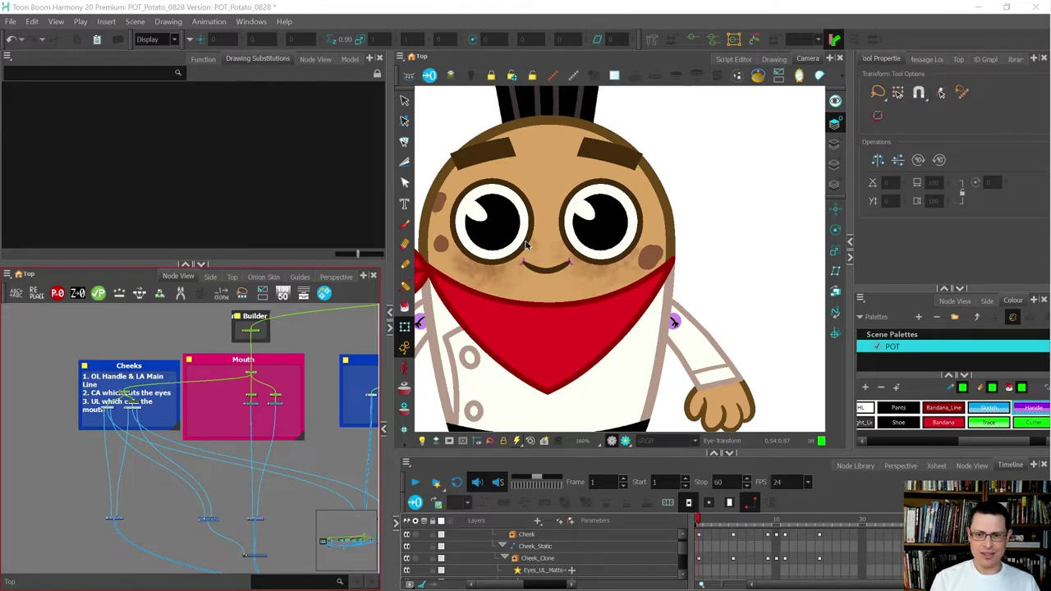
Save the scene and locate the character's left-hand eye drawing in the node network
left_click(528, 245)
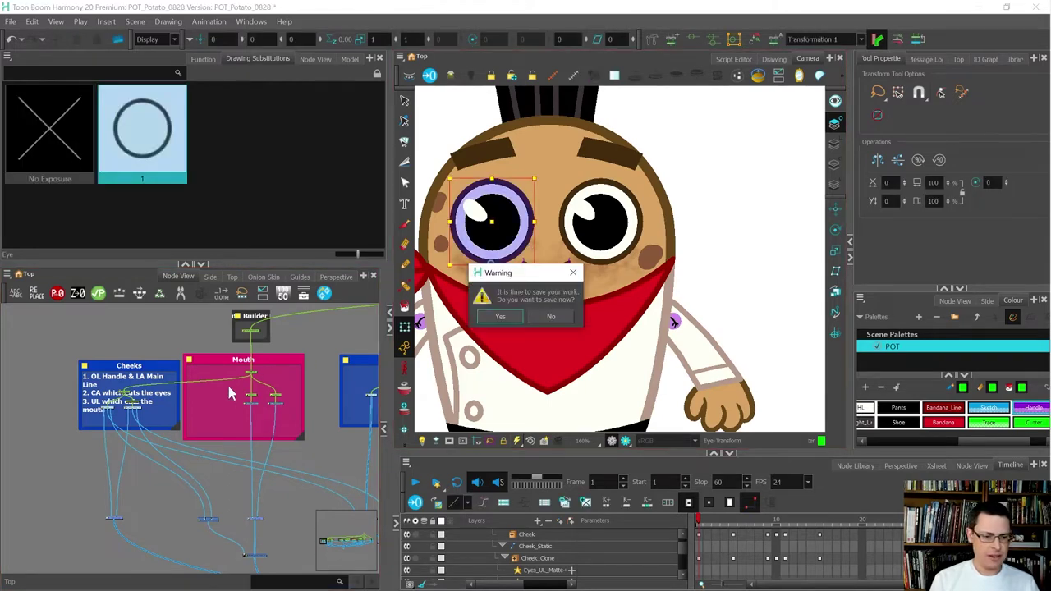
left_click(510, 316)
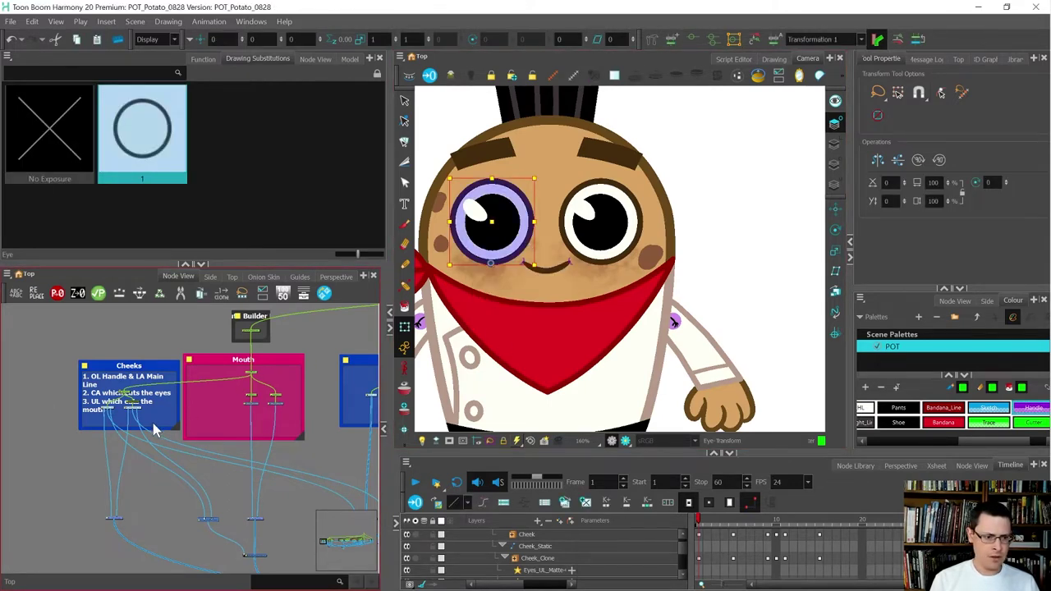
key("o")
scroll(216, 422, "down", 5)
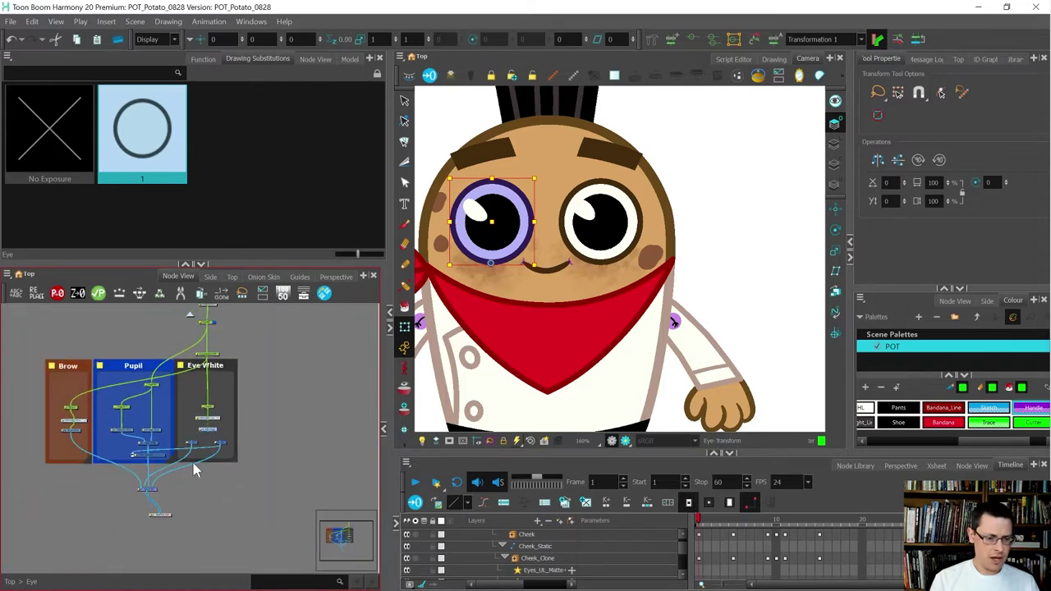
Move the Eye group's output node farther down below the composite
left_click(197, 498)
left_click_drag(153, 517, 125, 571)
scroll(229, 412, "up", 2)
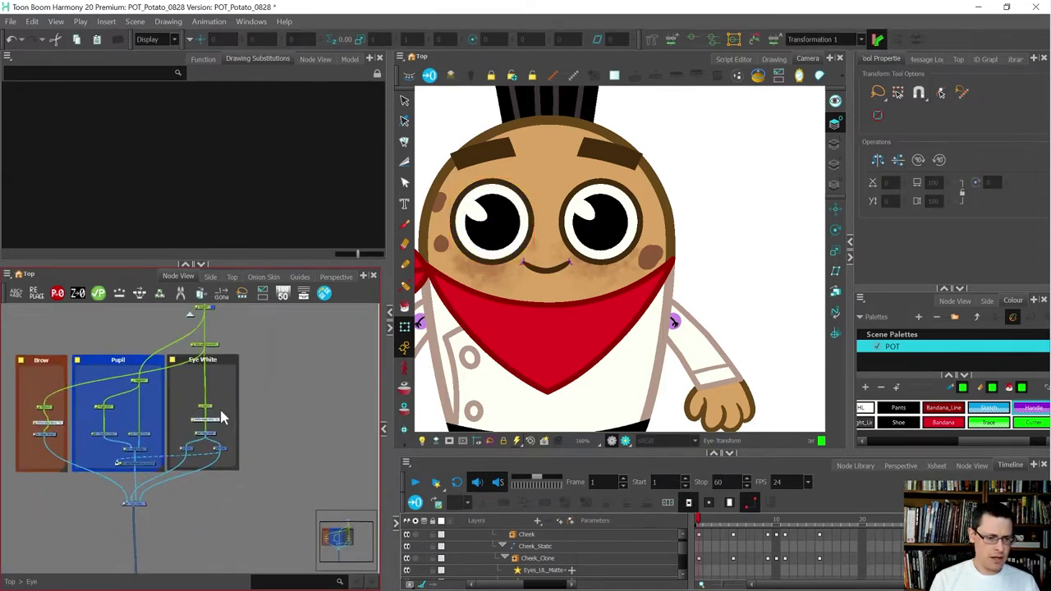
Select the Eye drawing node in the Eye White backdrop and locate its layer in the timeline
scroll(223, 429, "up", 2)
left_click(181, 448)
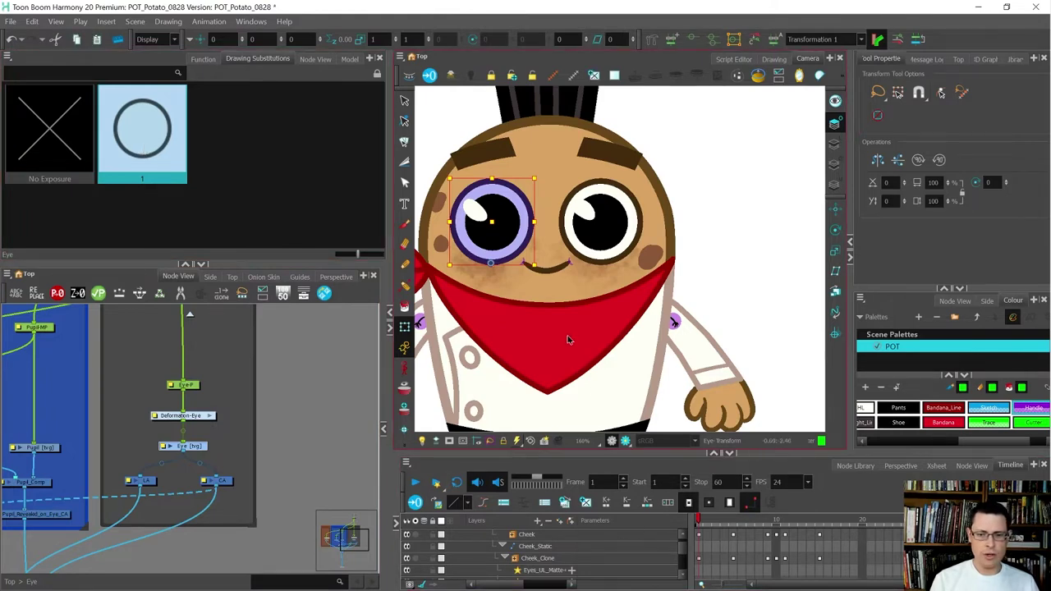
key("o")
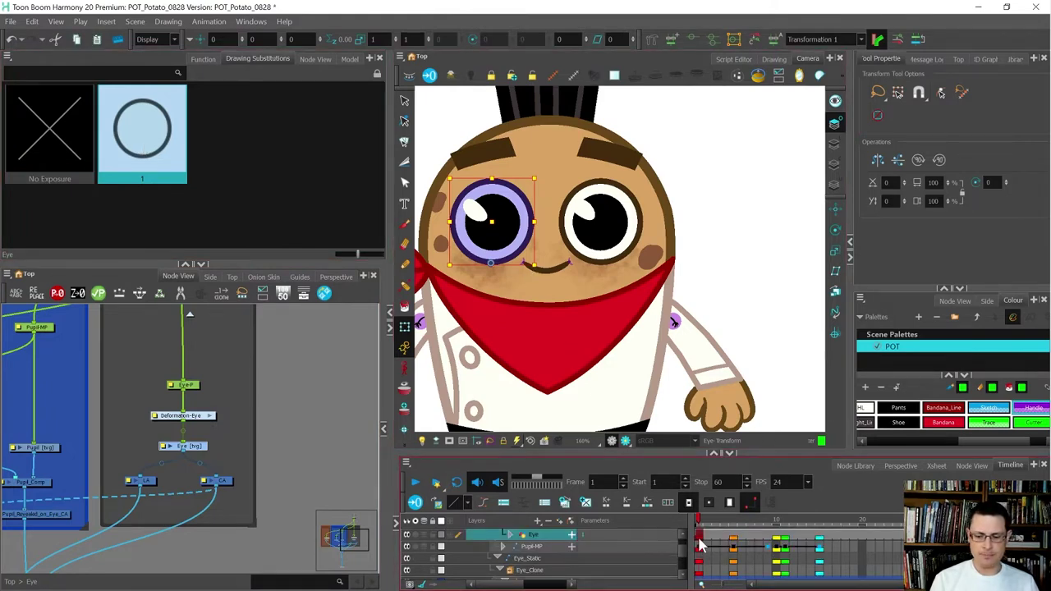
scroll(284, 427, "down", 2)
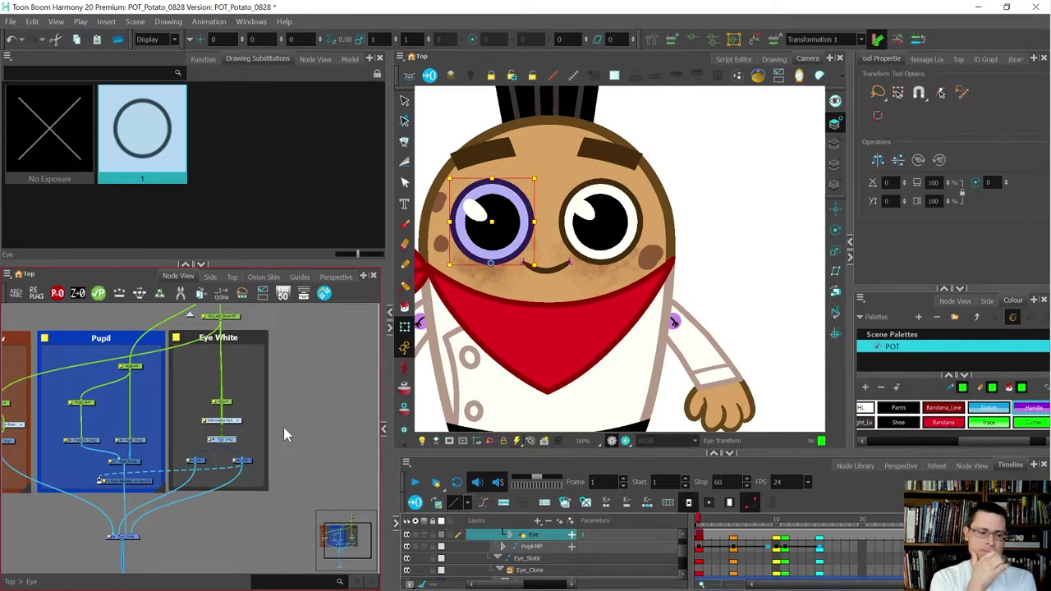
Lower the eye composite and output nodes, and move the Brow backdrop away from the Pupil backdrop to make room
scroll(283, 427, "down", 5)
left_click_drag(264, 530, 194, 447)
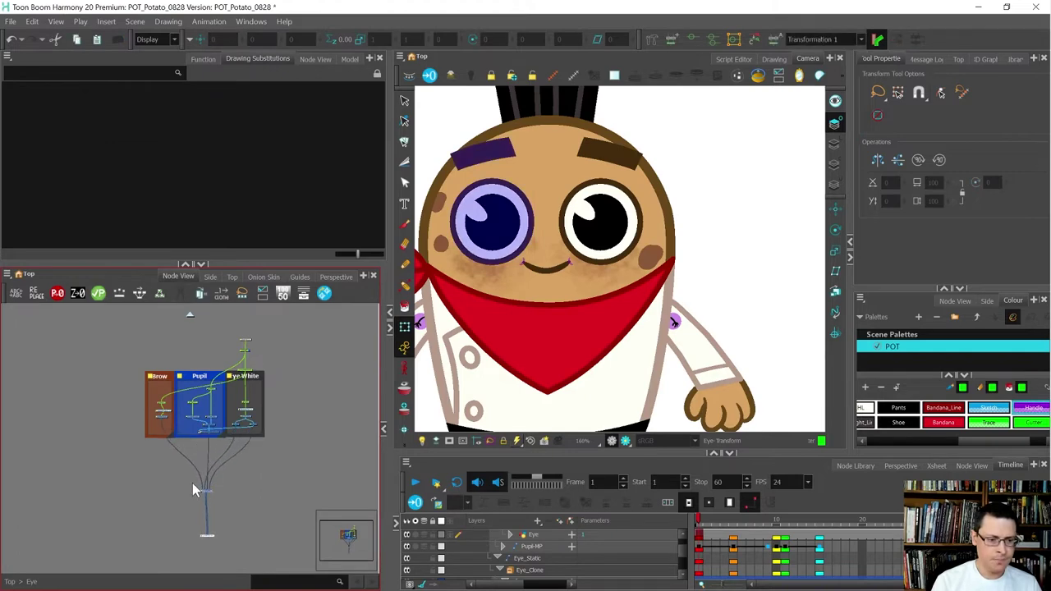
scroll(156, 390, "up", 3)
left_click_drag(163, 367, 98, 365)
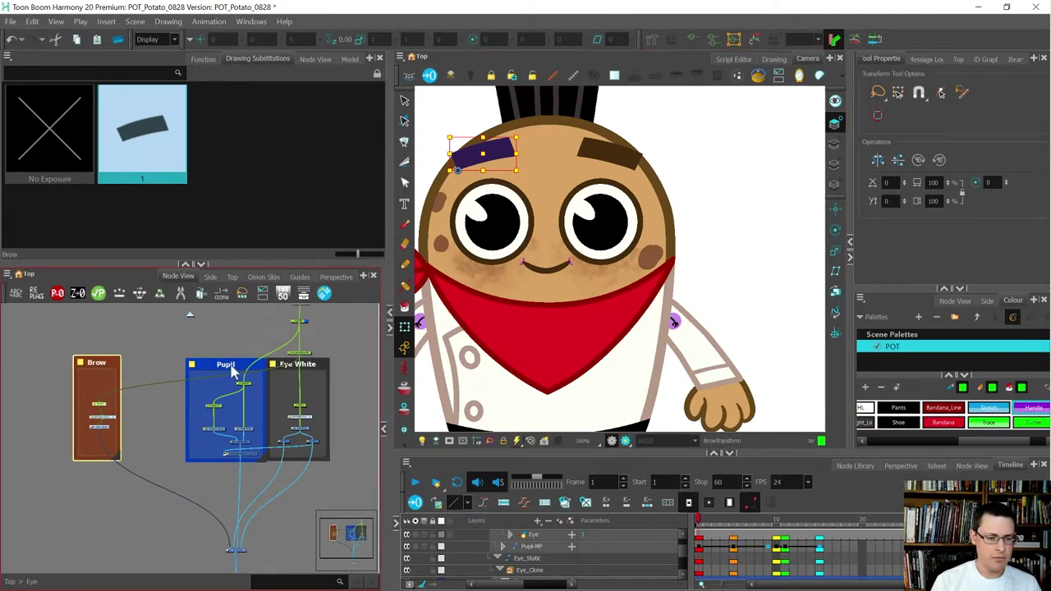
Add two vector drawing layers named Eyelid_Up and Eyelid_Dn to the Eye group
scroll(140, 453, "up", 1)
left_click(140, 453)
key("ctrl+r")
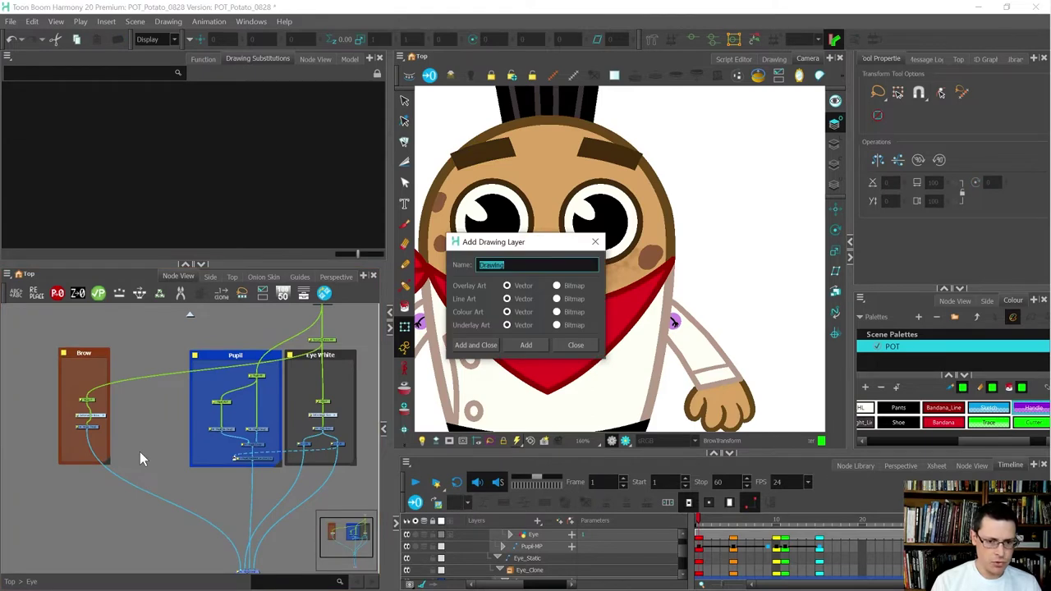
type("Eyelid_Up")
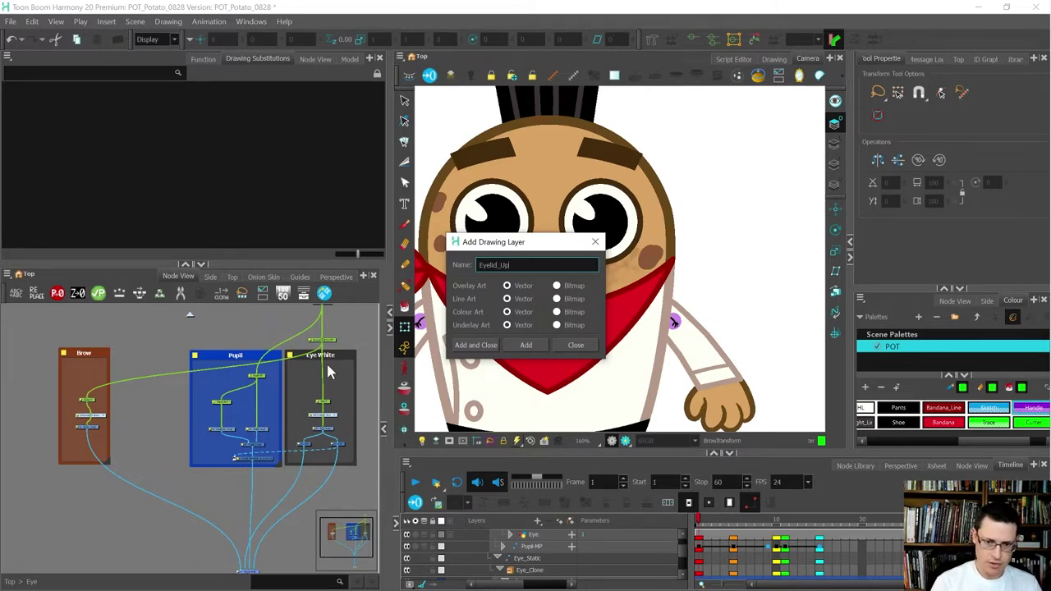
key("Return")
key("Right")
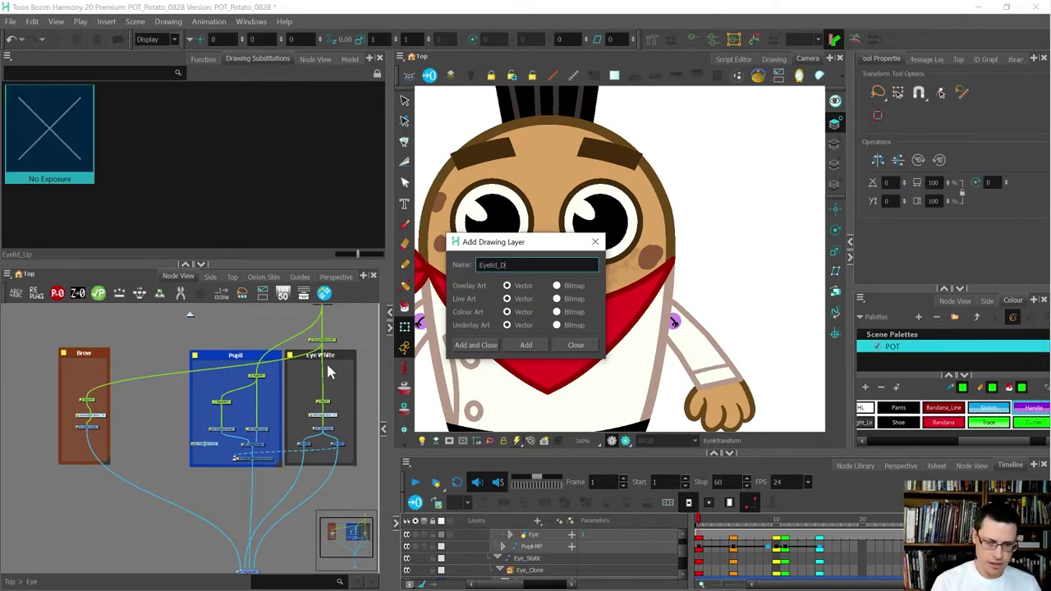
type("Dn")
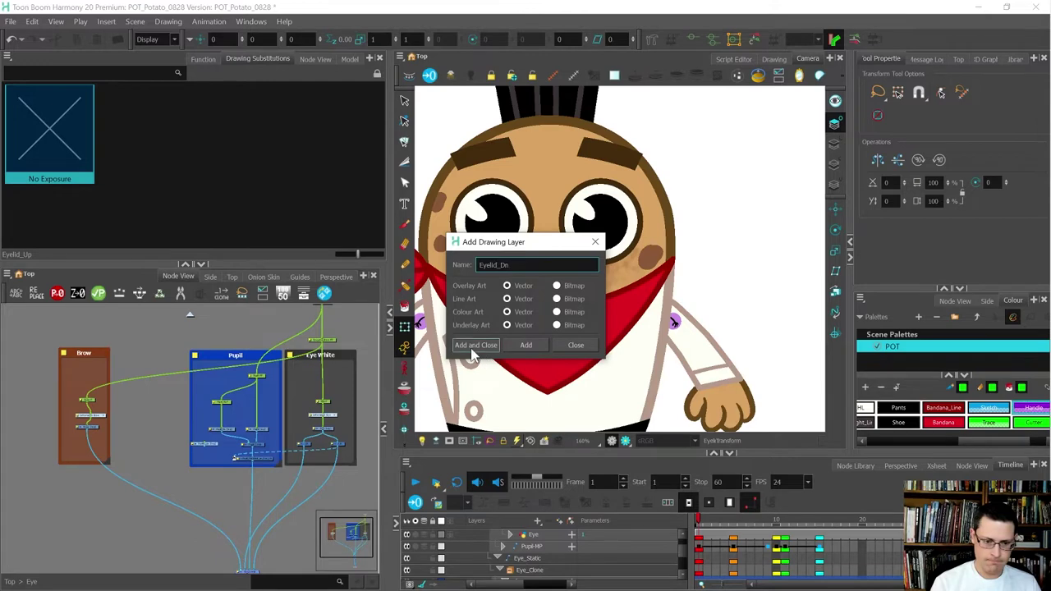
left_click(476, 345)
Place the Eyelid_Up and Eyelid_Dn nodes side by side in the gap between the Brow and Pupil backdrops
scroll(171, 452, "up", 3)
left_click(208, 451)
mouse_move(269, 438)
left_mouse_down()
mouse_move(189, 406)
mouse_move(197, 396)
mouse_move(198, 409)
left_mouse_up()
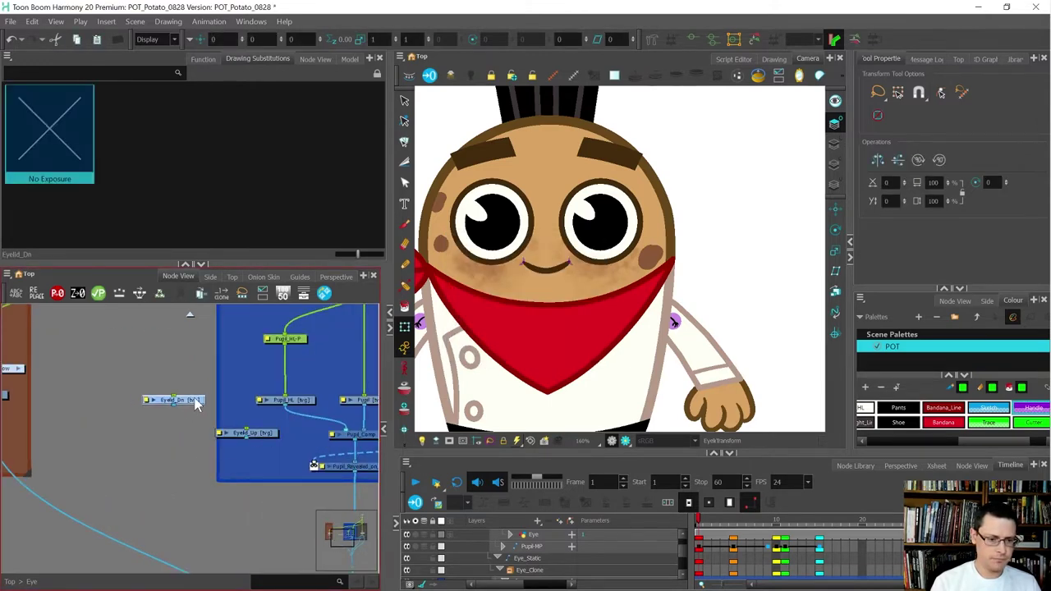
left_click_drag(262, 441, 111, 402)
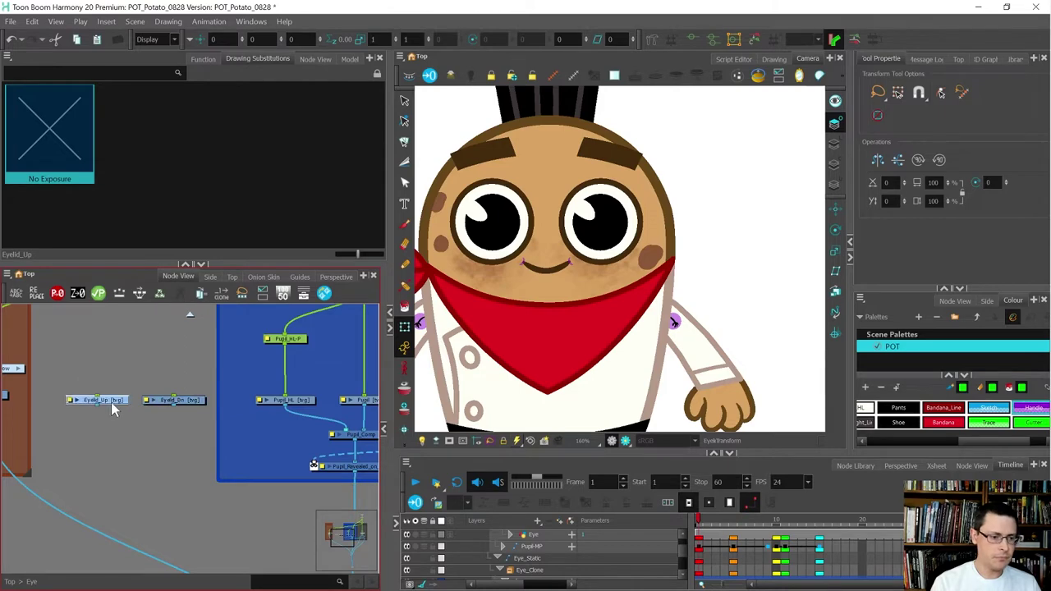
scroll(224, 397, "down", 2)
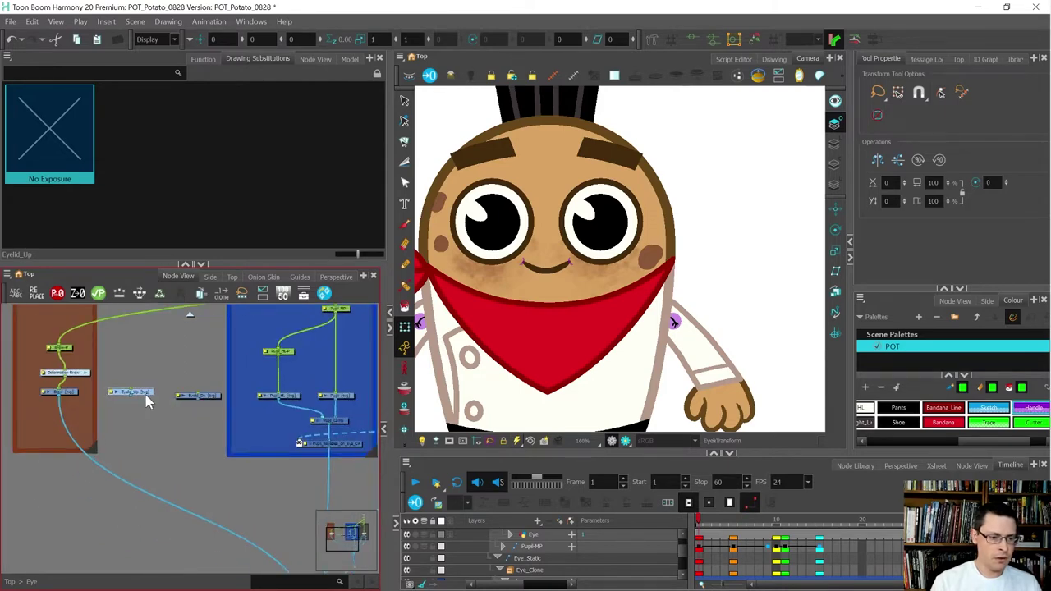
scroll(181, 433, "down", 2)
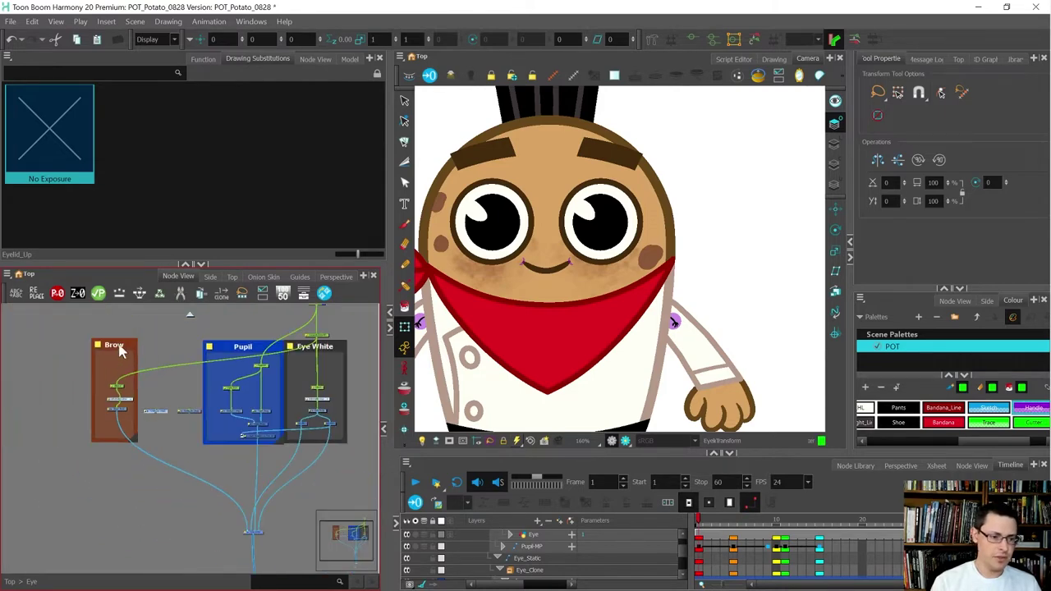
Shift the Brow backdrop farther out and add a drawing layer named Eyelid_SYNC beside the Eyelid_Up node
left_click(119, 351)
scroll(101, 409, "up", 3)
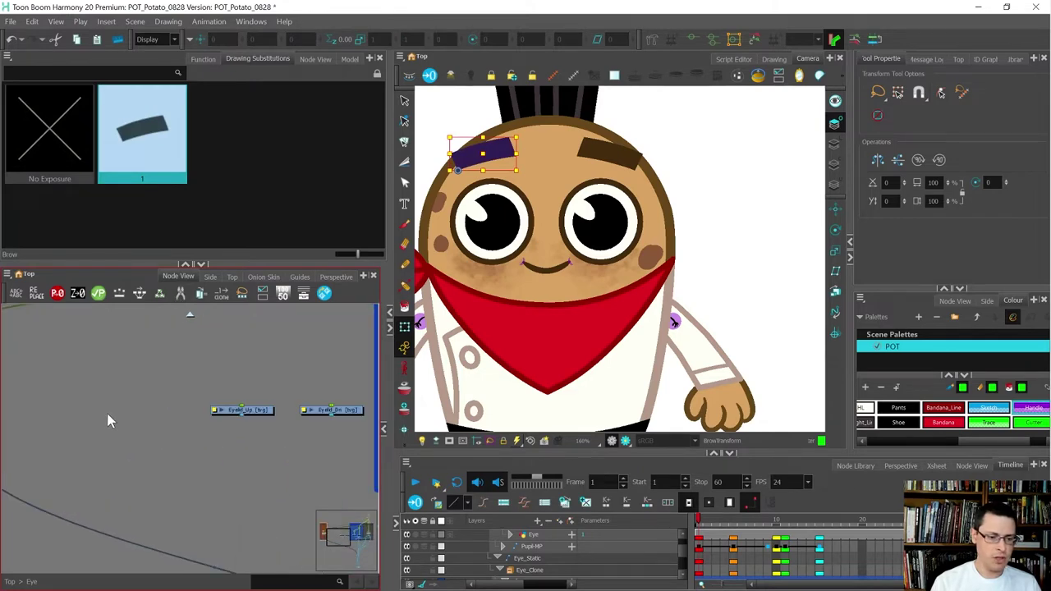
key("ctrl+r")
type("EyeB")
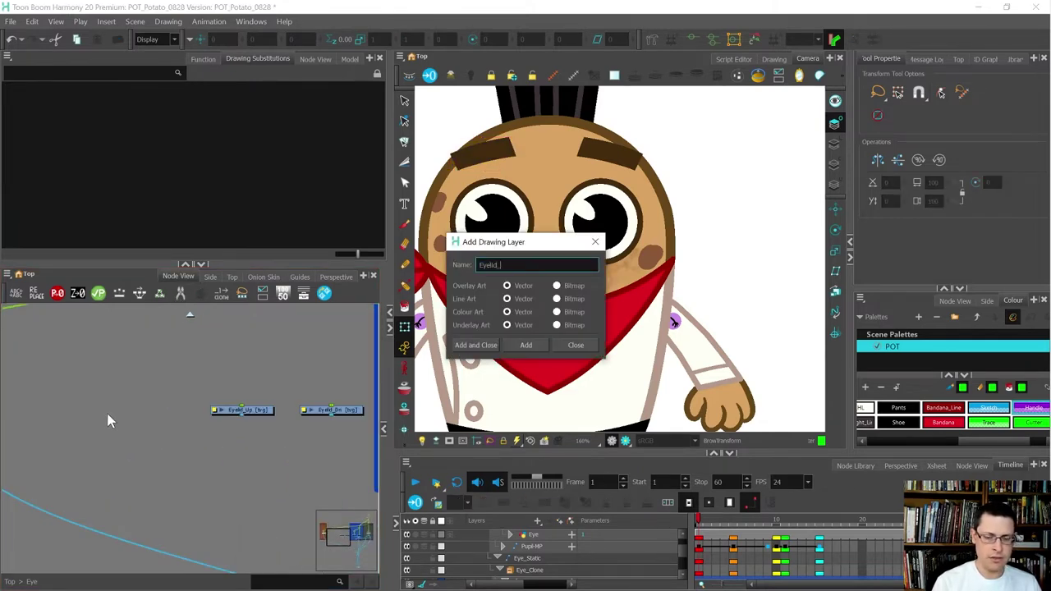
left_click(477, 345)
left_click_drag(248, 443, 175, 442)
Combine the Eyelid_SYNC, Eyelid_Up and Eyelid_Dn nodes into a new composite
scroll(142, 408, "down", 3)
scroll(152, 392, "up", 2)
left_click_drag(109, 372, 293, 455)
key("ctrl+h")
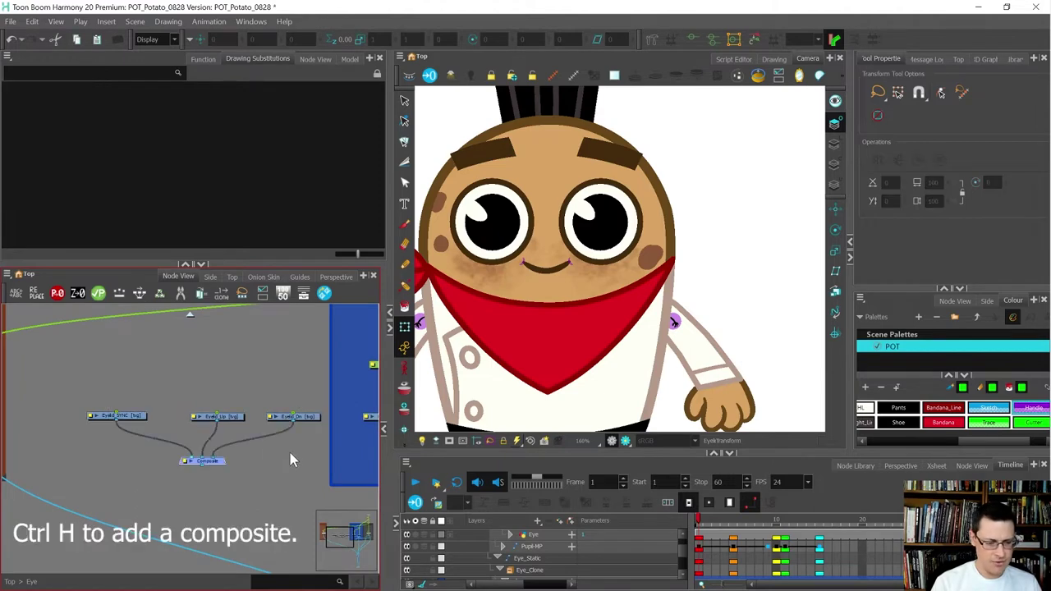
Set the new eyelid composite's mode to As Bitmap and rename it Eyelids_Comp
scroll(164, 434, "down", 1)
scroll(176, 447, "up", 1)
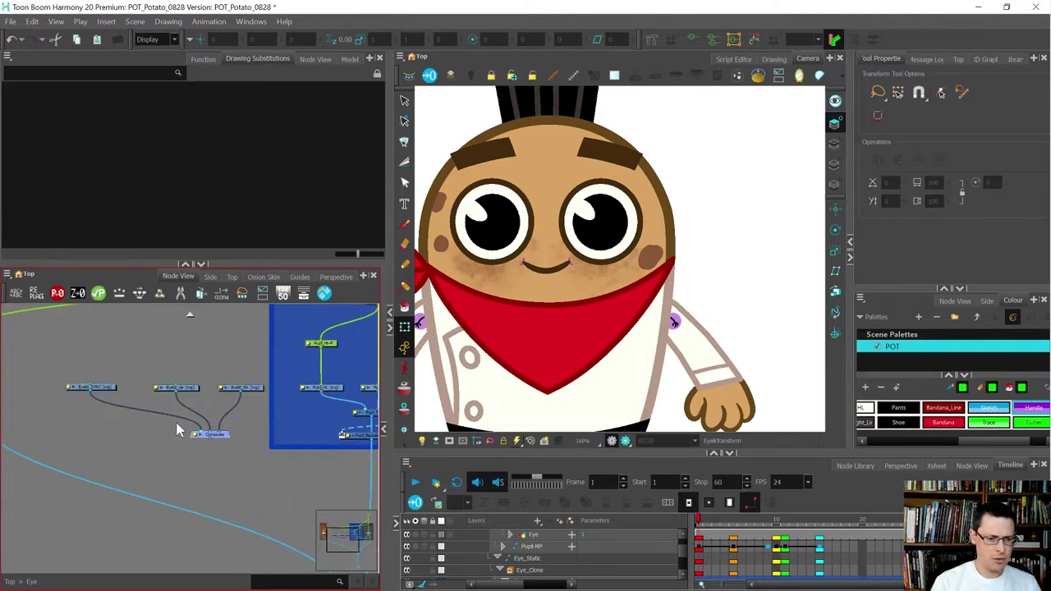
scroll(195, 436, "up", 1)
double_click(201, 433)
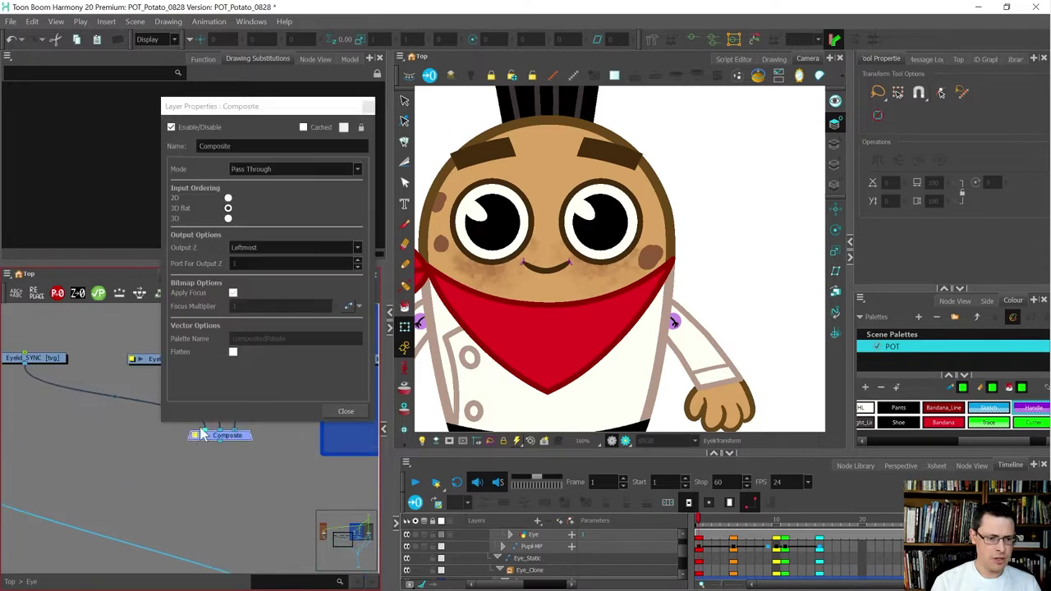
left_click(244, 170)
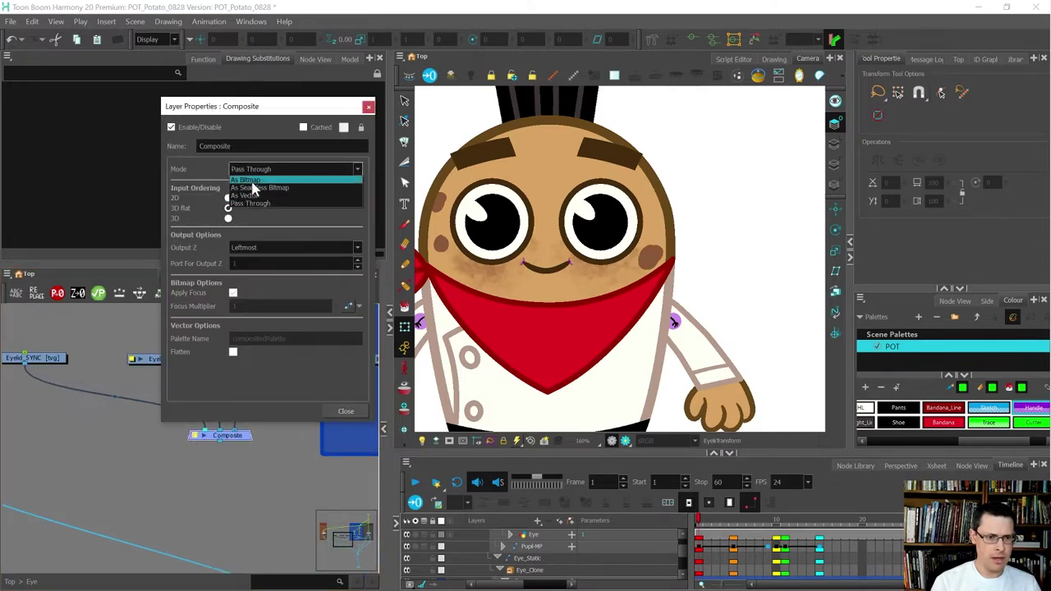
left_click(246, 179)
type("Eyelids_Comp")
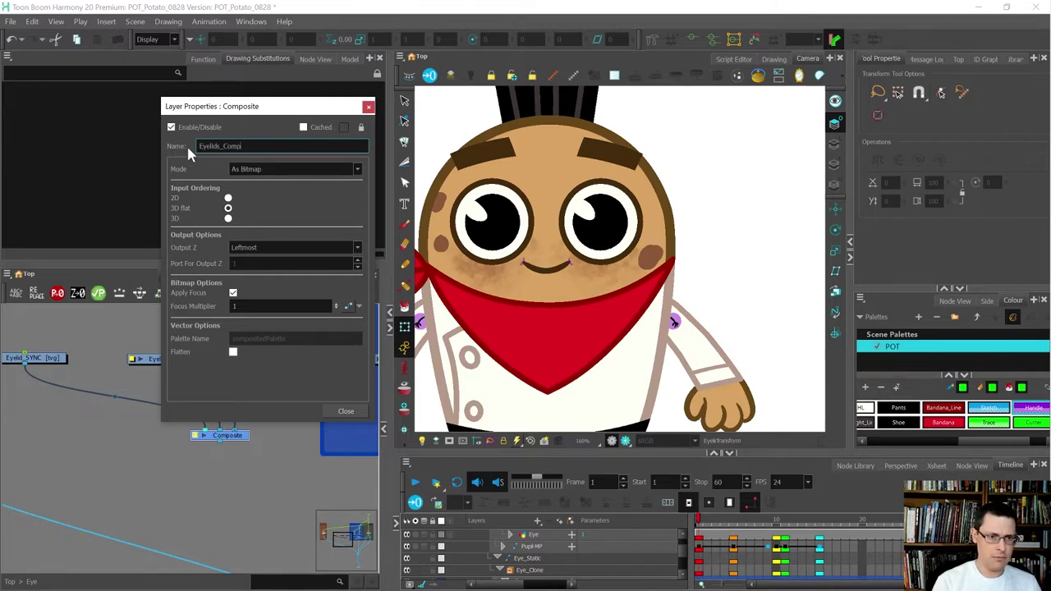
left_click(346, 410)
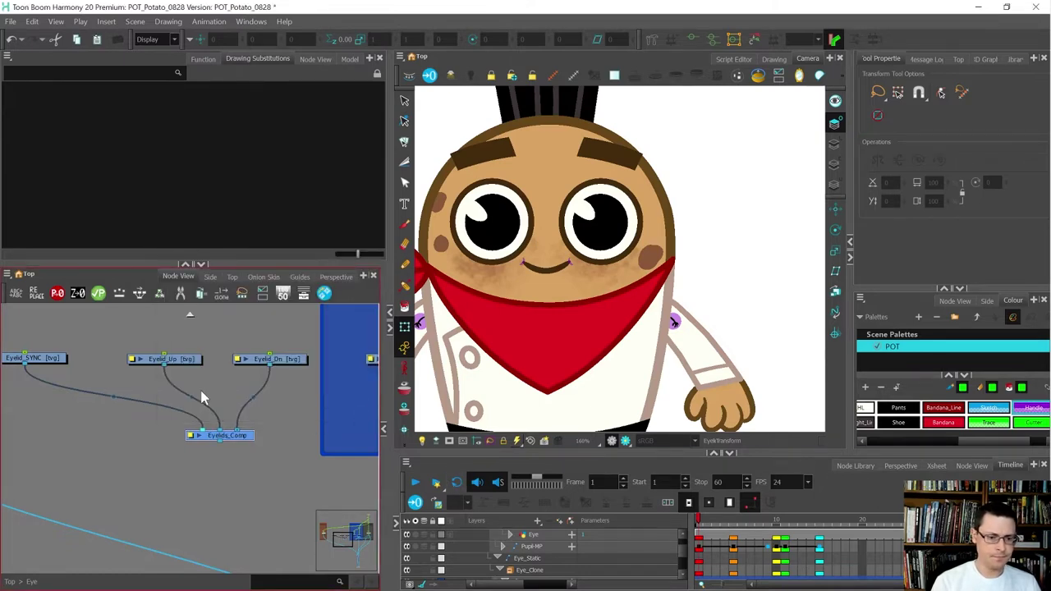
Connect the output of Eyelids_Comp to the Eye_Comp composite
scroll(182, 423, "down", 3)
scroll(201, 431, "down", 6)
scroll(237, 453, "up", 4)
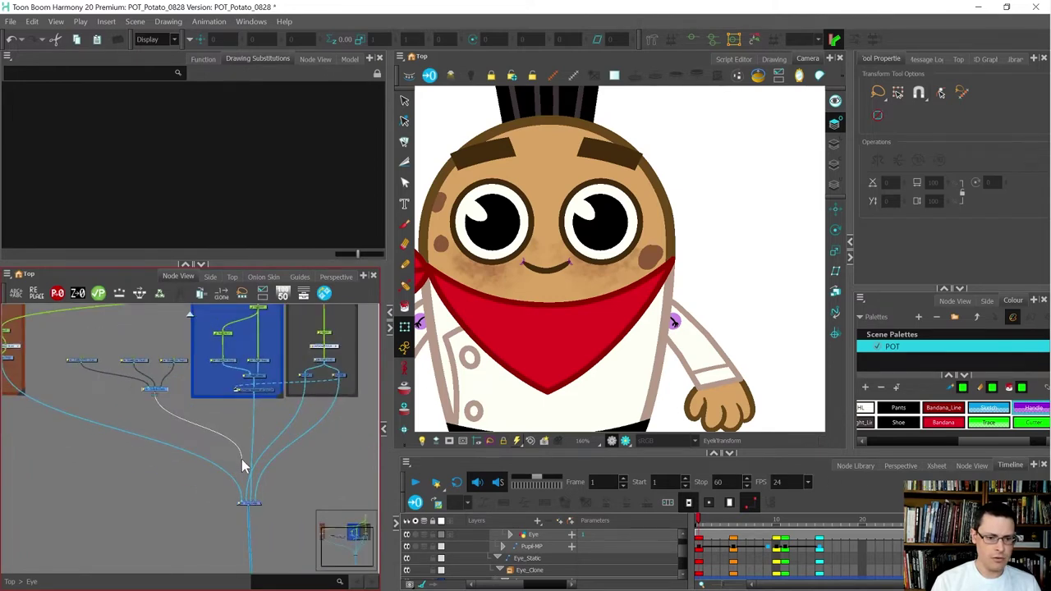
scroll(250, 483, "up", 1)
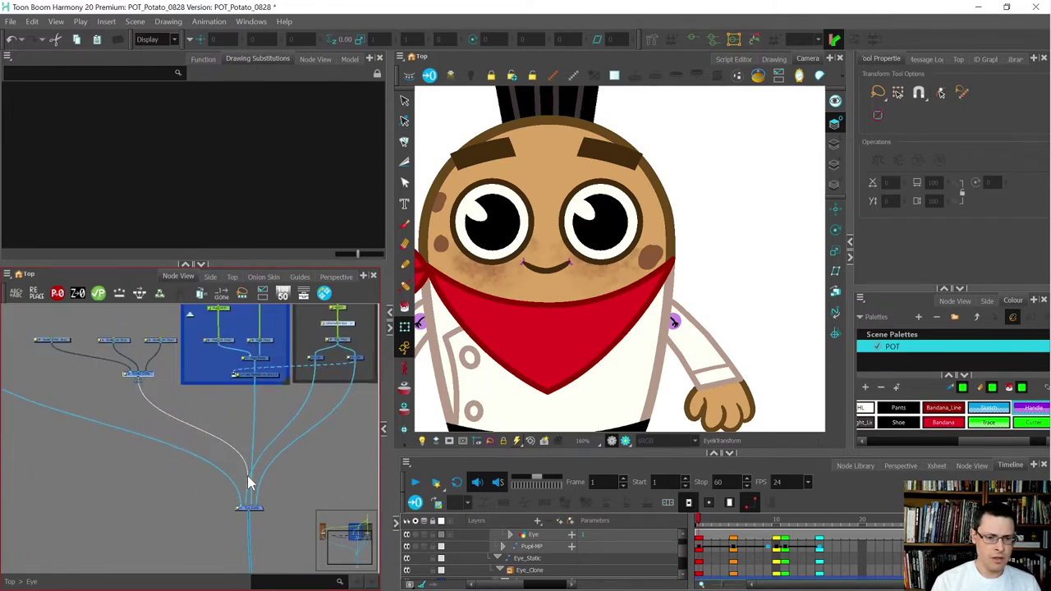
scroll(249, 500, "up", 5)
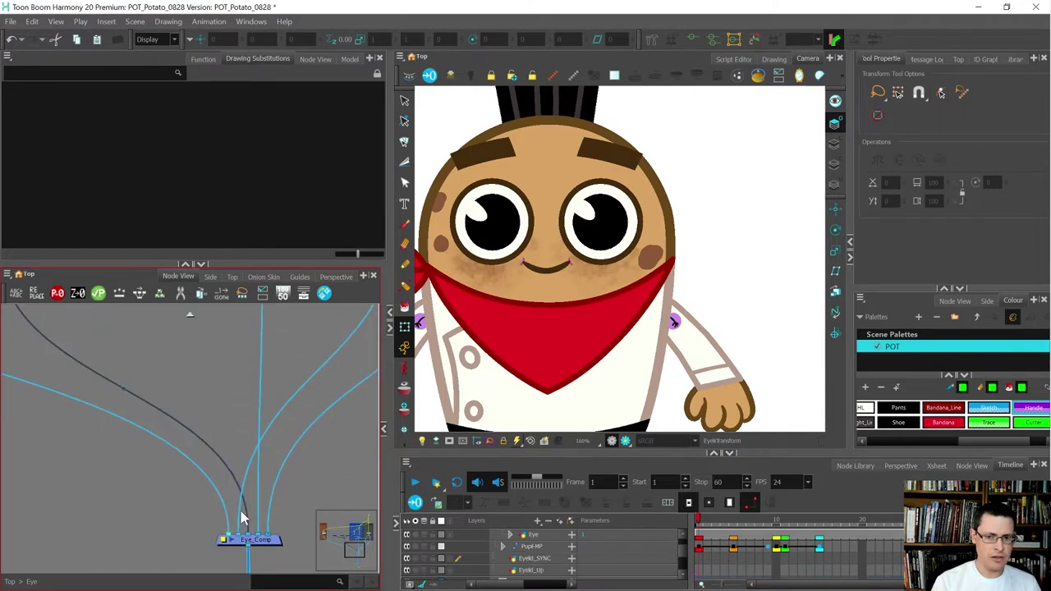
Add a parent peg to each of the Eyelid_Up and Eyelid_Dn drawings
scroll(233, 470, "down", 5)
scroll(197, 410, "up", 3)
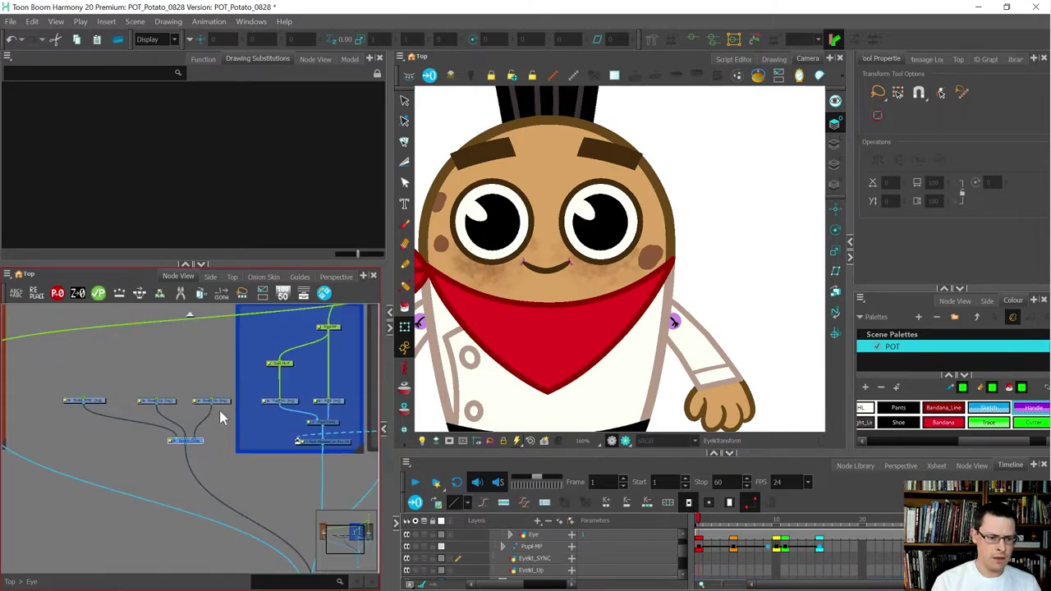
left_click_drag(126, 391, 125, 390)
scroll(124, 389, "up", 3)
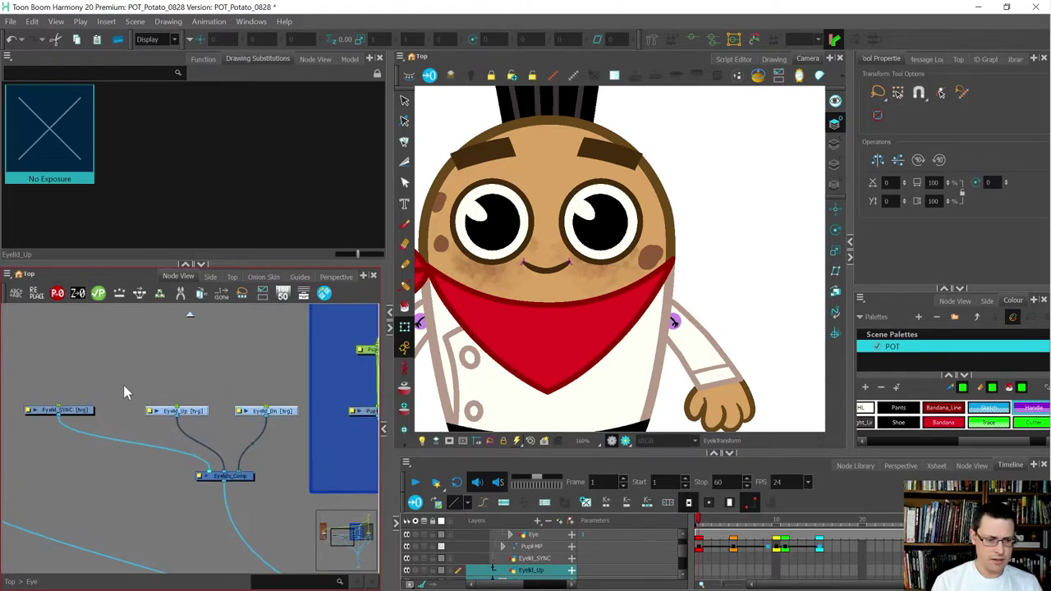
key("ctrl+p")
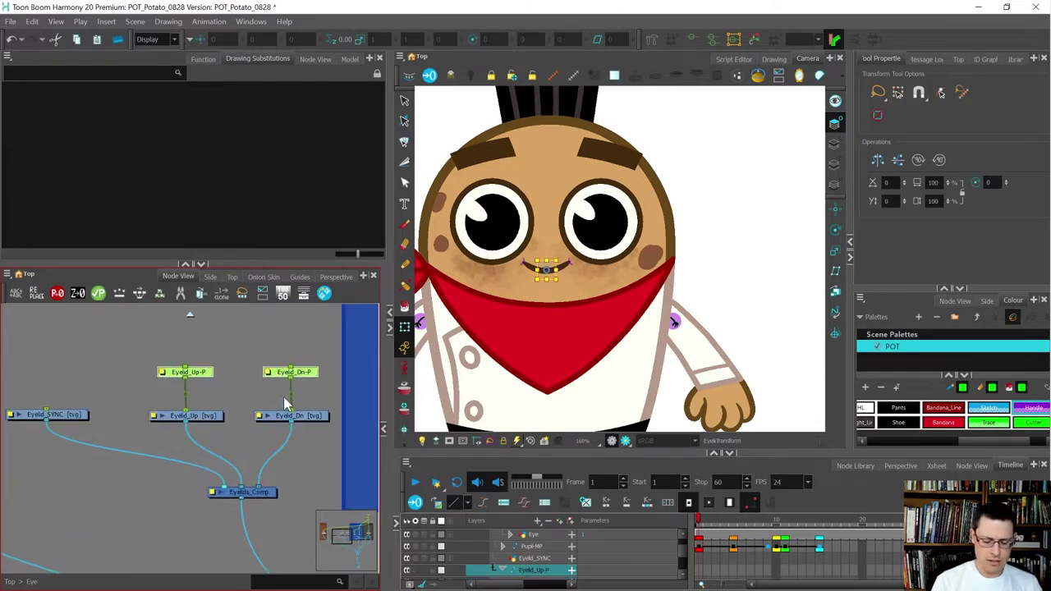
Add a shared parent peg above the Eyelid_Up-P and Eyelid_Dn-P pegs and name it Eyelids-MP
key("ctrl+p")
scroll(223, 405, "down", 3)
scroll(223, 405, "up", 3)
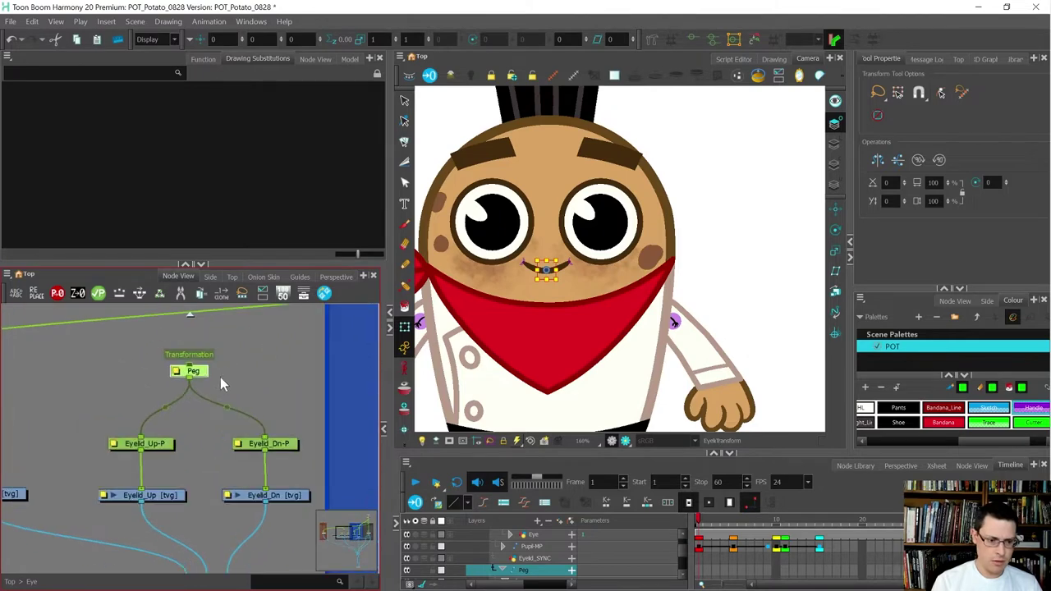
left_click(175, 372)
left_click(246, 147)
key("ctrl+a")
type("E")
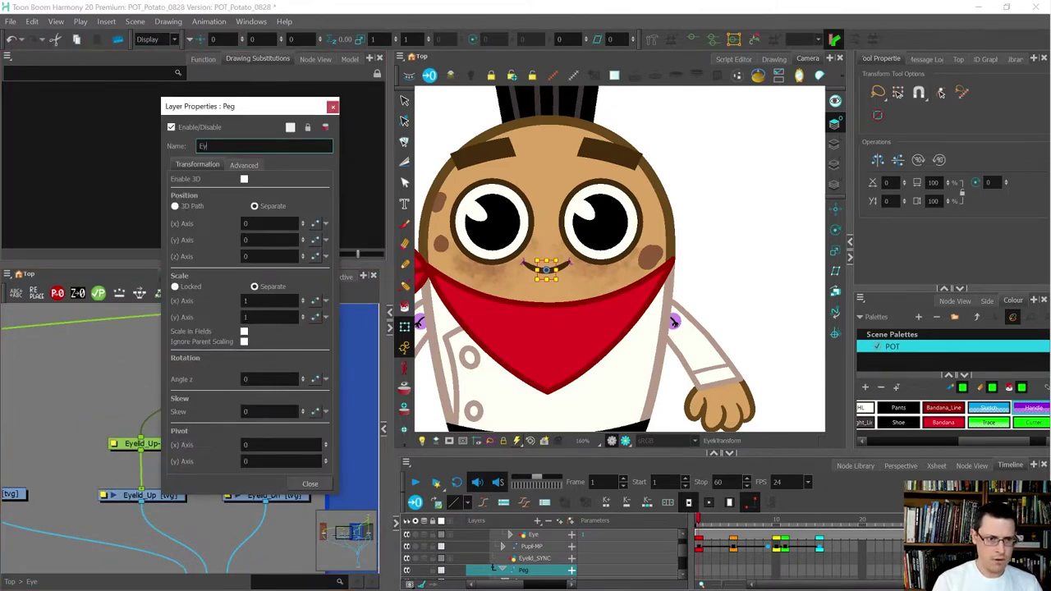
key("Return")
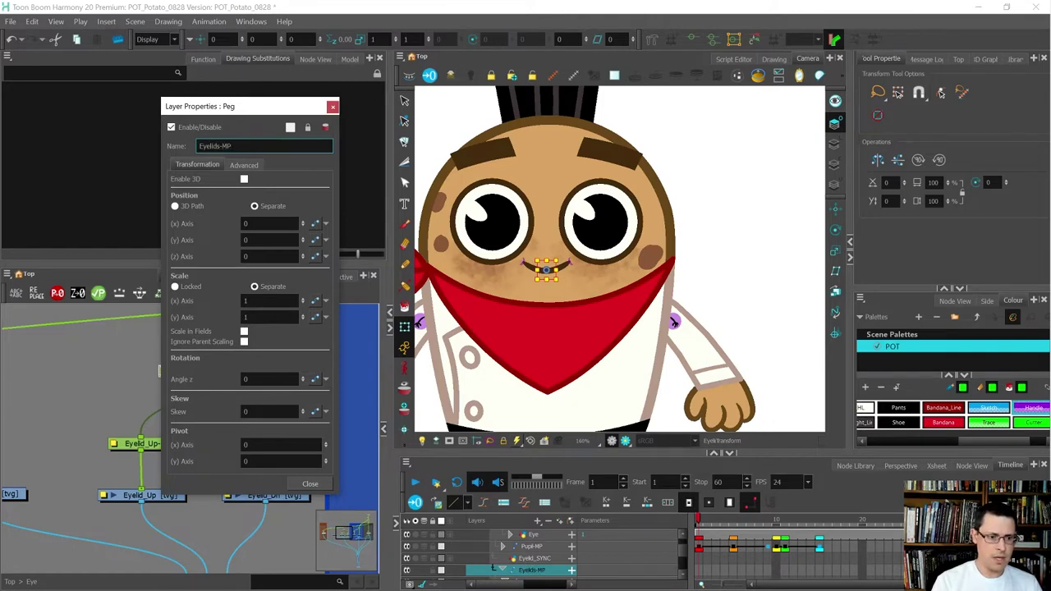
left_click(333, 105)
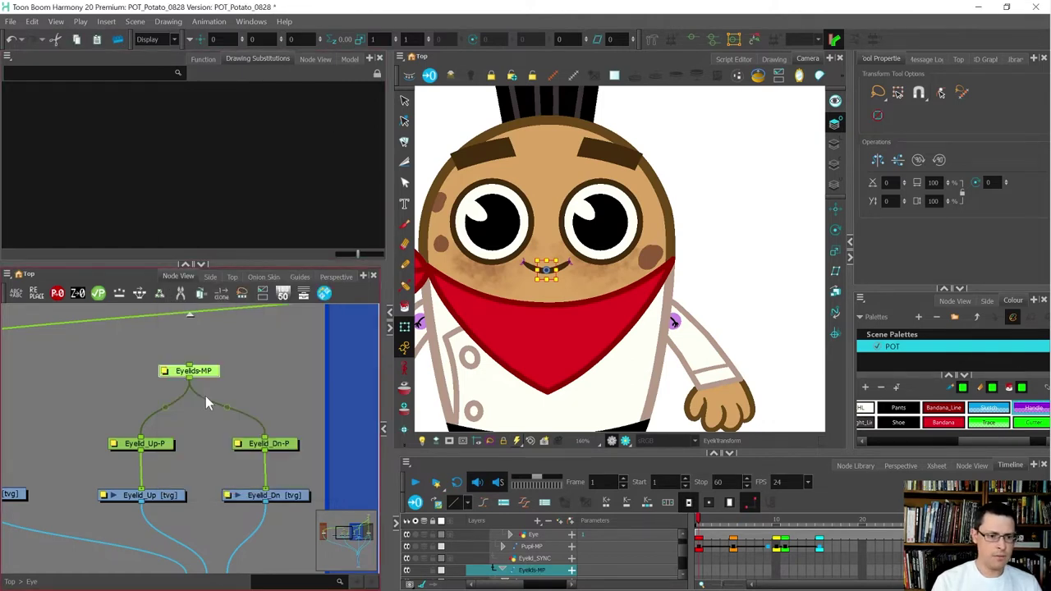
Connect the Eyelid_SYNC drawing under the Eyelids-MP peg
scroll(90, 451, "down", 3)
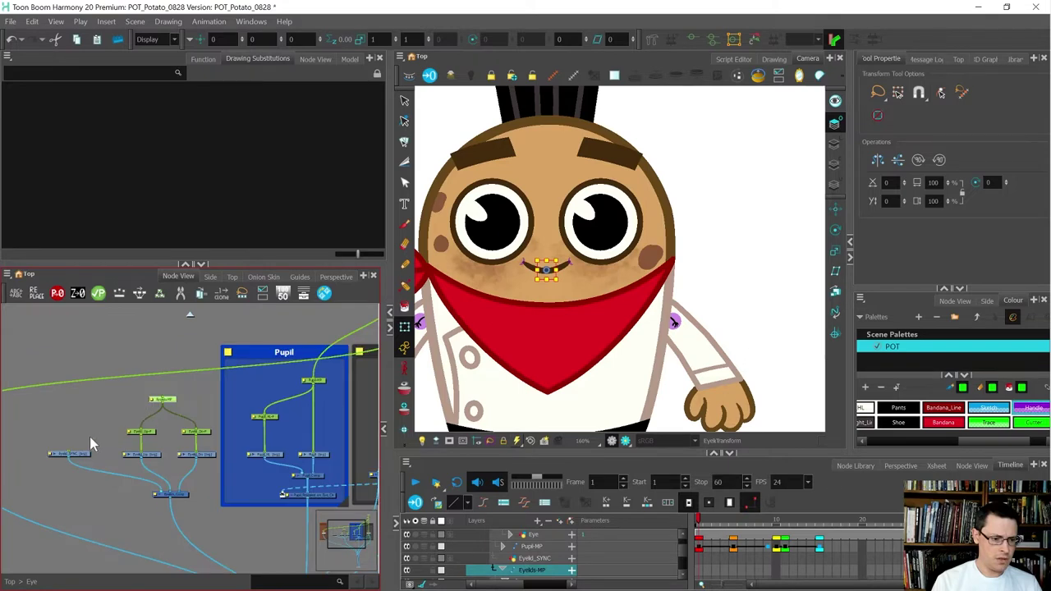
scroll(71, 454, "up", 2)
left_click_drag(74, 453, 93, 435)
left_click_drag(186, 384, 226, 374)
left_click(92, 460)
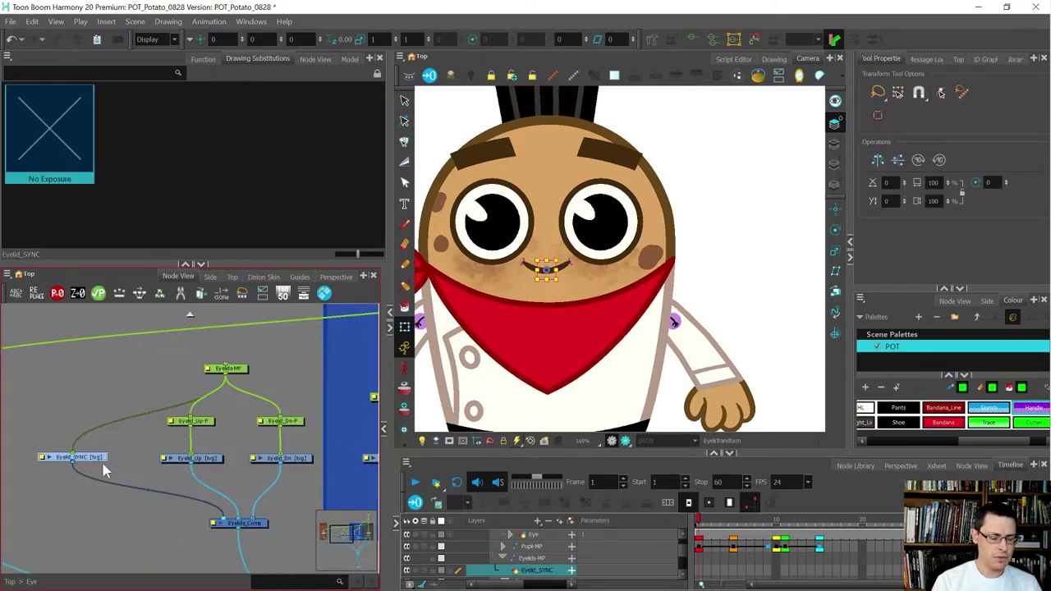
Add a backdrop around the Eyelid_SYNC drawing and name it Eyelid SYNC
scroll(75, 467, "down", 3)
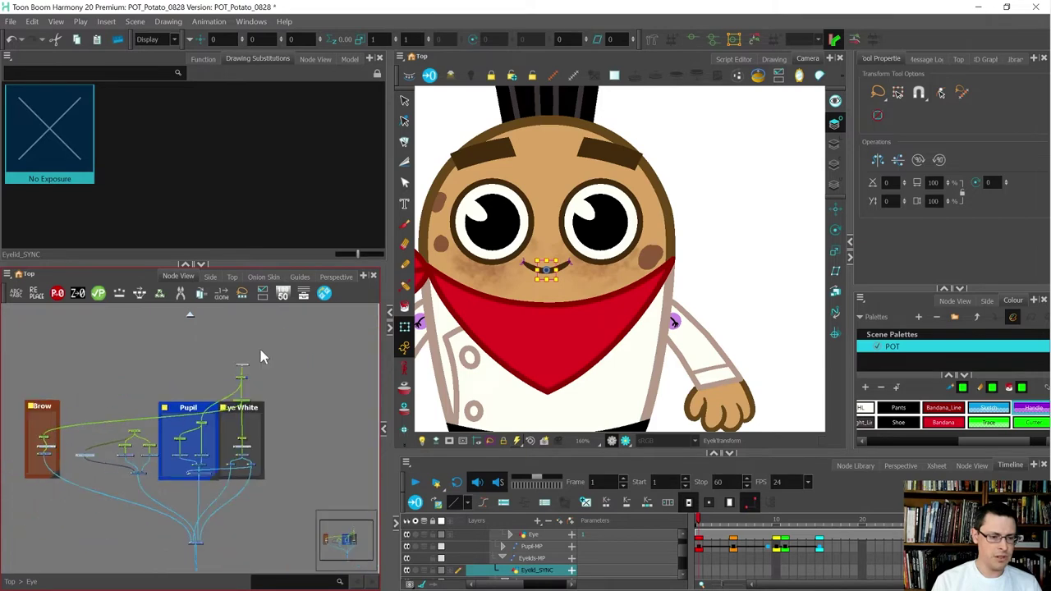
scroll(49, 468, "up", 3)
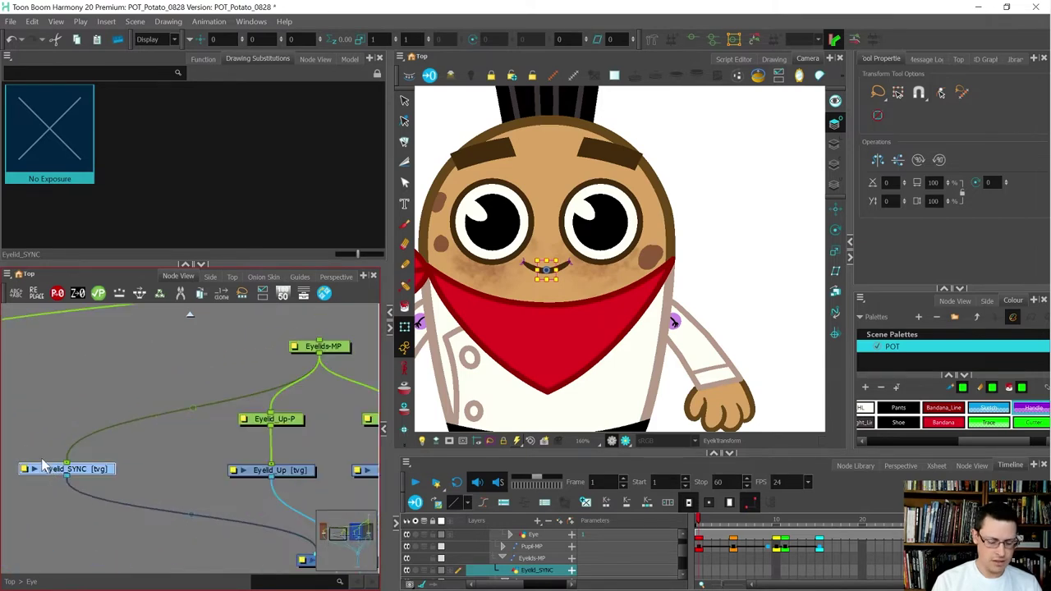
key("ctrl+b")
scroll(162, 462, "down", 3)
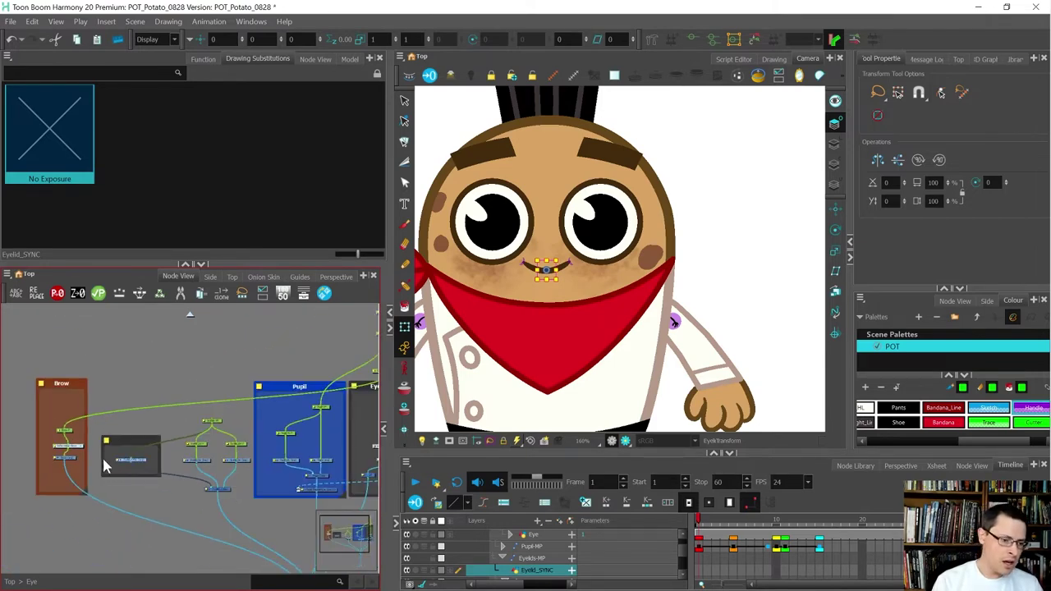
scroll(105, 460, "up", 2)
left_click(108, 429)
left_click(363, 220)
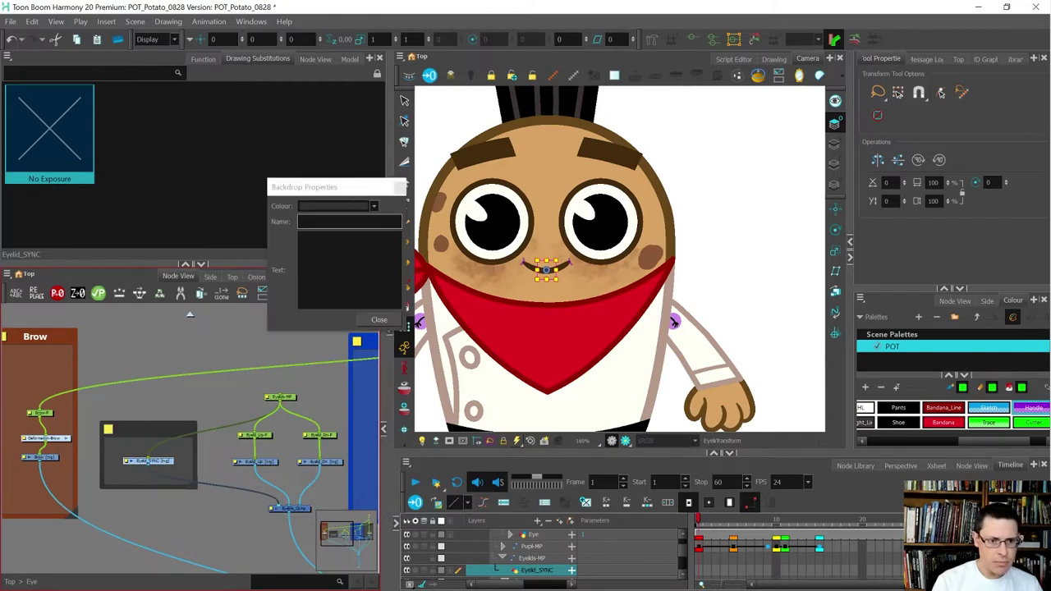
type("Eyelid SYN")
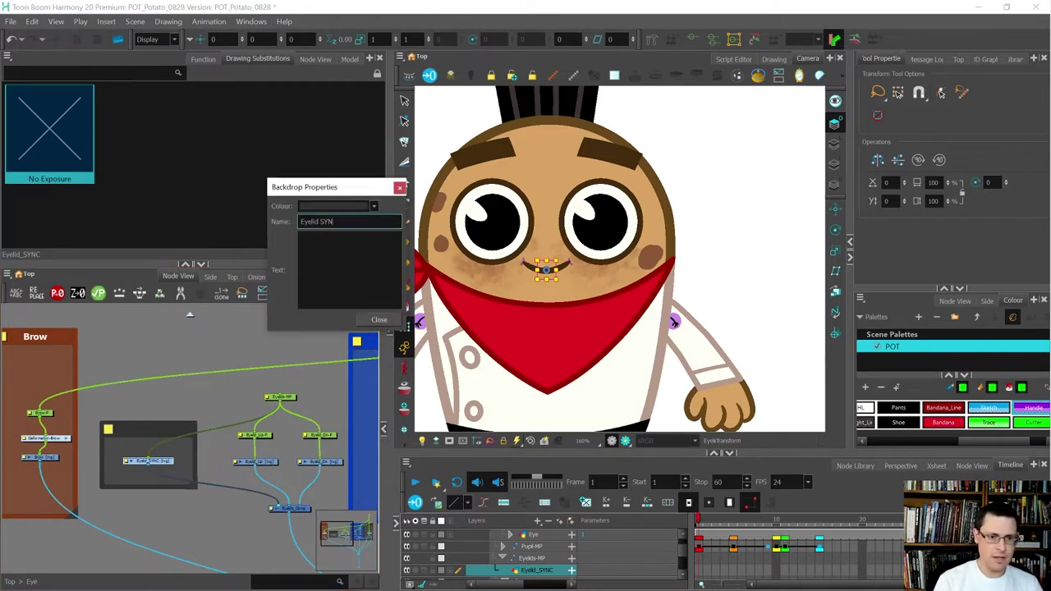
type("C")
key("Return")
left_click(378, 319)
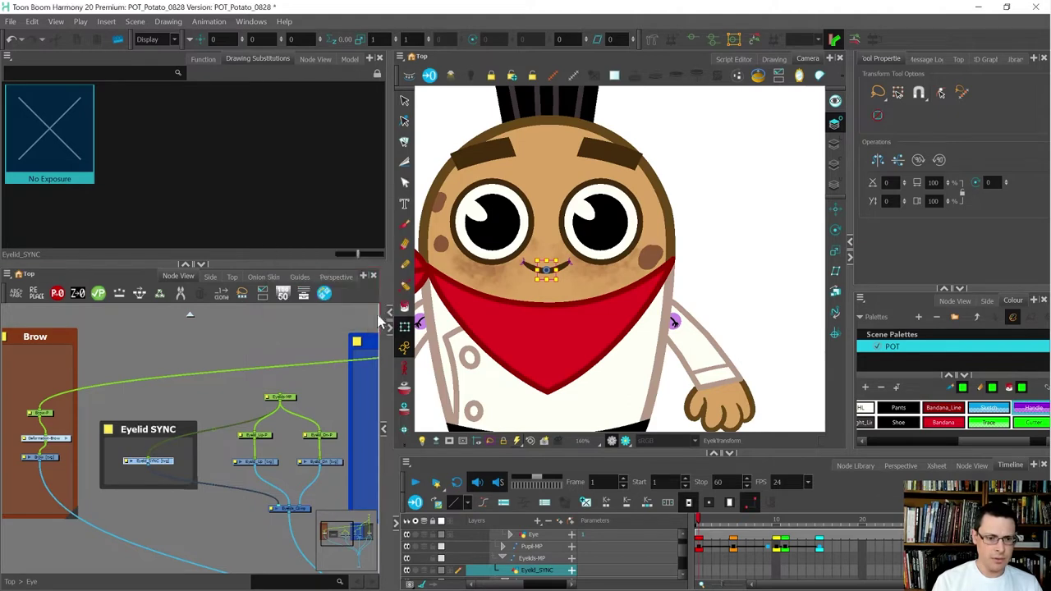
Move the Brow backdrop, the Eyelid SYNC backdrop and the eyelid nodes left to make room beside the Pupil backdrop
scroll(182, 393, "down", 1)
scroll(182, 394, "down", 1)
scroll(123, 414, "up", 2)
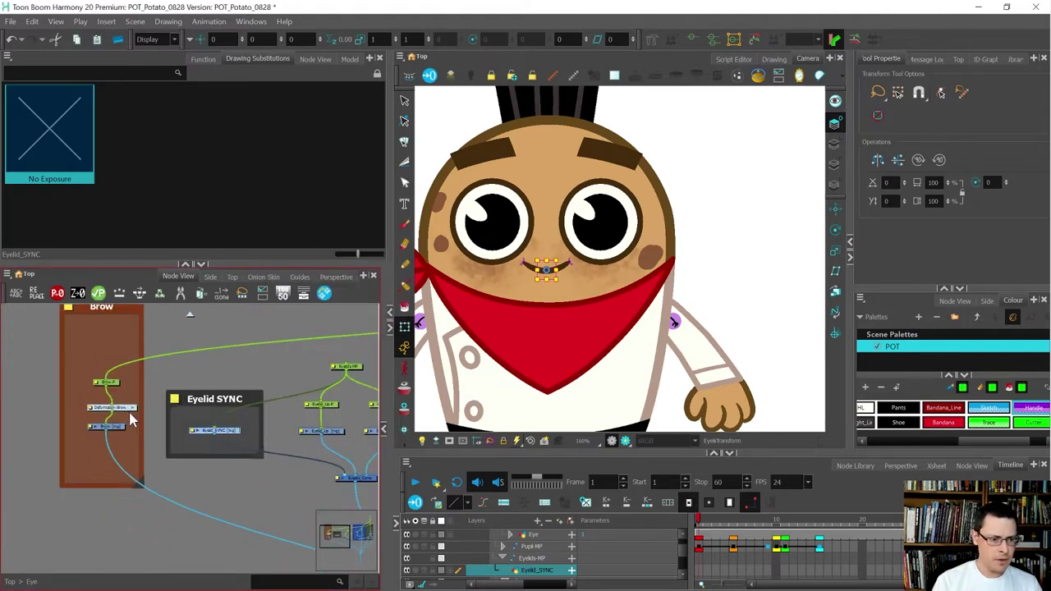
left_click(120, 413)
scroll(146, 411, "down", 3)
mouse_move(87, 345)
left_mouse_down()
mouse_move(129, 476)
mouse_move(153, 487)
left_mouse_up()
left_click_drag(178, 441, 119, 444)
left_click(174, 414)
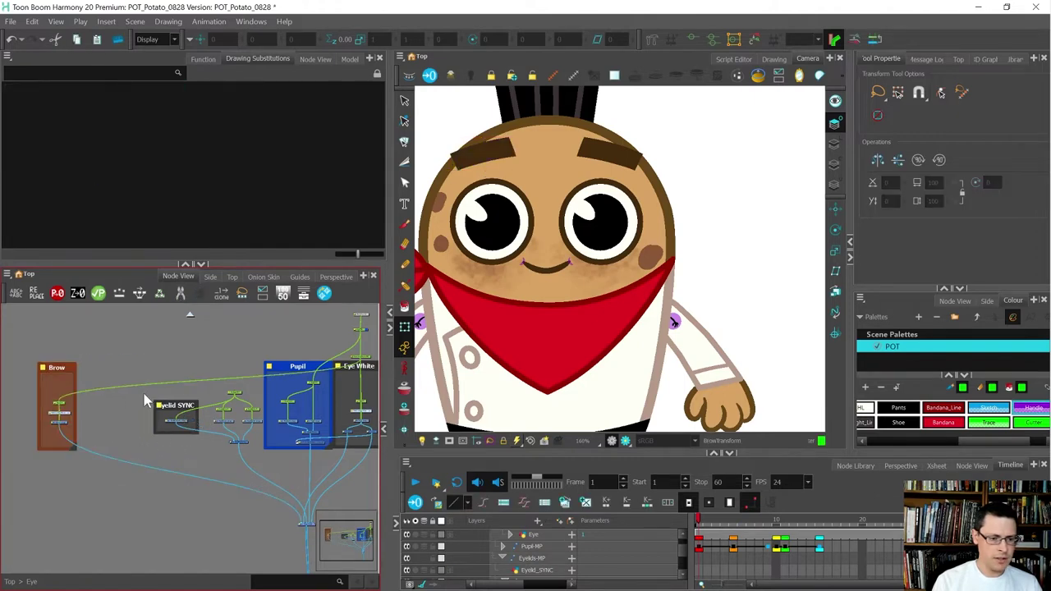
left_click_drag(207, 454, 260, 388)
left_click_drag(252, 409, 232, 410)
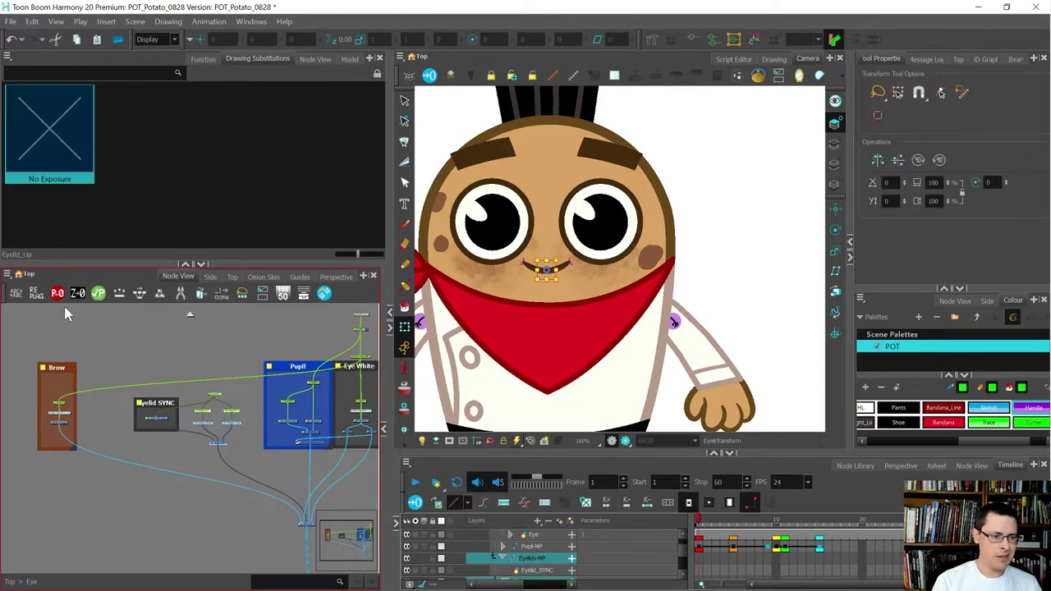
Insert a backdrop around the eyelid pegs, the Eyelid_Up and Eyelid_Dn drawings and Eyelids_Comp
left_click(8, 281)
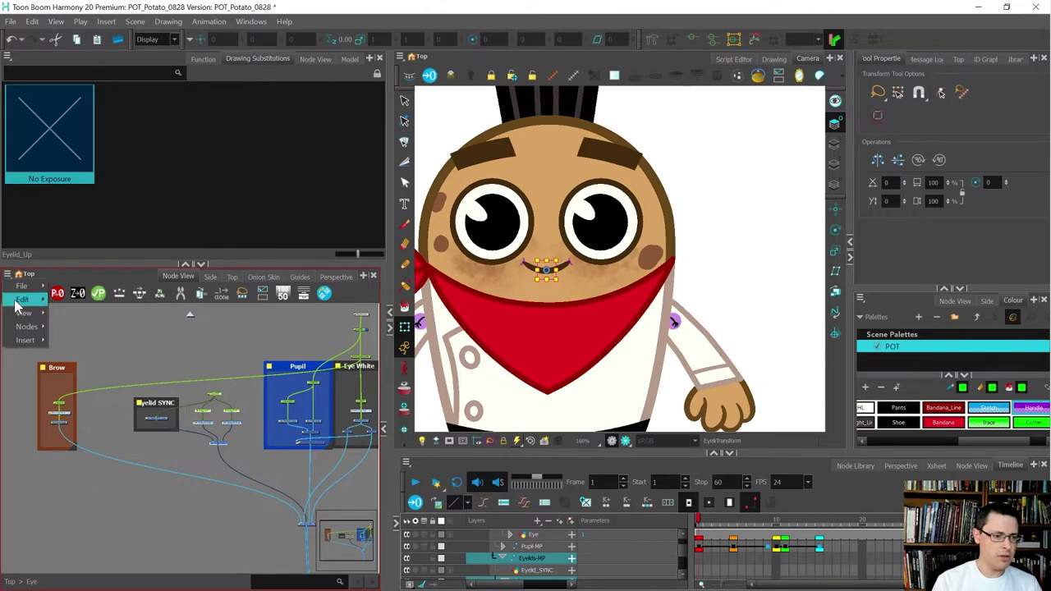
mouse_move(23, 343)
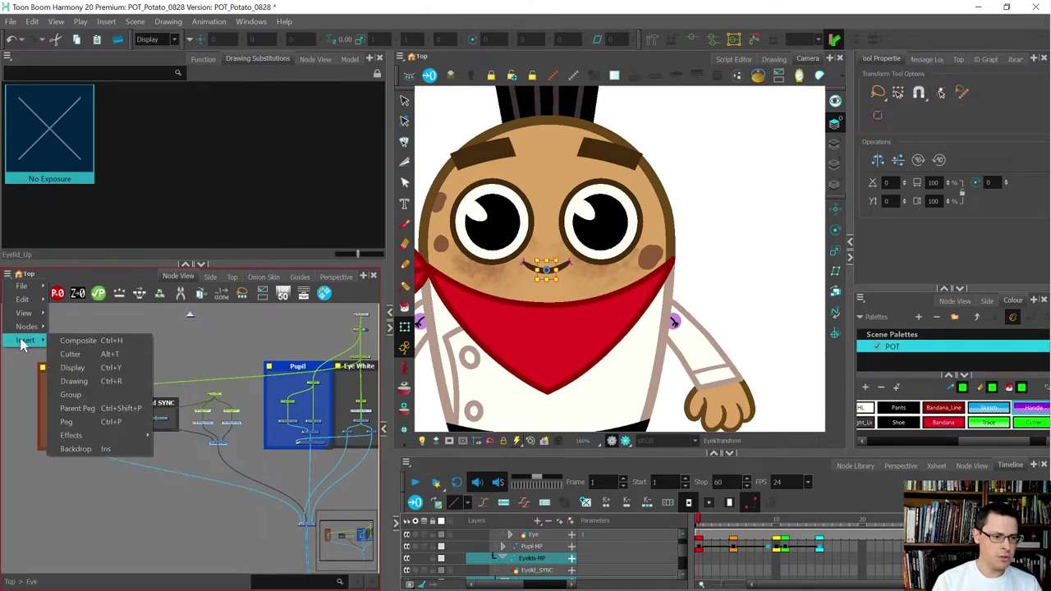
left_click(86, 449)
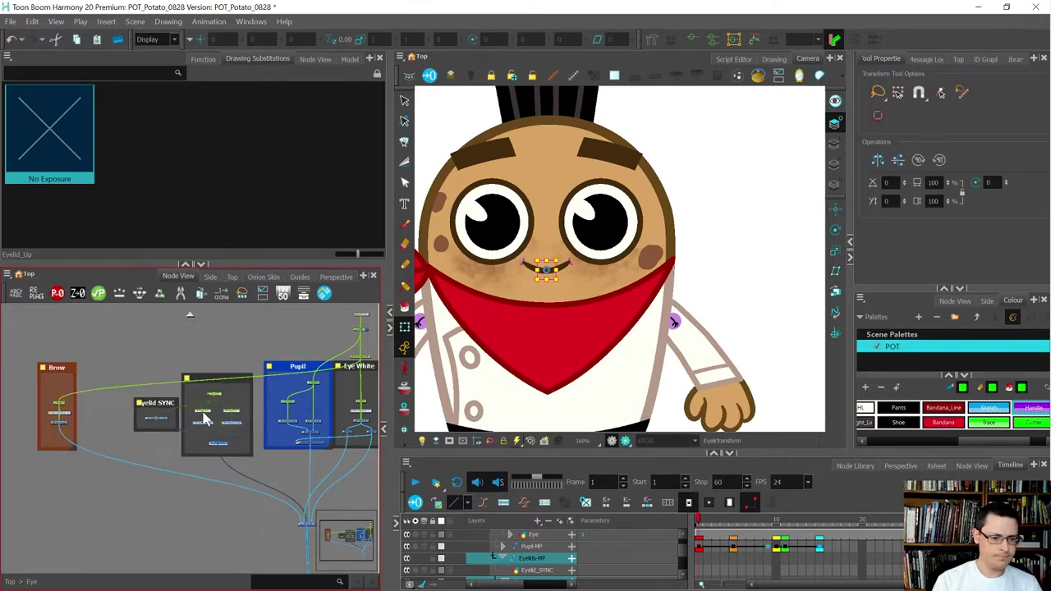
Colour the new eyelid backdrop orange and name it Eyelids
scroll(192, 405, "up", 2)
left_click(187, 370)
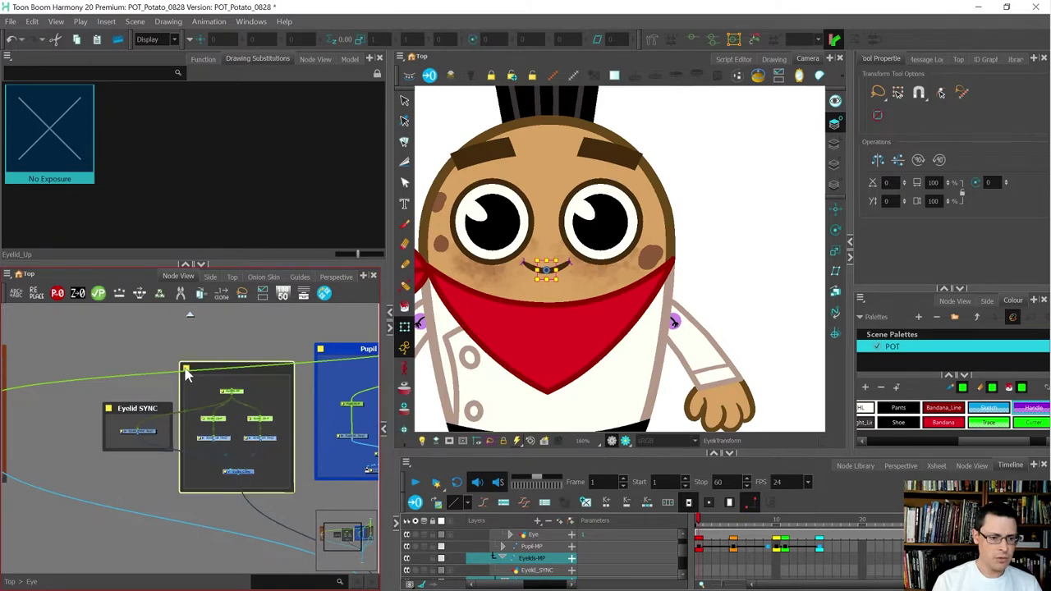
double_click(187, 373)
left_click(345, 207)
scroll(350, 280, "up", 3)
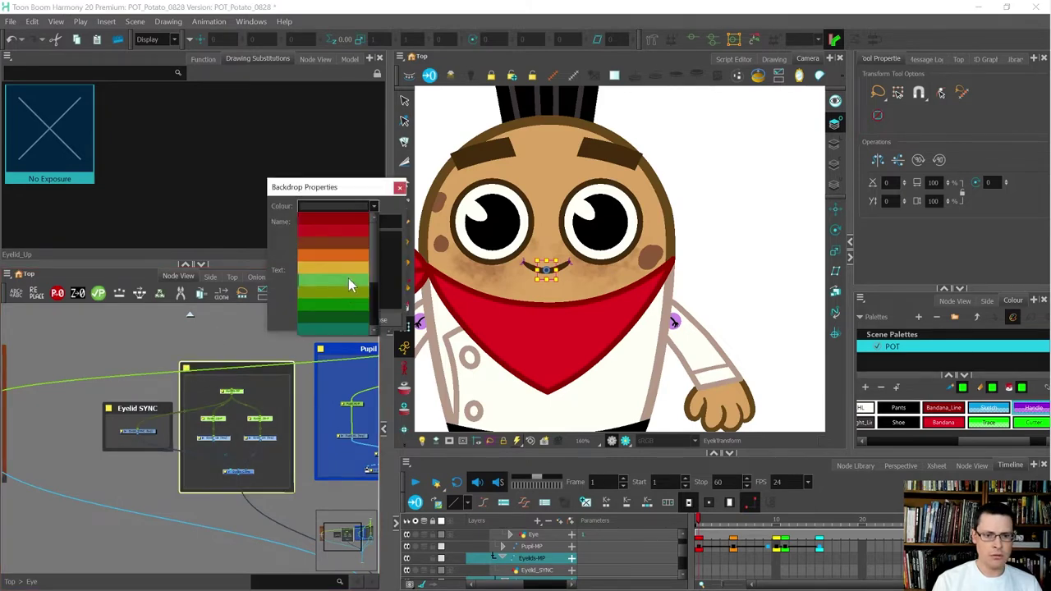
left_click(338, 254)
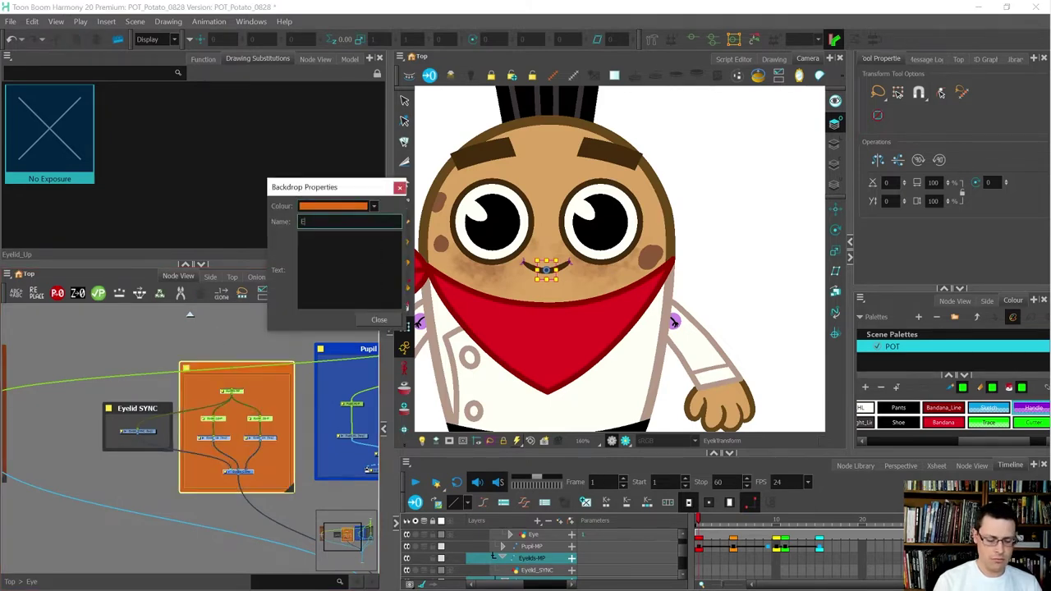
type("Eyelids")
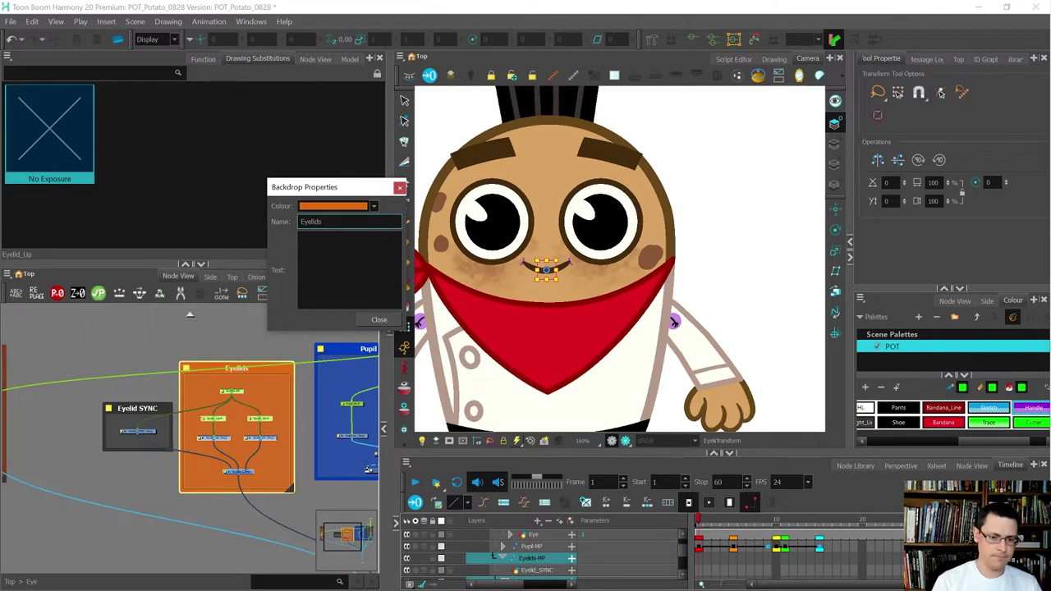
left_click(378, 320)
Connect the peg just above the Eye White backdrop to the Eyelids-MP peg as its parent
scroll(57, 379, "down", 2)
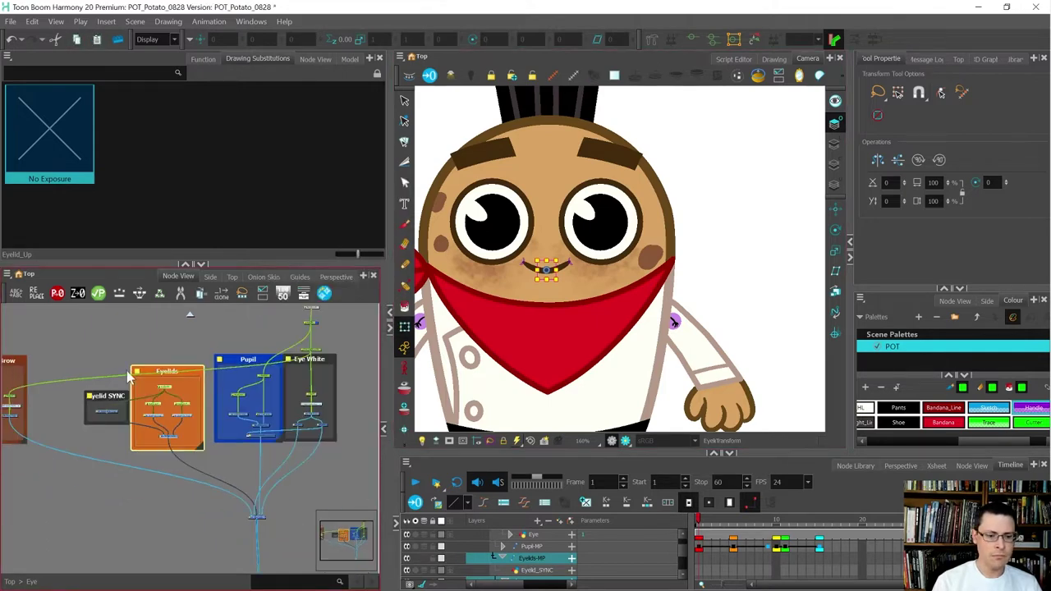
scroll(286, 364, "up", 2)
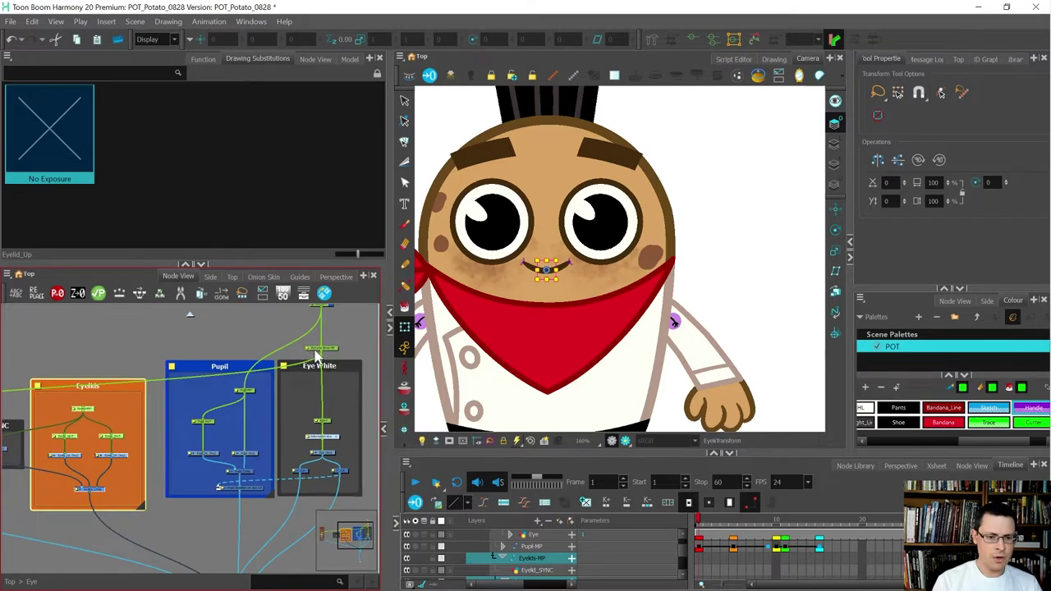
scroll(321, 357, "up", 1)
left_click_drag(321, 357, 47, 423)
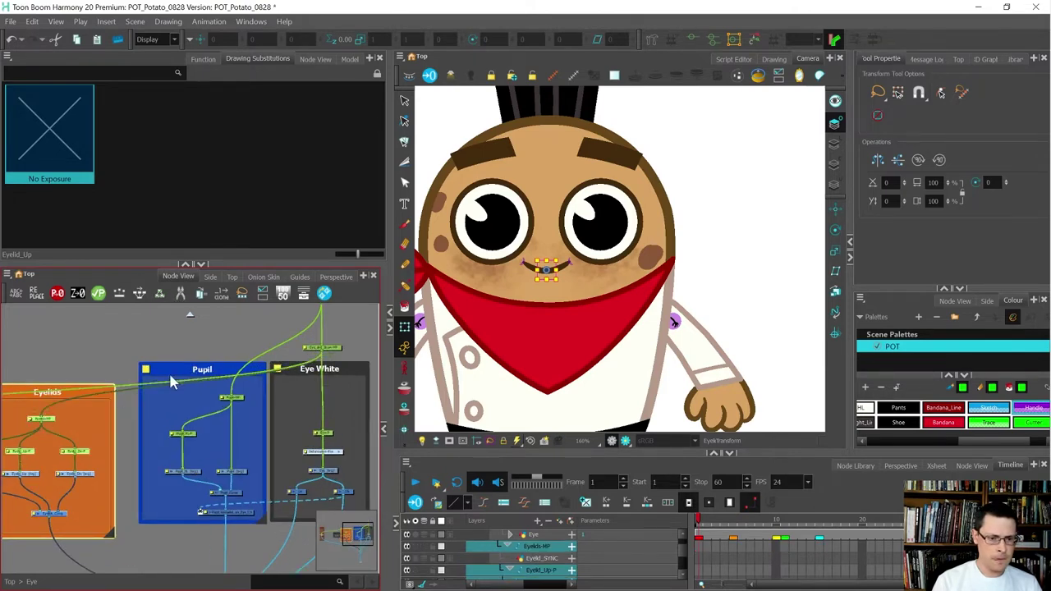
scroll(242, 396, "down", 2)
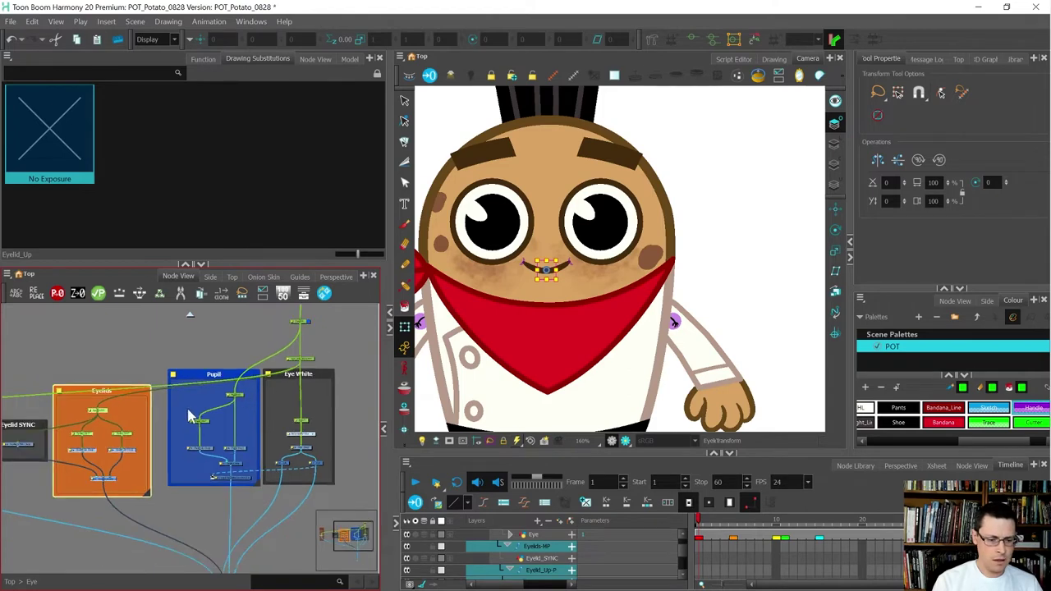
scroll(96, 420, "up", 3)
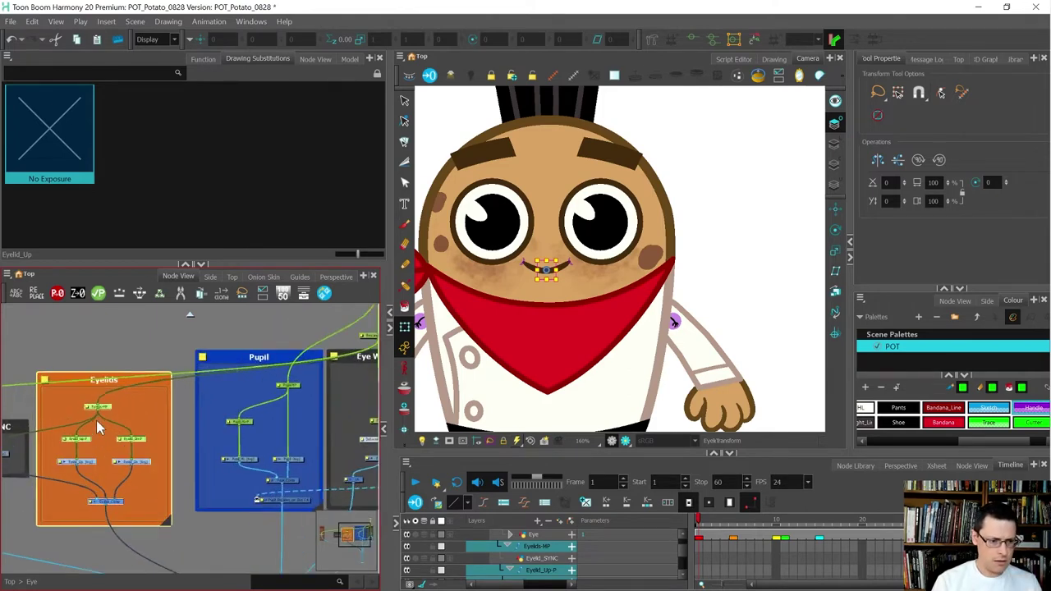
left_click(104, 468)
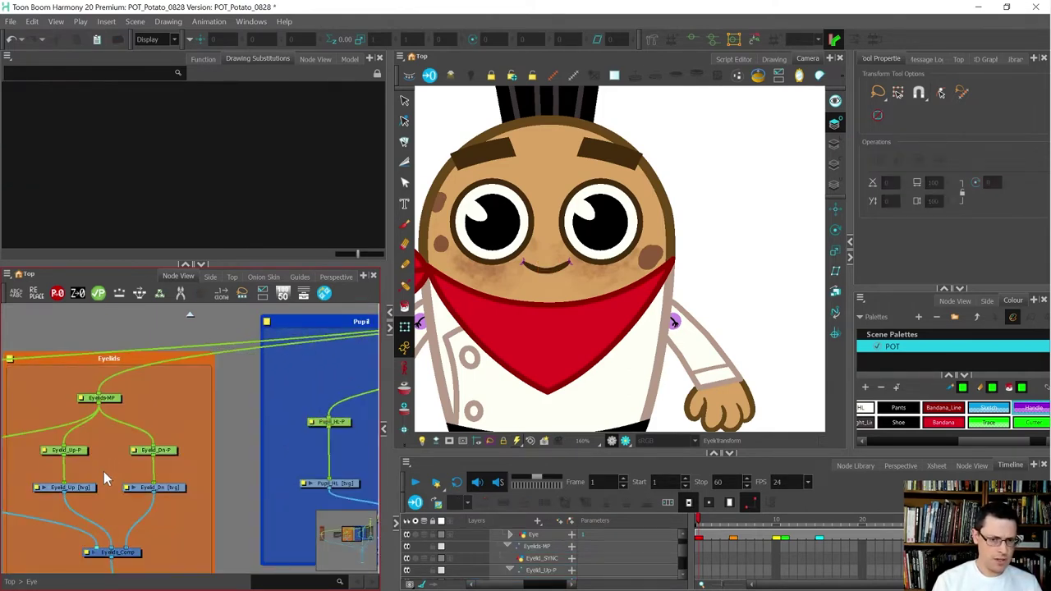
Draw a straight horizontal size 15 pencil line in dark brown across the left-hand eye on the Eyelid_Up drawing
left_click(65, 490)
scroll(489, 239, "up", 1)
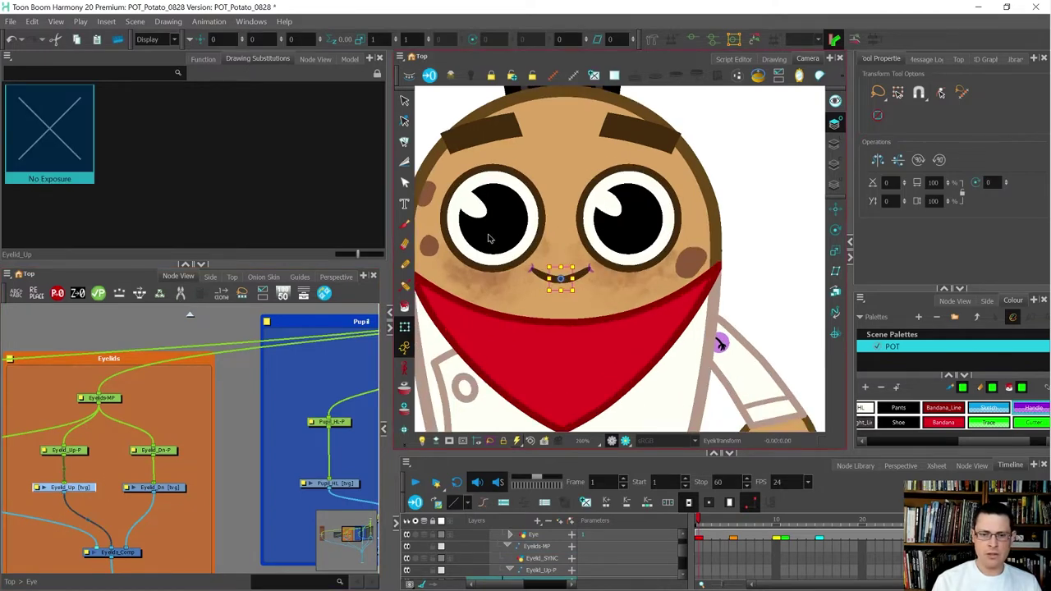
key("alt+/")
scroll(719, 343, "up", 1)
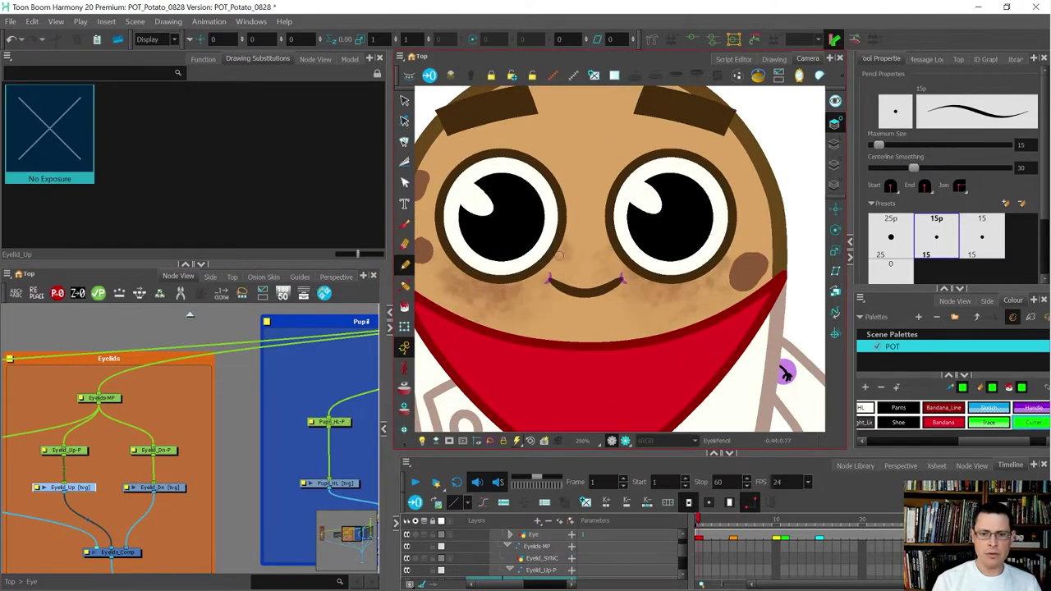
left_click(561, 230)
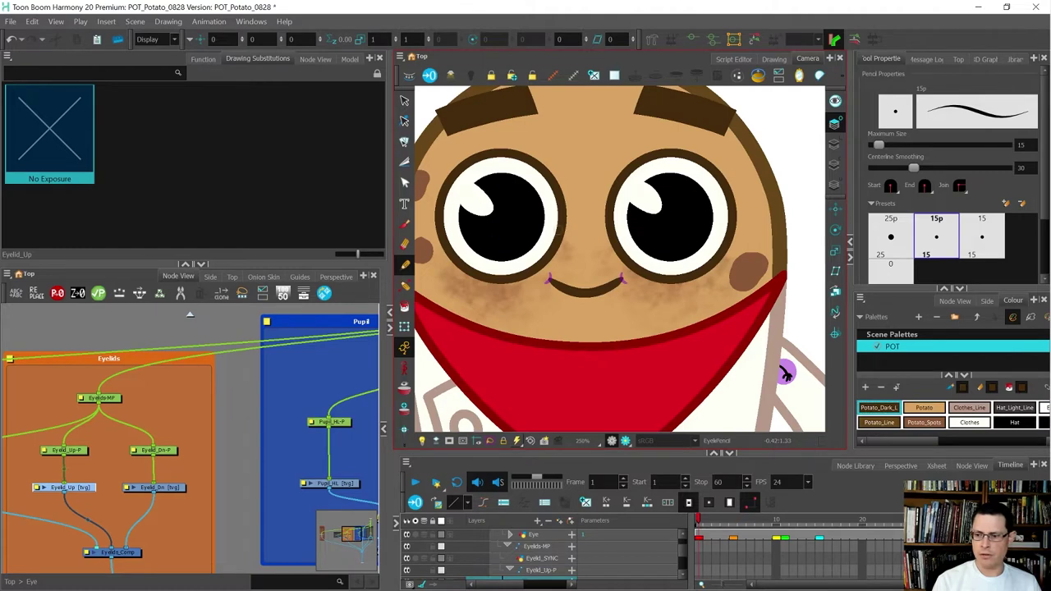
left_click_drag(427, 220, 574, 221)
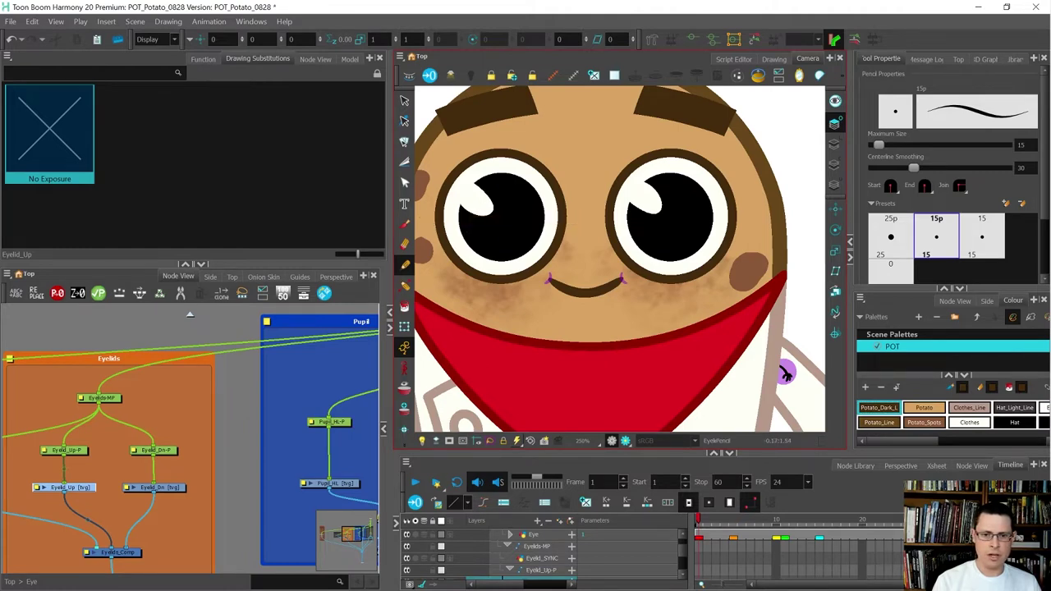
Select the Eyelid_Up pencil line and rotate it slightly so it runs level across the eye
key("alt+s")
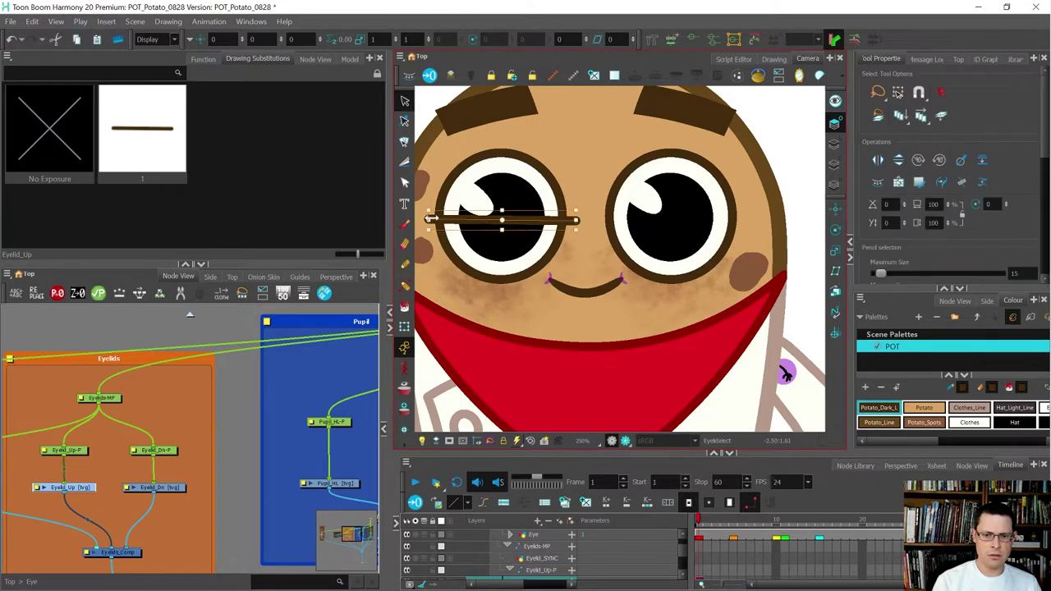
scroll(430, 218, "up", 5)
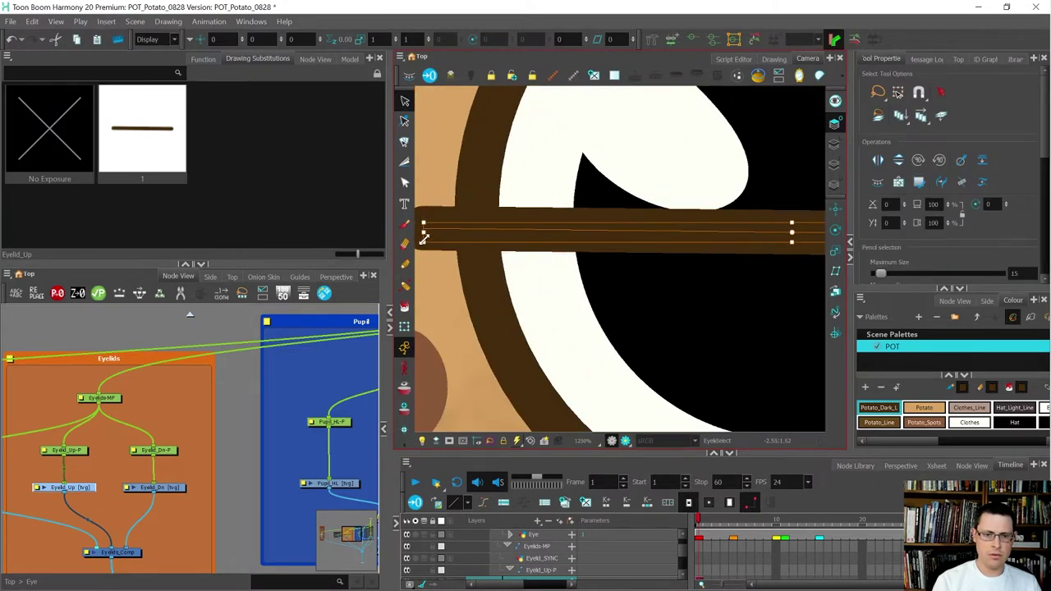
scroll(424, 237, "up", 1)
scroll(425, 238, "down", 4)
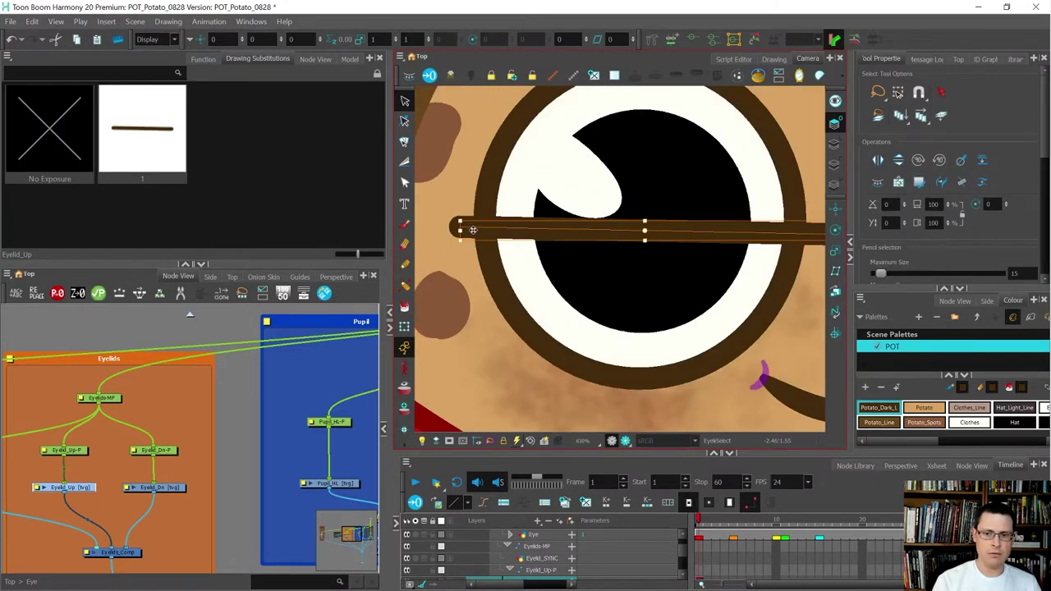
scroll(472, 229, "down", 2)
left_click_drag(664, 235, 666, 234)
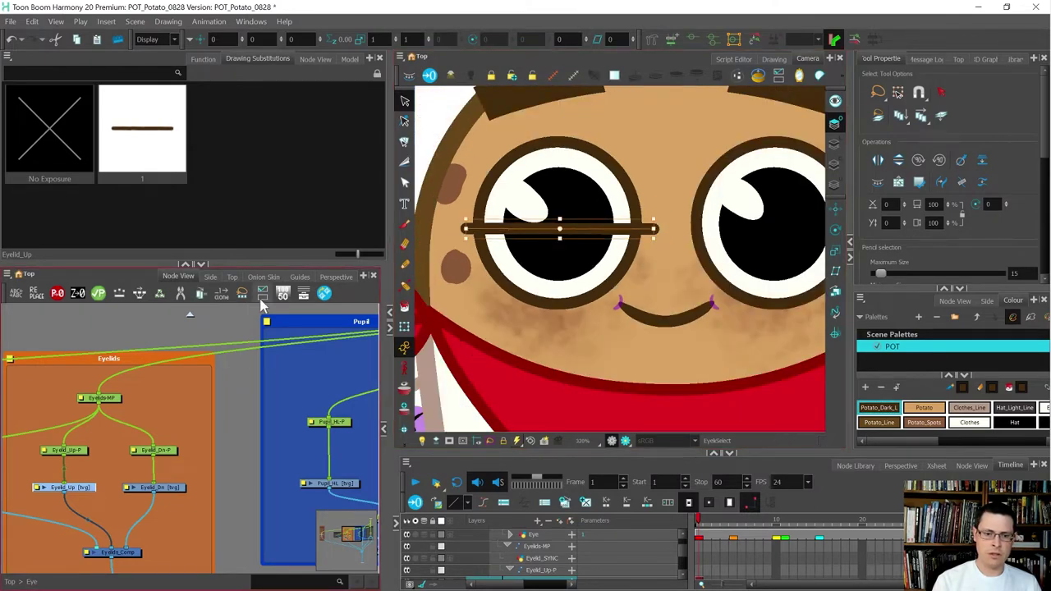
Move the Eyelid_Up pencil line from the Overlay Art layer to the Line Art layer
left_click(240, 319)
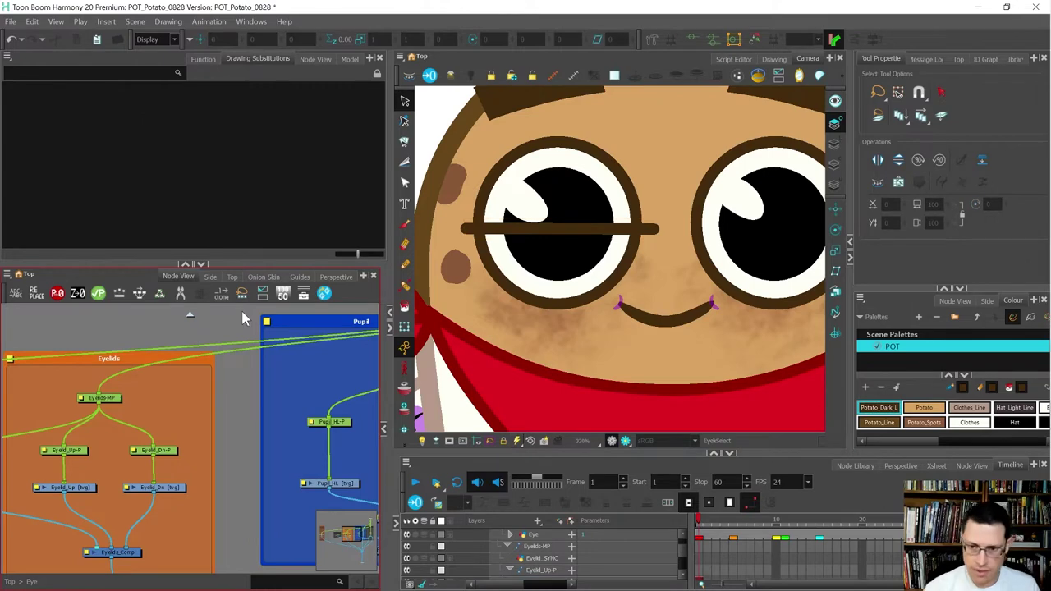
key("alt+v")
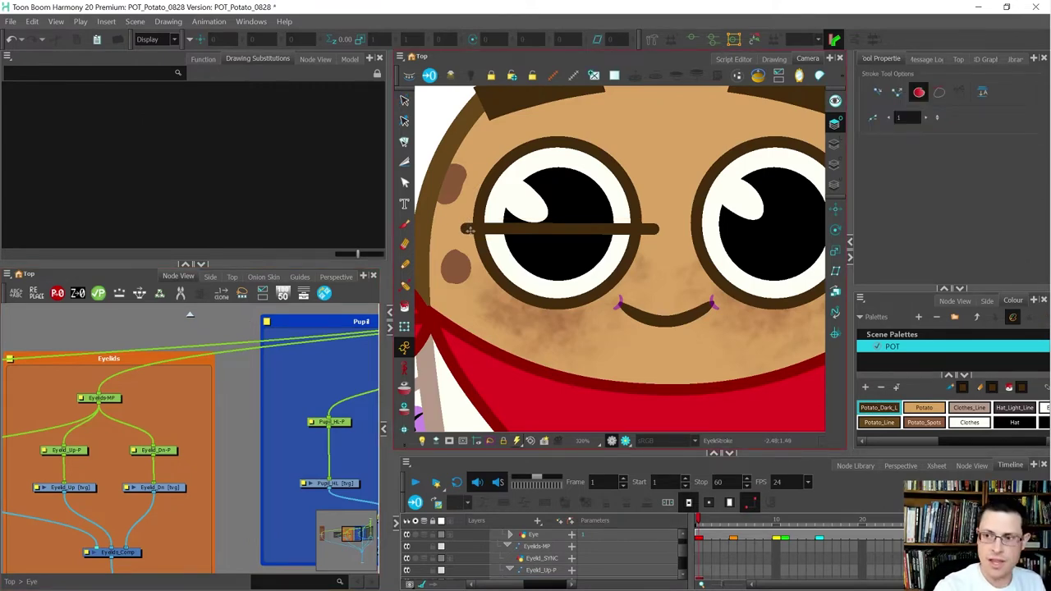
key("k")
key("alt+s")
key("ctrl+a")
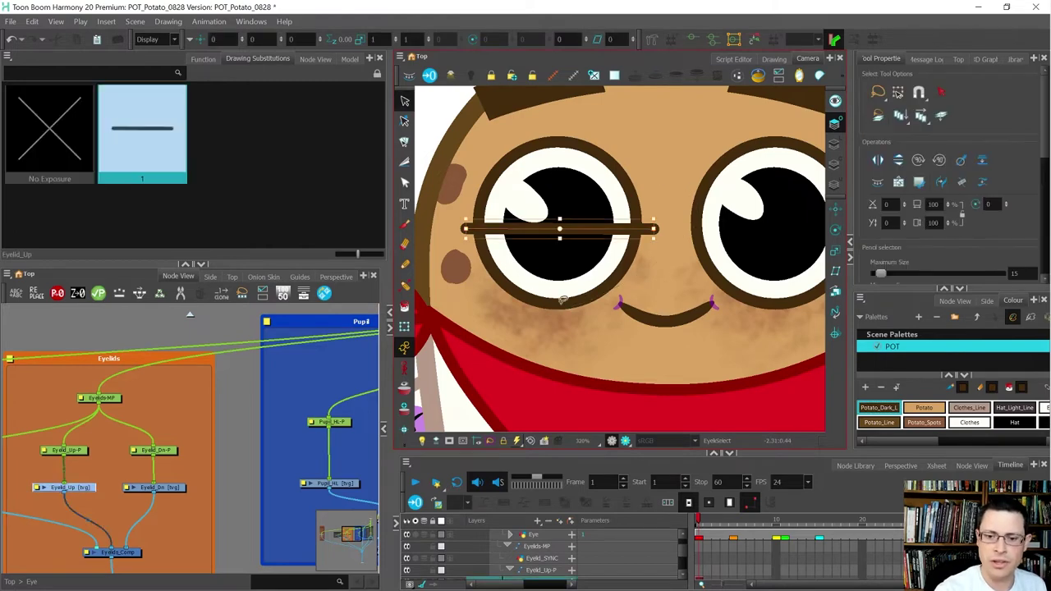
key("Delete")
key("ctrl+z")
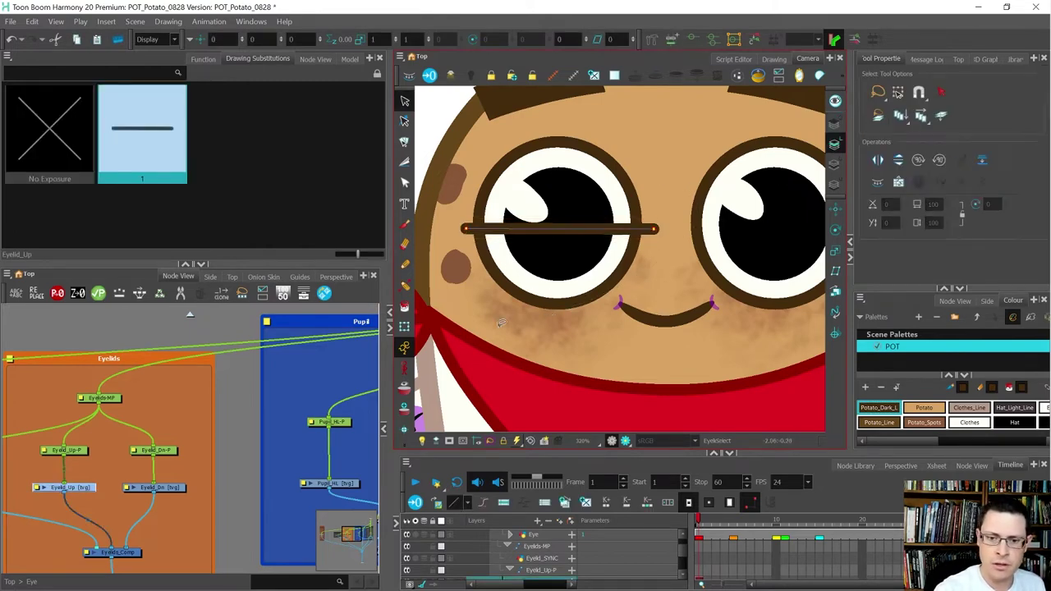
Draw invisible strokes down from both ends of the eyelid pencil line and join them below the eye to enclose a box
key("alt+v")
left_click_drag(468, 215, 472, 312)
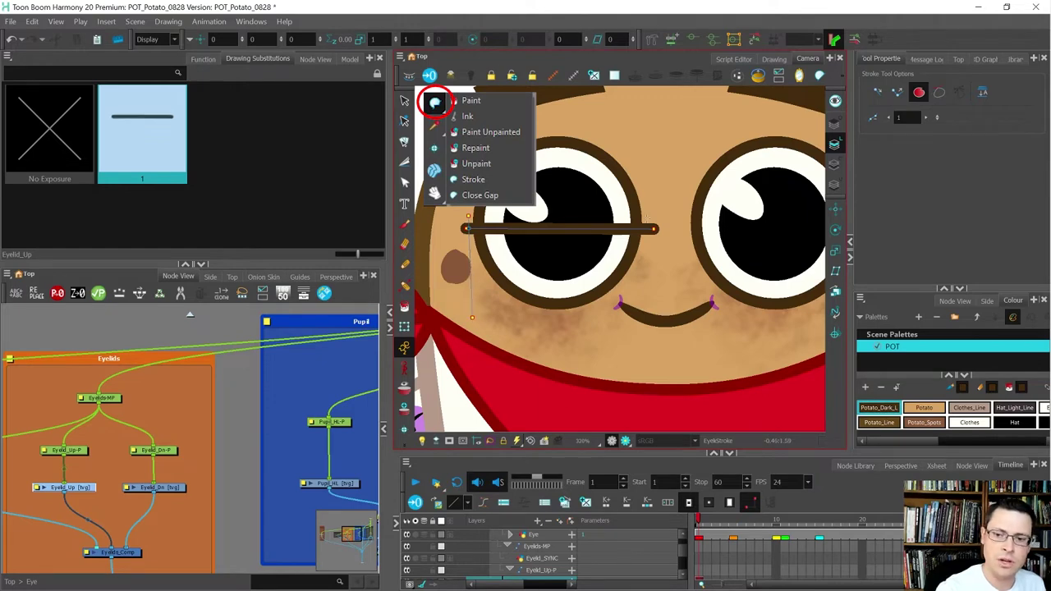
left_click_drag(651, 216, 648, 320)
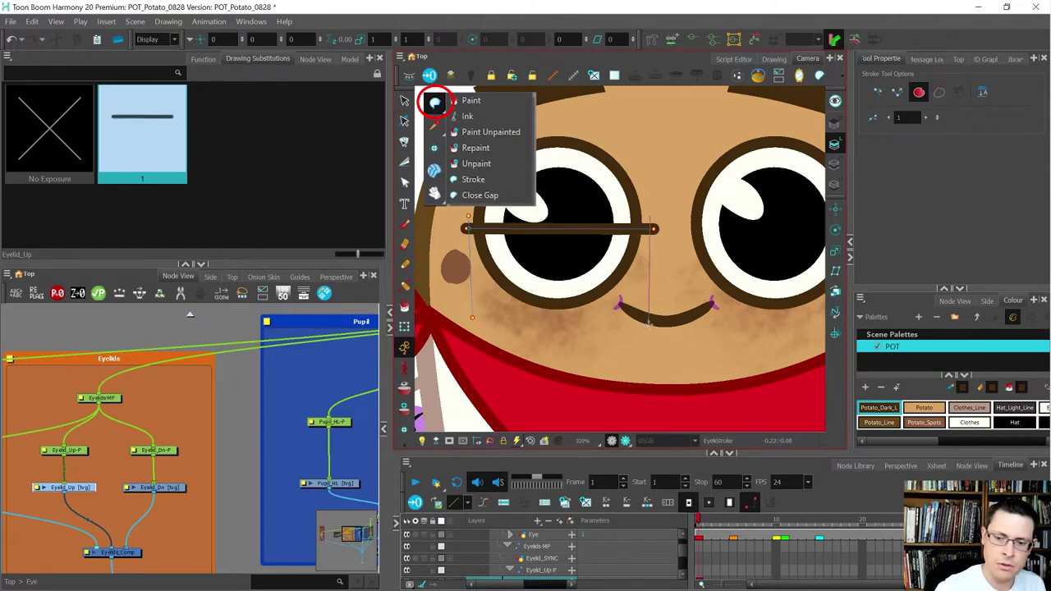
left_click_drag(473, 315, 670, 317)
Add ten evenly spaced contour points along the horizontal eyelid pencil line with the Contour Editor
key("alt+q")
left_click(476, 229, "ctrl")
left_click(496, 229, "ctrl")
left_click(509, 229, "ctrl")
left_click(529, 229, "ctrl")
left_click(550, 229, "ctrl")
left_click(571, 229, "ctrl")
left_click(591, 229, "ctrl")
left_click(611, 229, "ctrl")
left_click(628, 229, "ctrl")
left_click(640, 229, "ctrl")
Add four contour points along each vertical invisible stroke at the sides of the eyelid box
left_click_drag(682, 247, 446, 291)
left_click(470, 251, "ctrl")
left_click(471, 262, "ctrl")
left_click(471, 287, "ctrl")
left_click(472, 302, "ctrl")
left_click_drag(677, 251, 634, 261)
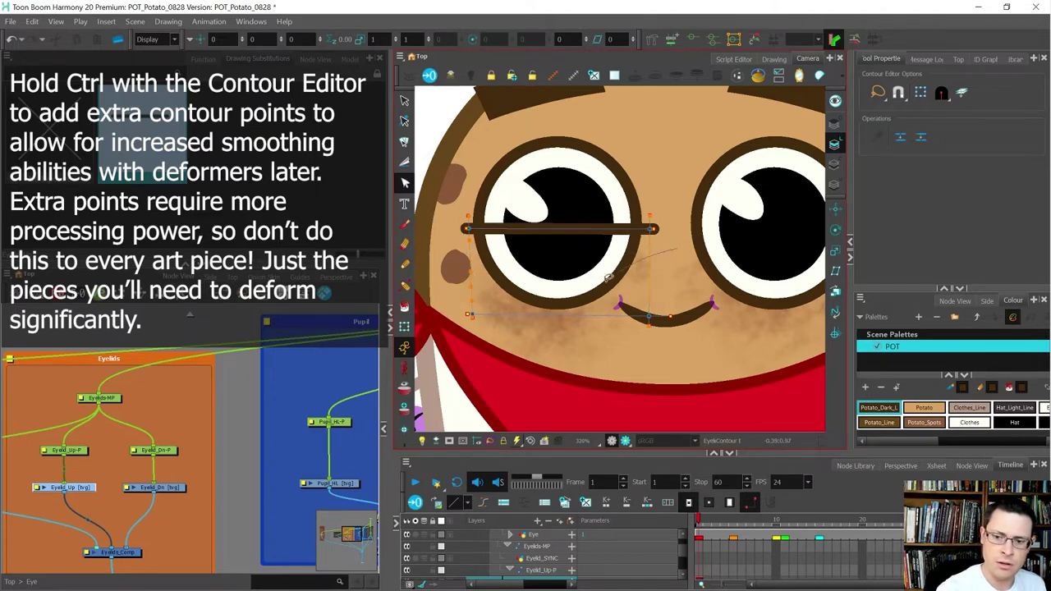
left_click(649, 243, "ctrl")
left_click(649, 265, "ctrl")
left_click(650, 283, "ctrl")
left_click(650, 300, "ctrl")
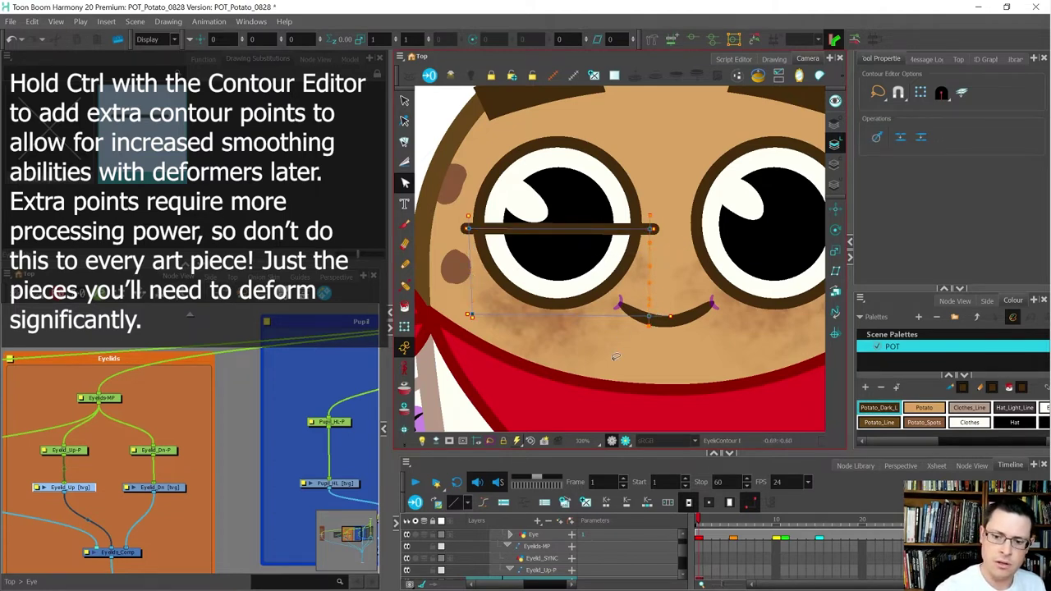
Add eight evenly spaced contour points along the bottom invisible stroke of the eyelid box
left_click(639, 316, "ctrl")
left_click(617, 316, "ctrl")
left_click(597, 317, "ctrl")
left_click(577, 316, "ctrl")
left_click(556, 316, "ctrl")
left_click(535, 315, "ctrl")
left_click(509, 315, "ctrl")
left_click(488, 316, "ctrl")
left_click(561, 336)
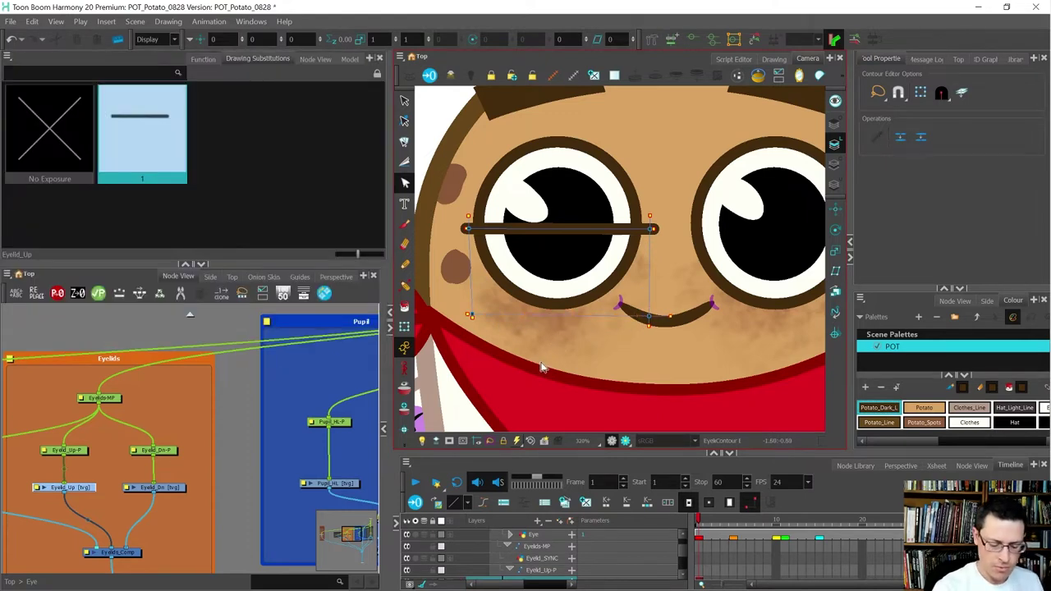
Fill the enclosed eyelid box with the Potato_Spots colour
key("alt+i")
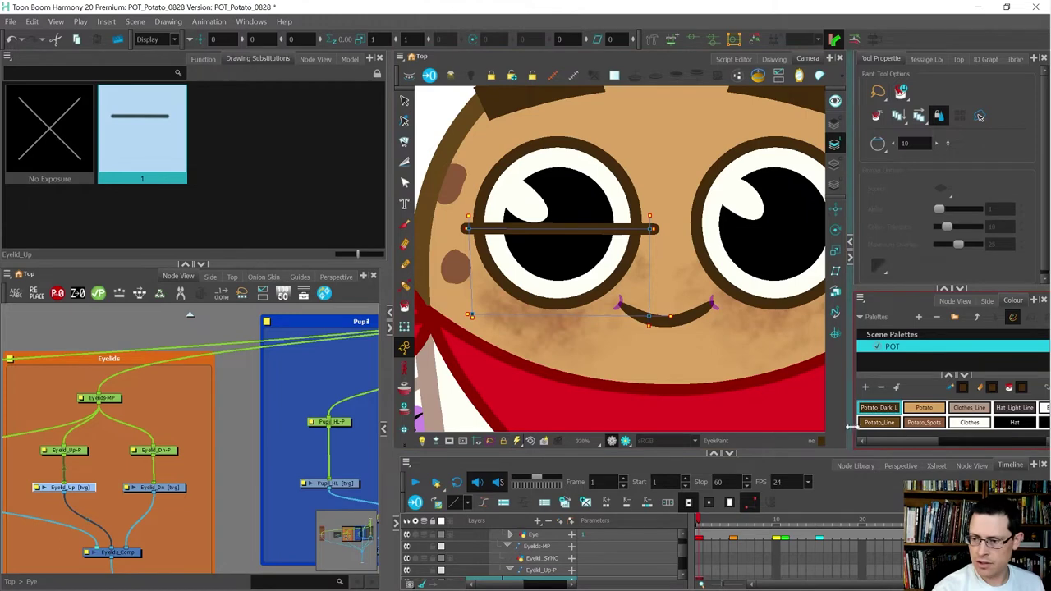
left_click(924, 422)
left_click(579, 302)
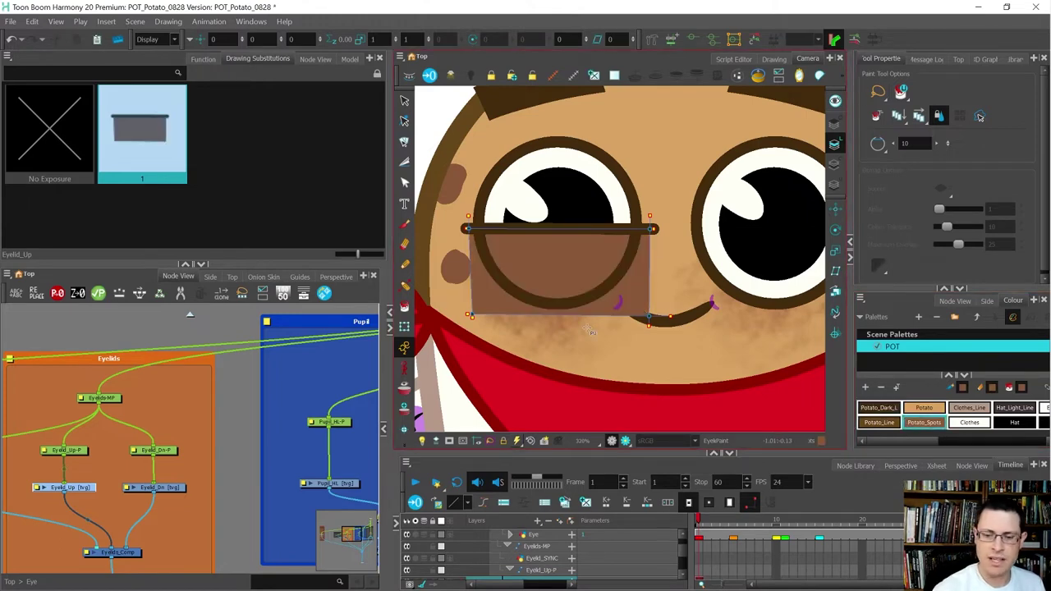
key("shift+t")
scroll(586, 328, "down", 1)
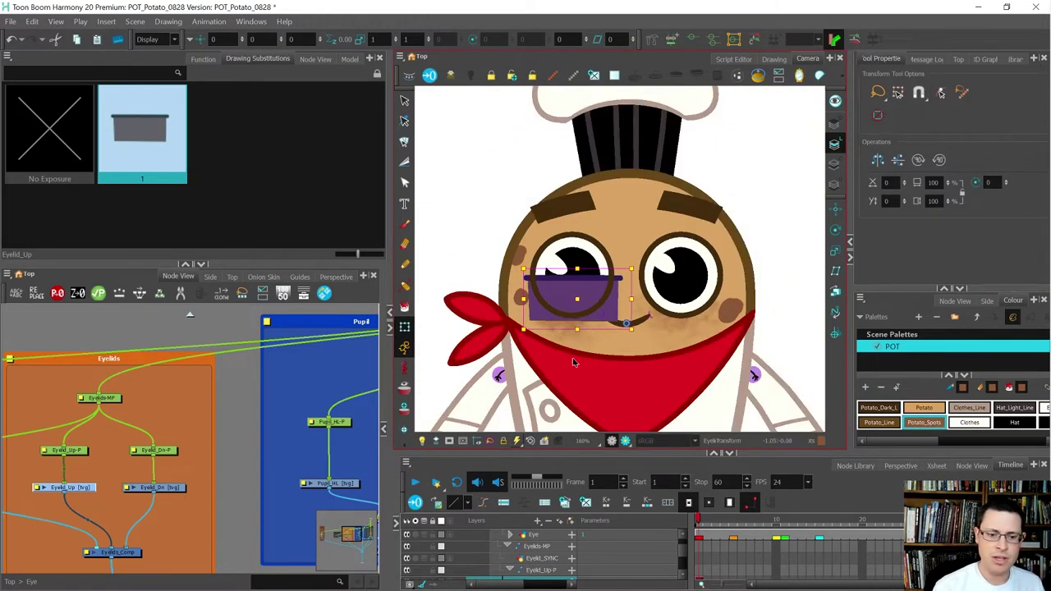
left_click(436, 372)
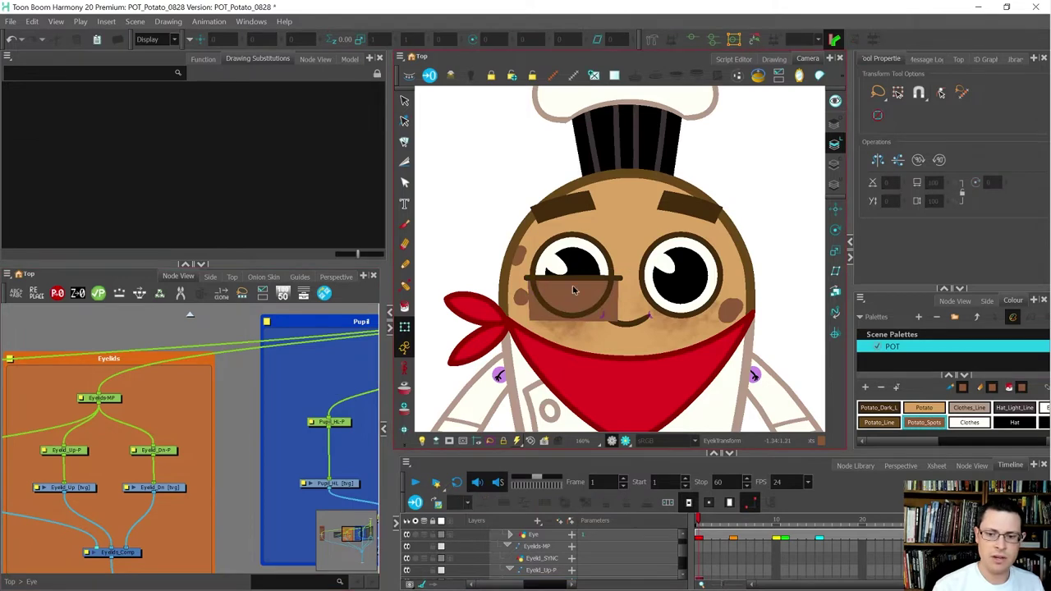
scroll(584, 283, "up", 3)
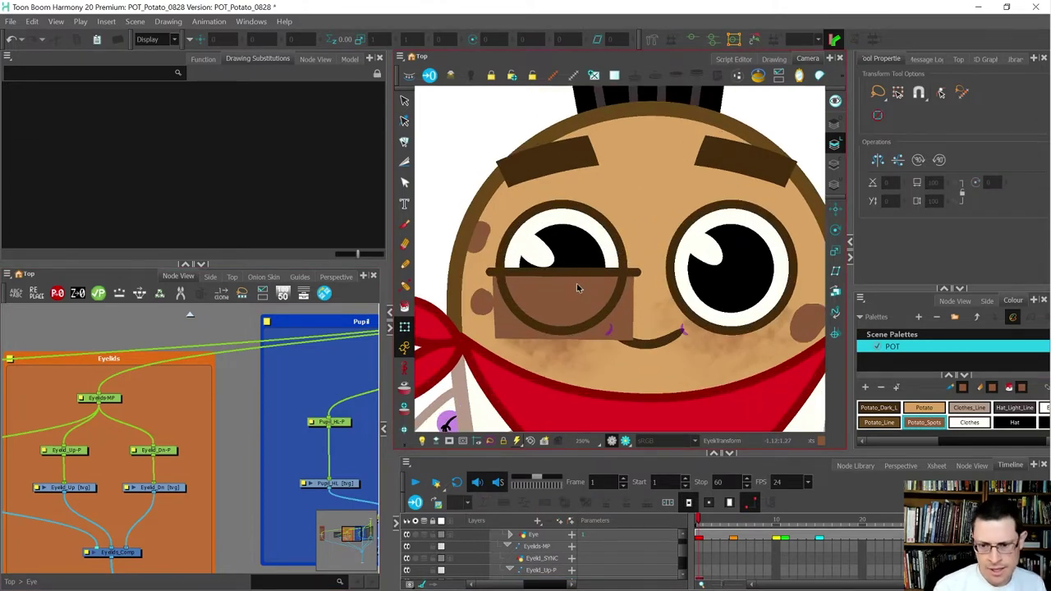
Move the eyelid's Potato_Spots fill from the Line Art layer to the Colour Art layer
key("alt+s")
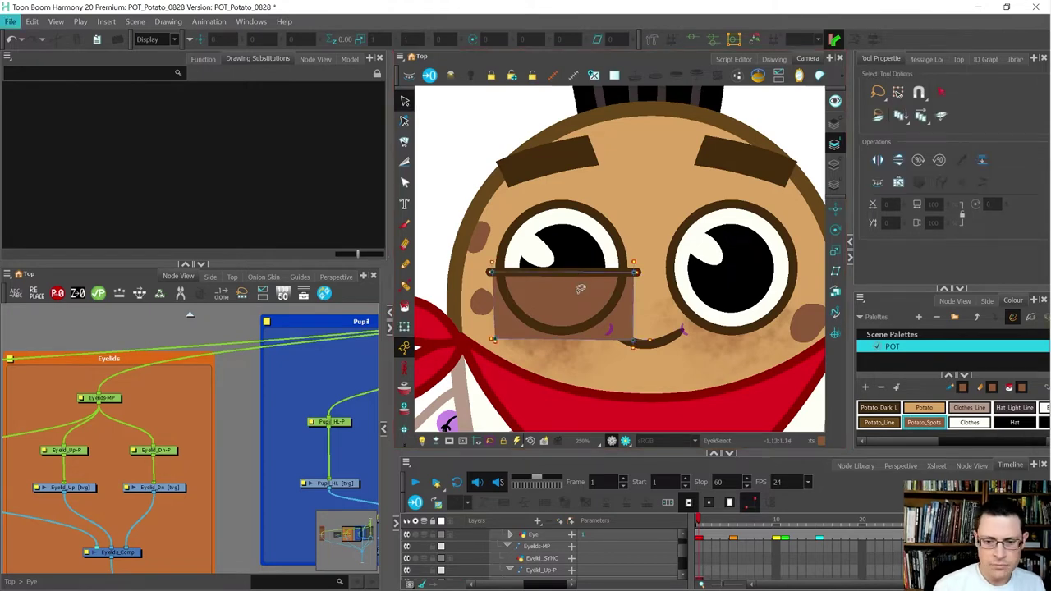
left_click(577, 289)
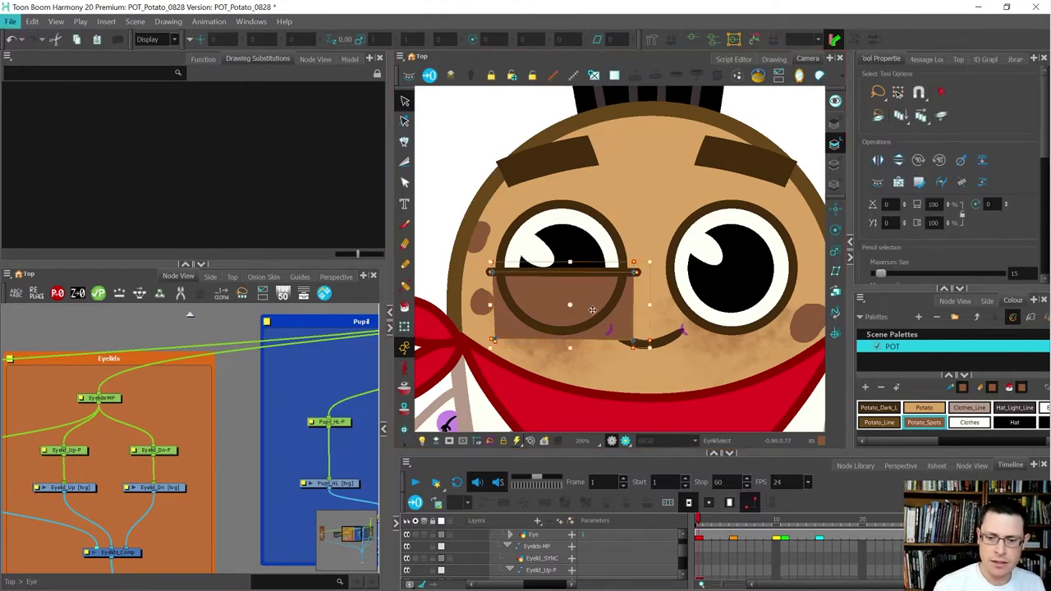
left_click(443, 271)
left_click(545, 285)
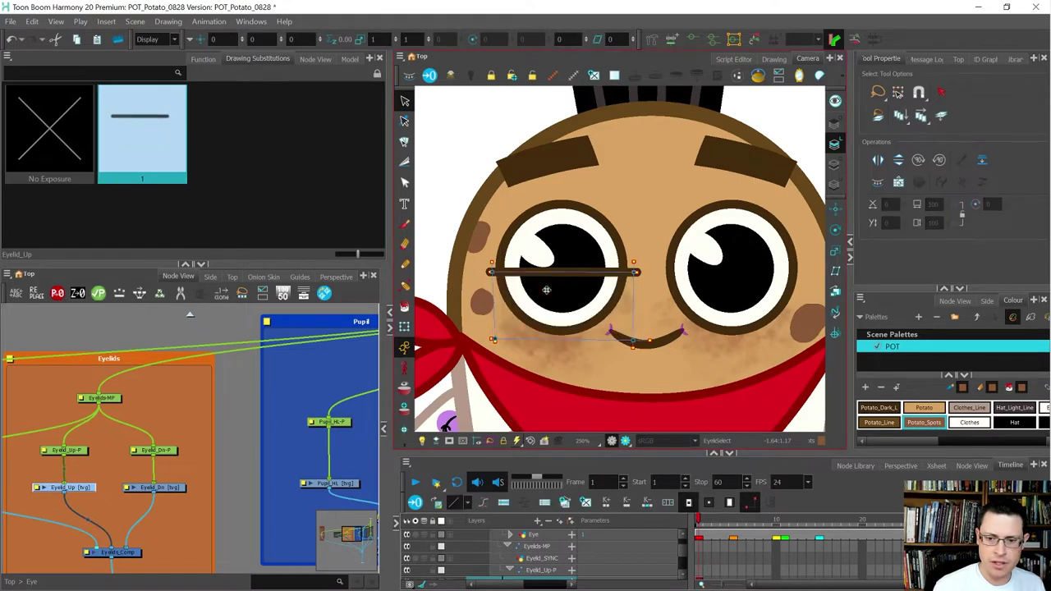
left_click(835, 164)
key("ctrl+v")
left_click(456, 195)
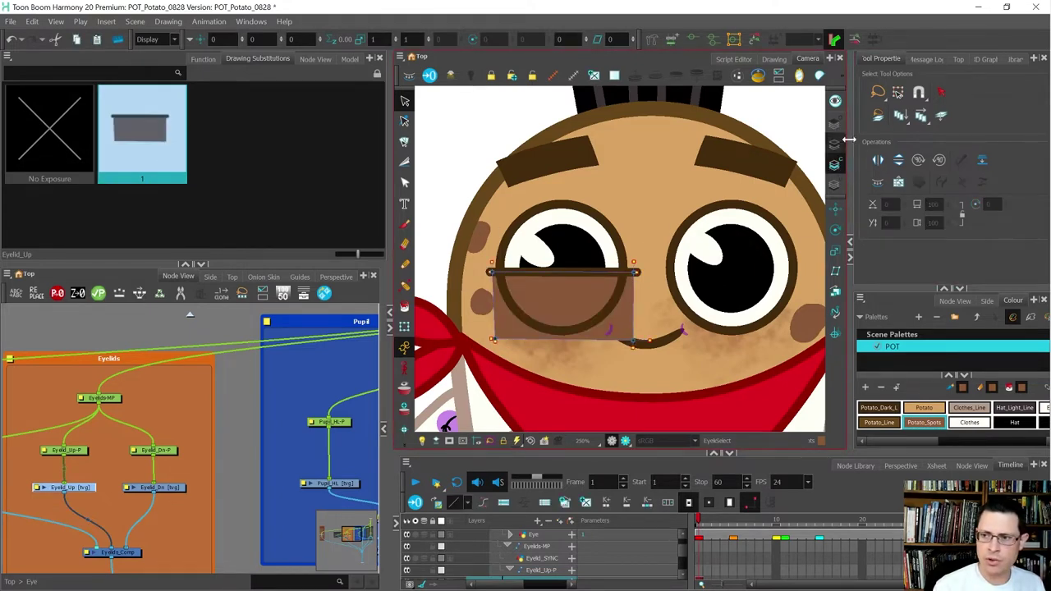
Enable applying edits to both line and colour art, and cut the whole Eyelid_Up artwork into the Eyelid_Dn drawing
left_click(940, 118)
left_click(940, 120)
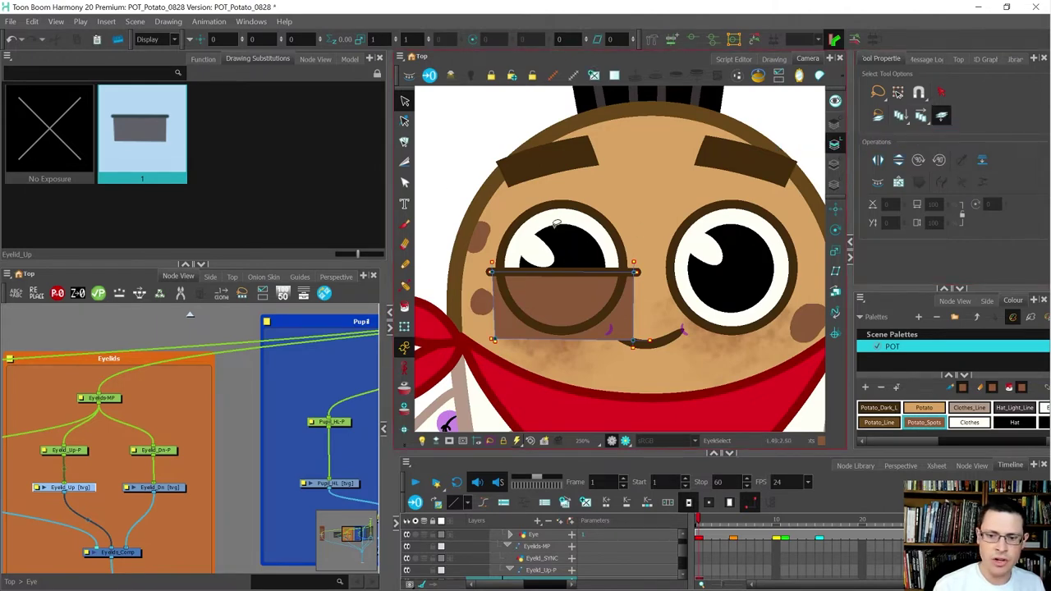
mouse_move(621, 212)
left_mouse_down()
mouse_move(511, 223)
mouse_move(475, 249)
mouse_move(497, 356)
mouse_move(599, 377)
mouse_move(684, 335)
mouse_move(679, 275)
mouse_move(613, 222)
mouse_move(579, 219)
left_mouse_up()
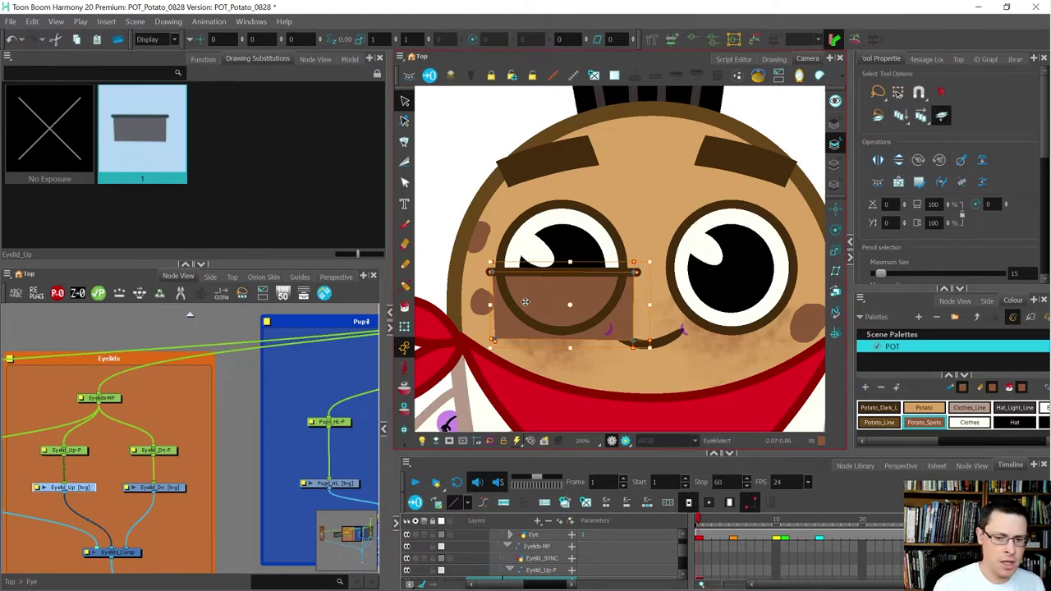
key("Delete")
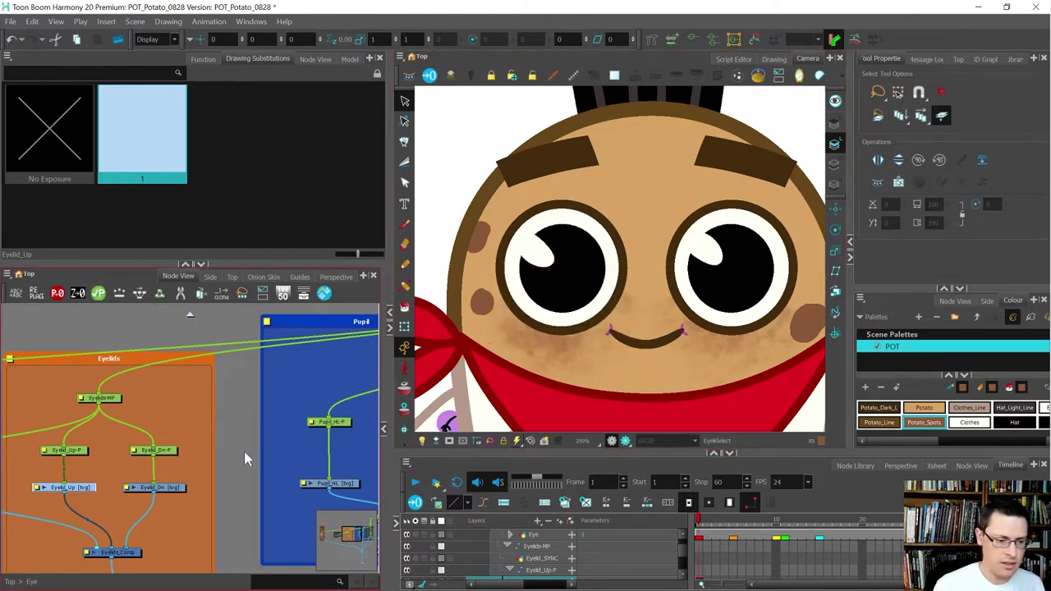
left_click(177, 490)
key("ctrl+v")
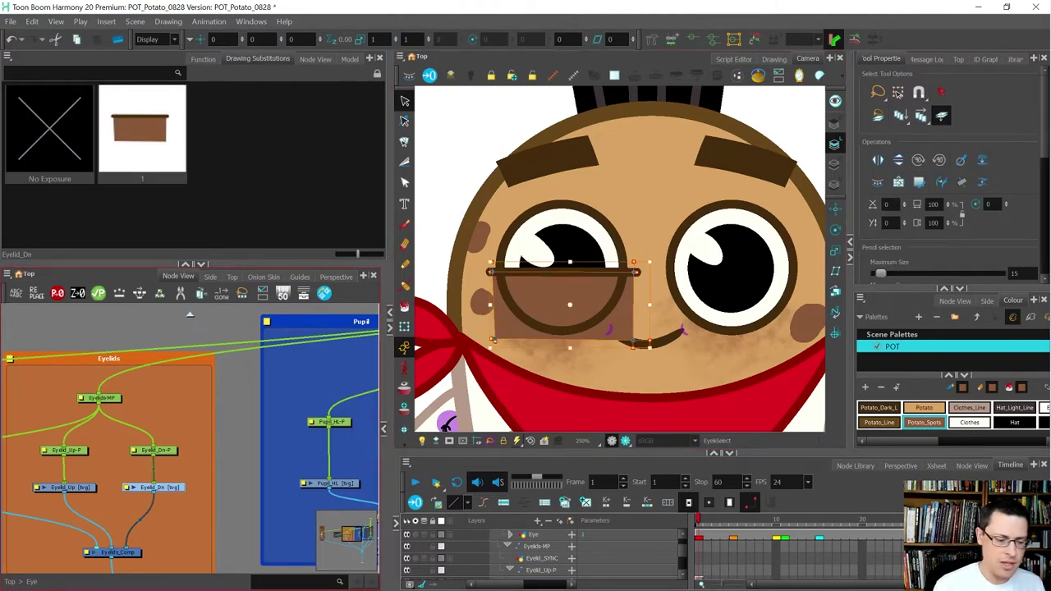
Paste the eyelid artwork back into the Eyelid_Up drawing and rotate it 180 degrees
left_click(79, 490)
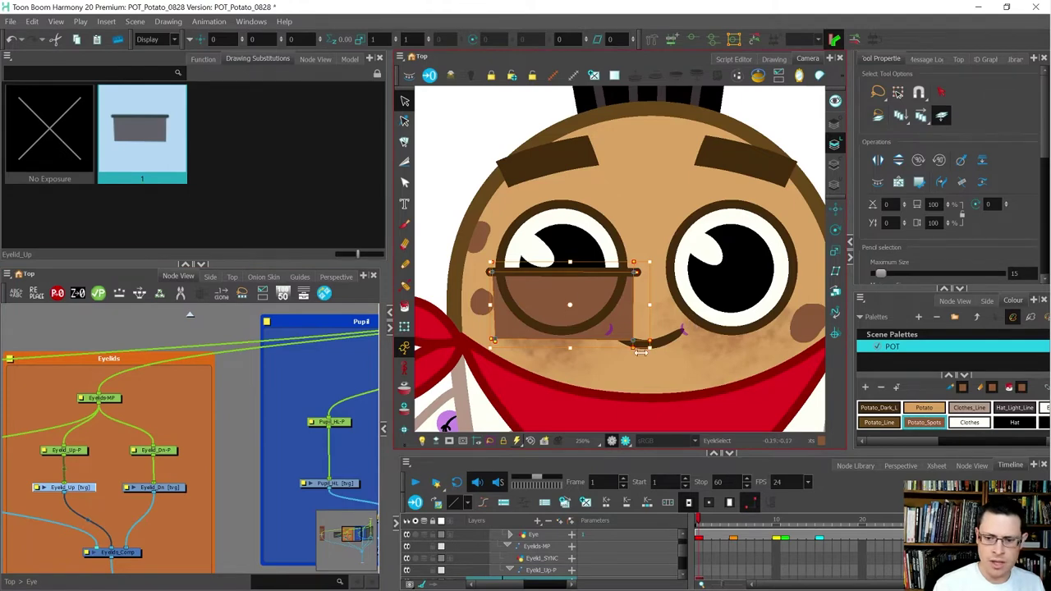
mouse_move(650, 355)
left_mouse_down()
mouse_move(669, 279)
mouse_move(489, 217)
mouse_move(466, 242)
left_mouse_up()
Nudge the rotated Eyelid_Up artwork up and left until its pencil line lies exactly over the lower eyelid's line
key("Up")
key("Up")
key("Up")
key("Up")
key("Up")
key("Up")
key("Up")
key("Up")
key("Up")
key("Up")
key("Up")
key("Up")
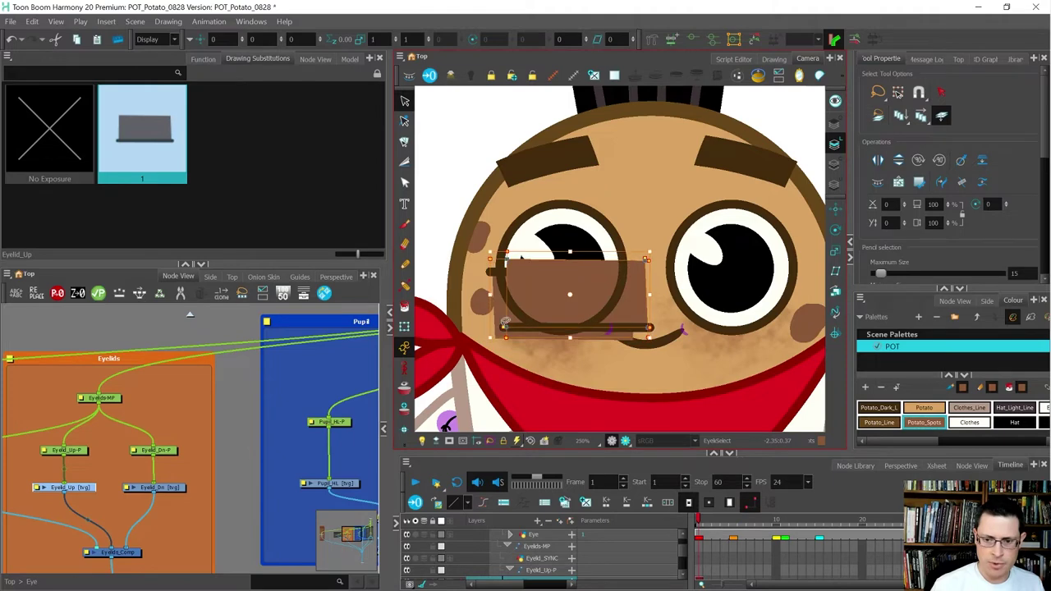
key("Up")
key("Up")
key("Up")
key("Up")
key("Up")
key("Up")
key("Up")
key("Up")
key("Up")
key("Up")
key("Up")
key("Up")
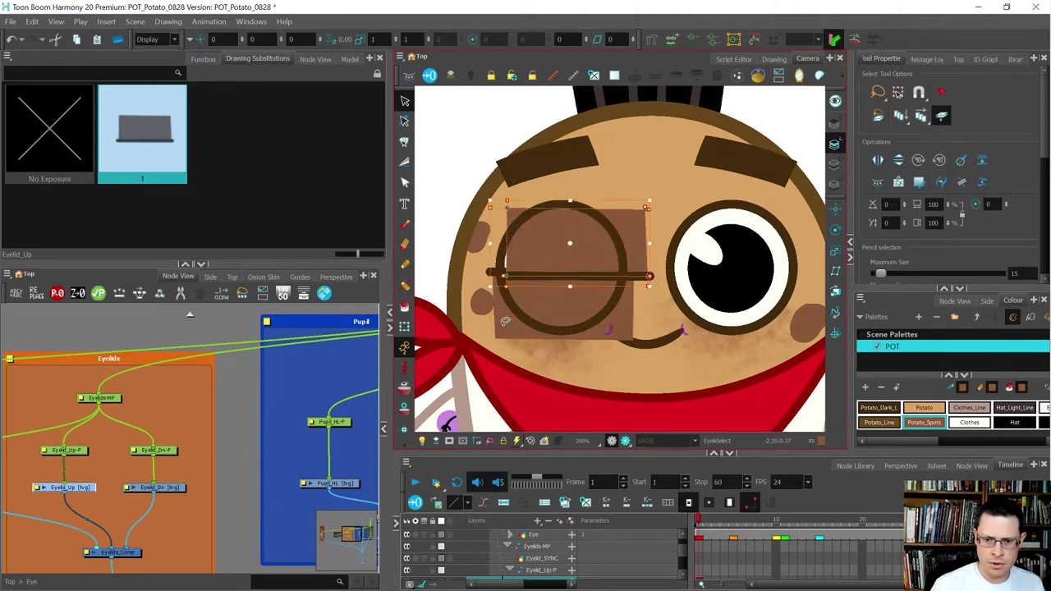
key("Left")
key("Left")
key("Left")
key("Left")
key("Left")
key("Left")
key("Left")
key("Left")
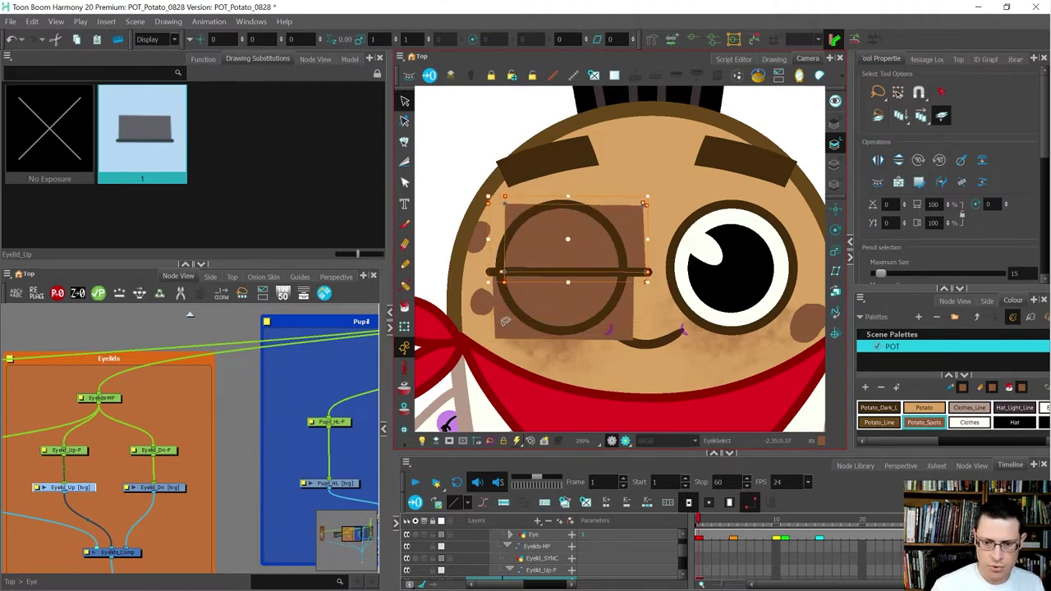
key("Right")
key("Left")
key("Right")
key("Right")
key("Left")
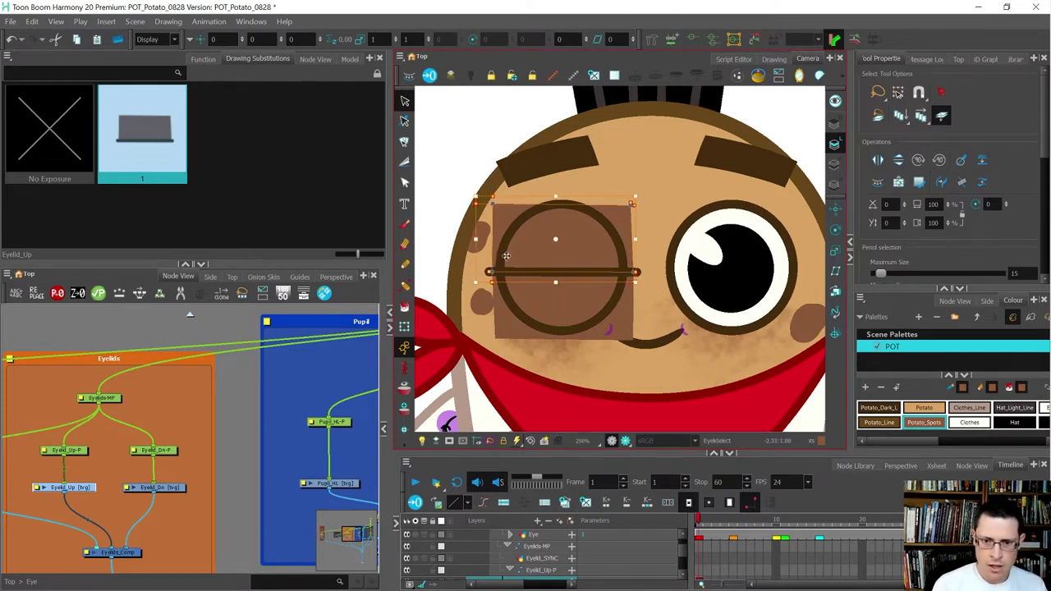
Stretch the Eyelid_Up fill and its invisible outline slightly upward to cover the top of the eye, leaving the pencil line alone
left_click(454, 194)
left_click(552, 243)
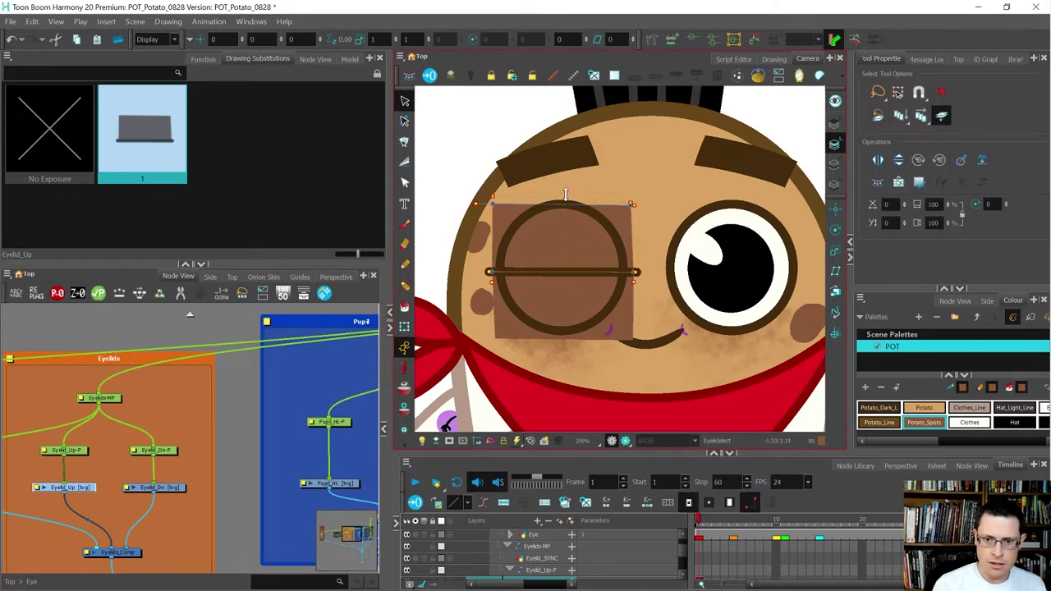
scroll(557, 186, "down", 1)
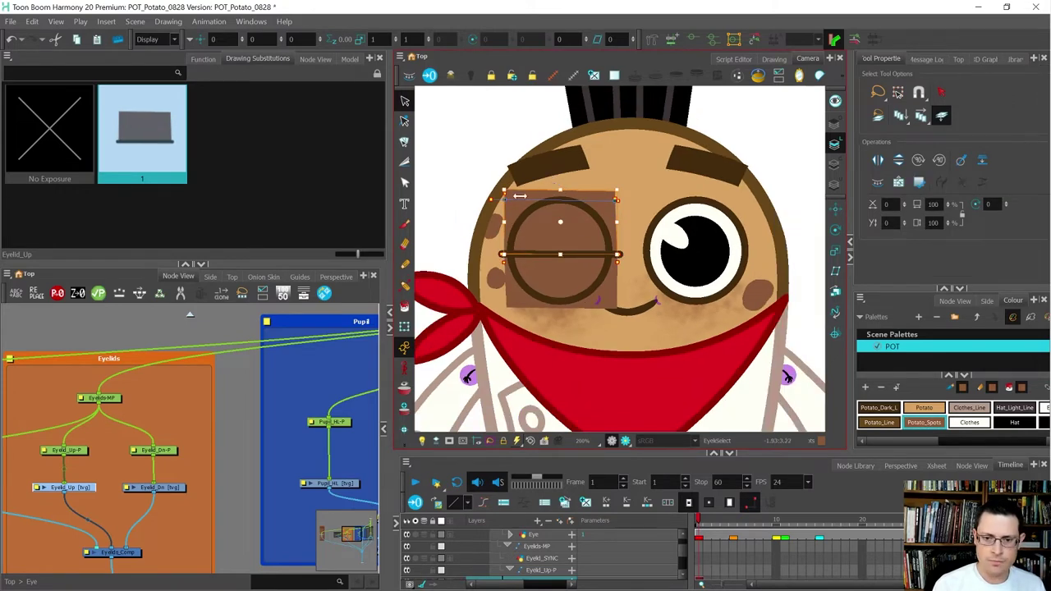
key("ctrl+z")
mouse_move(610, 188)
left_mouse_down()
mouse_move(550, 201)
mouse_move(580, 212)
mouse_move(555, 194)
left_mouse_up()
key("ctrl+z")
left_click(450, 176)
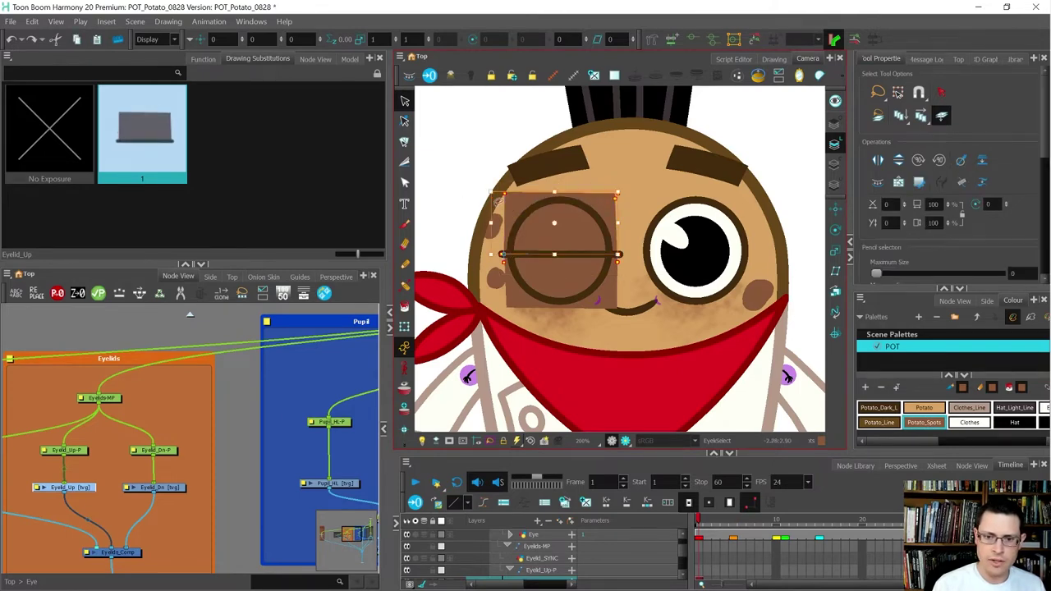
left_click(470, 180)
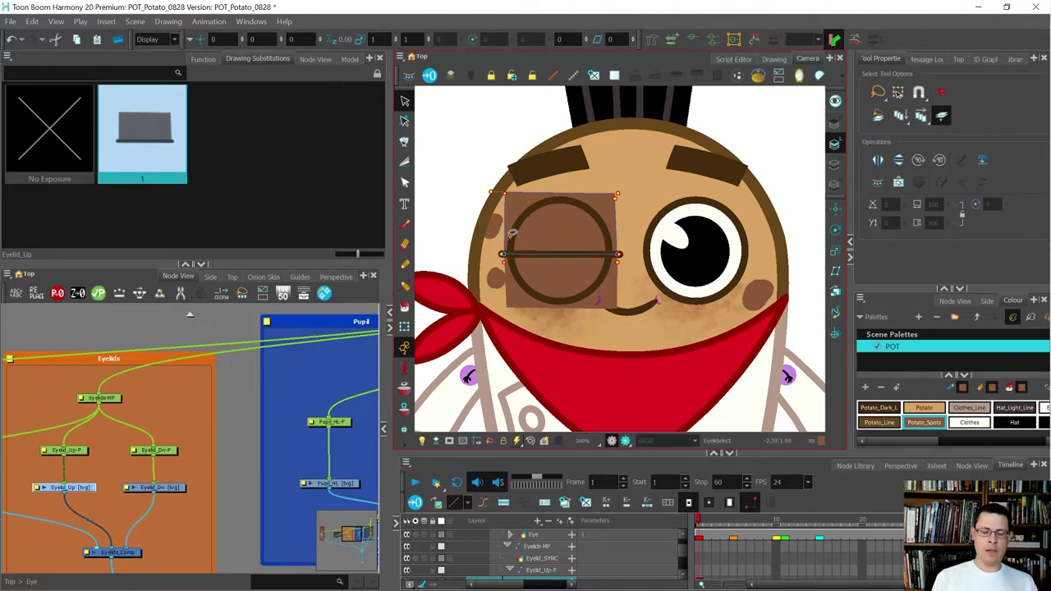
Move the Eyelid SYNC backdrop and its drawing node down, level with the Eyelid_Up and Eyelid_Dn drawing nodes
scroll(513, 233, "down", 1)
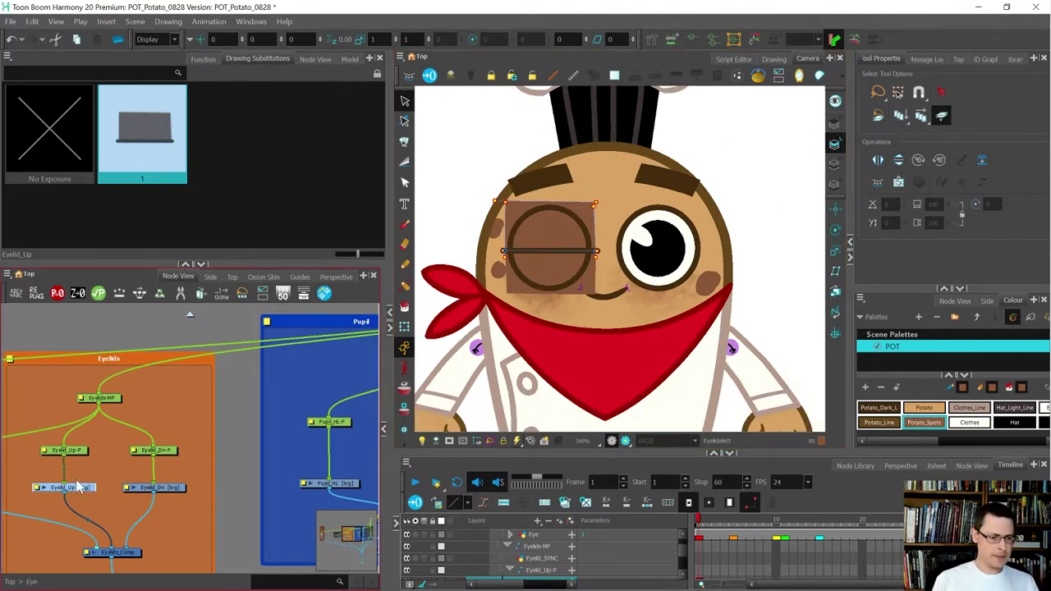
scroll(111, 457, "down", 1)
scroll(82, 489, "up", 1)
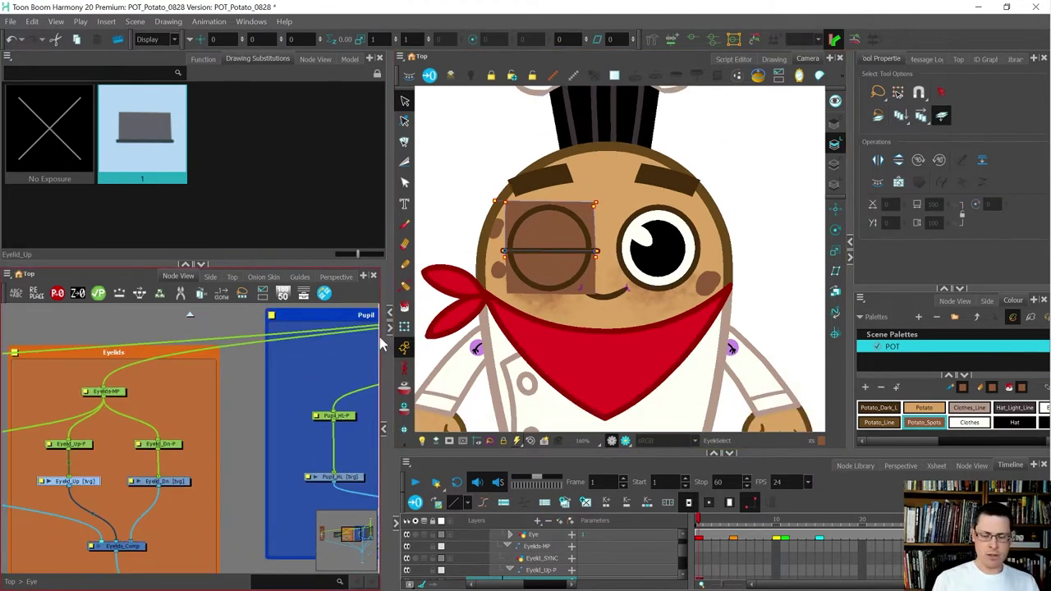
key("alt")
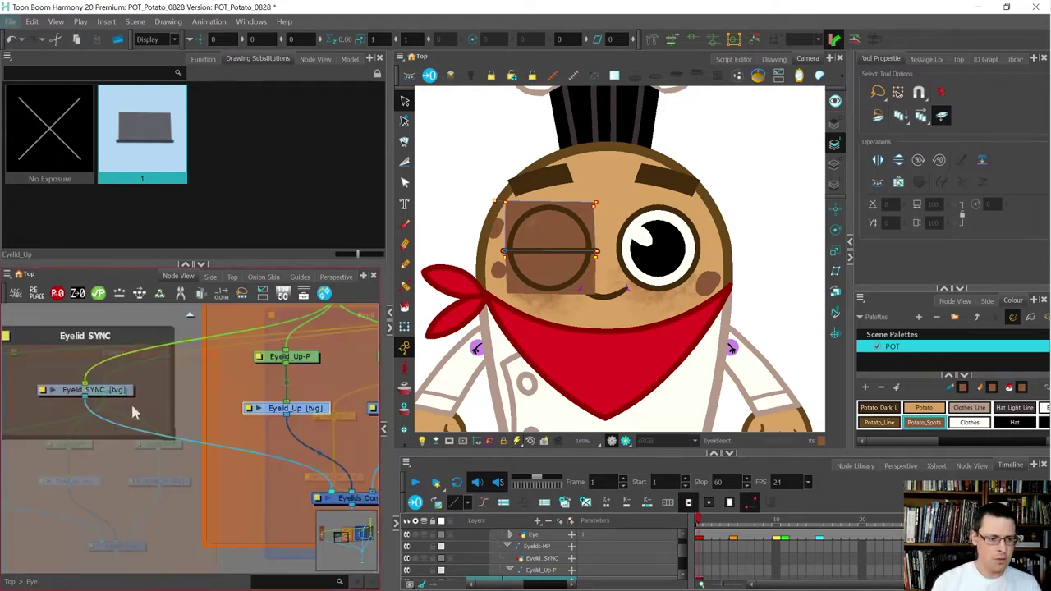
left_click(123, 392)
scroll(123, 395, "down", 3)
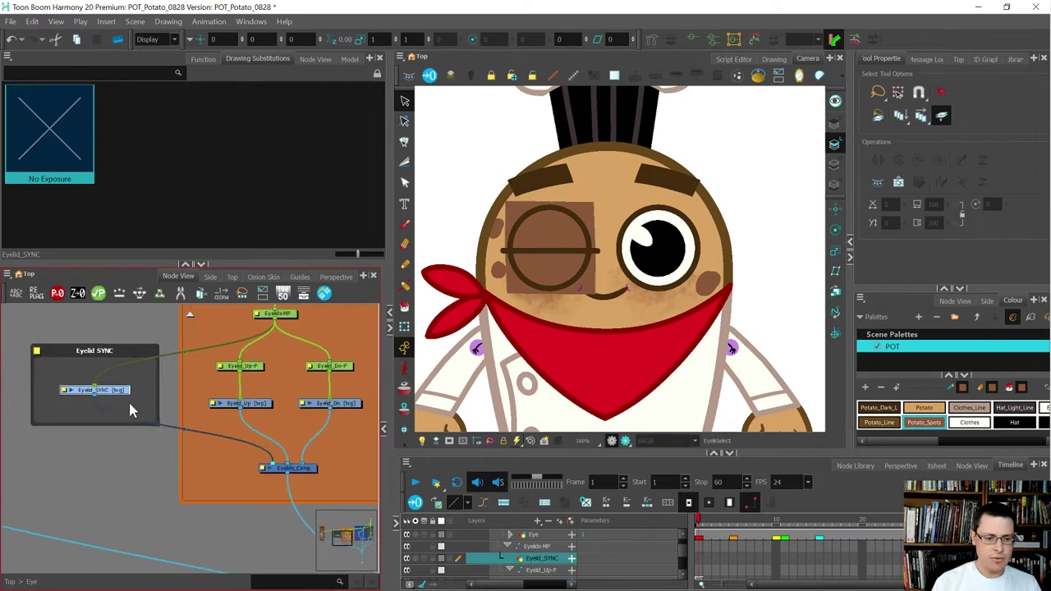
left_click(153, 452)
left_click_drag(67, 350, 73, 363)
Show only the three eyelid drawing layers in the Timeline and create an empty drawing 1 on frame 1 of Eyelid_SYNC
left_click_drag(343, 411, 88, 388)
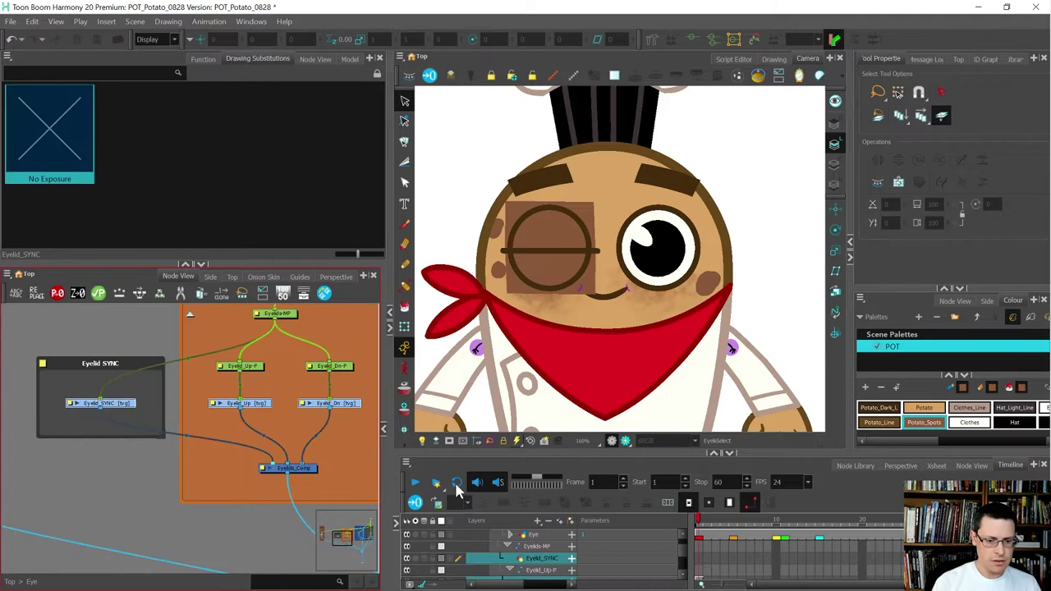
left_click(410, 584)
left_click(433, 563)
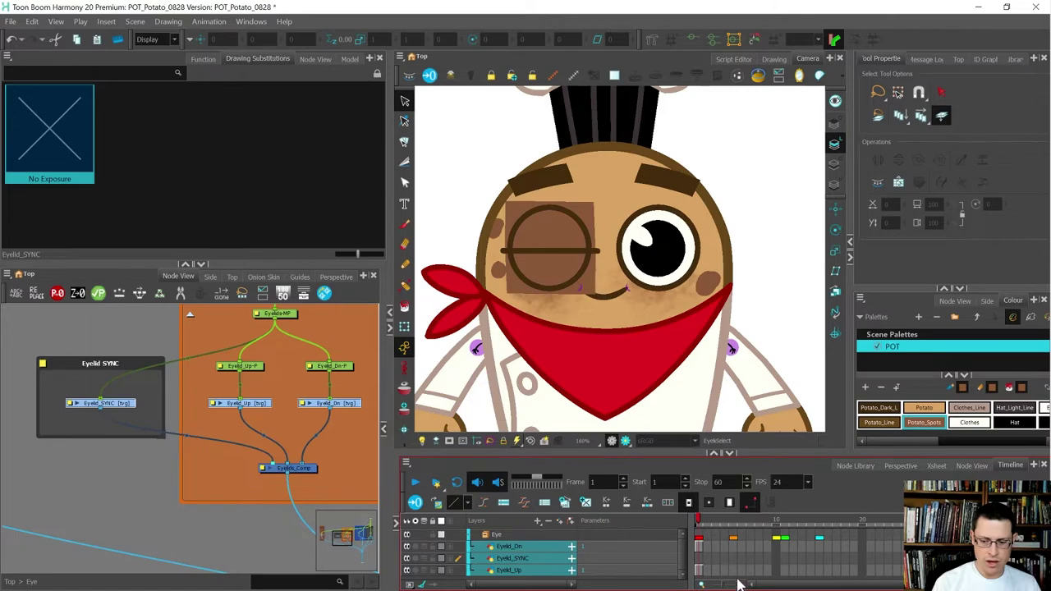
left_click(698, 566)
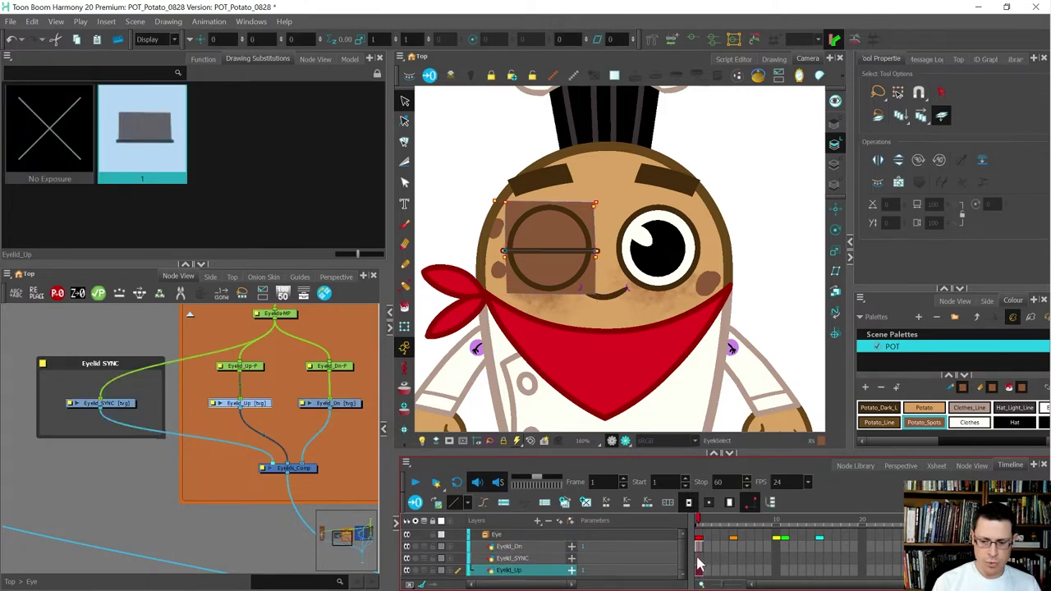
left_click(698, 559)
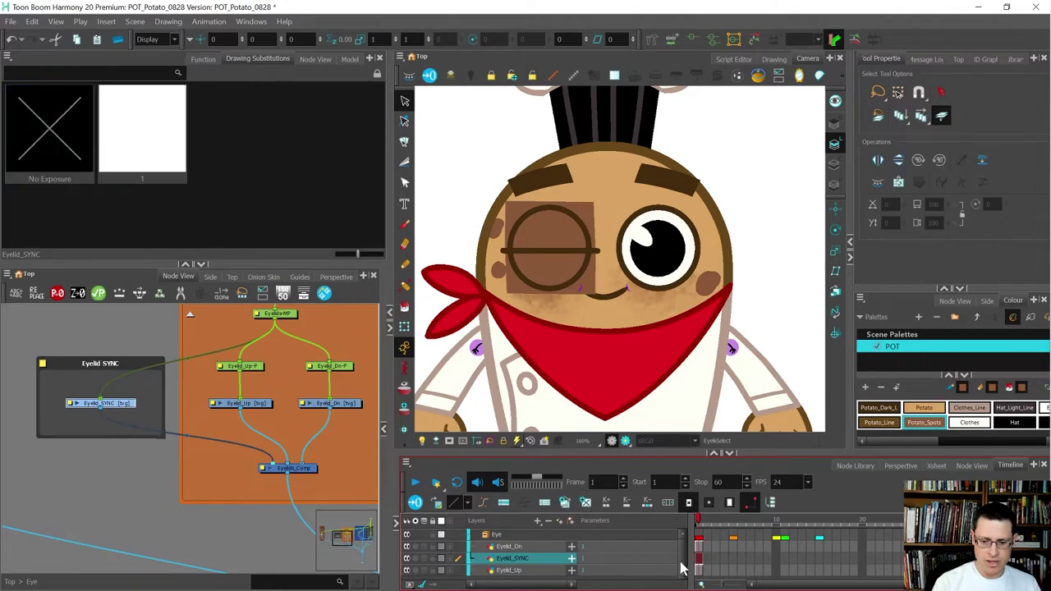
Sync the Eyelid_Up and Eyelid_Dn layers with Eye/Eyelid_SYNC as their parent drawing layer
left_click(173, 437)
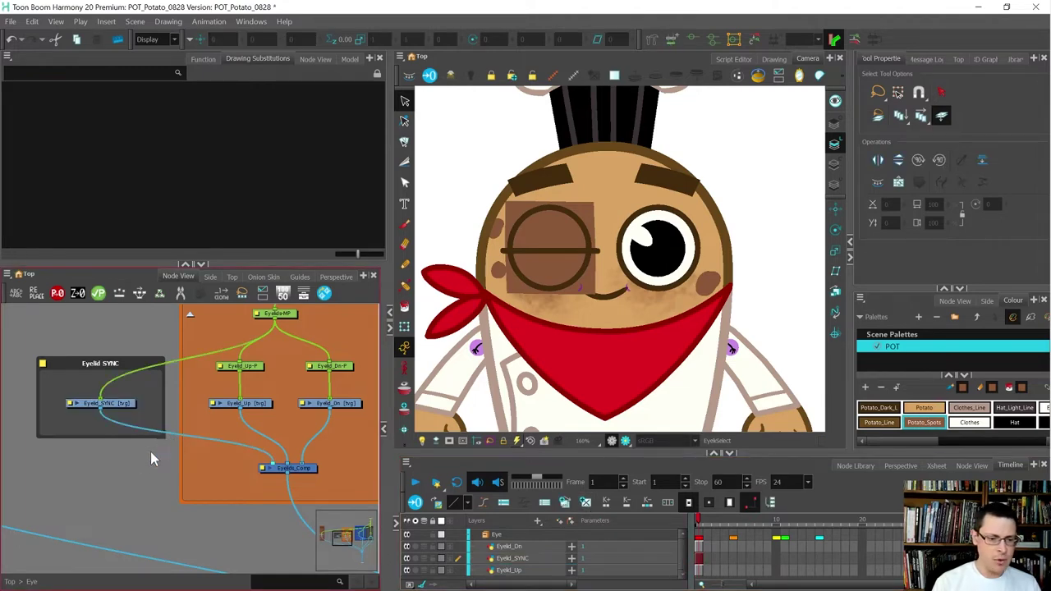
left_click(267, 400)
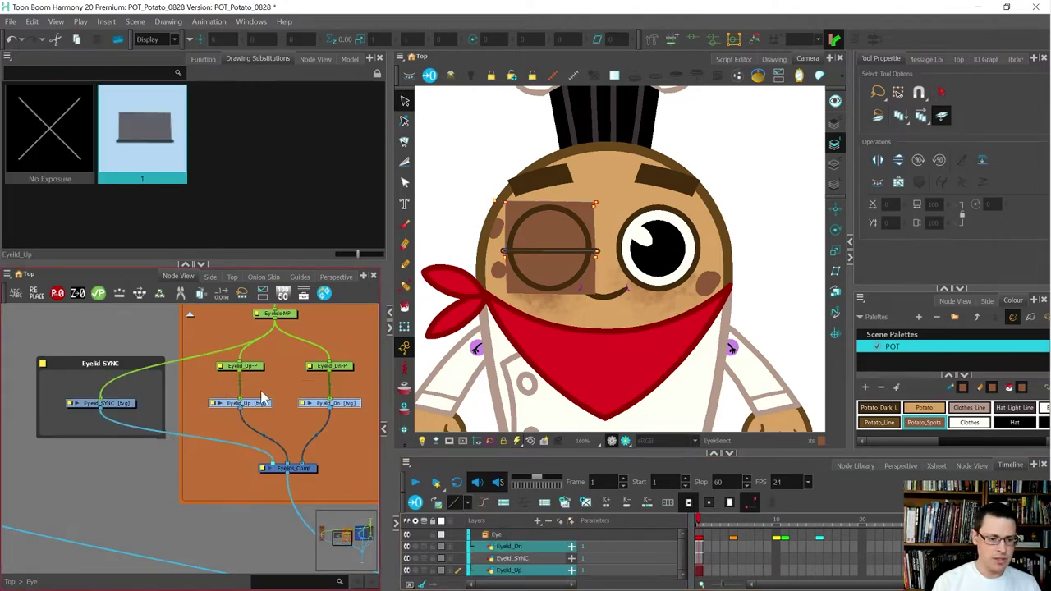
left_click(7, 274)
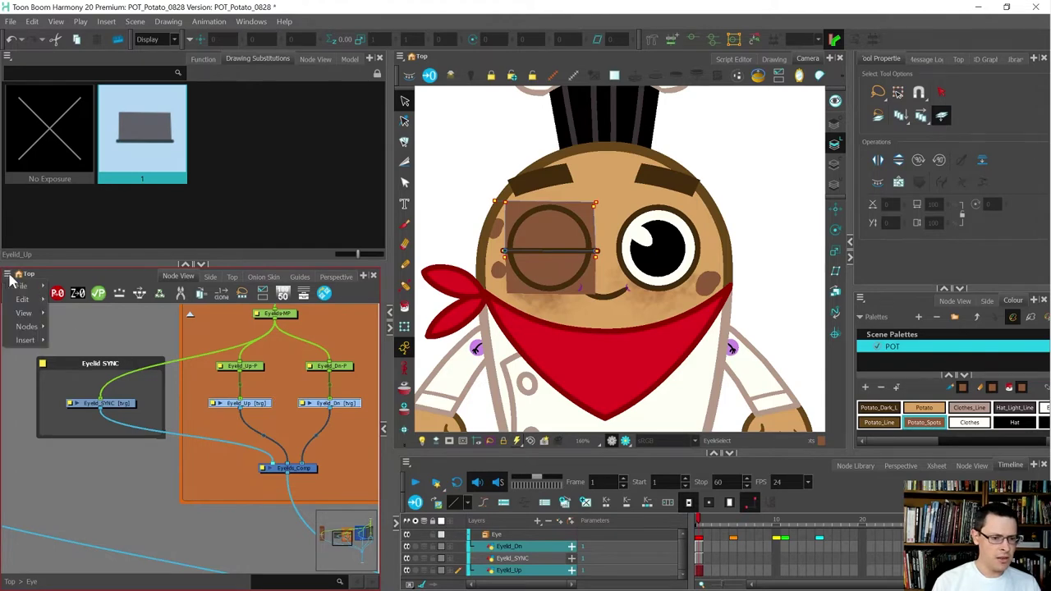
mouse_move(27, 327)
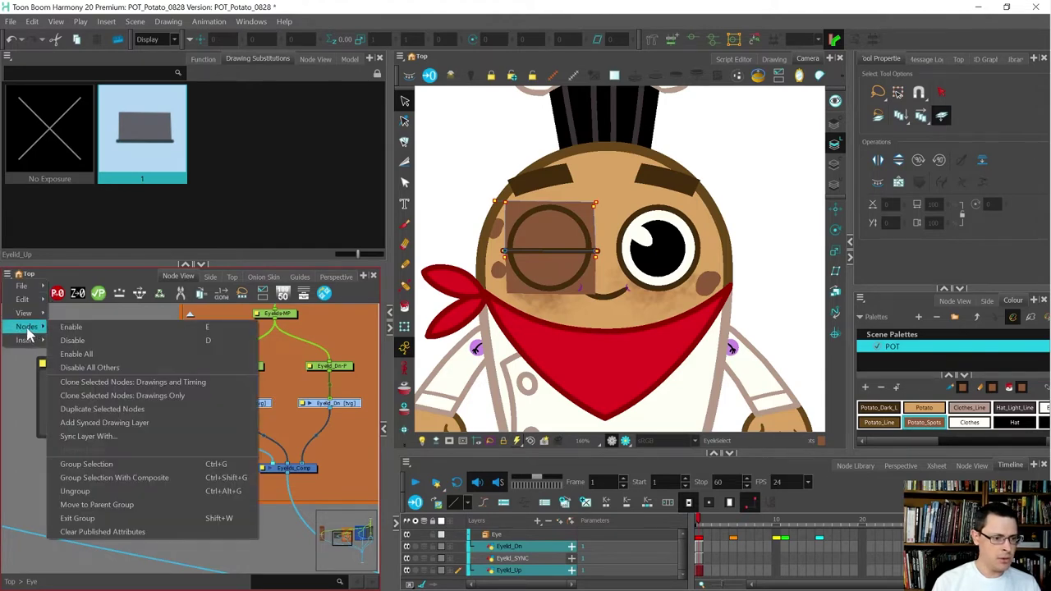
left_click(101, 436)
left_click(509, 294)
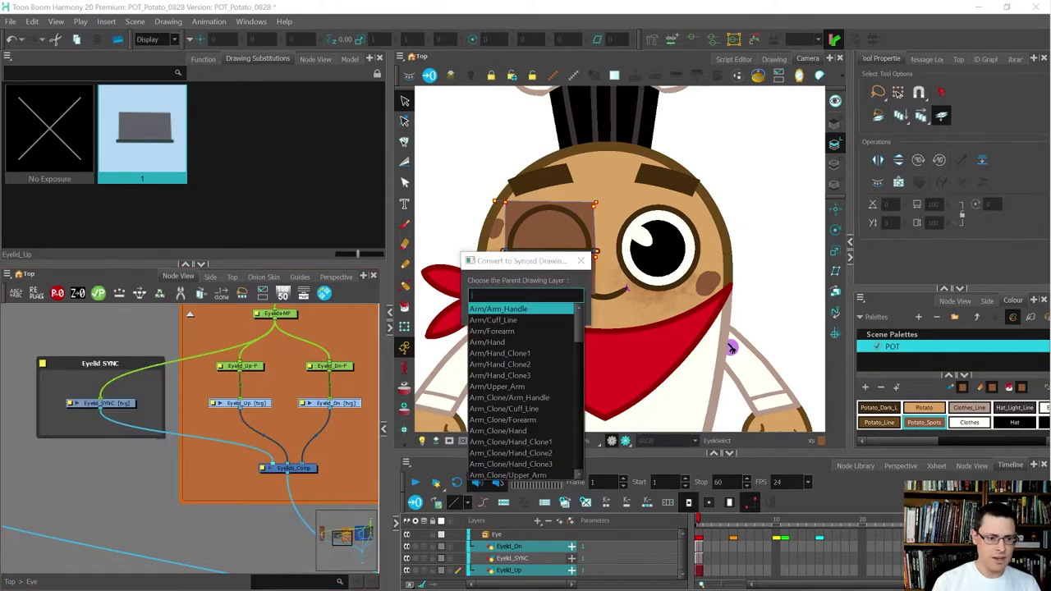
type("sy")
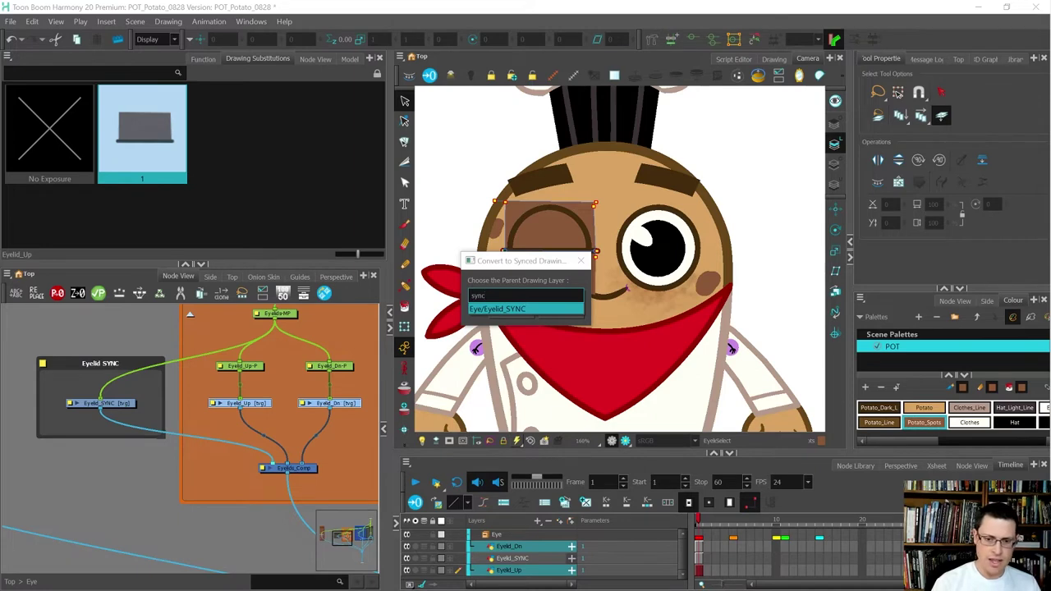
type("nc")
left_click(497, 309)
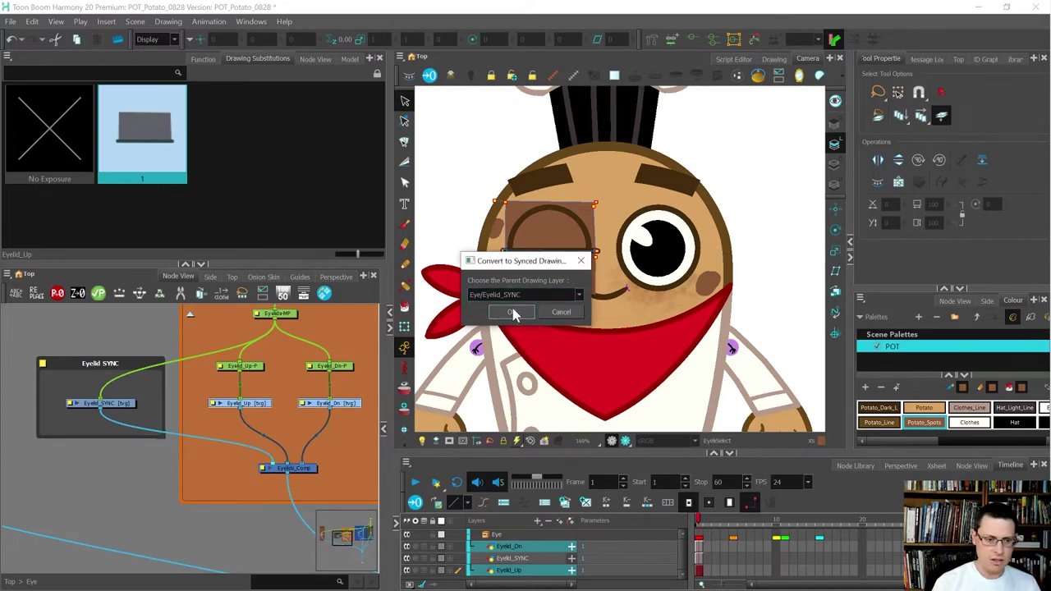
Cycle the drawing substitutions on Eyelid_SYNC and Eyelid_Up to check that the eyelid layers switch together
left_click(124, 404)
key("[")
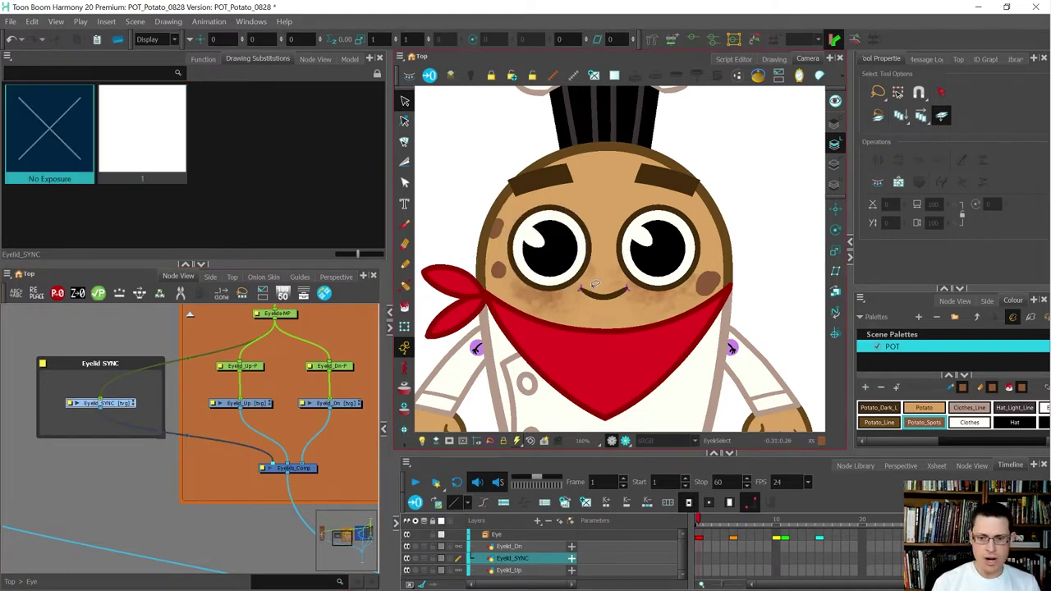
key("equal")
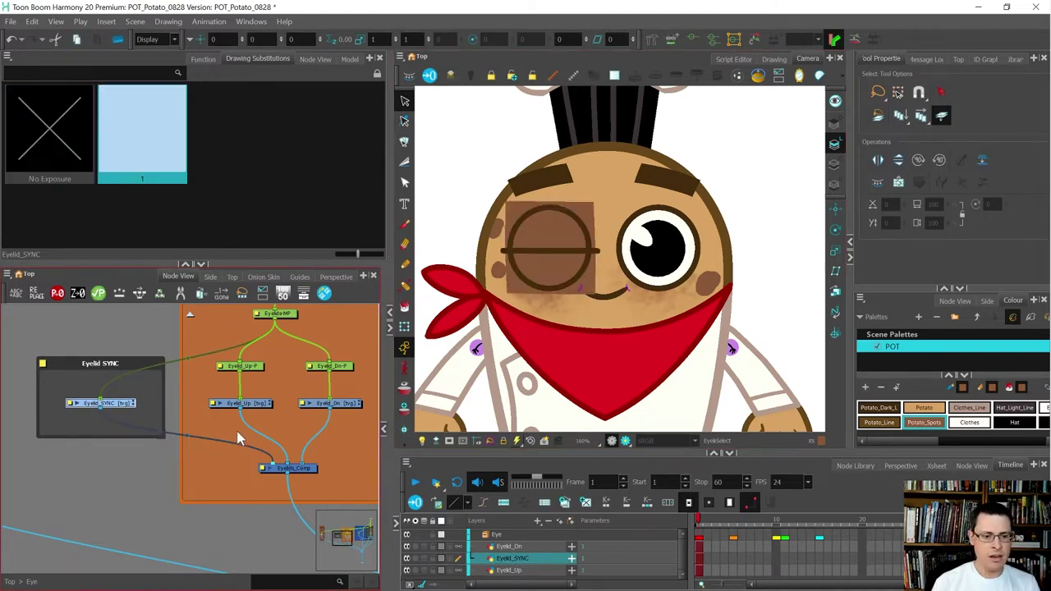
left_click(255, 412)
key("minus")
key("equal")
key("minus")
key("equal")
key("minus")
key("equal")
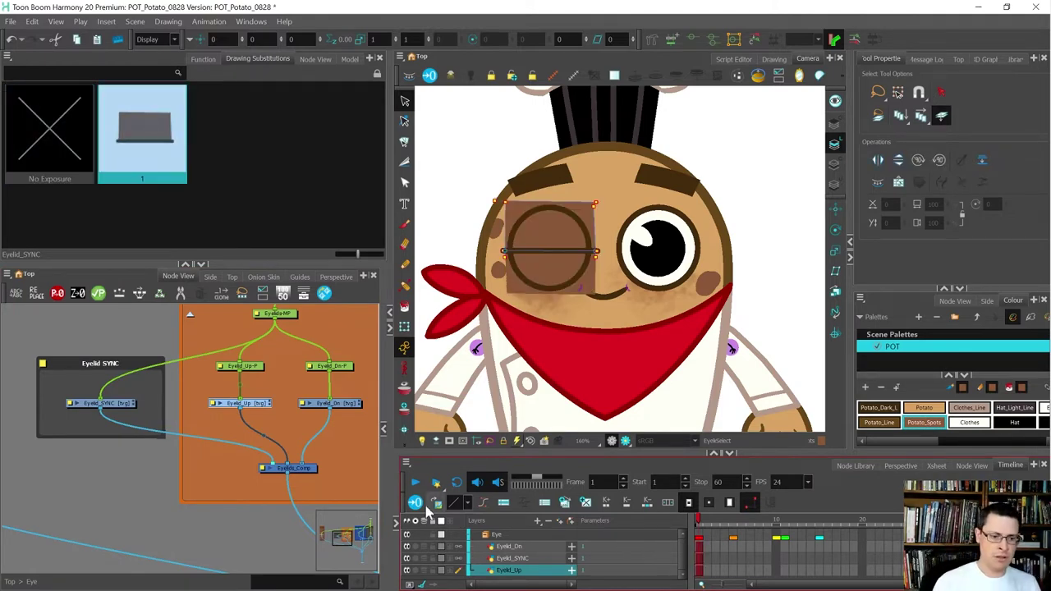
Rename the eyelid layers' synced drawing on frame 1 to E
double_click(701, 552)
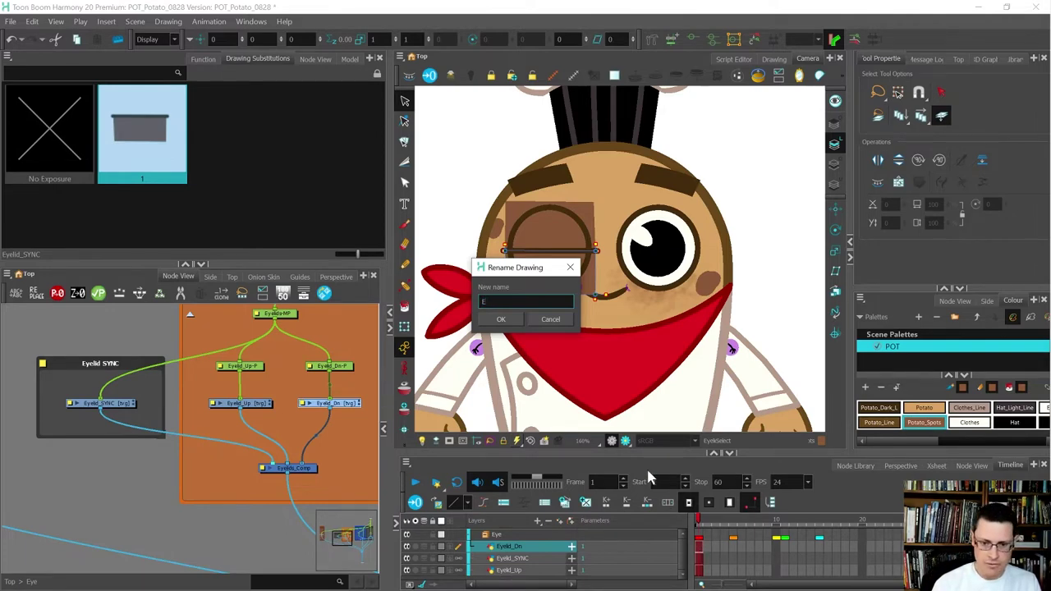
left_click(501, 318)
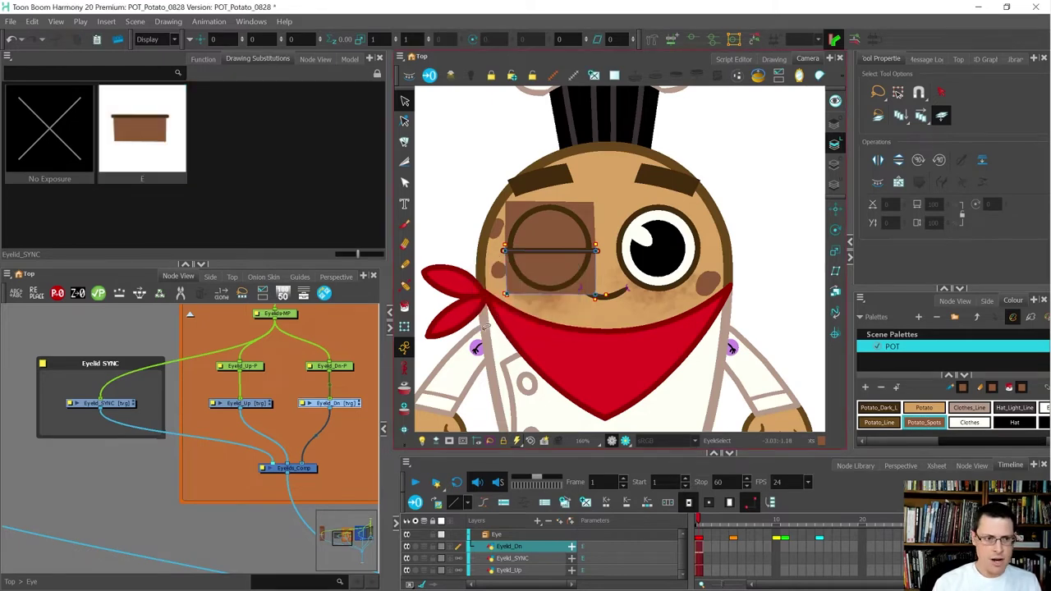
Duplicate the pupil's cutter node and insert the copy into the connection below Eyelids_Comp
scroll(119, 438, "down", 3)
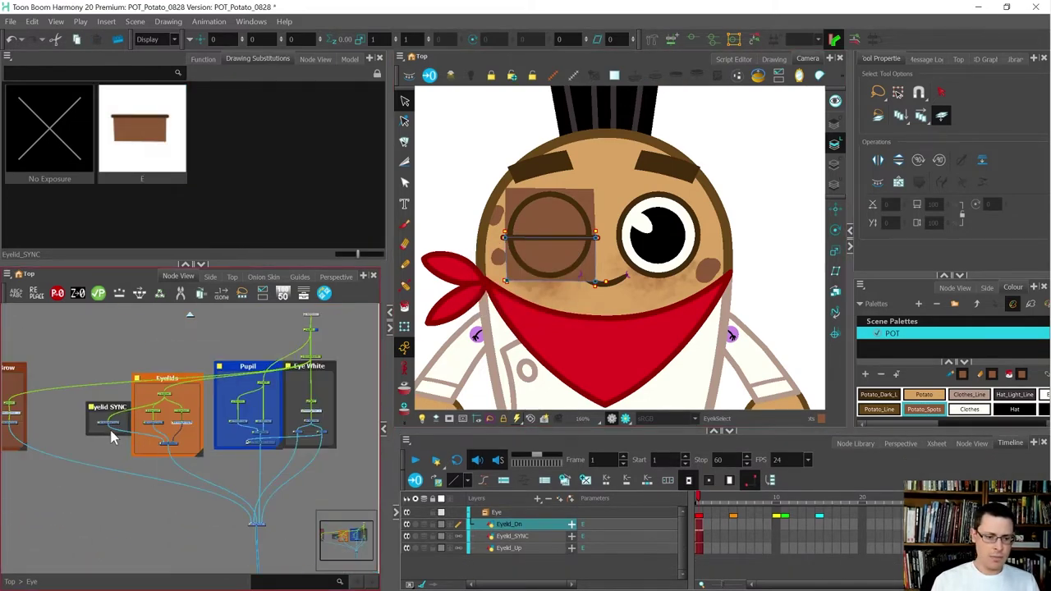
scroll(231, 472, "up", 1)
left_click(332, 424)
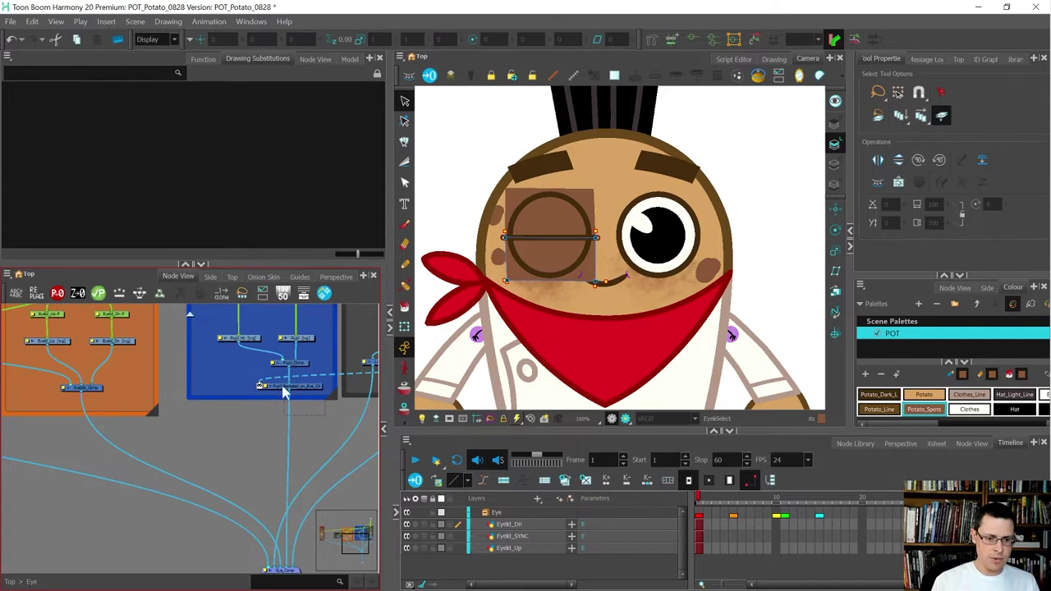
key("ctrl+v")
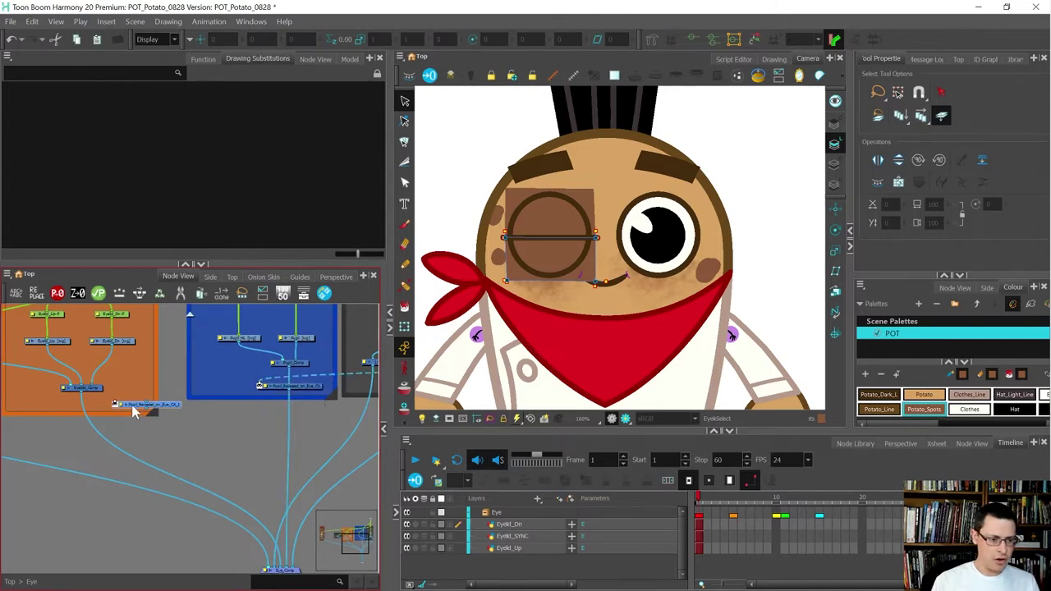
left_click_drag(157, 409, 109, 433)
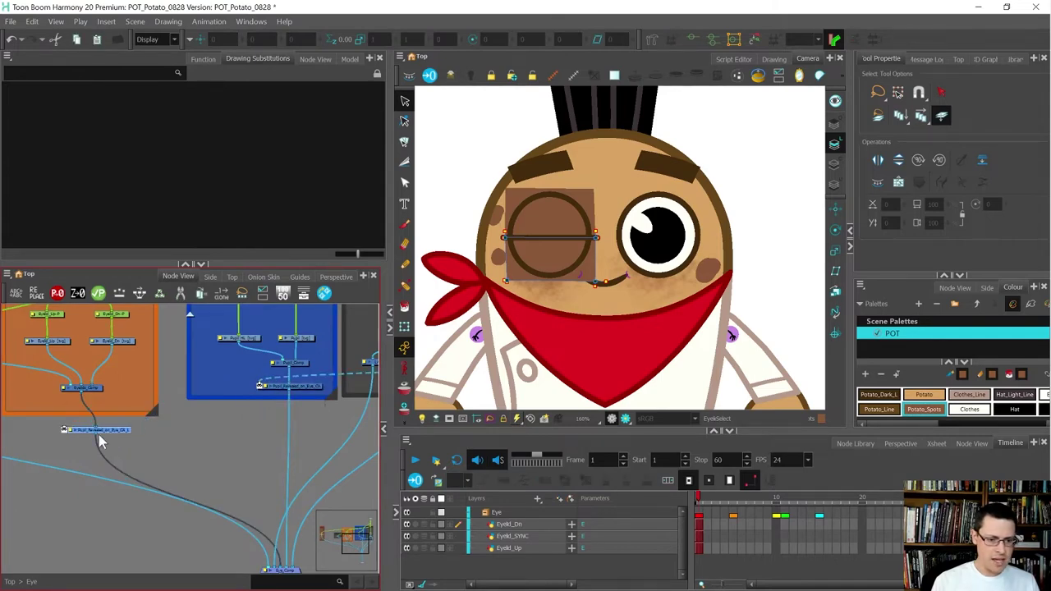
Connect the Eye White node that feeds the pupil's cutter to the matte input of the new eyelid cutter
scroll(127, 415, "down", 1)
scroll(328, 394, "down", 2)
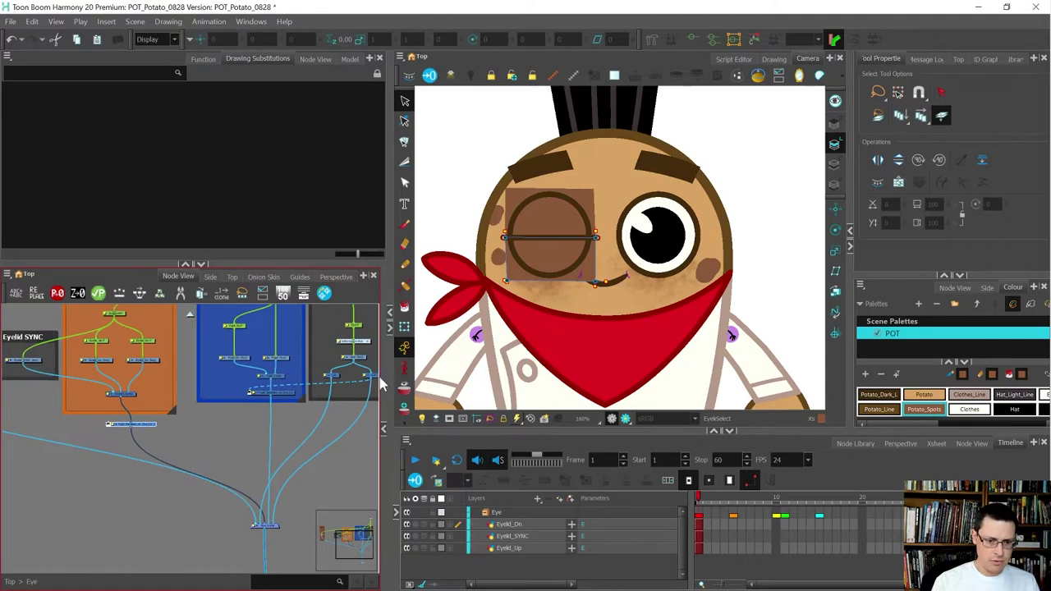
left_click_drag(370, 377, 108, 423)
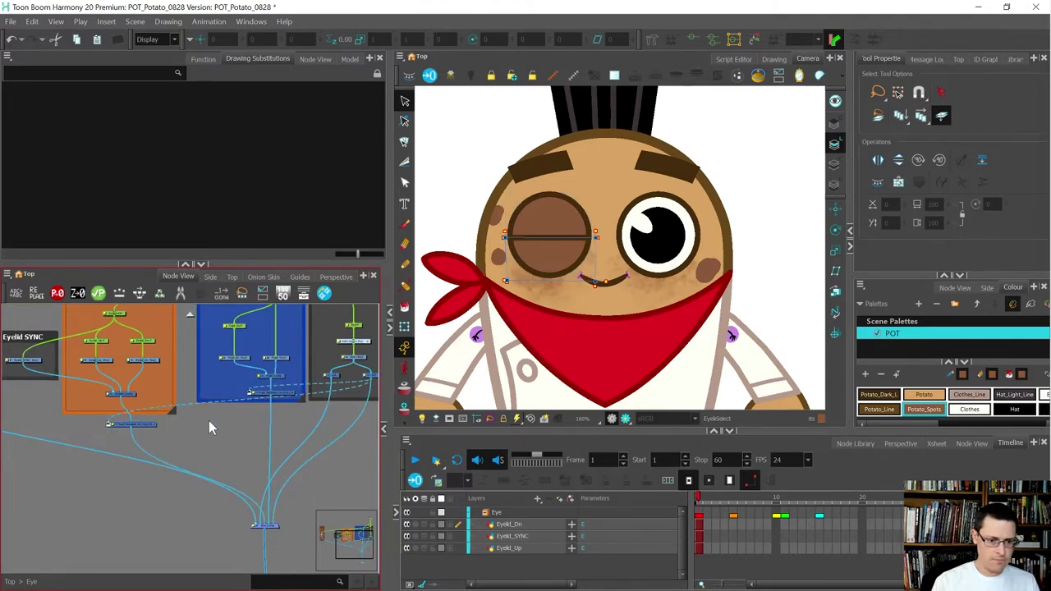
Move the pupil's cutter below its backdrop, level with the eyelid cutter, and align the eyelid cutter straight under Eyelids_Comp
left_click_drag(263, 395, 261, 426)
left_click(206, 426)
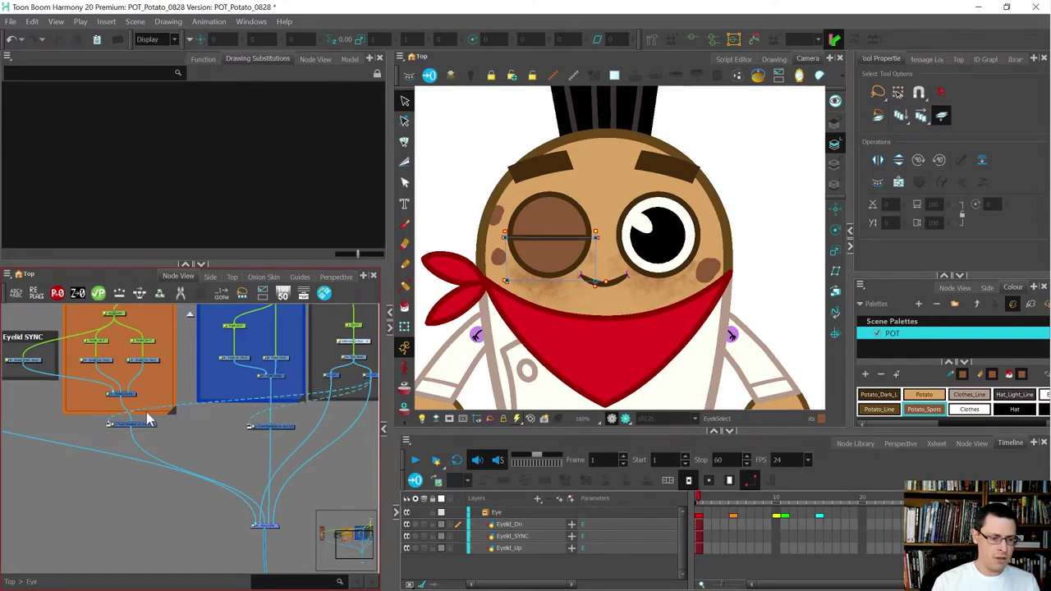
scroll(140, 424, "up", 6)
left_click_drag(143, 426, 122, 425)
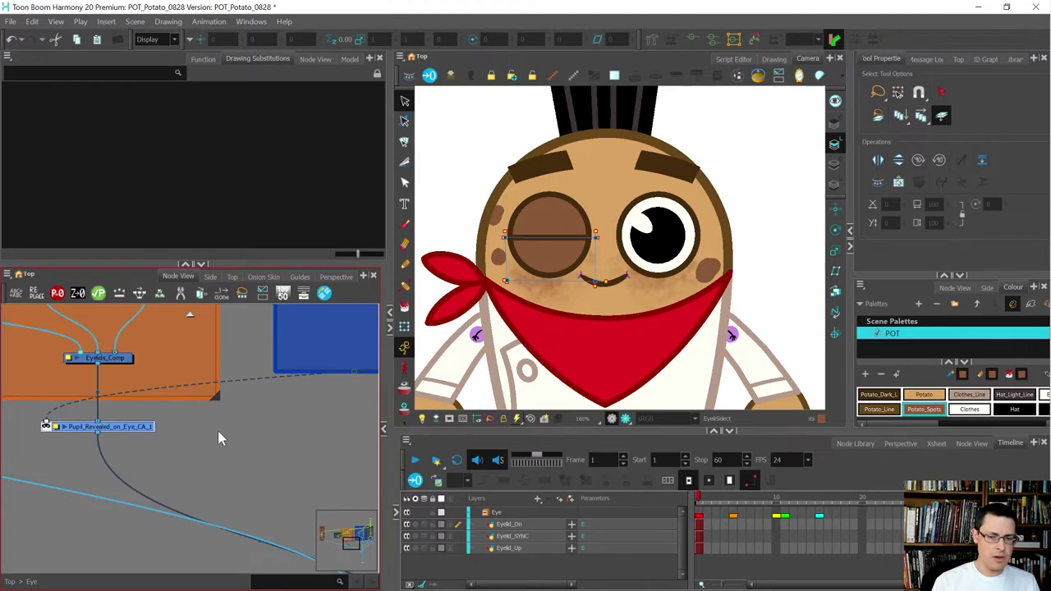
scroll(220, 432, "down", 3)
scroll(220, 432, "down", 1)
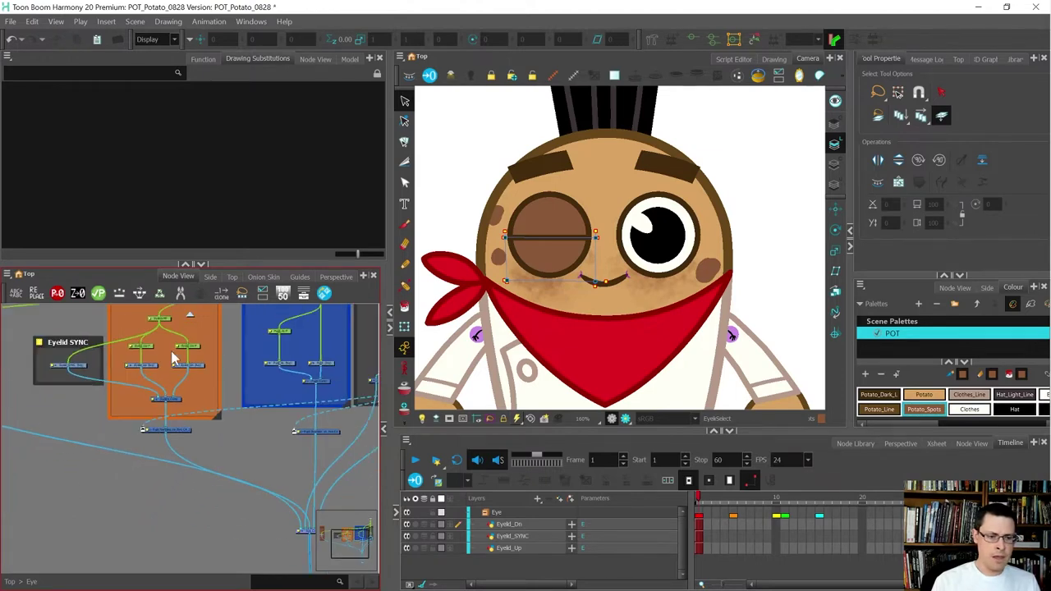
Inspect the Eyelid_Dn drawing's contour points with the Contour Editor
scroll(188, 362, "up", 1)
left_click(202, 371)
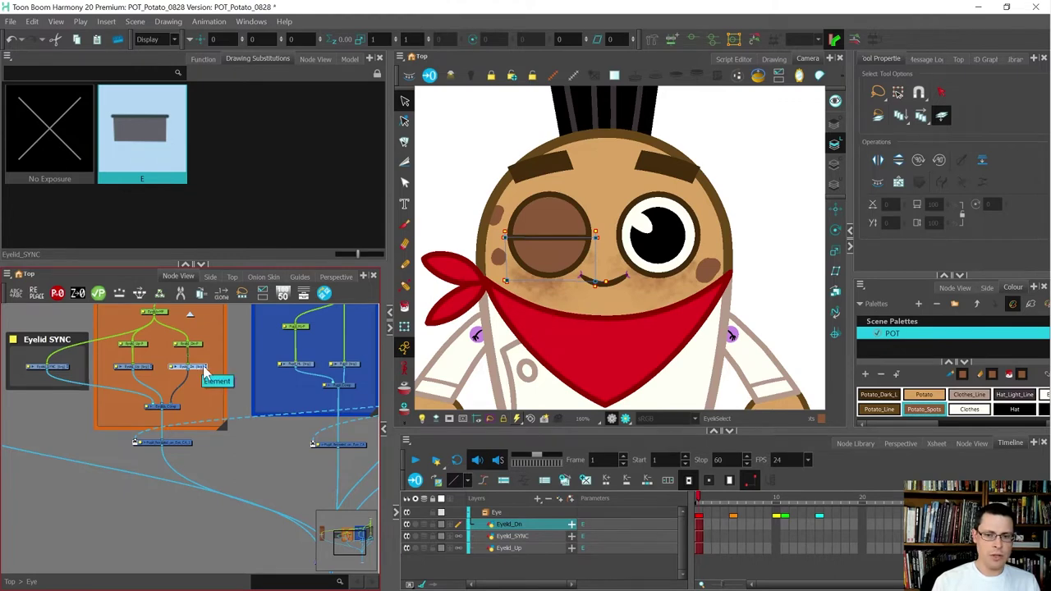
scroll(546, 233, "up", 1)
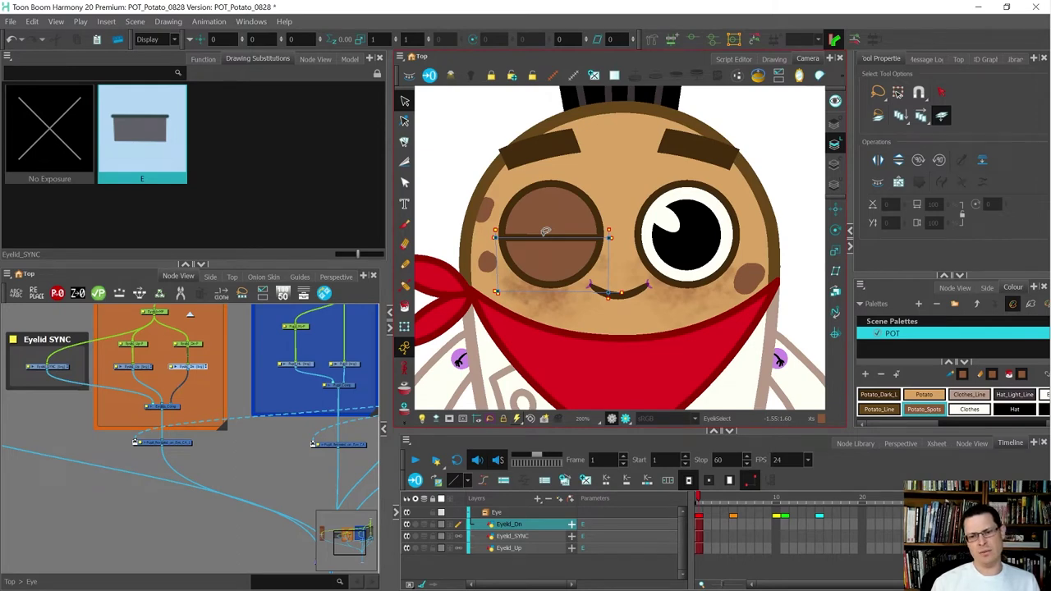
key("alt+q")
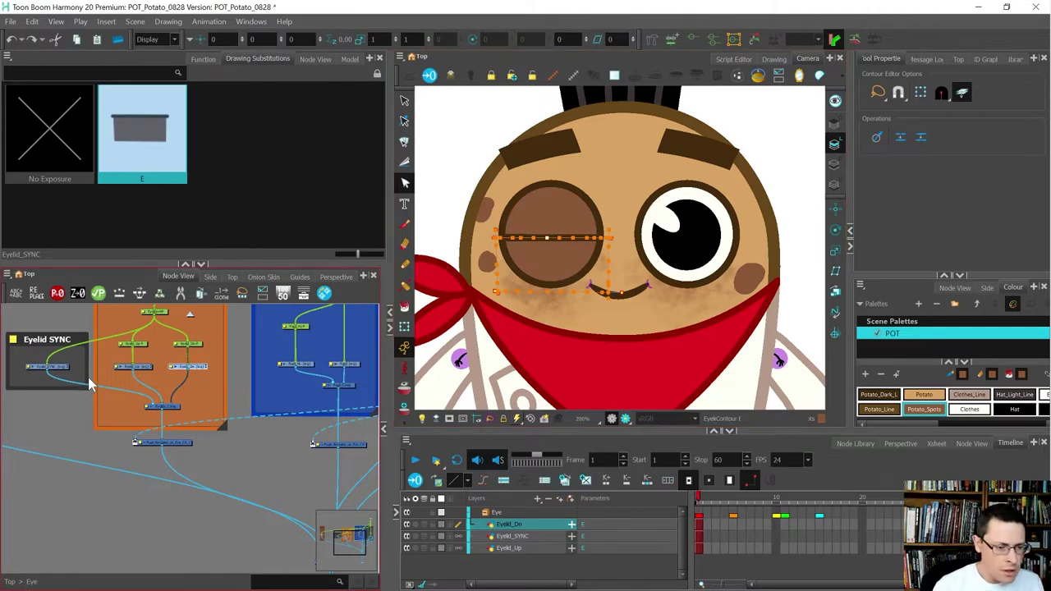
Add a Display node connected to the output of the Eyelid_Up drawing and place it just below that drawing
scroll(165, 443, "down", 2)
scroll(153, 403, "up", 3)
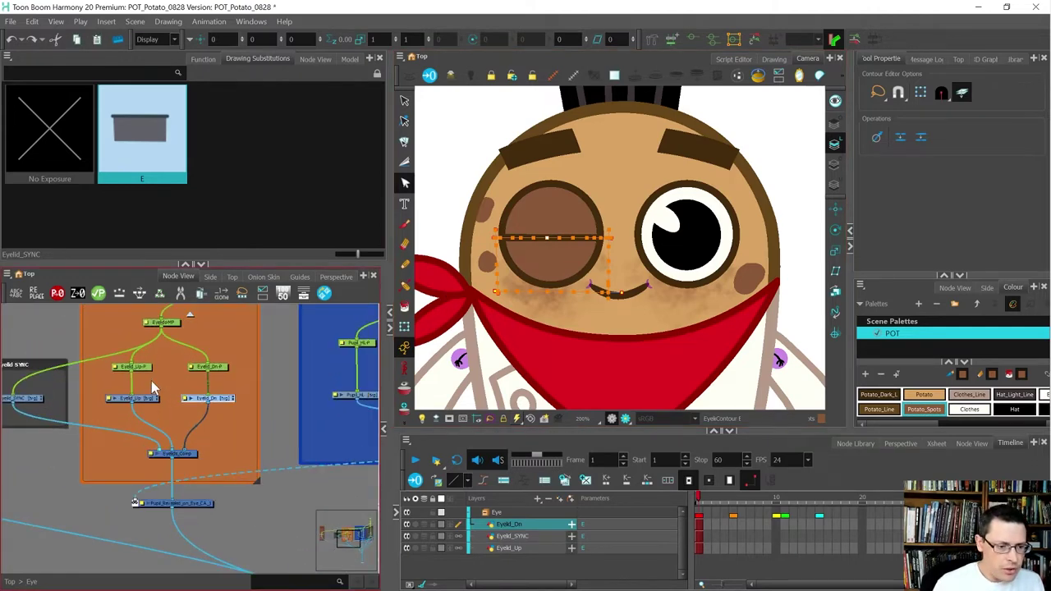
left_click(138, 396)
scroll(137, 414, "up", 2)
scroll(137, 414, "up", 1)
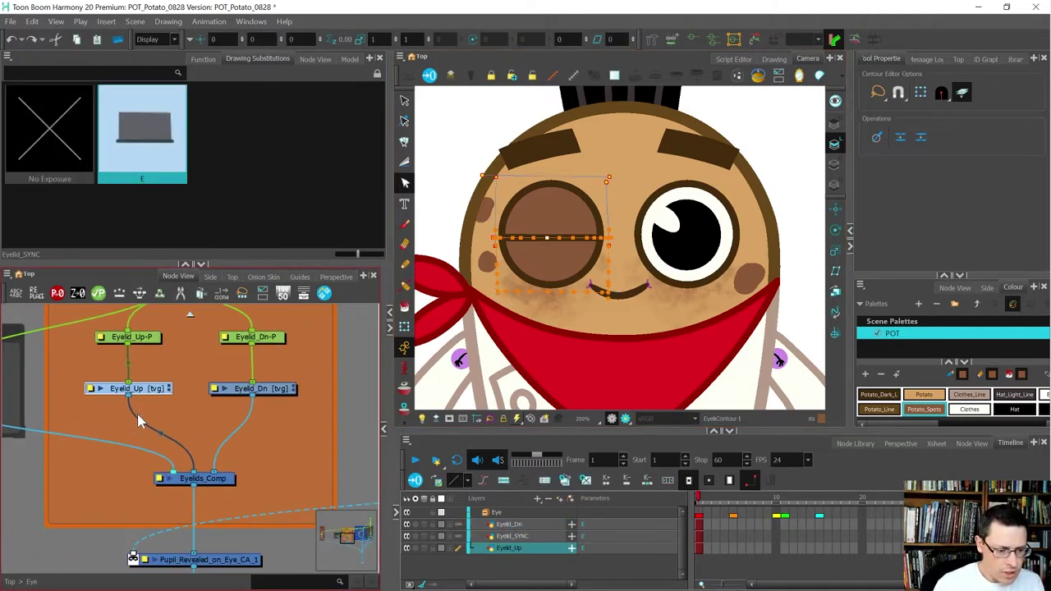
key("ctrl+7")
left_click_drag(180, 408, 130, 425)
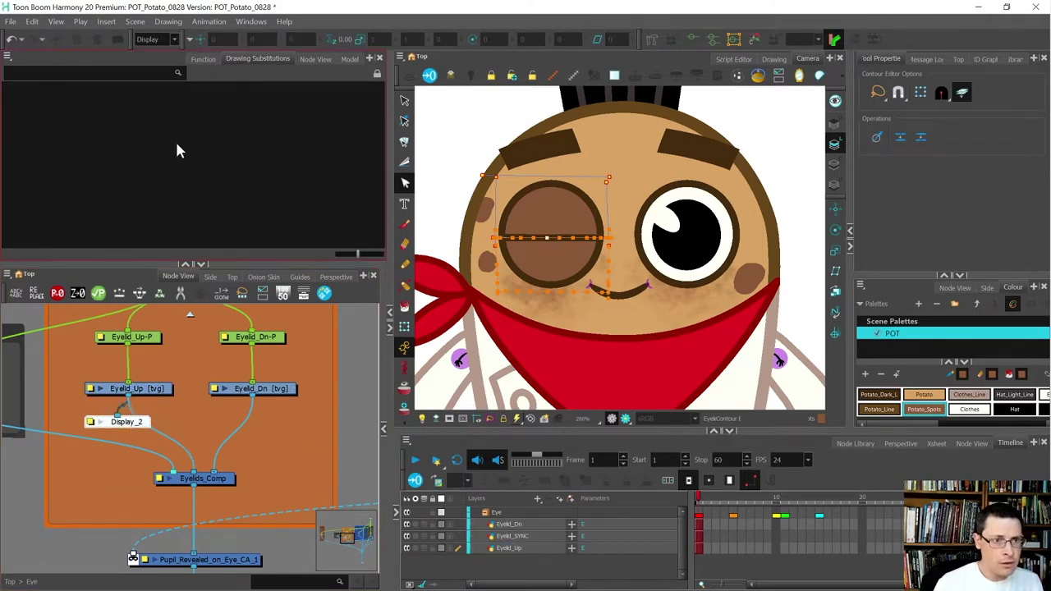
Set the active display to Display_2 so the camera view isolates the upper eyelid drawing
left_click(156, 38)
left_click(170, 71)
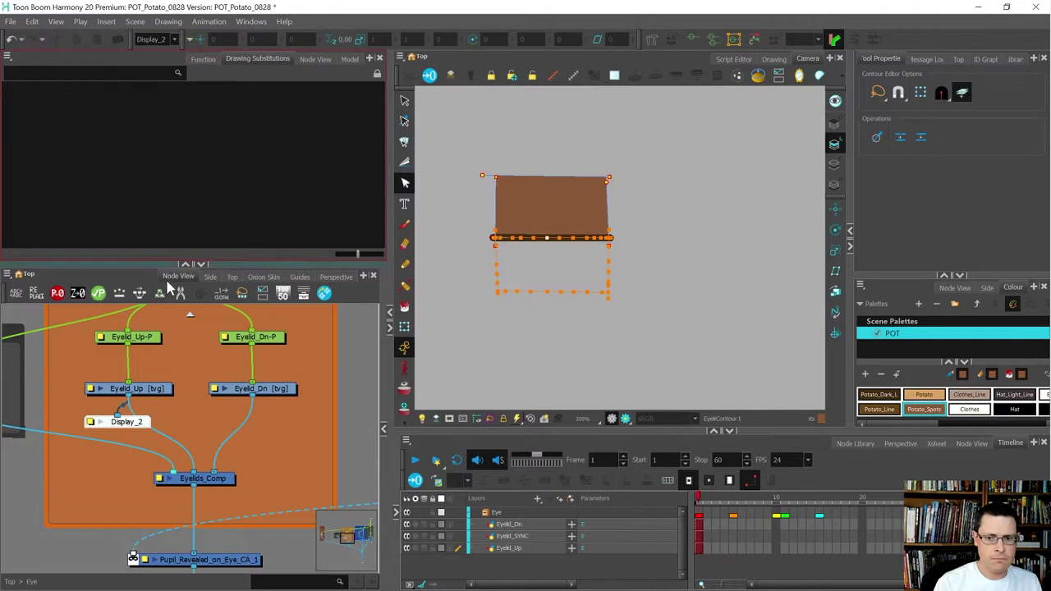
key("shift+t")
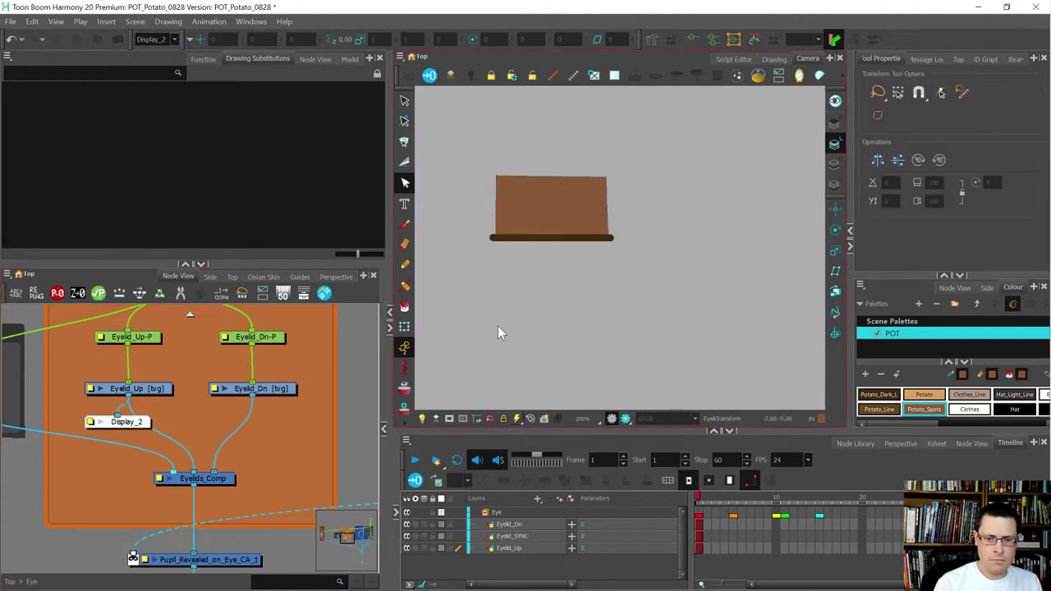
left_click(150, 392)
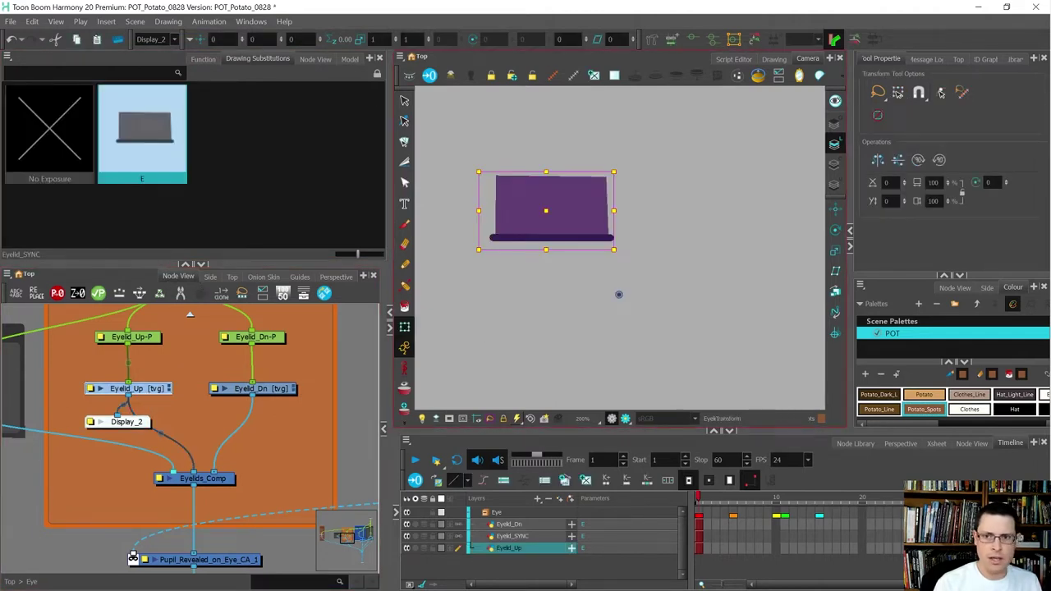
left_click(657, 39)
left_click(520, 207)
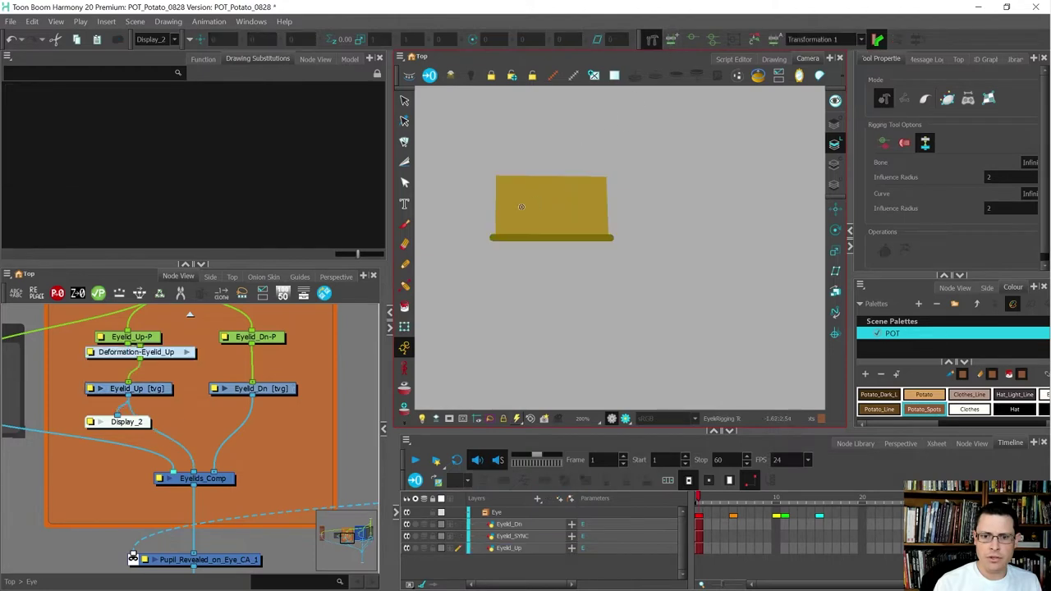
scroll(521, 206, "up", 2)
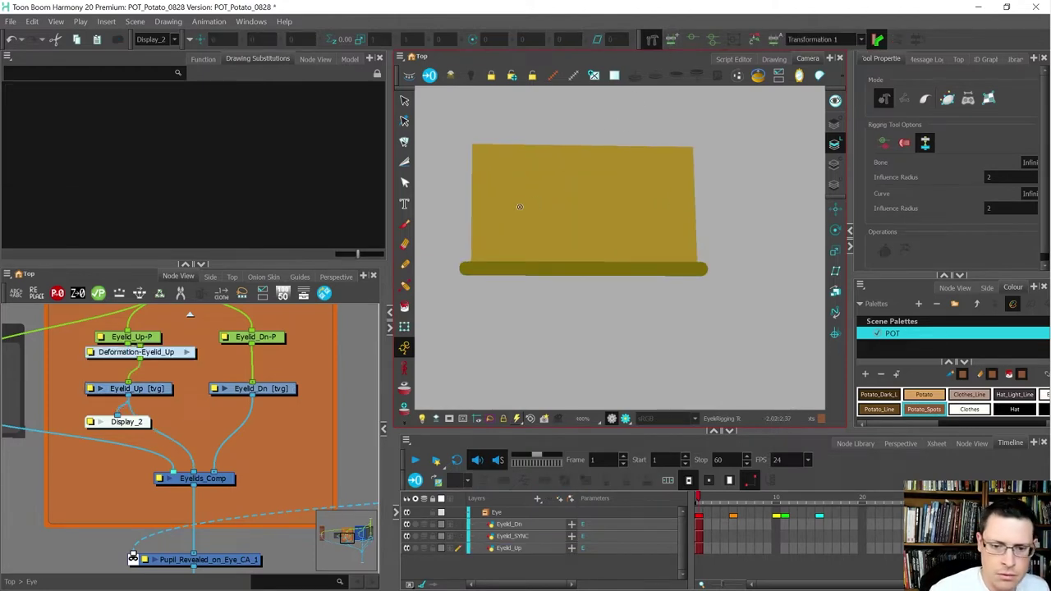
left_click_drag(462, 271, 516, 274)
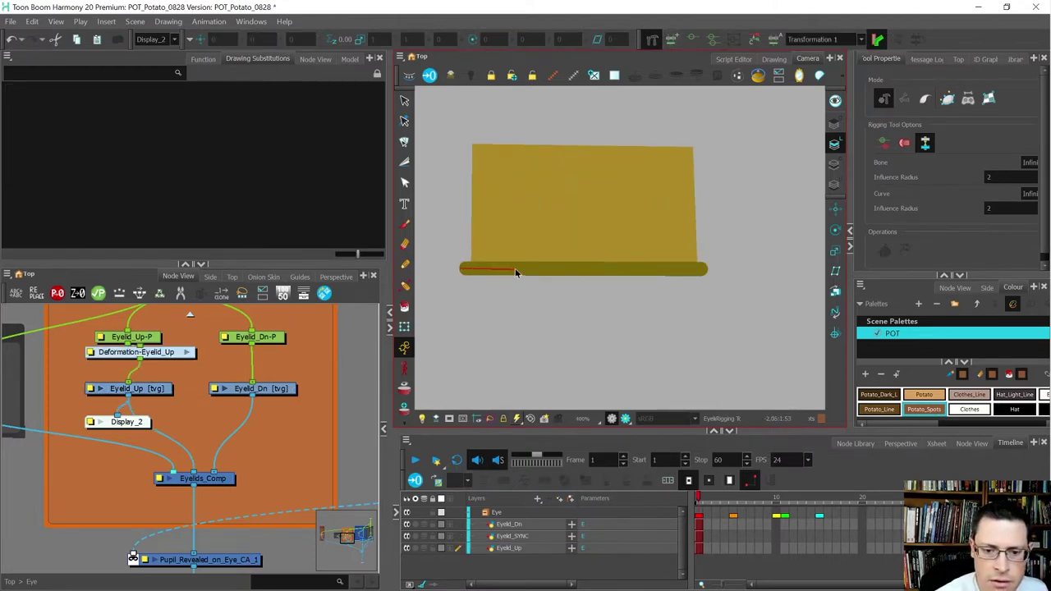
left_click(710, 269)
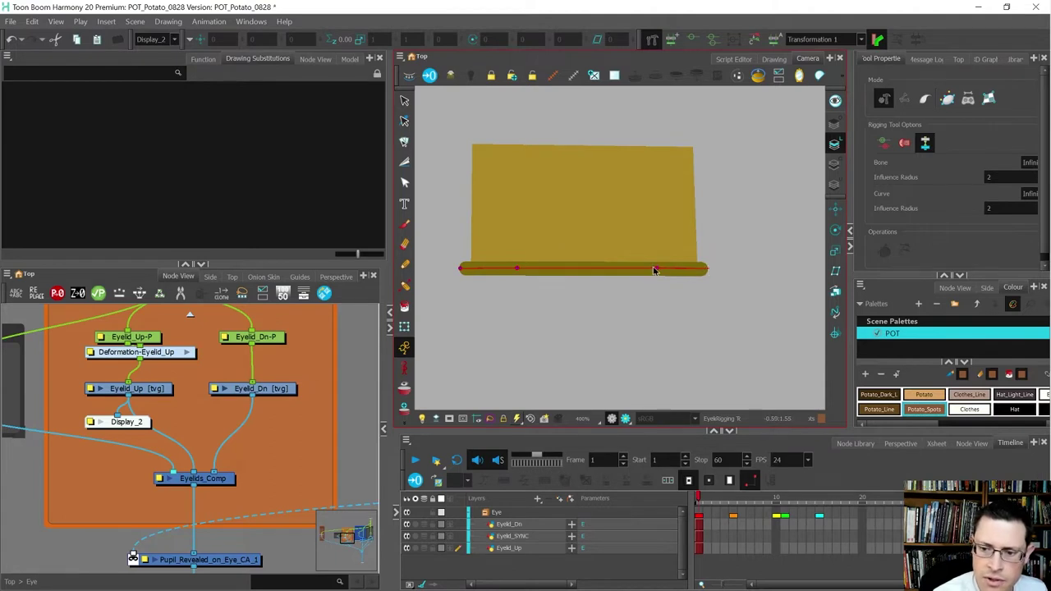
left_click(648, 270)
left_click(694, 146)
left_click(471, 145)
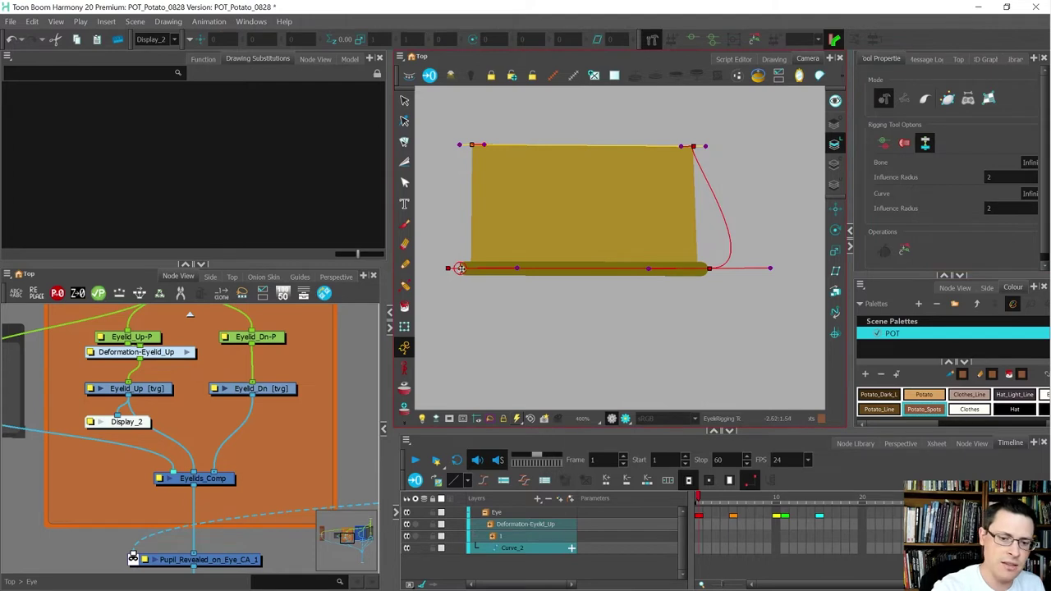
left_click(161, 351)
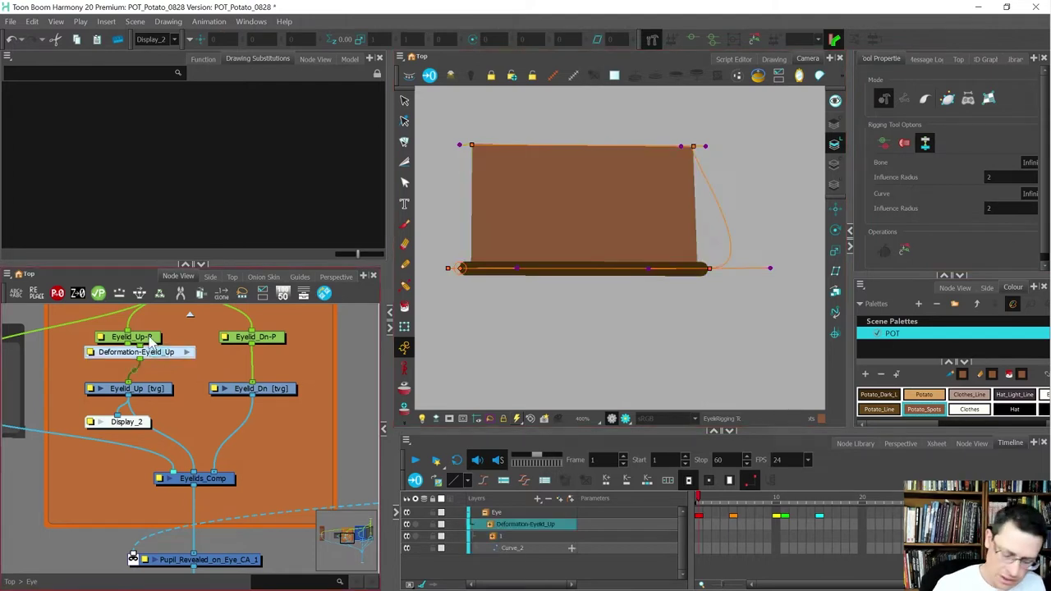
key("Delete")
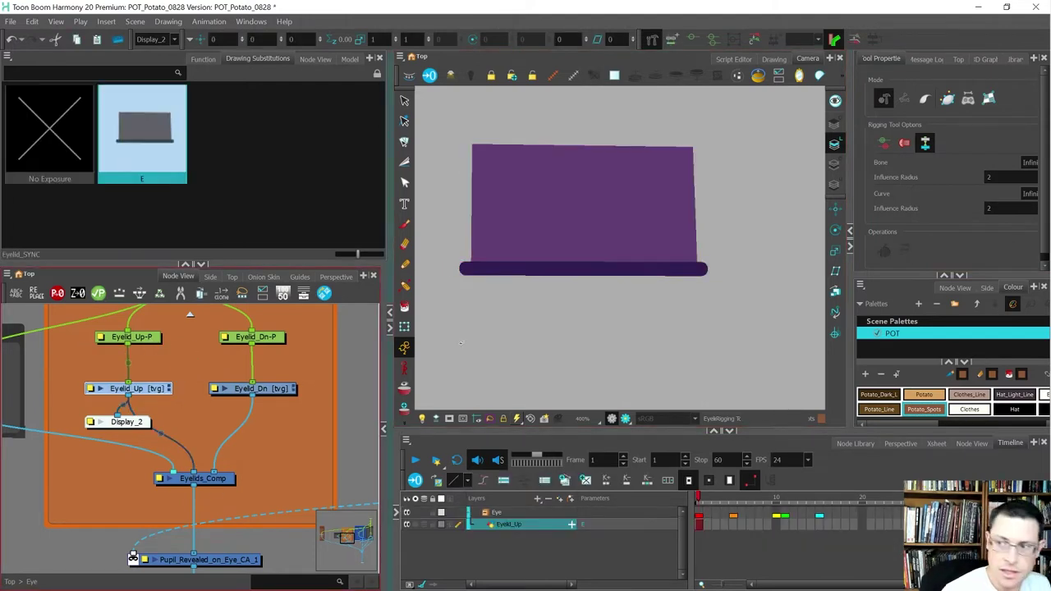
Build a closed Envelope deformation around the Eyelid_Up drawing, starting at the lash line's left end and passing through its right end and both upper corners
left_click(949, 100)
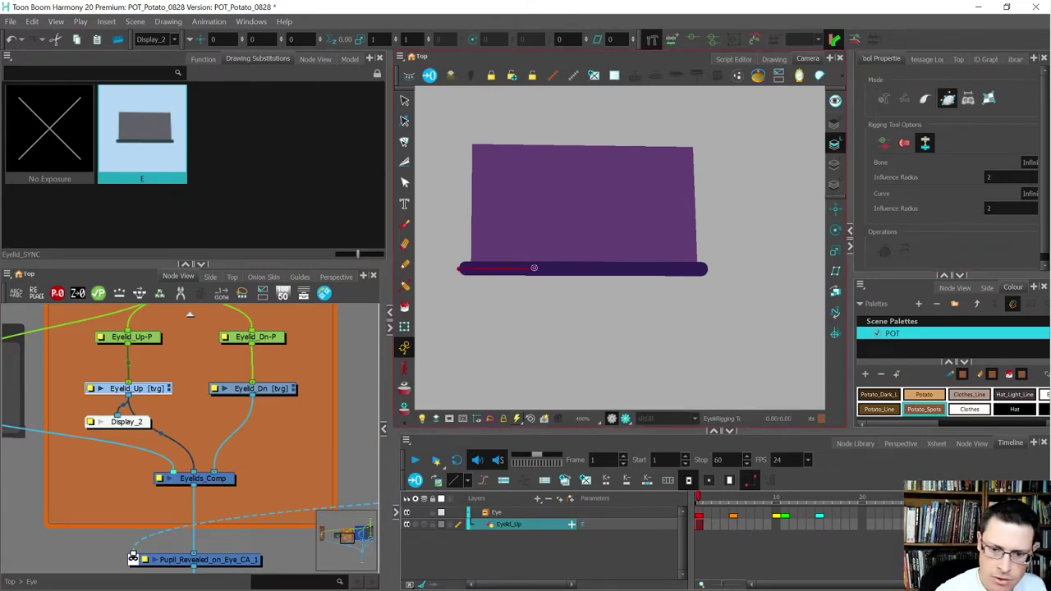
left_click_drag(656, 270, 651, 269)
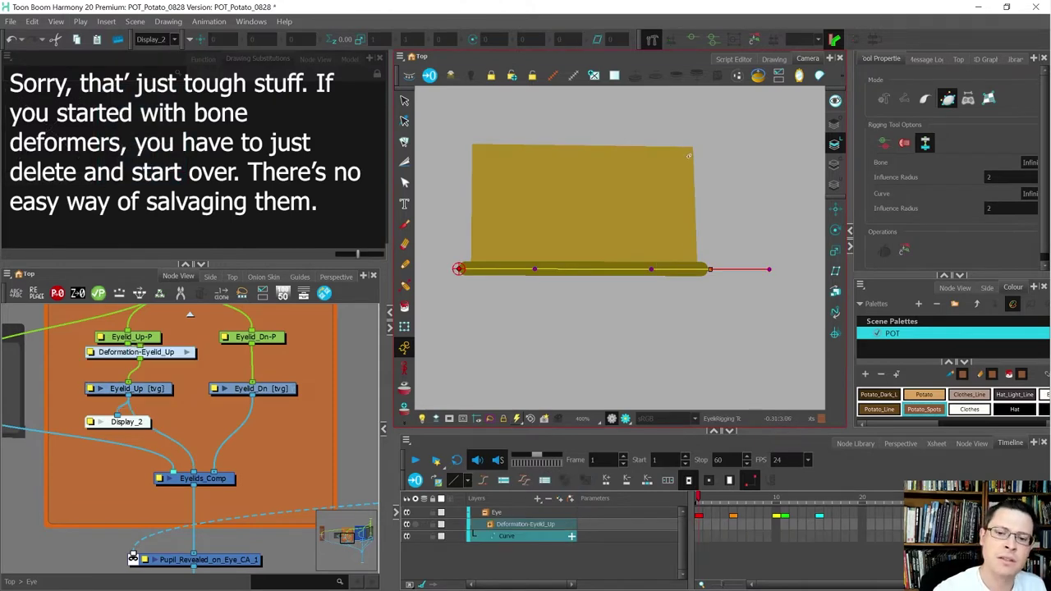
left_click_drag(693, 148, 724, 168)
left_click_drag(473, 145, 519, 129)
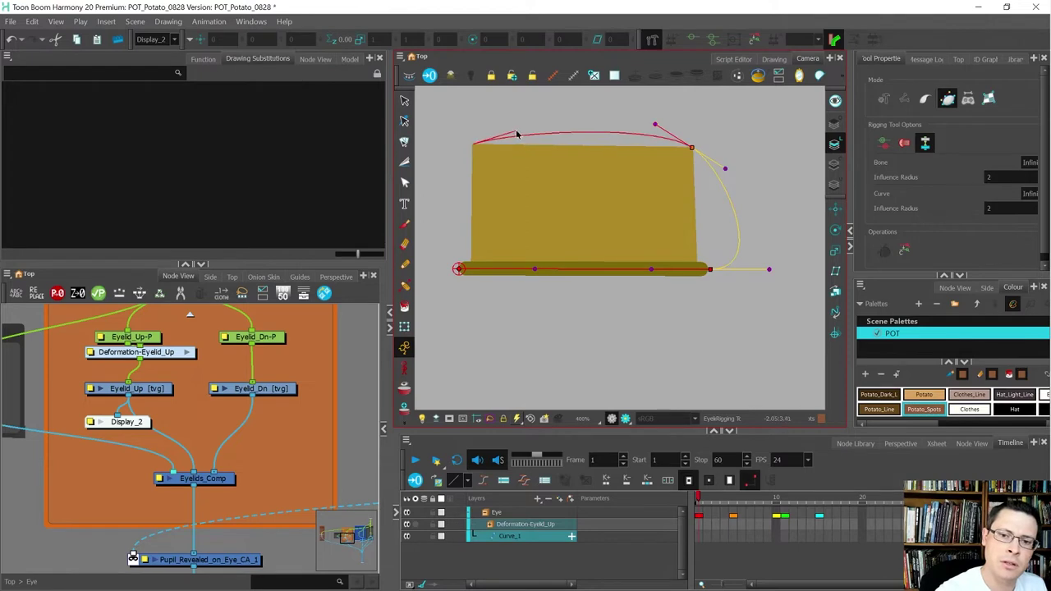
left_click_drag(458, 268, 459, 222)
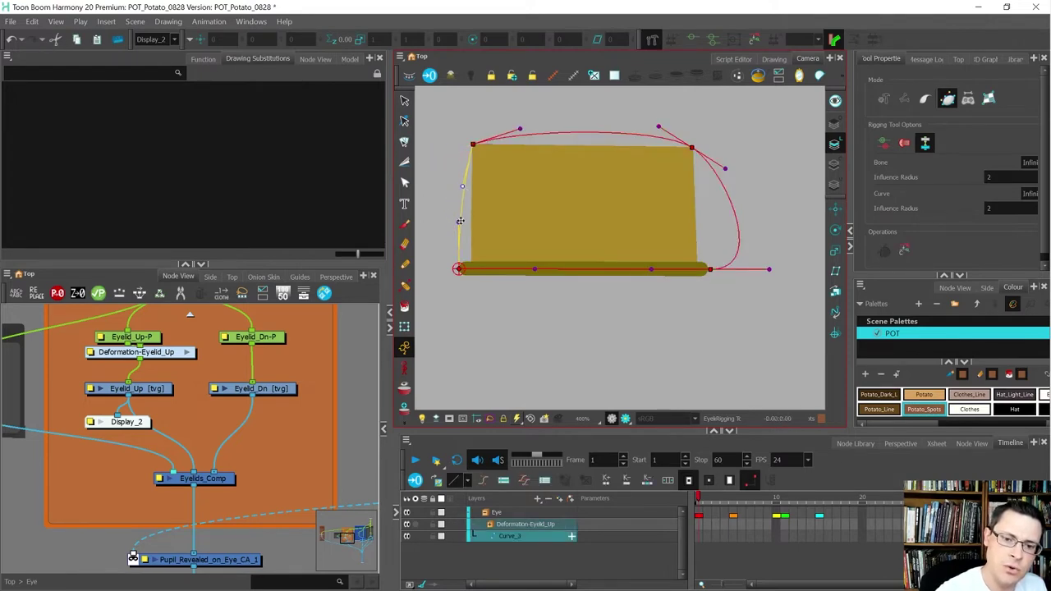
Adjust the upper eyelid envelope's handles so the top edge is straight and the right side follows the drawing closely
left_click_drag(521, 129, 531, 146)
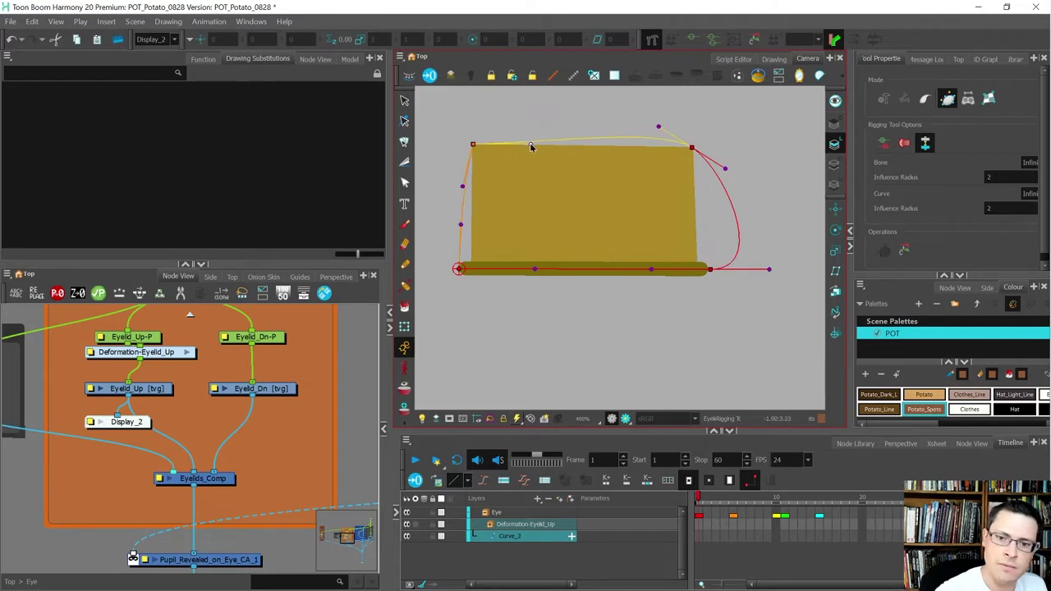
left_click_drag(659, 126, 628, 144)
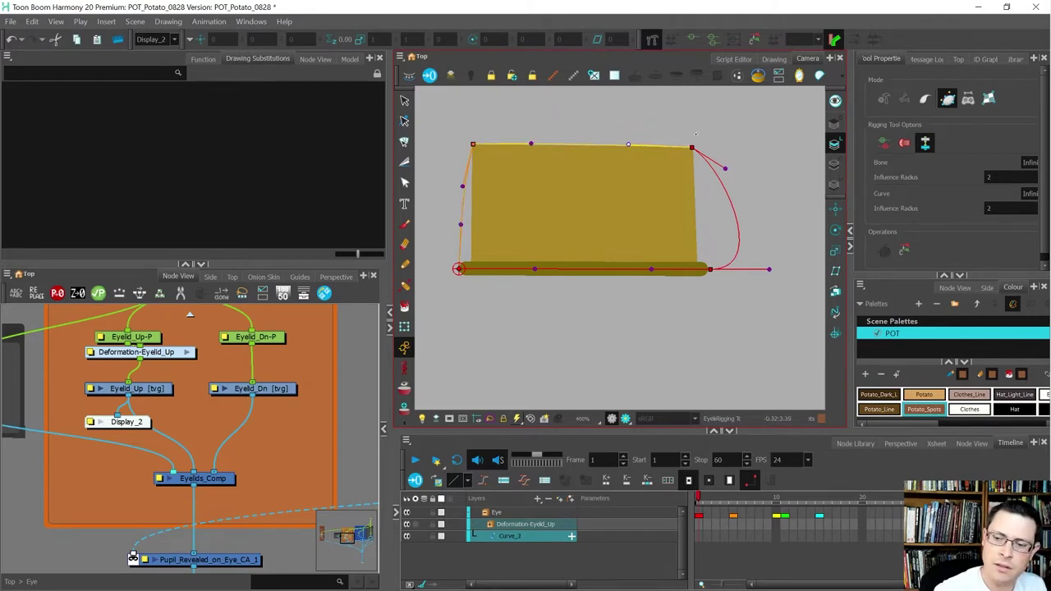
left_click_drag(725, 169, 702, 188)
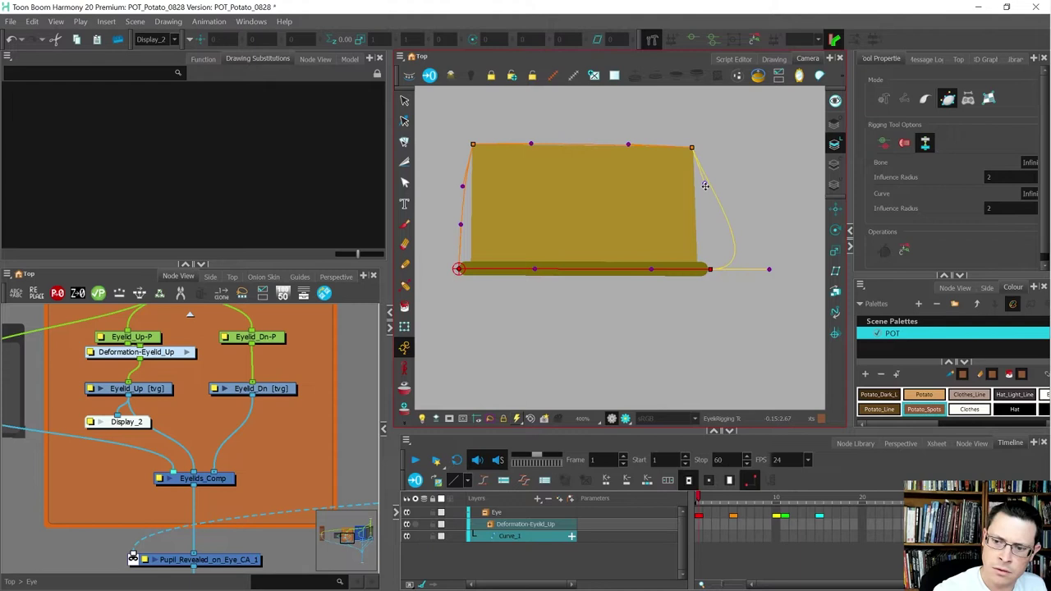
left_click_drag(768, 267, 713, 233)
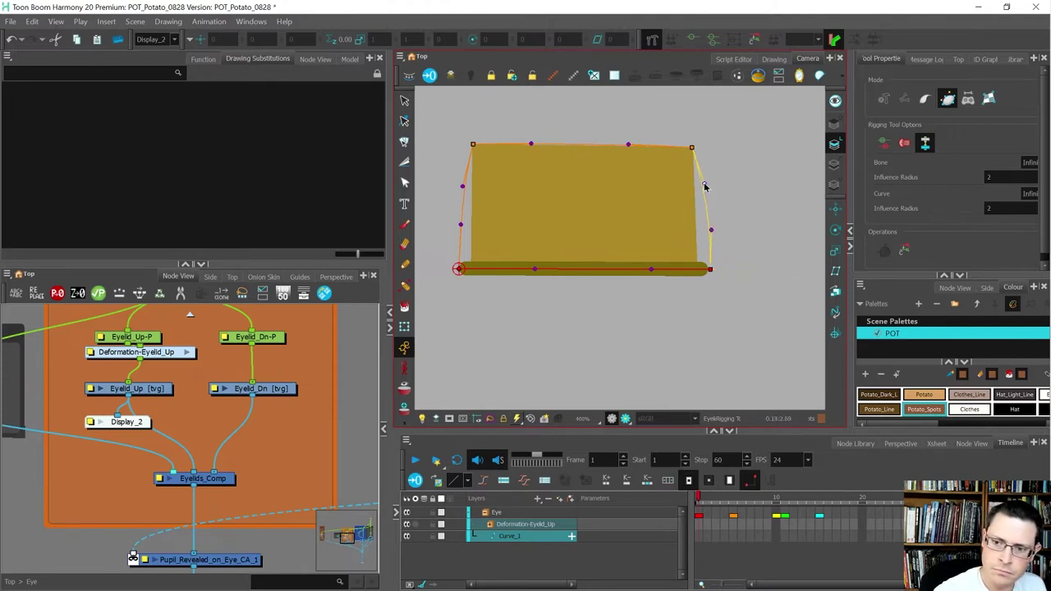
Align the envelope's lower-right point with the lash line's end and space the two lower-edge handles evenly along the line
scroll(710, 234, "up", 3)
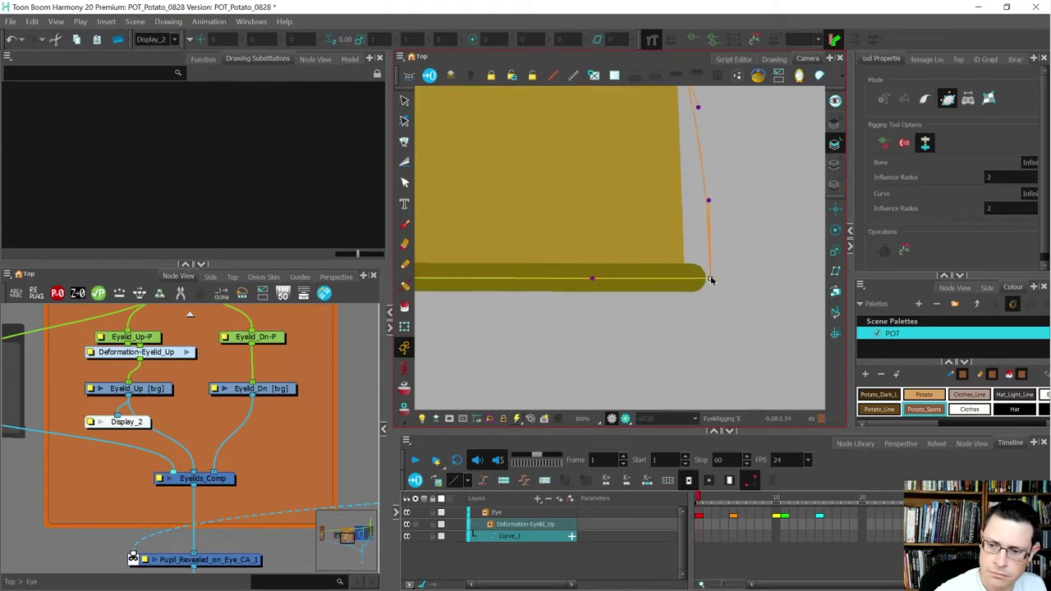
scroll(713, 261, "down", 3)
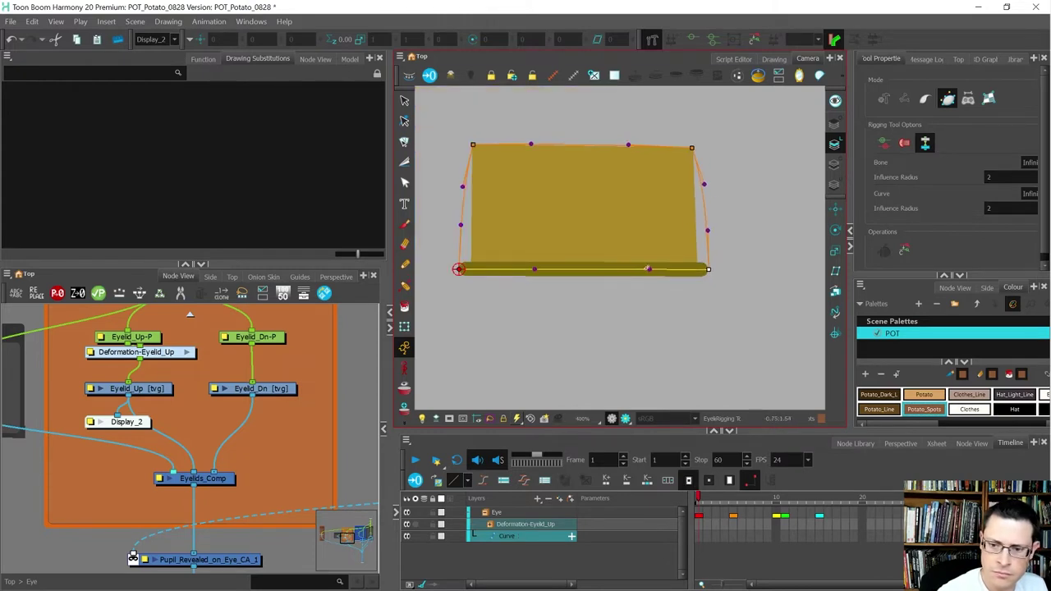
left_click_drag(647, 269, 618, 269)
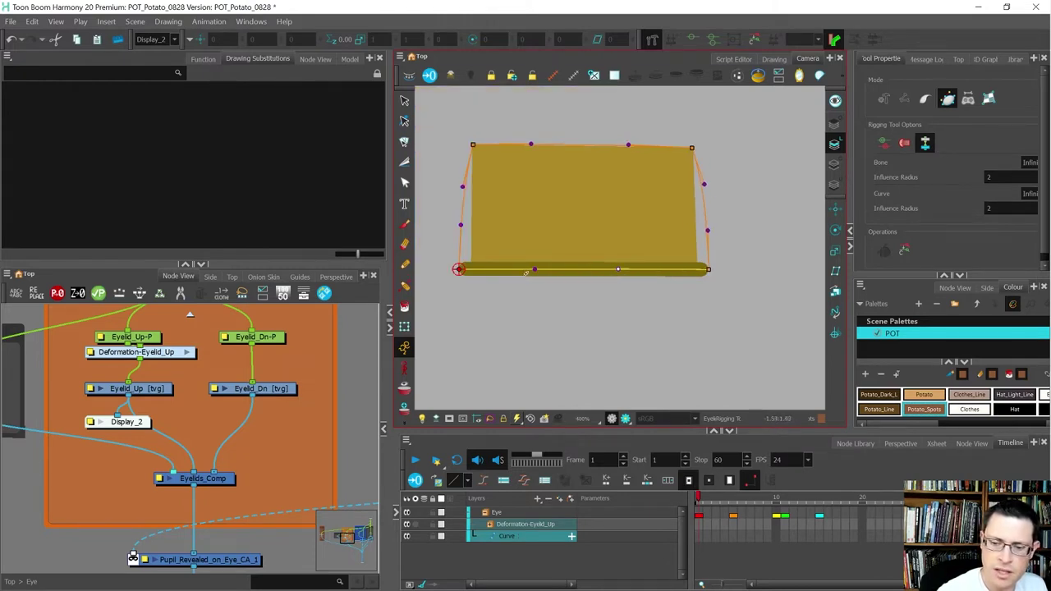
left_click_drag(534, 268, 539, 270)
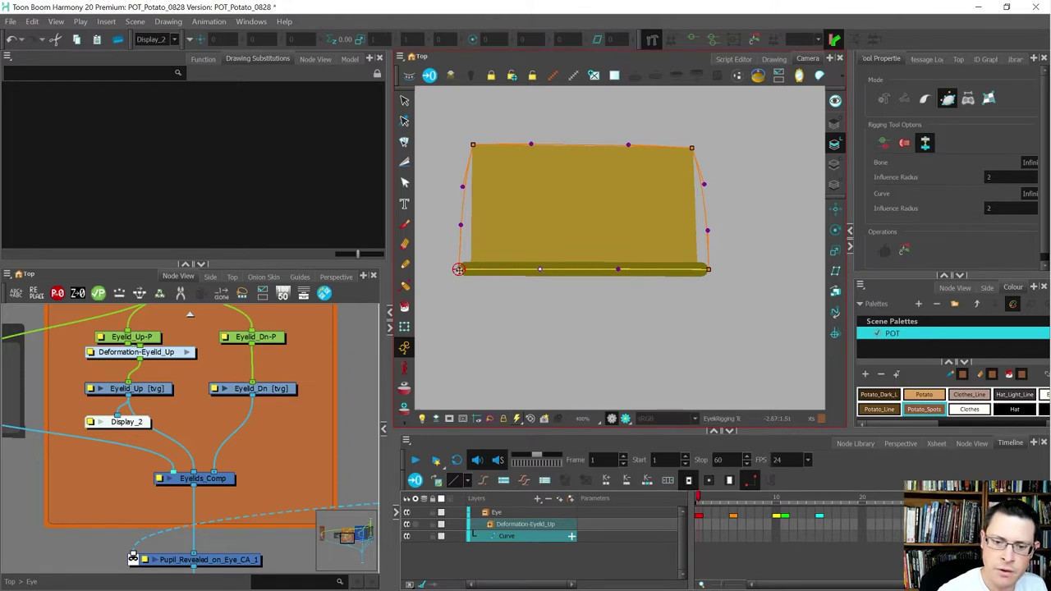
Check the envelope's starting point and place the Deformation-Eyelid_Up node in line between Eyelid_Up-P and the Eyelid_Up drawing
scroll(457, 269, "up", 1)
left_click(458, 270)
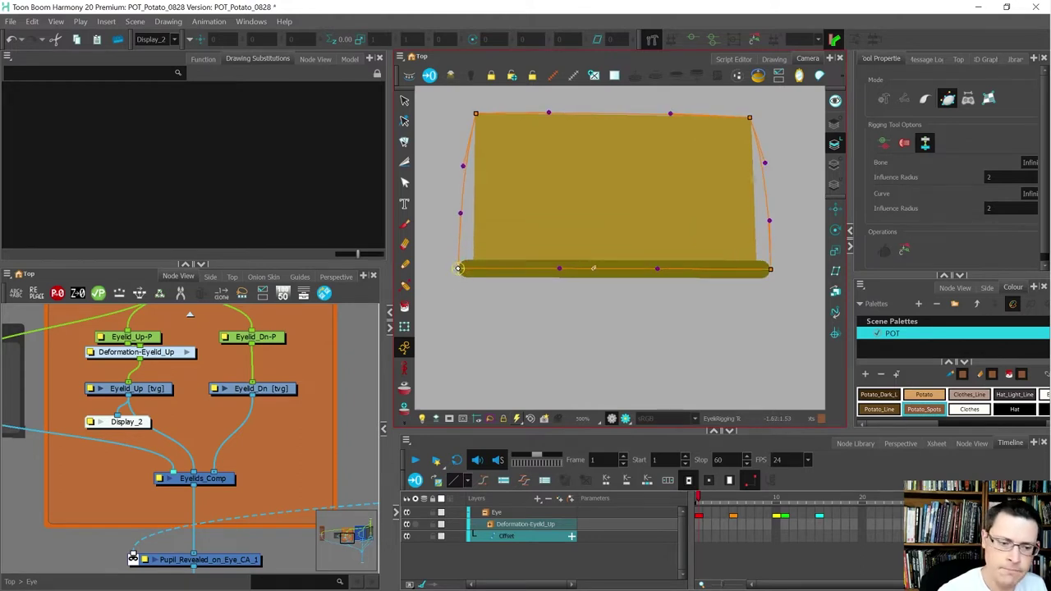
left_click_drag(171, 358, 159, 368)
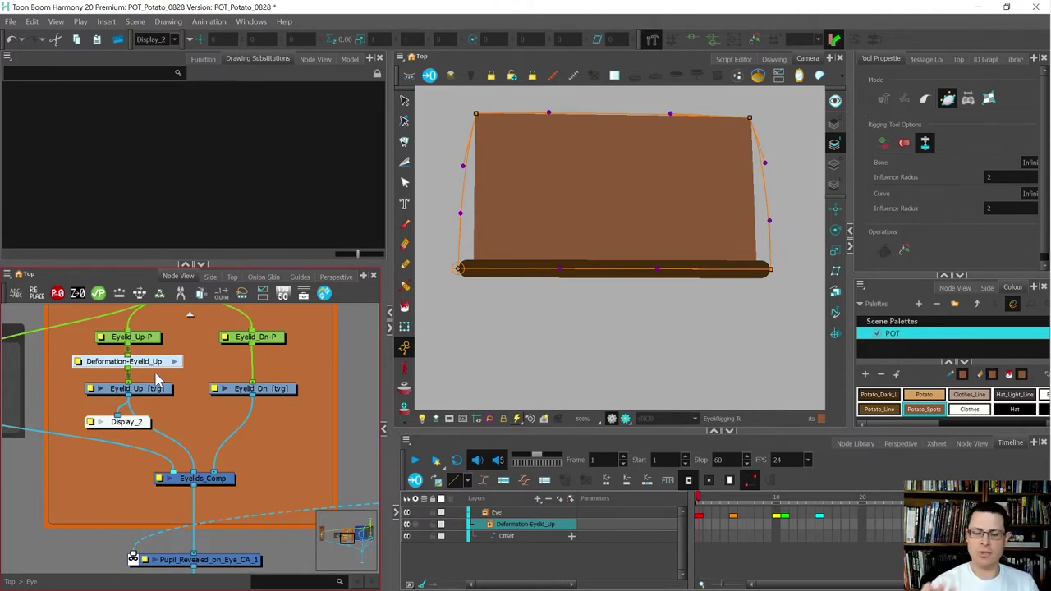
Test the upper eyelid deformation by bending its lower edge with the curve handles, and undo the bends
left_click(404, 327)
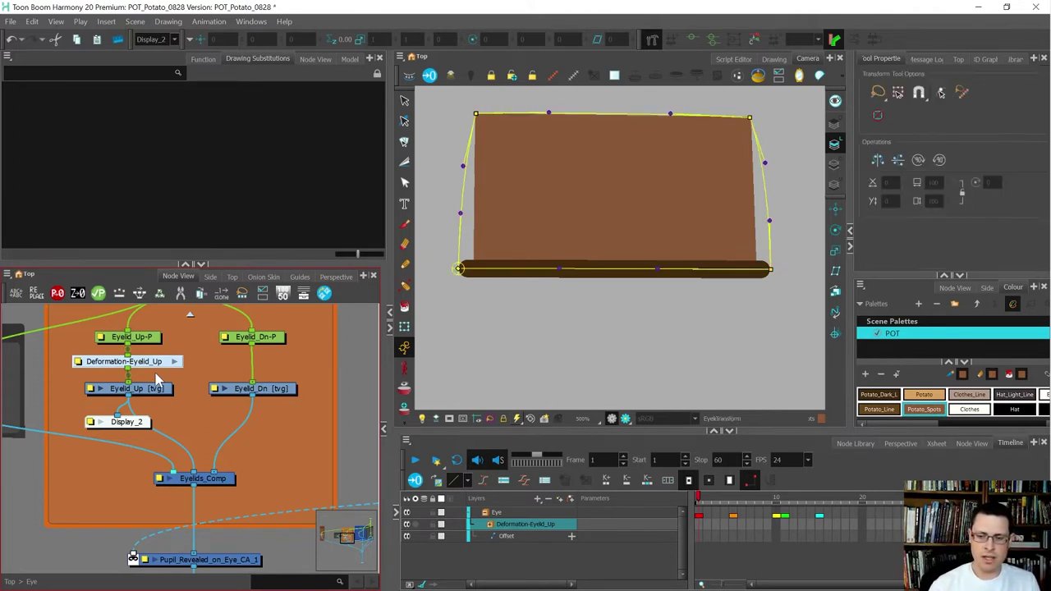
left_click(563, 263)
left_click_drag(563, 265, 562, 205)
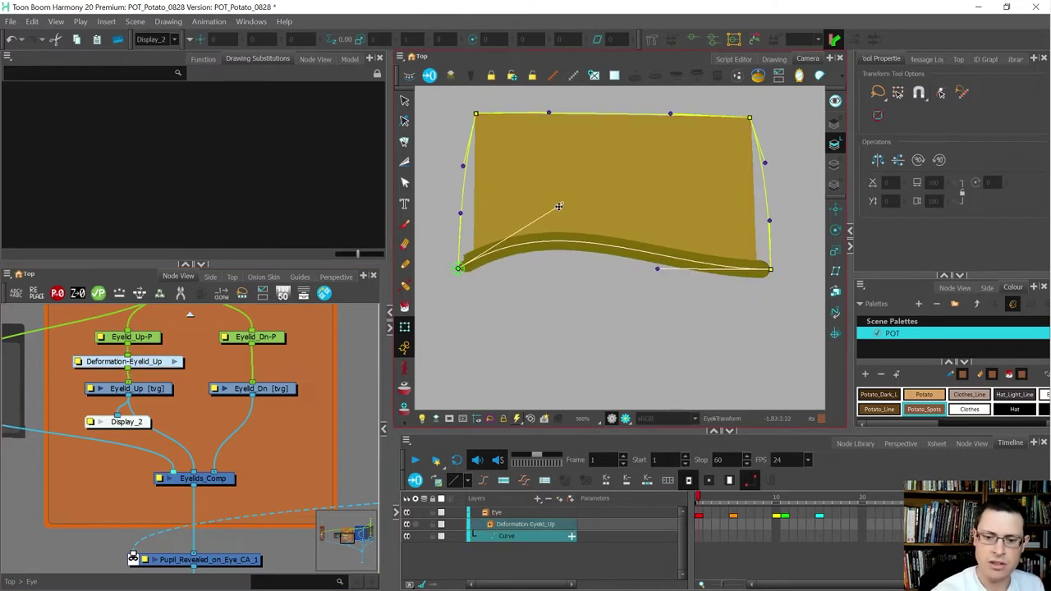
left_click_drag(656, 268, 668, 351)
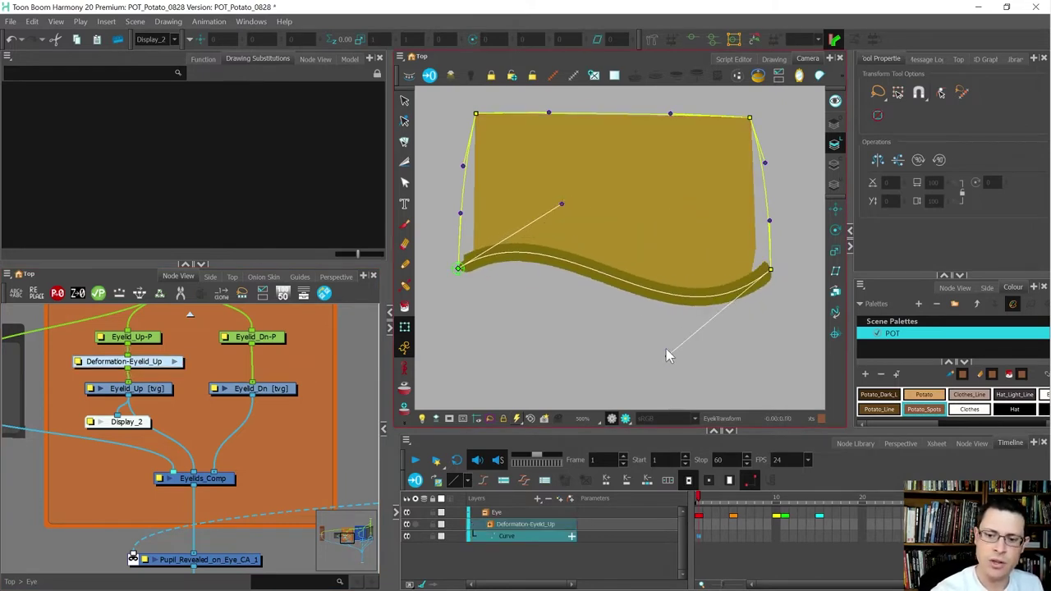
left_click_drag(561, 206, 554, 368)
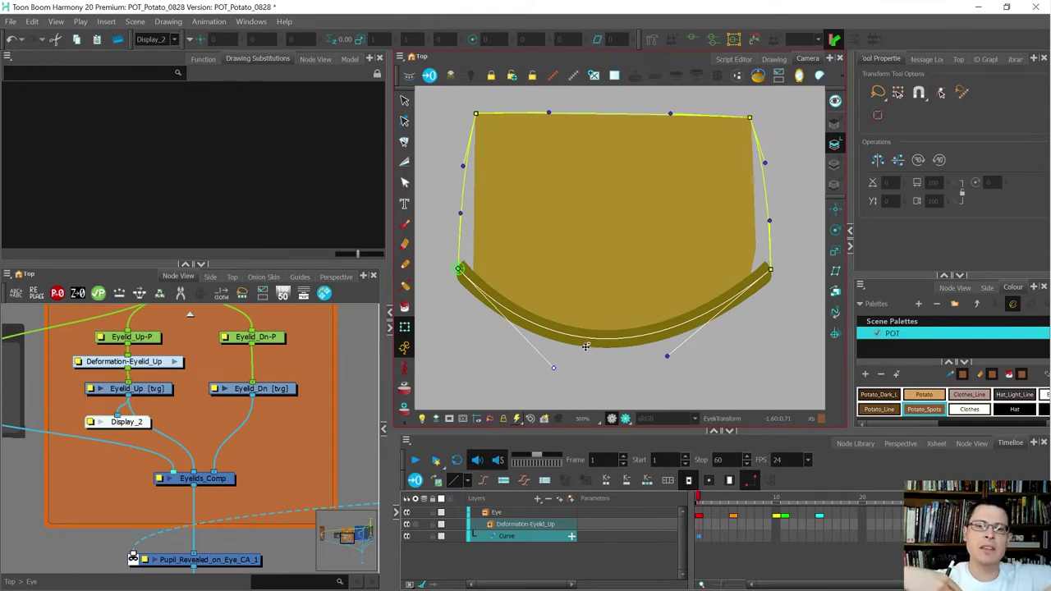
key("ctrl+z")
key("ctrl+z")
key("ctrl+z")
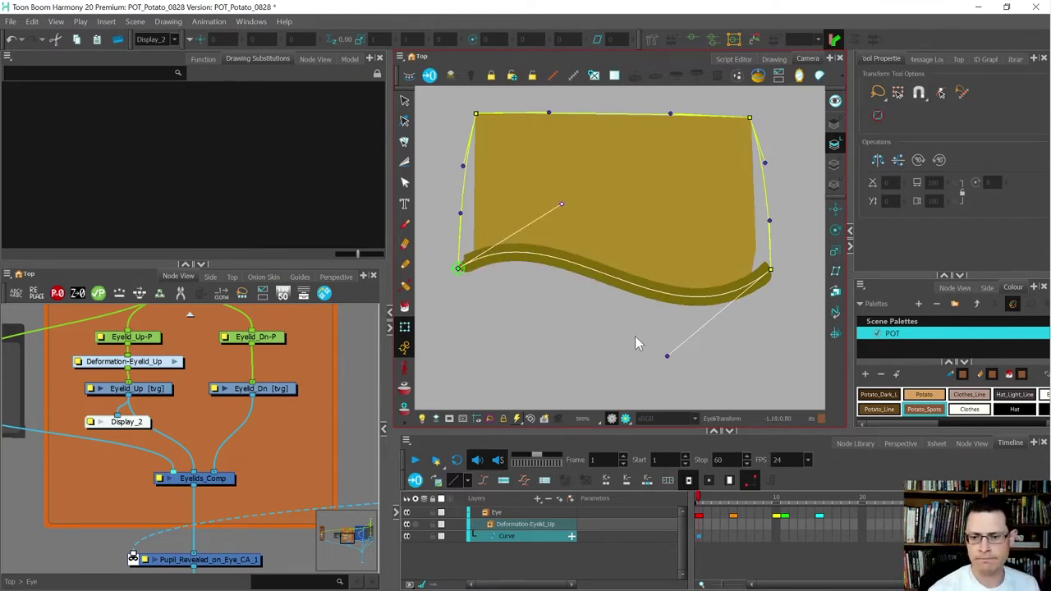
Connect Display_2 to the Eyelid_Dn drawing instead of Eyelid_Up, compare both lash lines' positions, and select the Eyelid_Dn drawing
left_click(289, 417)
left_click_drag(137, 429, 287, 438)
left_click(269, 391)
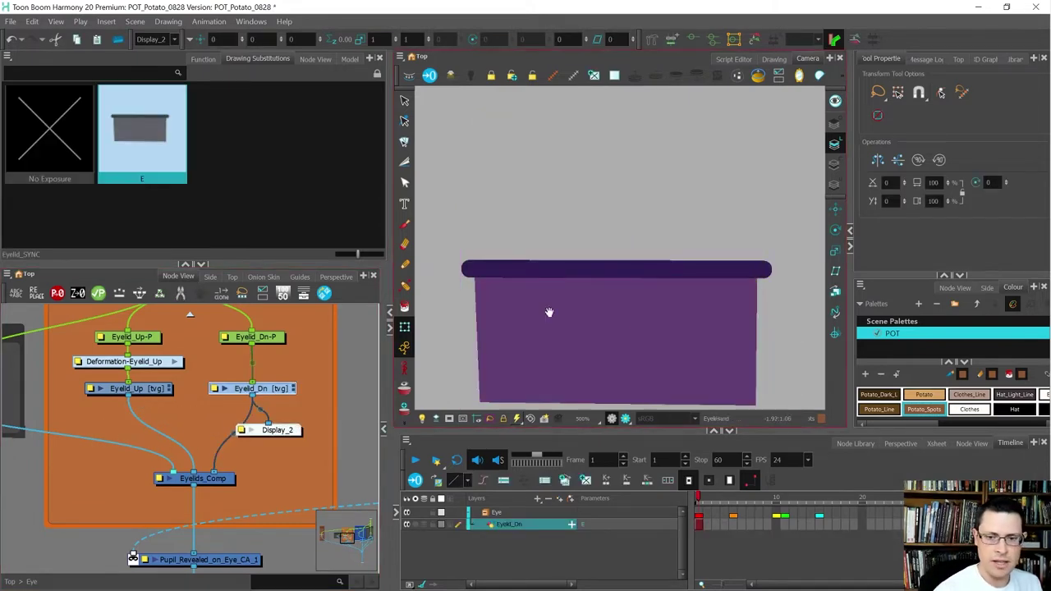
left_click_drag(547, 312, 529, 273)
left_click_drag(271, 430, 161, 424)
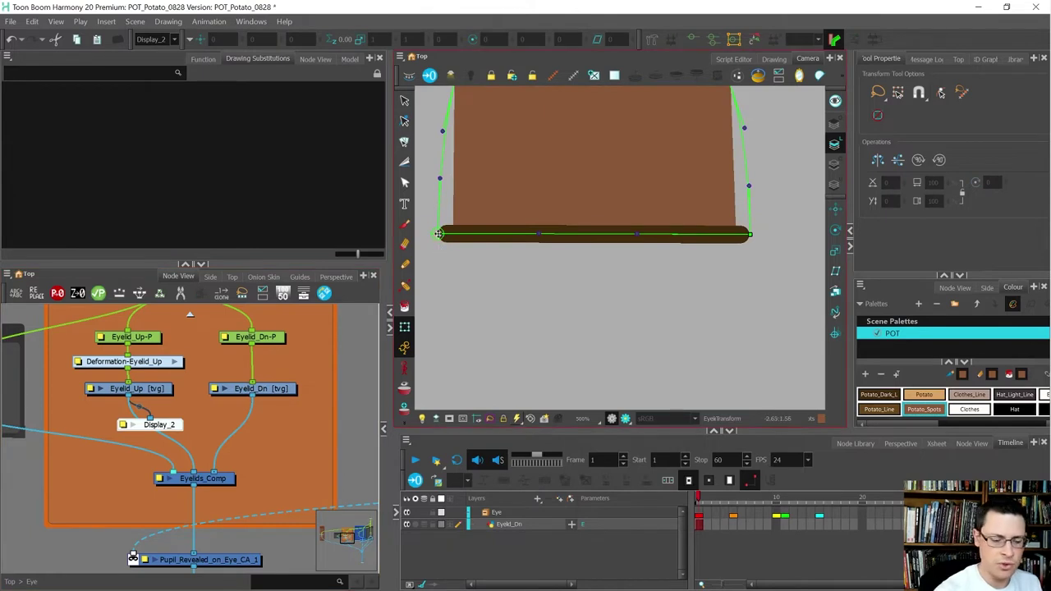
left_click_drag(160, 425, 279, 432)
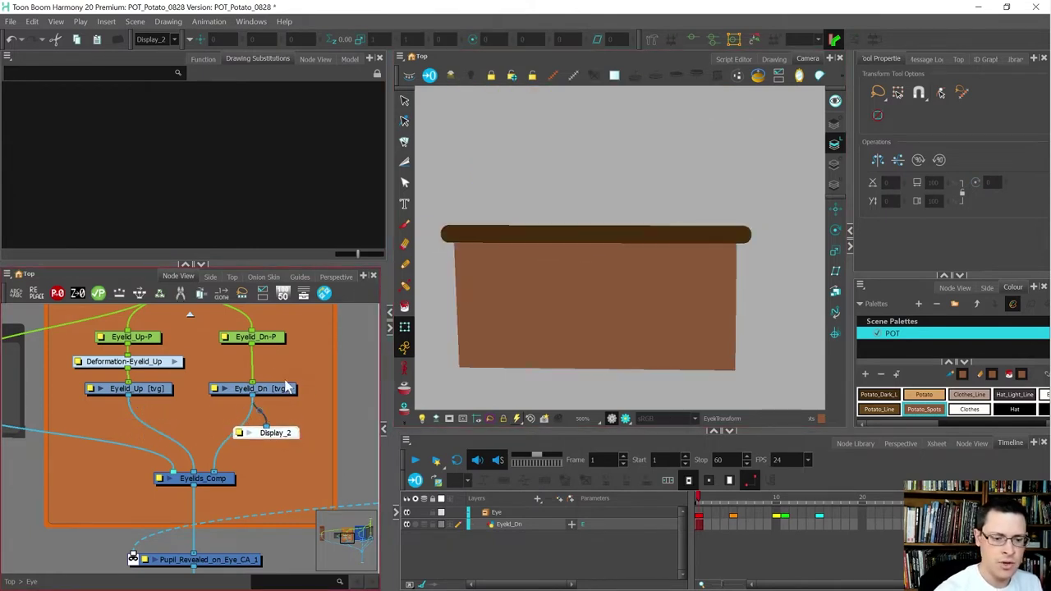
left_click(288, 389)
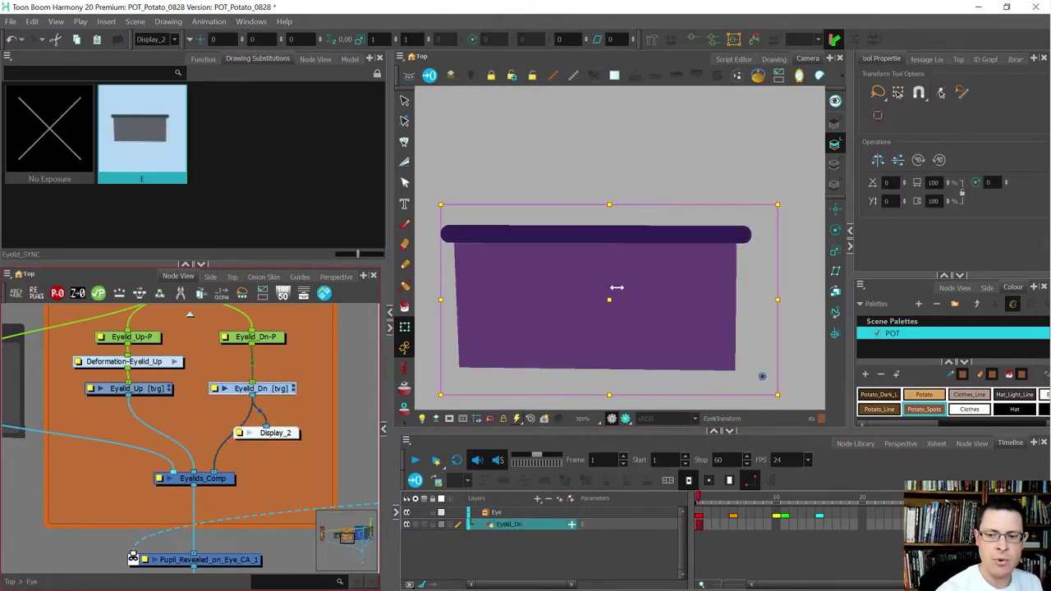
Build a closed Envelope deformation around the Eyelid_Dn drawing from the lash line's right end, with the upper-edge handles lying along the lash line
left_click(652, 41)
left_click(671, 41)
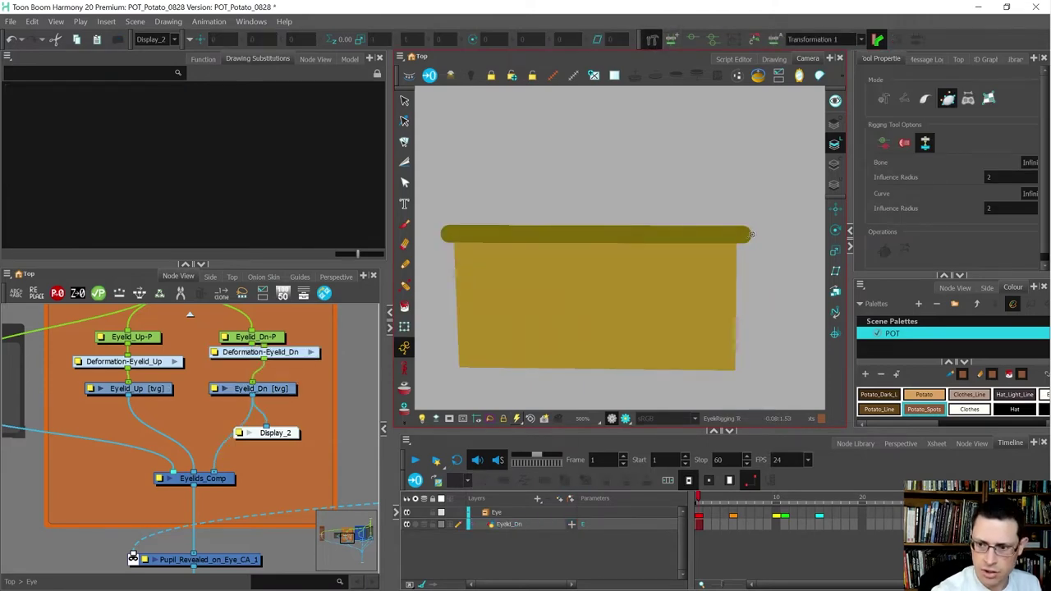
left_click_drag(750, 250, 755, 281)
left_click_drag(735, 370, 747, 331)
left_click_drag(458, 367, 515, 371)
left_click_drag(441, 234, 434, 168)
left_click_drag(752, 235, 685, 236)
left_click_drag(434, 169, 525, 235)
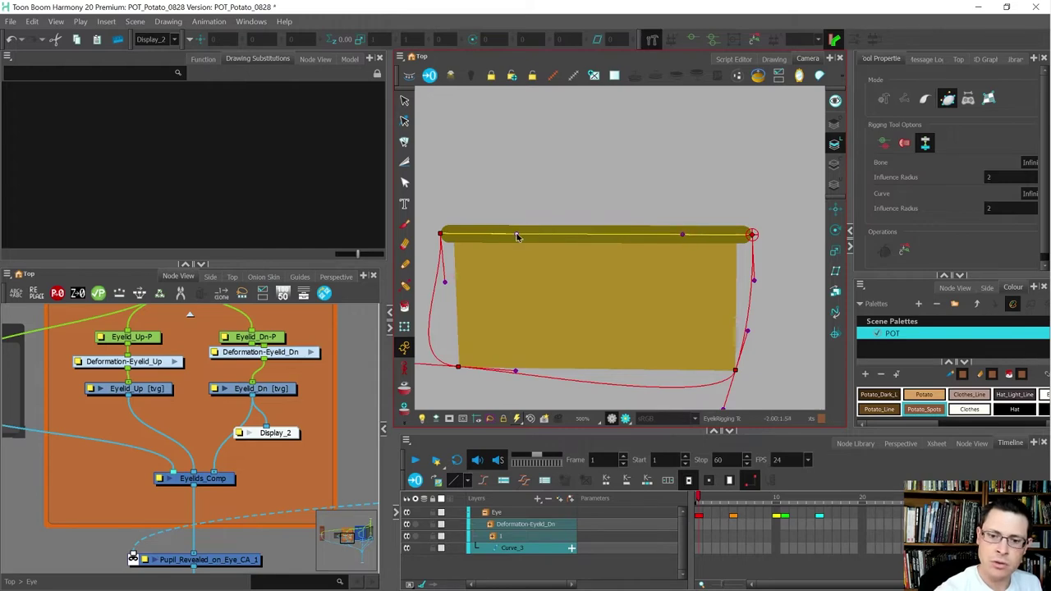
Straighten the two sides and the lower edge of the lower eyelid's envelope by aligning their curve handles with the drawing's outline
left_click_drag(536, 317, 568, 305)
left_click_drag(435, 351, 485, 346)
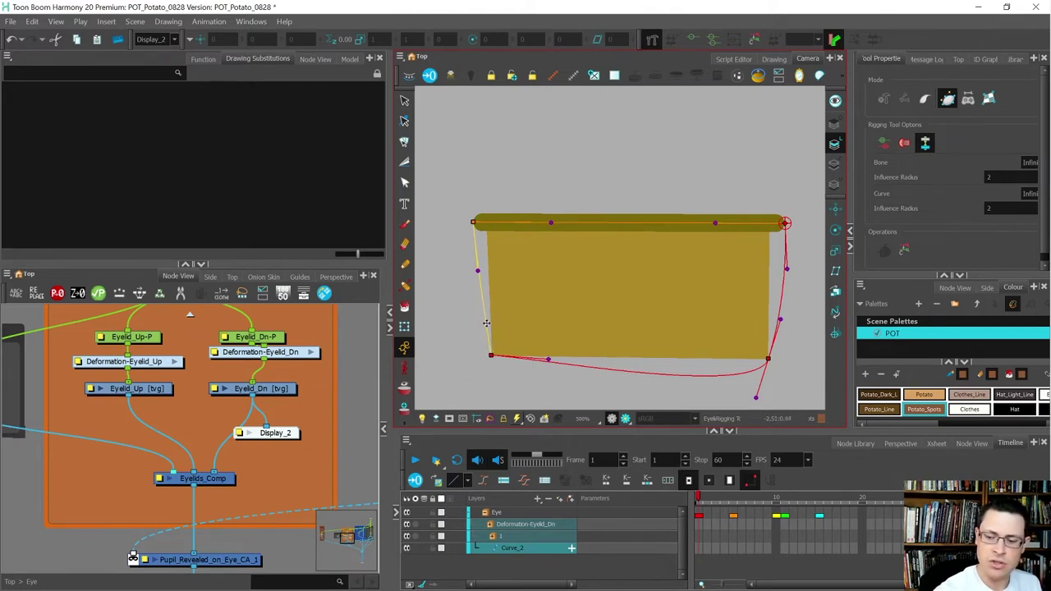
left_click_drag(755, 398, 703, 363)
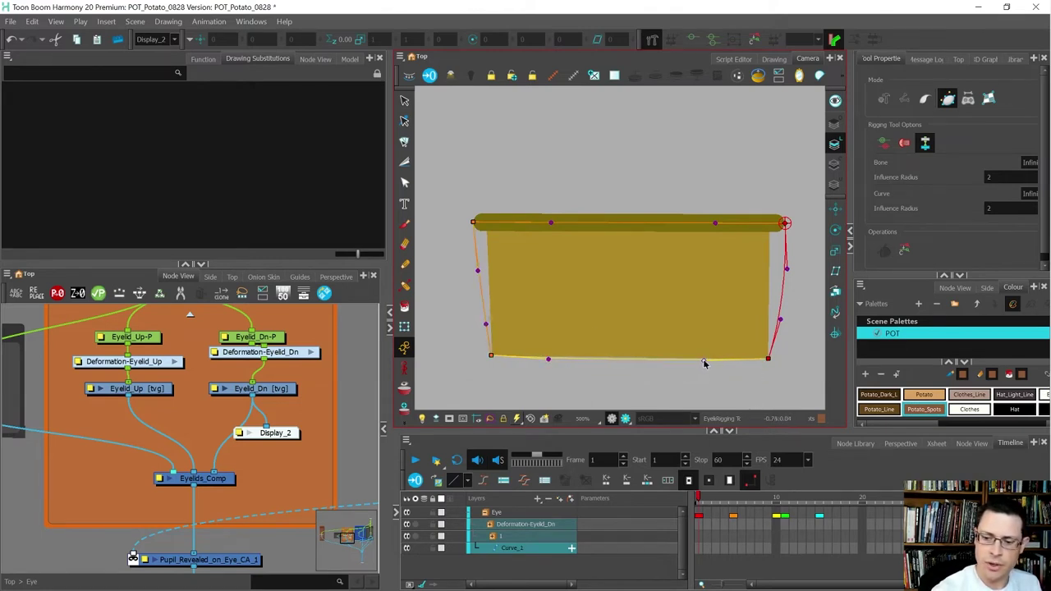
left_click(778, 319)
Connect Display_2 to Eyelids_Comp and nudge both envelopes' starting points slightly outward past the lash line ends, evening the lower envelope's side handles
left_click_drag(282, 436, 217, 509)
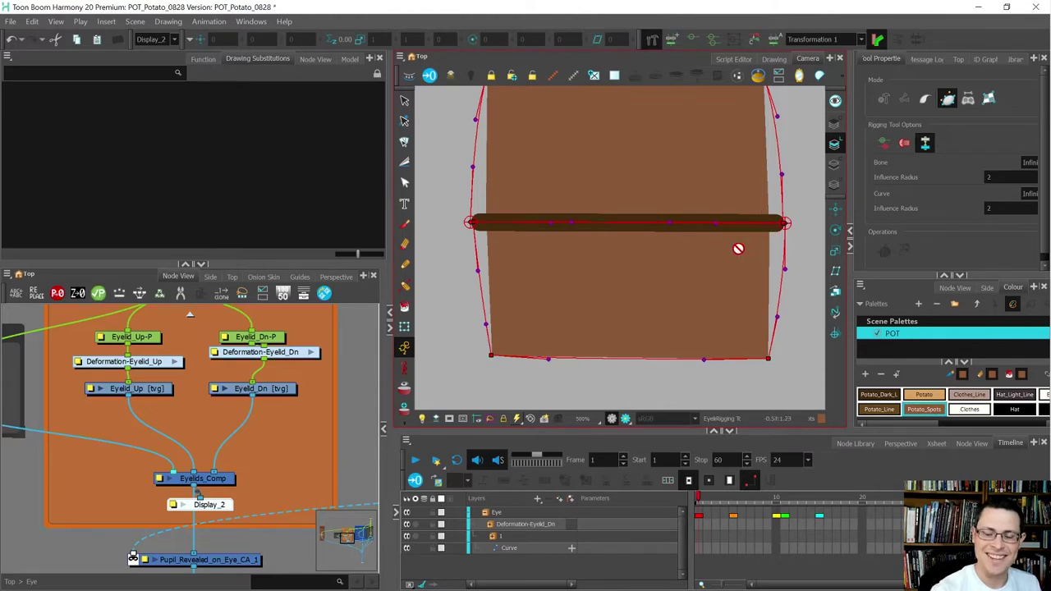
left_click(279, 391)
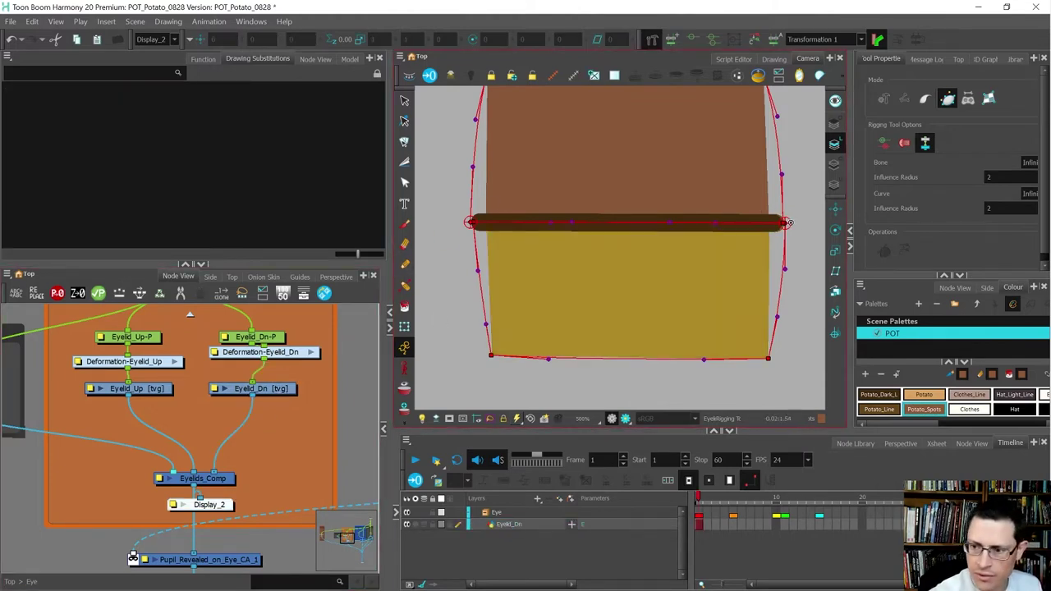
left_click(785, 223)
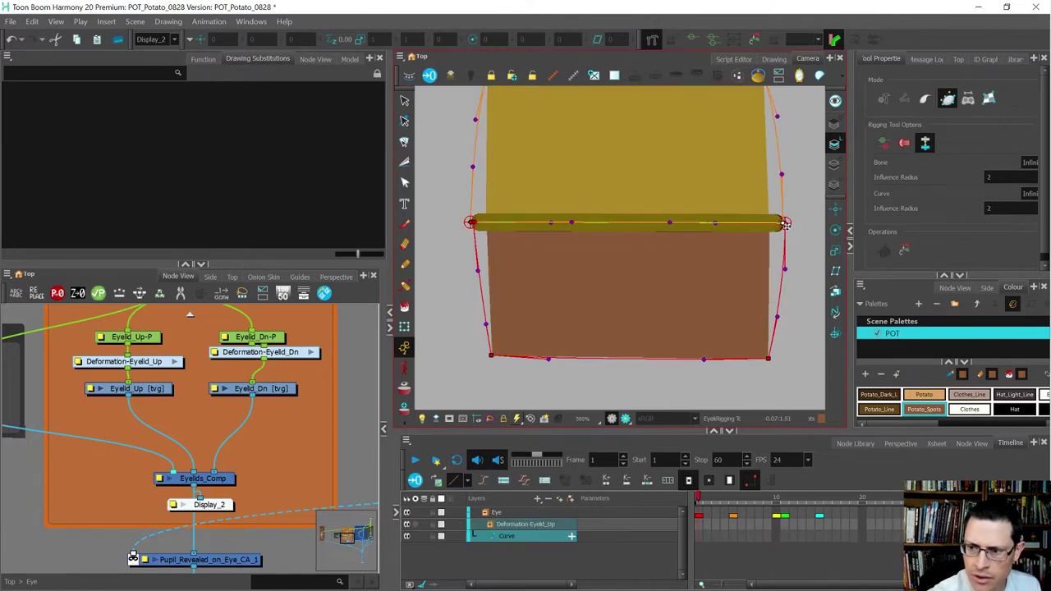
left_click(786, 225)
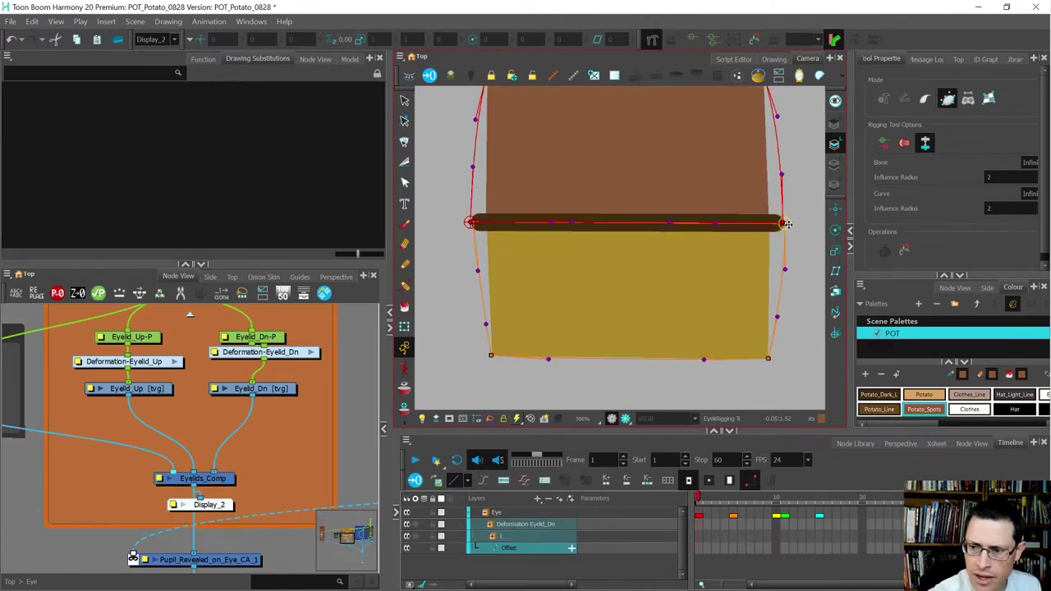
left_click_drag(789, 223, 790, 223)
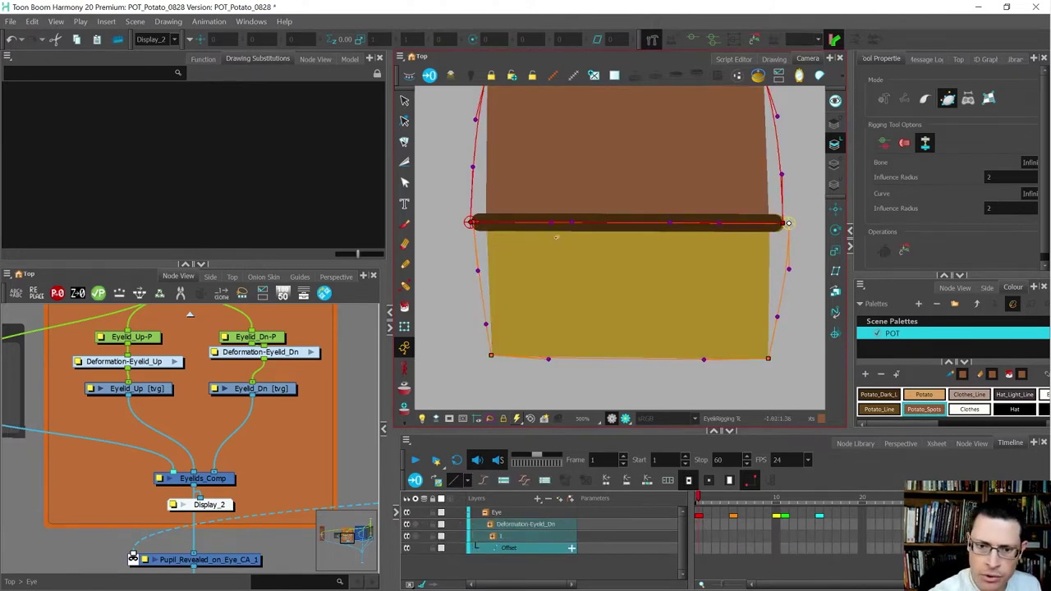
left_click(468, 223)
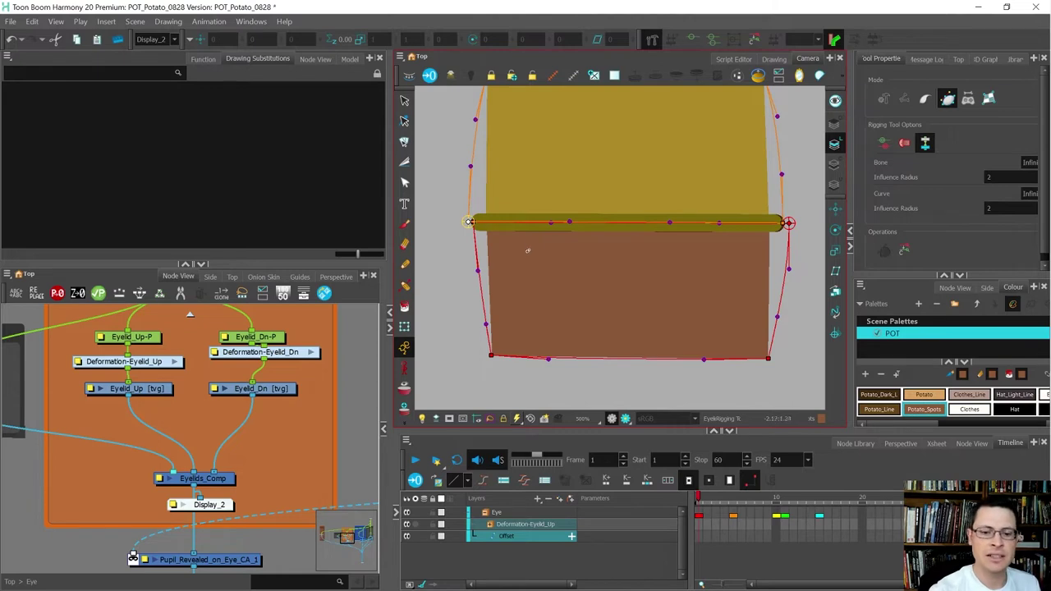
left_click(481, 272)
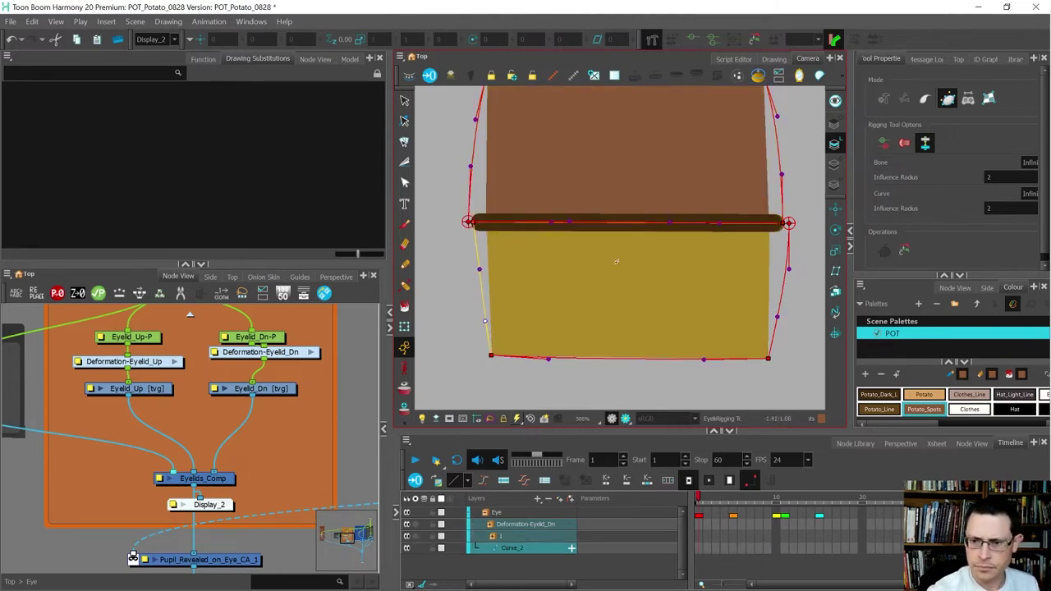
left_click(552, 222)
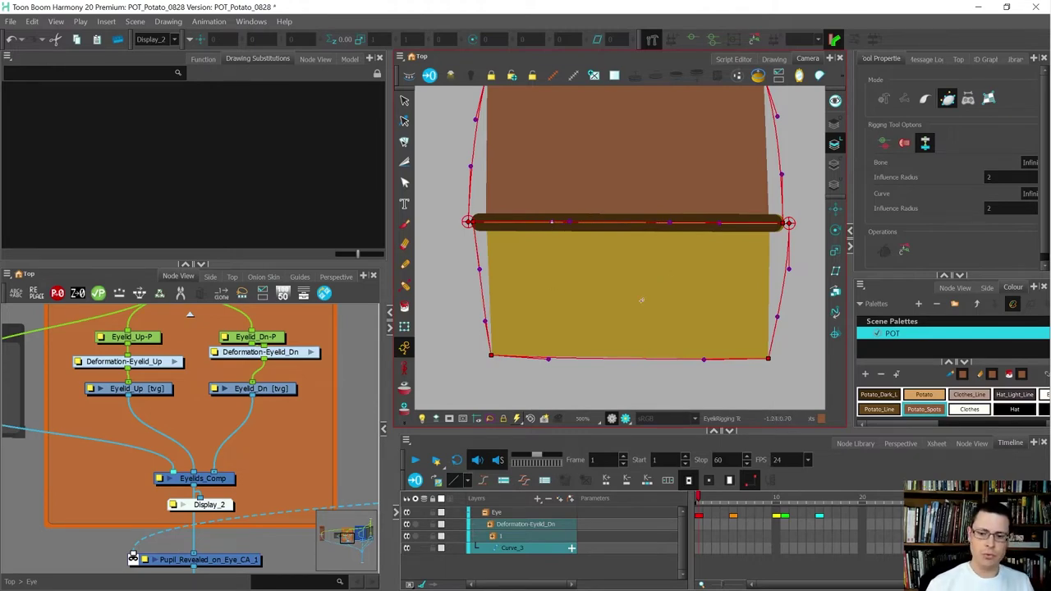
Delete the Display_2 node below Eyelids_Comp so the whole character is displayed, and save the scene
scroll(184, 428, "down", 3)
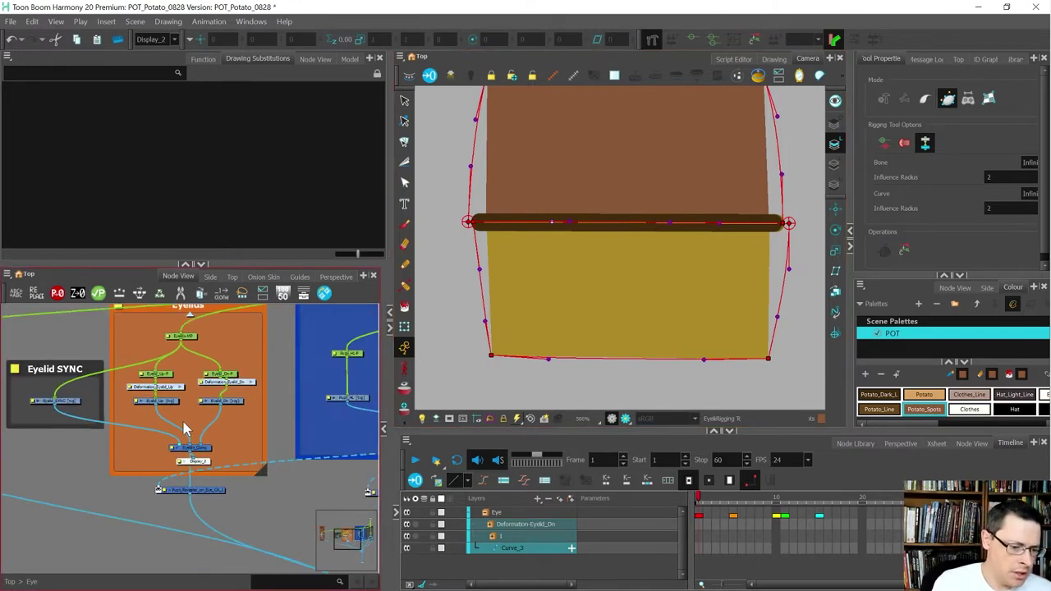
scroll(227, 469, "up", 3)
left_click(220, 448)
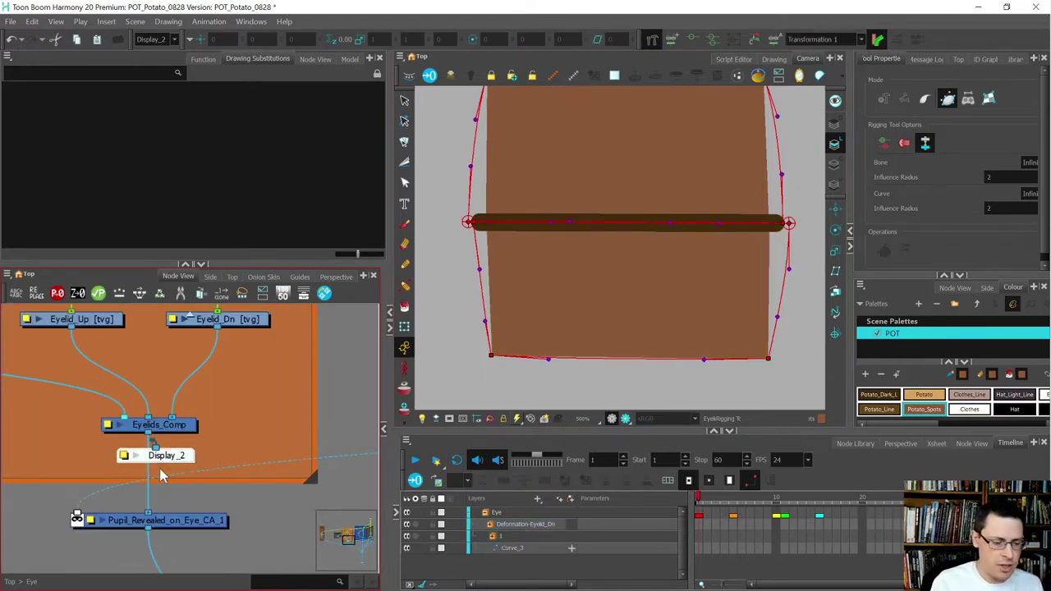
key("Delete")
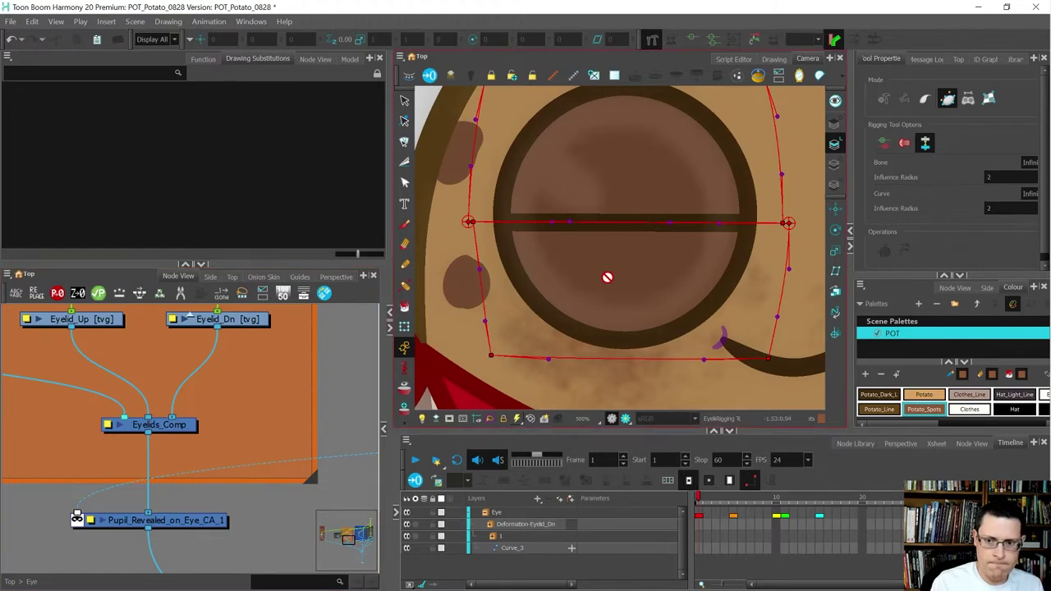
scroll(607, 277, "down", 4)
Test the eyelid deformations by bending both lash lines upward and lowering the lower eyelid with the Transform tool, and undo the changes
key("shift+t")
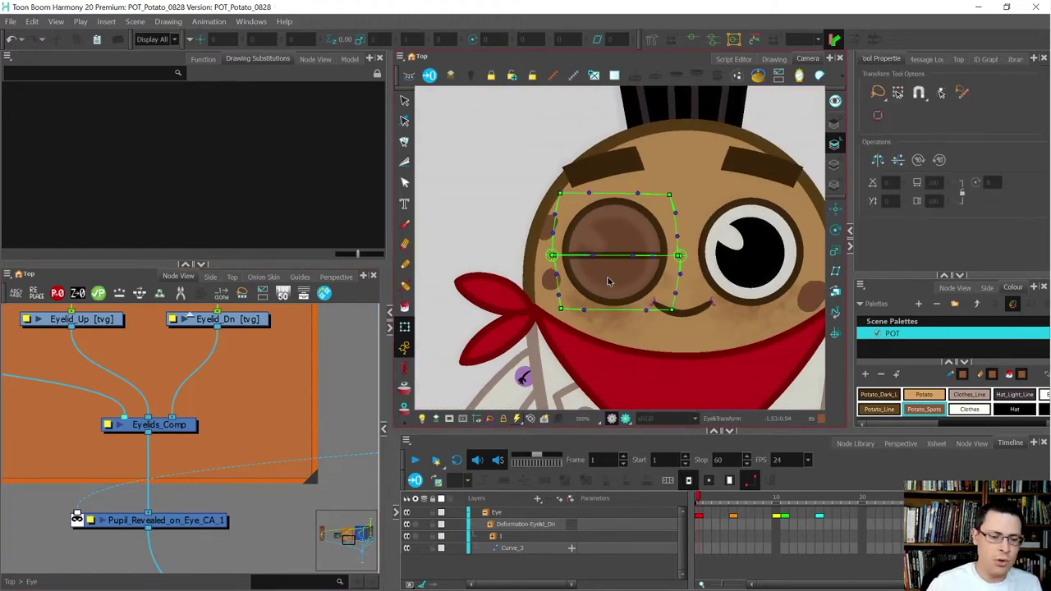
scroll(607, 281, "up", 3)
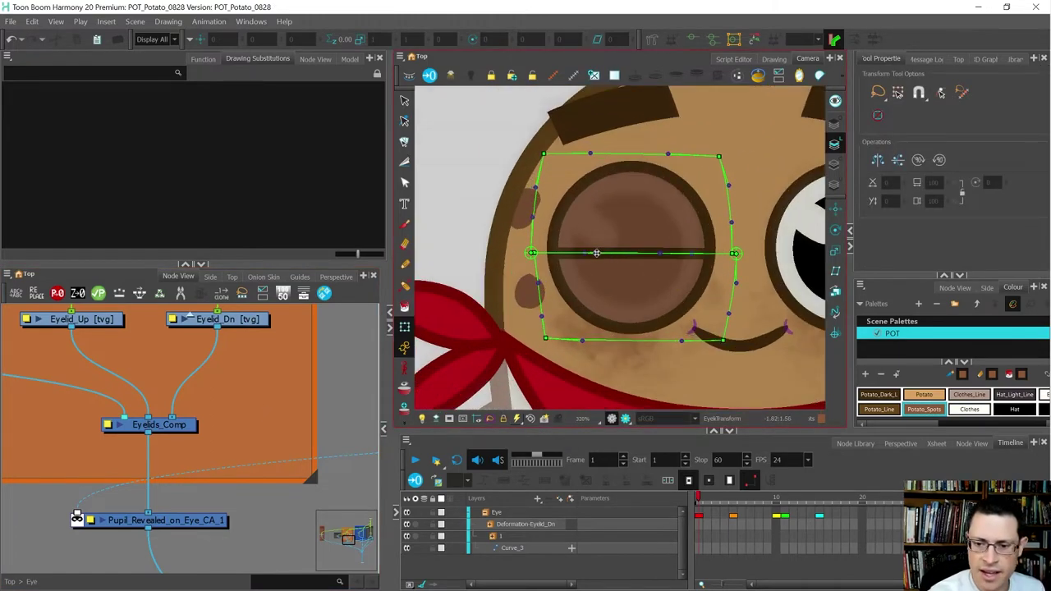
left_click(596, 253)
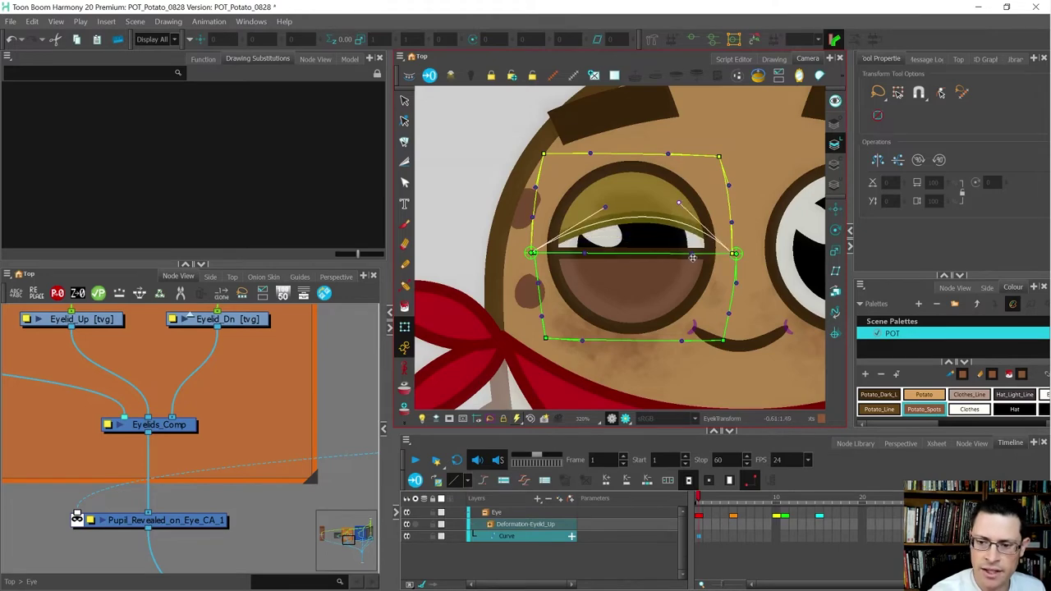
left_click(691, 254)
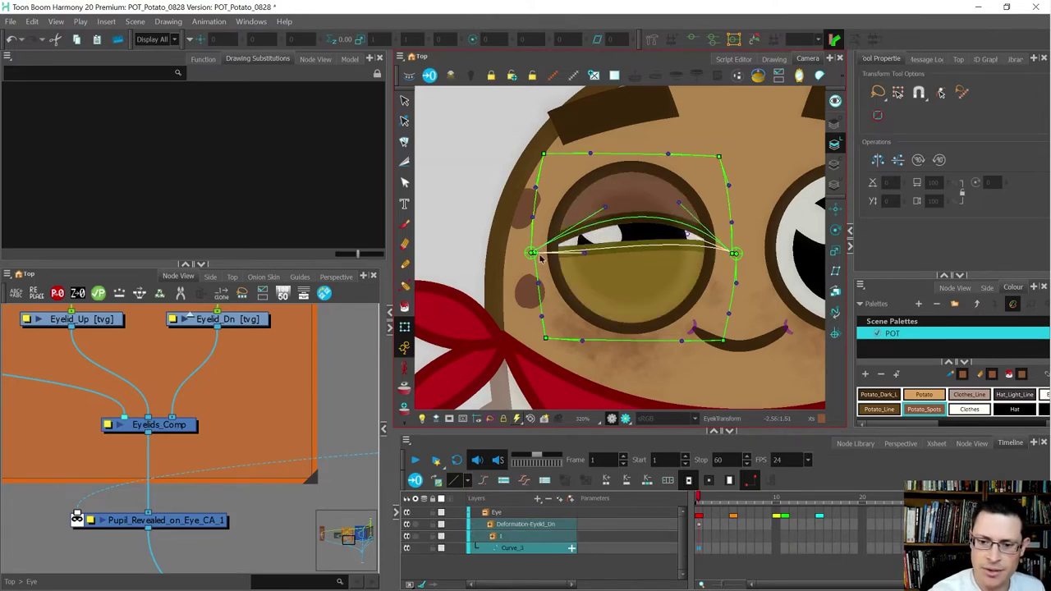
left_click(617, 267)
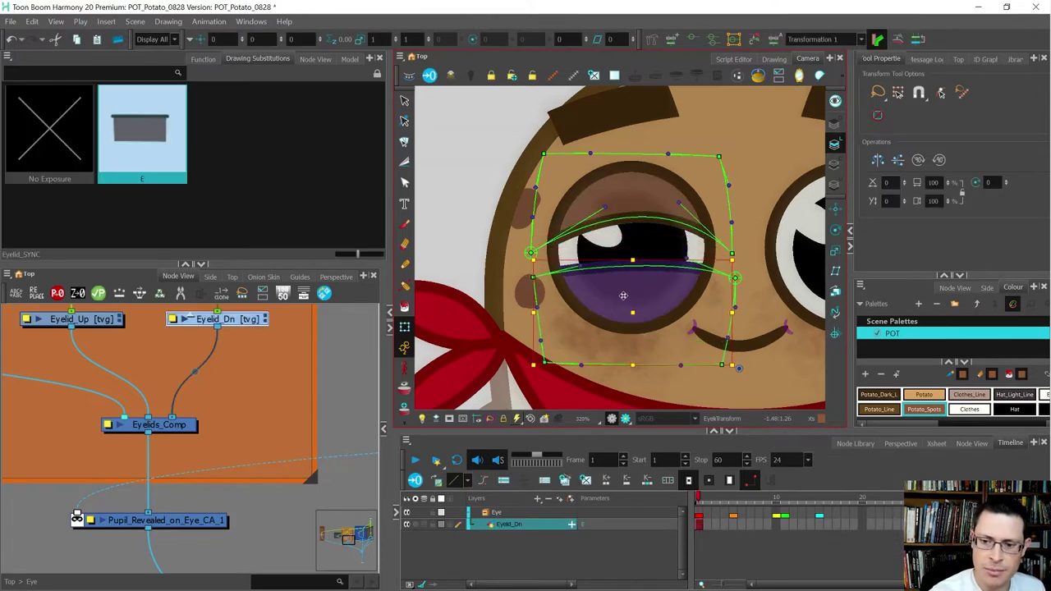
left_click(462, 257)
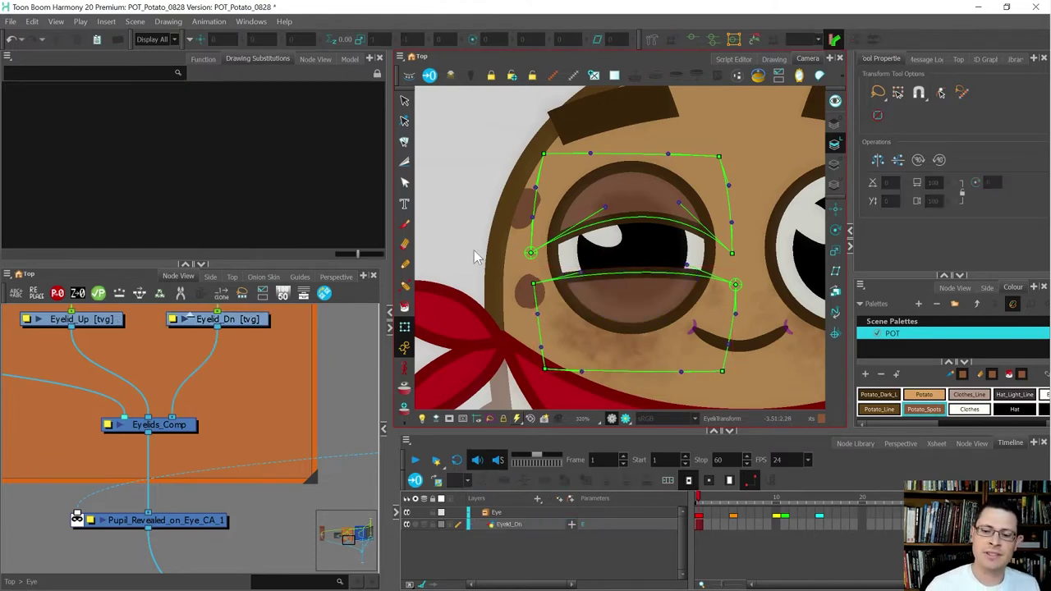
scroll(609, 345, "down", 5)
scroll(609, 351, "up", 2)
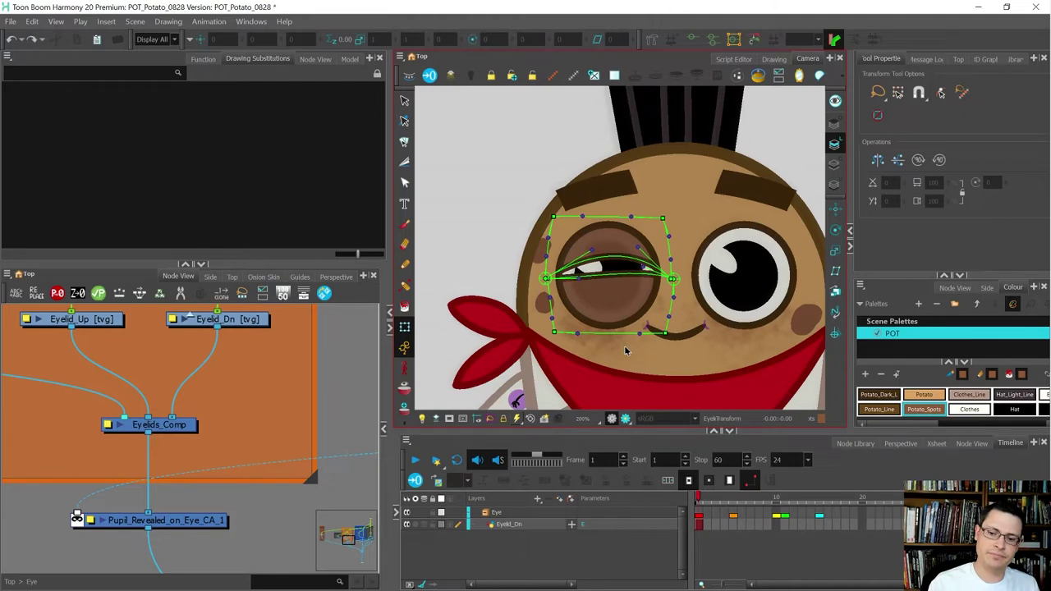
key("ctrl+z")
key("ctrl+z")
key("ctrl+z")
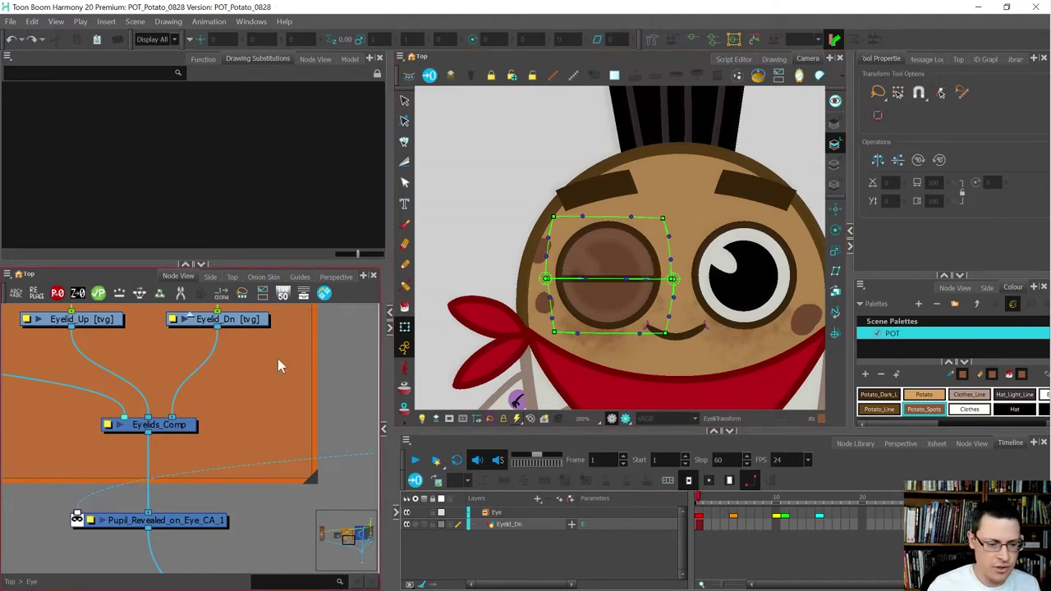
Duplicate the Eyelid_Dn drawing on frame 1 and rename the duplicate as A
scroll(242, 385, "down", 4)
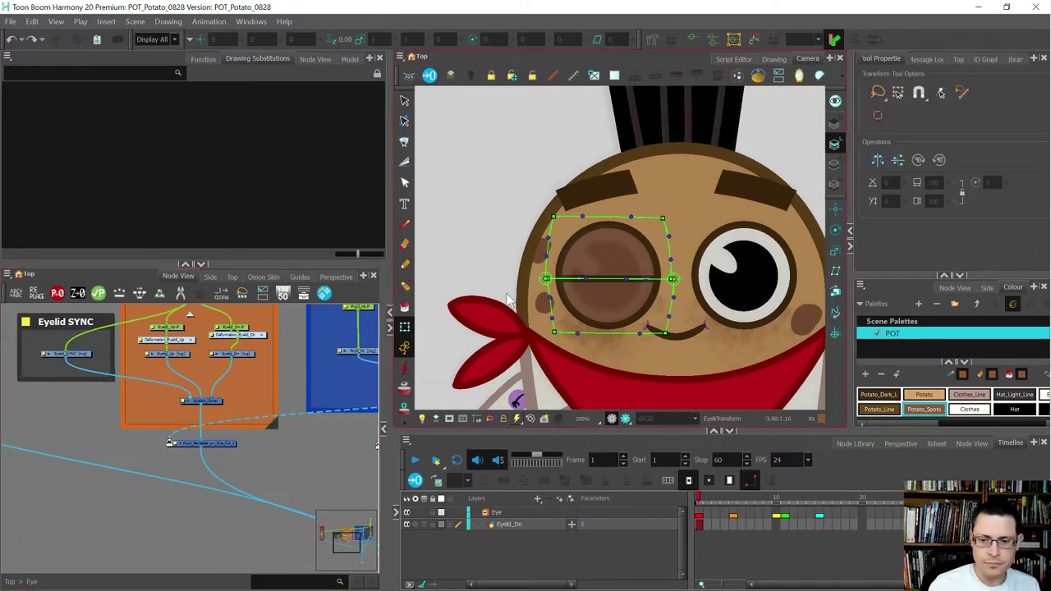
scroll(236, 346, "up", 5)
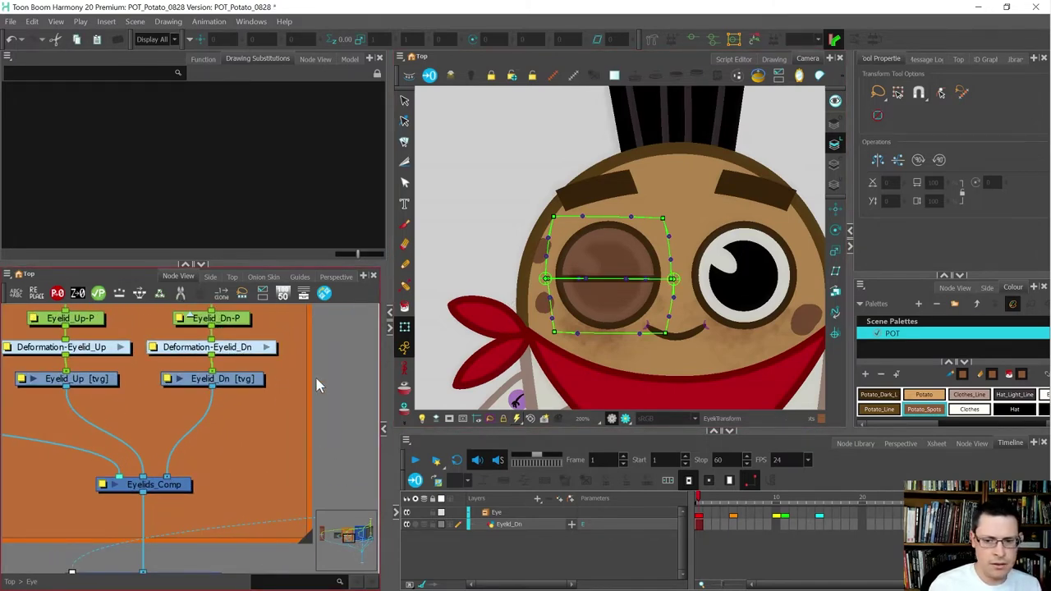
left_click(702, 523)
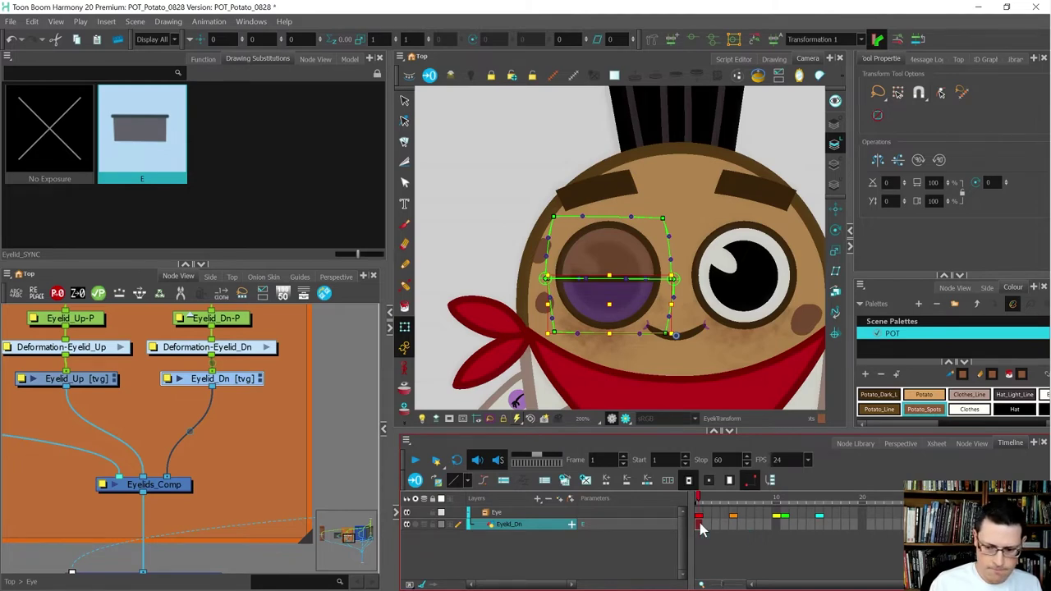
key("alt+shift+d")
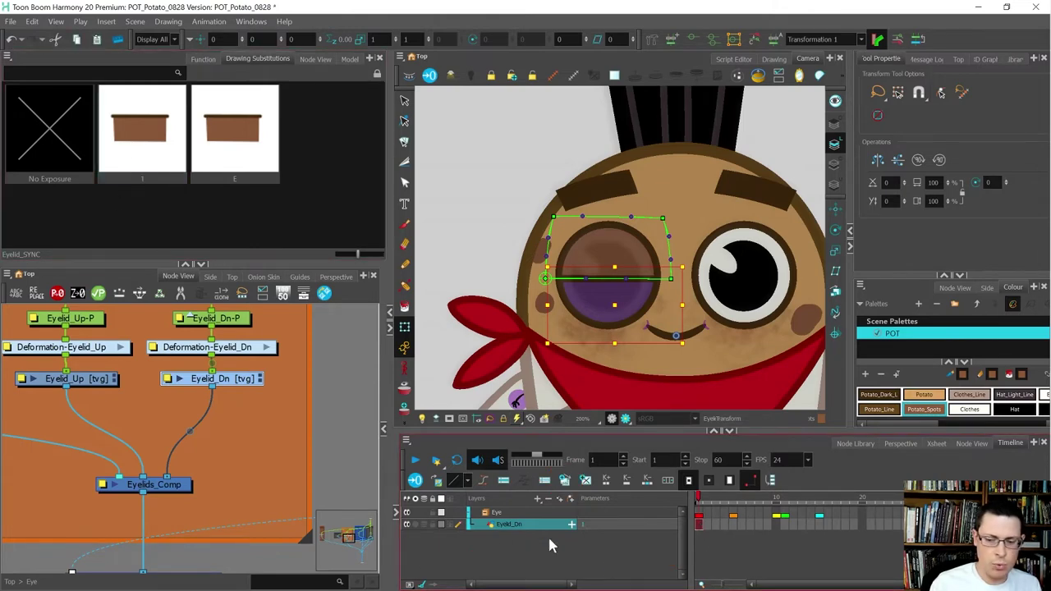
left_click(700, 525)
key("ctrl+d")
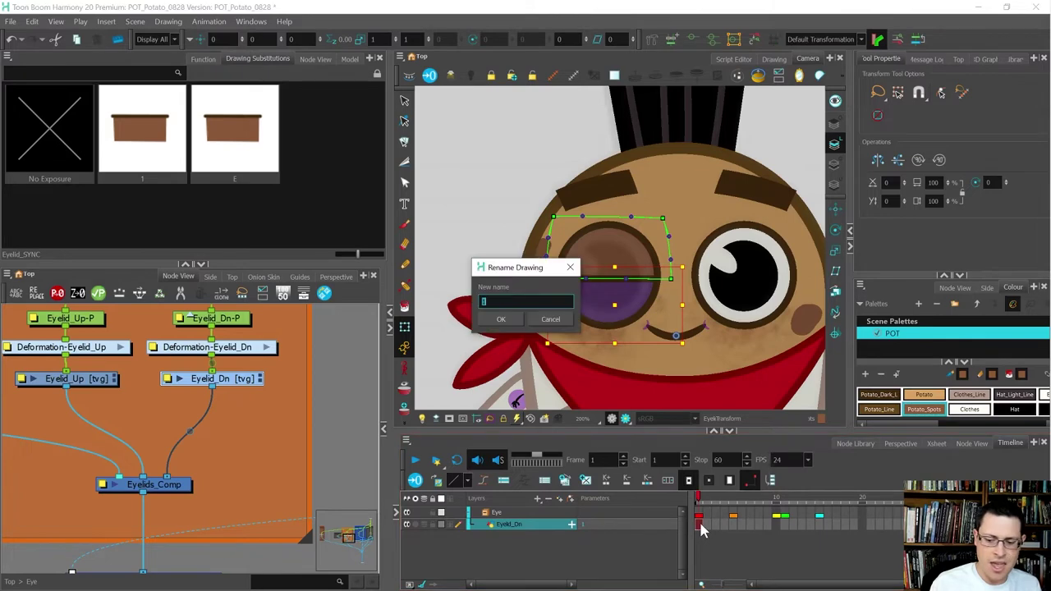
type("A")
key("Return")
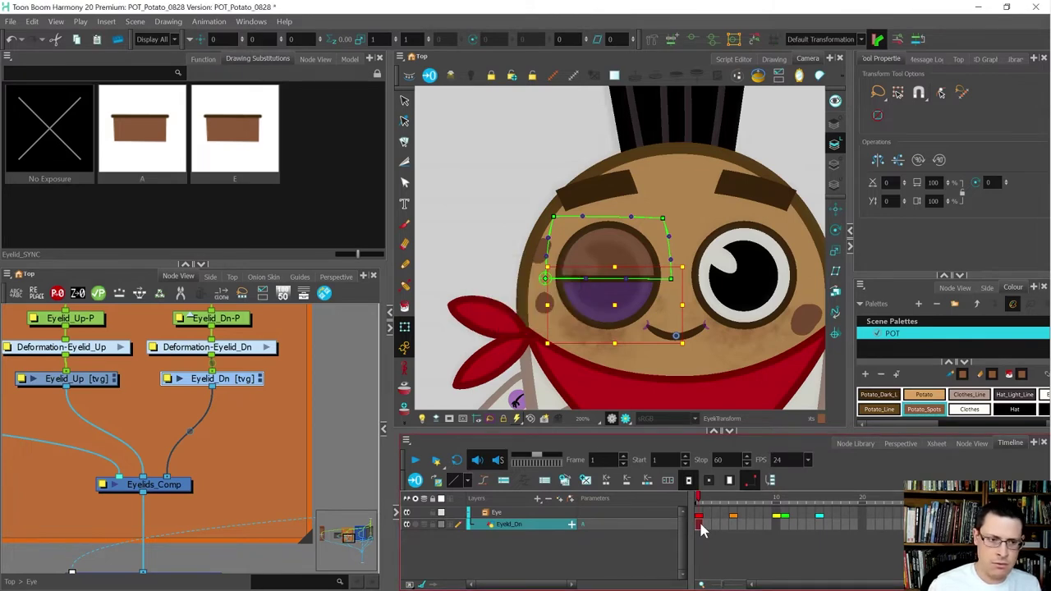
left_click(361, 420)
Select the Eyelid_Up drawing and examine the nodes inside the Deformation-Eyelid_Up group before returning to the Eye group
left_click(621, 263)
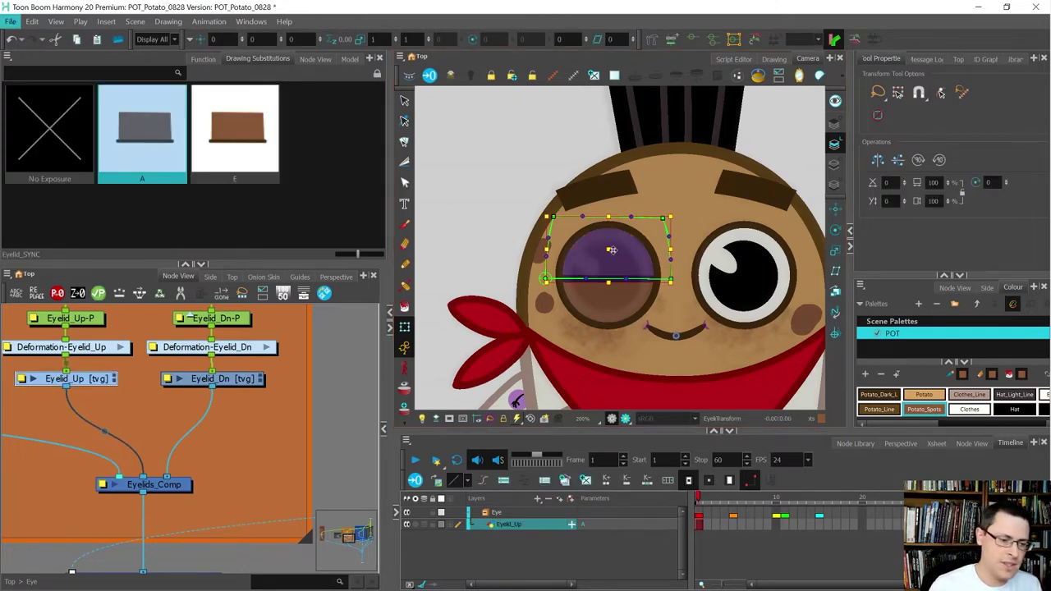
scroll(311, 371, "down", 3)
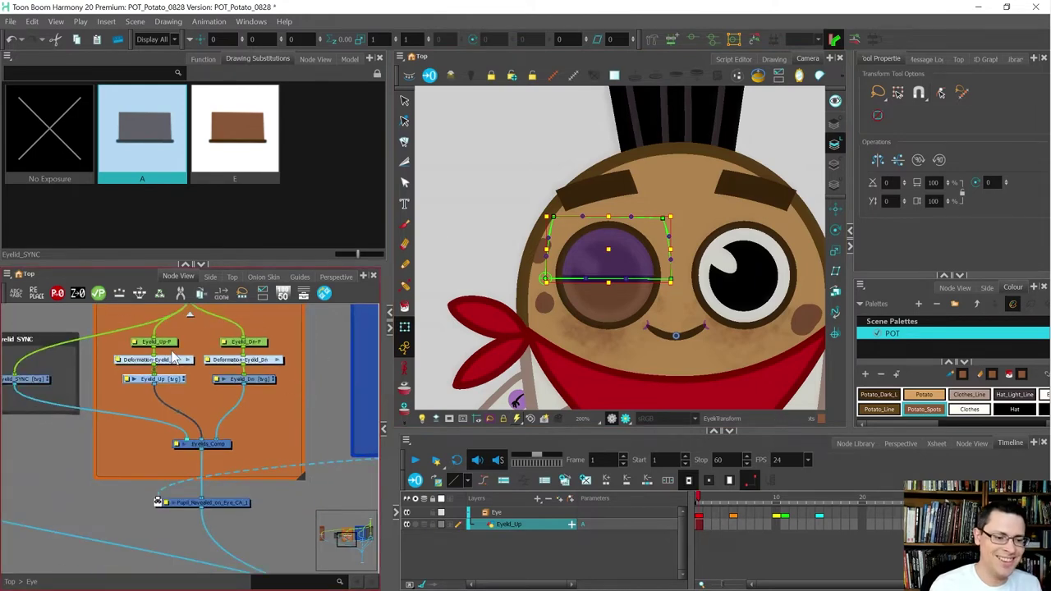
scroll(201, 371, "up", 5)
left_click(204, 372)
scroll(205, 369, "up", 2)
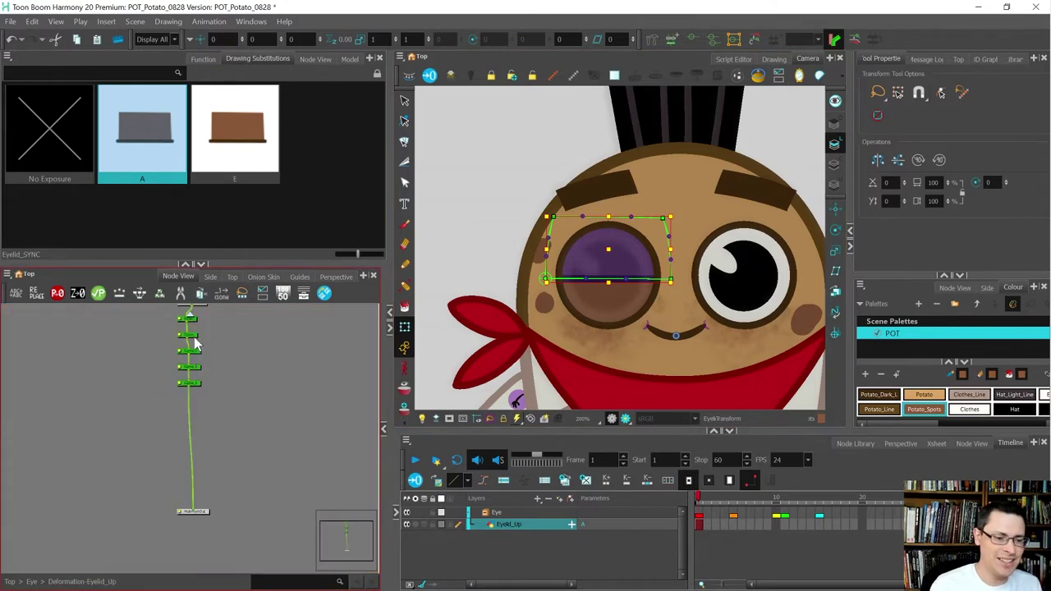
left_click(189, 317)
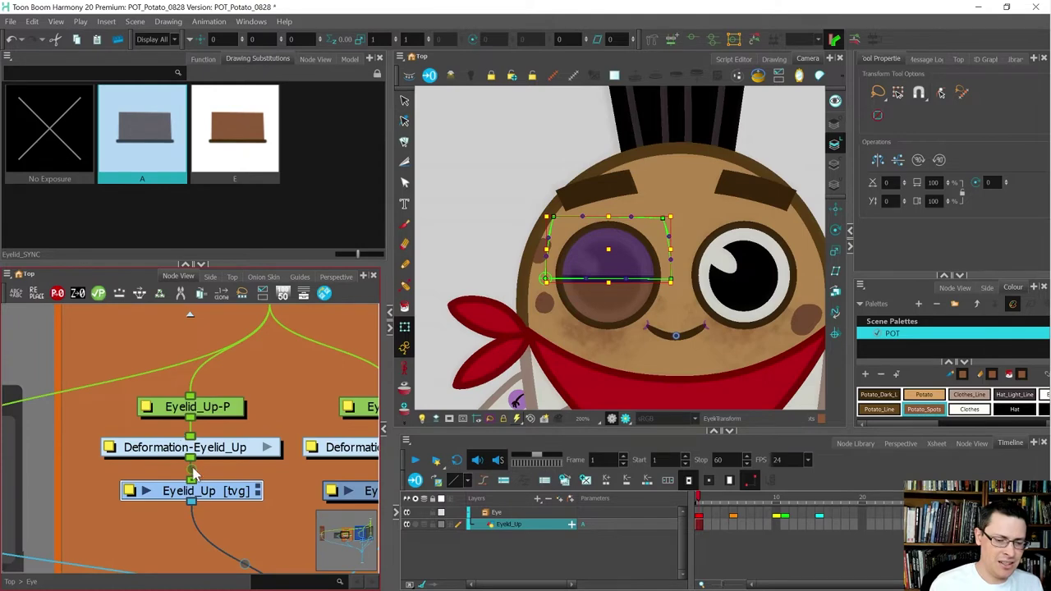
scroll(138, 481, "down", 2)
scroll(140, 480, "up", 1)
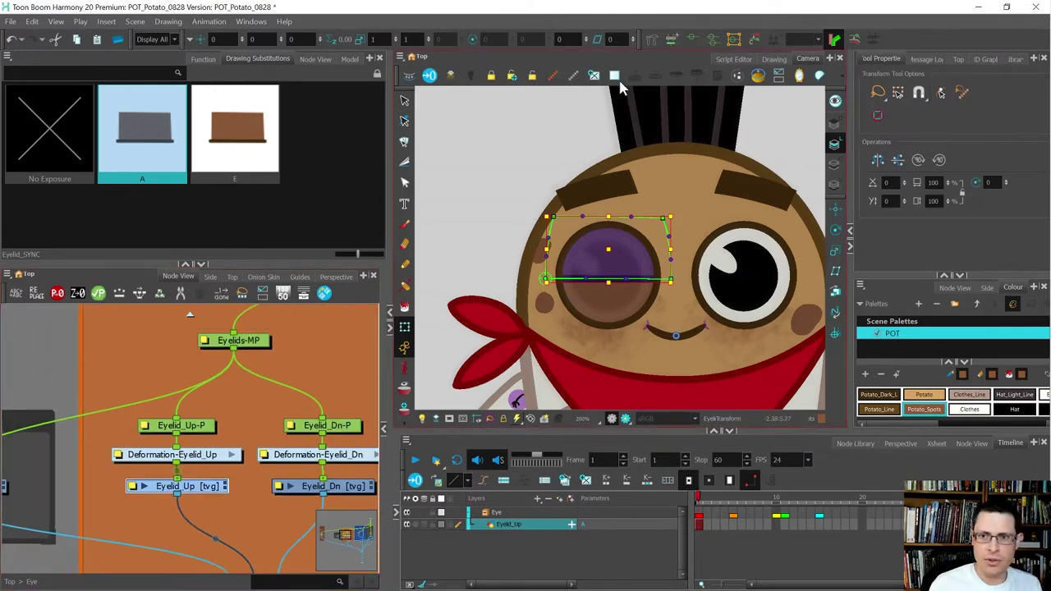
Move all artwork of the Eyelid_Up drawing A upward with the Select tool until it clears the open eye
left_click(654, 38)
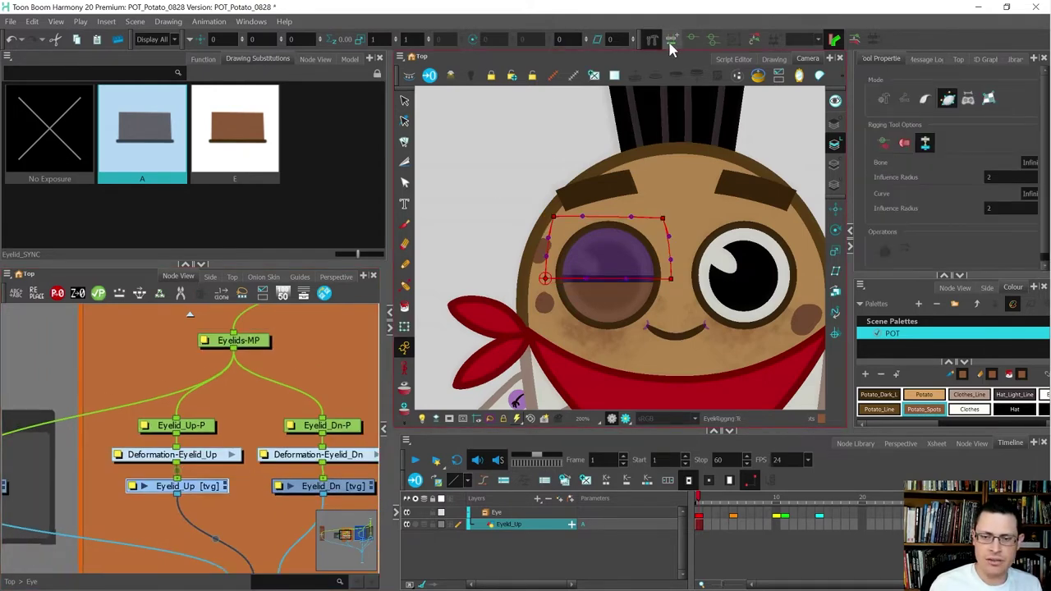
key("alt+s")
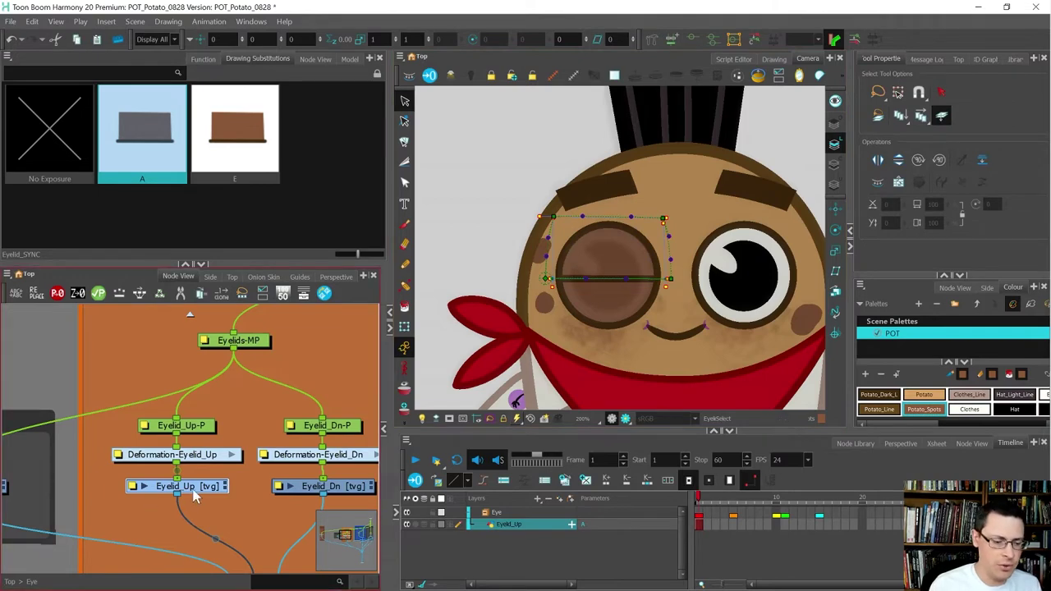
key("ctrl+a")
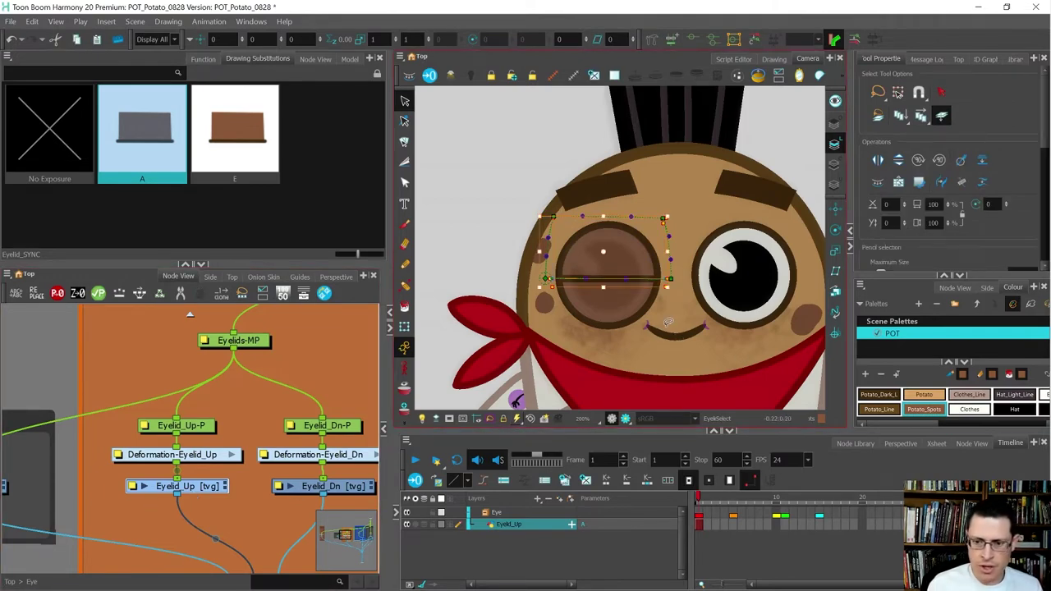
left_click(943, 115)
scroll(588, 258, "up", 1)
left_click_drag(591, 257, 602, 192)
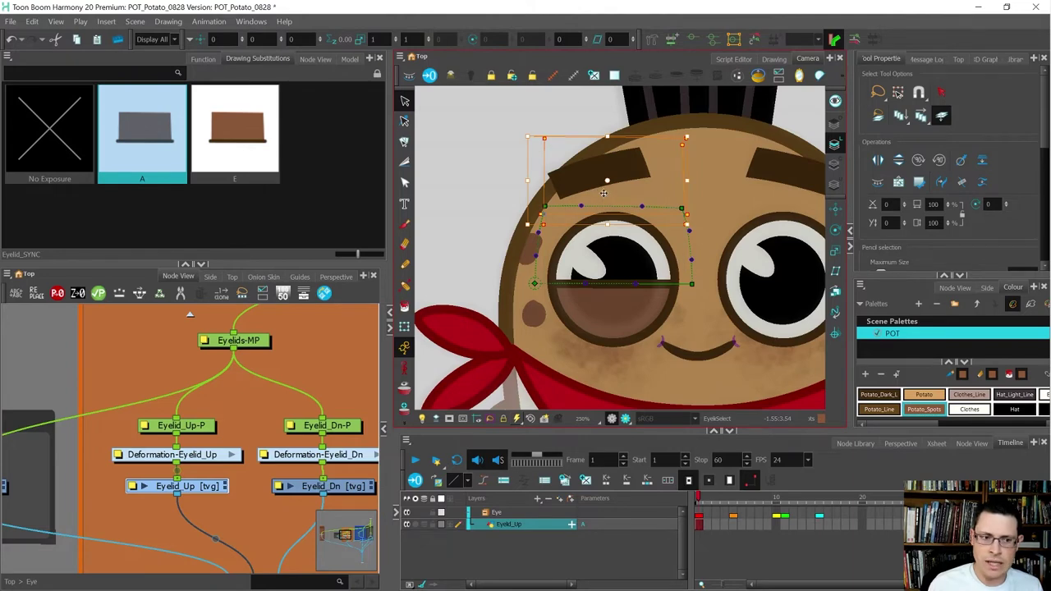
Move the artwork of the Eyelid_Dn drawing A below the eye and nudge its lash line onto the eye's lower outline
scroll(93, 413, "down", 1)
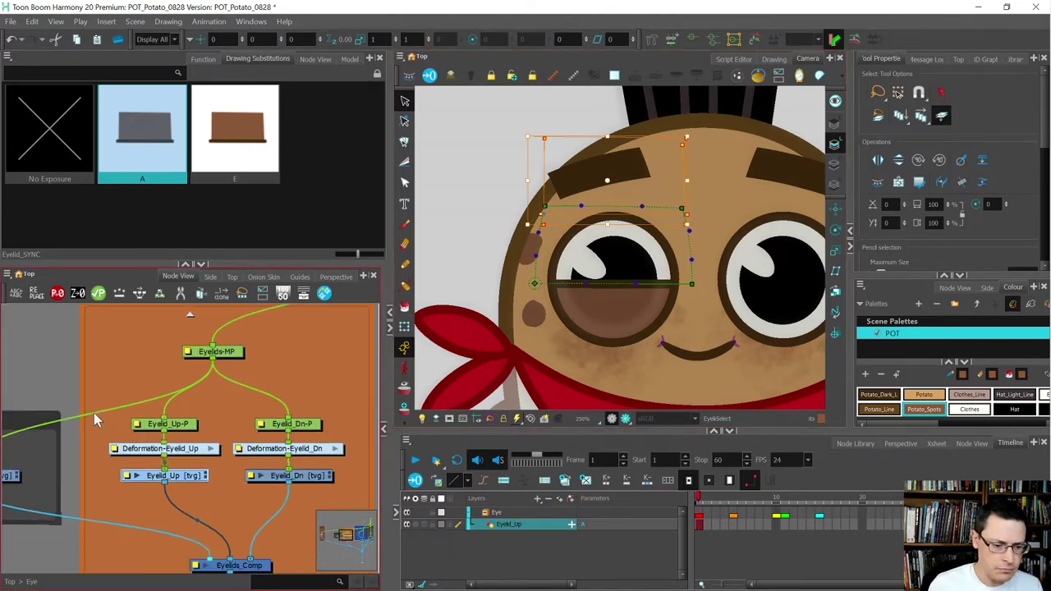
left_click(312, 476)
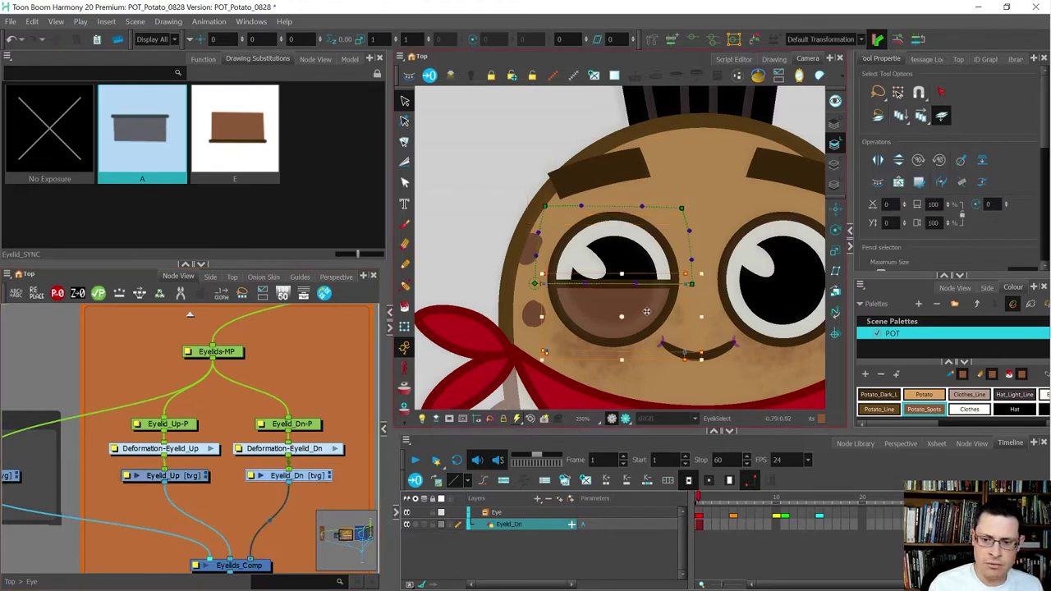
left_click_drag(614, 289, 621, 345)
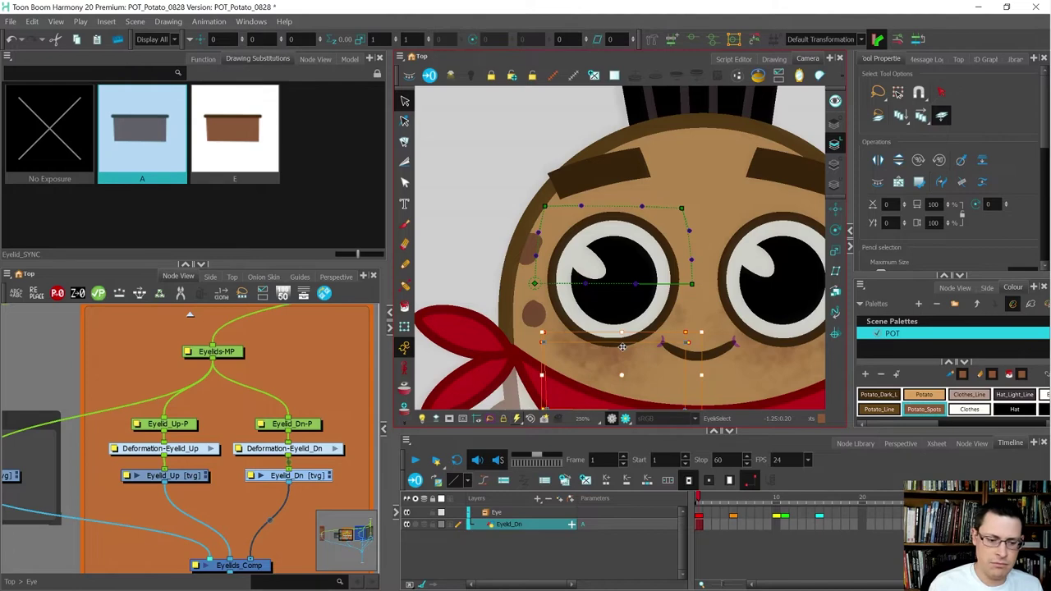
scroll(622, 346, "up", 3)
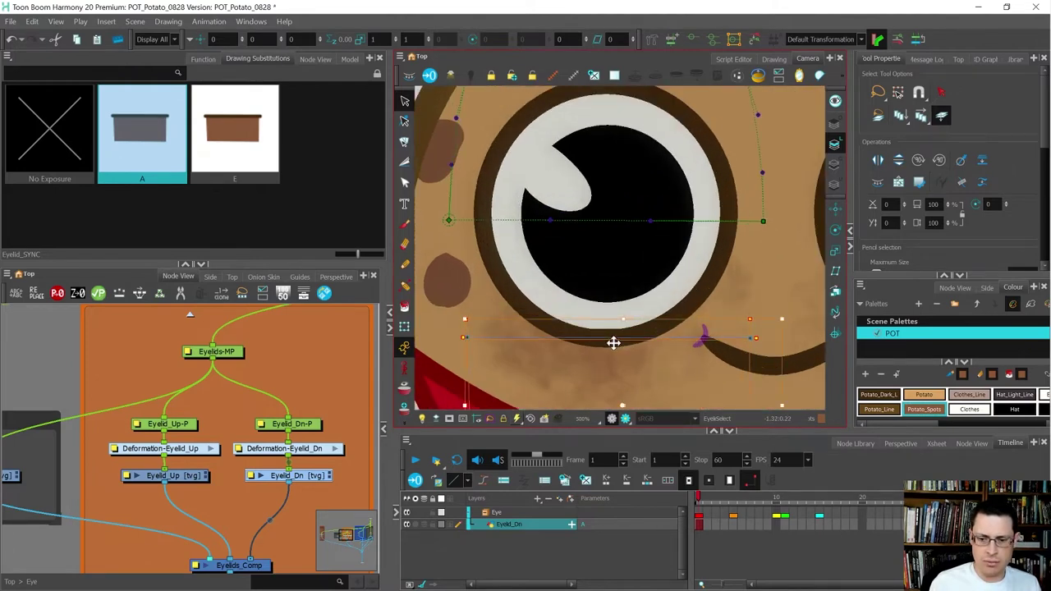
scroll(615, 342, "up", 3)
key("ctrl+z")
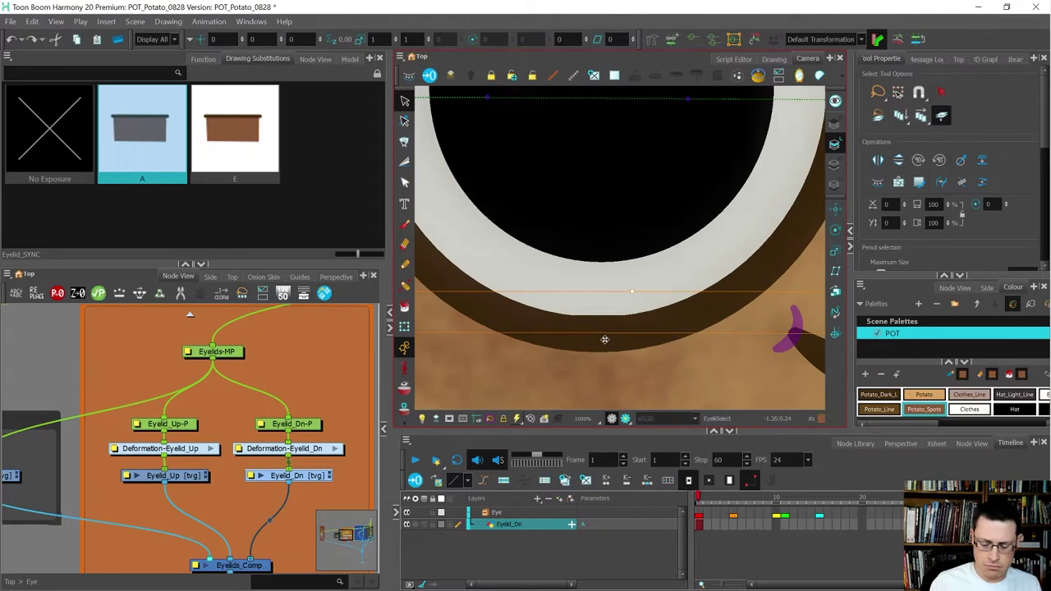
key("Down")
key("Down")
key("Up")
key("Up")
key("Down")
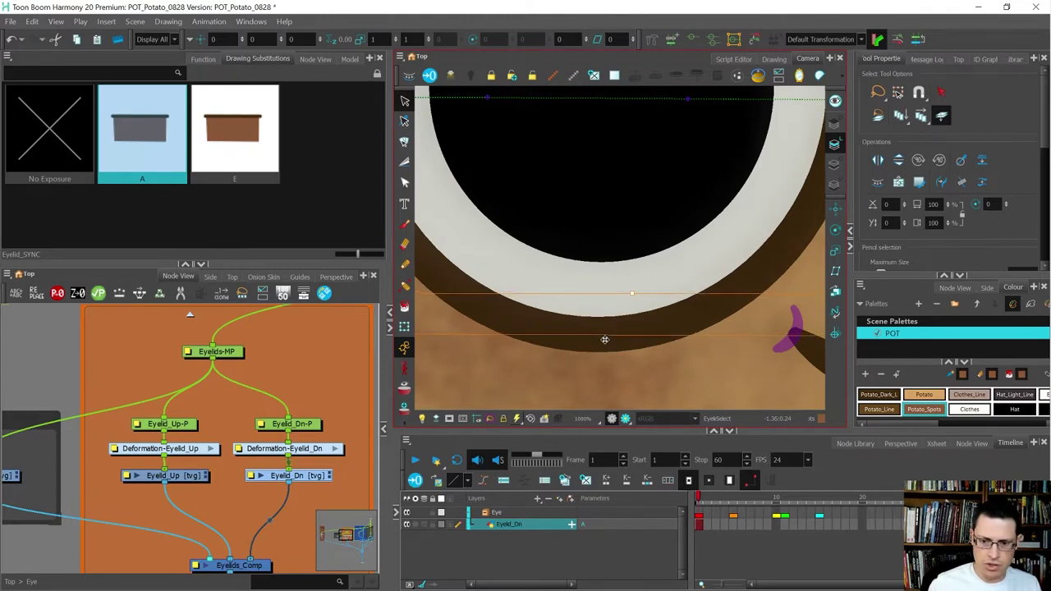
Flip between the eyelid drawing substitutions on frame 1 to compare the open and closed versions
scroll(604, 339, "down", 5)
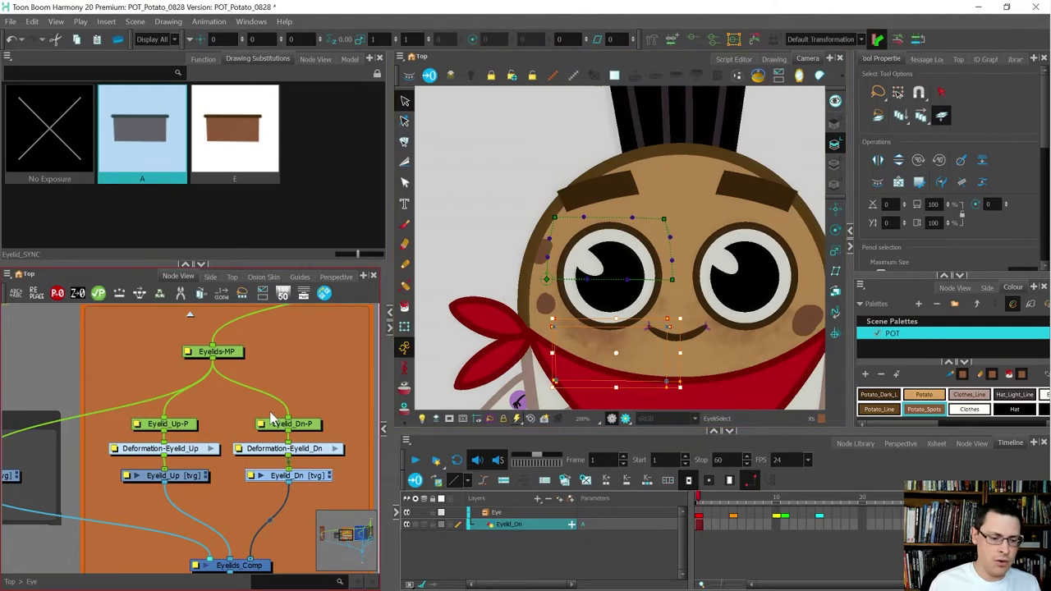
scroll(208, 406, "down", 1)
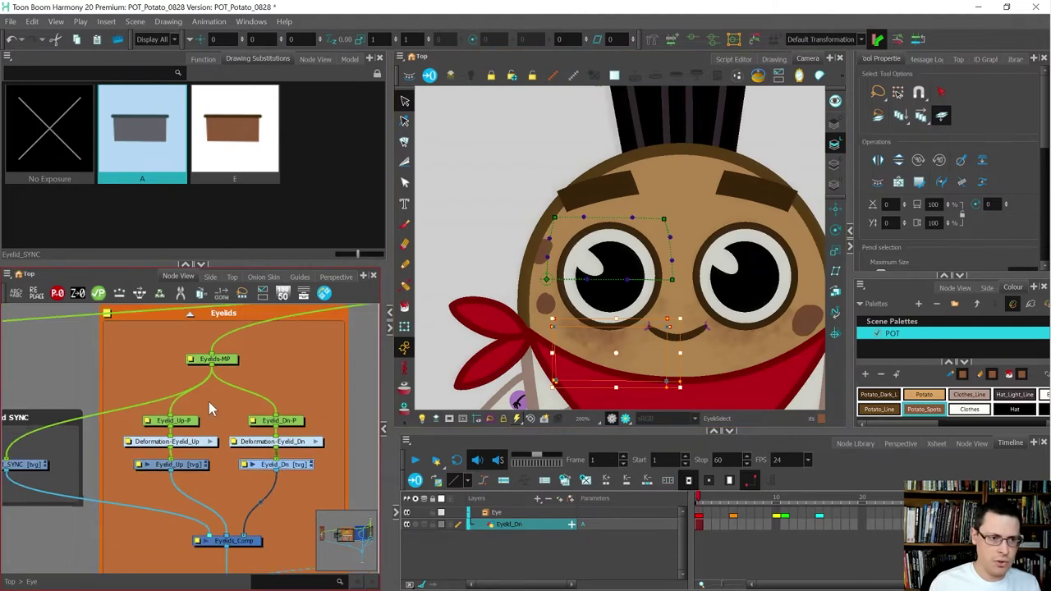
left_click(694, 522)
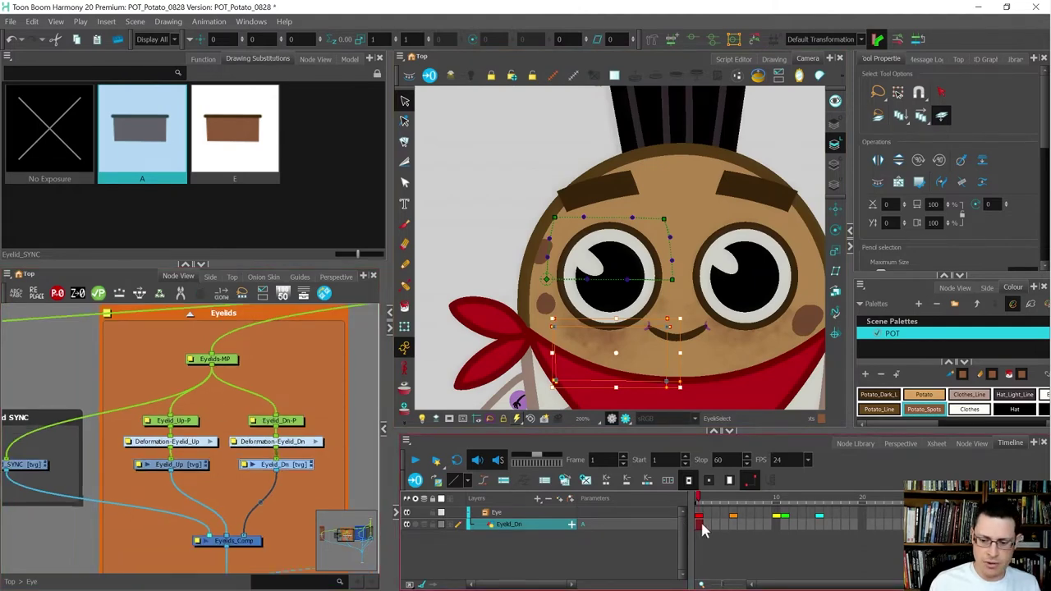
key("bracketright")
key("bracketleft")
key("bracketright")
key("bracketleft")
key("bracketright")
key("minus")
key("equal")
key("minus")
key("equal")
key("minus")
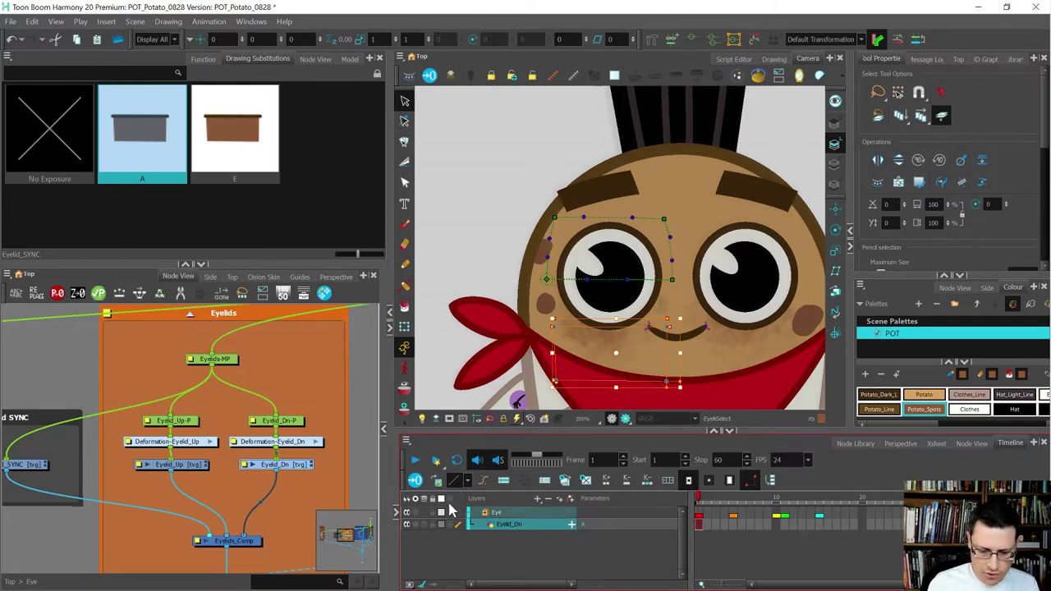
Show all layers in Normal View Mode, collapse PTO_Scene-P with its frame 1 keyframe selected, and save the scene
left_click(410, 584)
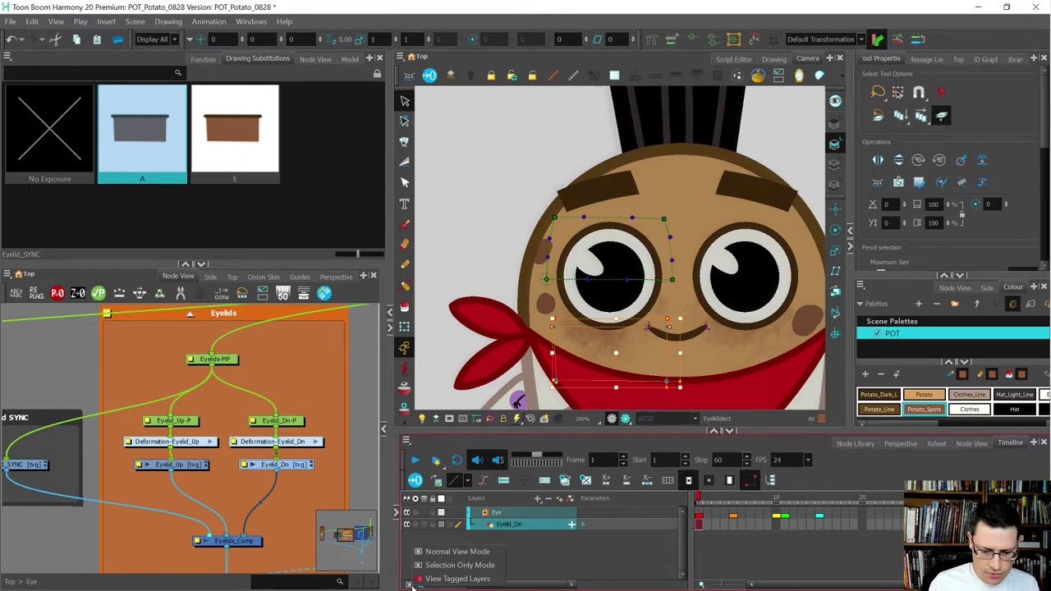
left_click(444, 551)
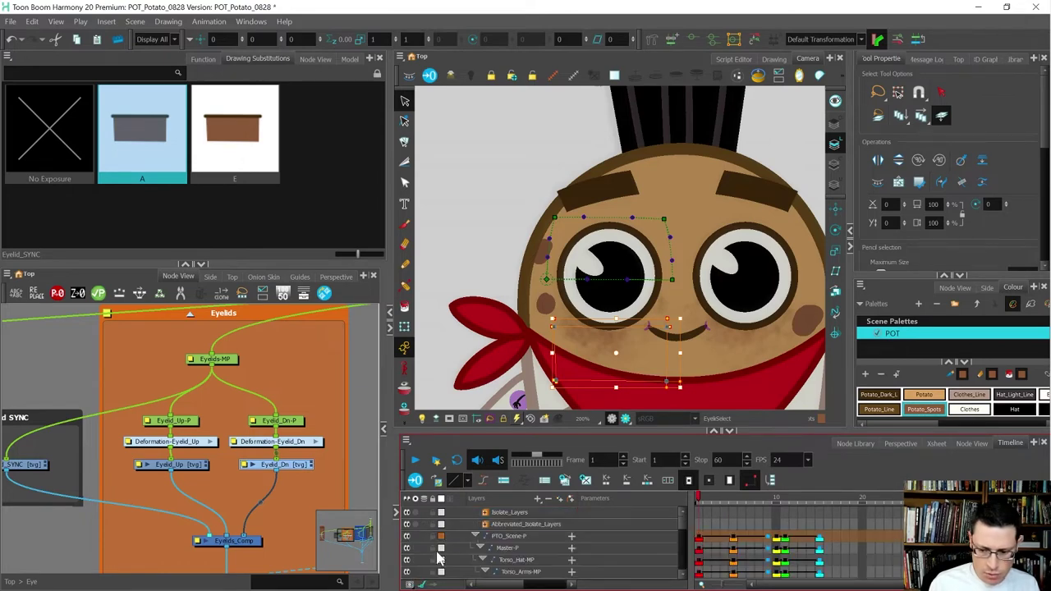
double_click(702, 540)
key("ctrl+s")
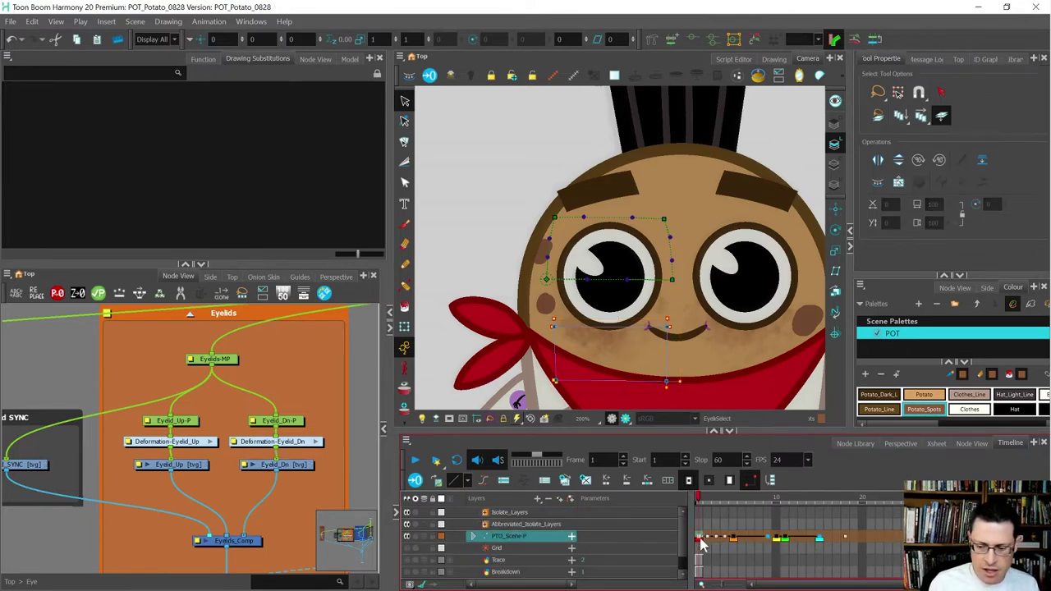
Paste the character's frame 1 pose on PTO_Scene-P onto consecutive frames from 32 to 36
key("1")
key("1")
key("1")
scroll(702, 545, "up", 3)
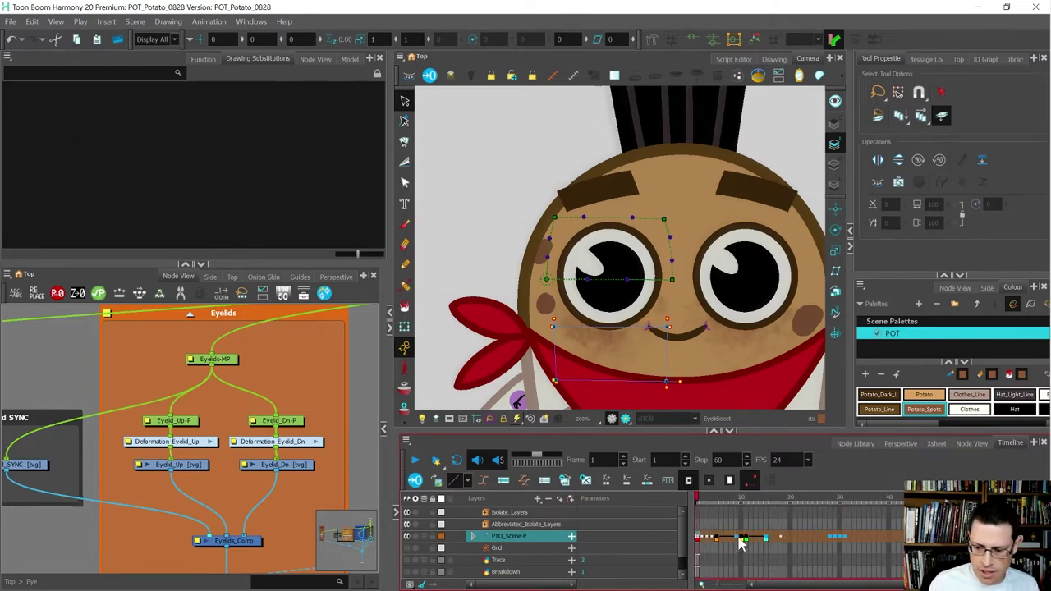
left_click(854, 536)
key("ctrl+v")
left_click(860, 538)
key("ctrl+v")
left_click(865, 538)
key("ctrl+v")
left_click_drag(872, 544, 877, 543)
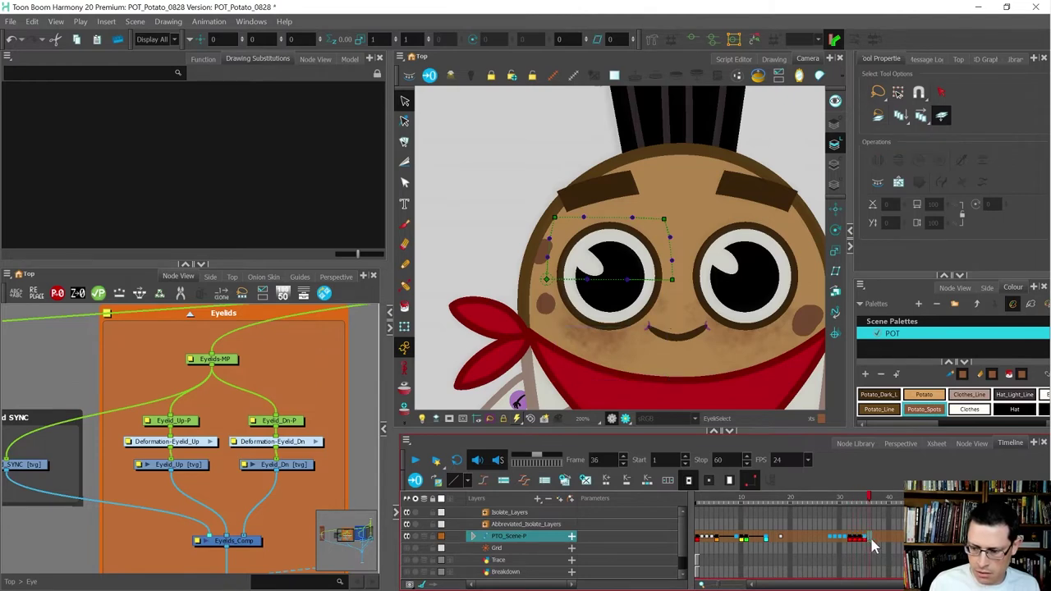
Check the pasted poses on frames 32 and 35 and switch to the Transform tool
left_click(851, 537)
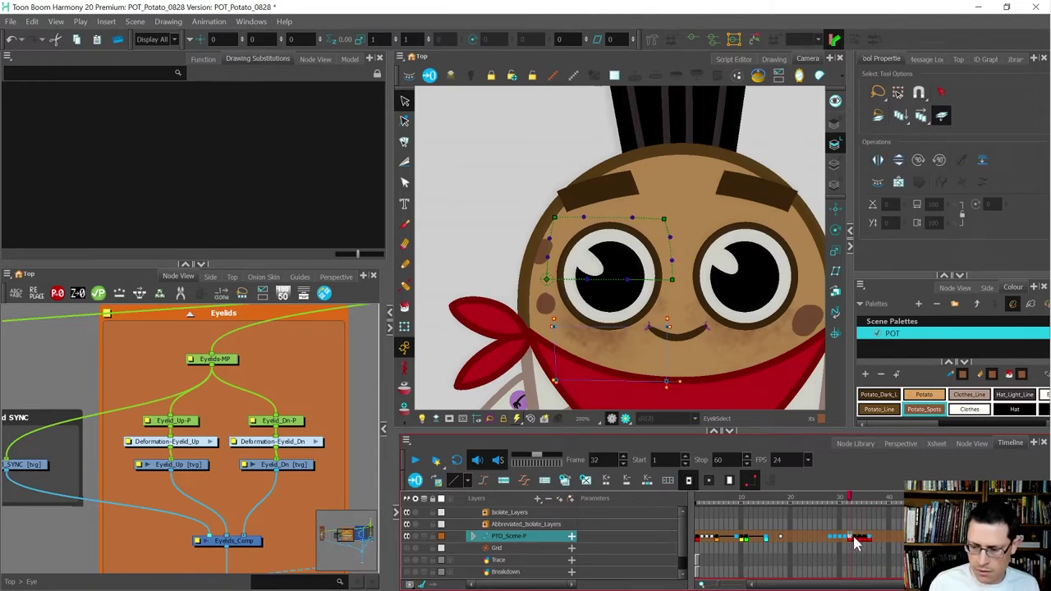
left_click(864, 537)
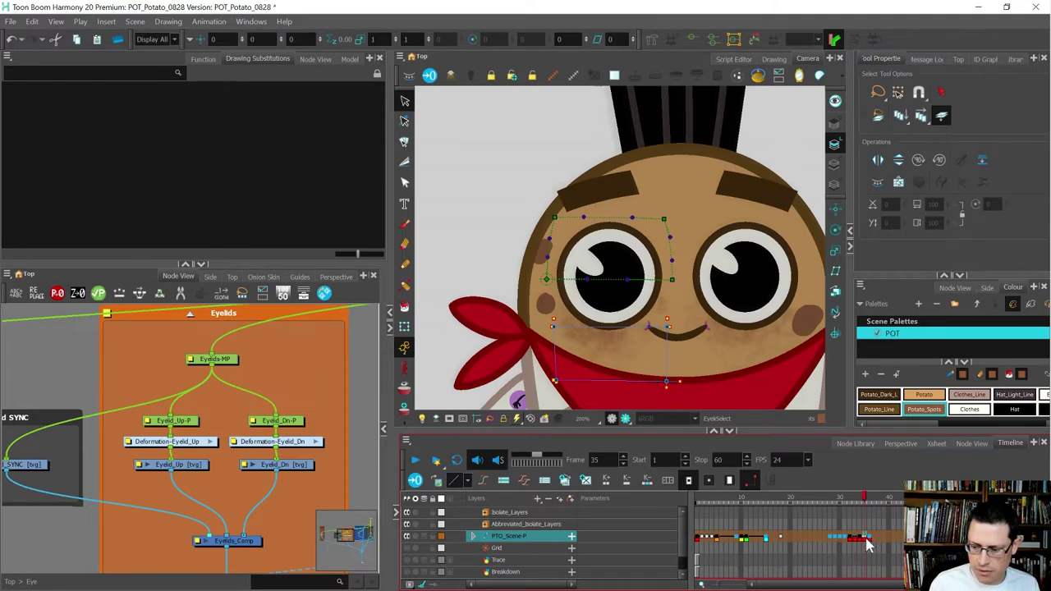
left_click(850, 537)
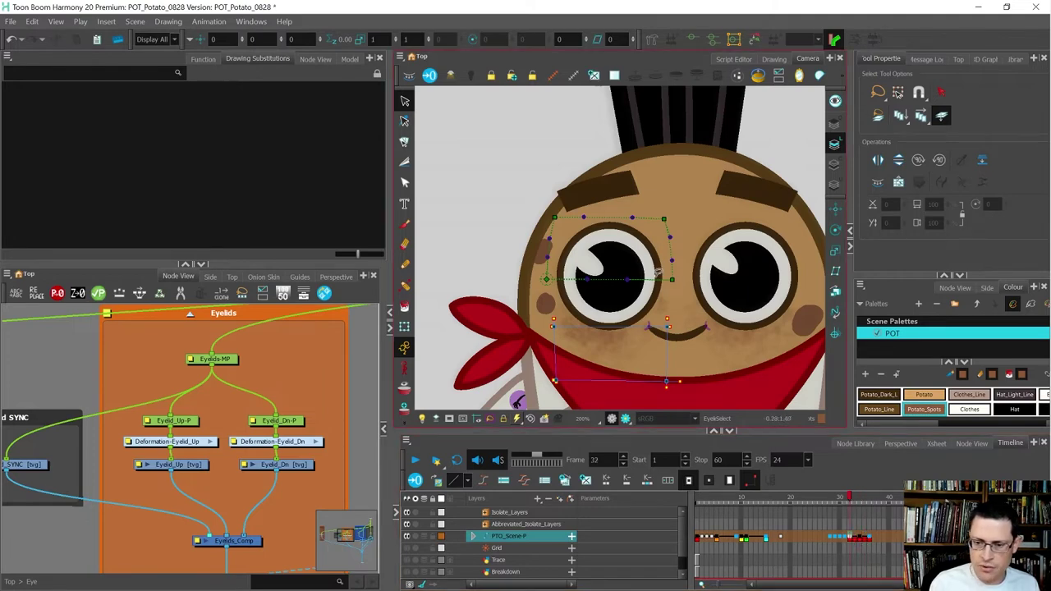
key("shift+t")
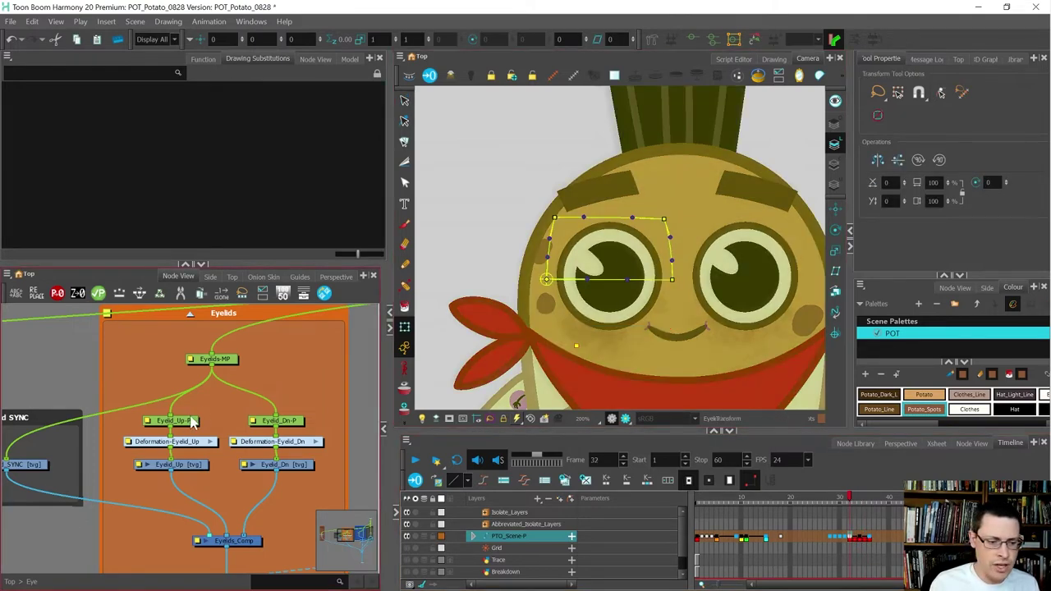
left_click(212, 402)
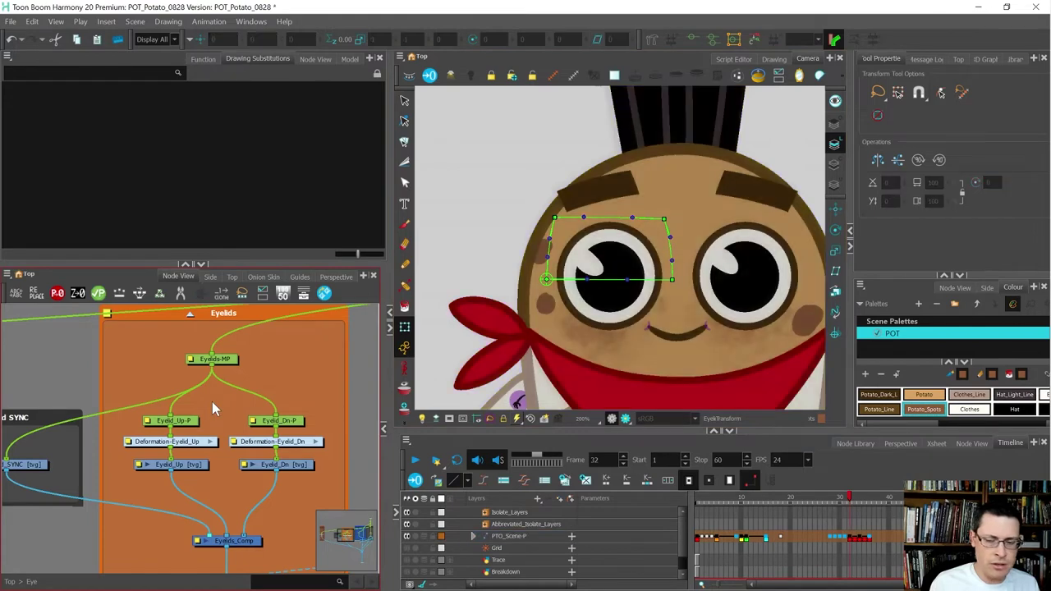
Test the synced eyelid on frame 36 by switching between drawings A and E, ending on E
left_click(870, 541)
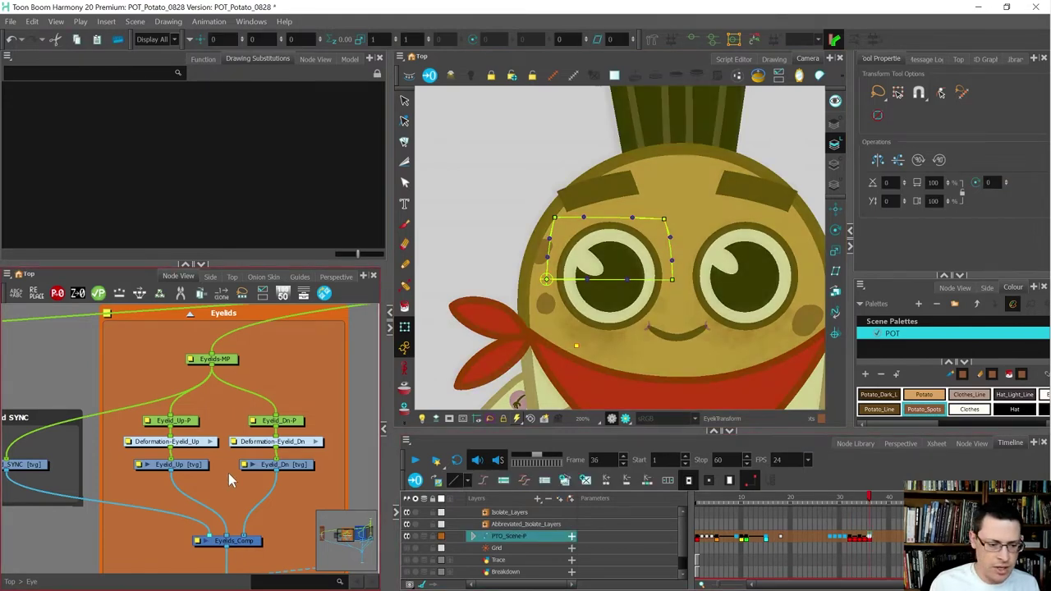
left_click(621, 209)
key("bracketright")
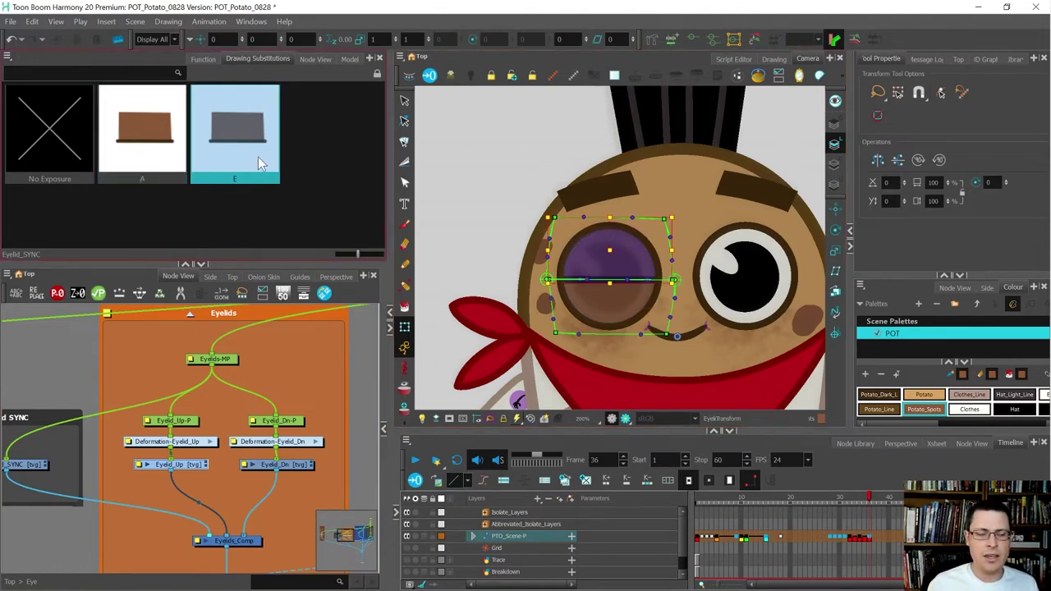
left_click(174, 153)
left_click(222, 129)
left_click(141, 136)
left_click(239, 146)
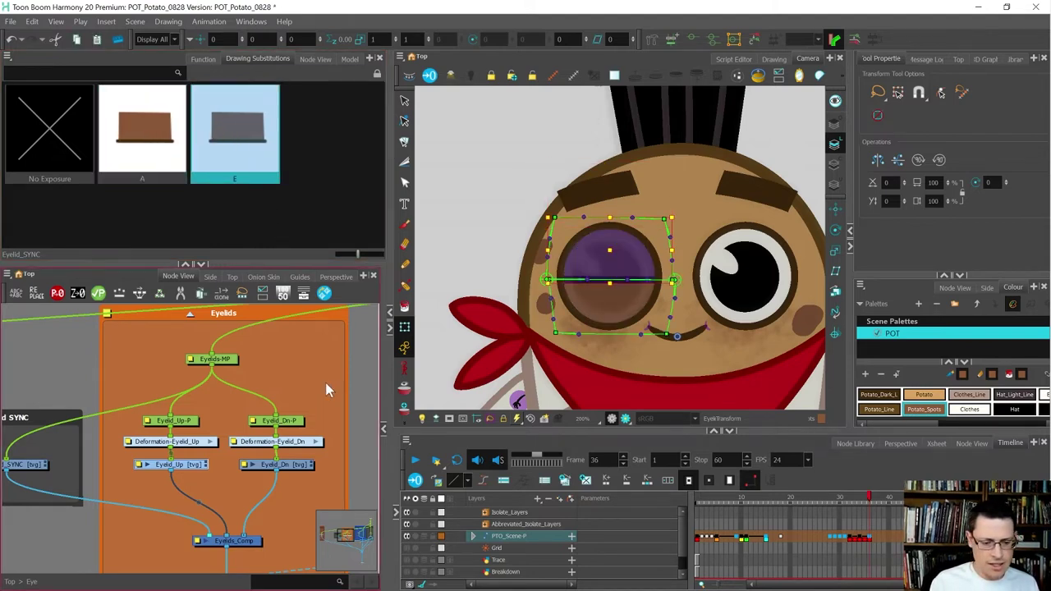
Remove the extra pasted poses on frames 35 and 36 of PTO_Scene-P and go to frame 33
left_click(871, 545)
left_click(864, 542)
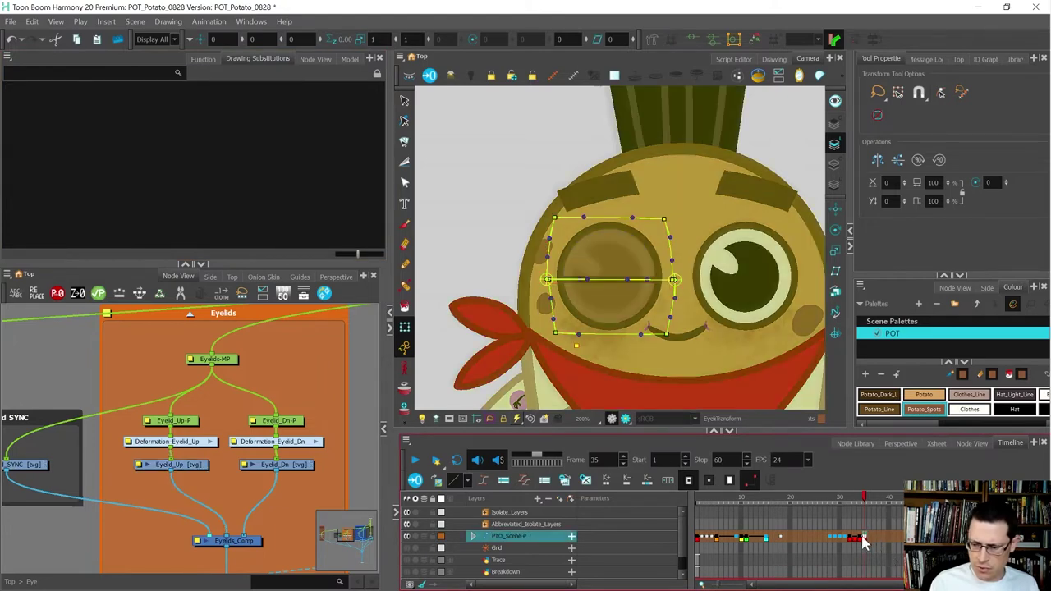
left_click(860, 539)
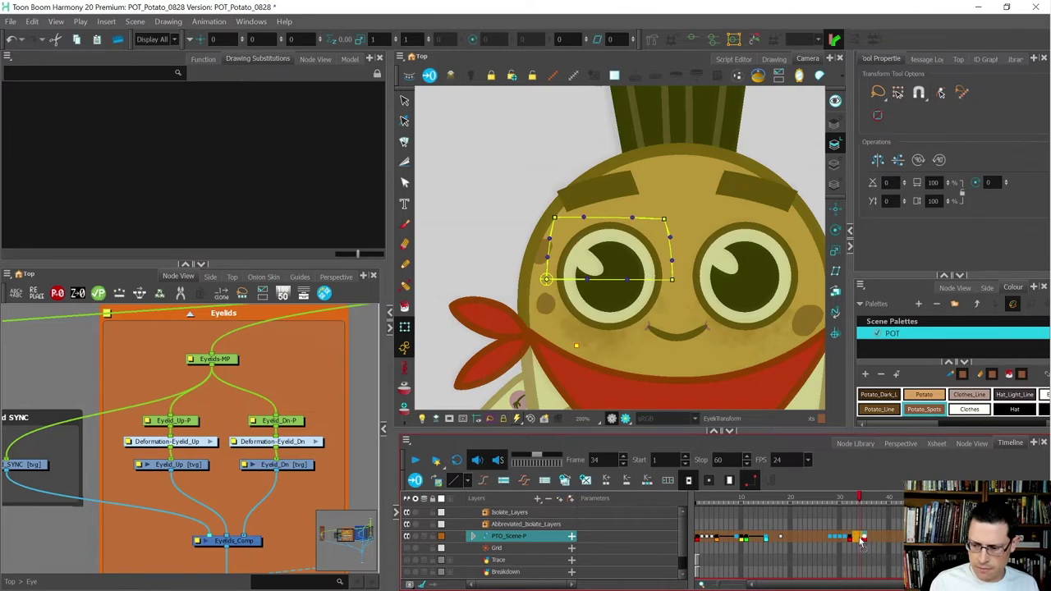
left_click(858, 541)
left_click(854, 542)
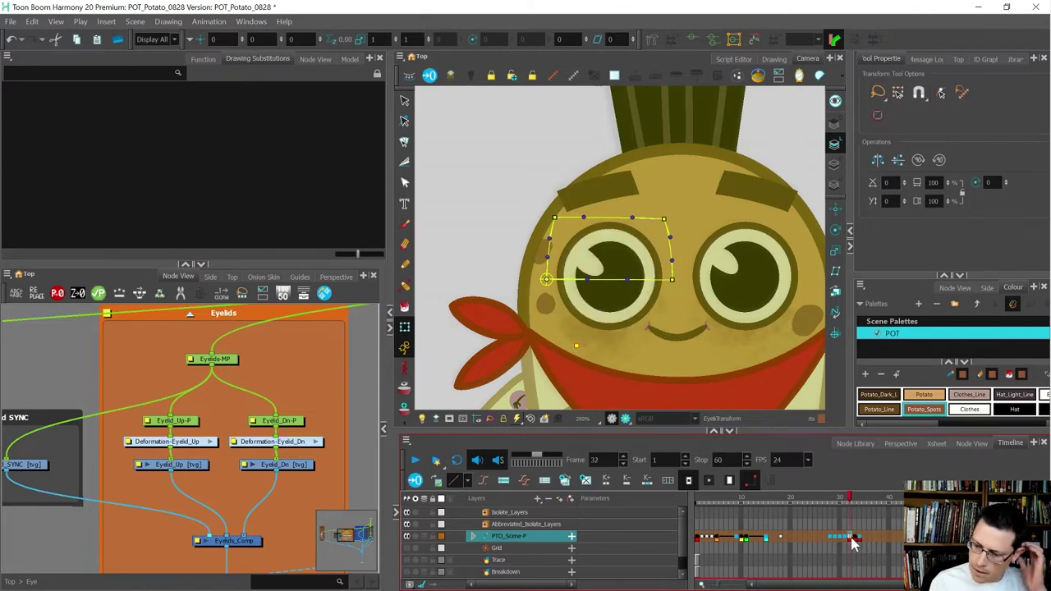
left_click(856, 544)
Limit the timeline to tagged layers and tag the Eyelid_Up, Eyelid_Dn and Eyelid_SYNC drawings for it
left_click(233, 555)
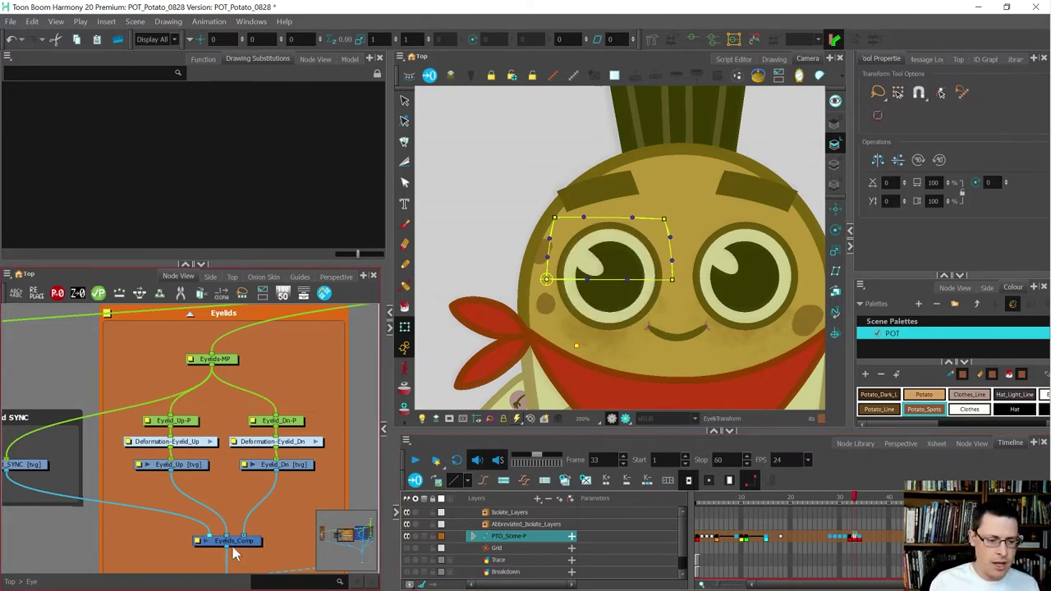
left_click(197, 474)
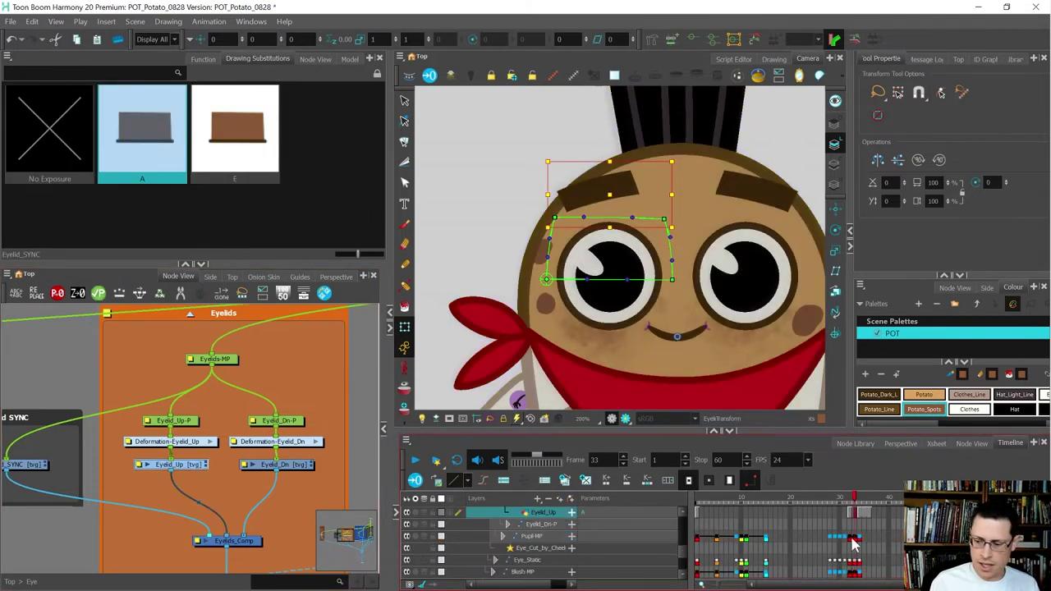
key("2")
key("2")
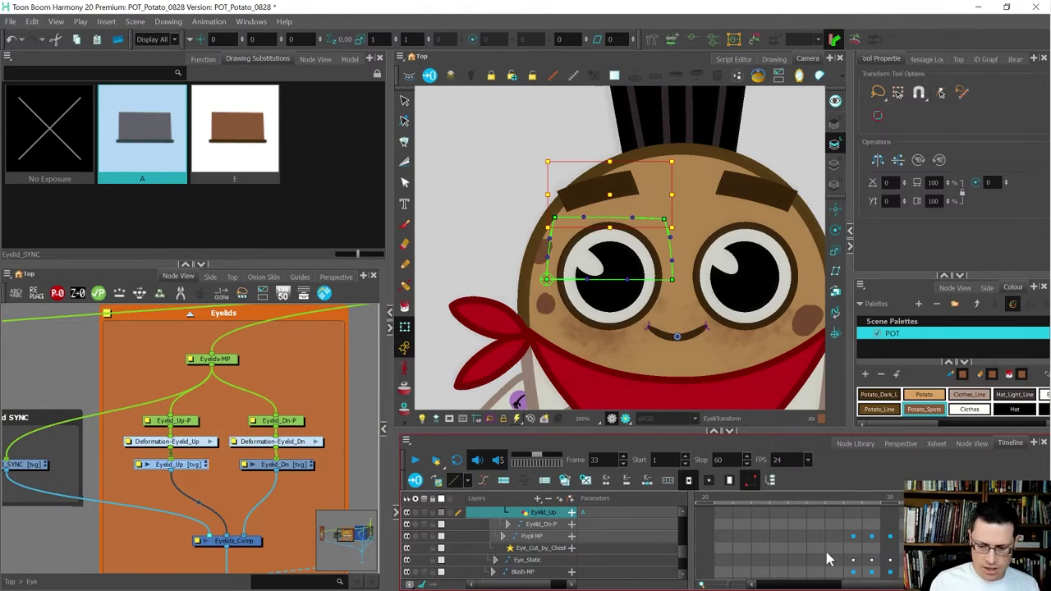
left_click_drag(302, 492, 16, 460)
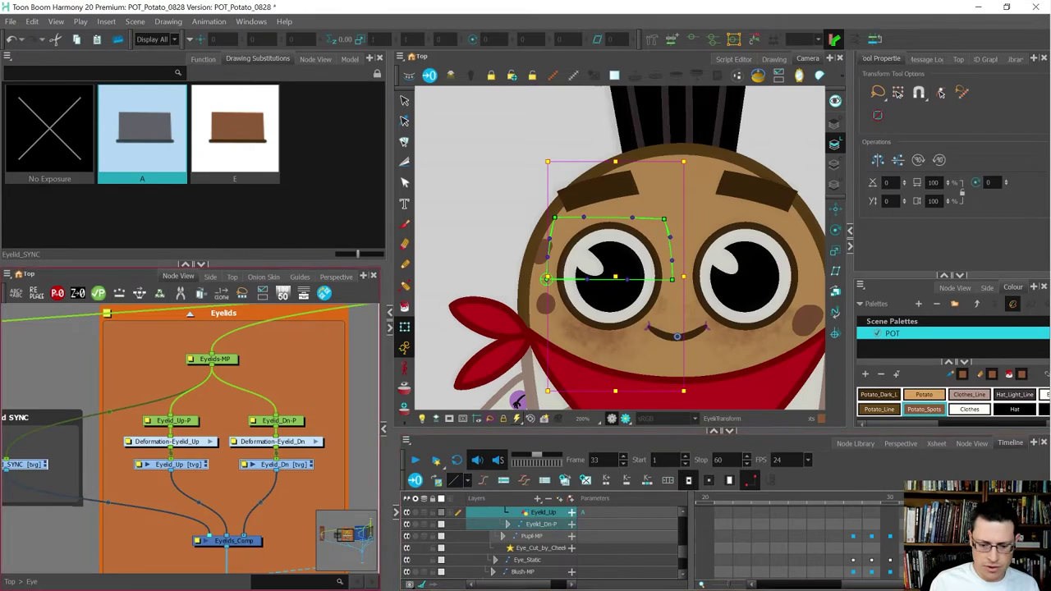
left_click(411, 584)
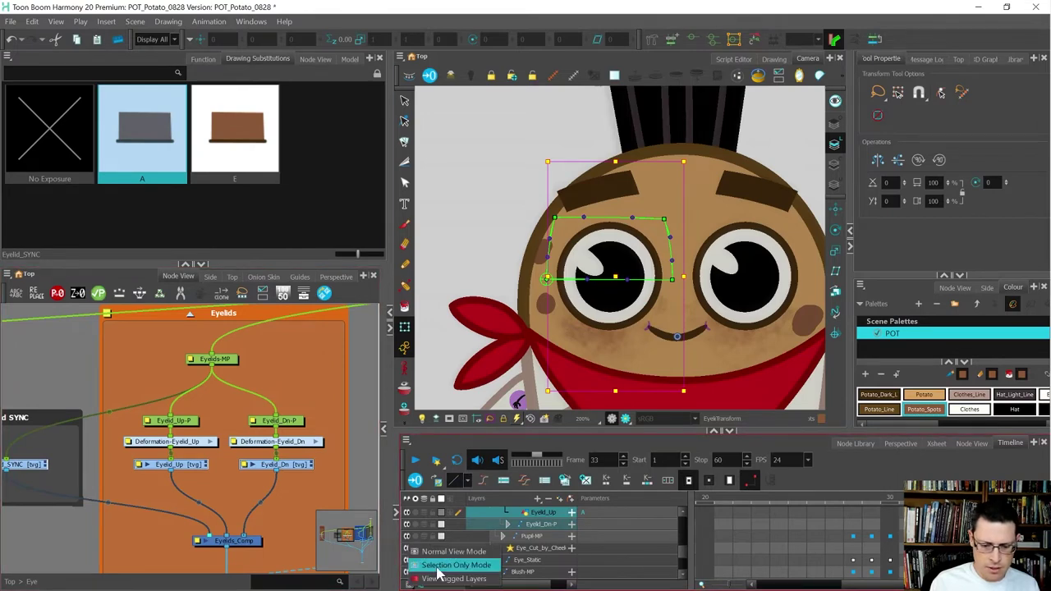
left_click(443, 567)
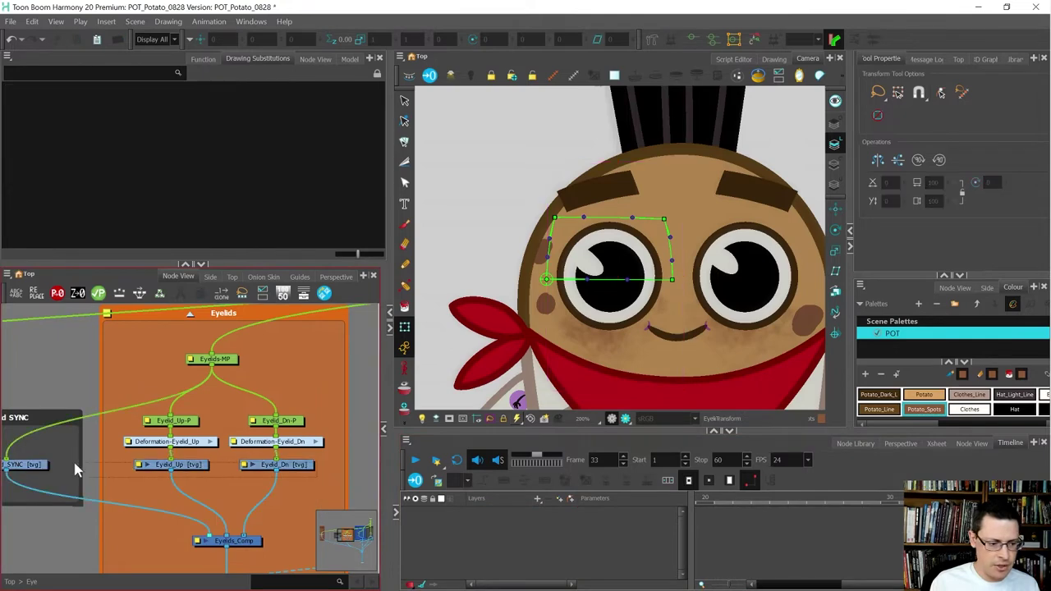
right_click(42, 467)
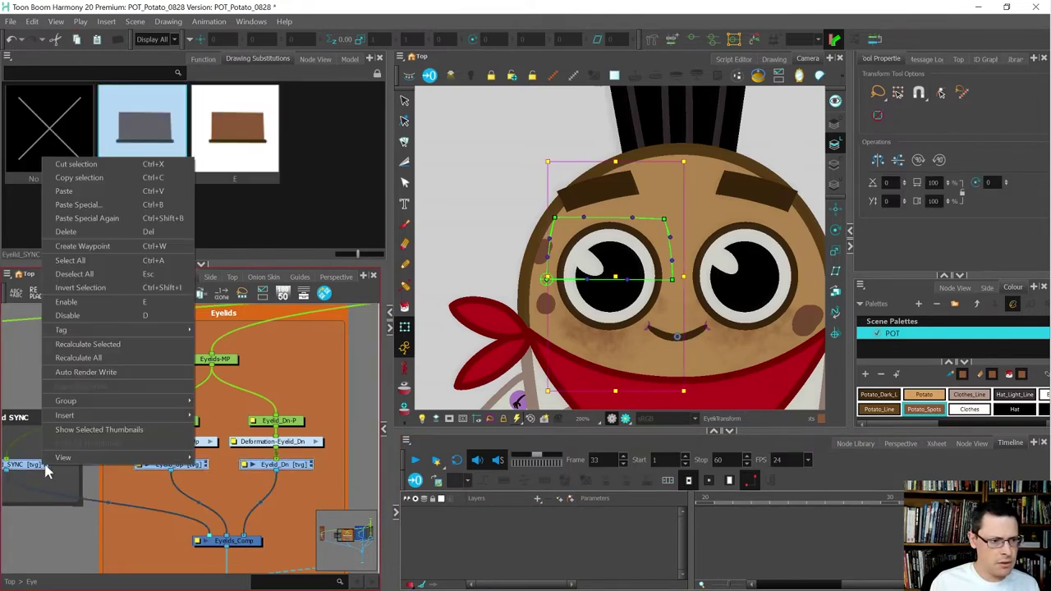
mouse_move(170, 343)
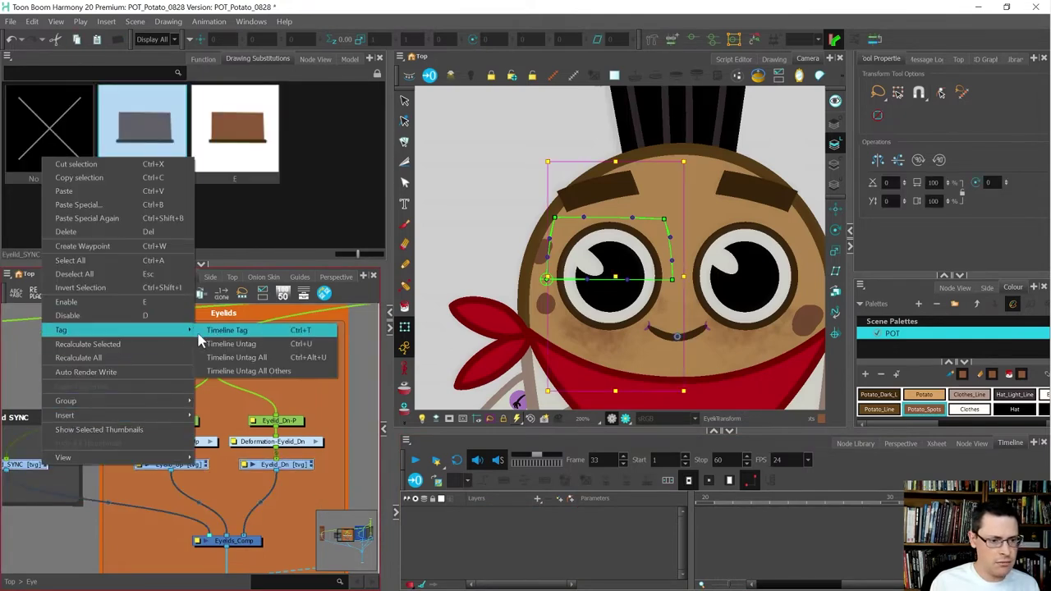
left_click(220, 331)
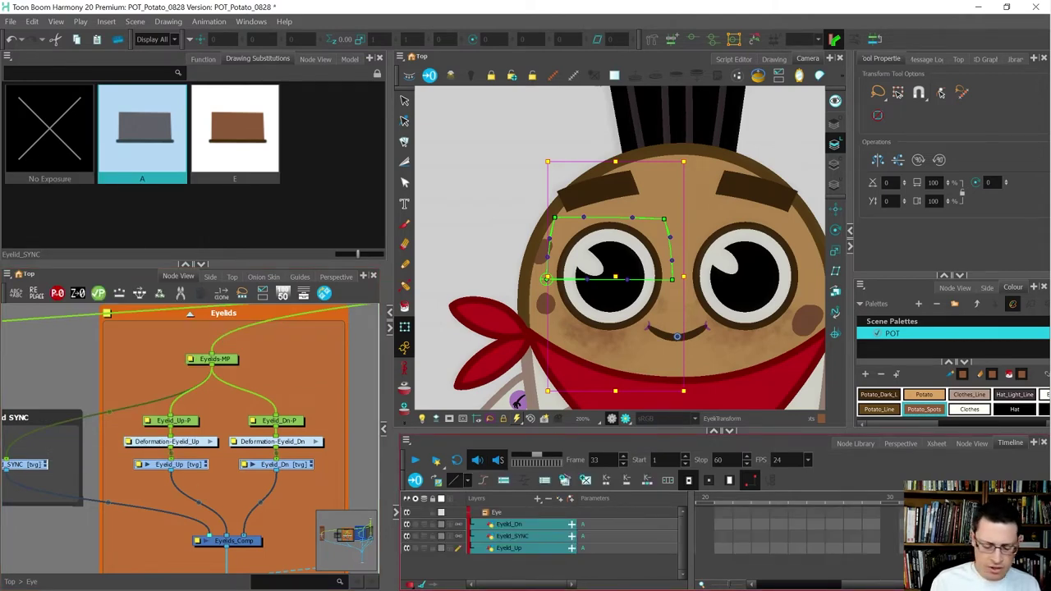
Duplicate the synced open eyelid drawing A on frame 33 and rename the copy C
key("alt+shift+d")
key("ctrl+d")
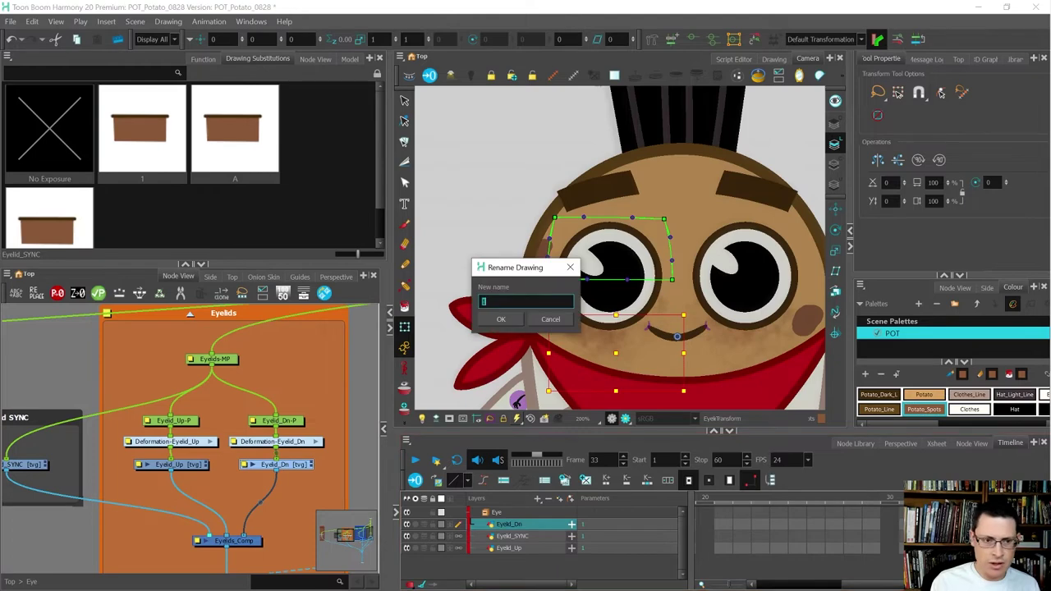
type("C")
key("Return")
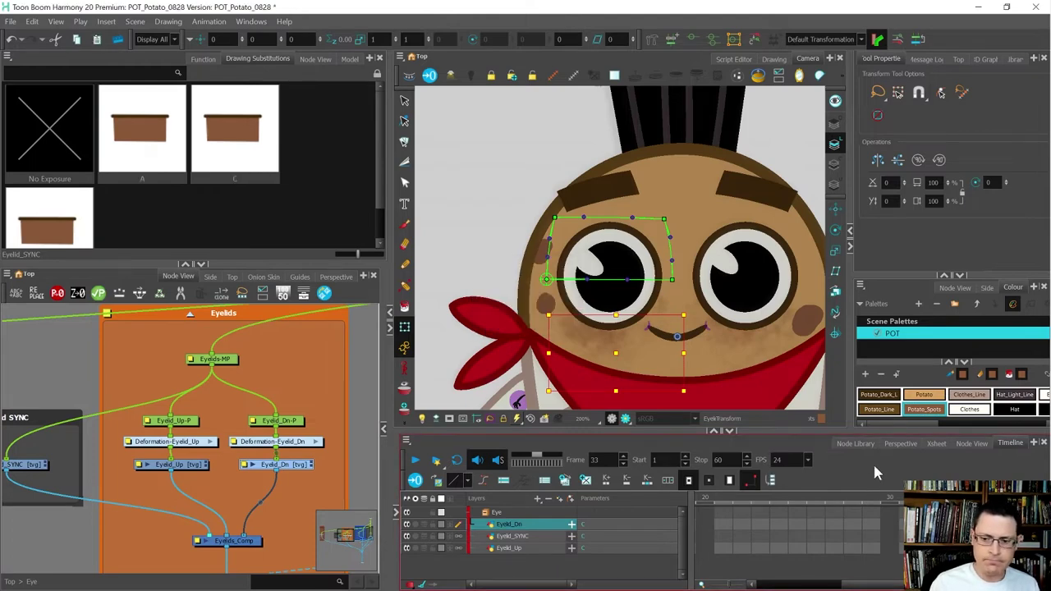
Select all artwork in Eyelid_Dn drawing C and nudge it up until it covers the lower part of the eye
key("alt+s")
left_click(577, 78)
left_click(315, 484)
left_click(297, 465)
key("ctrl+a")
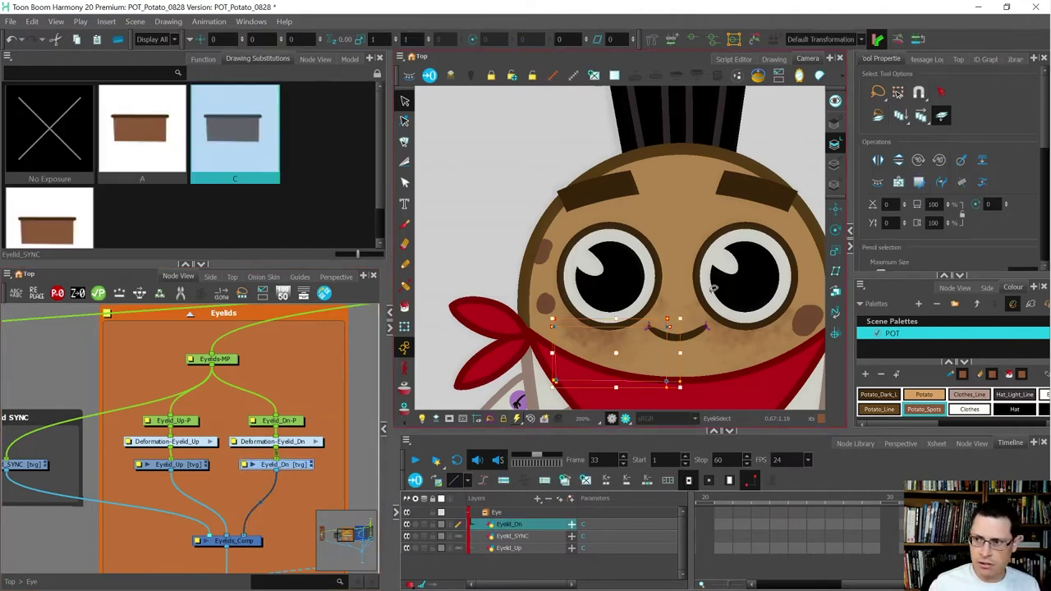
key("Up")
key("Up")
key("Up")
key("Up")
key("Up")
key("Up")
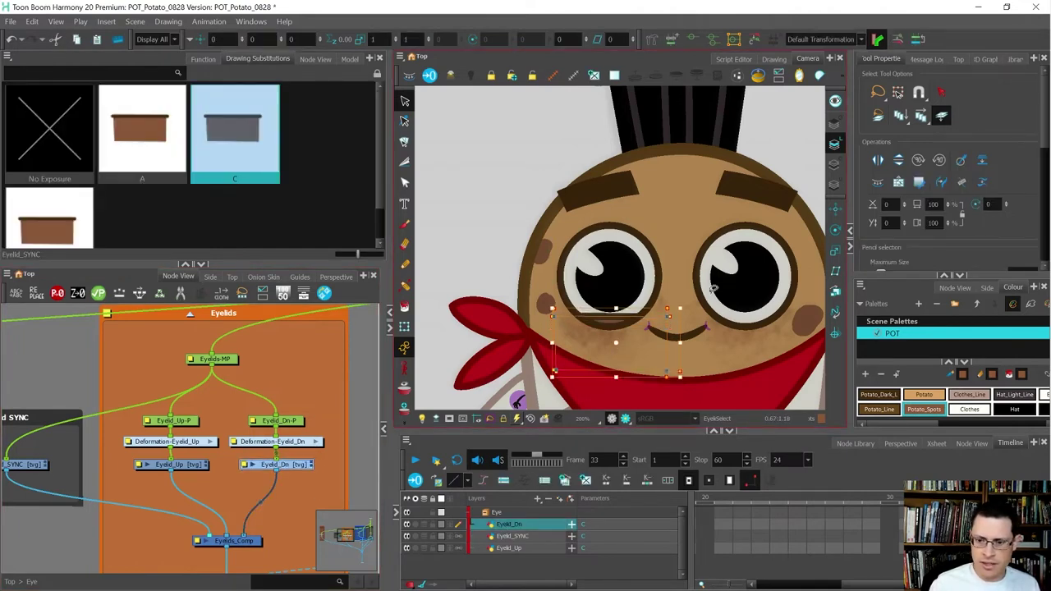
key("Up")
key("Up")
key("Up")
key("Up")
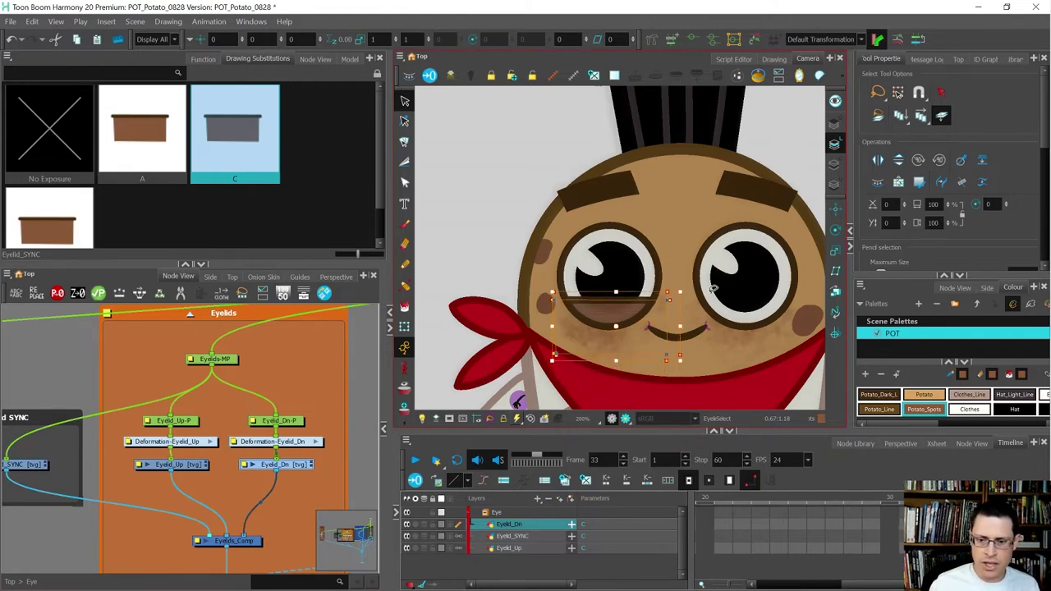
key("Up")
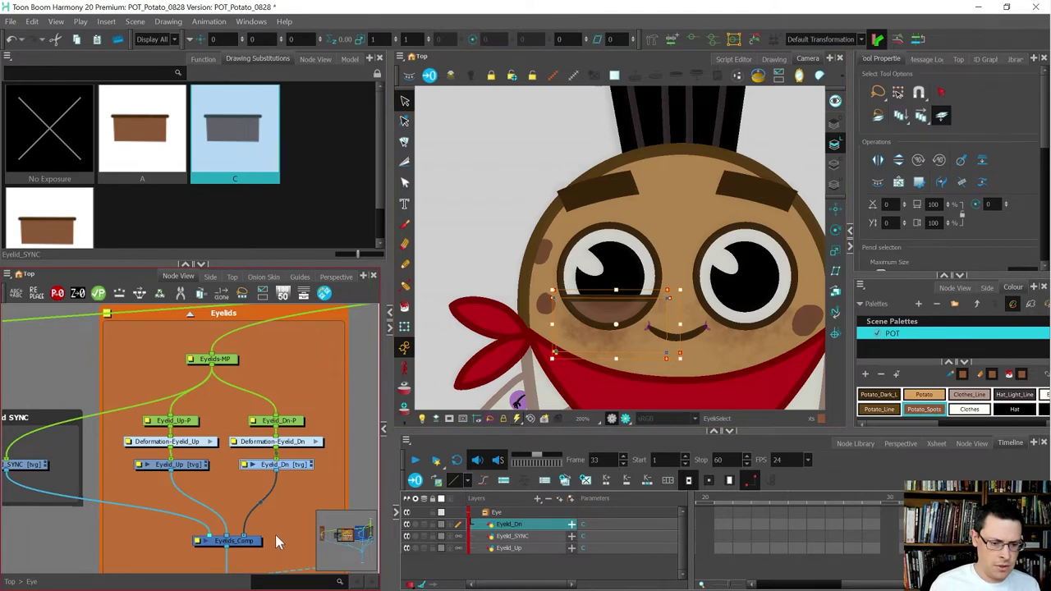
Select all artwork in Eyelid_Up drawing C and nudge it down over the upper part of the eye
left_click(173, 465)
key("ctrl+a")
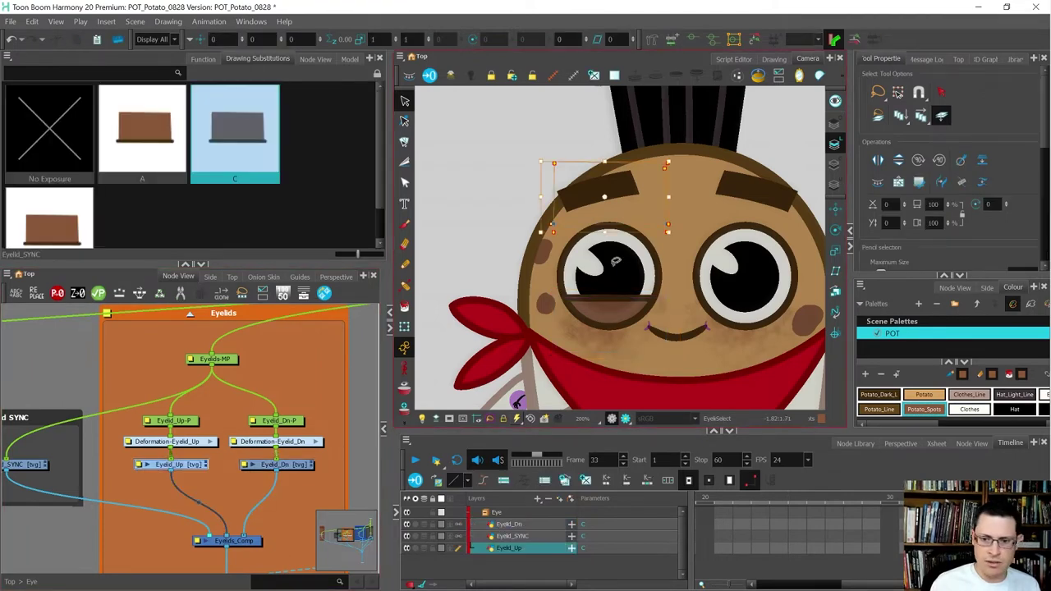
key("Down")
key("Down")
key("Down")
key("Down")
key("Down")
key("Down")
key("Down")
key("Down")
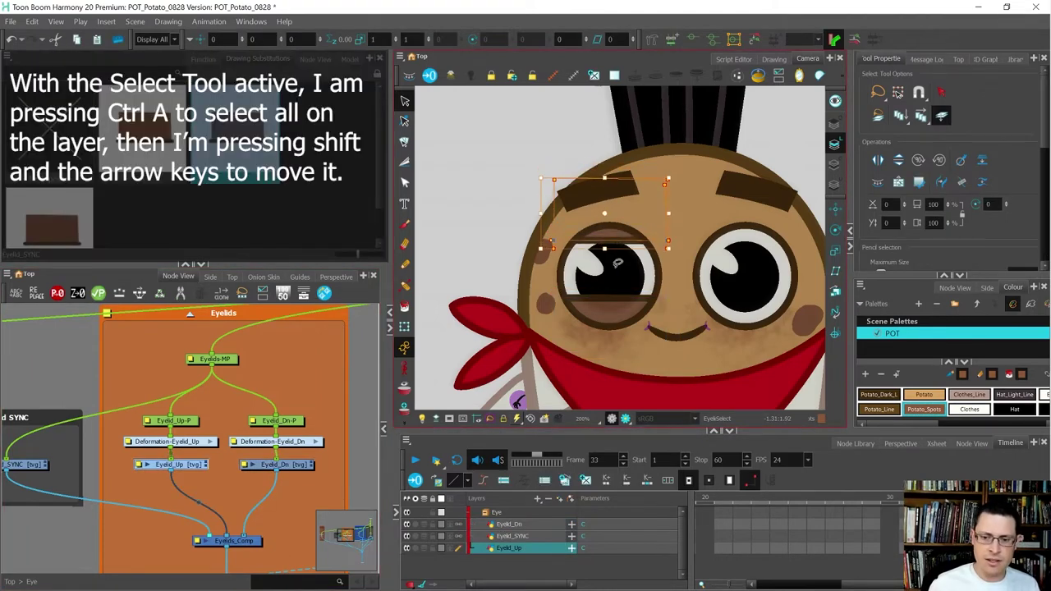
key("Down")
key("Down")
key("Down")
key("shift+Down")
Flip back and forth through the frames around 33 to check the half-closed drawing between the open and closed eyelids
key("comma")
key("period")
key("period")
key("comma")
key("comma")
key("period")
key("comma")
key("period")
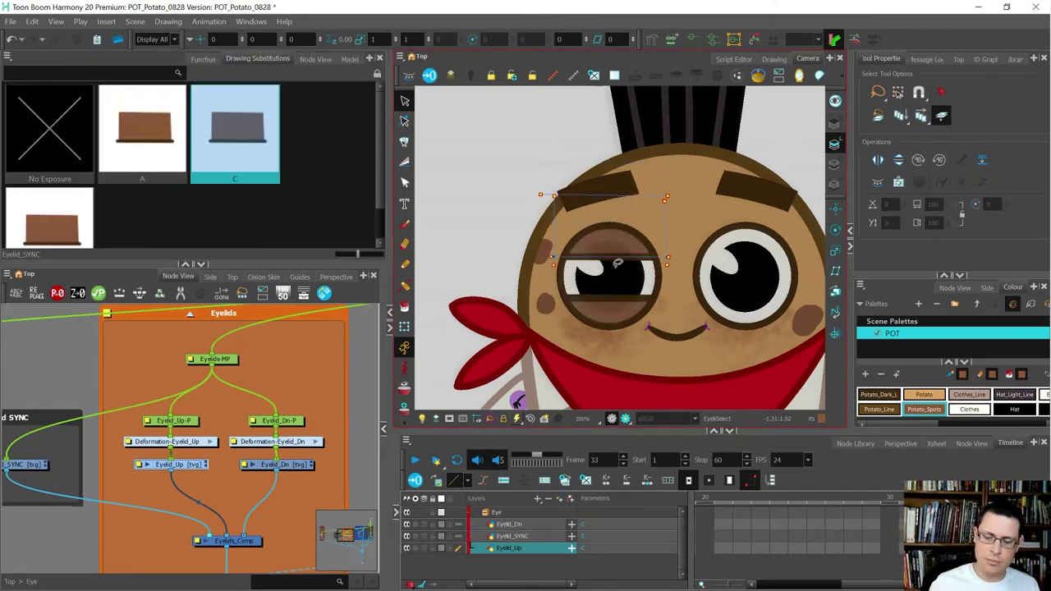
key("comma")
key("period")
key("period")
key("comma")
key("comma")
key("period")
key("period")
key("comma")
key("comma")
key("period")
key("period")
key("comma")
key("comma")
key("period")
key("comma")
key("period")
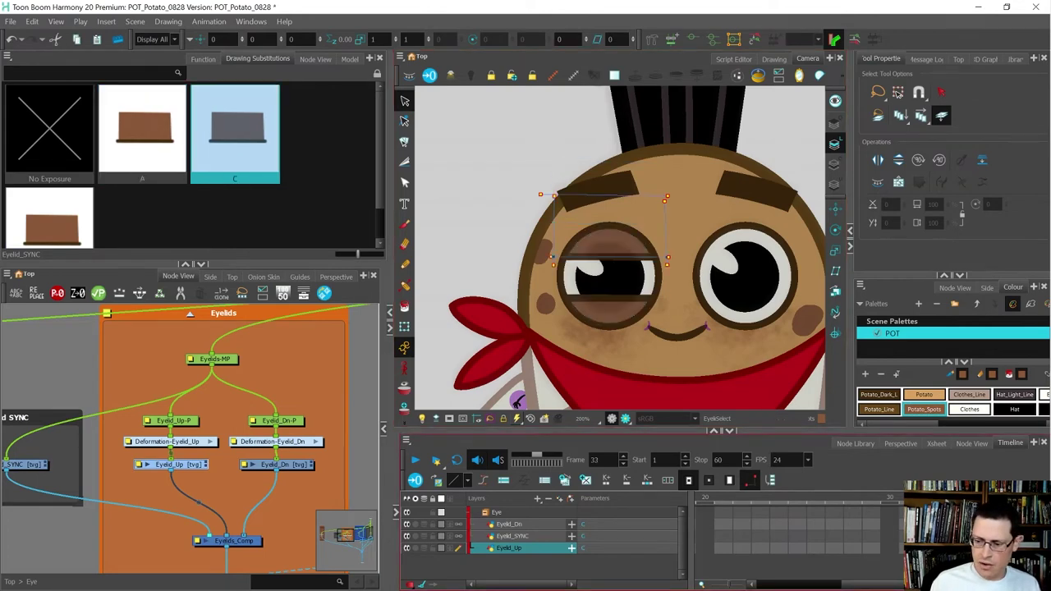
Return the timeline to its full layer list, collapse PTO_Scene-P, and compare the poses on frames 32 and 33
left_click(509, 524)
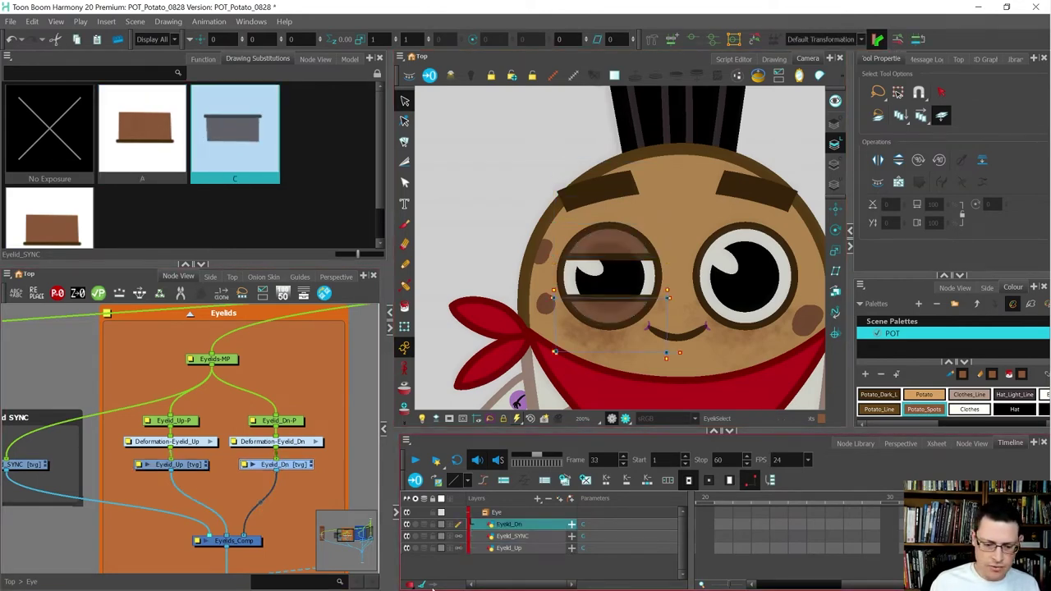
scroll(456, 558, "up", 10)
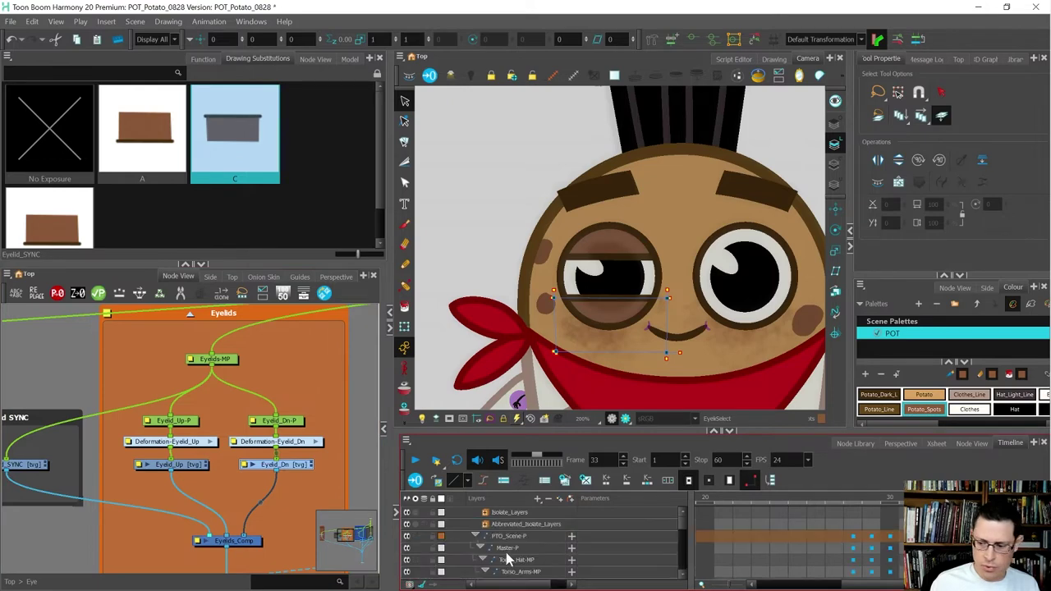
left_click(474, 537)
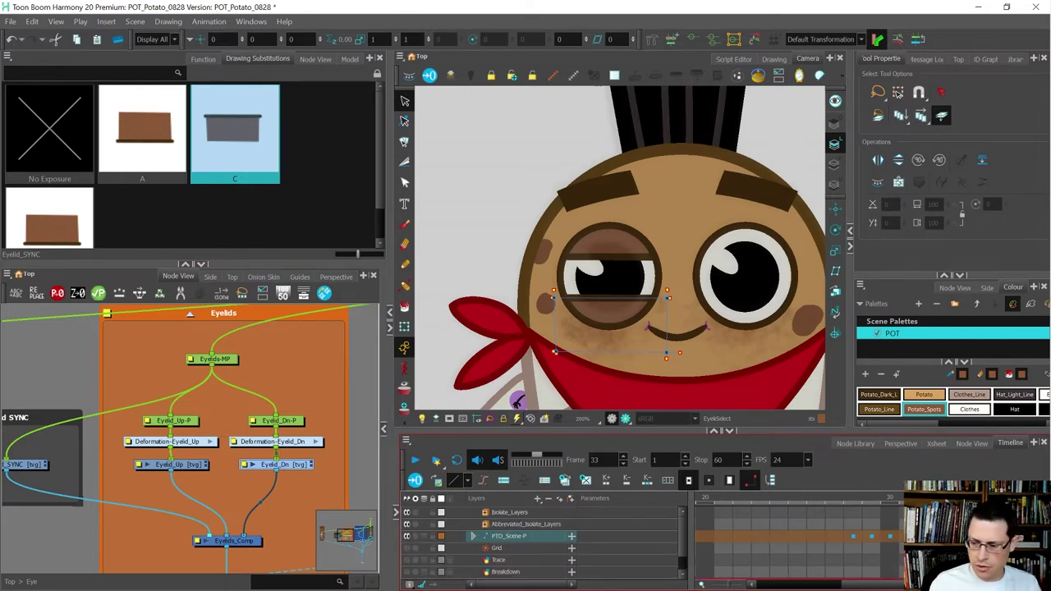
key("comma")
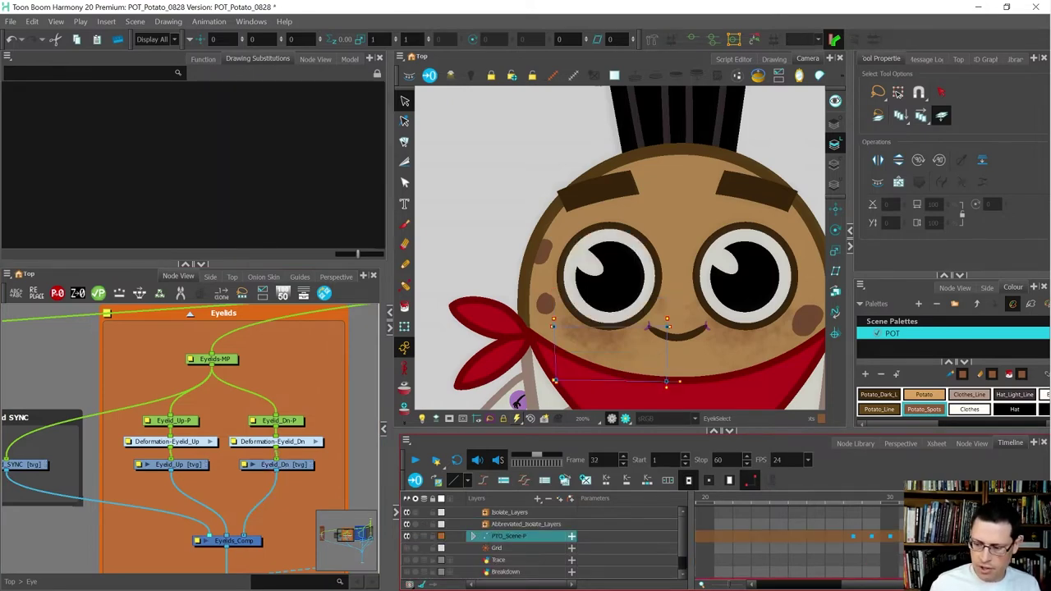
key("period")
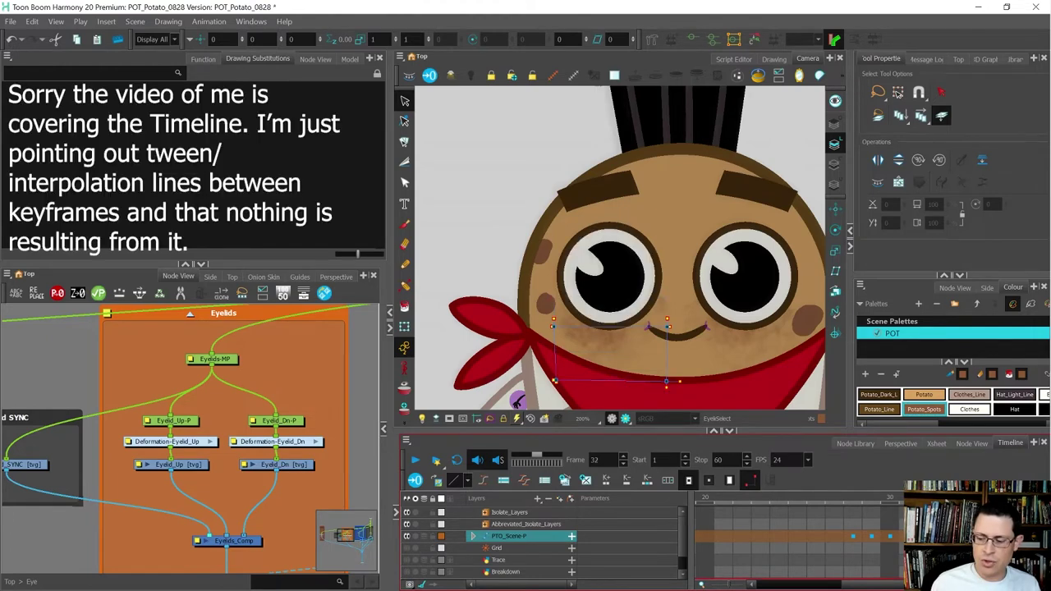
Arrange the PTO_Scene-P poses so the open eyelids fall on frame 33 and the half-closed eyelids on frame 34
key("period")
key("period")
key("period")
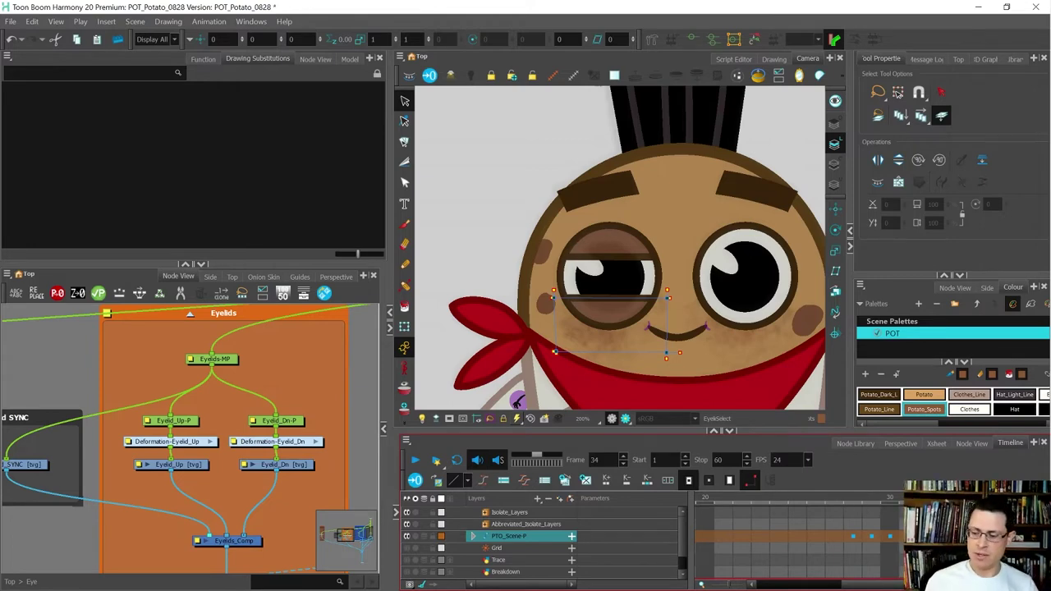
key("comma")
key("comma")
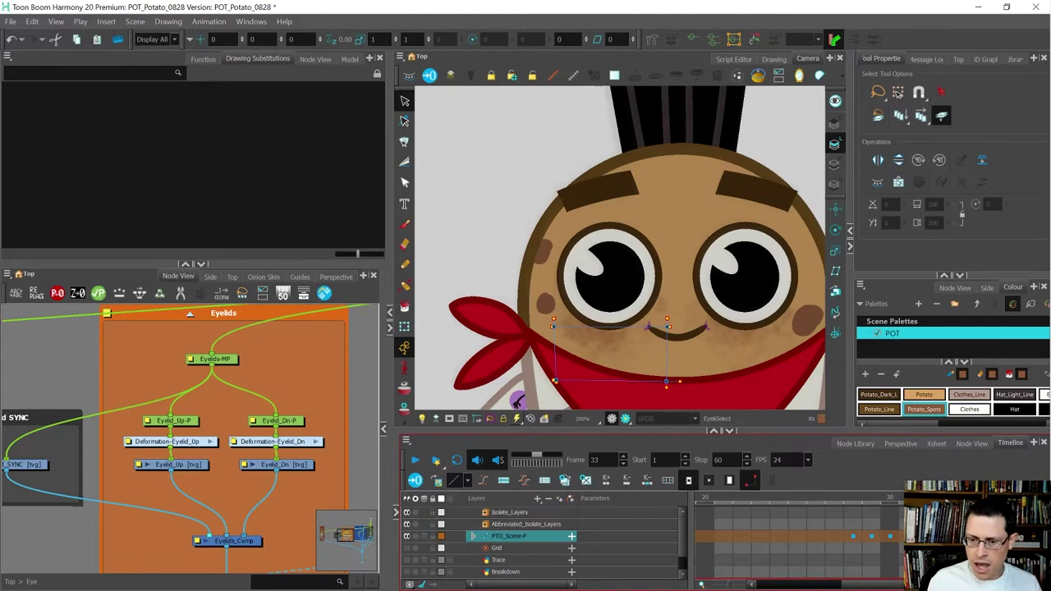
key("period")
Switch to the Transform tool, show only tagged layers in the timeline, and select the Eyelid_Dn drawing on frame 33
key("shift+t")
left_click(171, 430)
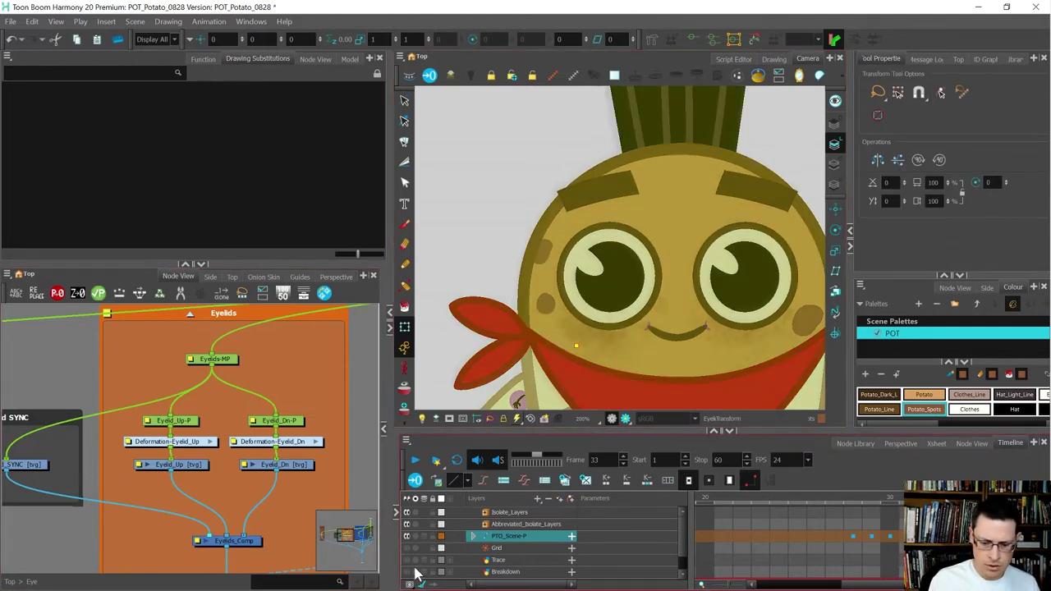
left_click(414, 584)
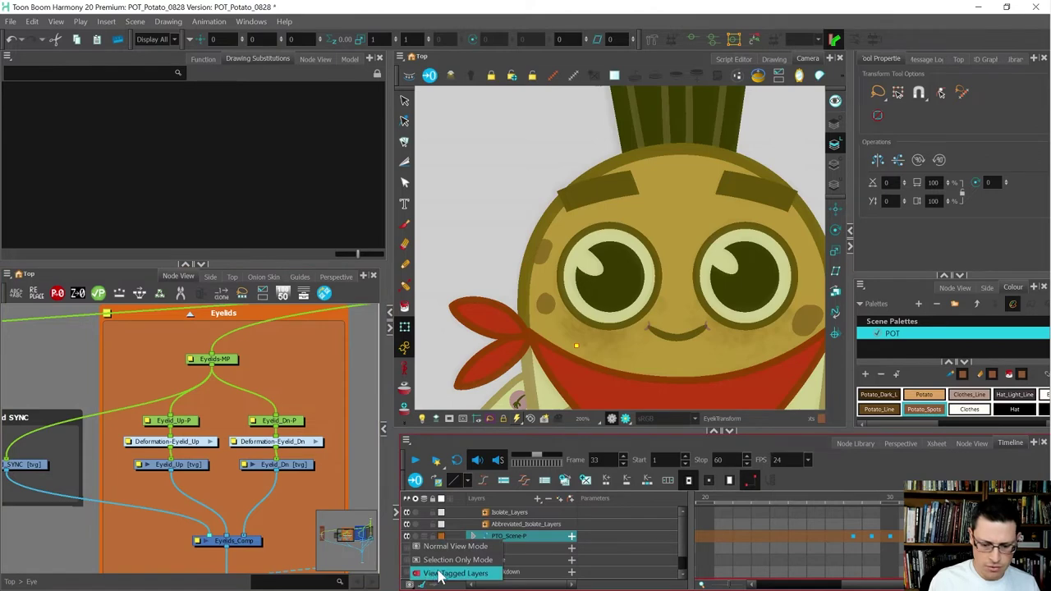
left_click(438, 573)
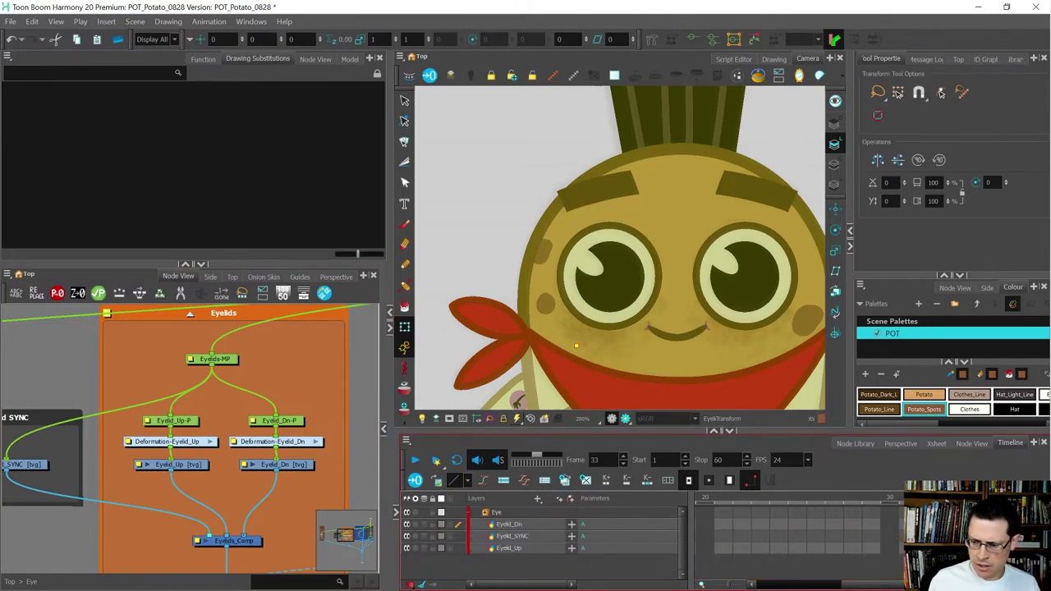
left_click(577, 346)
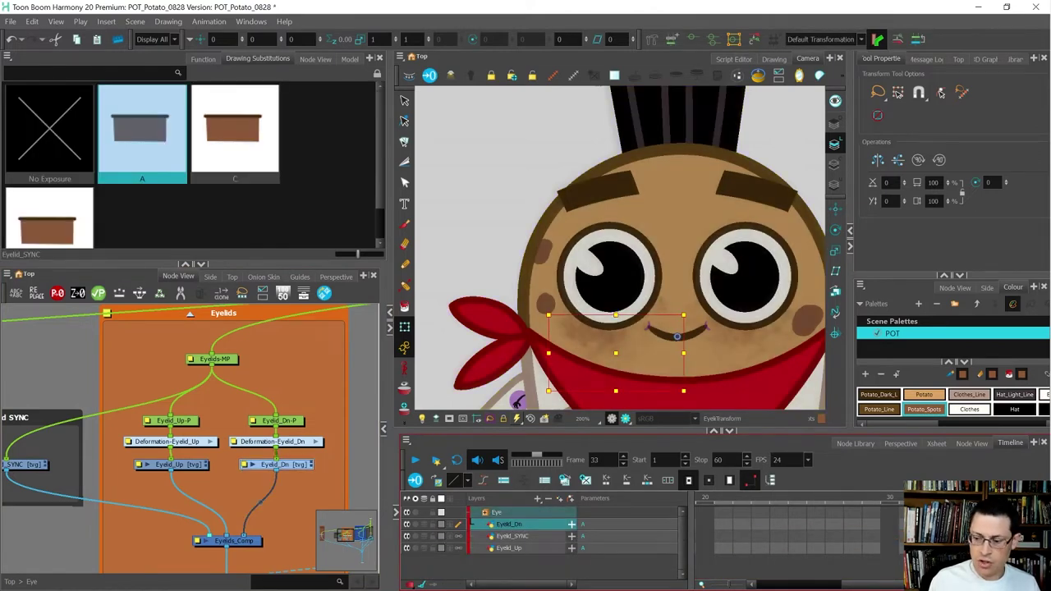
Step through the eyelid poses from frame 33 to frame 36 and return to frame 33
key("period")
key("period")
key("period")
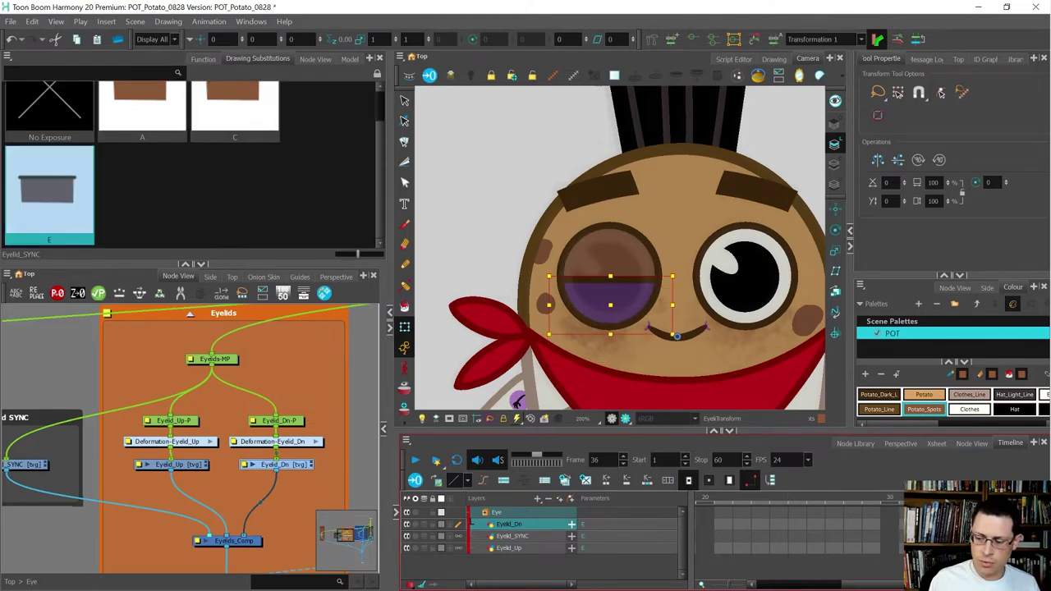
key("comma")
key("comma")
key("comma")
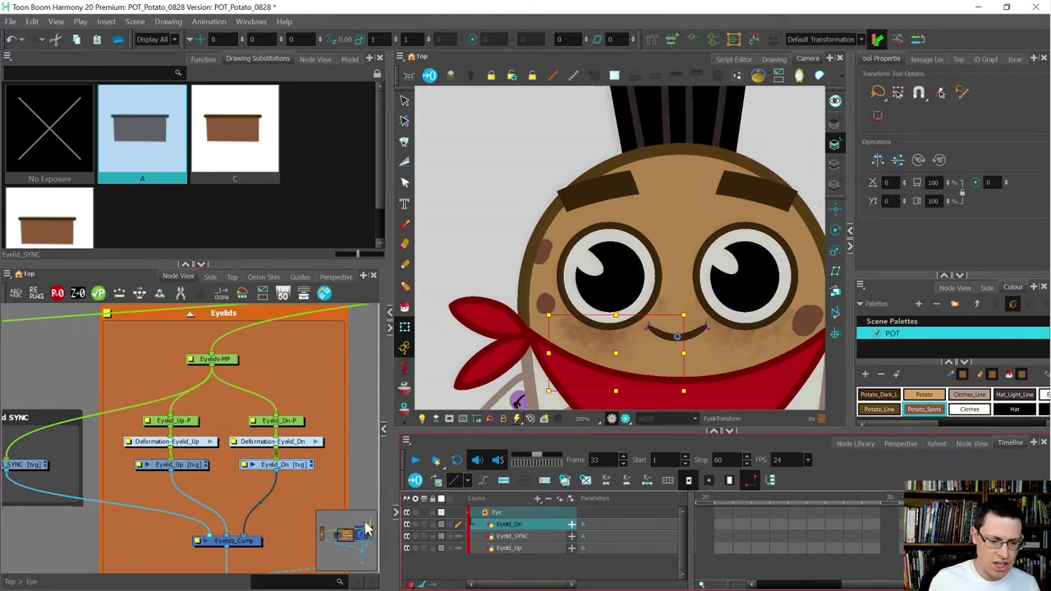
Duplicate the open eyelid drawing A on frame 33 and nudge the copied Eyelid_Dn artwork slightly up over the eye's bottom edge
left_click(293, 473)
left_click(293, 467)
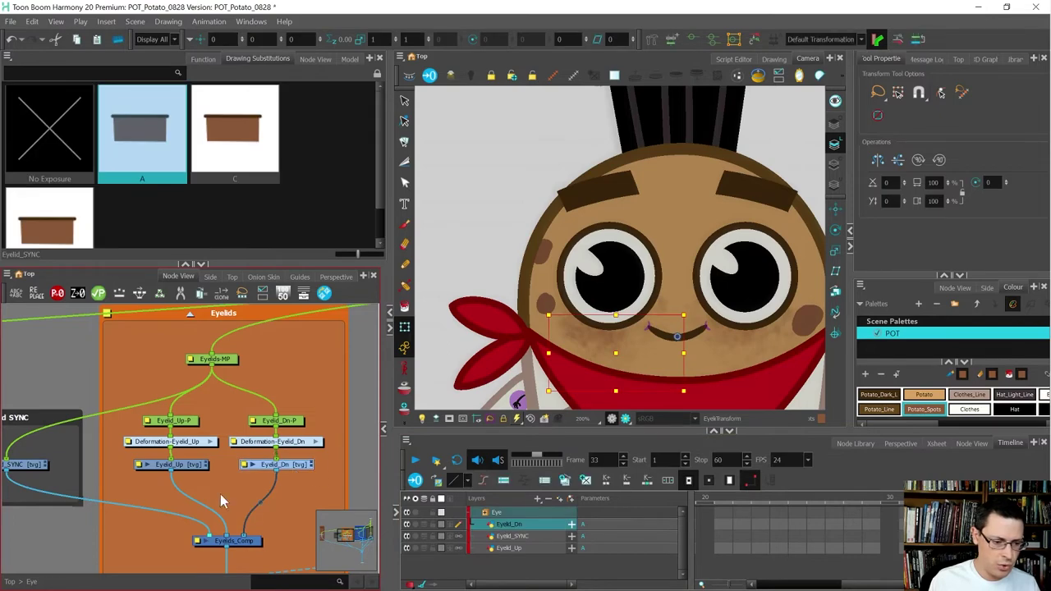
left_click(586, 504)
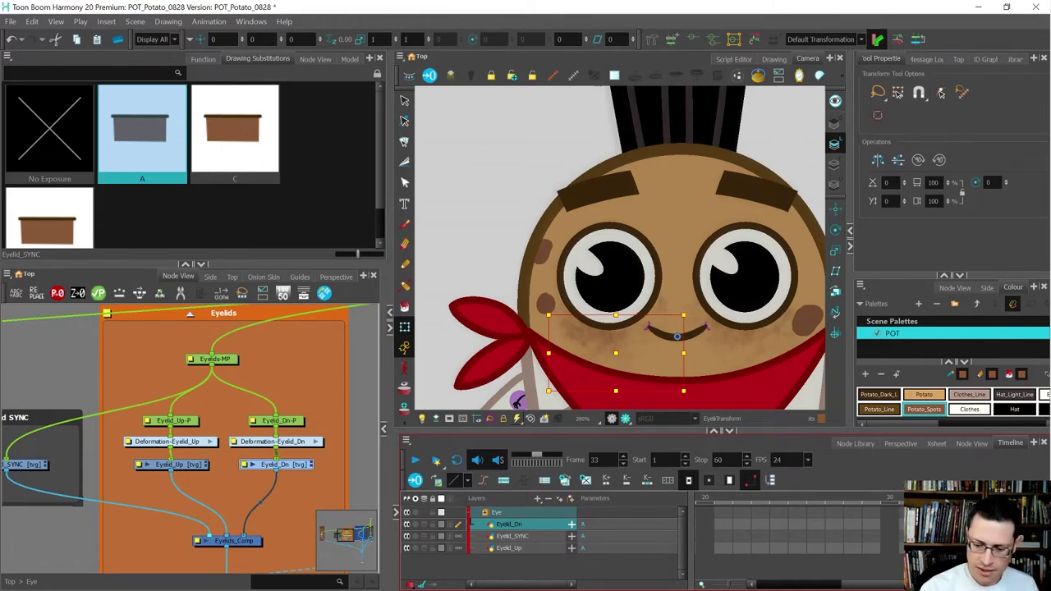
key("alt+shift+d")
key("alt+s")
left_click_drag(730, 334, 615, 297)
left_click(695, 336)
key("Up")
key("Up")
key("Up")
key("Up")
key("Up")
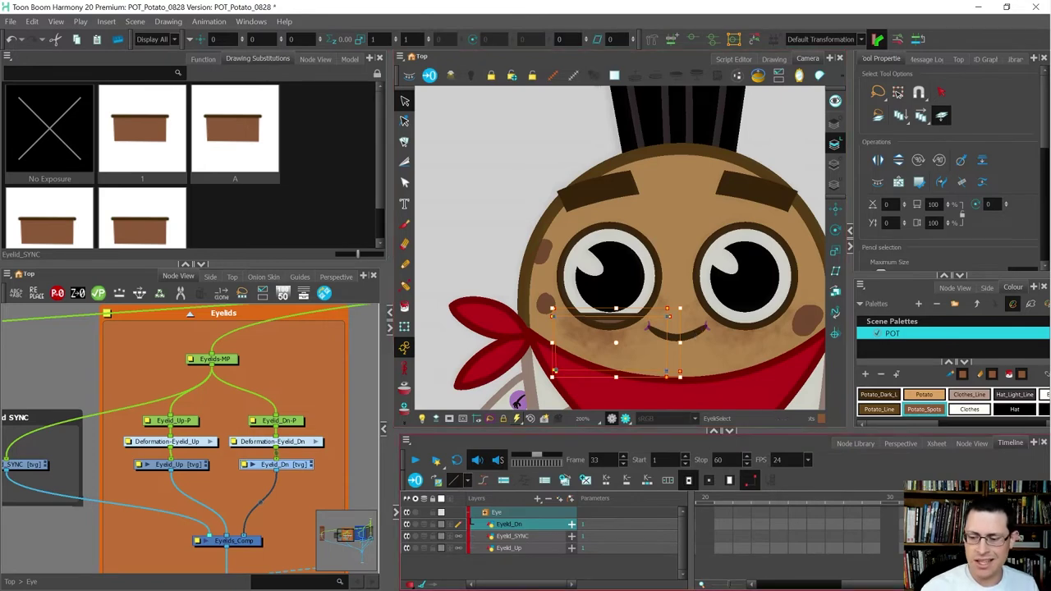
Select the Eyelid_Up drawing on frame 33 and nudge its artwork down slightly over the eye's upper edge
left_click(192, 466)
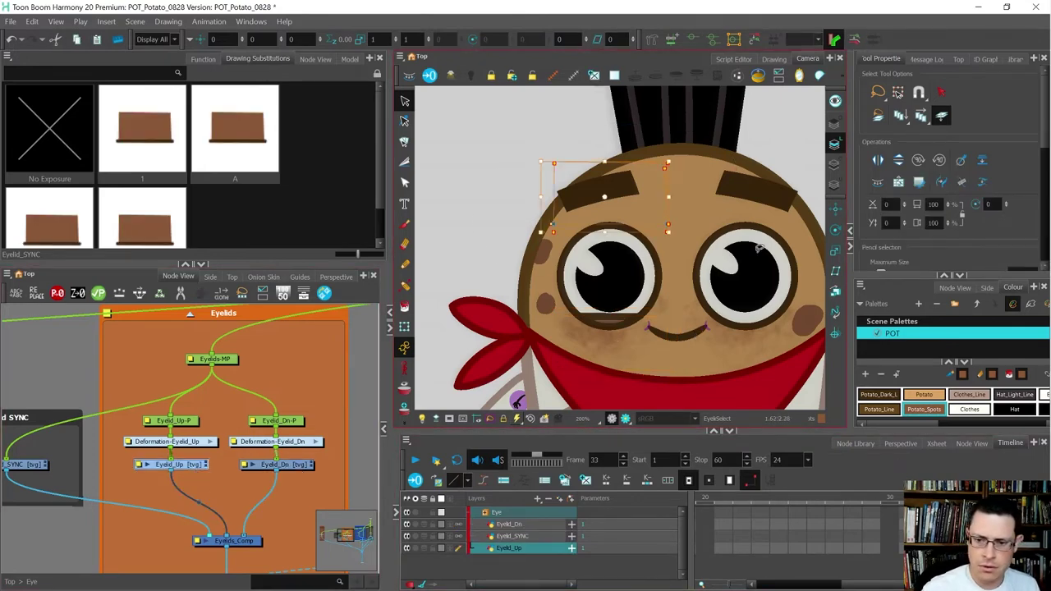
key("Down")
key("Down")
key("Down")
key("Down")
key("Down")
key("Down")
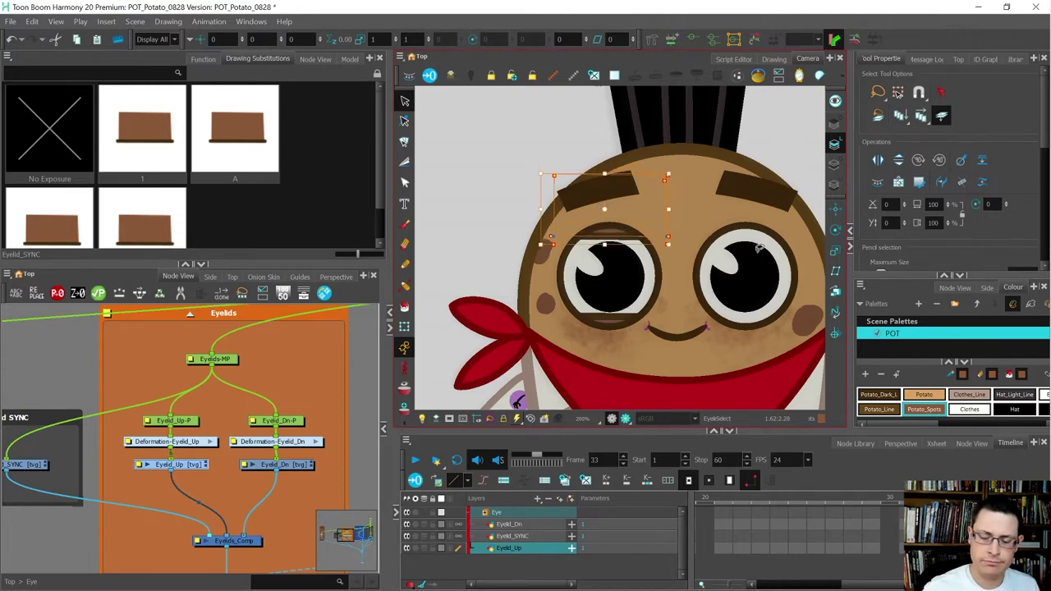
Flip back and forth between the neighbouring frames to compare the open and half-closed eyelid poses
key("comma")
key("period")
key("period")
key("comma")
key("comma")
key("period")
key("period")
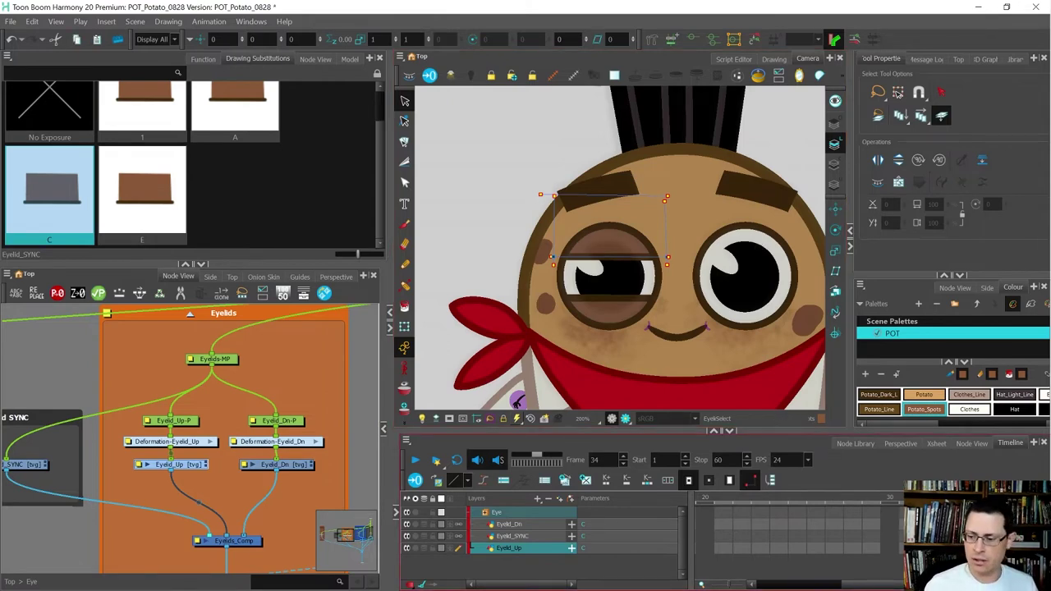
Duplicate the closed Eyelid_Dn drawing E on frame 35 and rename the copy D
left_click(1001, 524)
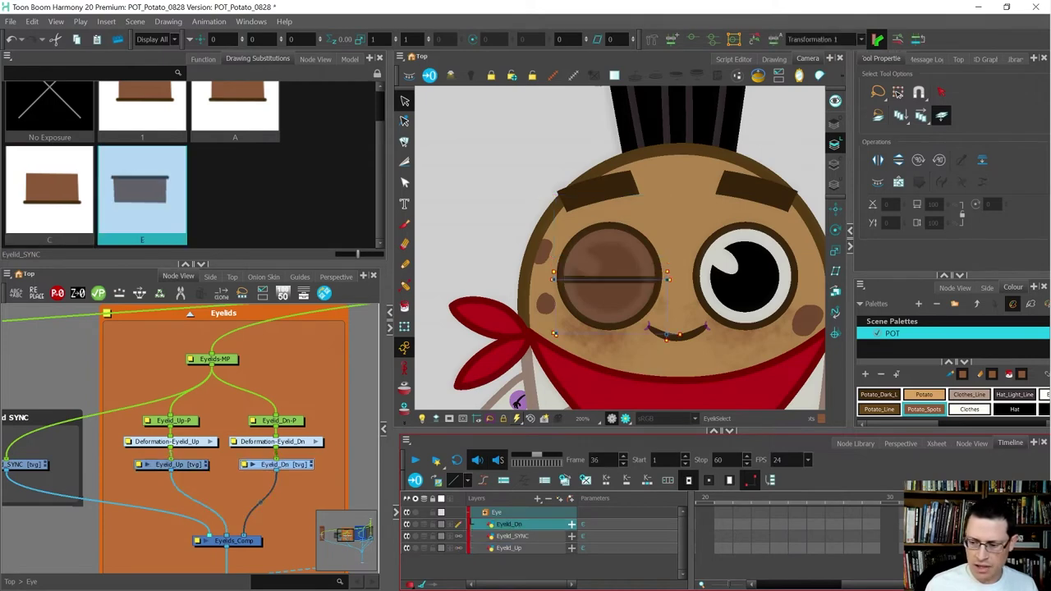
key("comma")
key("slash")
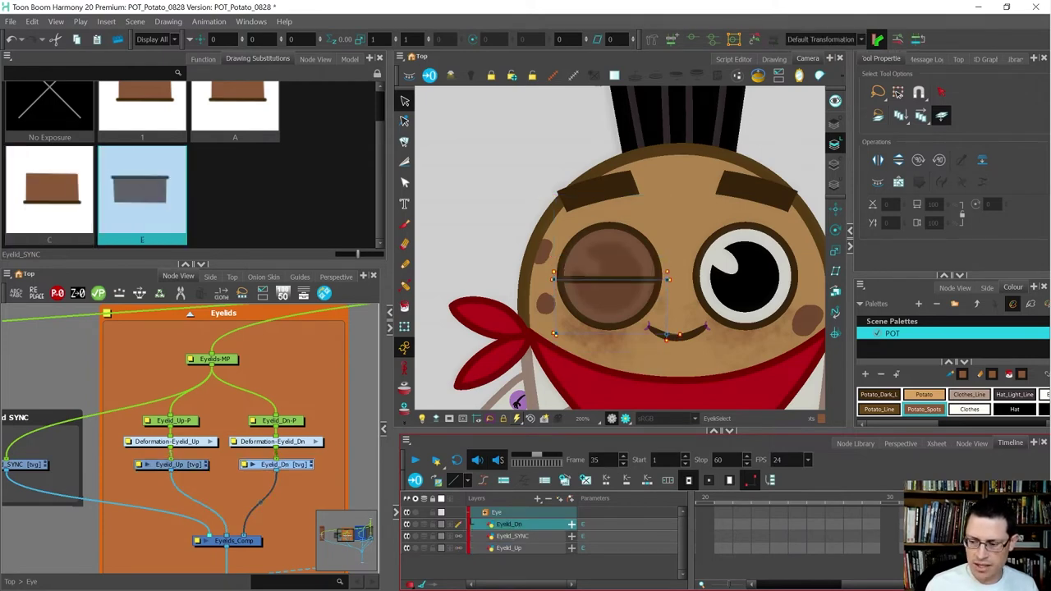
key("period")
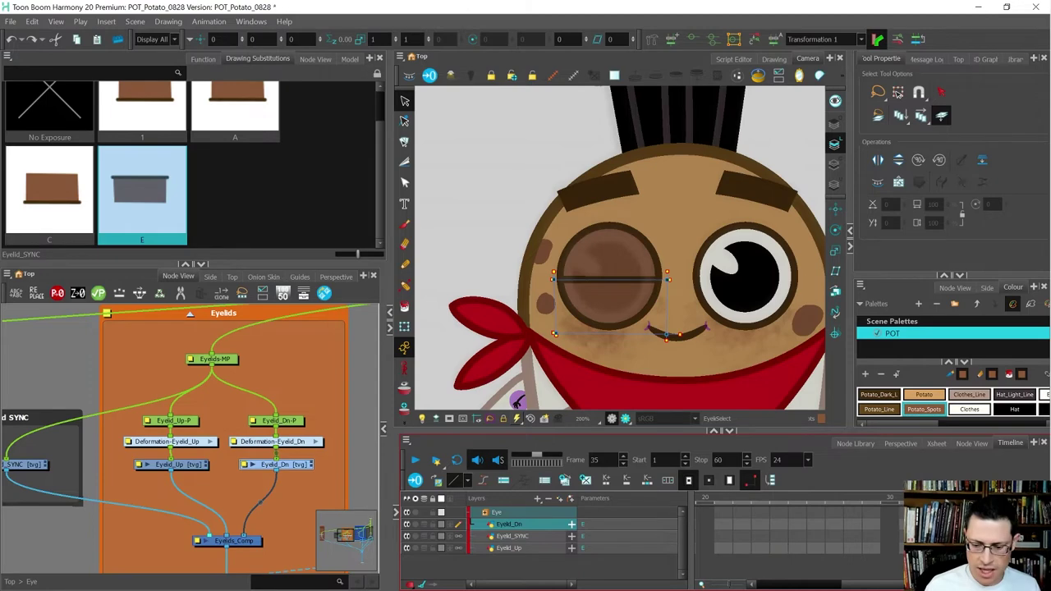
left_click(565, 481)
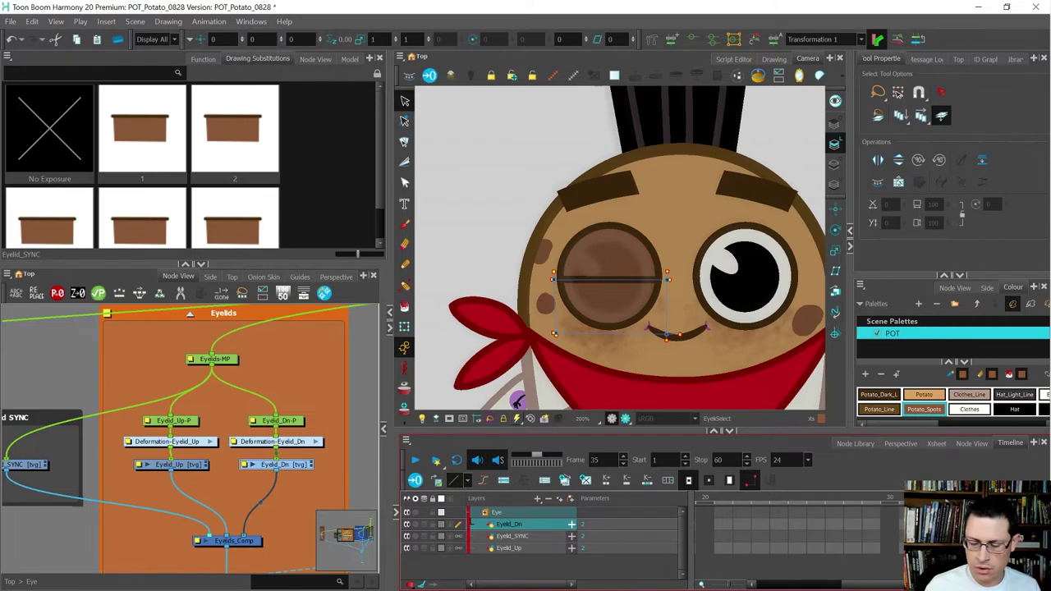
key("ctrl+d")
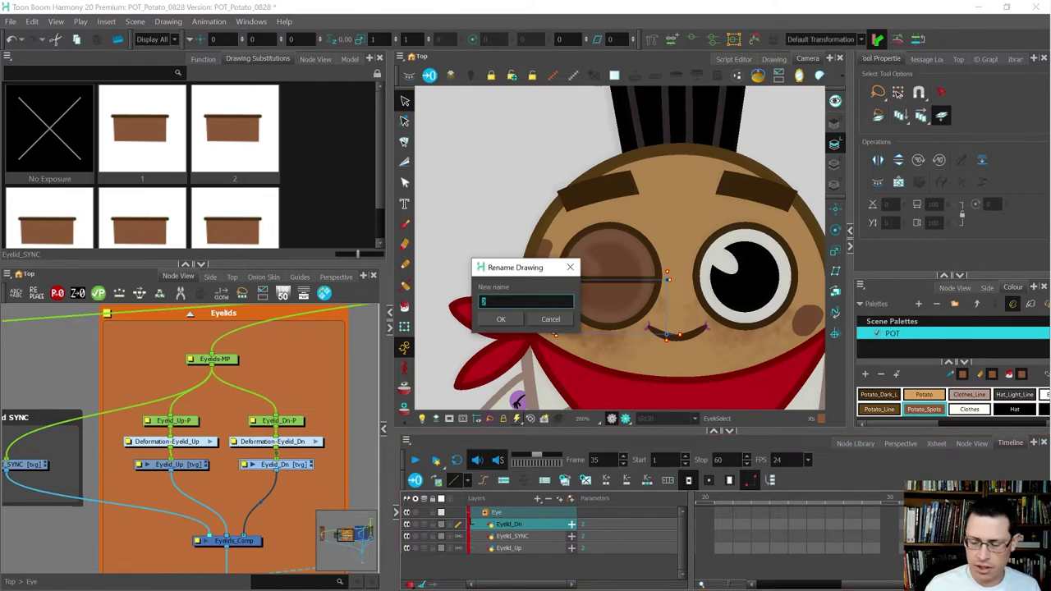
type("D")
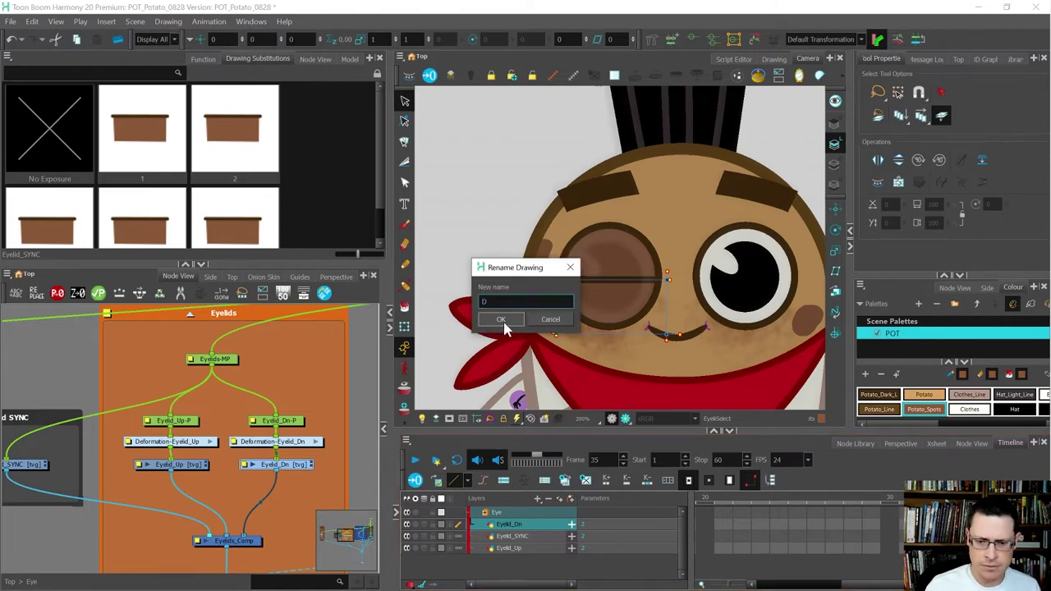
left_click(501, 319)
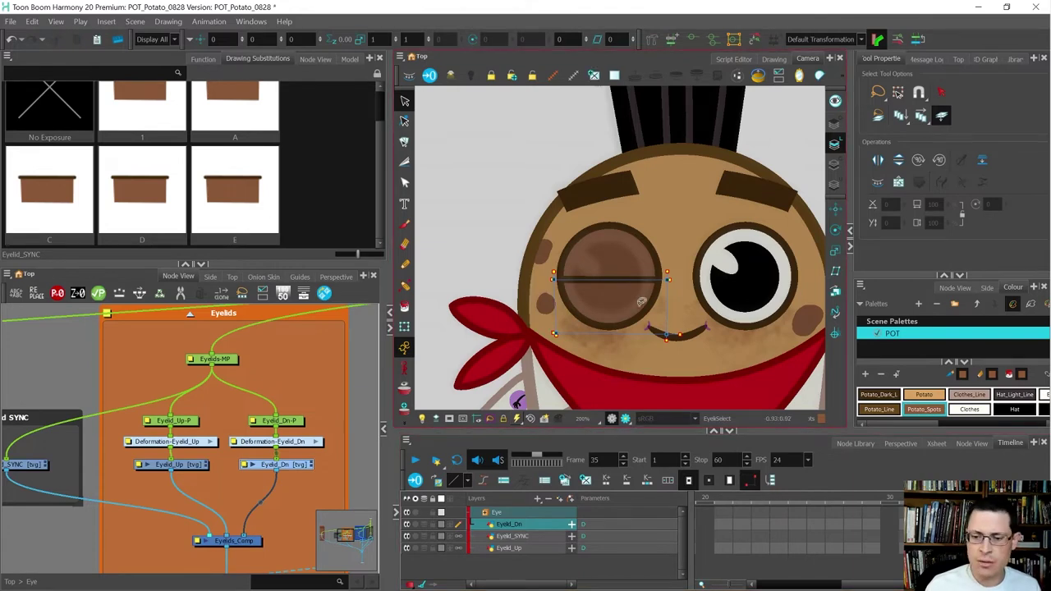
Nudge the Eyelid_Dn artwork of drawing D slightly down from the closed position
scroll(642, 304, "up", 1)
left_click(658, 305)
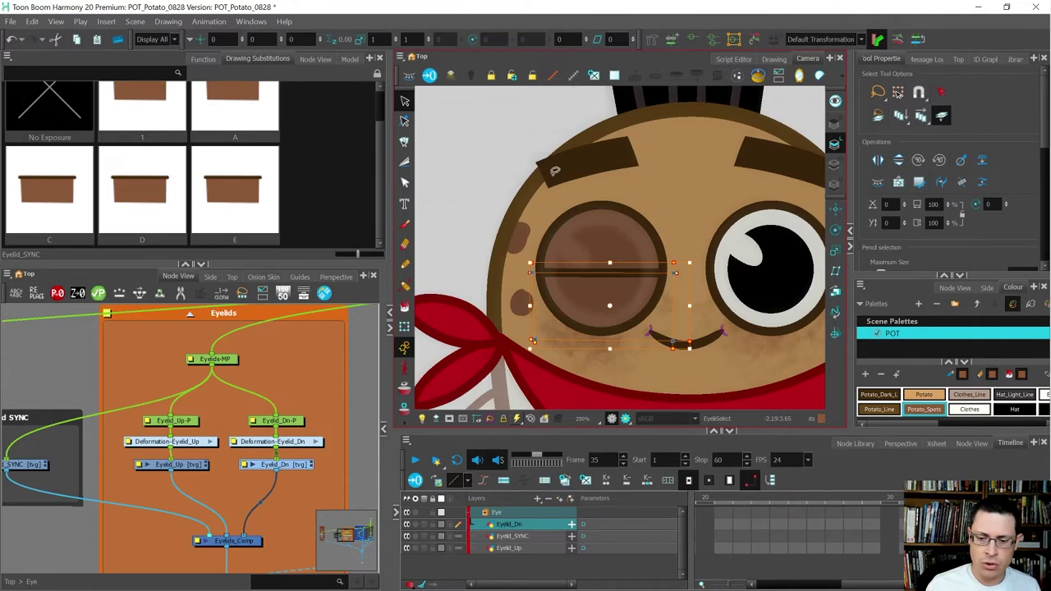
key("Down")
key("Down")
key("Down")
key("Down")
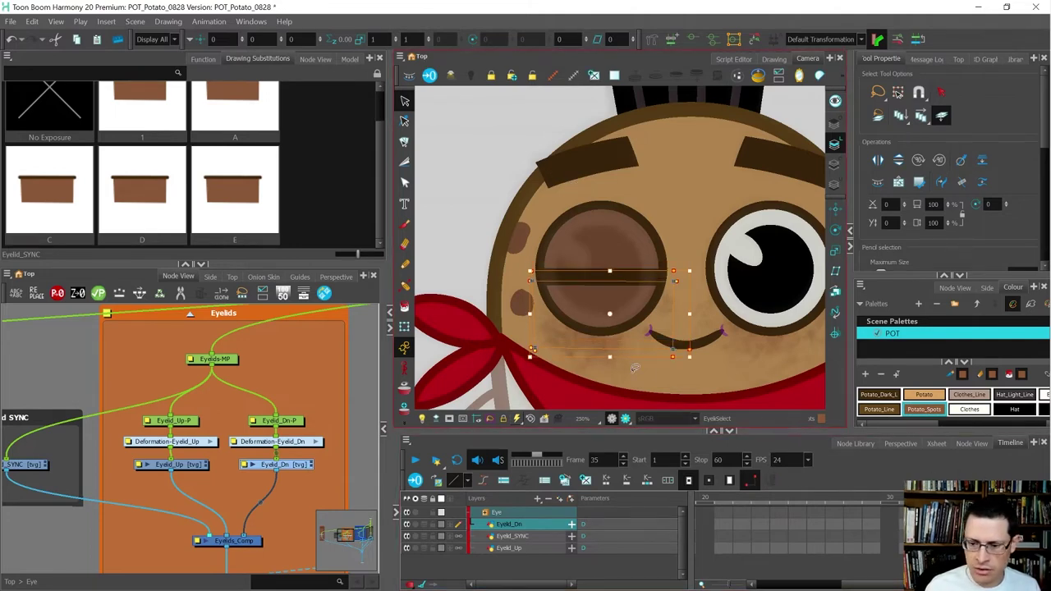
Select Eyelid_Up on frame 35 and nudge its artwork up to open a narrow gap between the eyelids
left_click(180, 465)
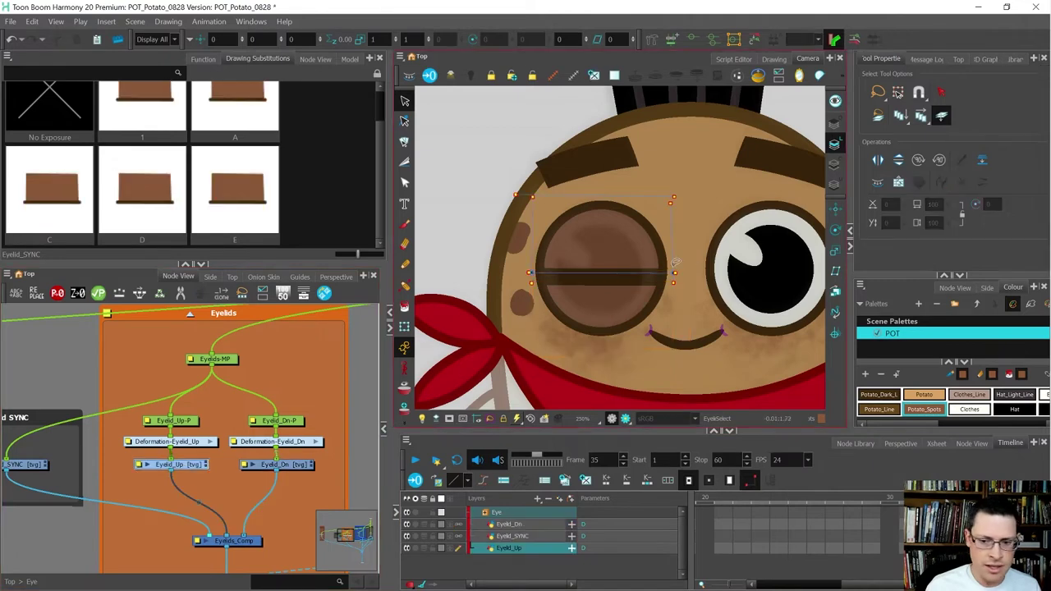
key("Up")
key("Up")
key("Up")
key("Up")
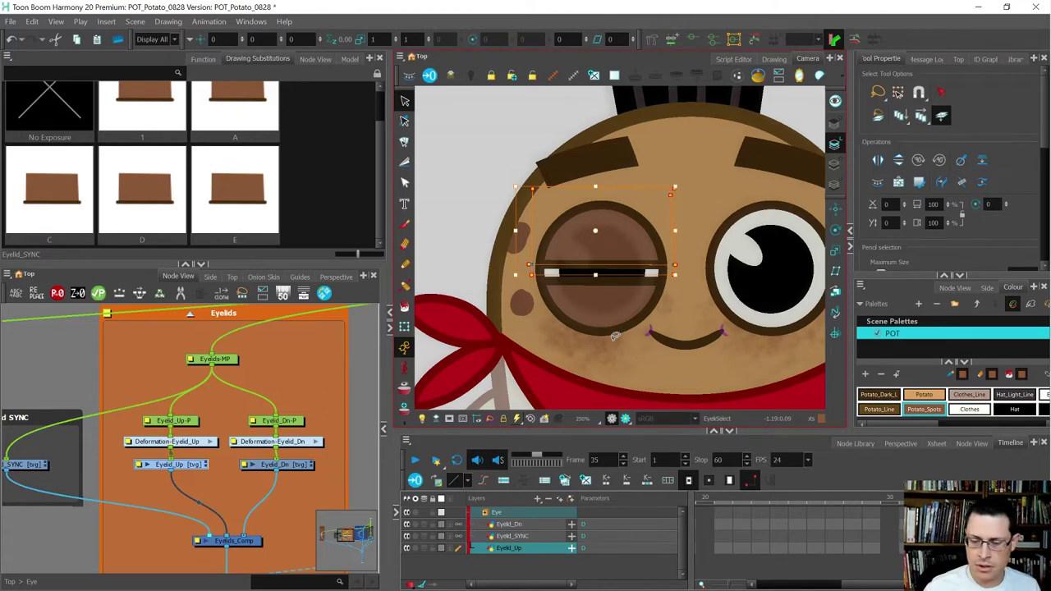
Flip through the eyelid drawings and frames repeatedly to check the open-to-closed motion, finishing on frame 33
key("bracketleft")
key("bracketleft")
key("bracketleft")
key("bracketright")
key("bracketleft")
key("bracketright")
key("bracketright")
key("bracketright")
key("bracketright")
key("bracketleft")
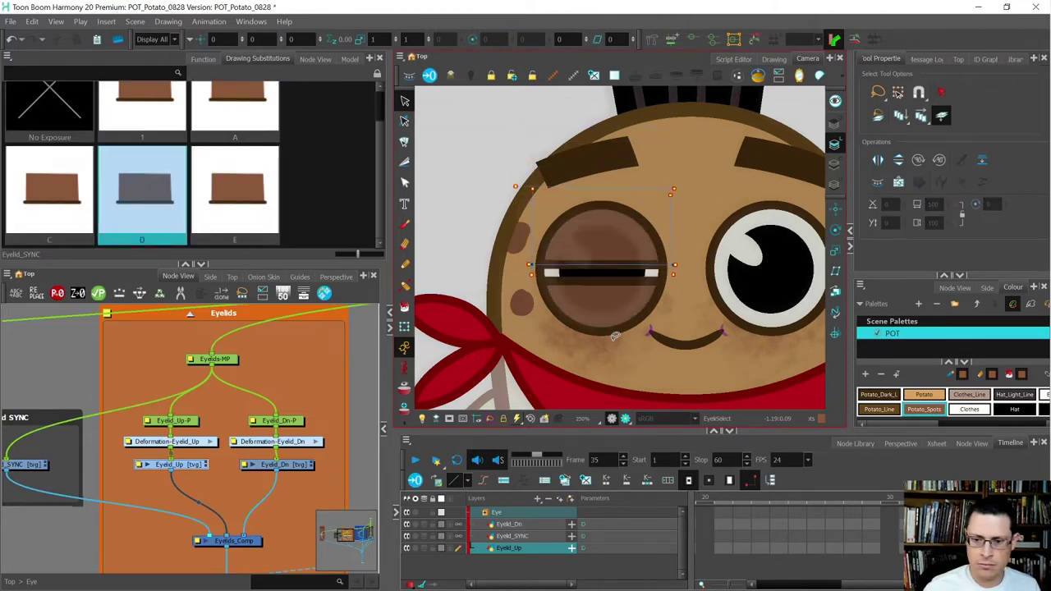
key("comma")
key("comma")
key("comma")
key("period")
key("period")
key("period")
key("period")
key("comma")
key("comma")
key("comma")
key("period")
key("period")
key("period")
key("comma")
key("comma")
key("comma")
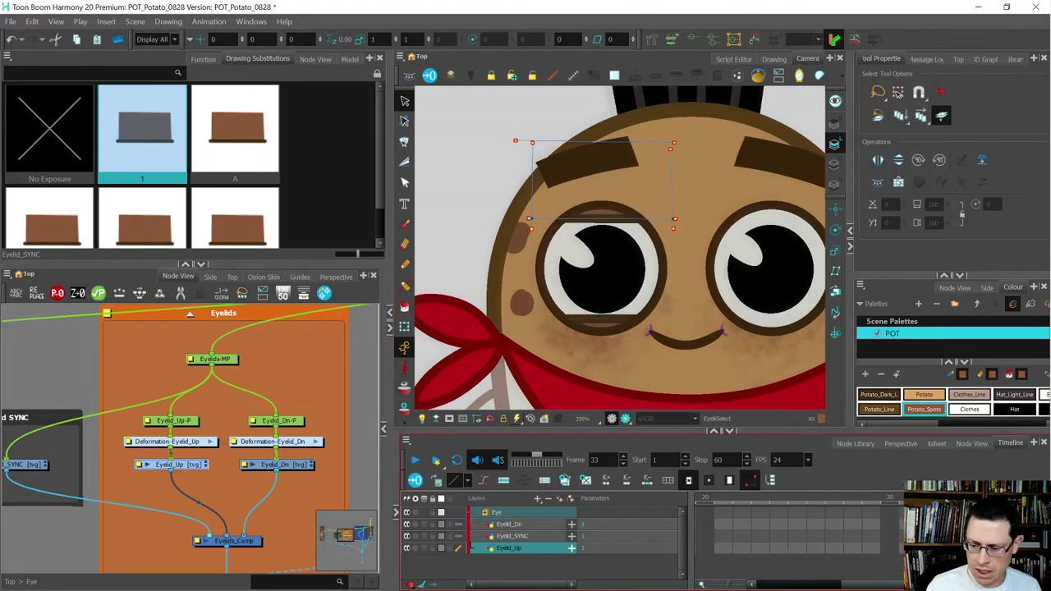
Select the Eyelid_Dn layer on frame 33 and rename its synced drawing B
left_click(951, 524)
key("ctrl+d")
type("B")
key("Return")
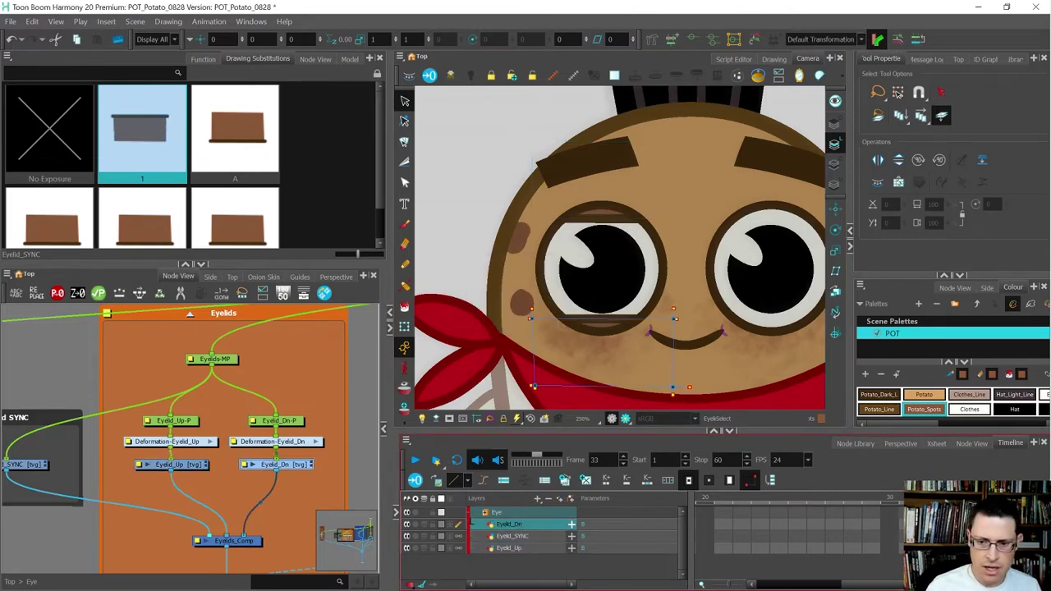
scroll(699, 339, "down", 1)
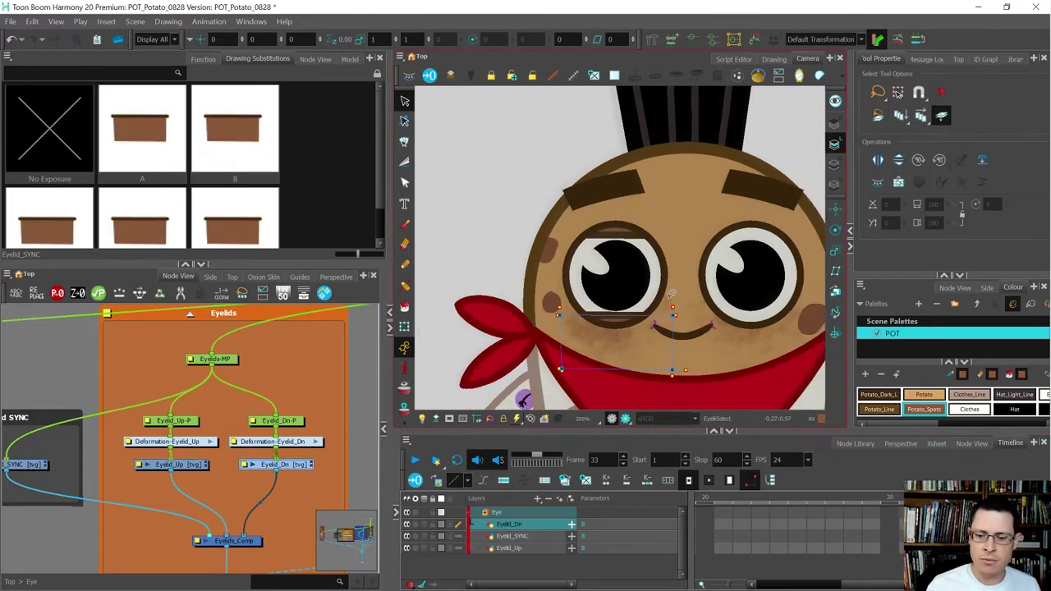
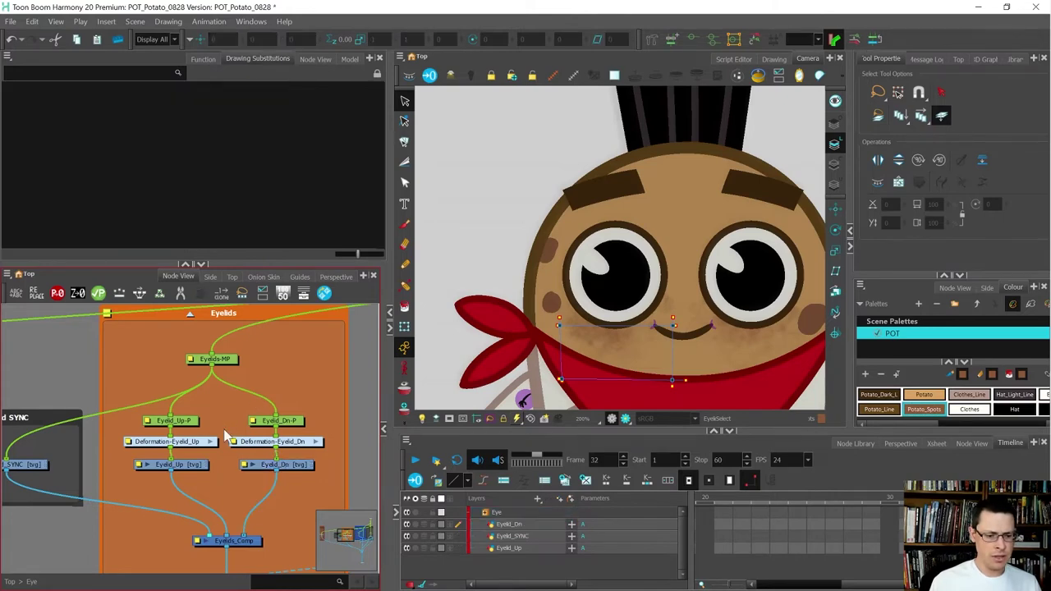
Select the Eyelid_Up drawing on frame 32 and hide the deformation controls in the camera
left_click(188, 464)
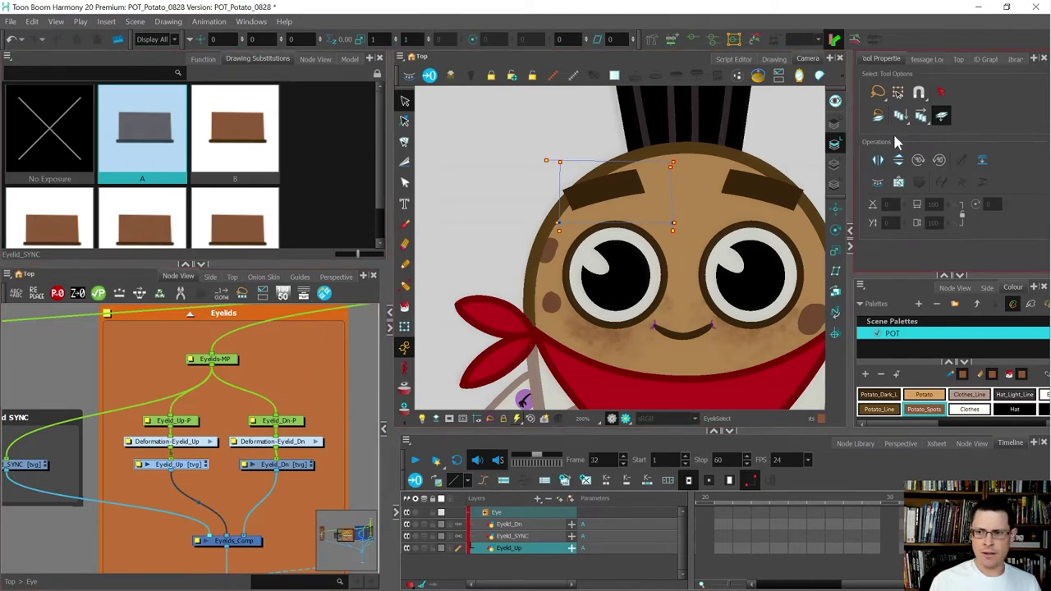
left_click(834, 144)
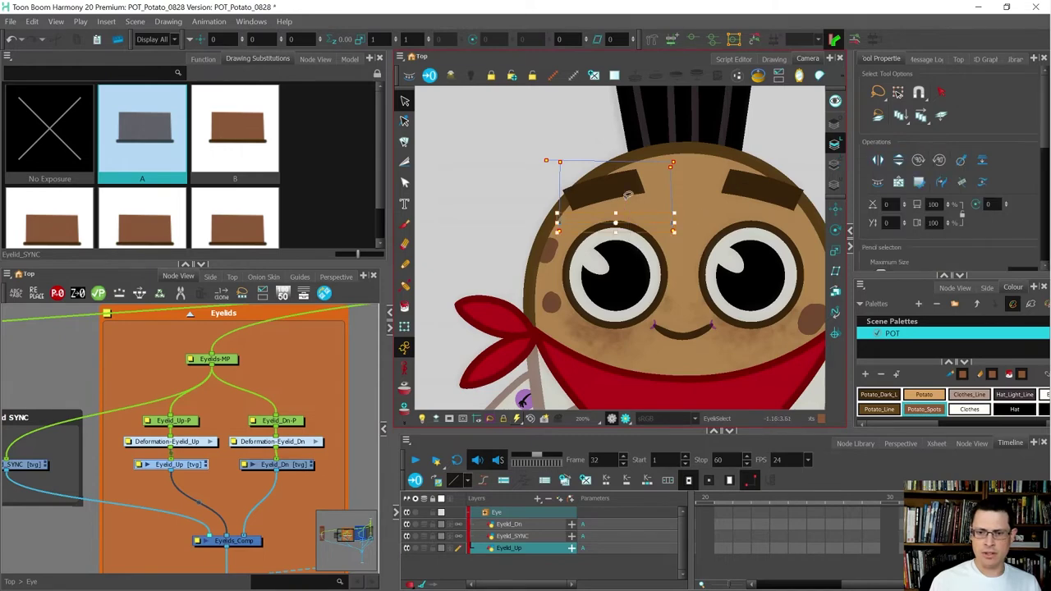
left_click(831, 124)
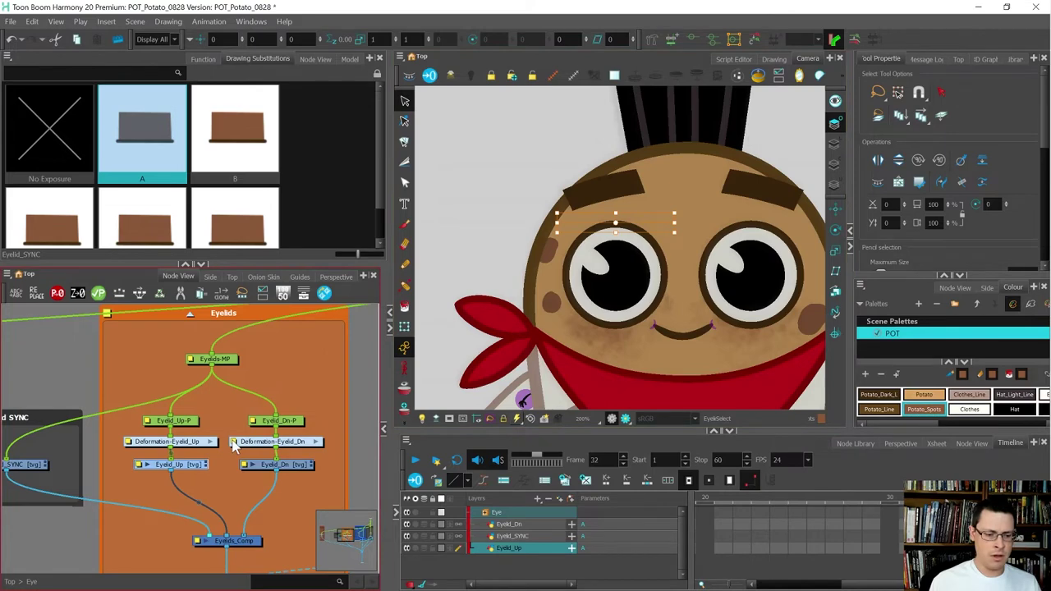
Copy the OL and Visibility nodes from Abbreviated_Isolate_Layers into the Eyelids backdrop and place them side by side beneath Eyelid_Up
scroll(186, 418, "down", 6)
scroll(172, 444, "up", 4)
scroll(200, 428, "up", 3)
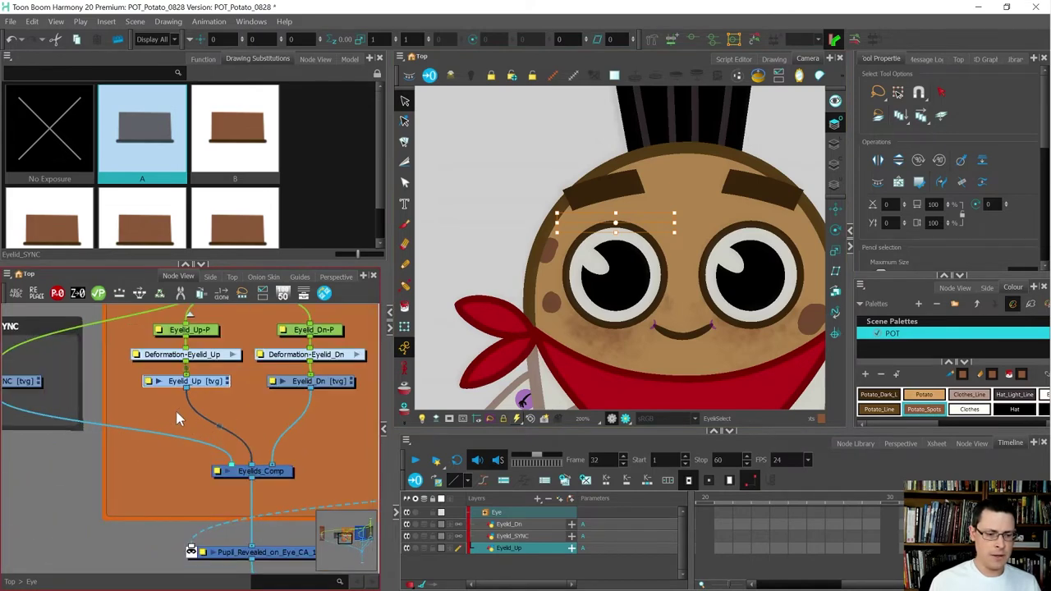
left_click(177, 419)
scroll(191, 406, "down", 2)
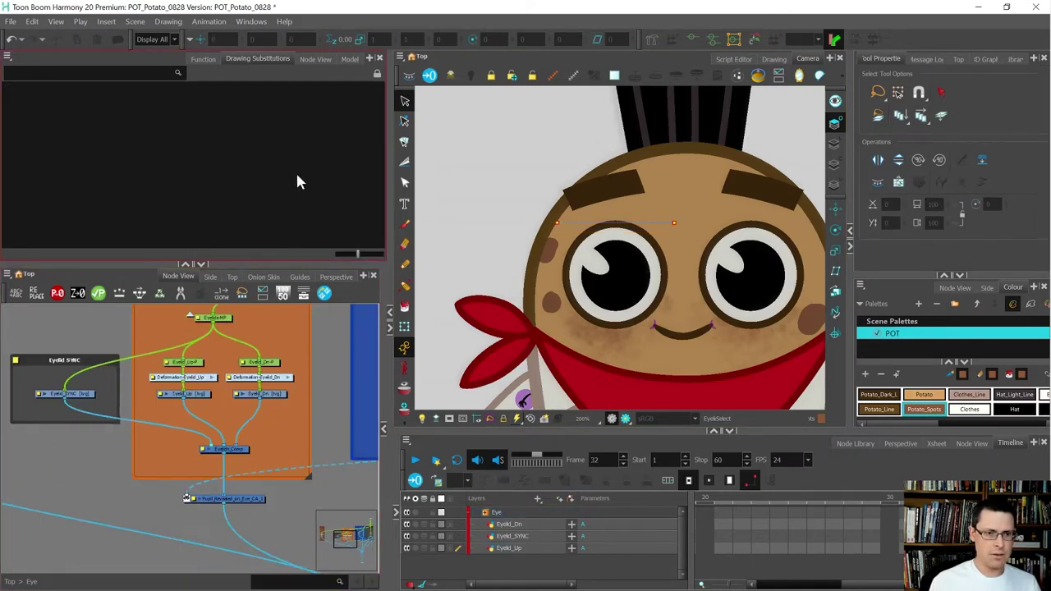
left_click(319, 59)
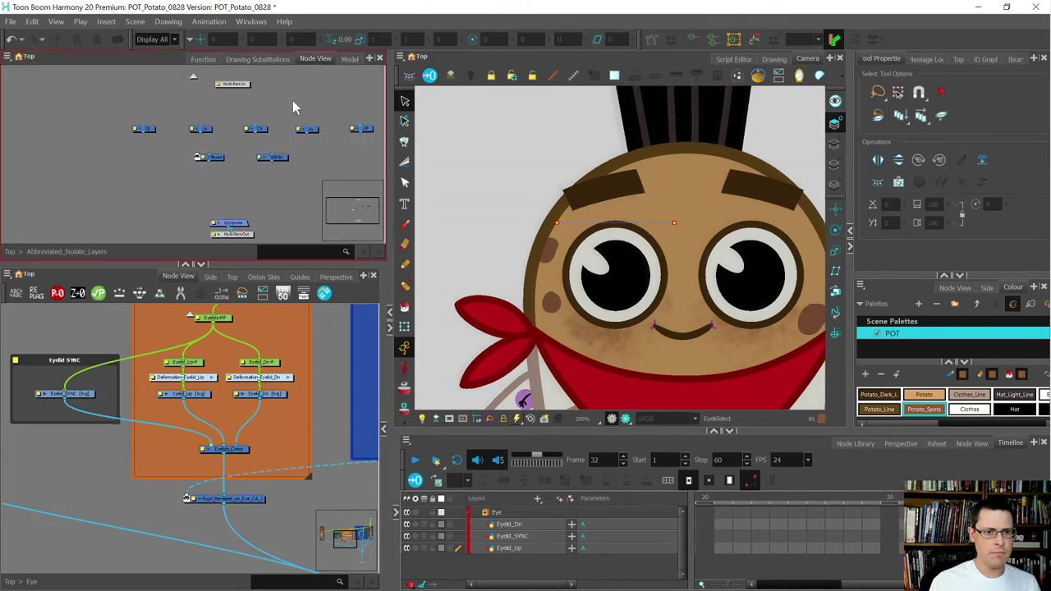
scroll(316, 135, "up", 3)
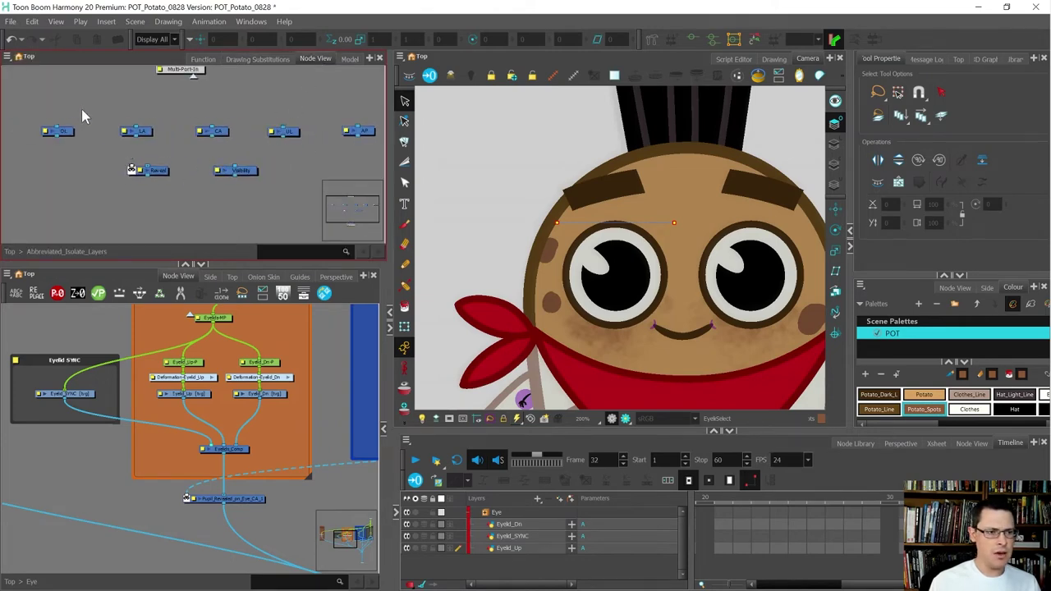
left_click_drag(62, 147, 61, 147)
left_click_drag(255, 153, 222, 198)
left_click(146, 370)
key("ctrl+v")
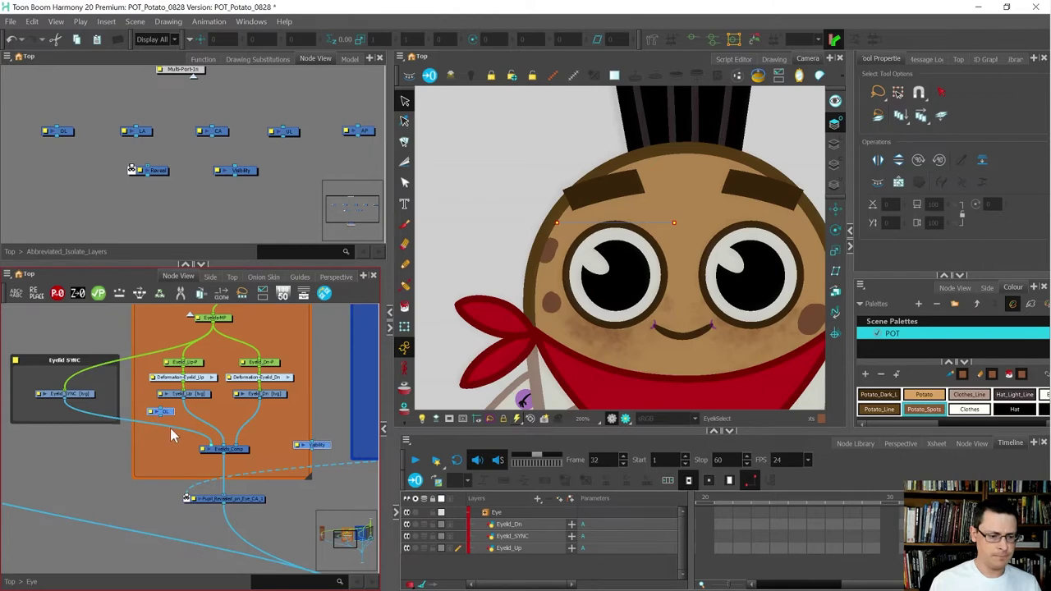
left_click_drag(320, 445, 233, 421)
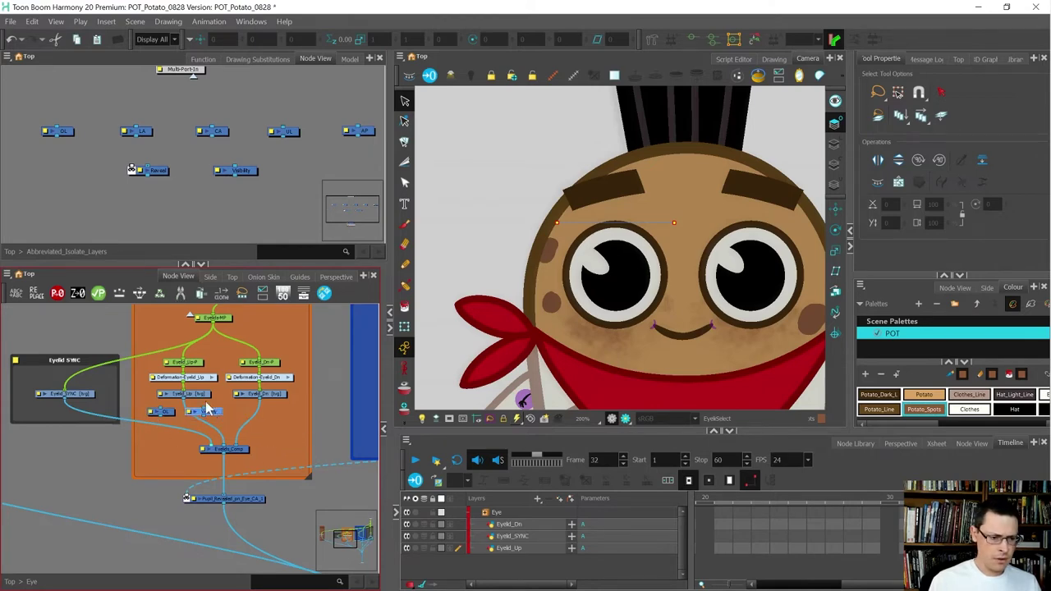
Connect Eyelid_Up's output to the OL node and move the Visibility node to a free spot below OL
scroll(186, 403, "up", 3)
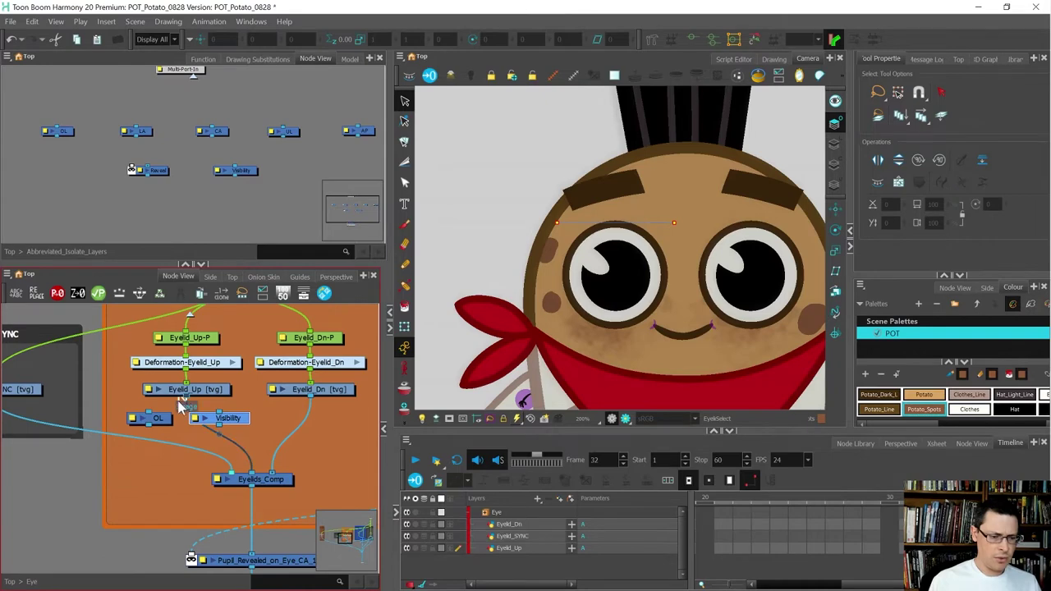
scroll(188, 406, "down", 1)
left_click_drag(88, 352, 59, 341)
left_click(250, 417)
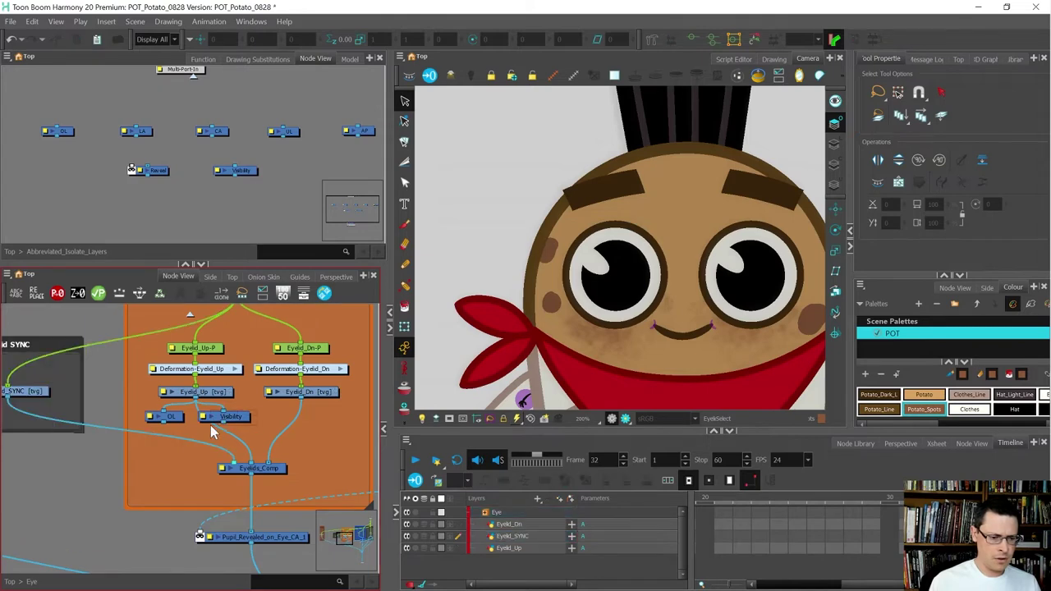
left_click_drag(247, 428, 190, 480)
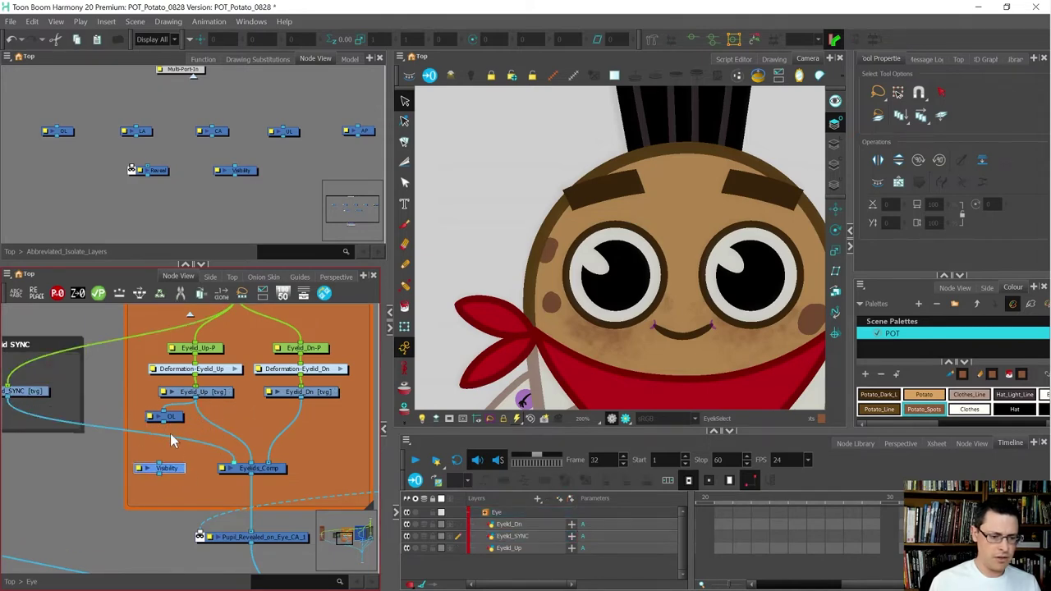
Move Eyelids_Comp and the pupil reveal node below the Eyelids backdrop, and connect OL to Visibility in a tidy column
scroll(182, 443, "down", 3)
left_click_drag(220, 429, 205, 524)
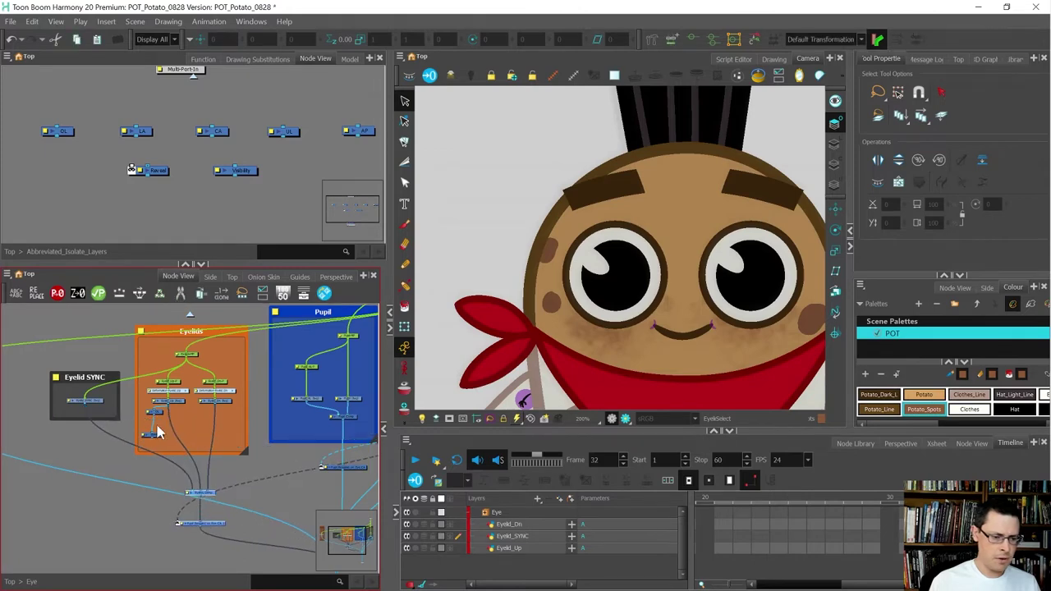
scroll(159, 415, "up", 3)
left_click(159, 416)
left_click(159, 404)
left_click_drag(158, 402, 158, 414)
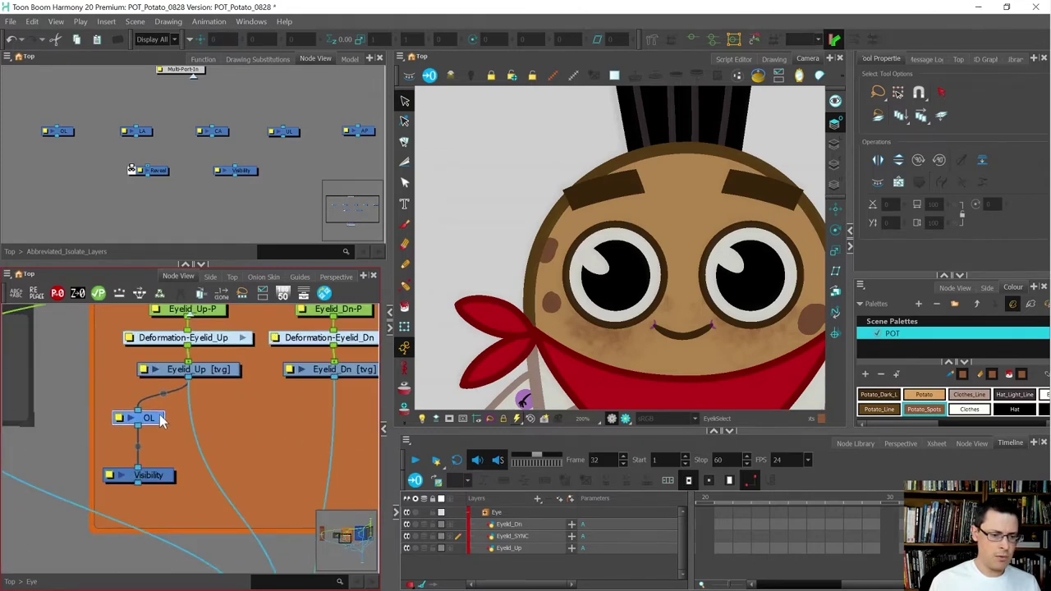
Add a Layer-Selector node beside OL and insert it into the connection between Eyelid_Up and Eyelids_Comp
left_click(240, 420)
key("Tab")
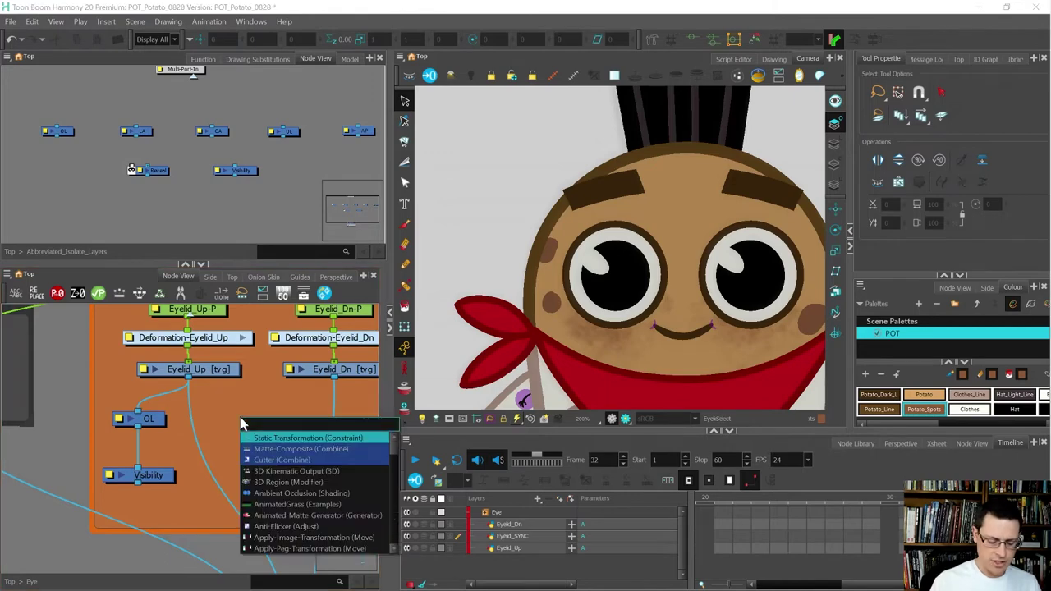
type("sele")
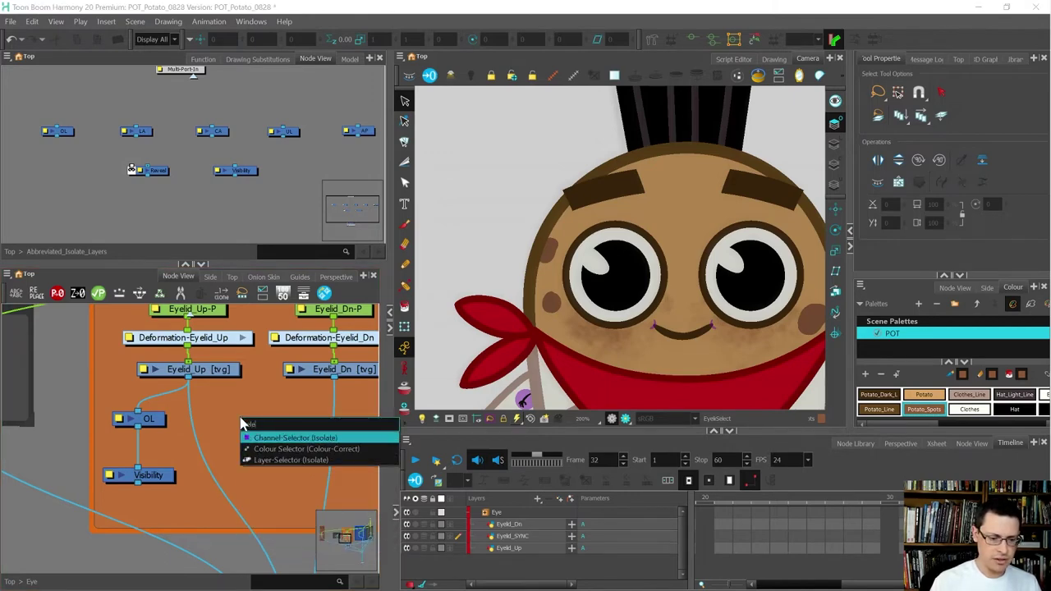
key("Down")
key("Down")
key("Return")
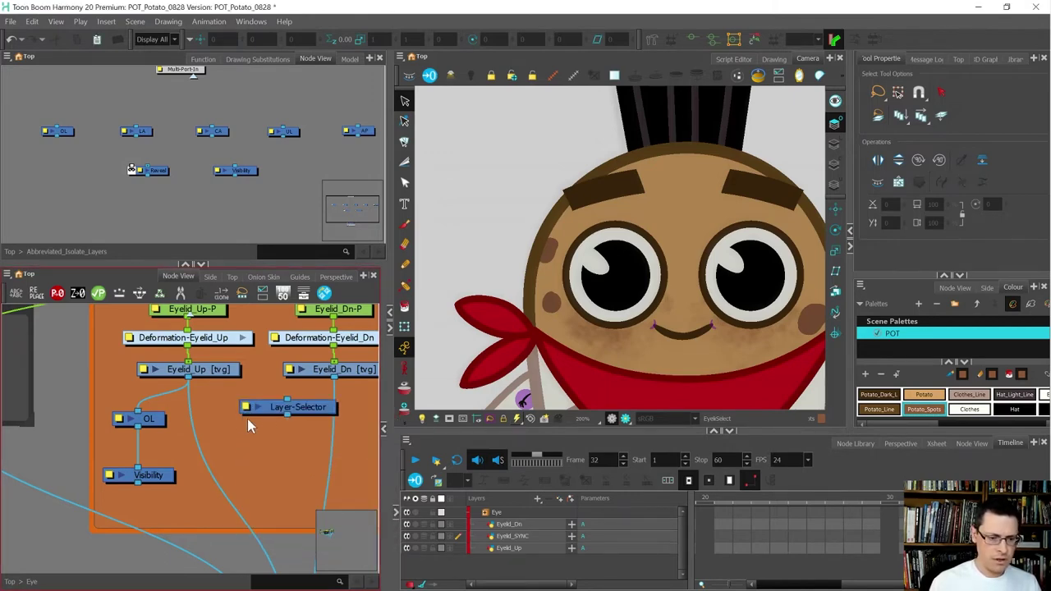
left_click_drag(296, 419, 264, 431)
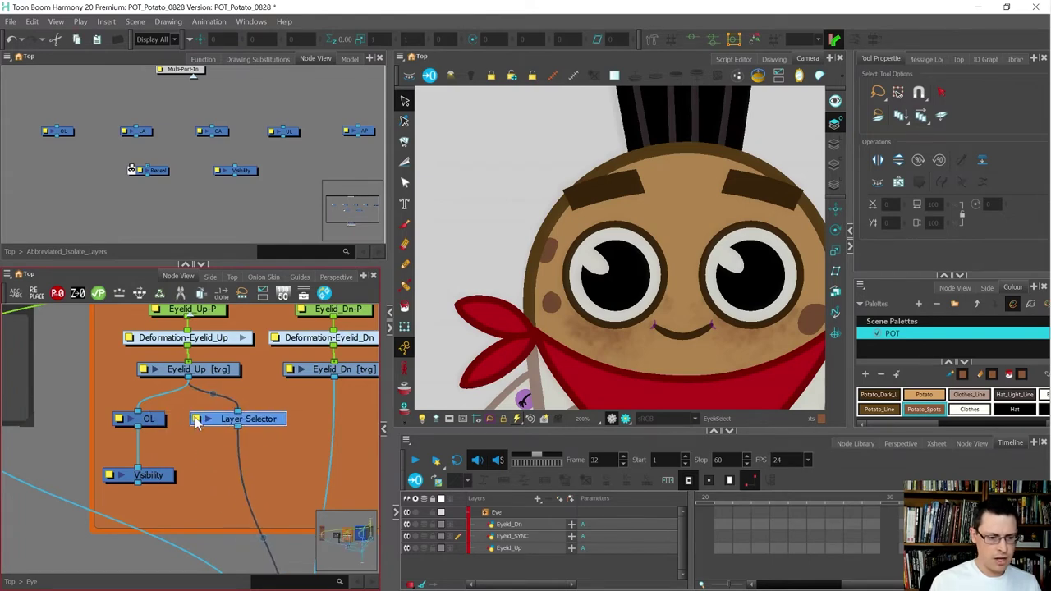
Rename the new Layer-Selector node to LS, leaving Read LineArt and Read ColourArt enabled
left_click(197, 420)
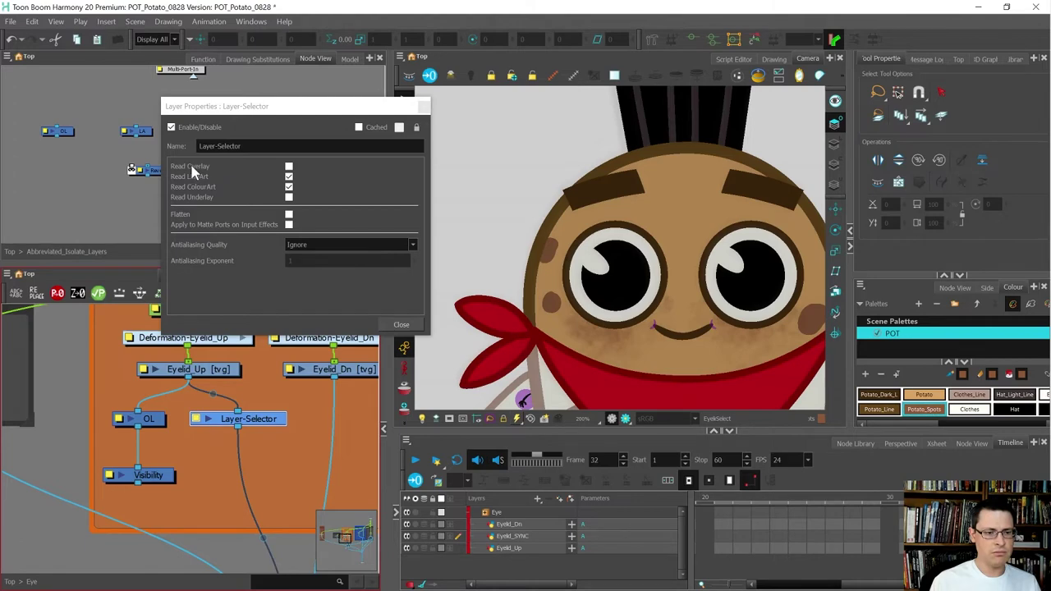
left_click(288, 187)
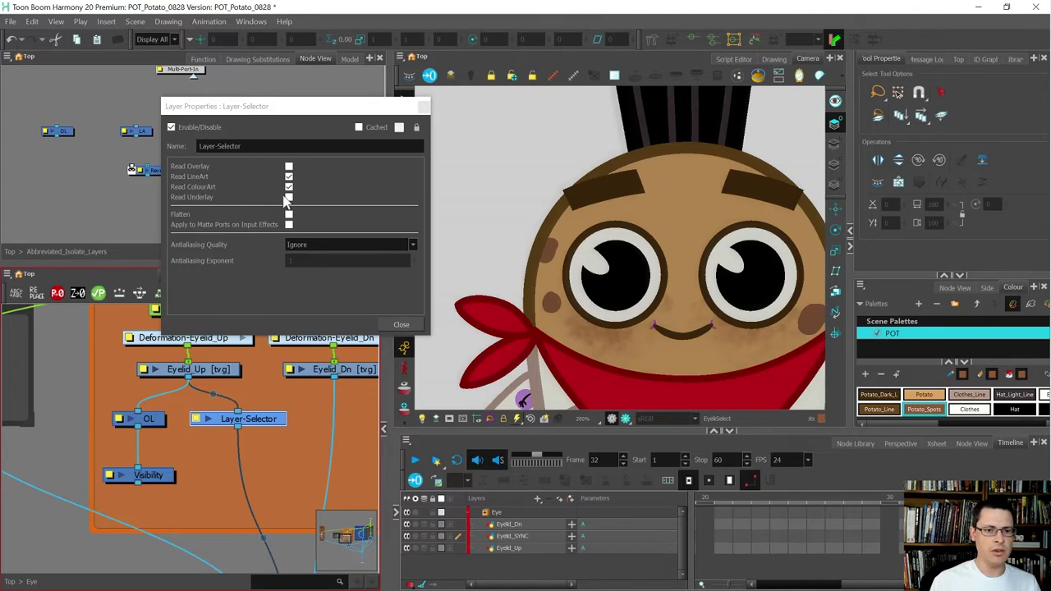
left_click_drag(245, 147, 165, 157)
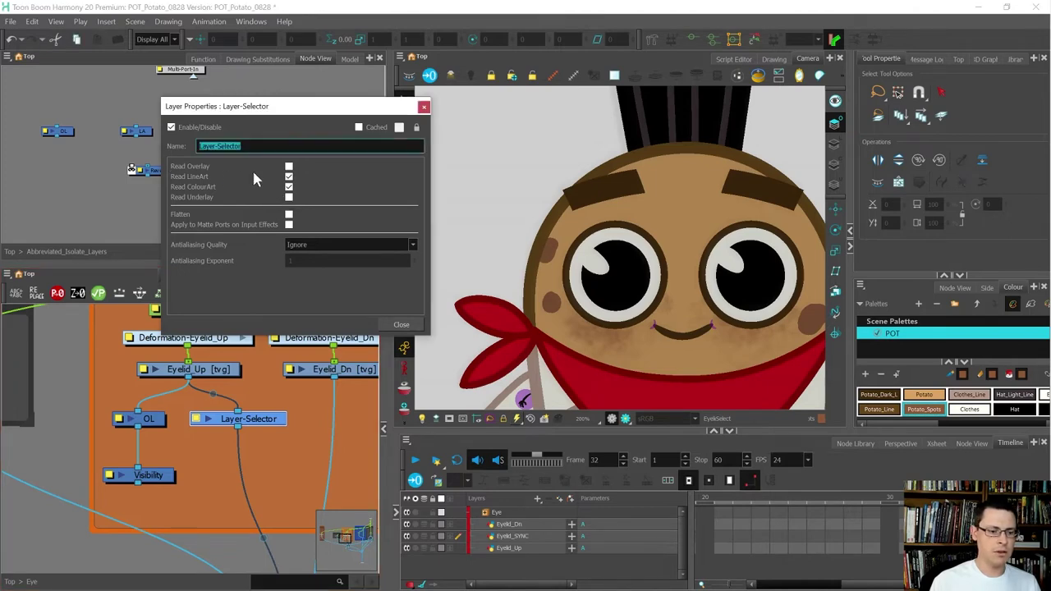
type("LS")
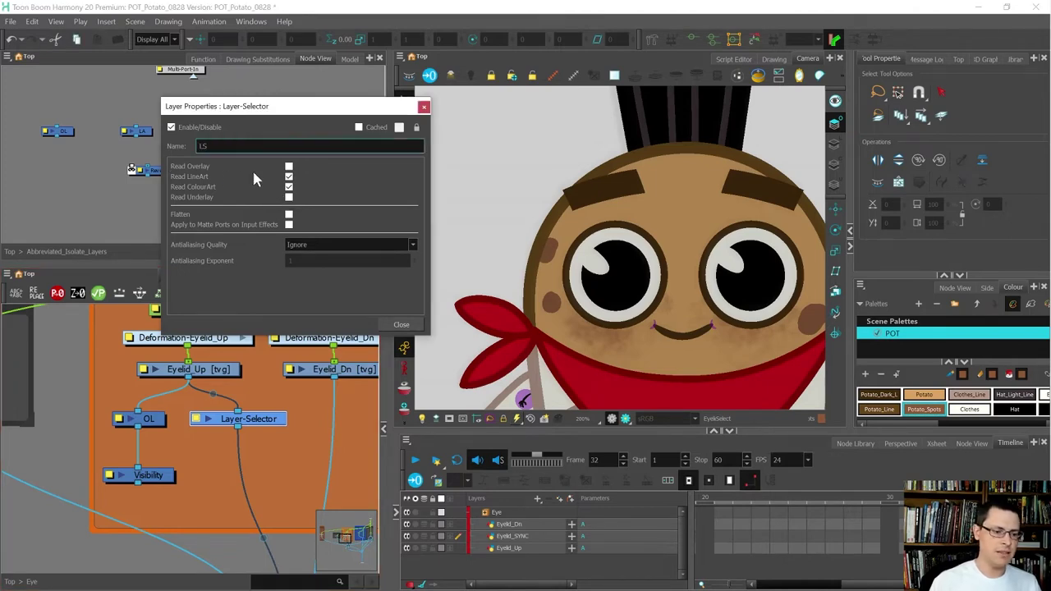
left_click(401, 326)
Add the prefix EyelidUp to the OL, LS and Visibility node names
left_click_drag(271, 491, 80, 387)
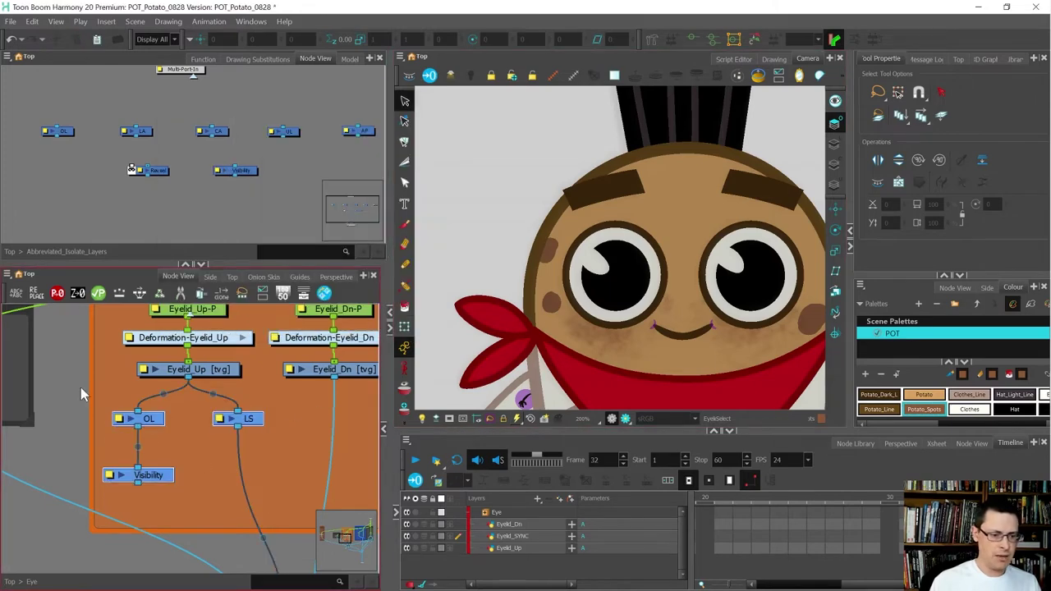
left_click(101, 297)
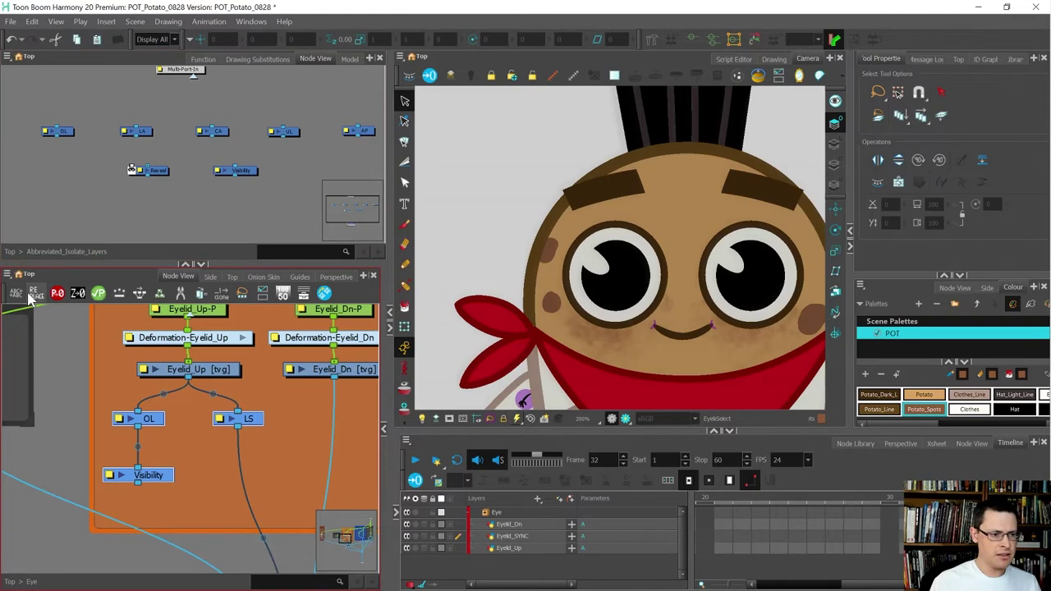
left_click(35, 295)
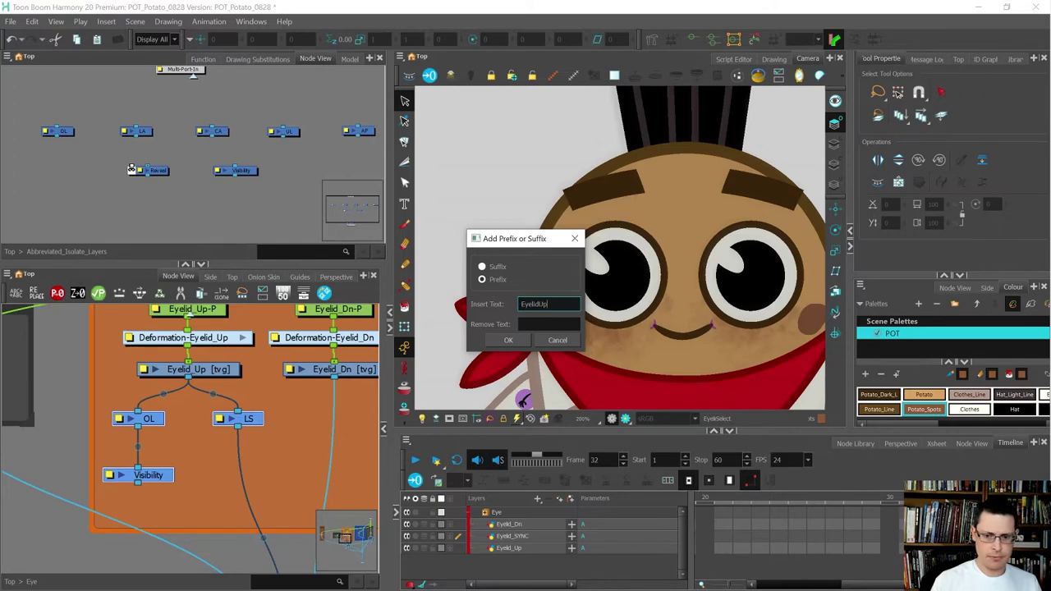
left_click(506, 340)
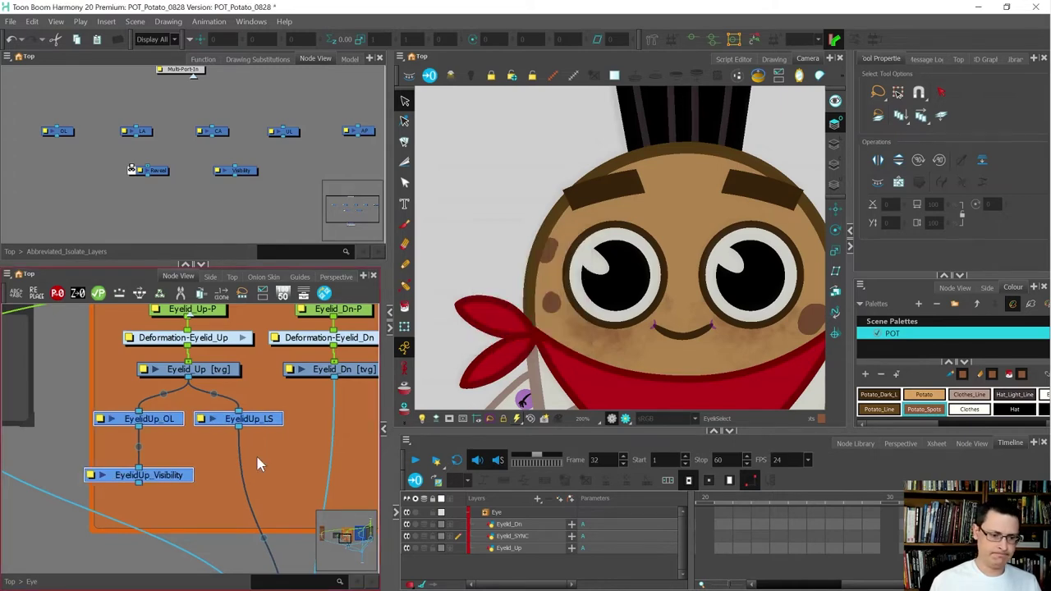
Spread the Eyelid SYNC backdrop and the Eyelid_Up node column away from Eyelid_Dn, and reposition the parent peg above them
scroll(259, 464, "down", 4)
scroll(207, 453, "up", 2)
left_click_drag(160, 416, 212, 479)
left_click_drag(225, 469, 205, 458)
scroll(228, 440, "down", 4)
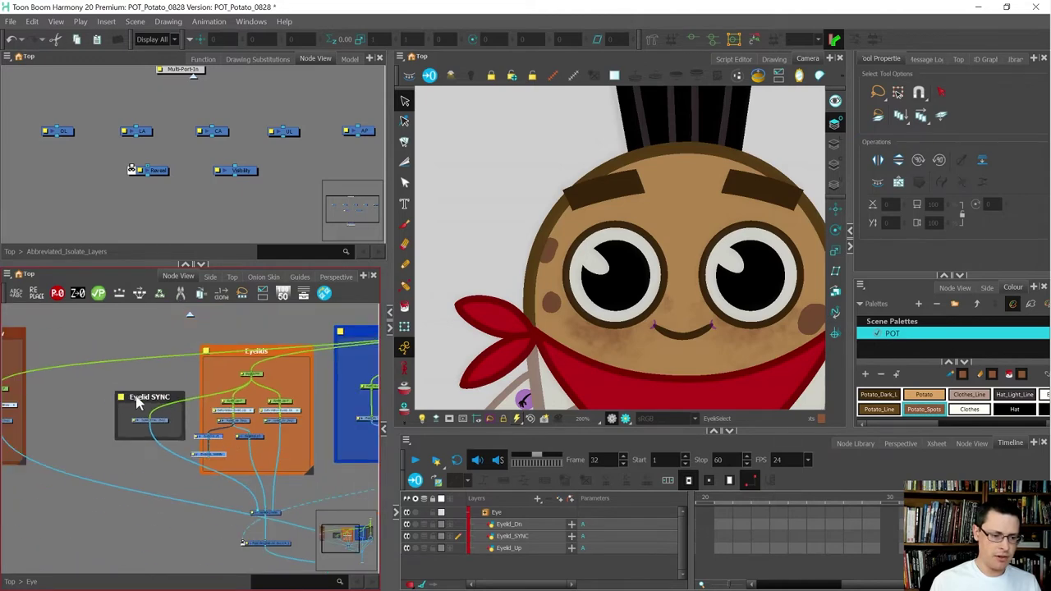
left_click(221, 472)
left_click_drag(236, 474, 202, 460)
left_click(236, 401)
mouse_move(209, 375)
left_mouse_down()
mouse_move(242, 370)
mouse_move(223, 361)
left_mouse_up()
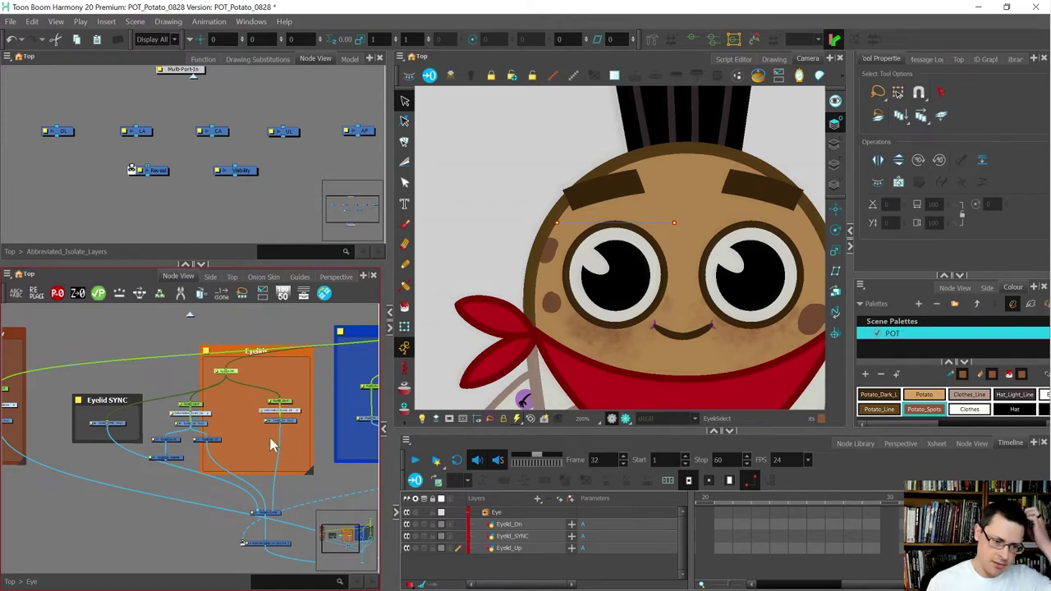
Connect EyelidUp_Visibility's output to the eye's main composite node at the end of the network
scroll(175, 476, "up", 1)
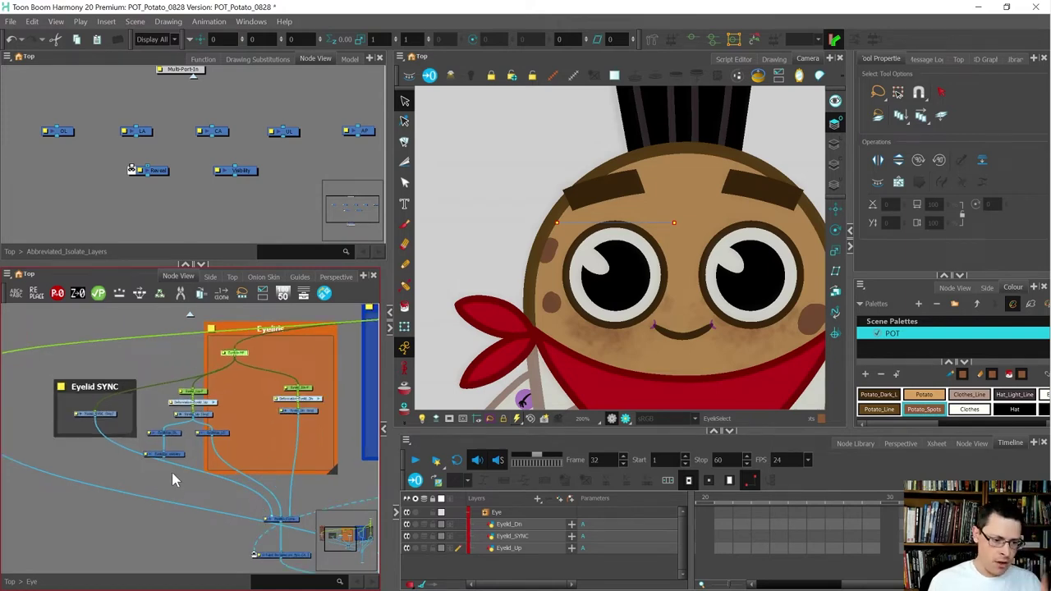
scroll(168, 467, "up", 3)
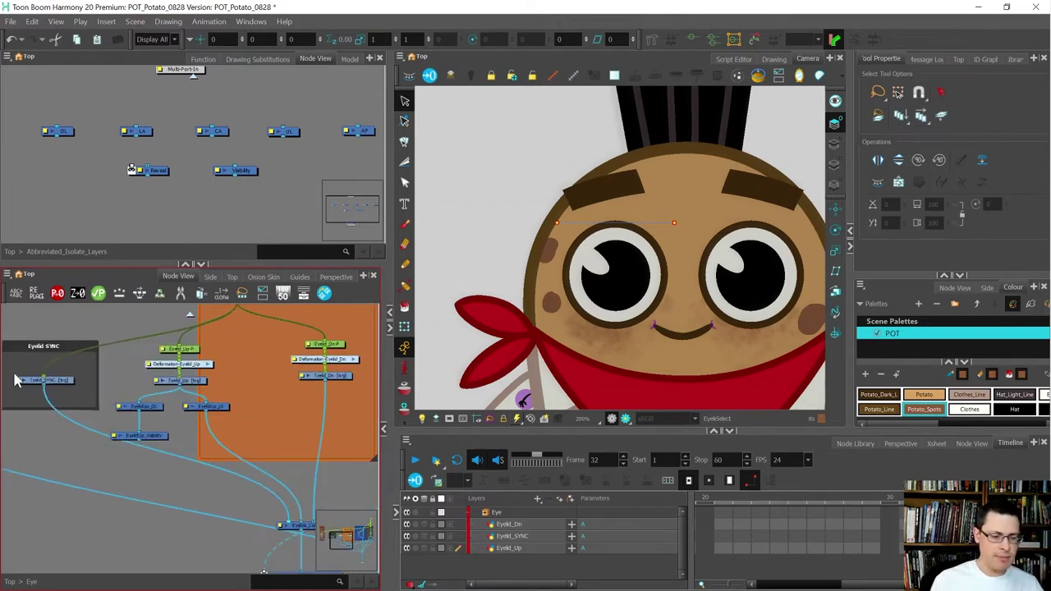
scroll(130, 464, "up", 1)
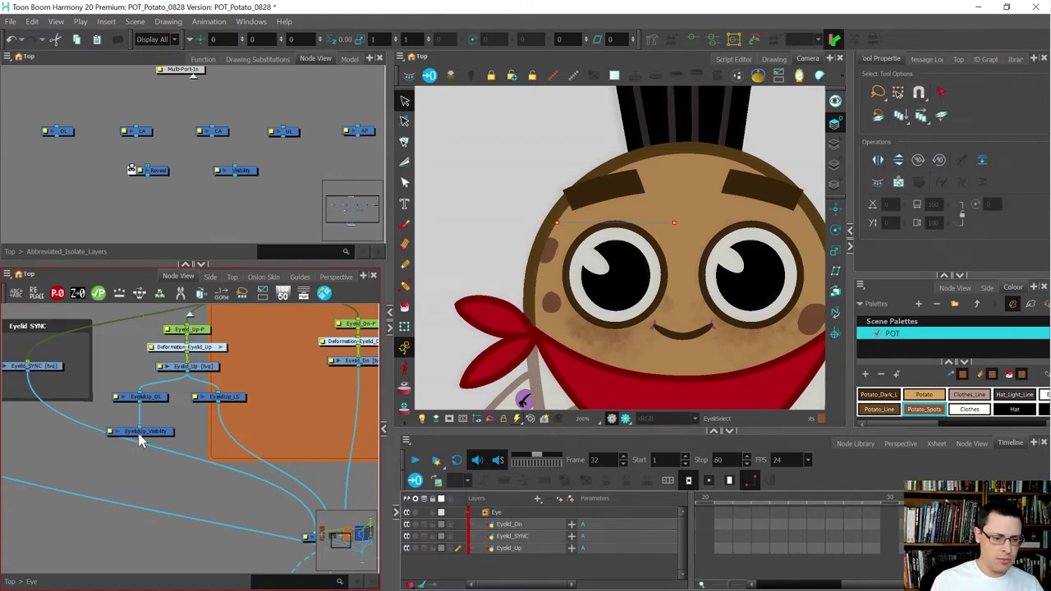
scroll(139, 435, "down", 3)
scroll(146, 441, "down", 3)
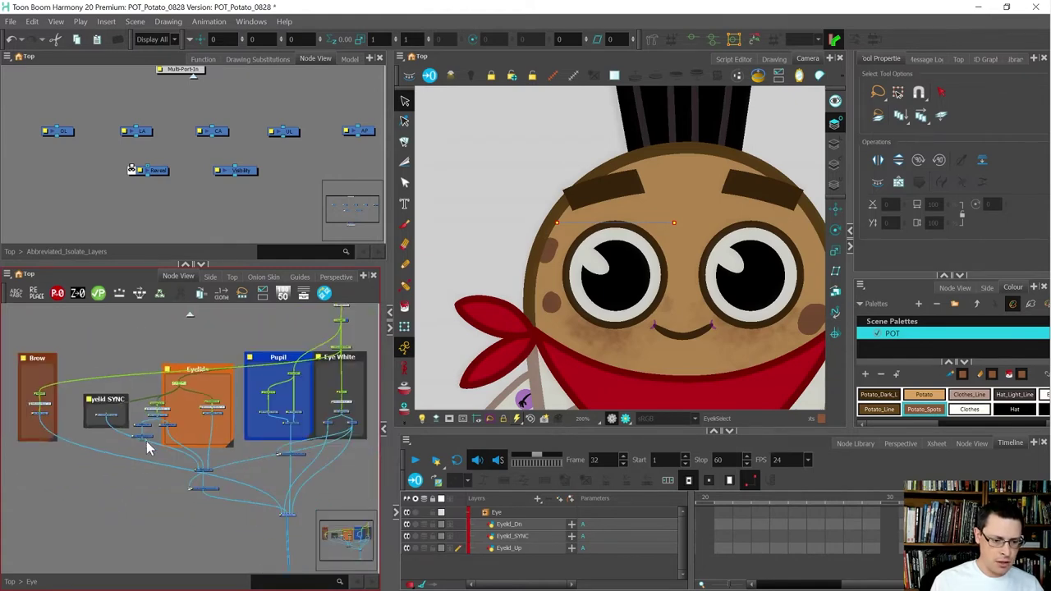
scroll(273, 505, "up", 3)
left_click_drag(275, 505, 283, 532)
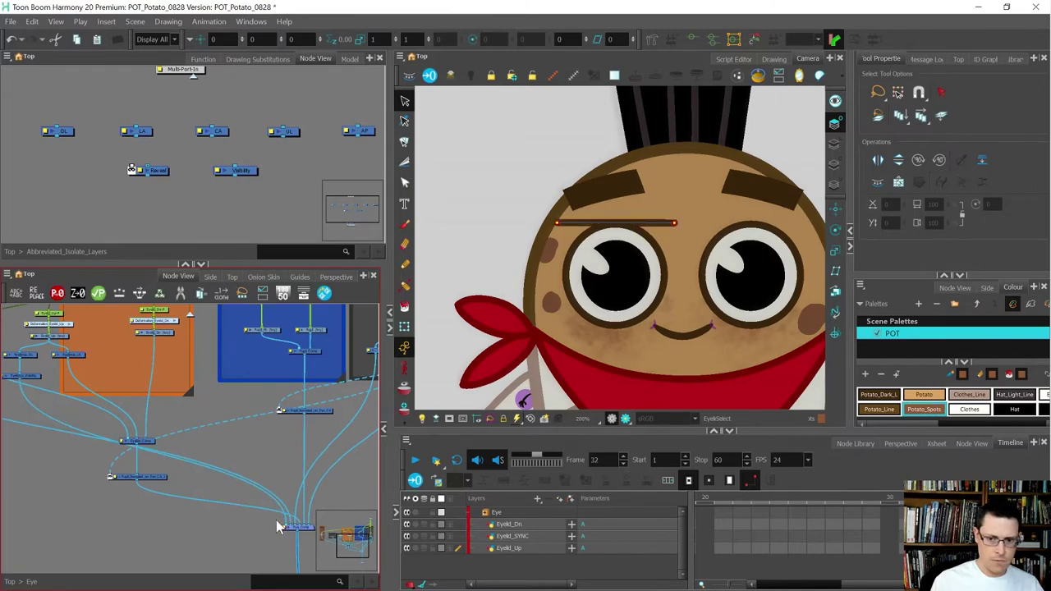
Select the Eyelid_Up overlay line and recolour it with the Handle swatch from the POT palette
scroll(18, 354, "up", 3)
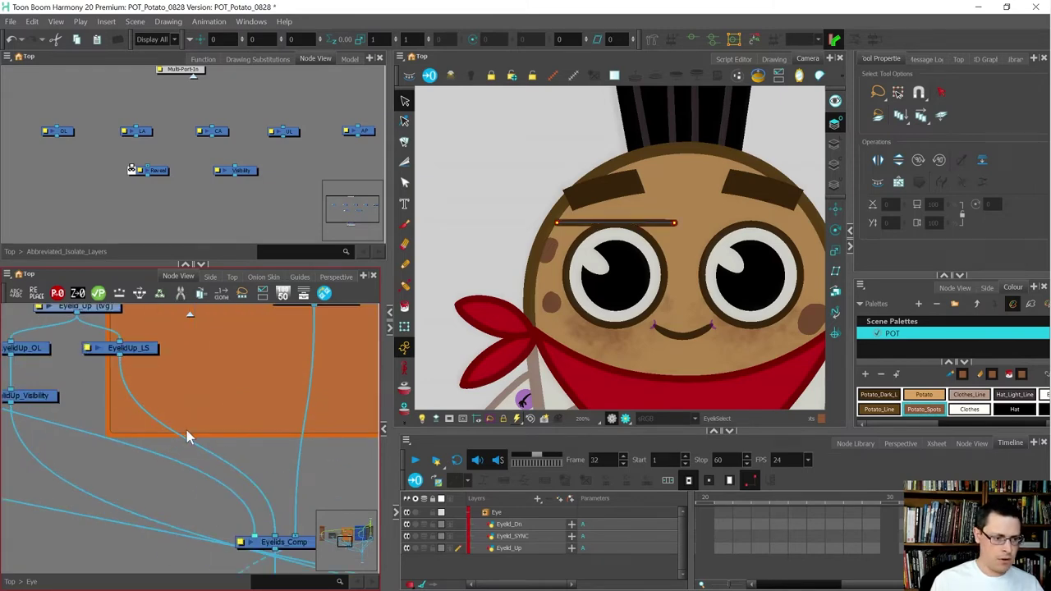
scroll(189, 435, "down", 2)
scroll(135, 361, "up", 3)
left_click(129, 346)
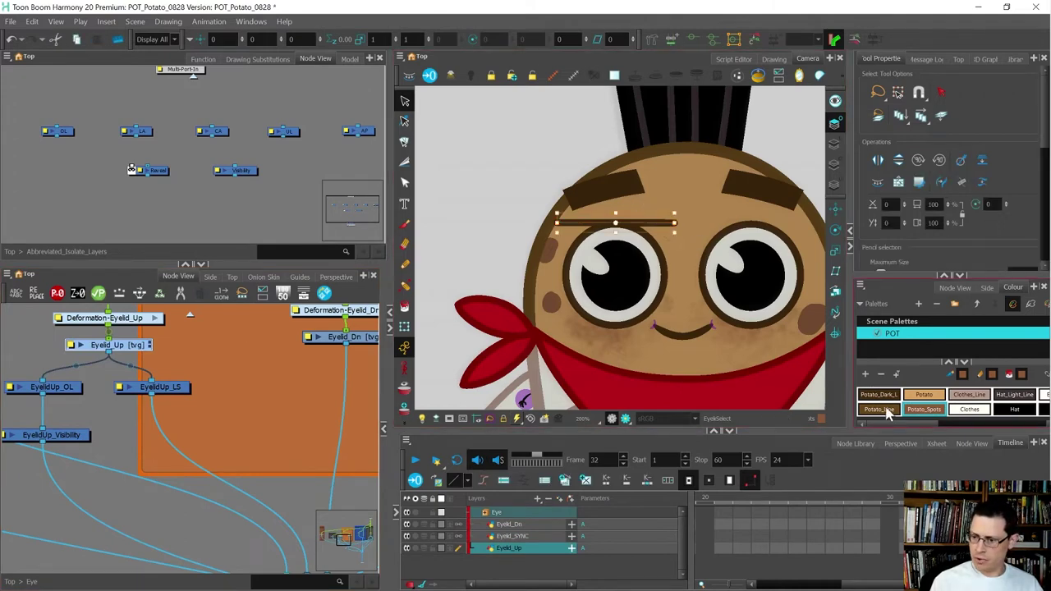
left_click_drag(897, 425, 1020, 422)
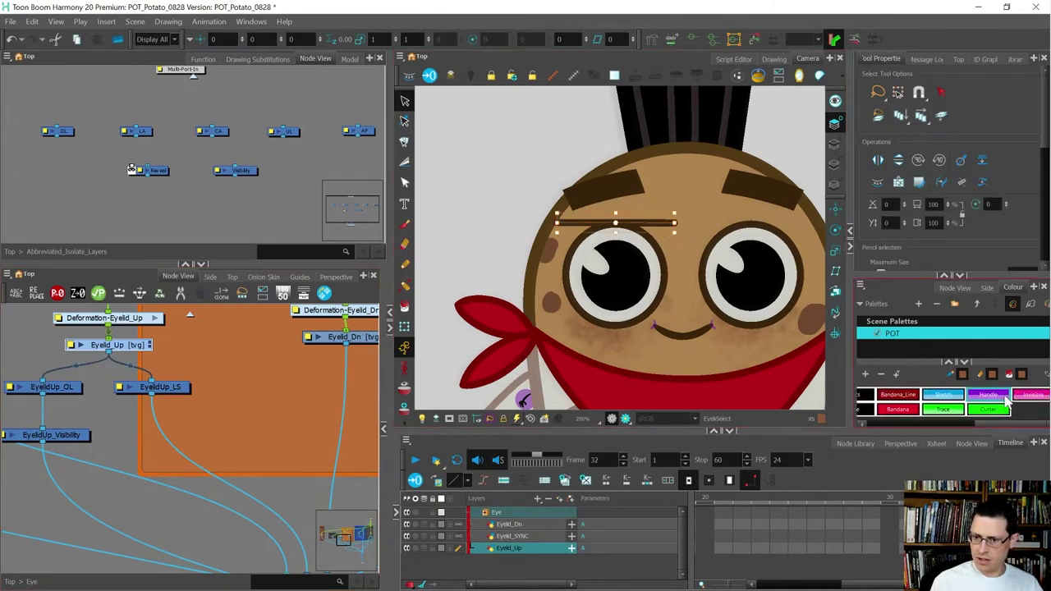
left_click(993, 396)
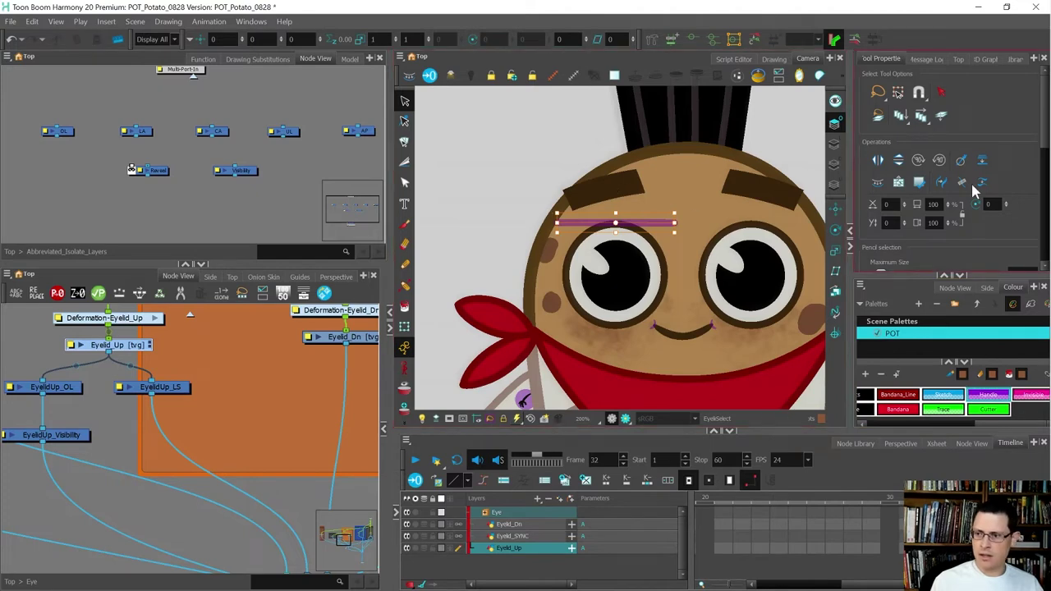
Shorten the purple handle line symmetrically toward its centre and set its maximum pencil size to 5
scroll(1003, 165, "down", 2)
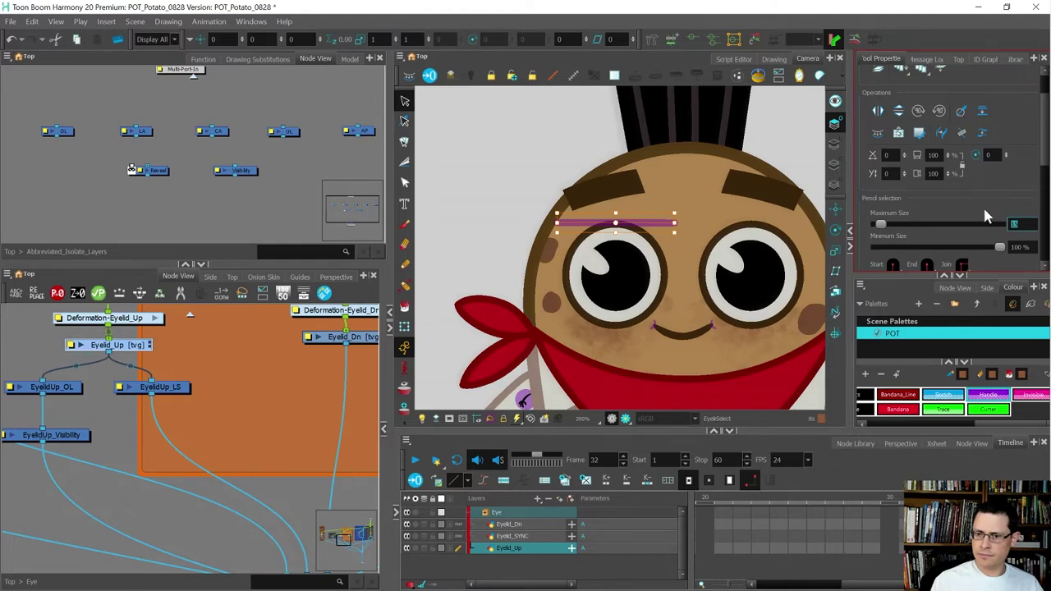
scroll(665, 224, "up", 2)
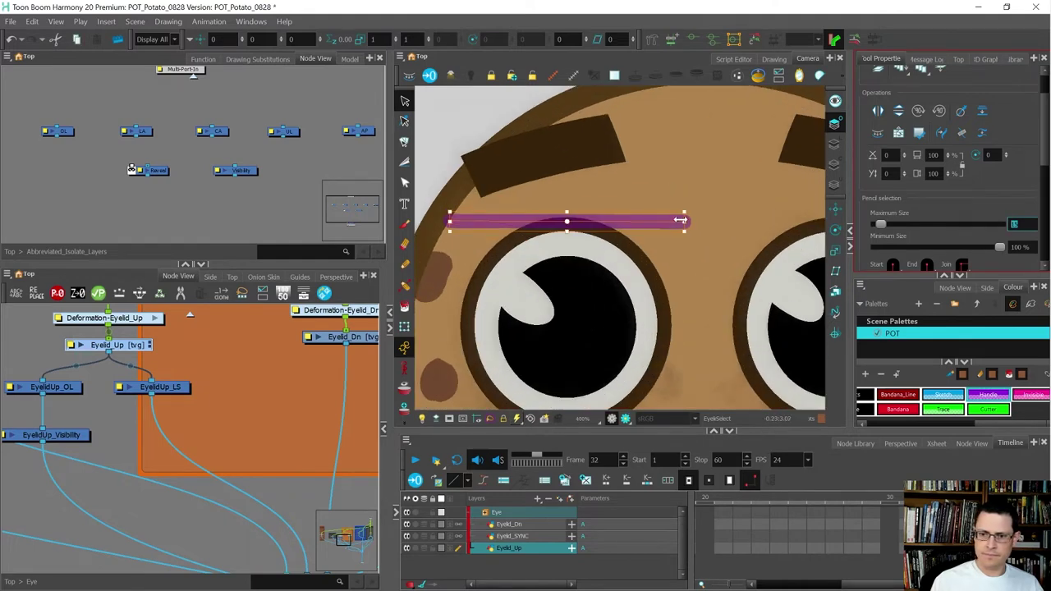
key("alt+q")
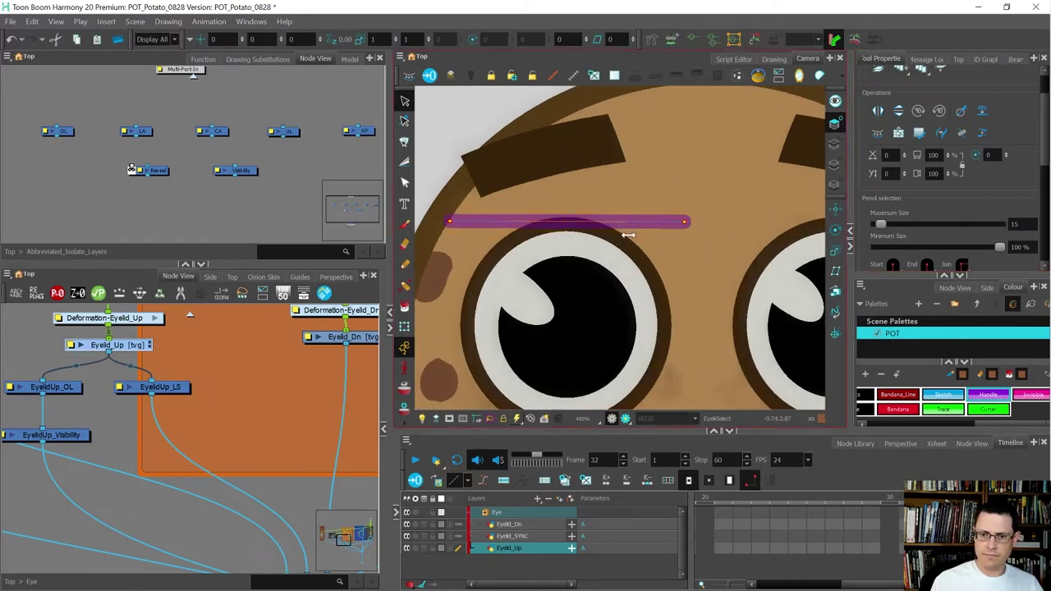
left_click_drag(619, 229, 618, 229)
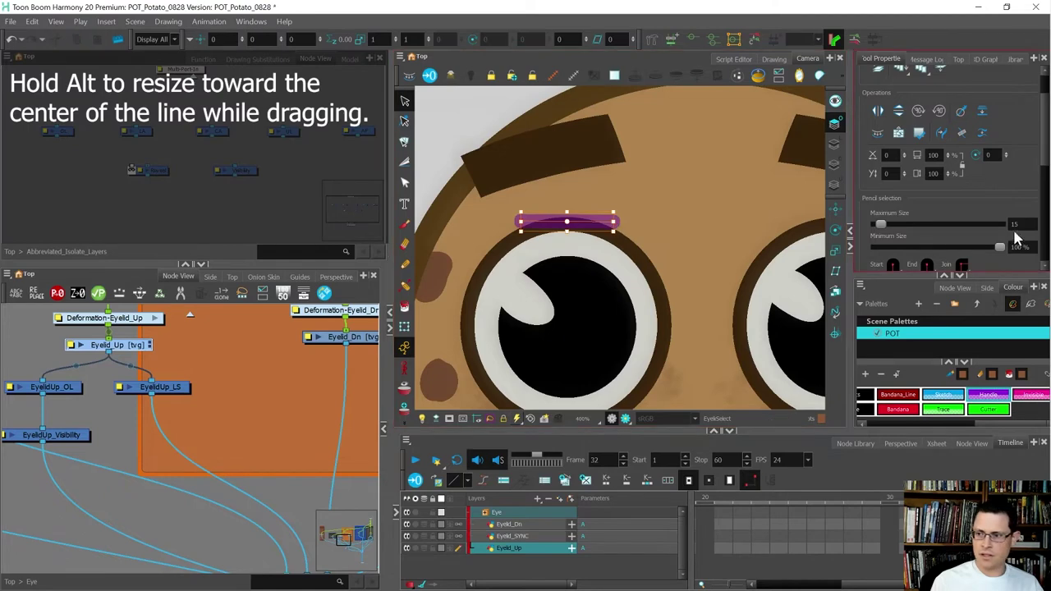
left_click_drag(1021, 224, 992, 217)
type("3")
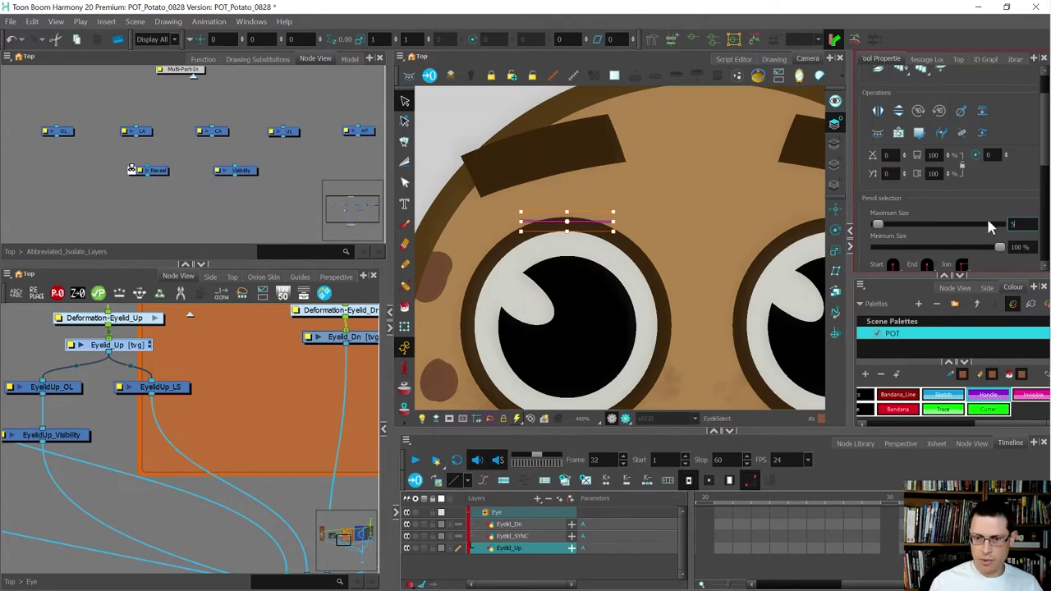
scroll(554, 141, "down", 4)
left_click(469, 188)
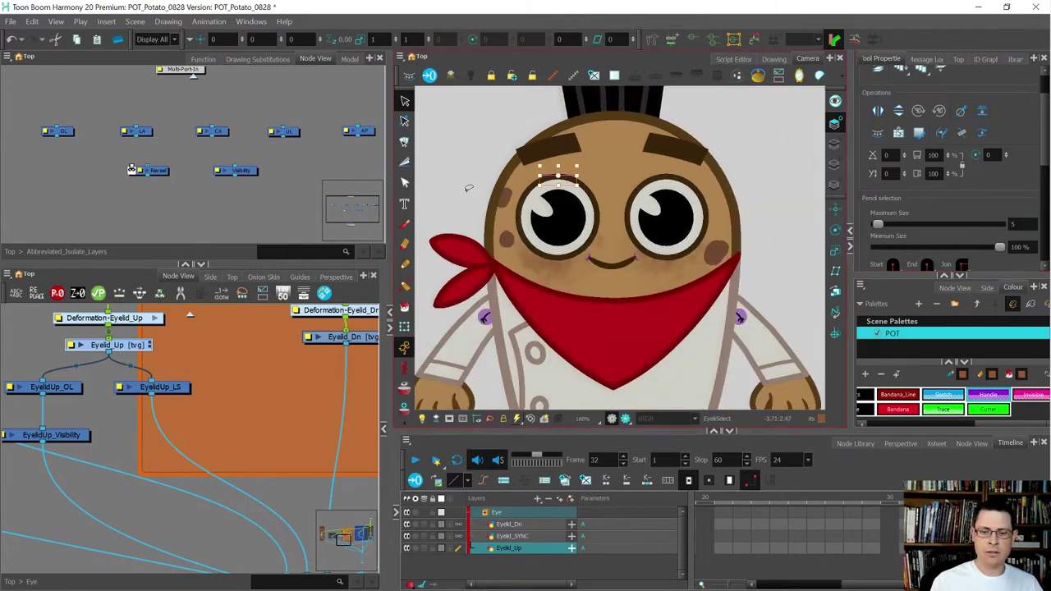
Lower the handle line into the dark outline at the top of the eye and shorten it further toward its centre
key("alt+s")
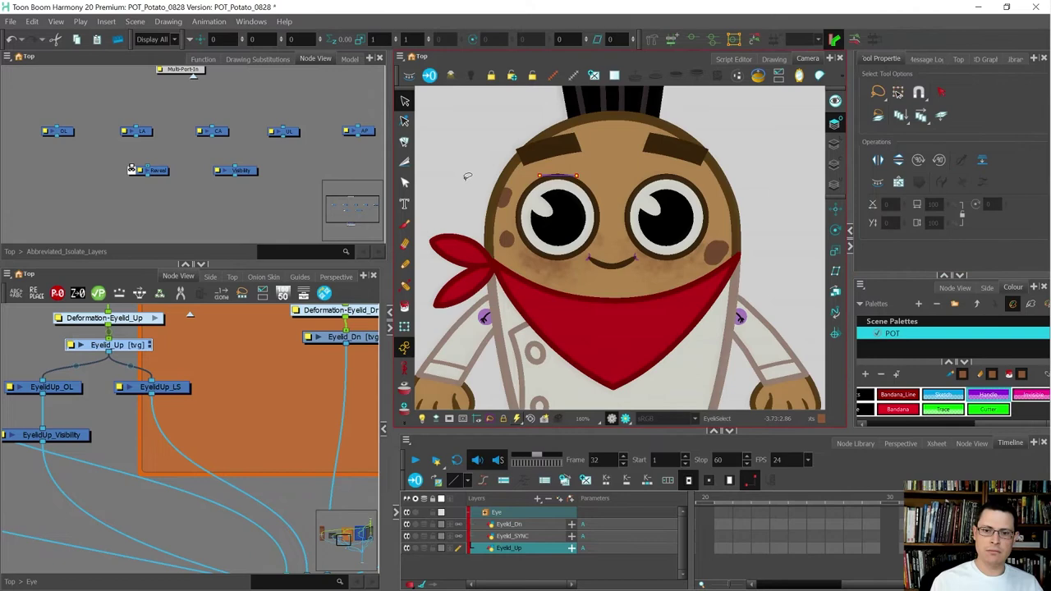
key("shift+t")
left_click(454, 190)
scroll(563, 179, "up", 2)
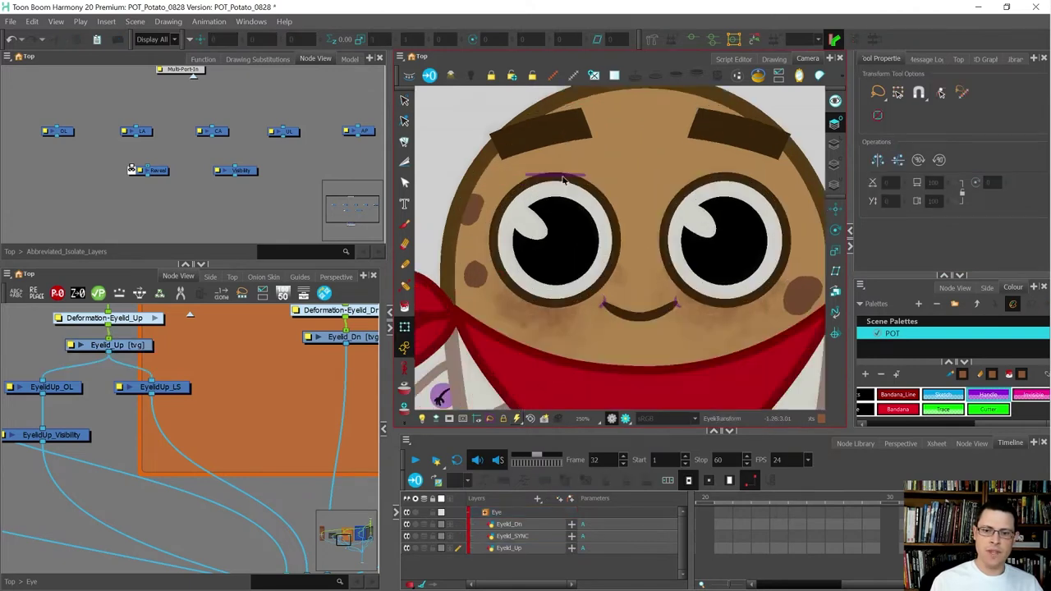
scroll(563, 180, "up", 4)
left_click(562, 176)
key("alt+s")
left_click(561, 176)
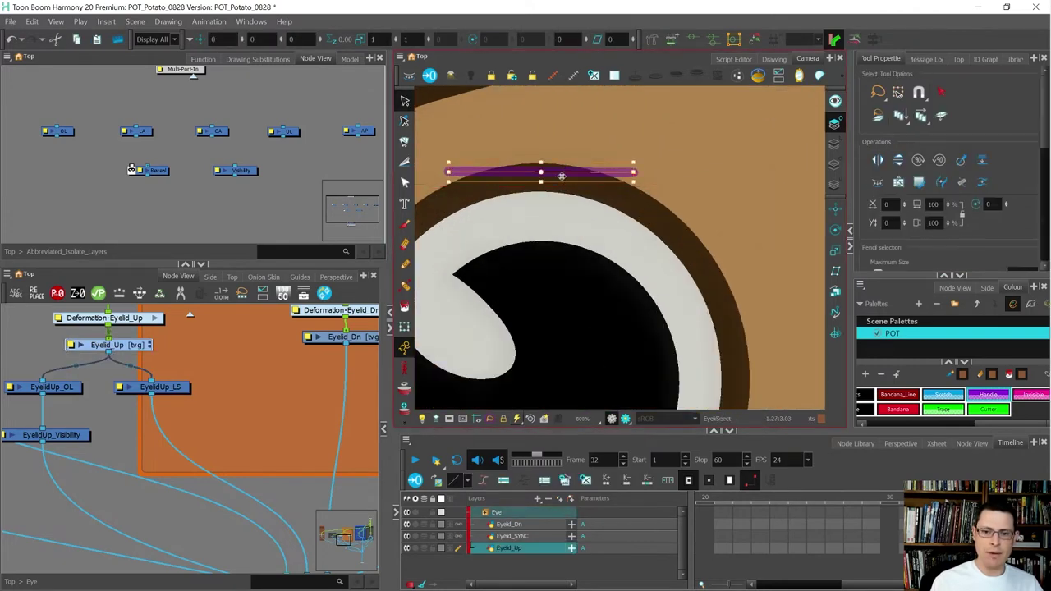
mouse_move(561, 176)
left_mouse_down()
mouse_move(555, 192)
mouse_move(557, 184)
left_mouse_up()
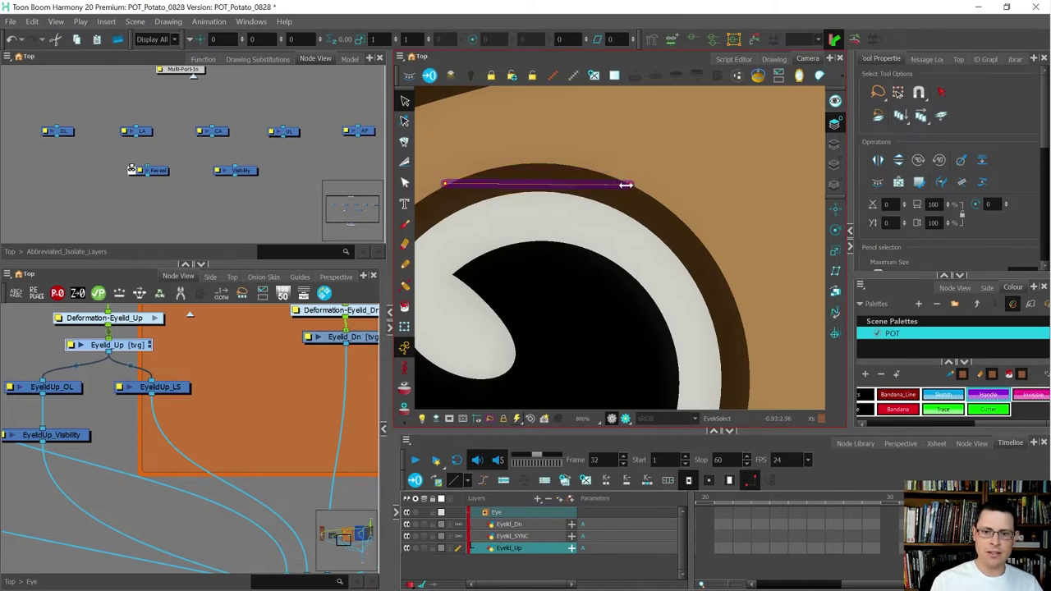
left_click_drag(626, 185, 552, 183)
Set the handle line's maximum pencil size to 8
scroll(551, 183, "up", 2)
scroll(551, 182, "down", 3)
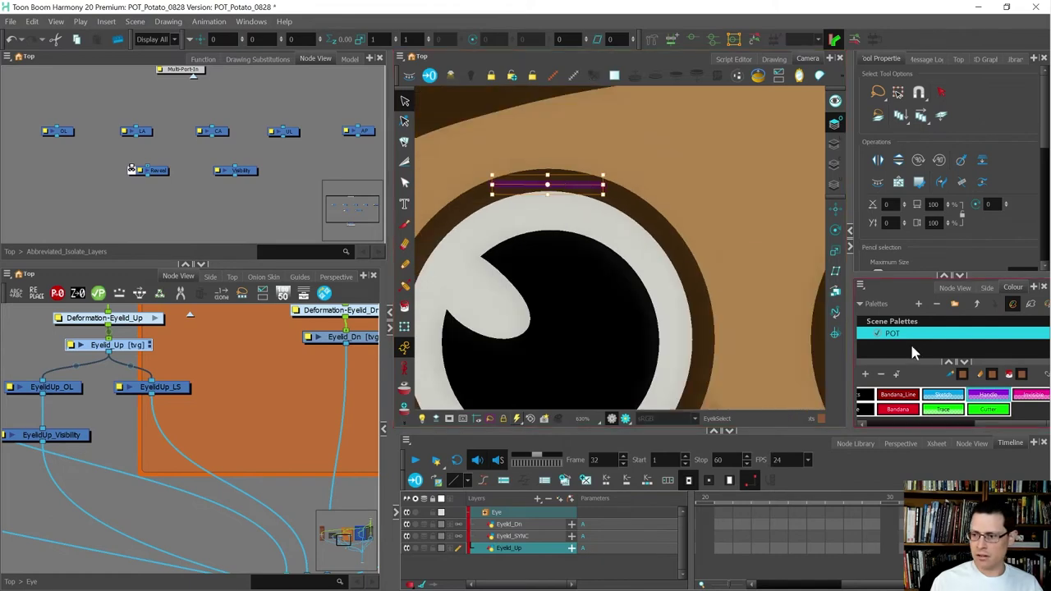
scroll(1023, 217, "down", 2)
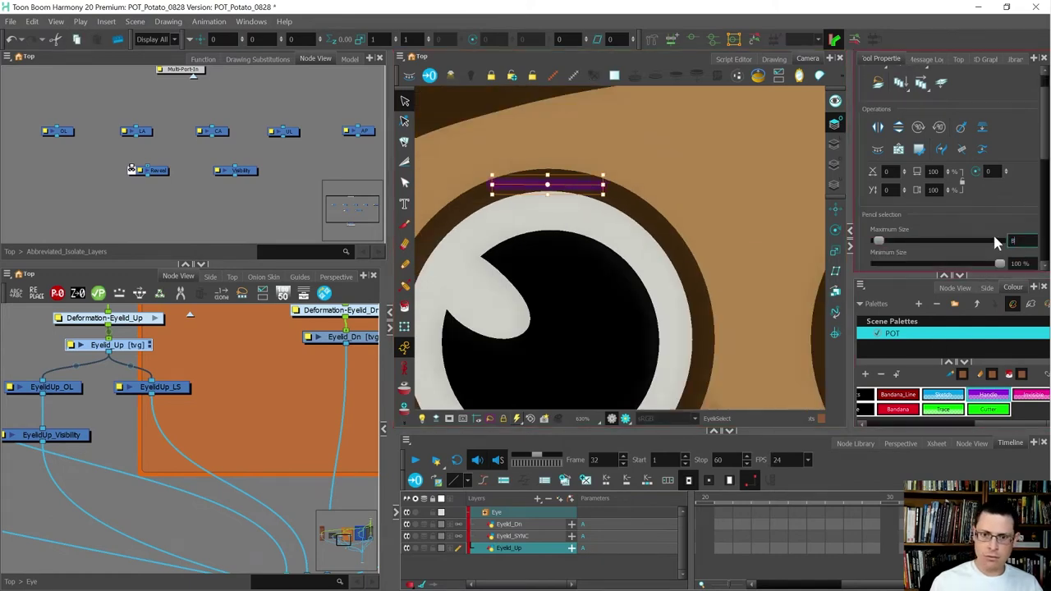
Convert the purple pencil handle line above the eye into a brush stroke
scroll(541, 179, "up", 3)
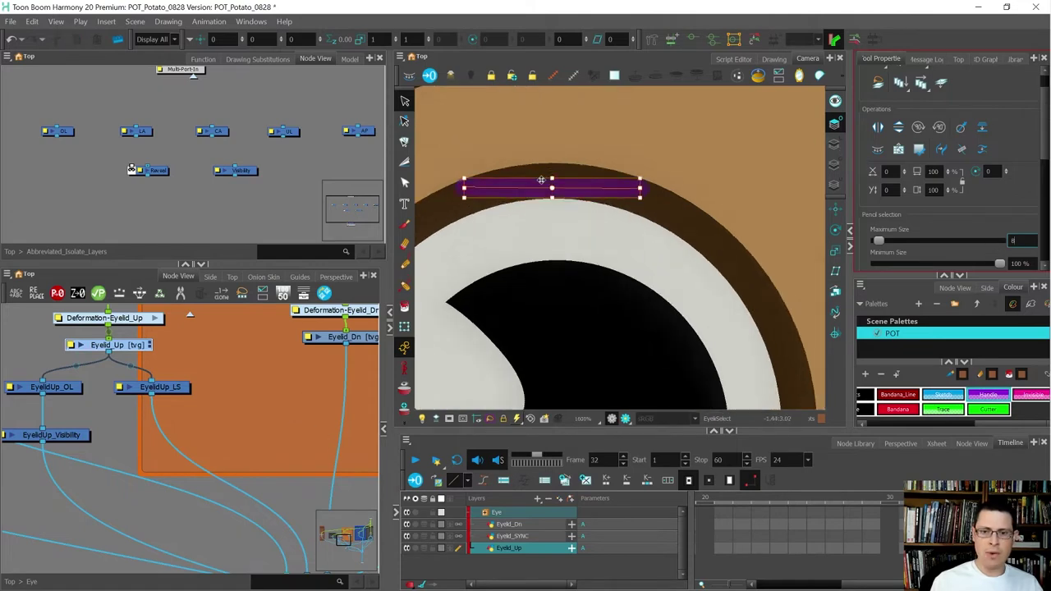
scroll(542, 180, "up", 1)
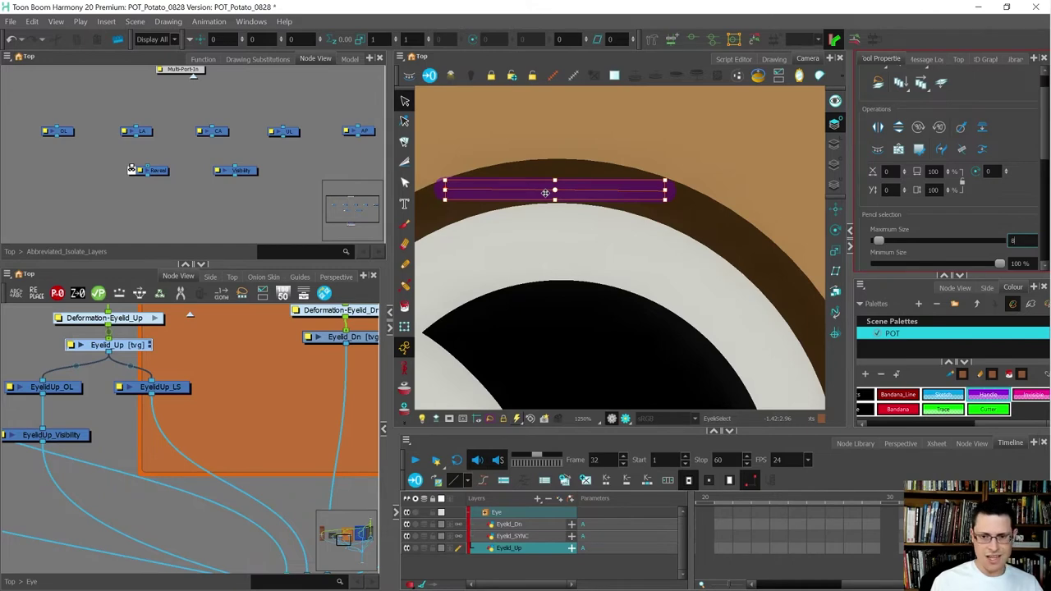
left_click(536, 196)
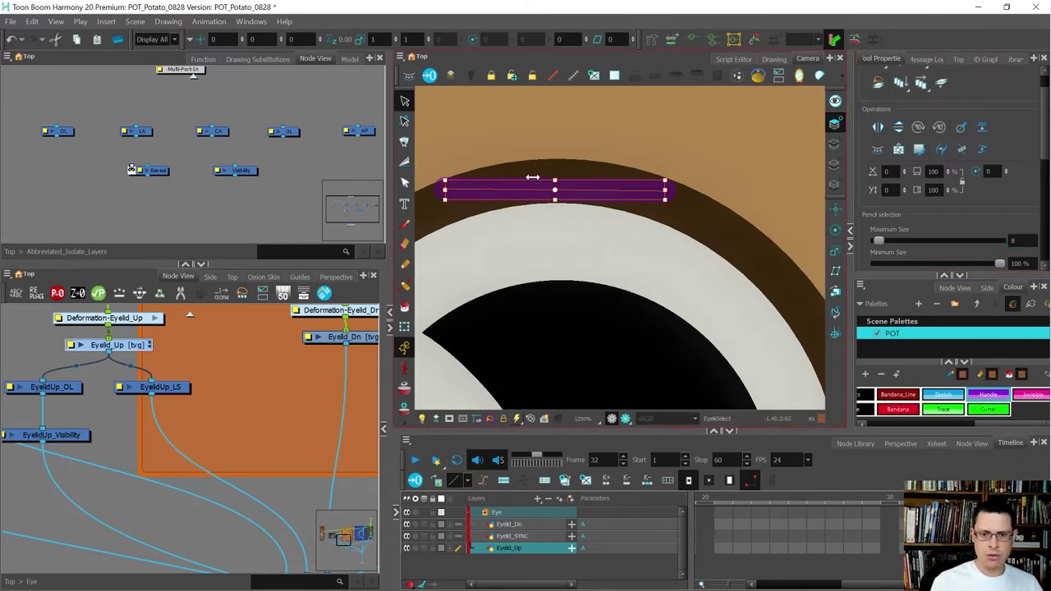
left_click(509, 131)
left_click(534, 191)
key("shift+7")
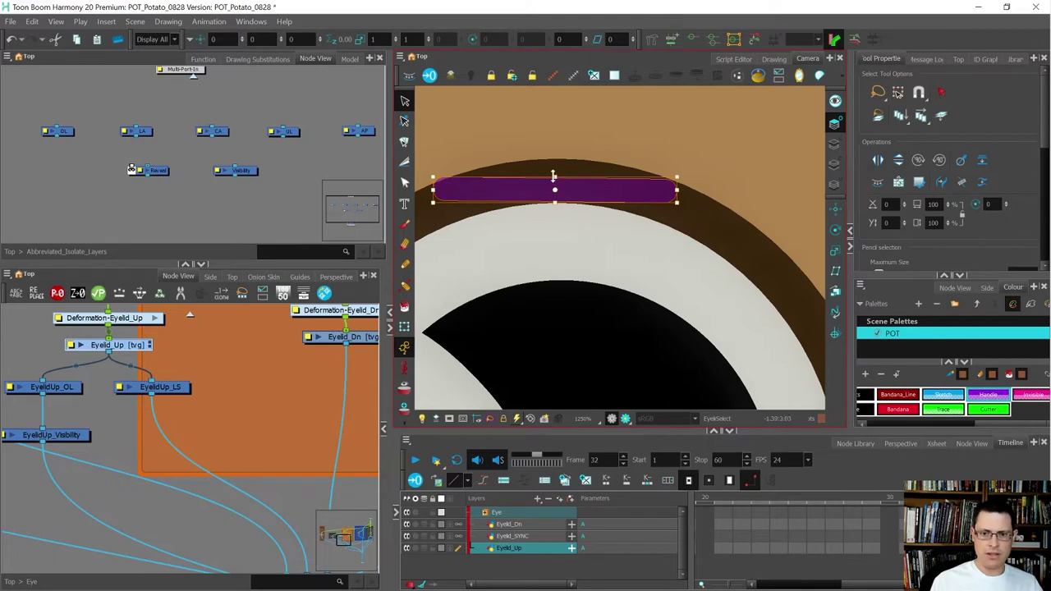
left_click(548, 226)
left_click(551, 190)
scroll(555, 194, "down", 6)
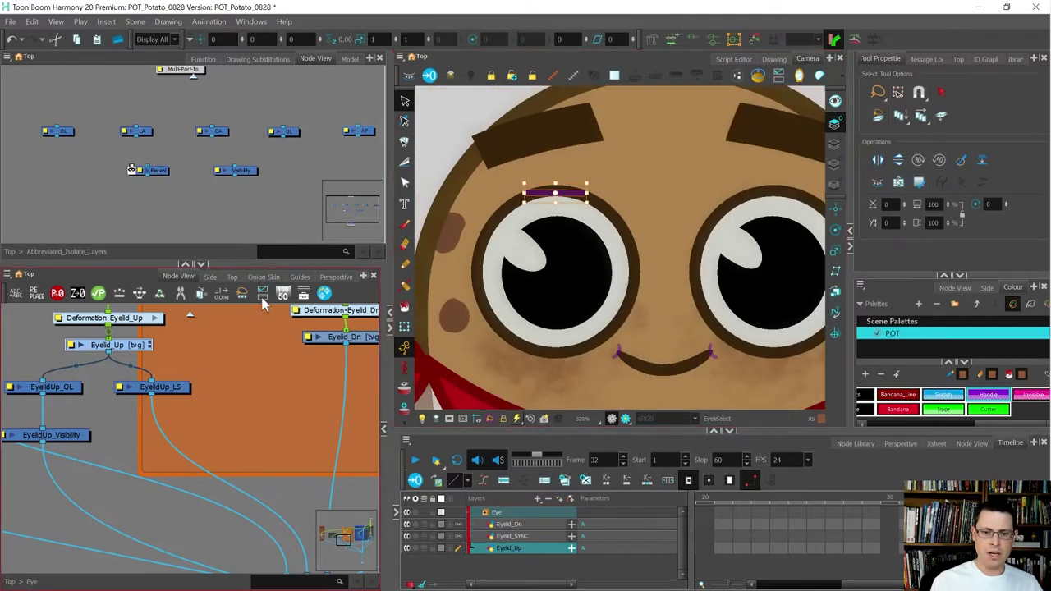
Test the purple handle by selecting the upper eyelid through it and cycling the eyelid drawings forward and back with the Transform tool
left_click(262, 355)
scroll(517, 263, "down", 1)
key("shift+t")
scroll(553, 205, "down", 2)
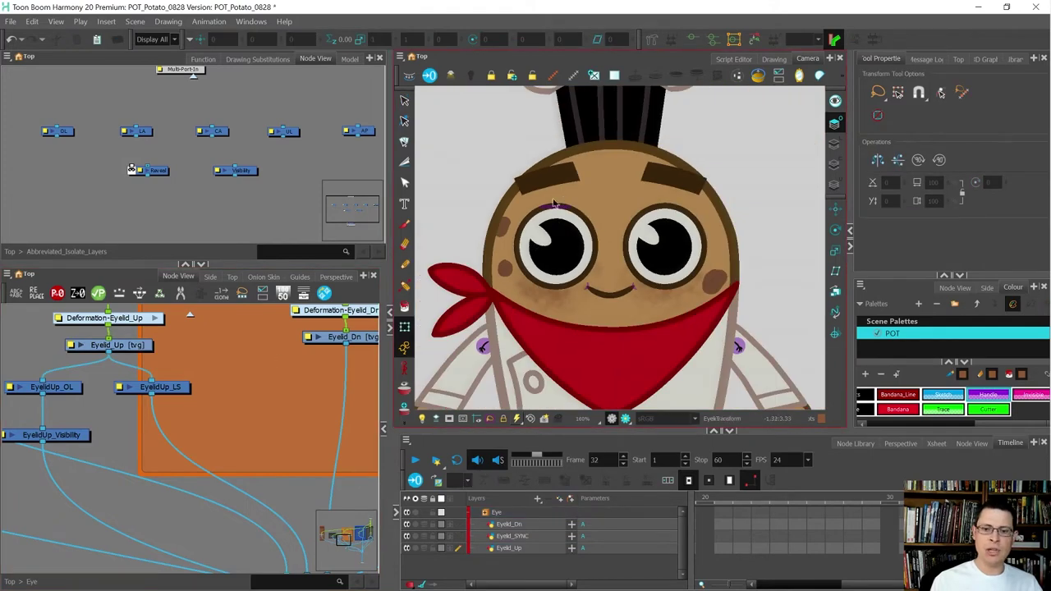
scroll(561, 210, "up", 1)
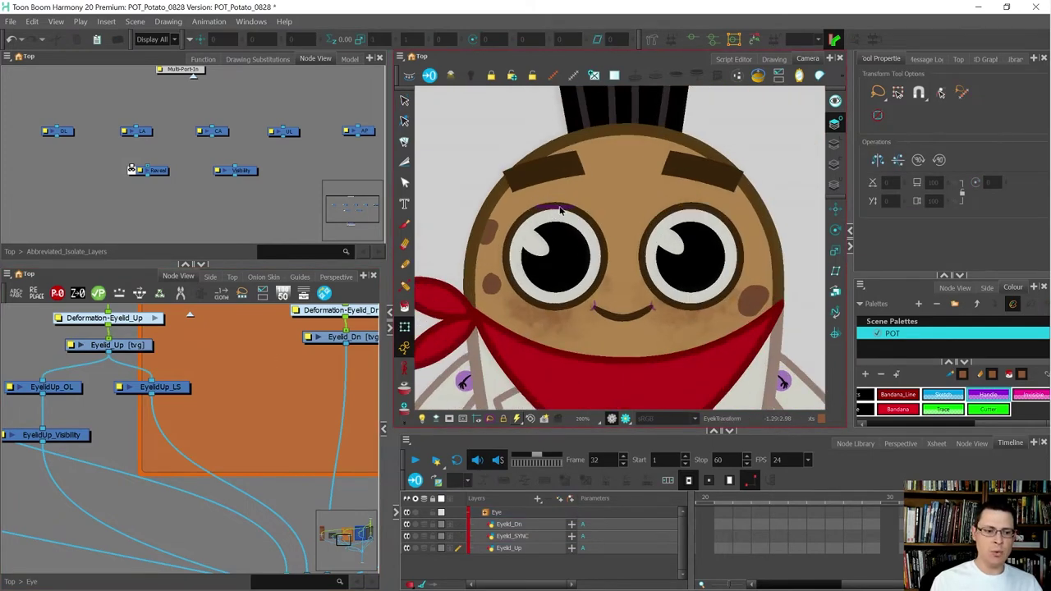
left_click(561, 210)
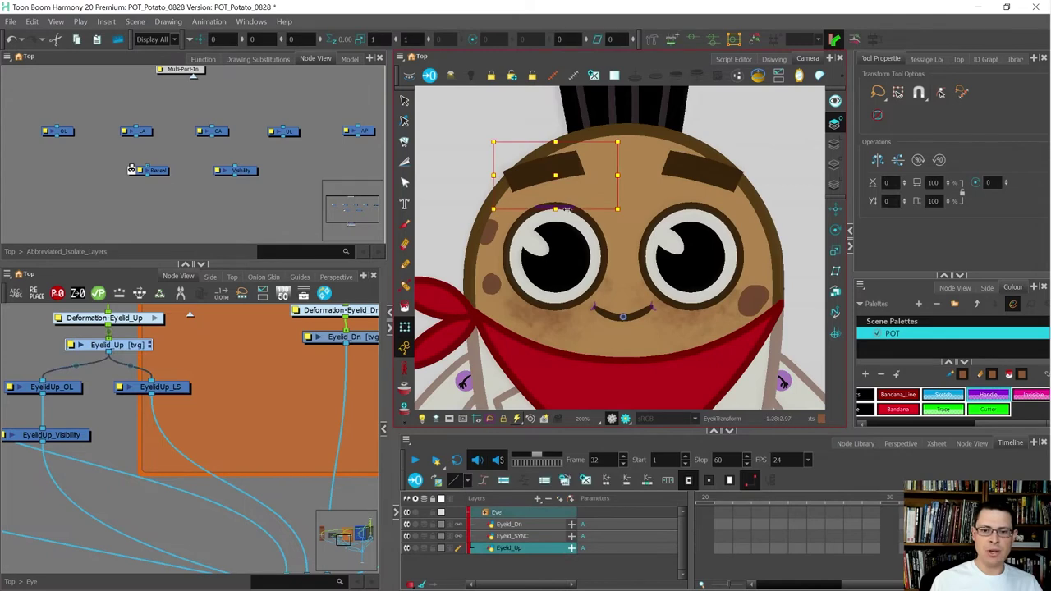
mouse_move(566, 210)
left_mouse_down()
mouse_move(568, 254)
mouse_move(571, 214)
left_mouse_up()
key("bracketright")
key("bracketright")
key("bracketright")
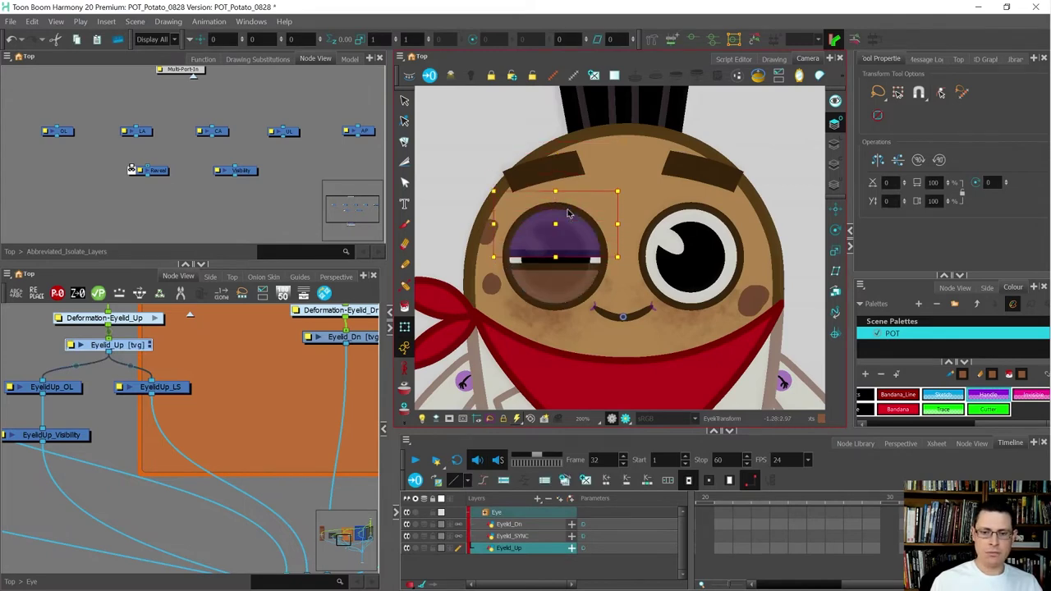
key("bracketleft")
key("bracketleft")
key("bracketleft")
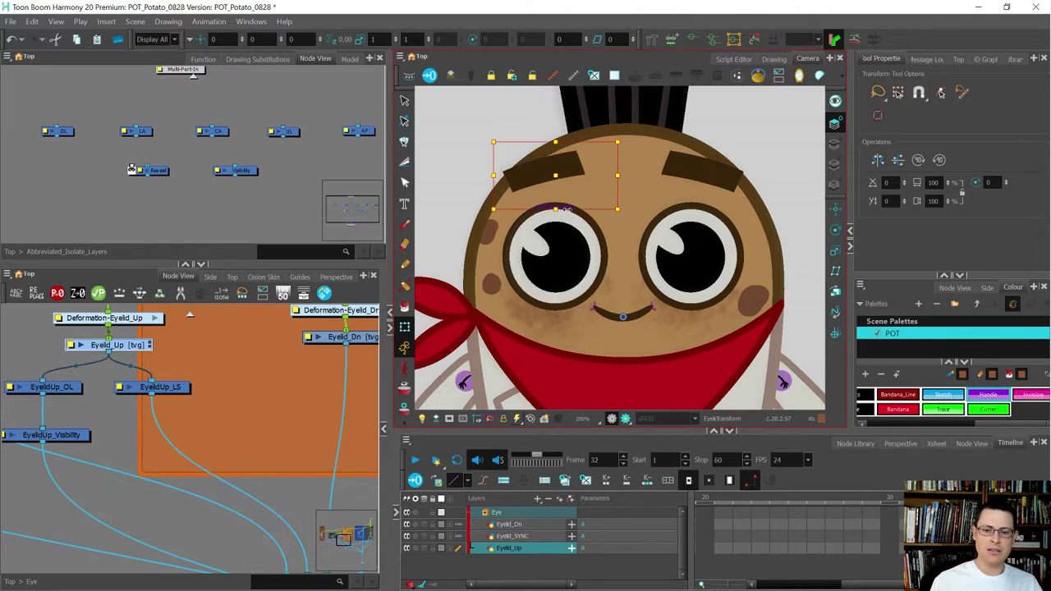
Switch the eyelid to drawing E, show its deformation chain, and compare the chain's fit with drawing C
left_click_drag(573, 248, 582, 304)
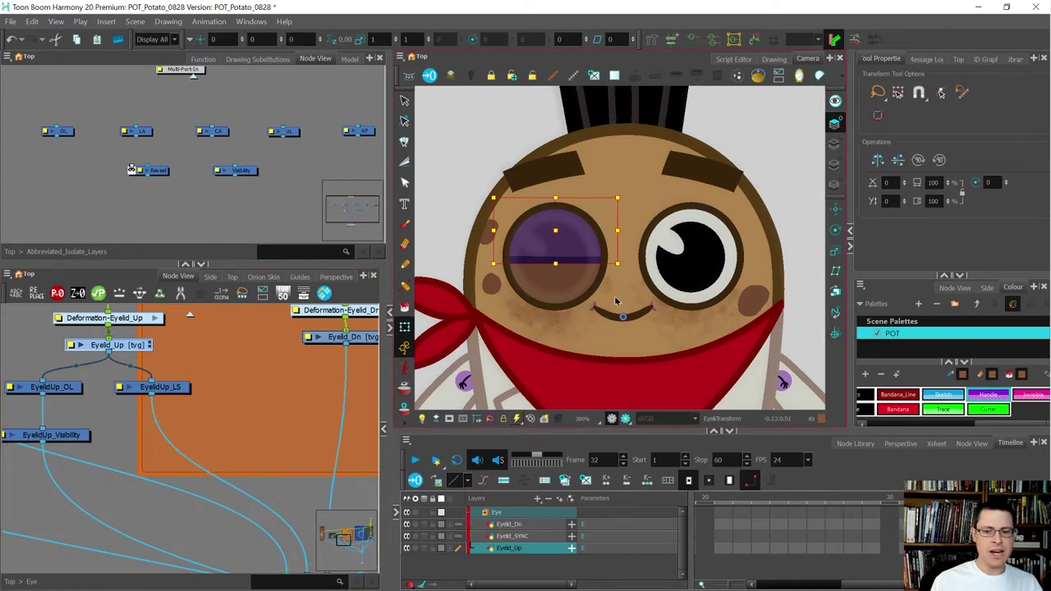
key(".")
left_click(577, 269)
left_click_drag(573, 260, 547, 231)
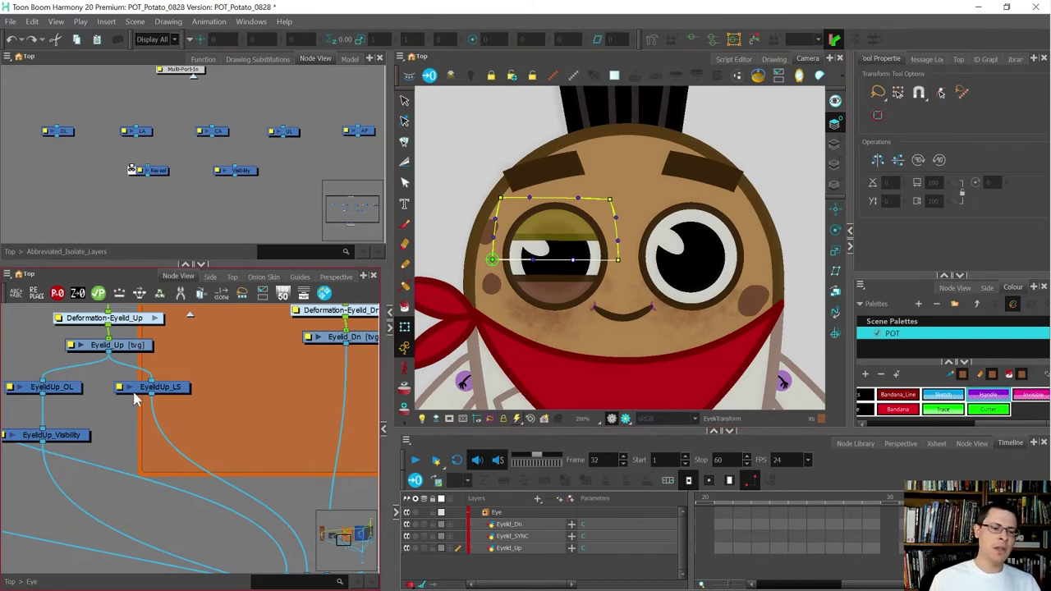
Go to frame 31 and try to create a new deformation chain for the Eyelid_Up drawing
scroll(135, 396, "down", 2)
scroll(133, 363, "up", 2)
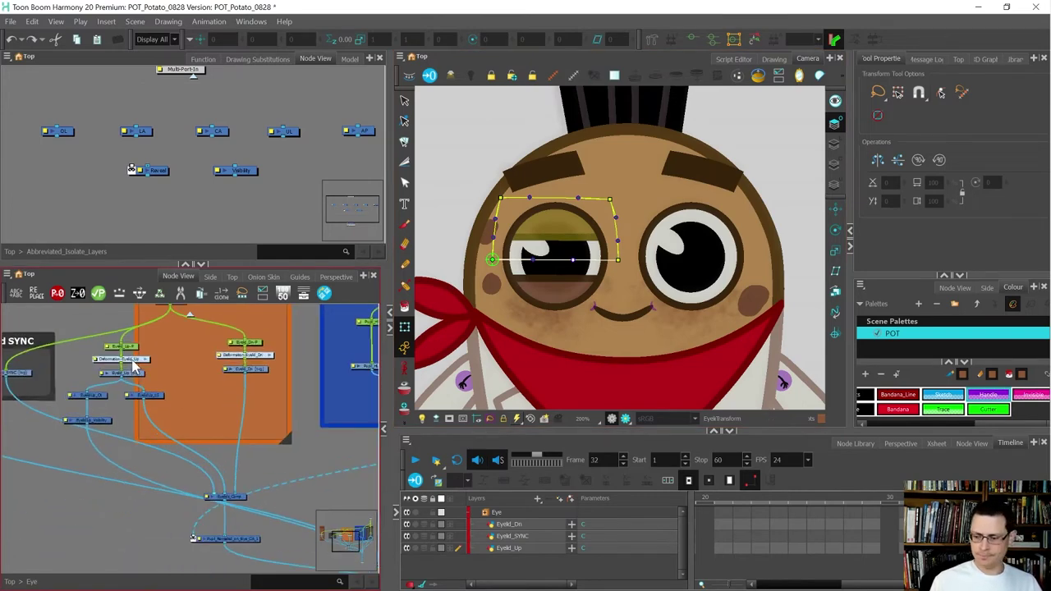
key("g")
key("comma")
key("comma")
key("comma")
key("comma")
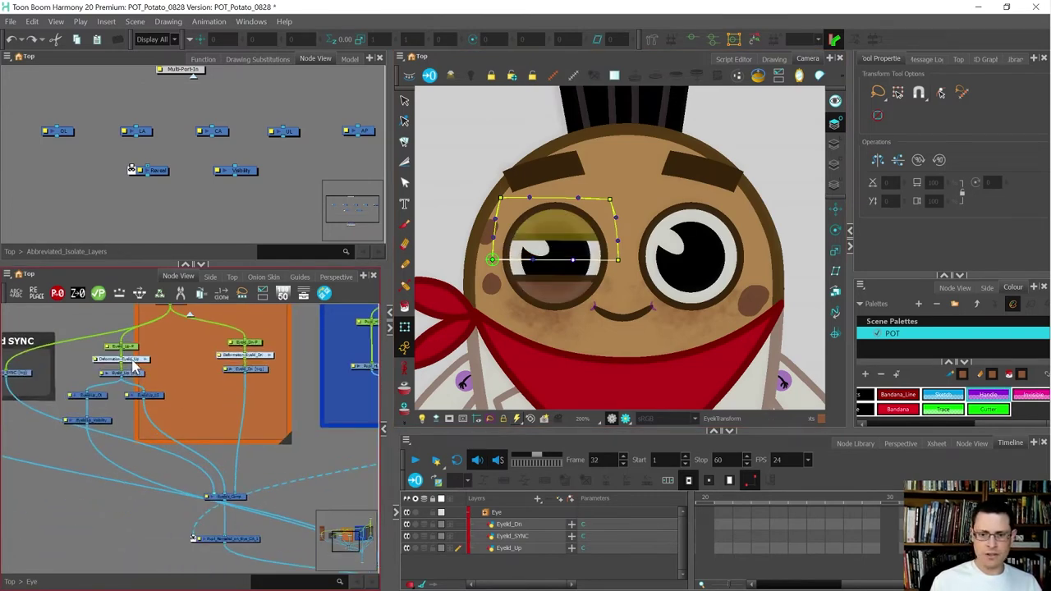
scroll(131, 365, "up", 1)
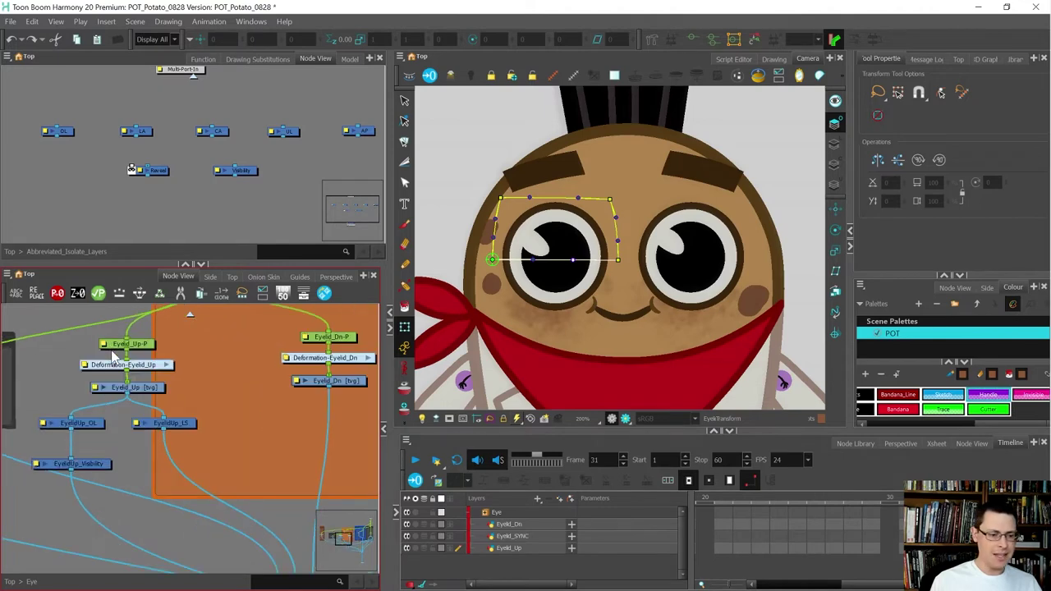
left_click(105, 366)
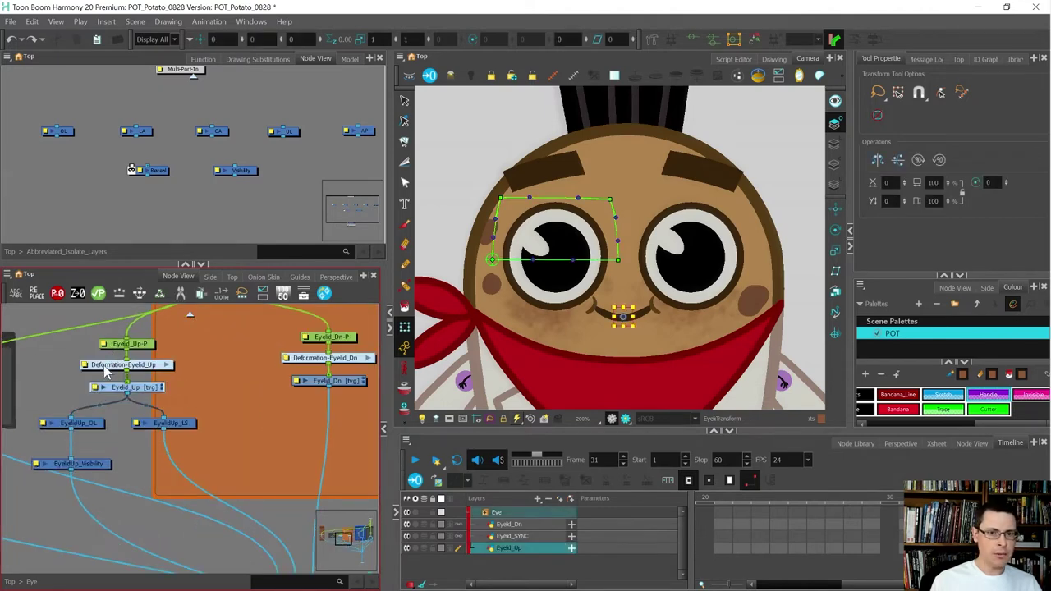
left_click(674, 41)
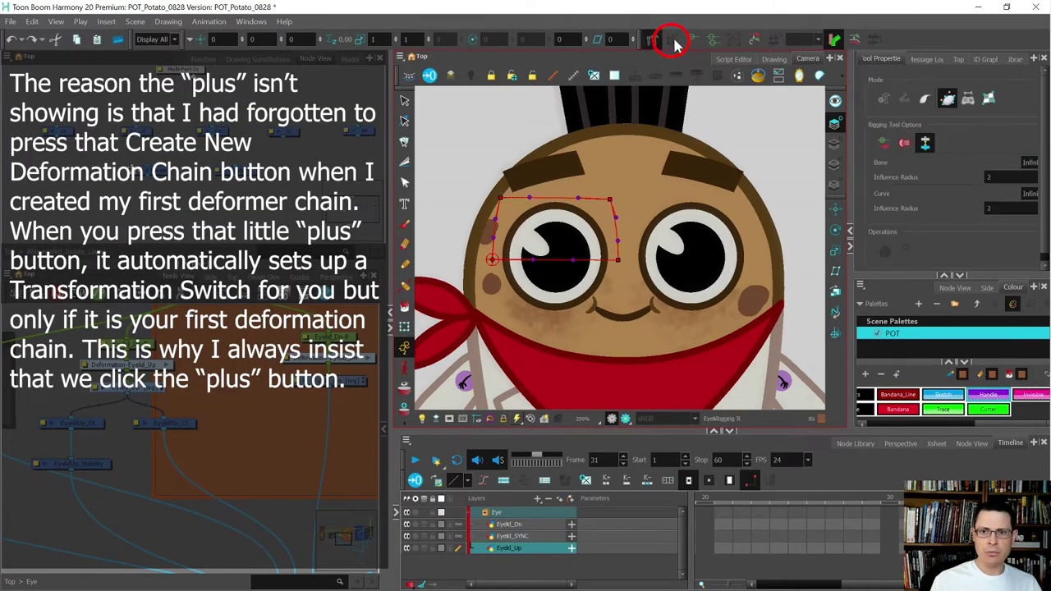
left_click(146, 402)
left_click(144, 389)
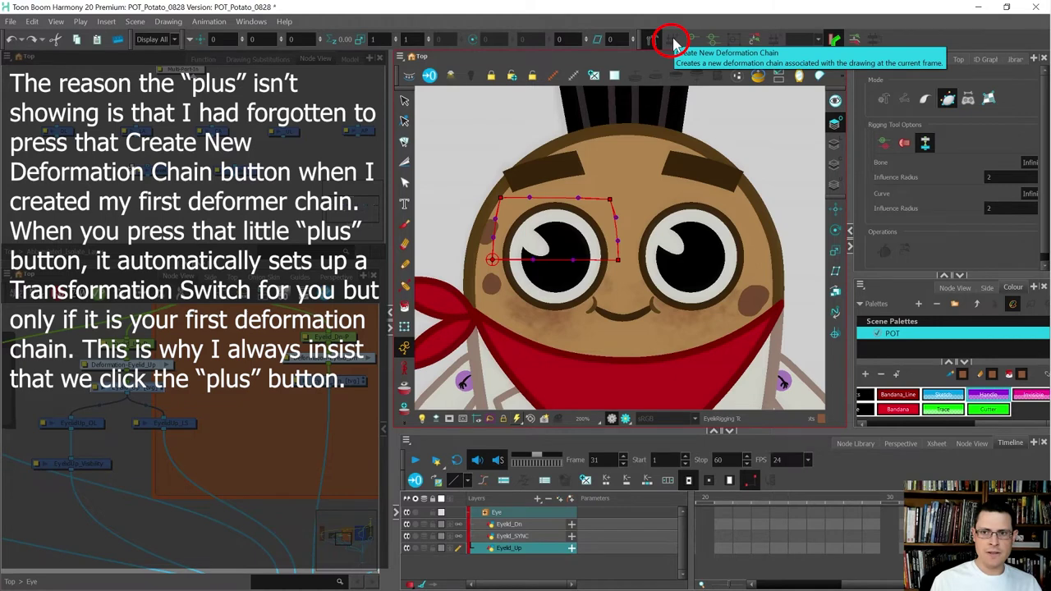
left_click(312, 401)
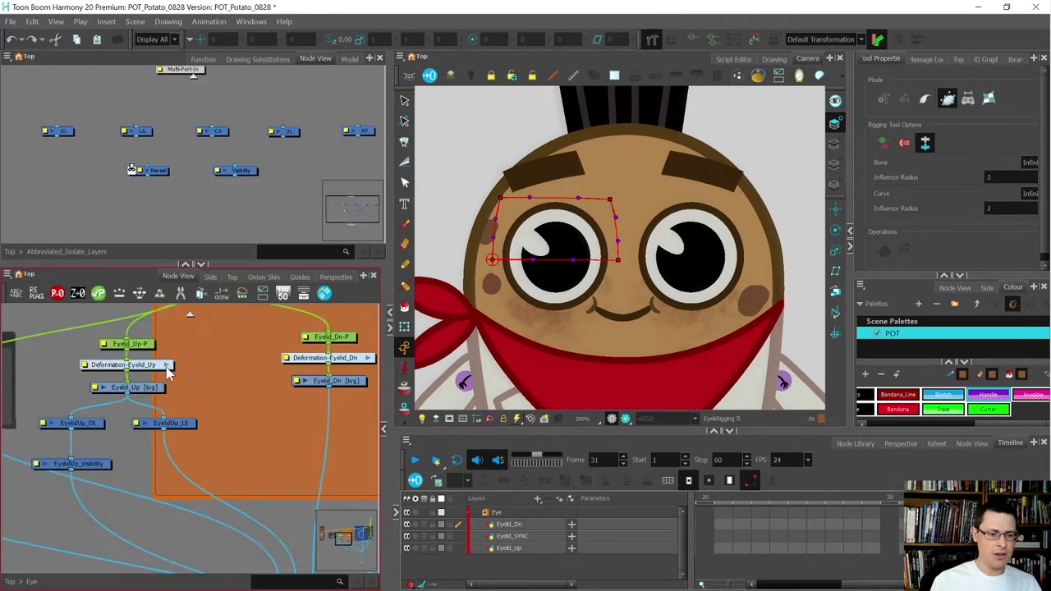
Group the deformer nodes inside Deformation-Eyelid_Up and name the group 1
double_click(165, 365)
scroll(214, 420, "up", 2)
left_click_drag(214, 420, 127, 304)
key("ctrl+g")
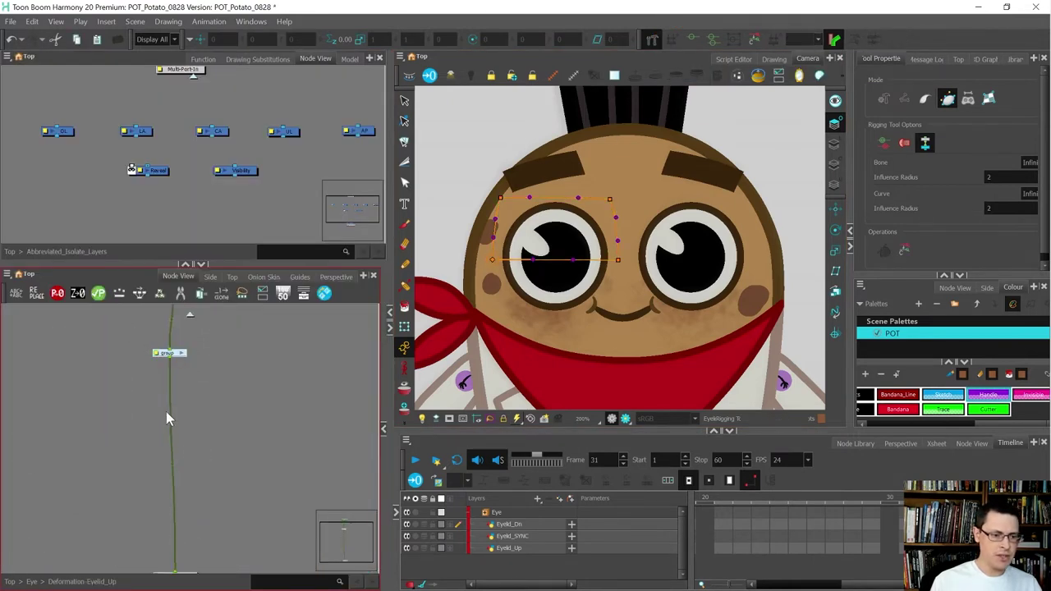
left_click(171, 400)
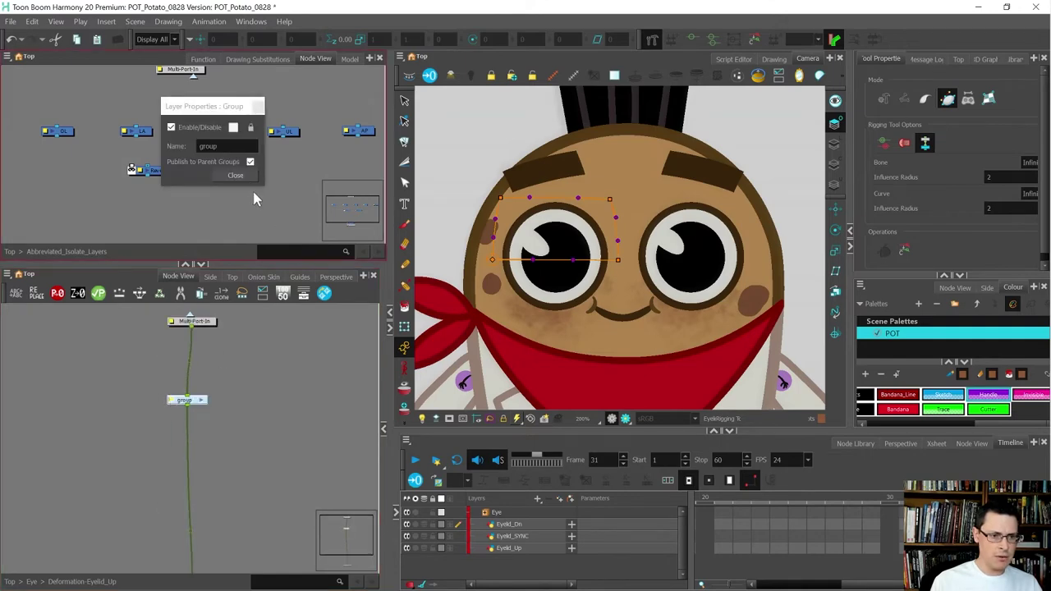
double_click(216, 146)
type("1")
left_click(223, 176)
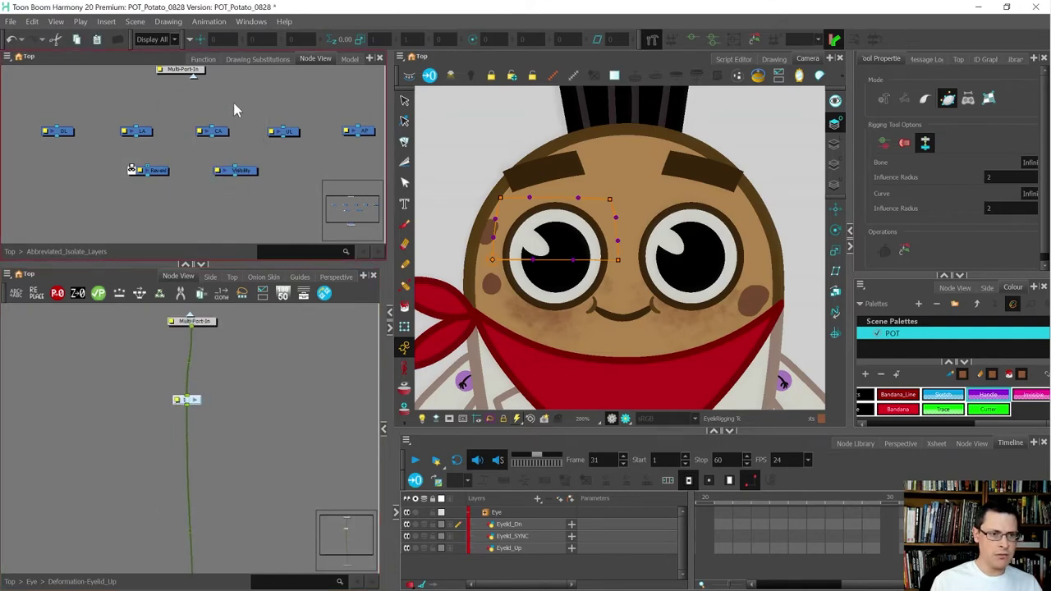
Examine how the Transformation-Switch is wired inside the arm rig's Deformation-Forearm group
left_click(192, 76)
scroll(222, 151, "down", 12)
scroll(229, 171, "up", 4)
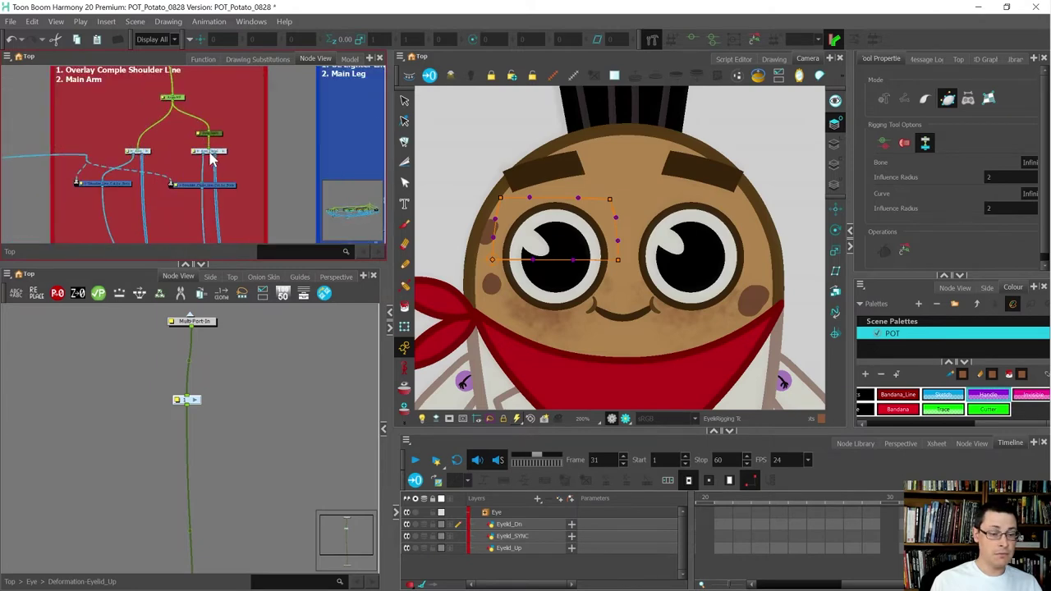
scroll(215, 155, "up", 3)
left_click(234, 154)
scroll(233, 158, "down", 3)
scroll(258, 150, "up", 4)
left_click(291, 134)
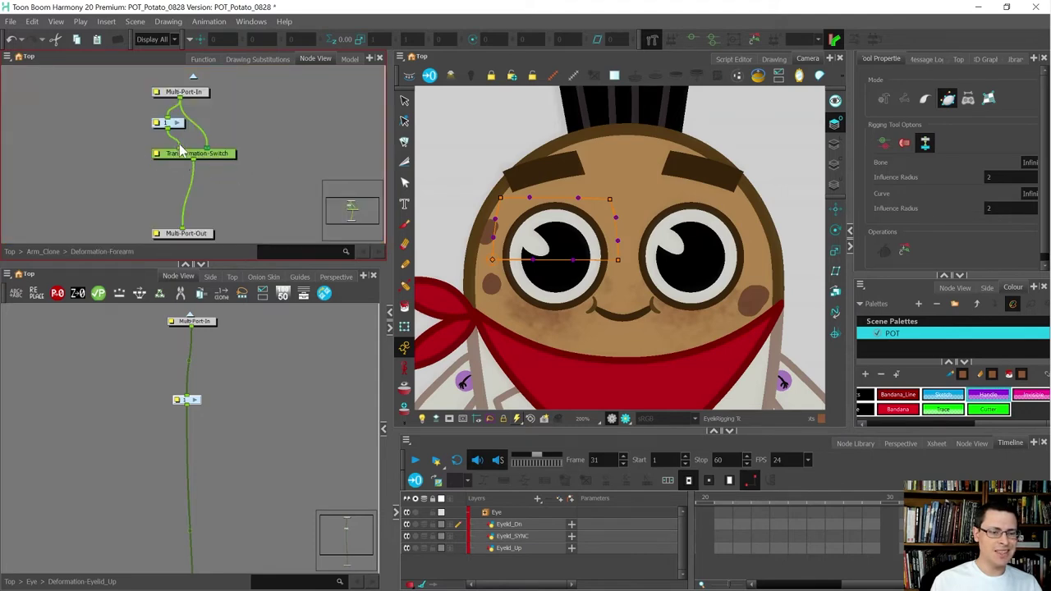
scroll(175, 144, "down", 1)
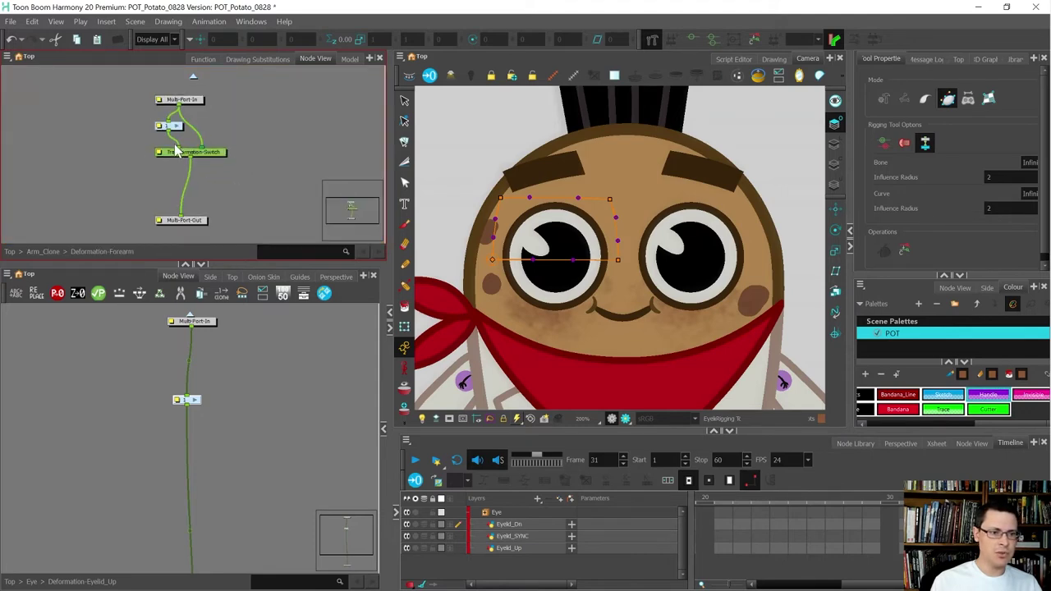
Reposition group 1 between the ports and add a Transformation-Switch node to the Deformation-Eyelid_Up group
scroll(219, 355, "down", 3)
left_click_drag(203, 380, 196, 426)
scroll(196, 425, "up", 1)
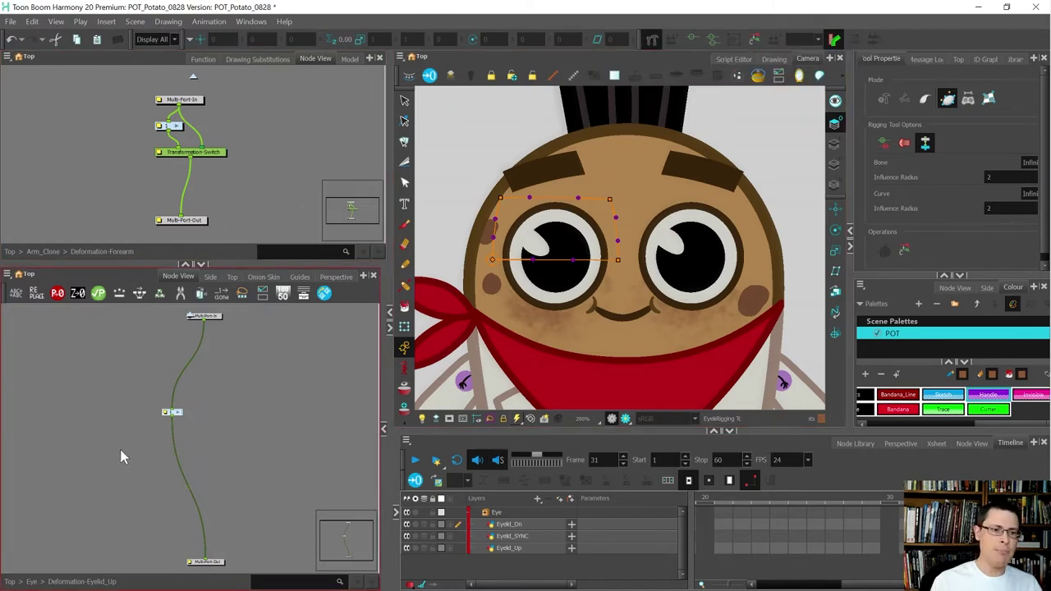
left_click(181, 457)
key("Tab")
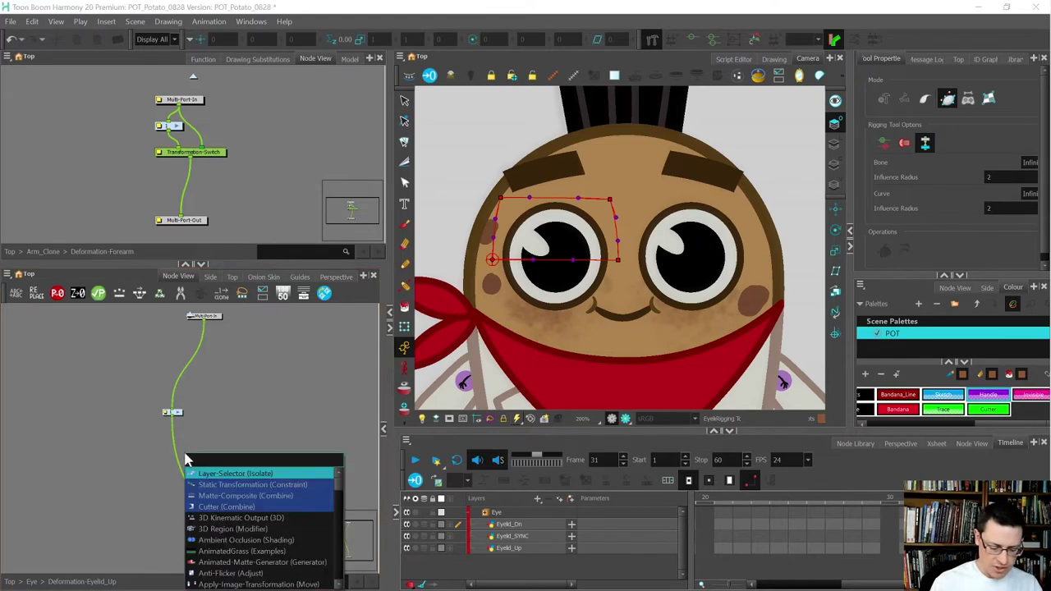
type("transform")
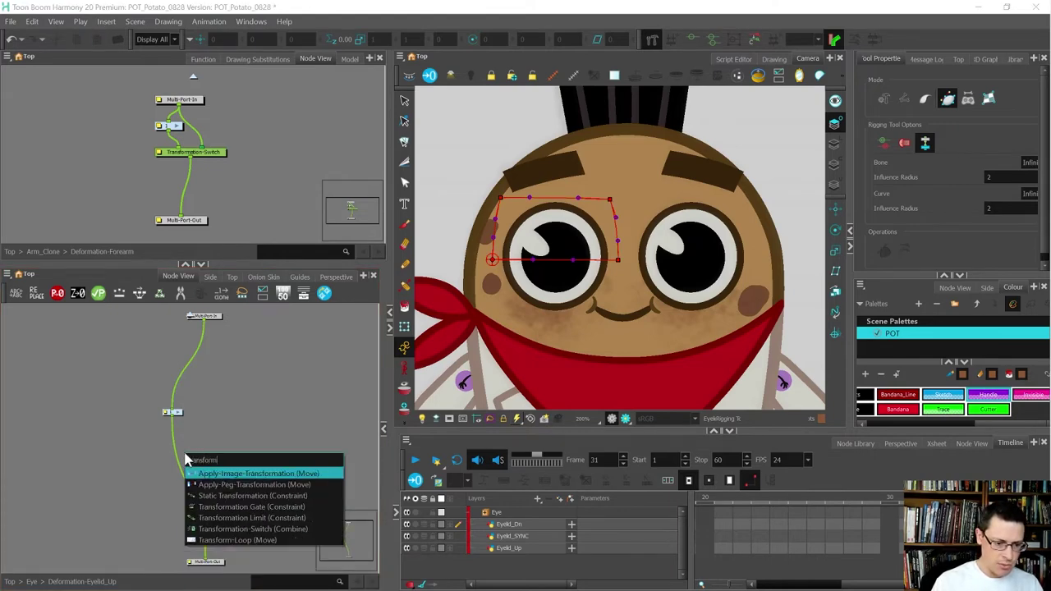
key("Down")
key("Down")
key("Down")
key("Down")
key("Down")
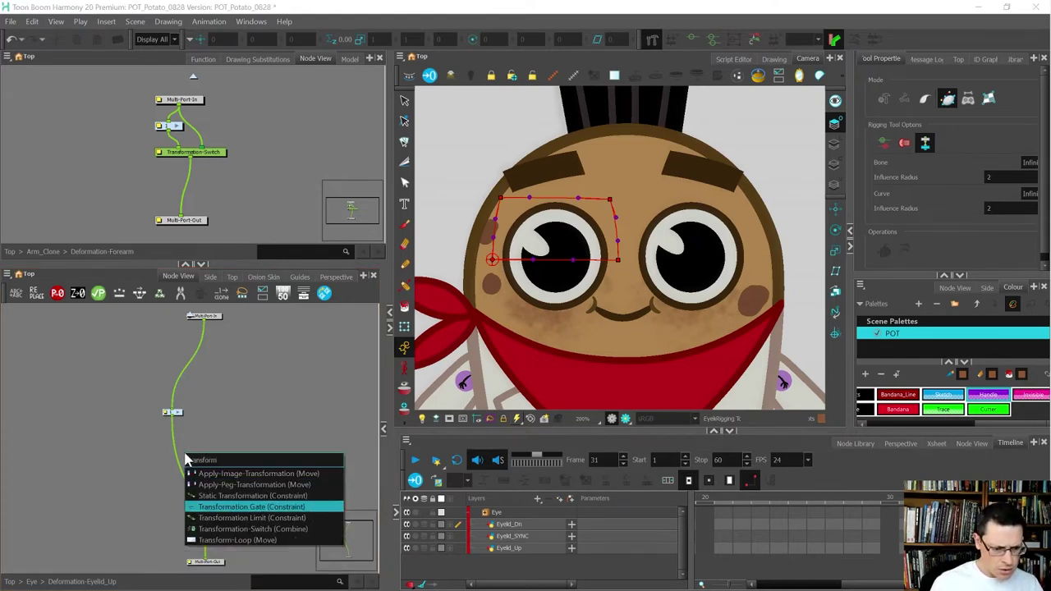
key("Return")
scroll(235, 447, "up", 1)
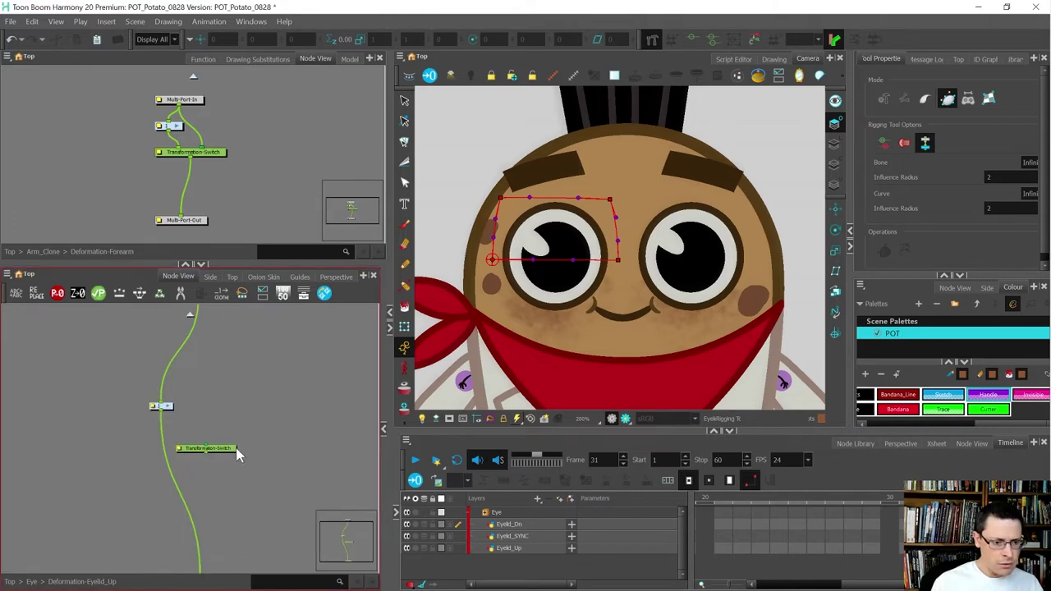
Insert the Transformation-Switch below group 1 and connect Multi-Port-In and group 1 to its inputs
left_click_drag(225, 451, 196, 477)
scroll(193, 345, "down", 2)
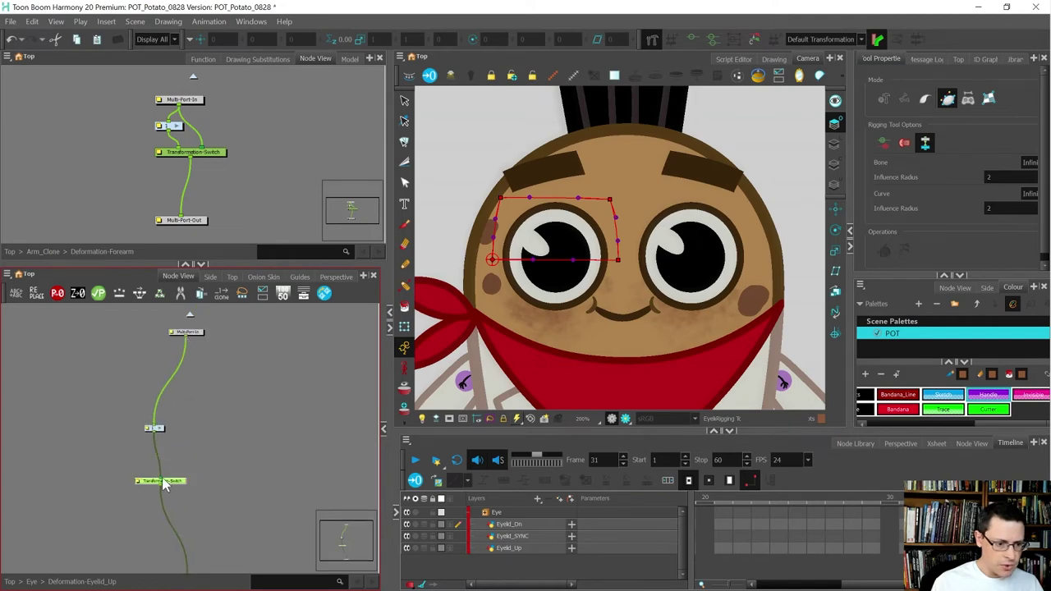
left_click(156, 429)
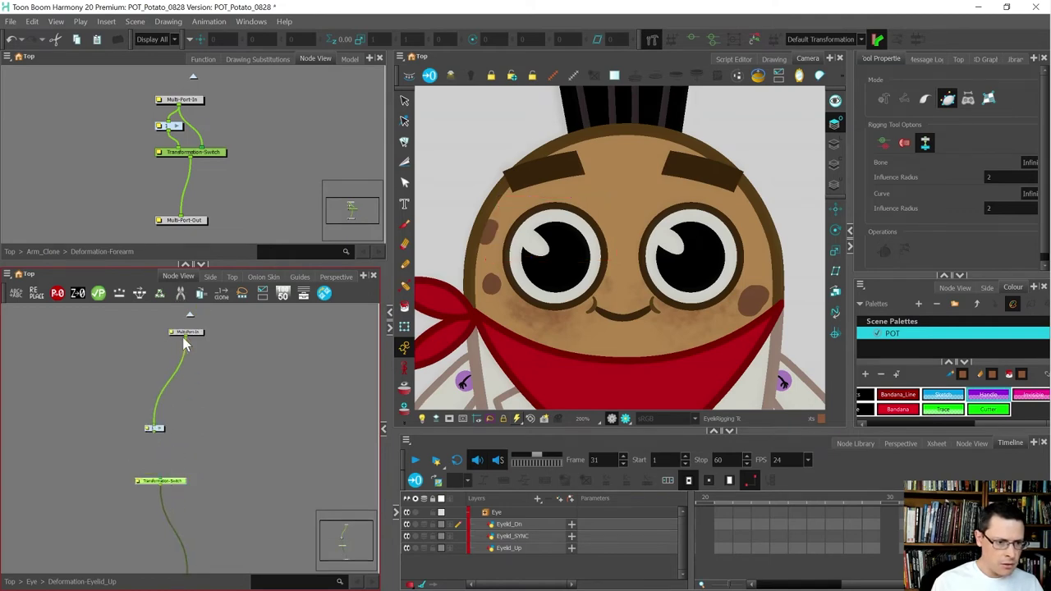
left_click_drag(184, 335, 152, 479)
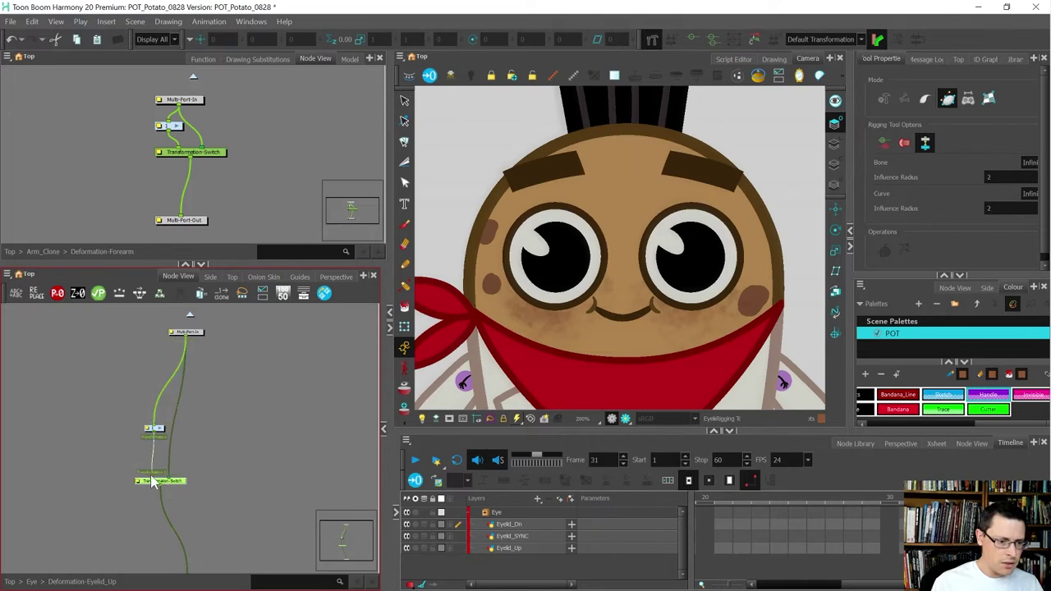
Rearrange the deformation subgroup, Transformation-Switch and port nodes inside the Deformation-Eyelid_Up group into a compact layout
left_click_drag(154, 428, 129, 436)
left_click_drag(122, 357, 103, 432)
scroll(117, 391, "down", 2)
scroll(156, 480, "up", 2)
left_click_drag(190, 488, 106, 476)
left_click(106, 476)
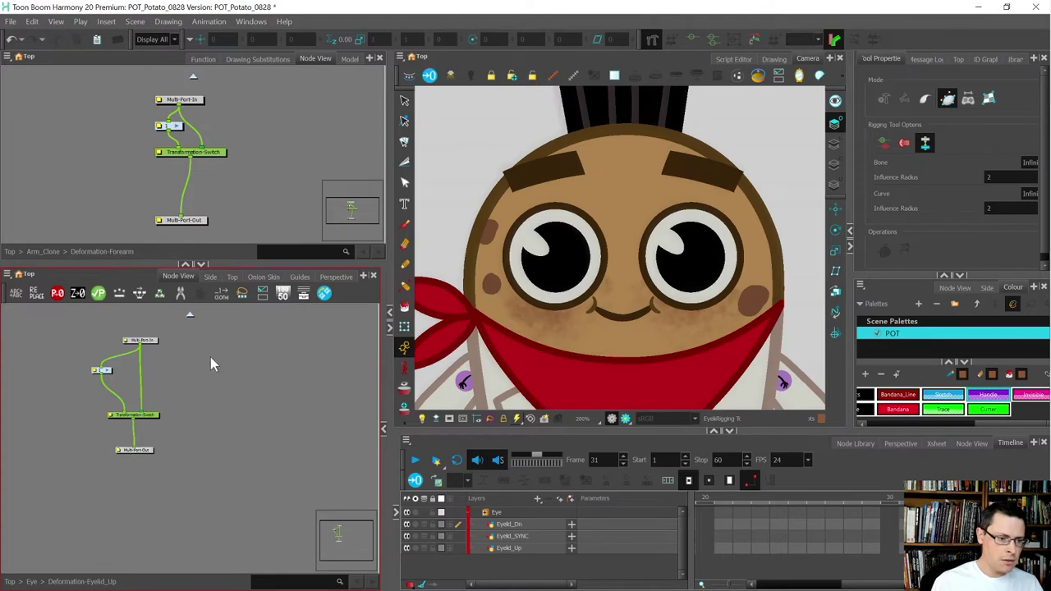
left_click(145, 415)
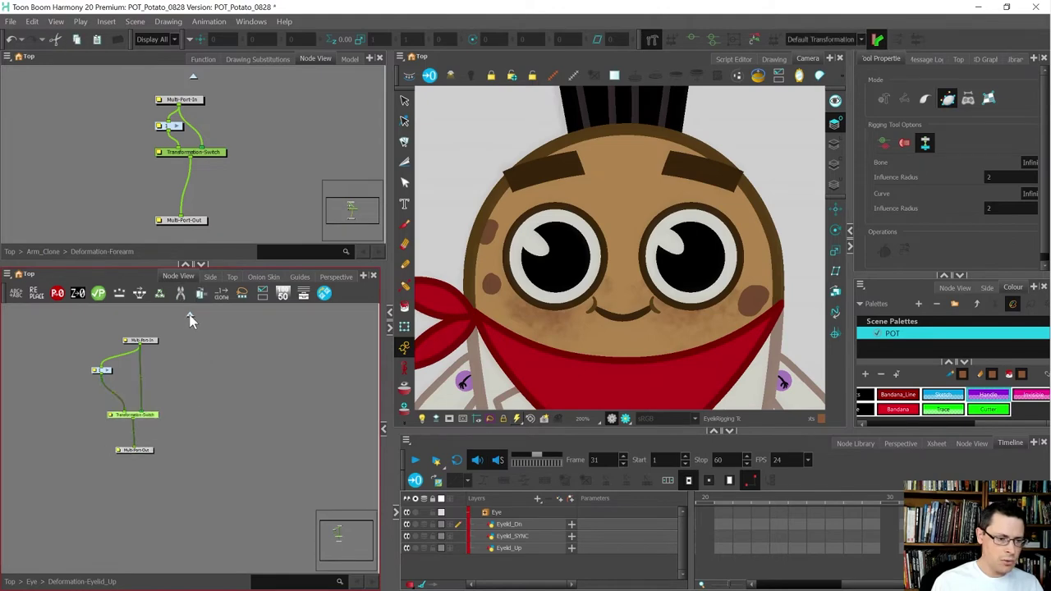
Return to the Eye group's network, select the character's eye with the Transform tool, and advance to frame 36
left_click(190, 317)
scroll(163, 393, "up", 2)
scroll(209, 441, "up", 2)
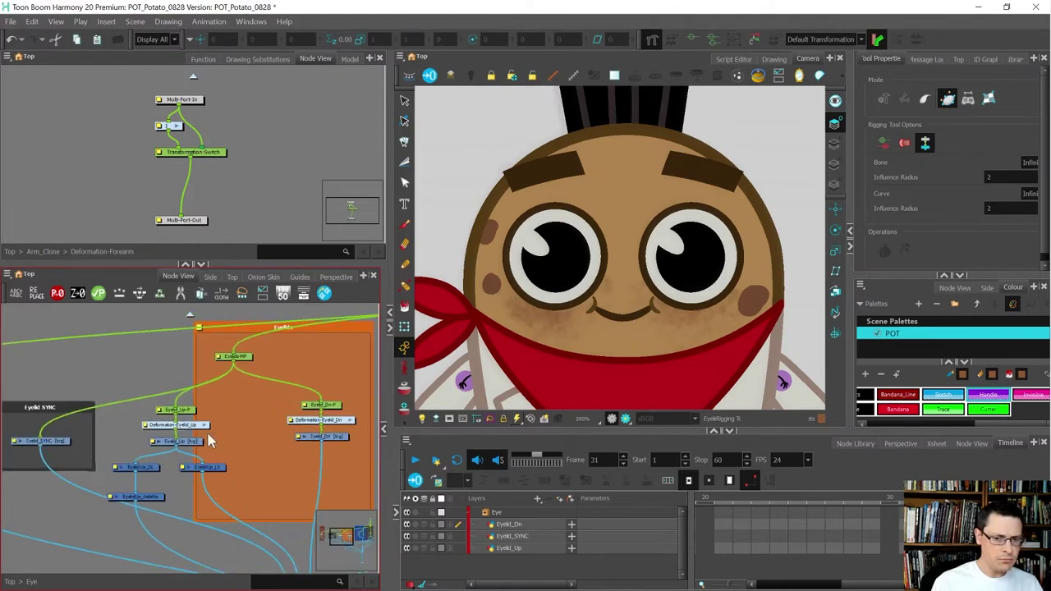
scroll(209, 441, "up", 3)
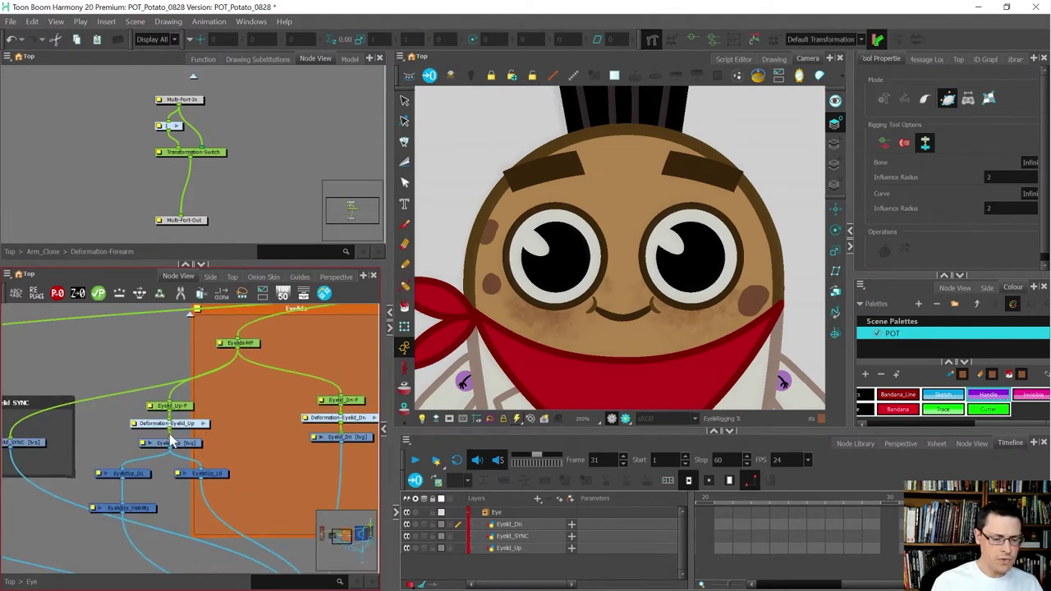
key("shift+t")
left_click(538, 305)
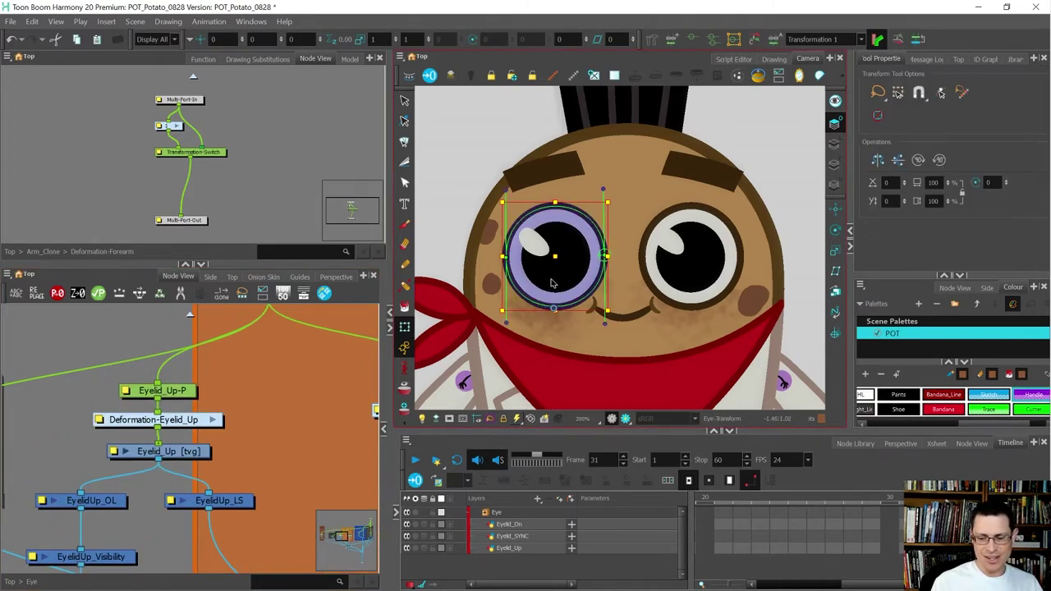
key("period")
key("period")
key("period")
key("period")
key("period")
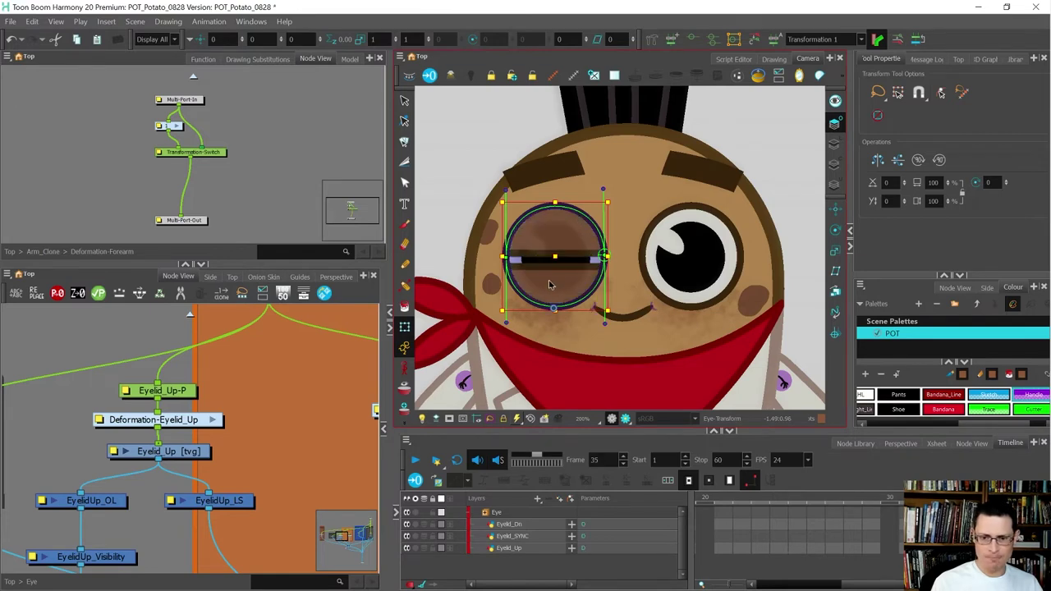
Select the lower and upper eyelids in turn at frame 36 to compare their deformation controls and active transformations
left_click(546, 276)
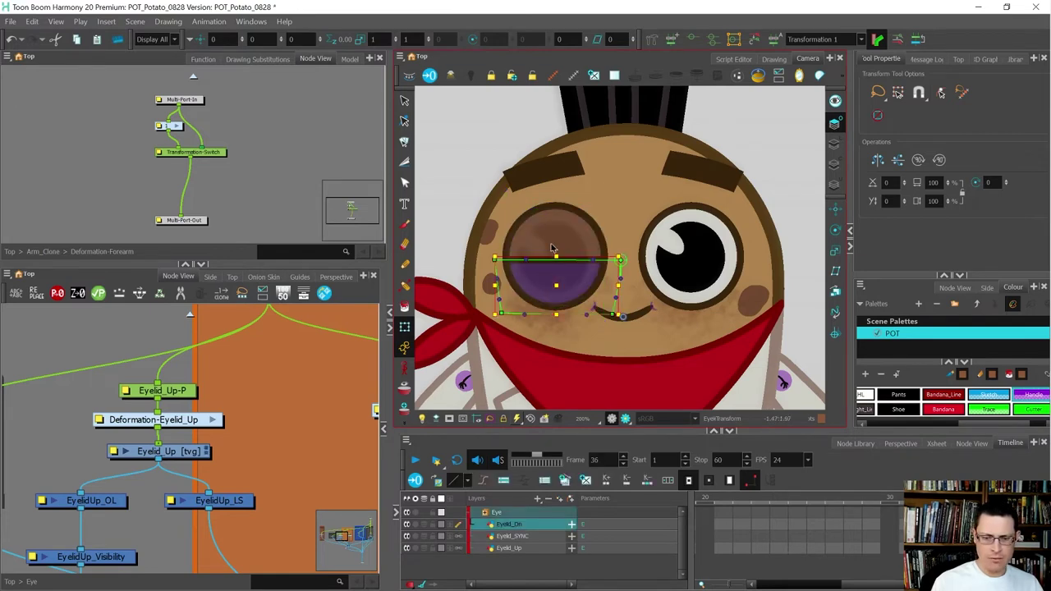
key("shift+c")
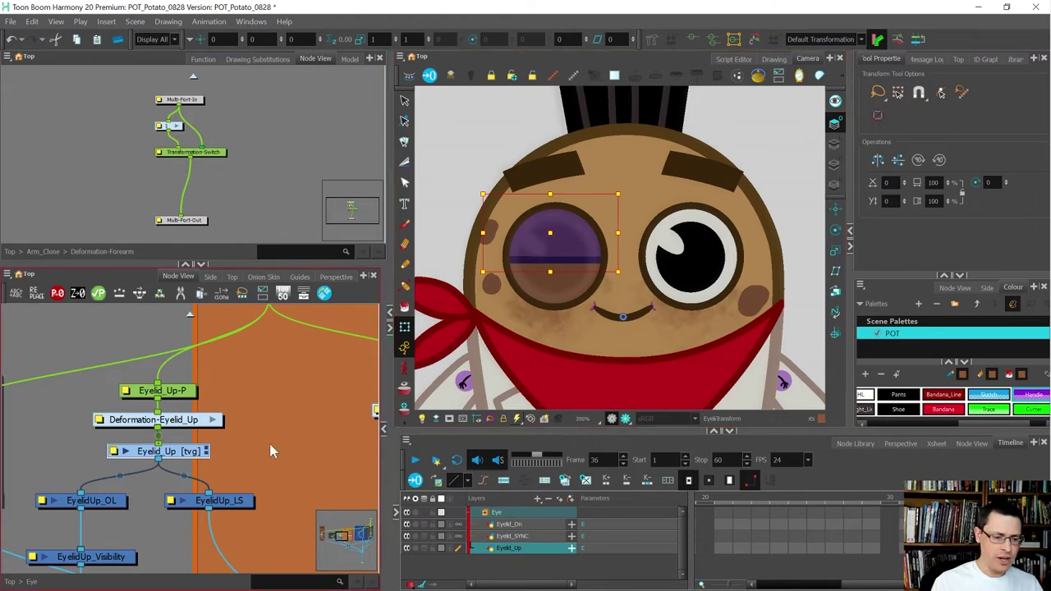
scroll(53, 364, "down", 3)
scroll(90, 394, "up", 2)
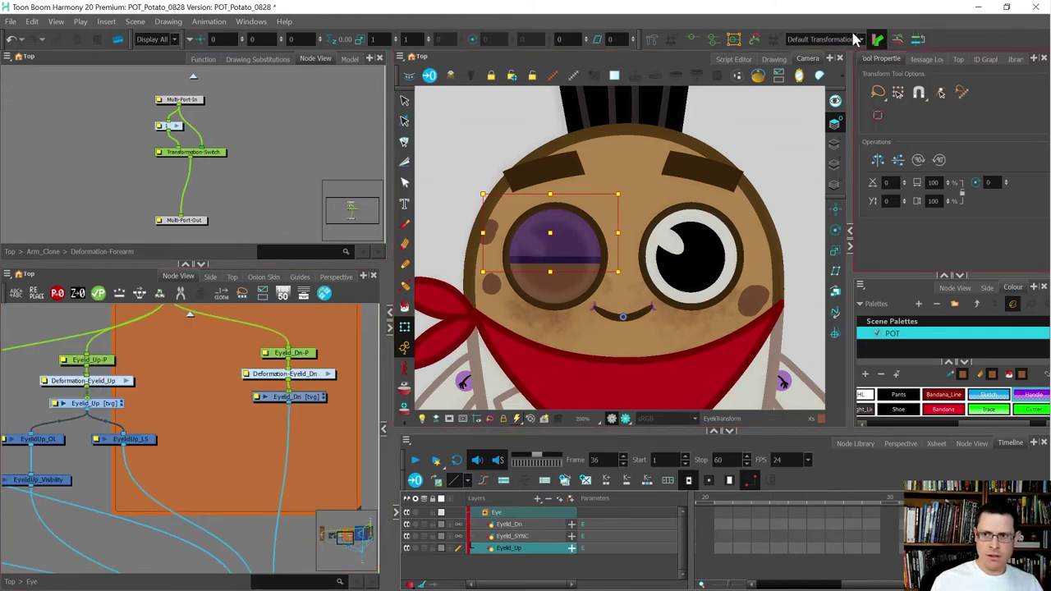
Enter the Deformation-Eyelid_Up group and inspect the Transformation 1 name in the Transformation-Switch properties
left_click(125, 382)
scroll(127, 407, "up", 2)
left_click(120, 421)
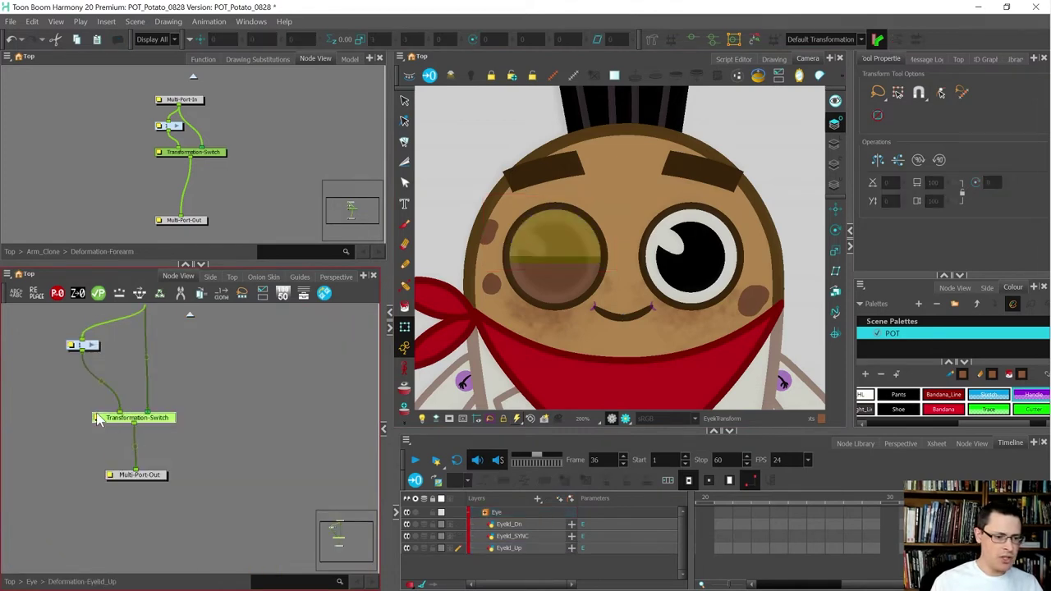
double_click(102, 420)
left_click_drag(303, 109, 332, 349)
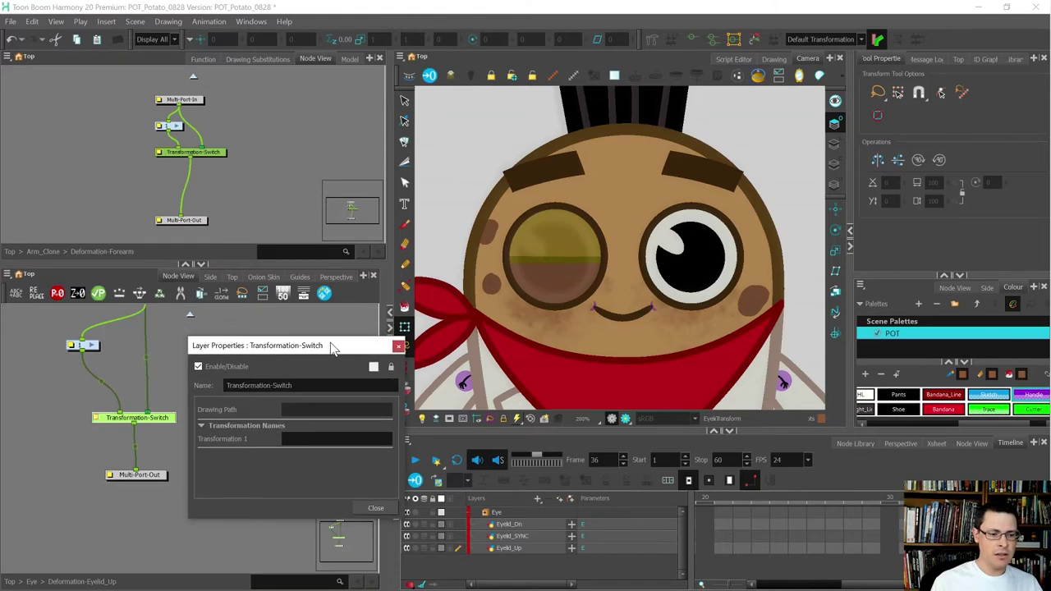
double_click(240, 447)
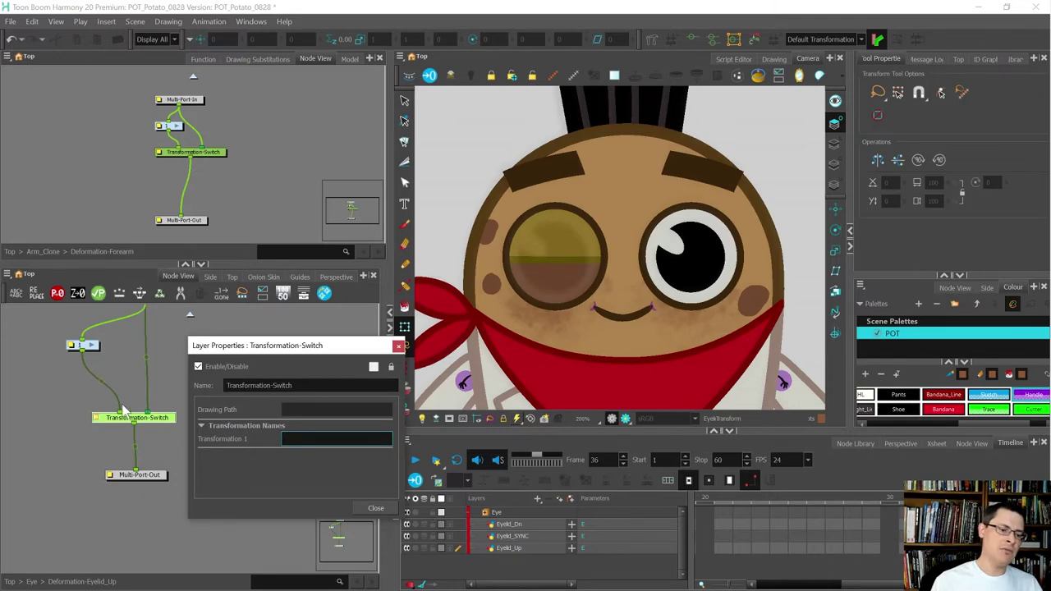
Nudge the Transformation-Switch and Multi-Port-Out nodes slightly to line them up in the Deformation-Eyelid_Up group
left_click(143, 420)
left_click_drag(143, 419, 139, 417)
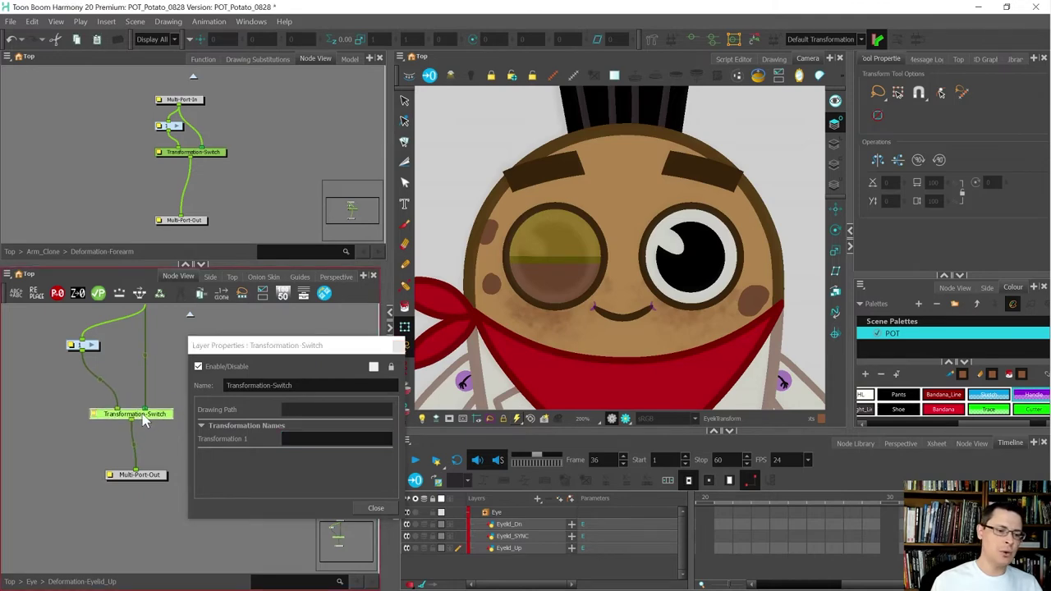
left_click_drag(154, 479, 150, 477)
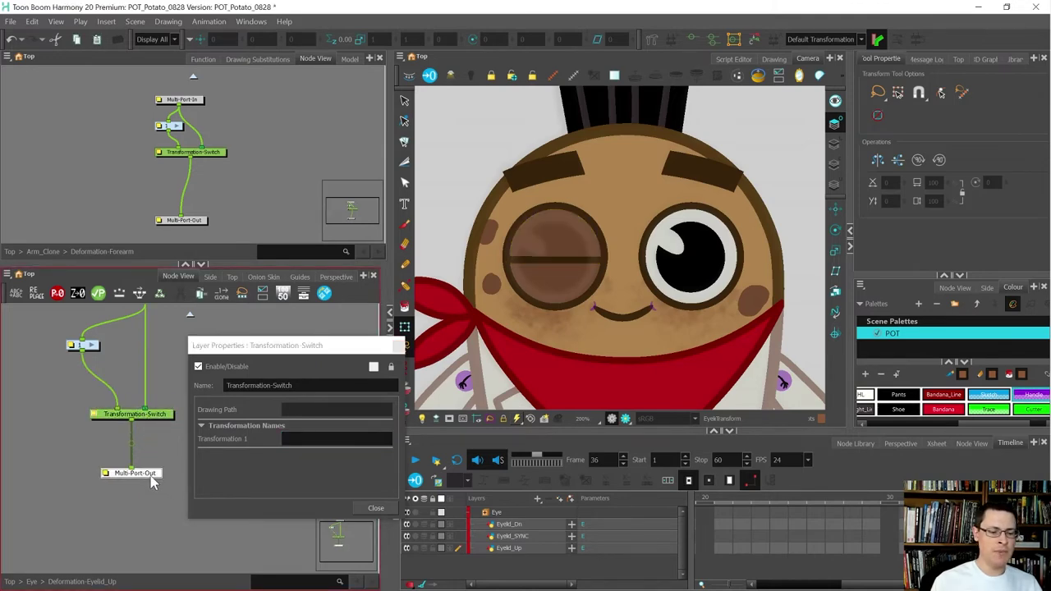
Try to switch the upper eyelid's active transformation to Transformation 1
left_click(574, 265)
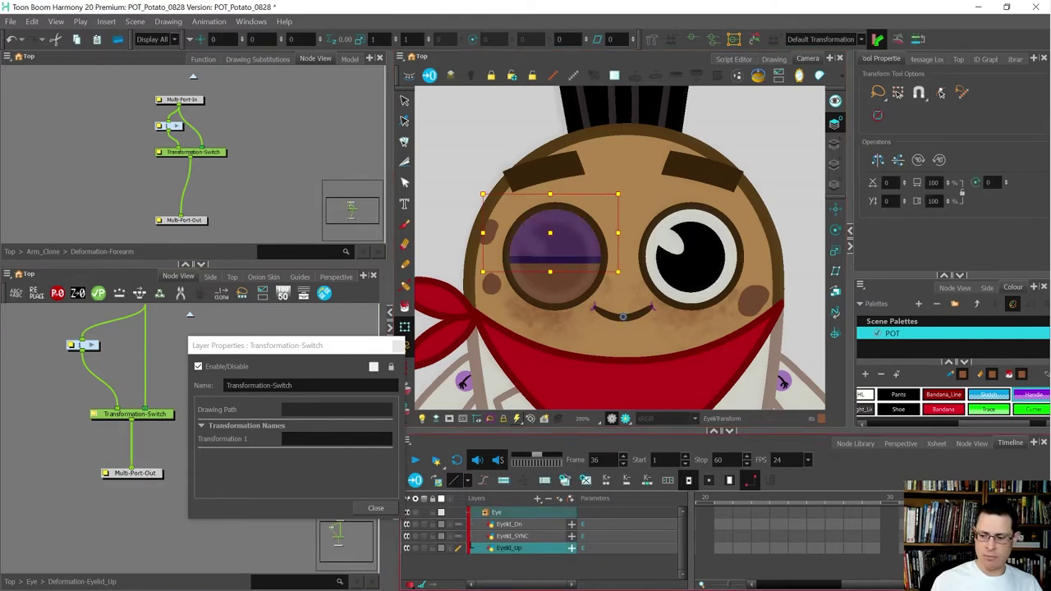
left_click(814, 41)
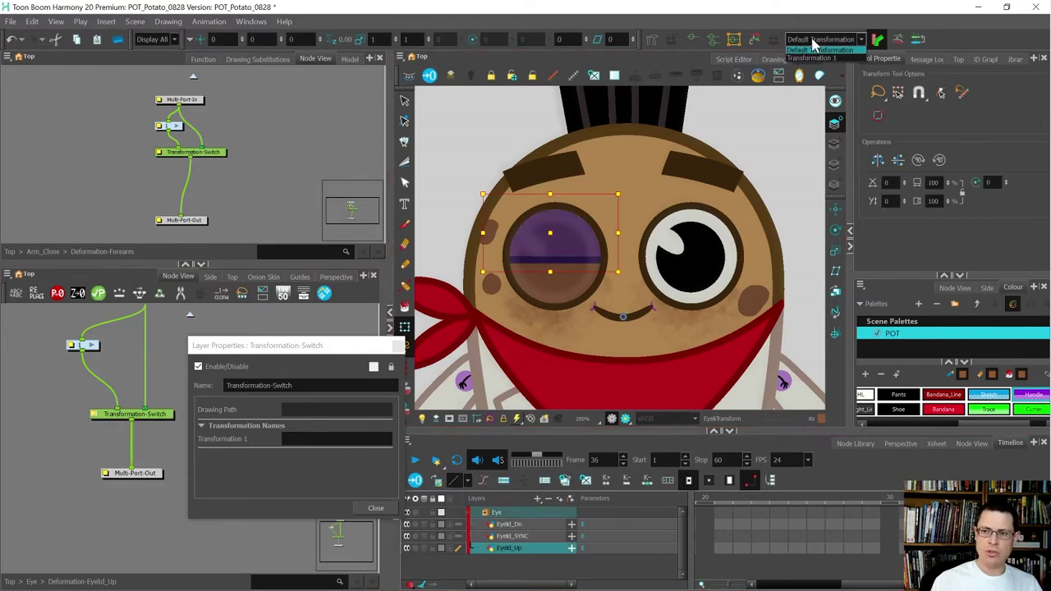
left_click(811, 59)
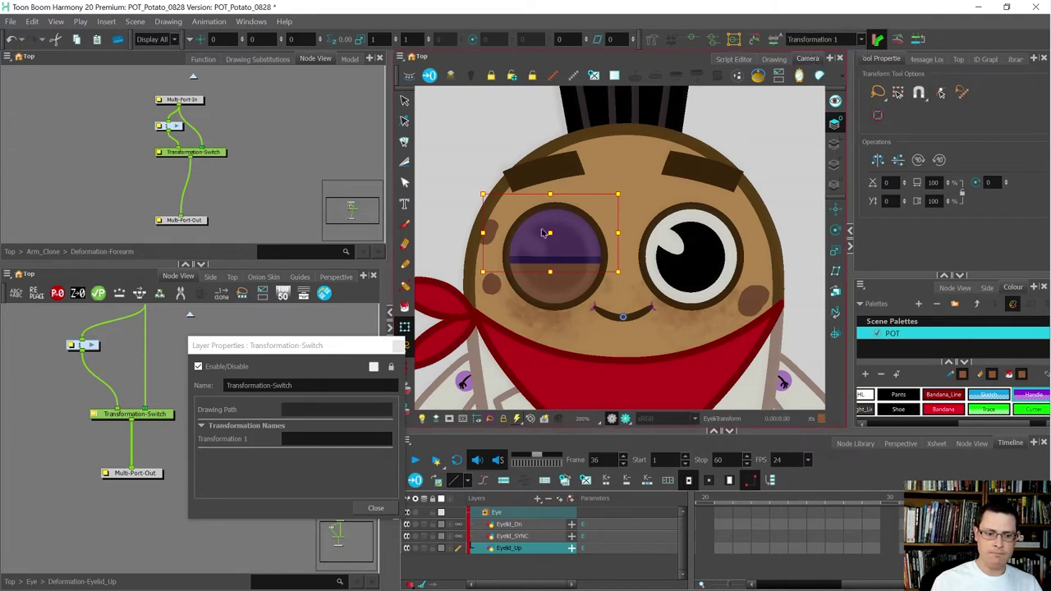
Reopen the Transformation-Switch properties of the upper eyelid's deformation and set the Transformation 1 name to "E;"
left_click(170, 363)
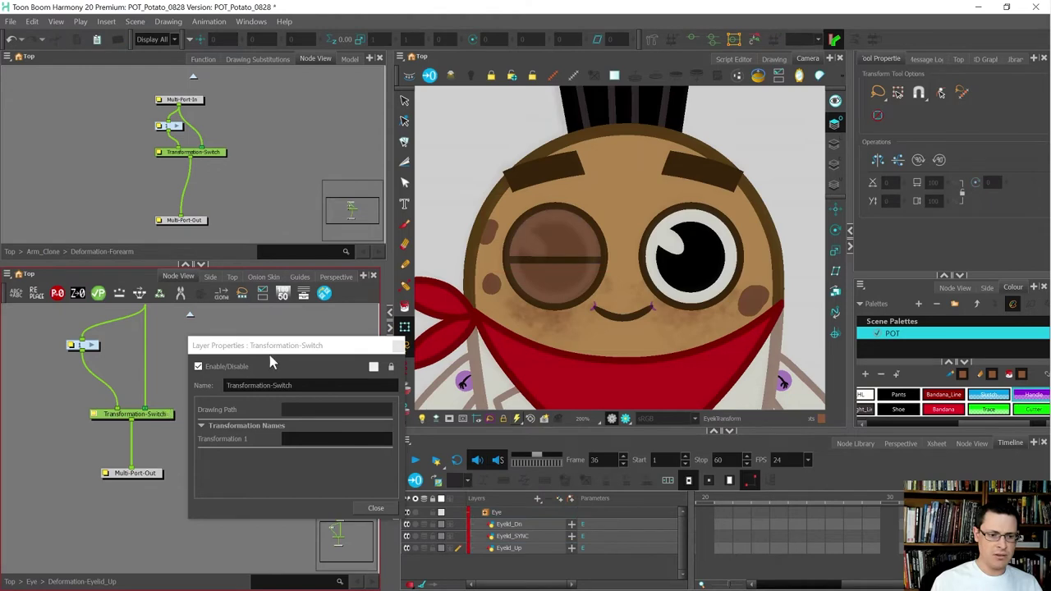
left_click(397, 349)
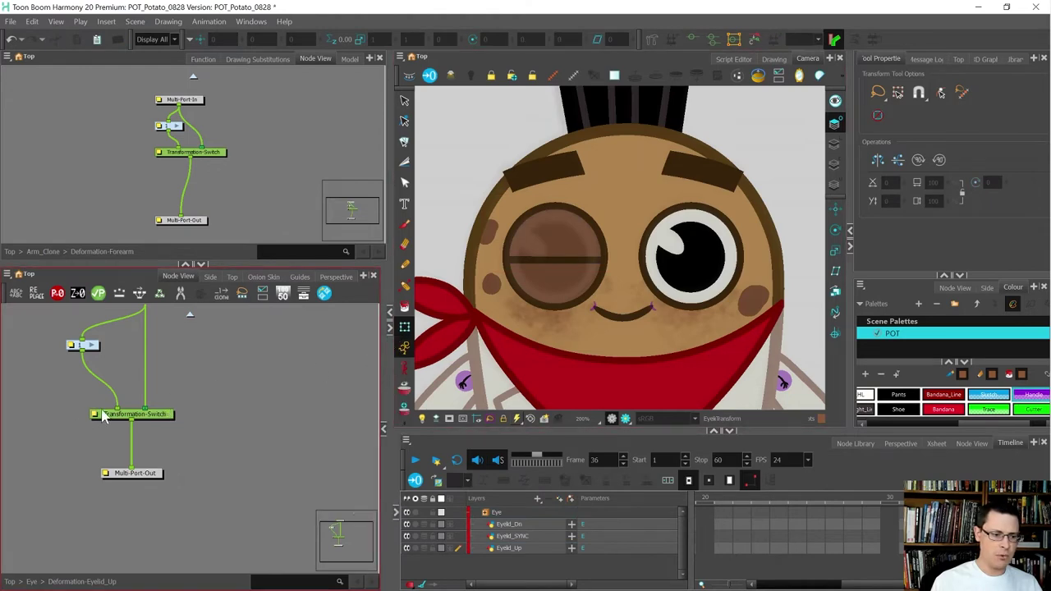
double_click(92, 416)
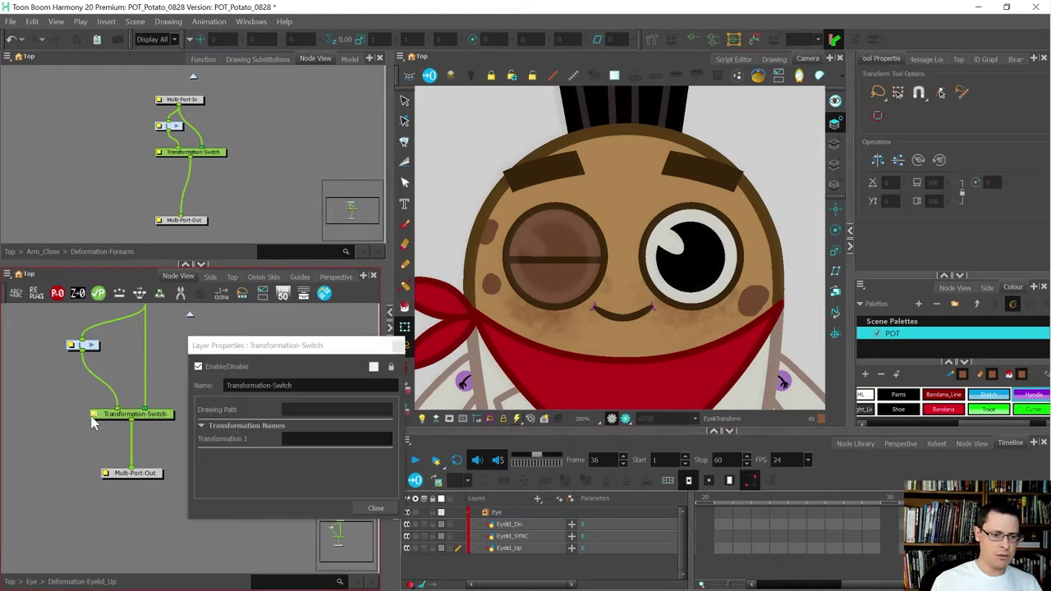
left_click(301, 439)
left_click(302, 439)
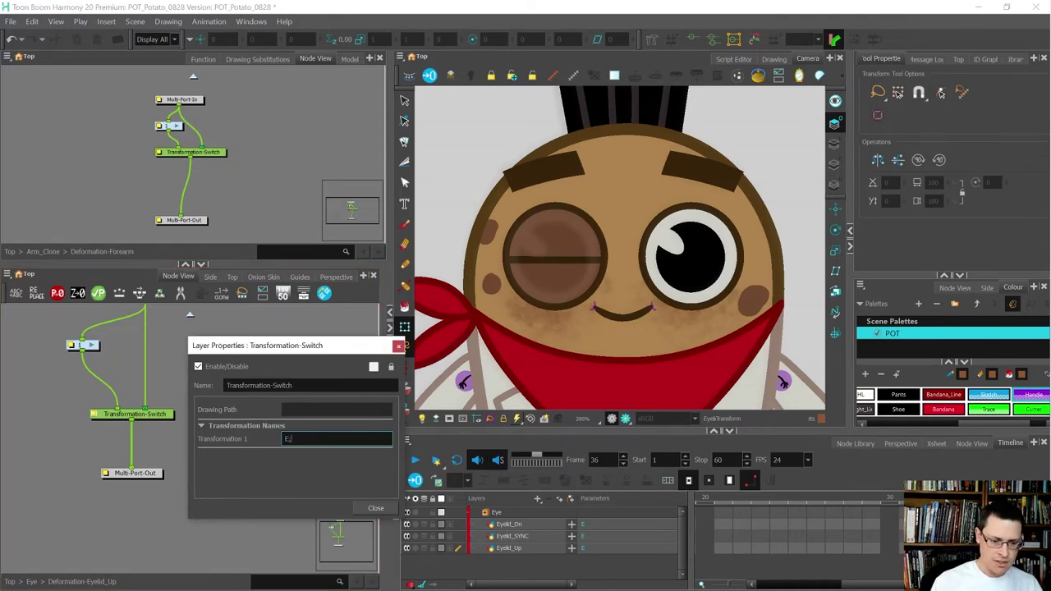
left_click(376, 508)
Check which transformation is active for the upper eyelid and for the lower eyelid at frame 36
left_click(570, 255)
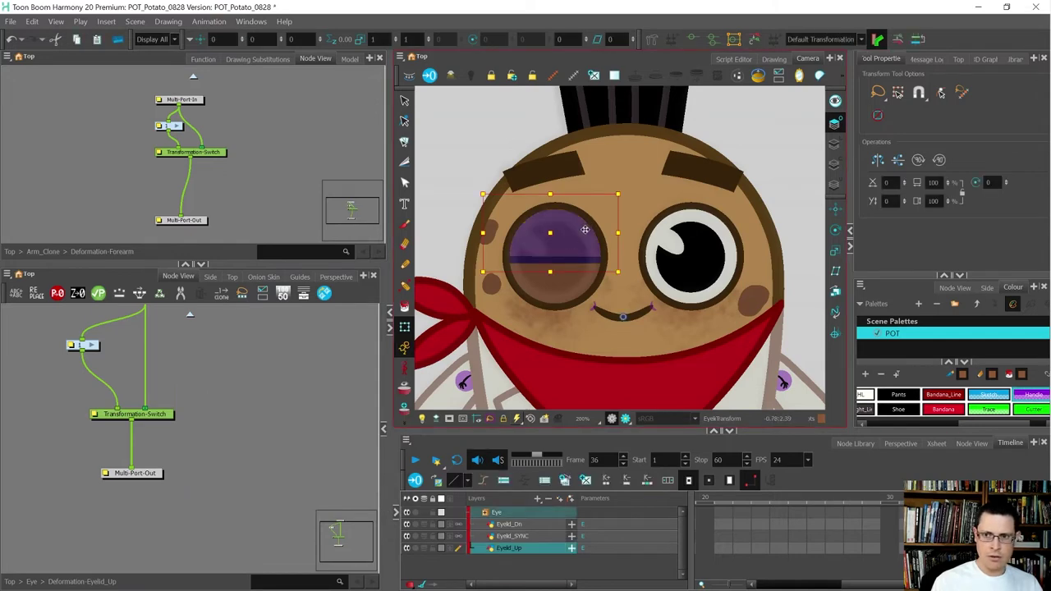
left_click(772, 470)
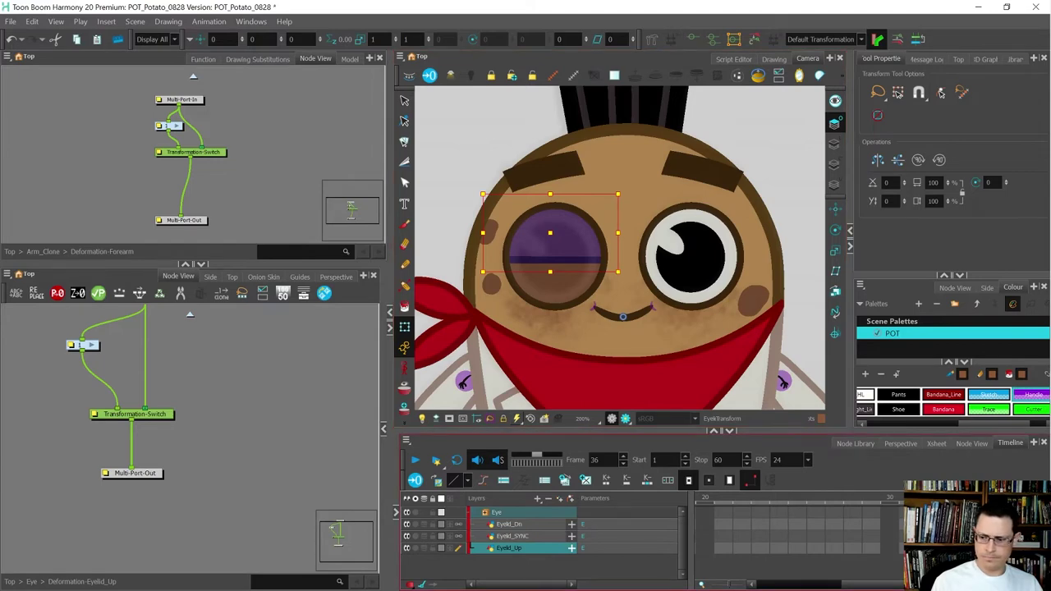
left_click(542, 292)
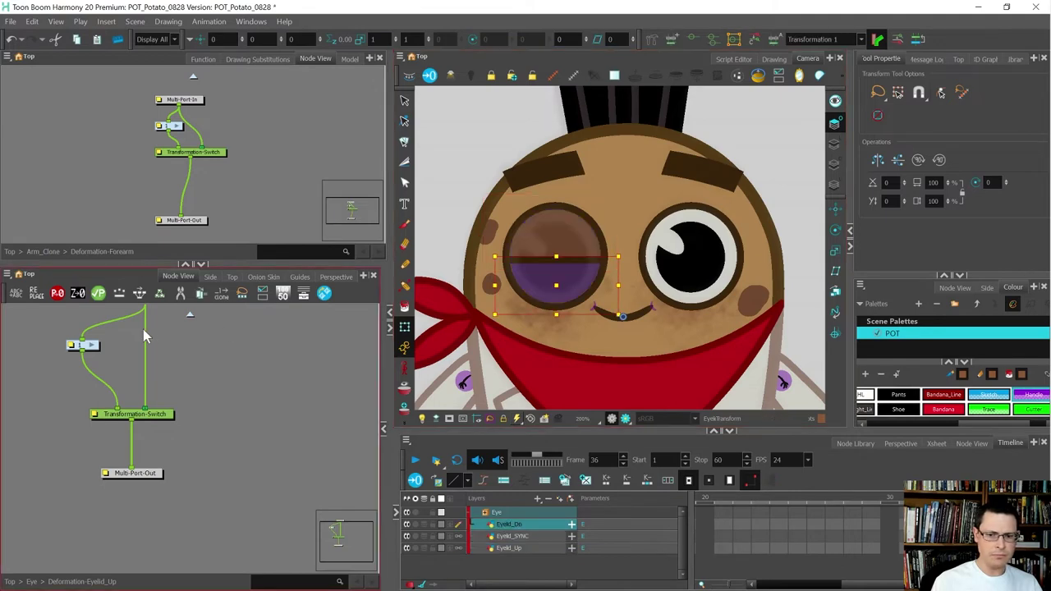
Examine the Deformation-Eyelid_Dn group's deformation chain and its Transformation-Switch properties as a reference for the upper eyelid
left_click(190, 316)
scroll(115, 388, "down", 3)
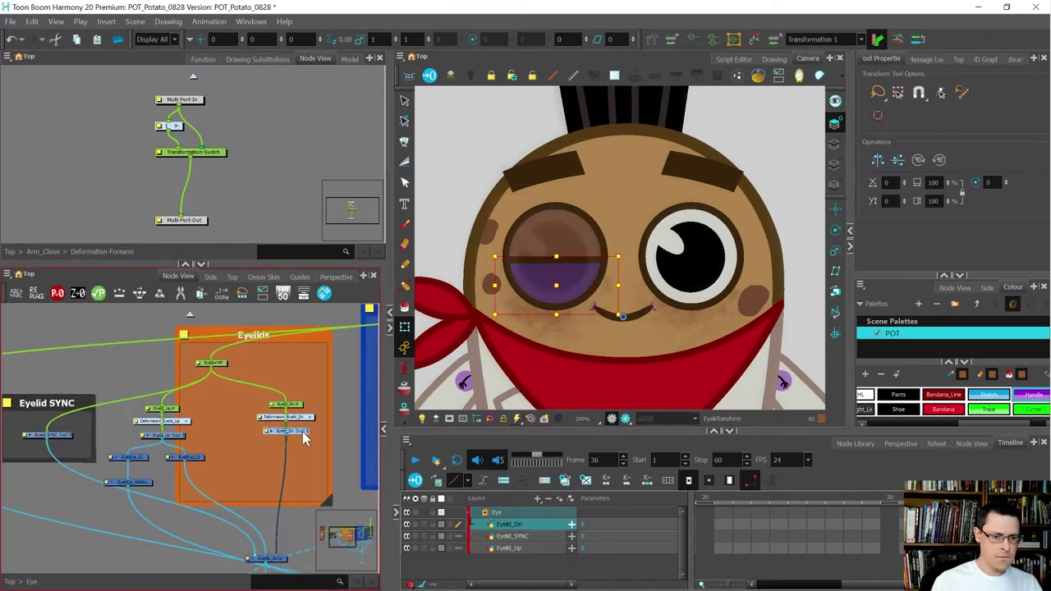
scroll(299, 432, "up", 3)
left_click(306, 407)
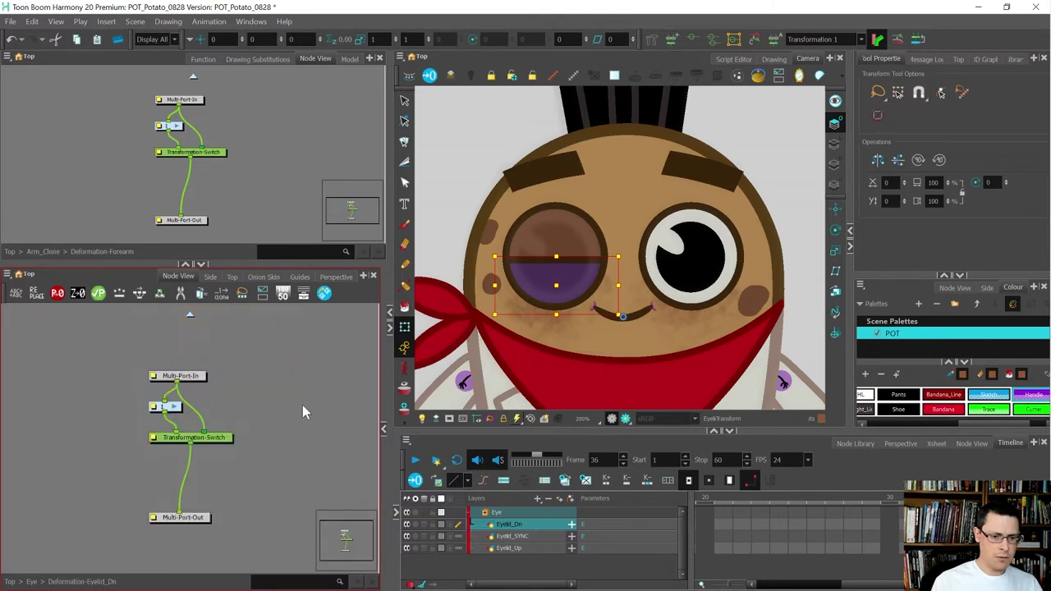
left_click(223, 439)
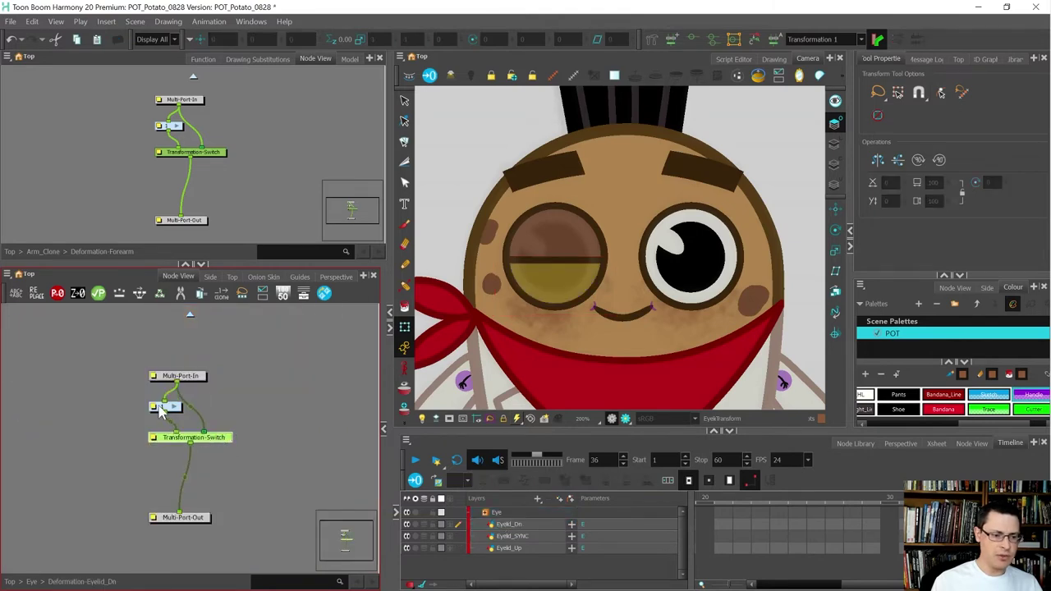
left_click(173, 409)
scroll(172, 411, "down", 2)
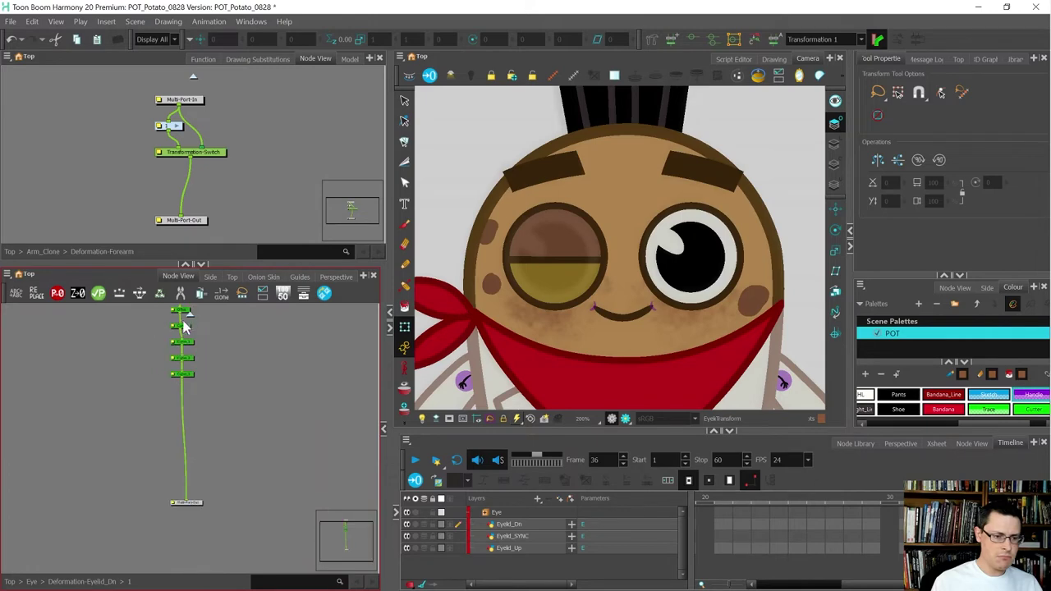
left_click(190, 318)
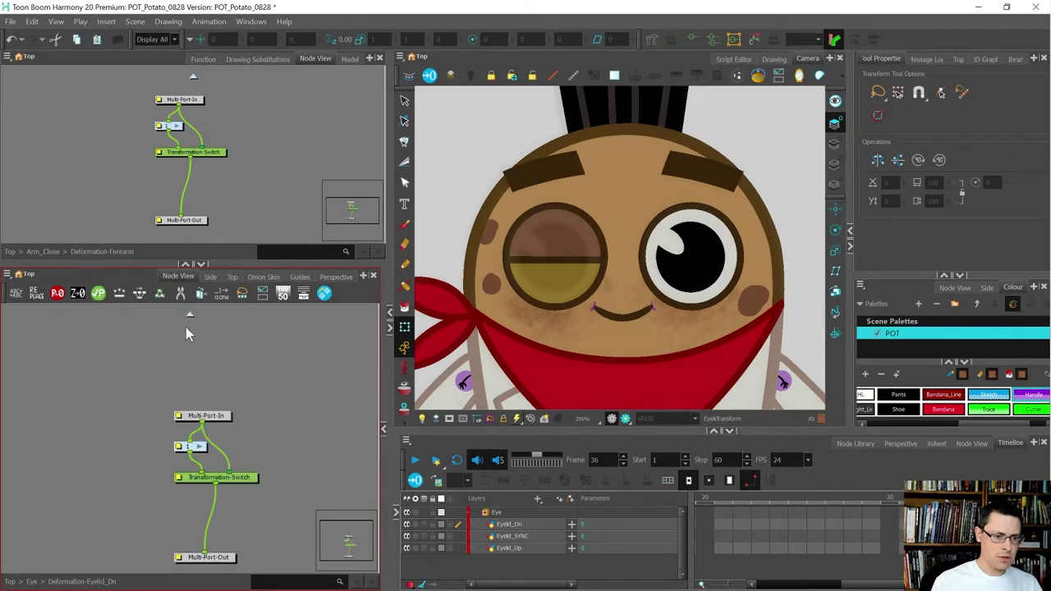
double_click(180, 478)
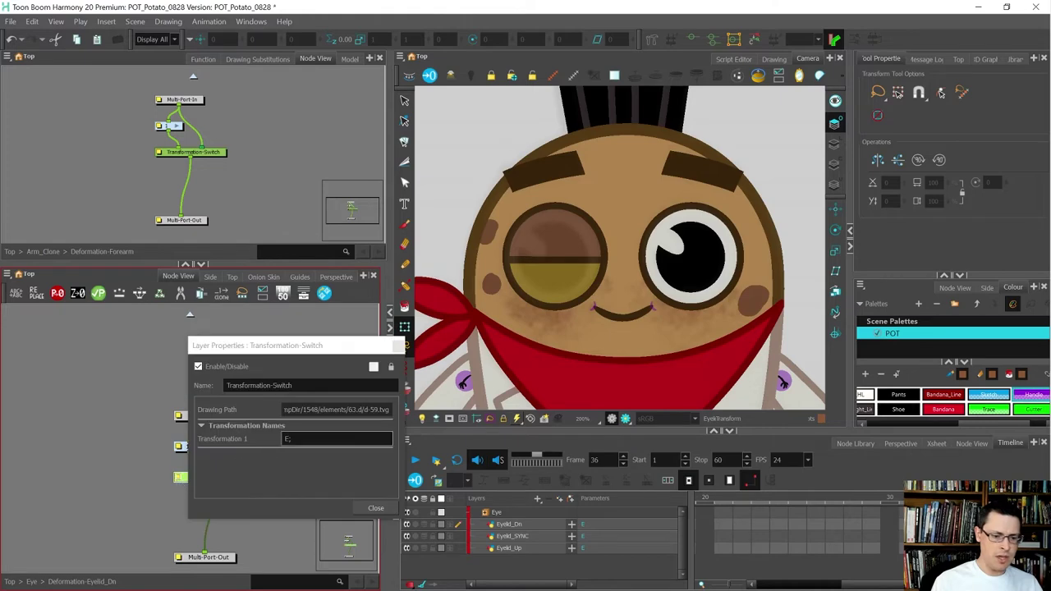
left_click(368, 506)
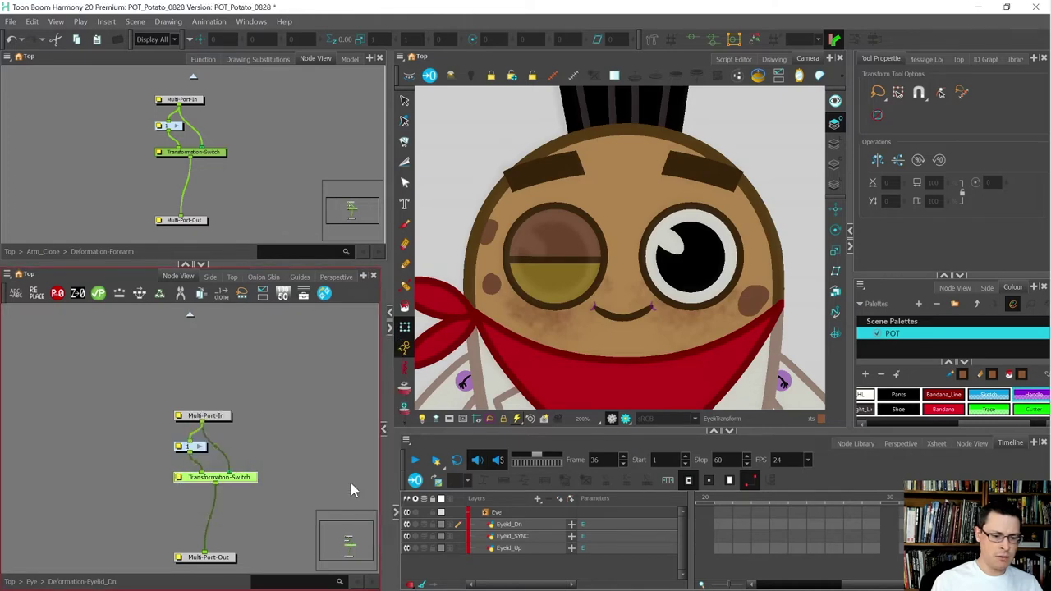
Go back into the Deformation-Eyelid_Up group and recheck its Transformation-Switch properties against the lower eyelid's
left_click(191, 316)
scroll(97, 451, "up", 2)
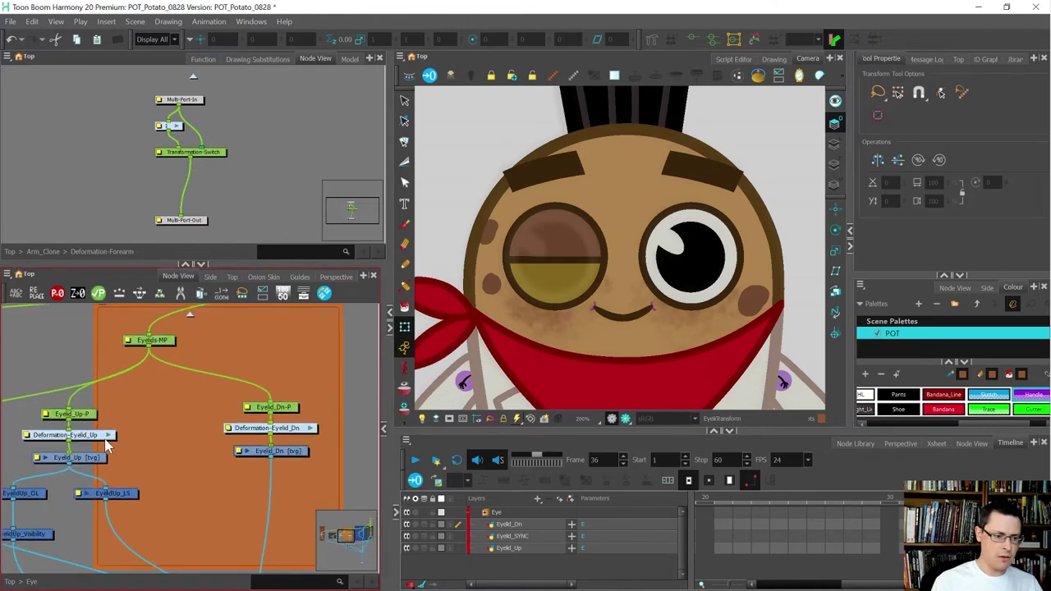
left_click(107, 437)
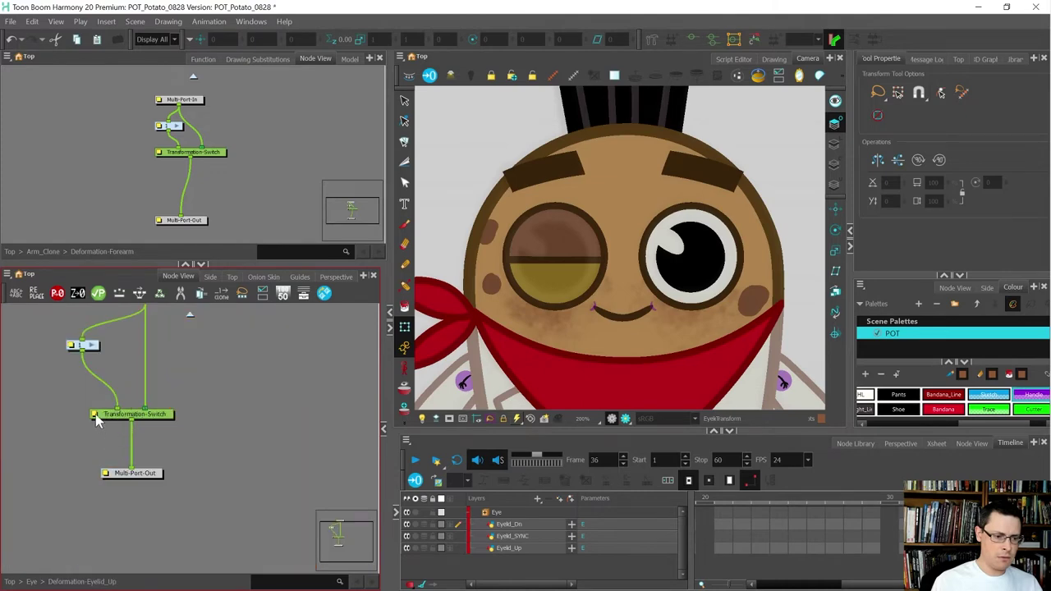
double_click(96, 417)
left_click(373, 506)
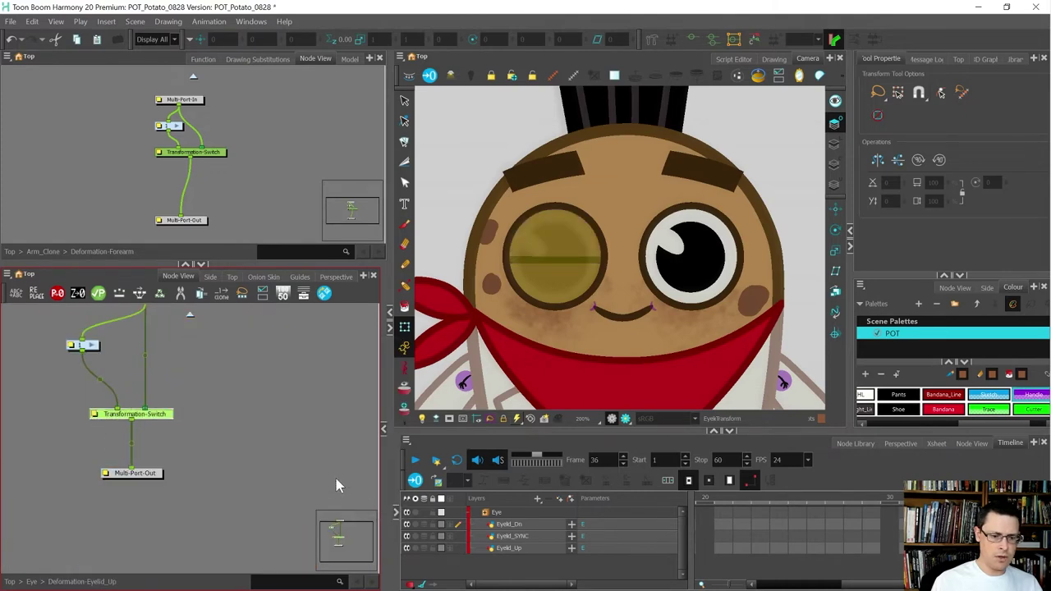
Select the upper eyelid, then the lower eyelid, and show the lower eyelid's deformer controls in the camera view
left_click(539, 255)
left_click(573, 293)
key("shift+F11")
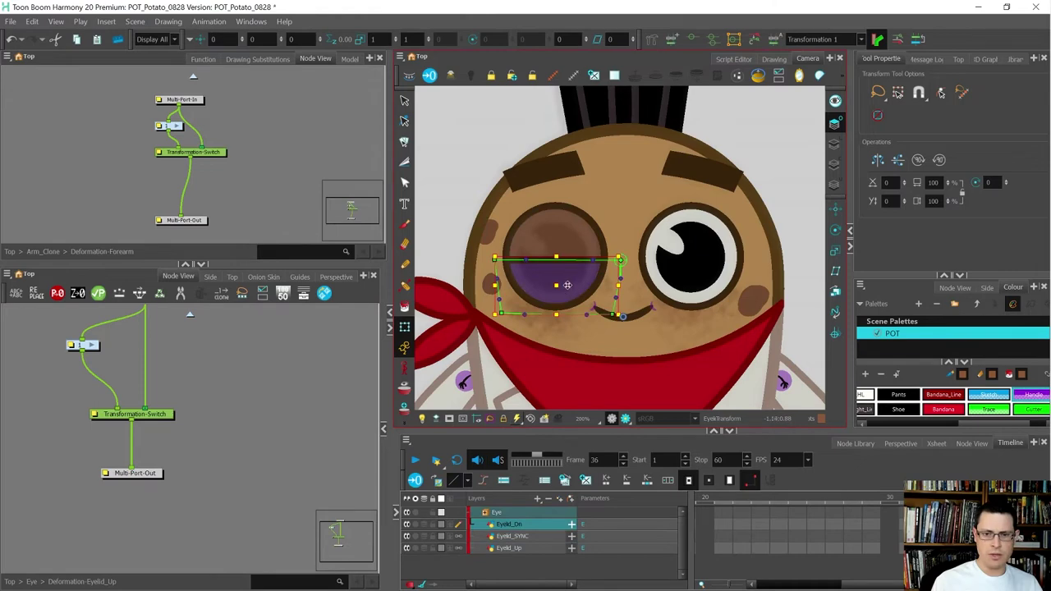
Alternate between the upper and lower eyelids to compare their active transformations, then hide the deformer controls in the camera view
left_click(566, 240)
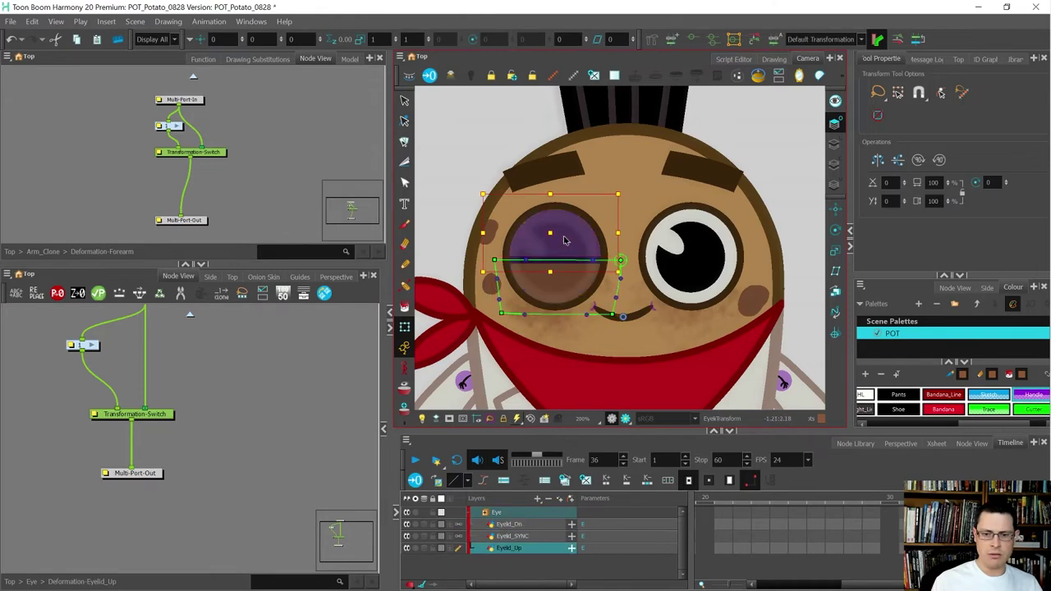
left_click(560, 300)
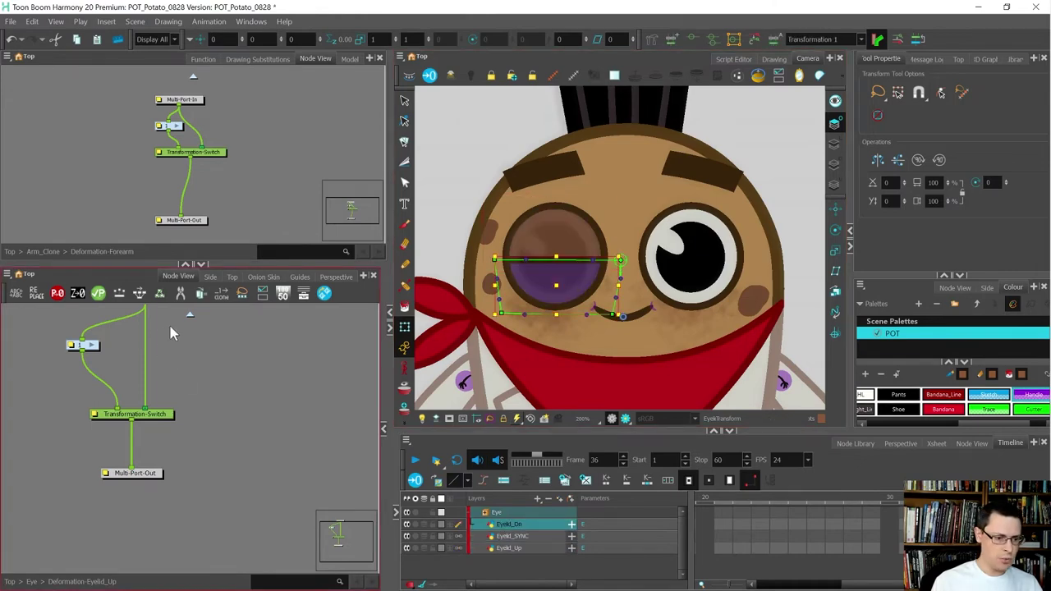
left_click(557, 242)
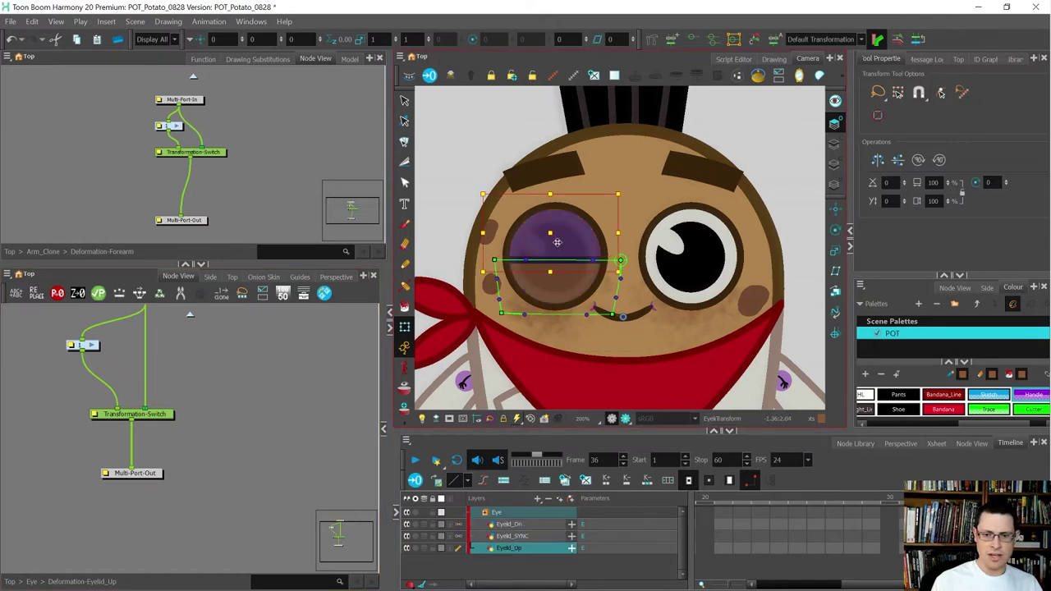
left_click(232, 343)
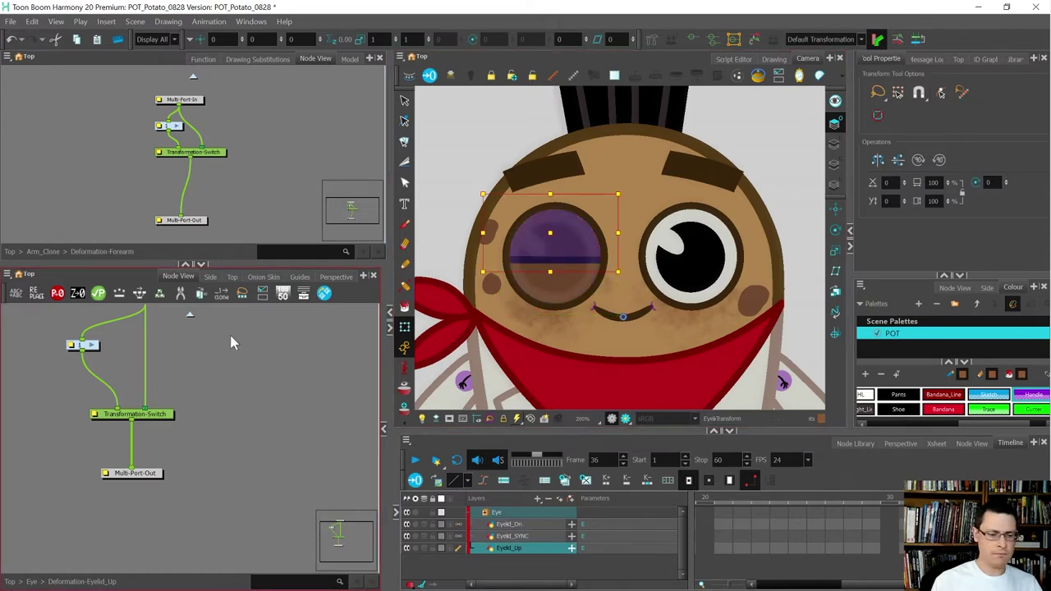
Re-enter drawing name E for Transformation 1 in the upper eyelid's Transformation-Switch properties
double_click(104, 416)
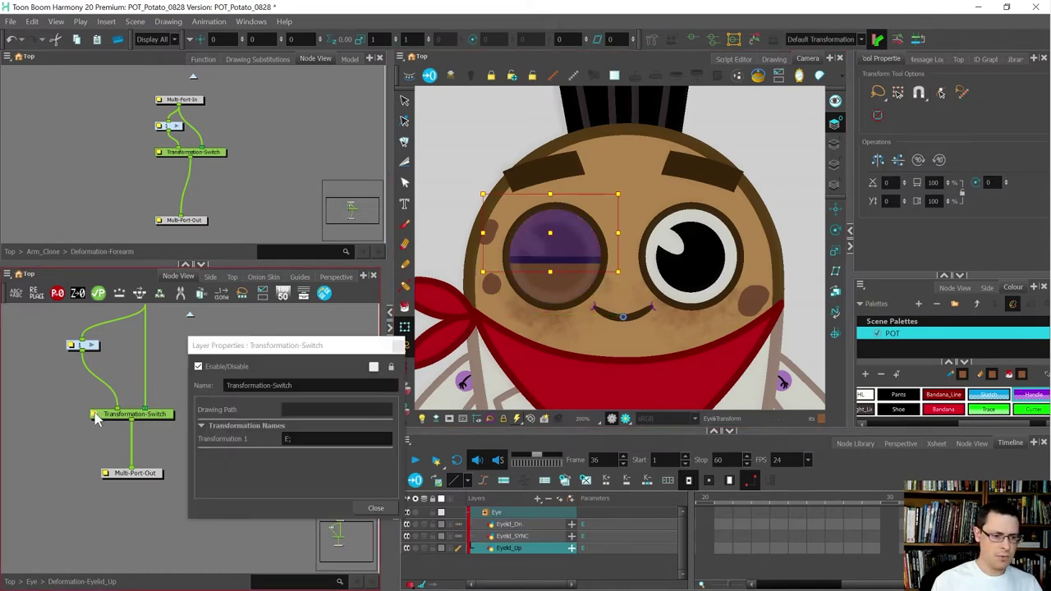
left_click(285, 439)
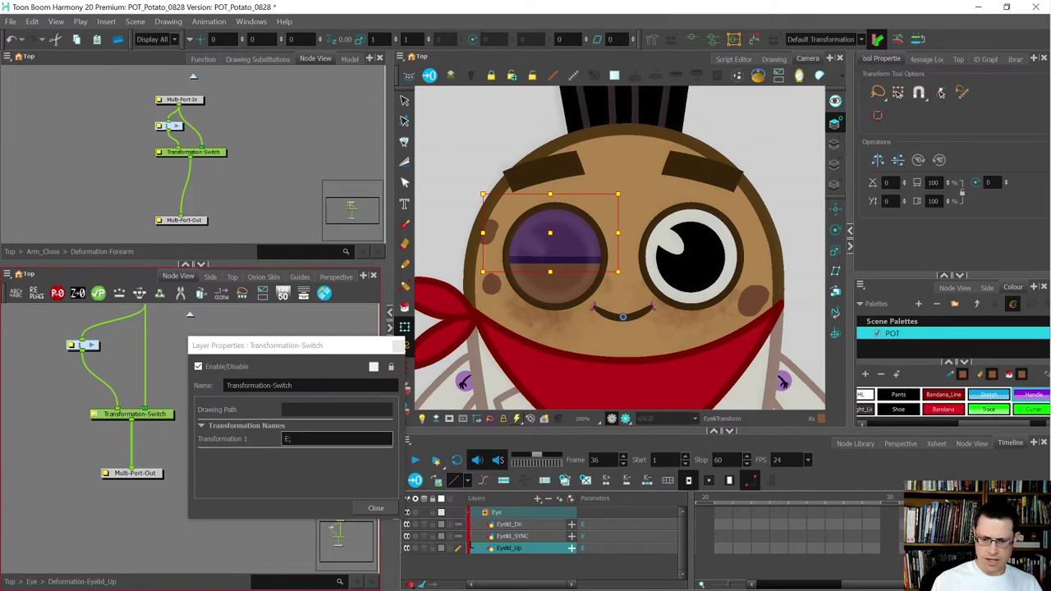
type("E")
left_click(375, 508)
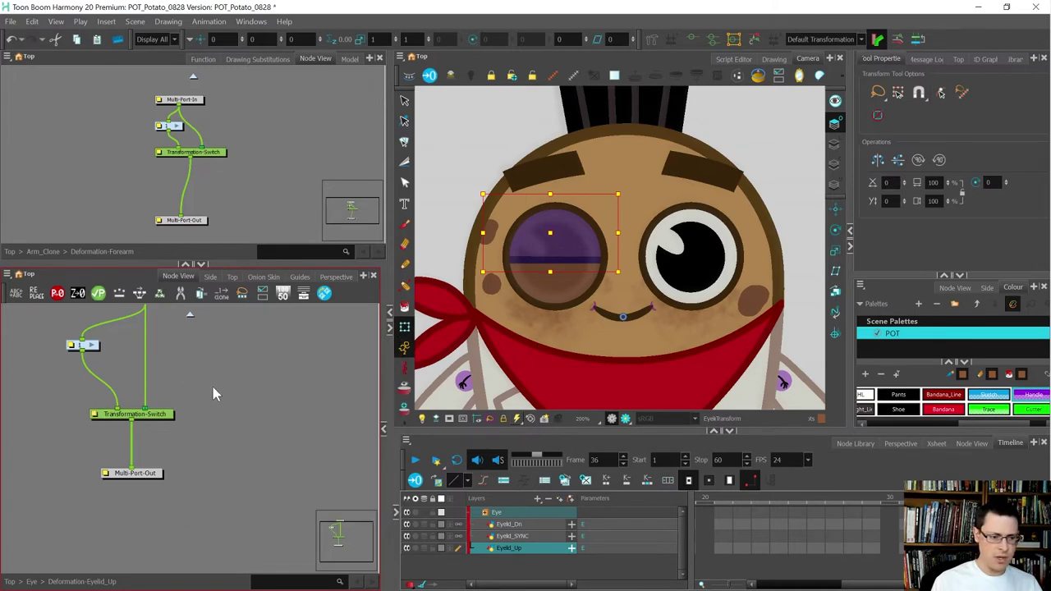
Examine the offset and curve nodes inside the upper eyelid's deformation chain group 1
left_click(92, 345)
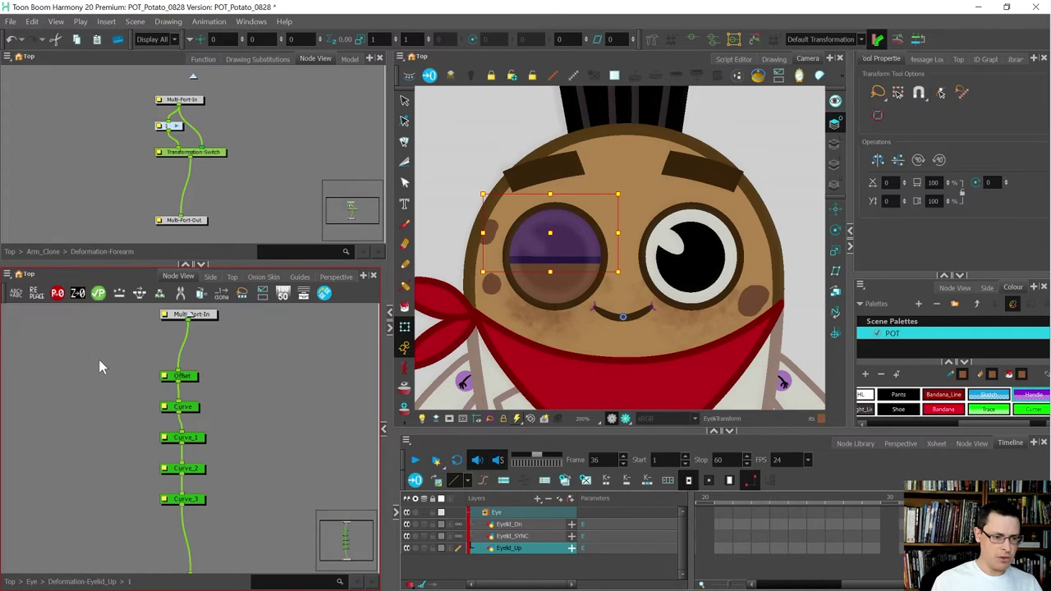
scroll(101, 366, "down", 4)
scroll(134, 424, "up", 2)
left_click(171, 444)
left_click(134, 452)
scroll(135, 461, "down", 3)
scroll(171, 359, "up", 2)
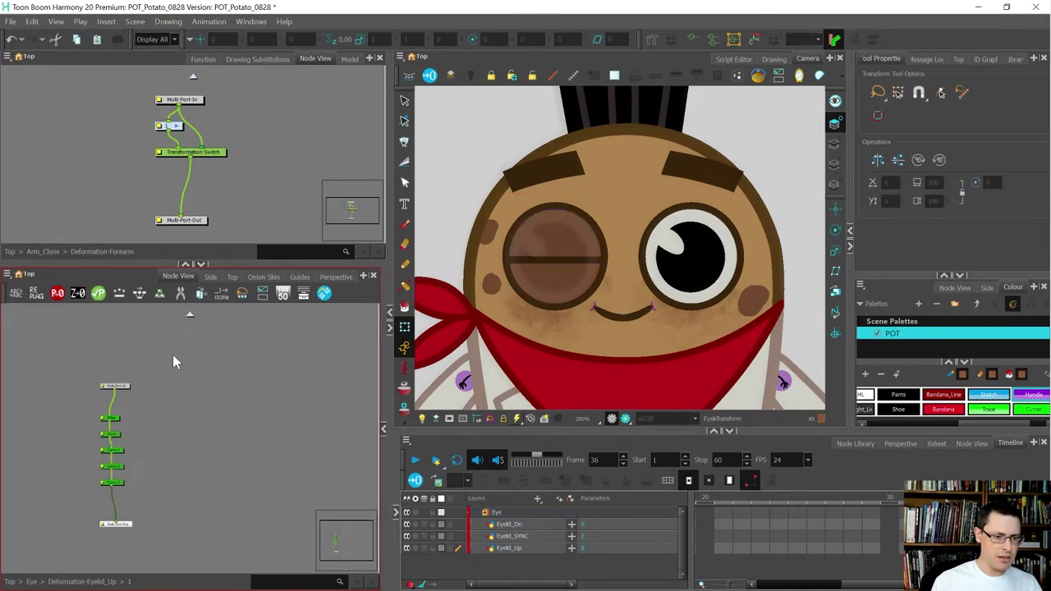
Return to the Eye group and delete the Deformation-Eyelid_Up group above the Eyelid_Up drawing
left_click(190, 315)
left_click(191, 316)
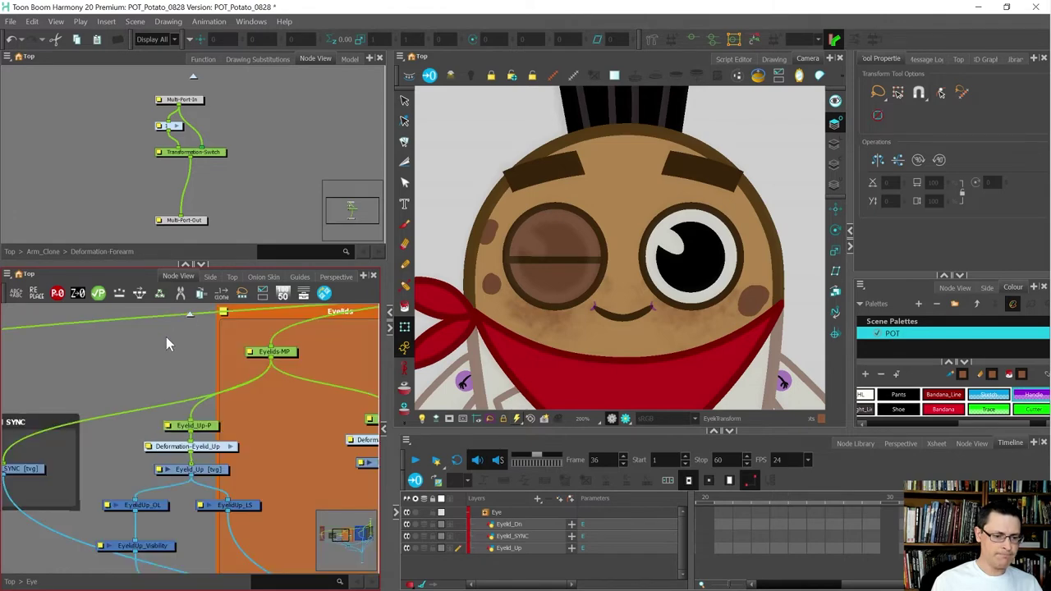
scroll(246, 459, "up", 2)
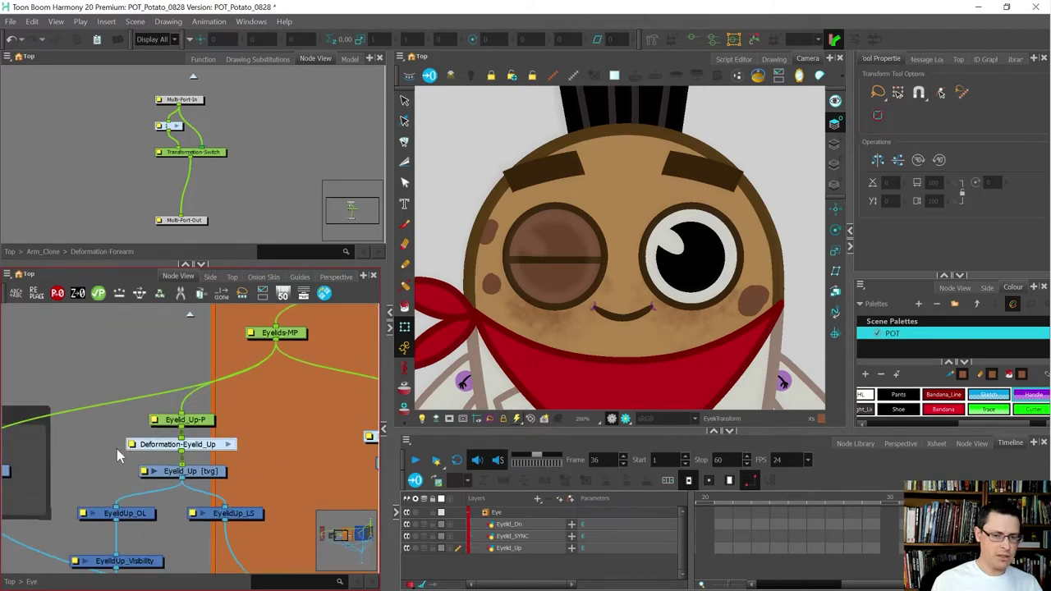
key("Delete")
Add a display node below the Eyelid_Up drawing and connect the drawing to it
scroll(131, 456, "down", 3)
scroll(142, 472, "up", 3)
key("ctrl+i")
scroll(203, 476, "up", 2)
left_click_drag(169, 454, 163, 543)
Create a new deformation chain for the Eyelid_Up drawing at the current frame
left_click(177, 440)
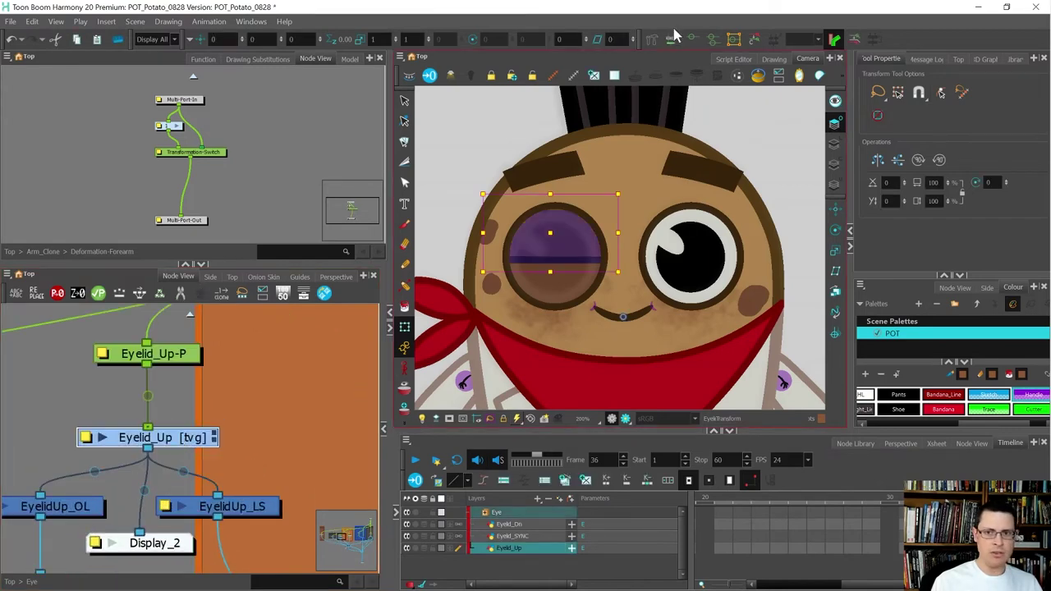
left_click(671, 39)
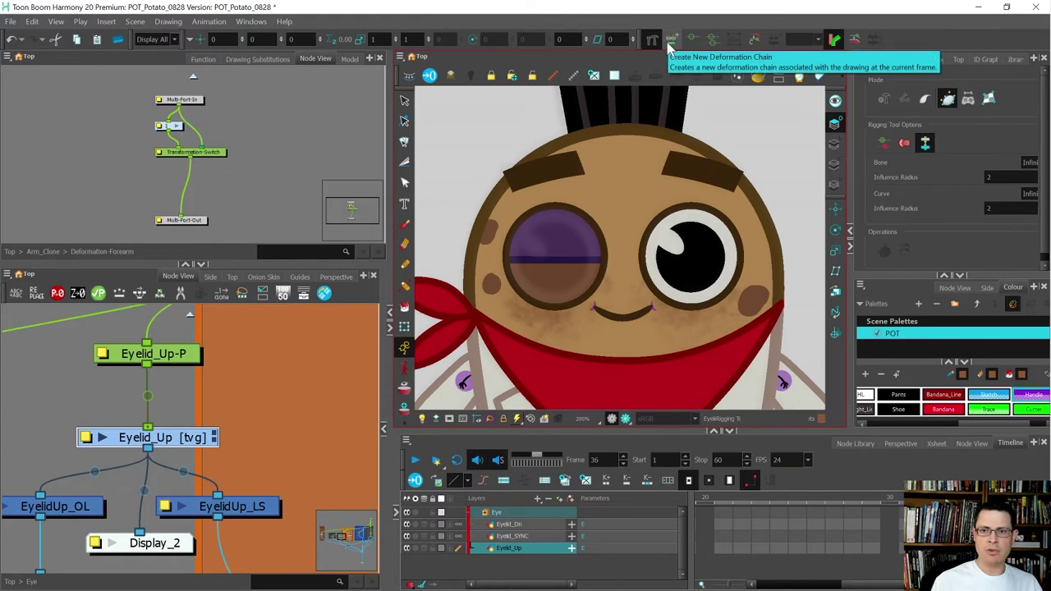
left_click(669, 43)
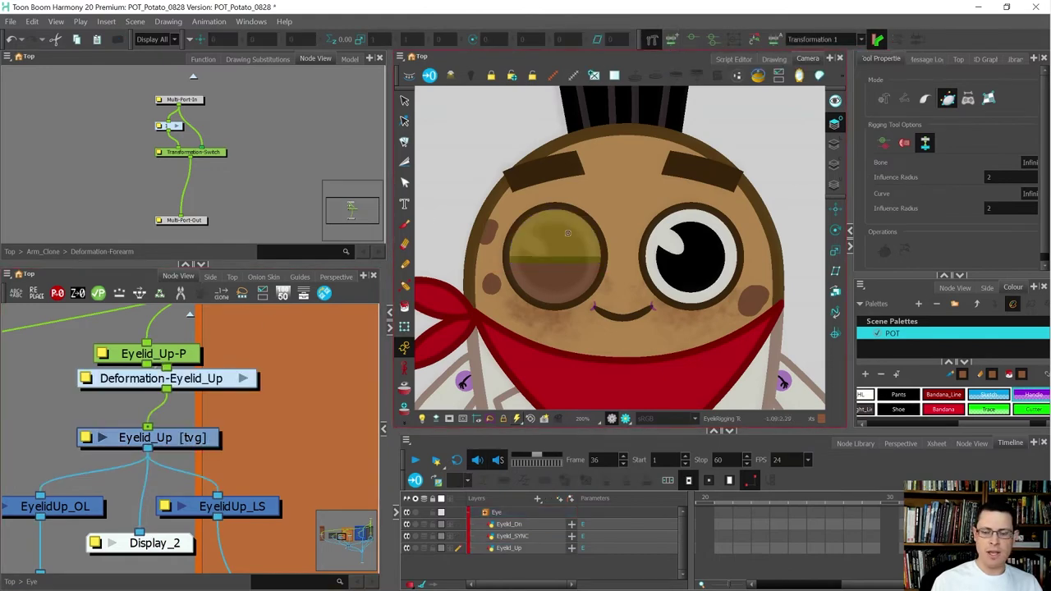
Switch the scene's display to Display_2 to isolate the upper eyelid drawing in the camera view
left_click(154, 40)
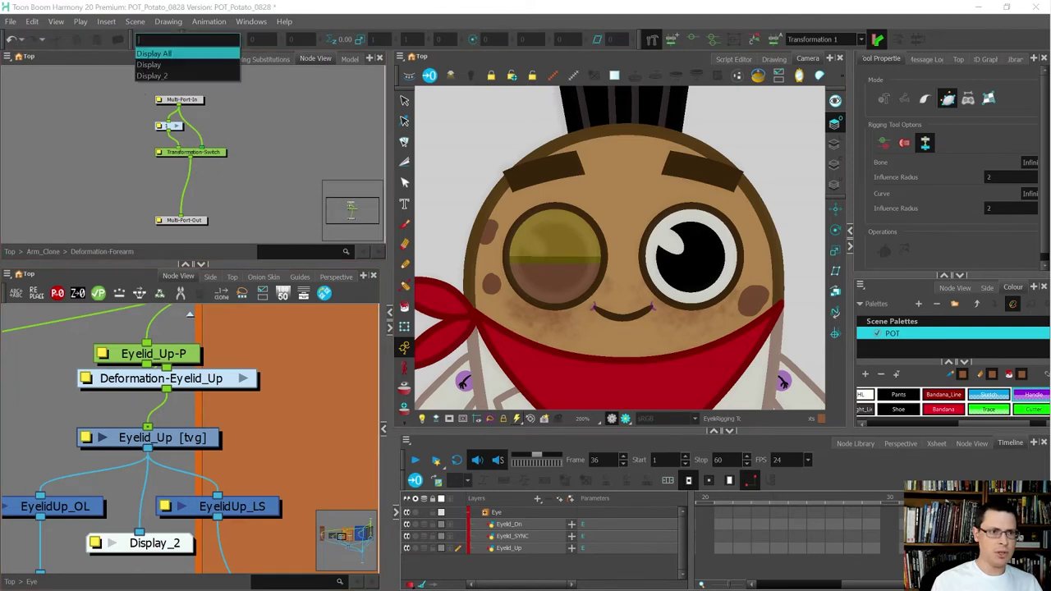
left_click(168, 76)
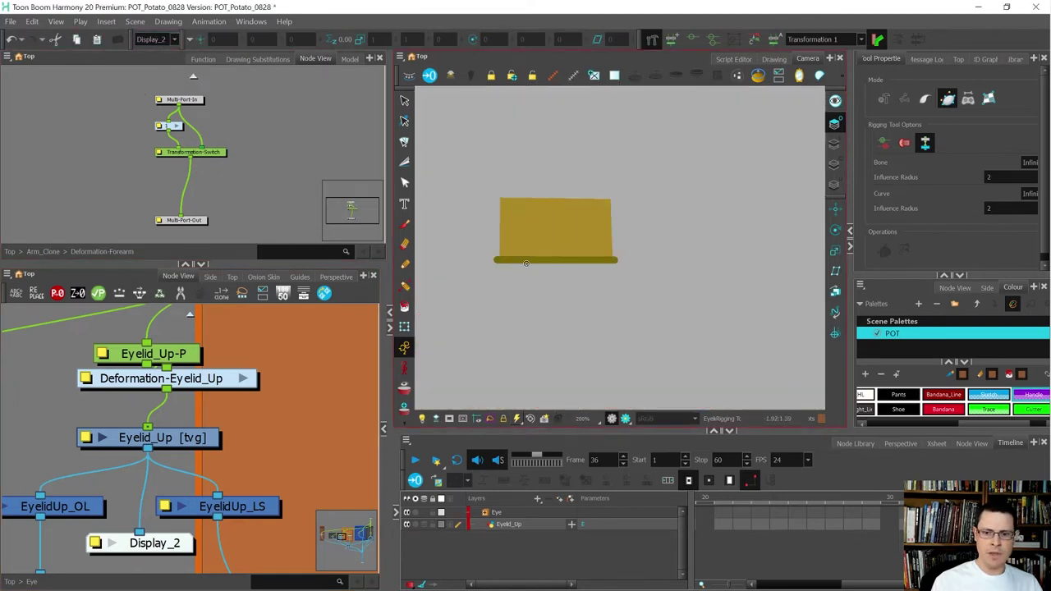
scroll(525, 261, "up", 3)
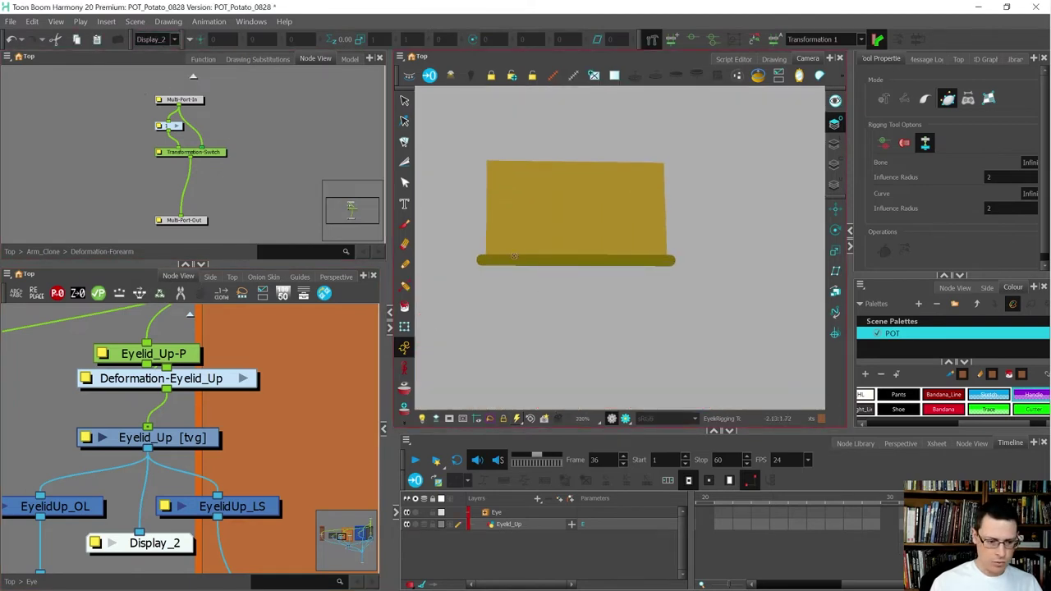
Connect Display_2 to the Eyelid_Dn drawing instead and examine the lower eyelid's deformer outline as a reference
scroll(144, 407, "down", 5)
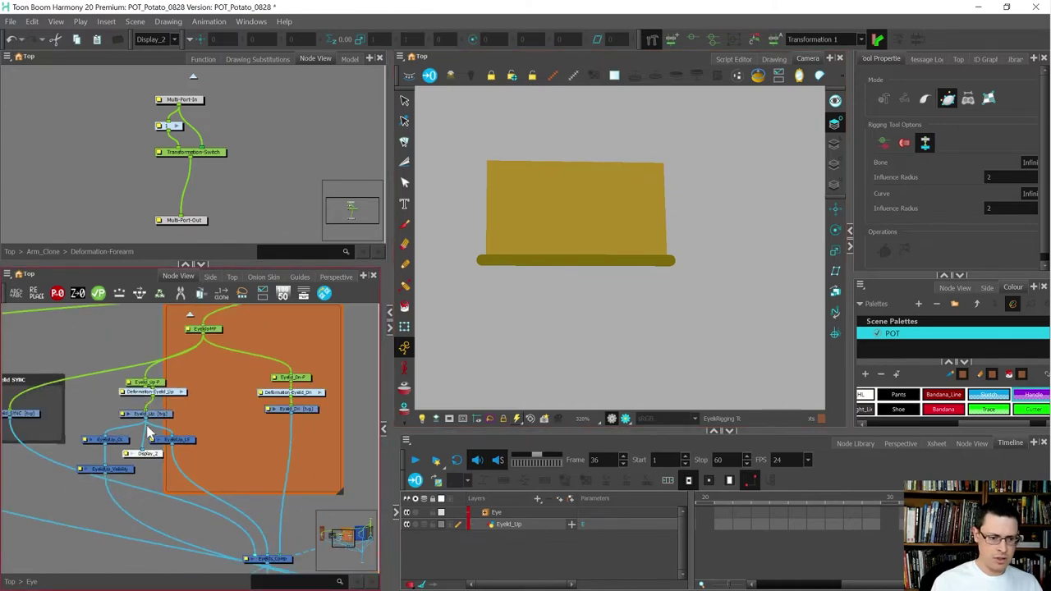
left_click_drag(155, 455, 324, 445)
left_click_drag(291, 414, 312, 440)
left_click(303, 411)
left_click(621, 272)
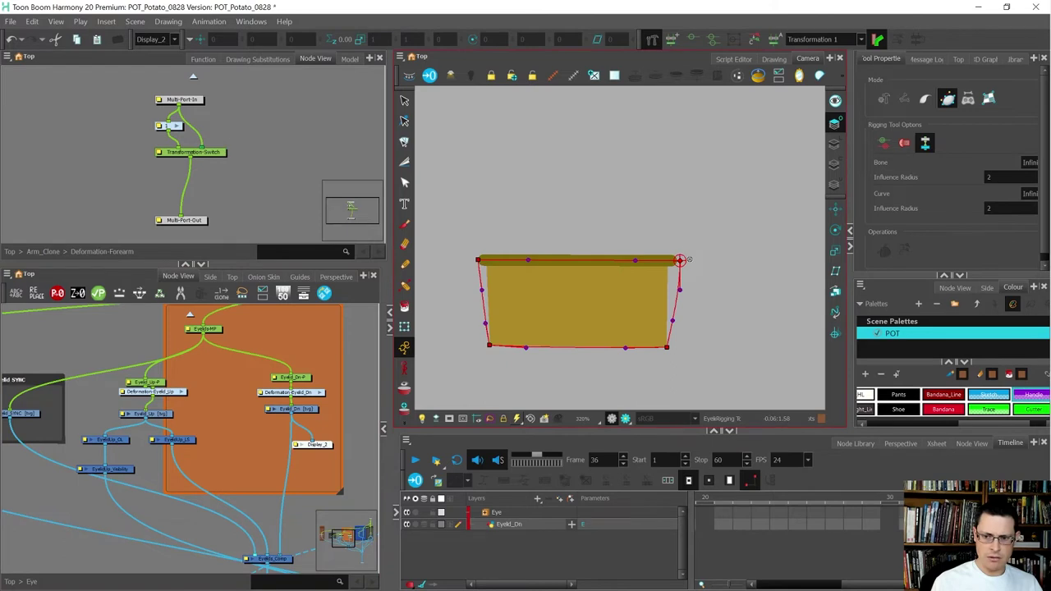
Reconnect Display_2 to the Eyelid_Up drawing and select the upper eyelid for rigging
left_click_drag(321, 450, 159, 446)
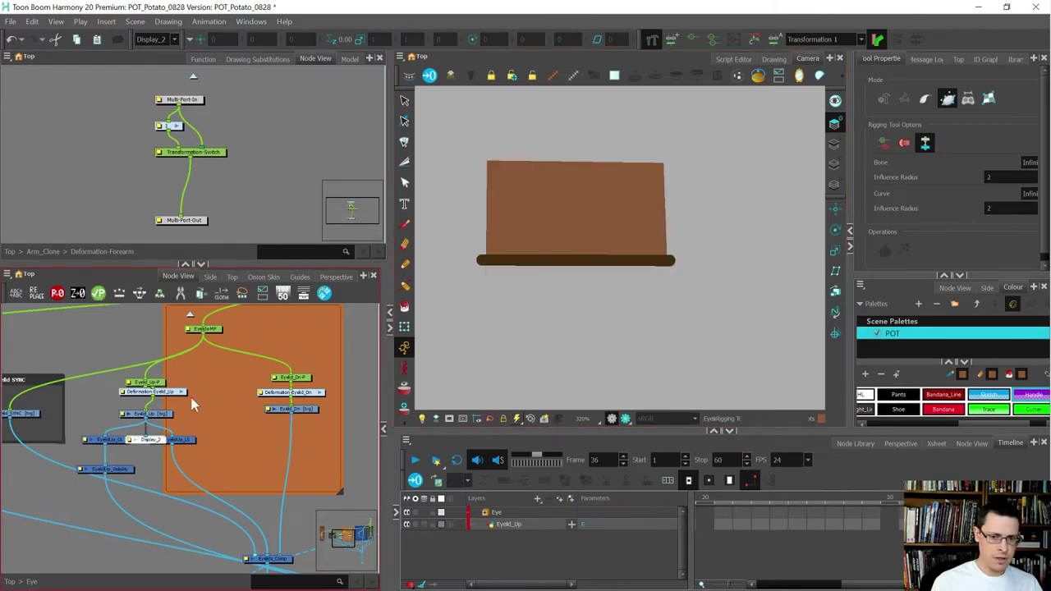
scroll(477, 267, "up", 3)
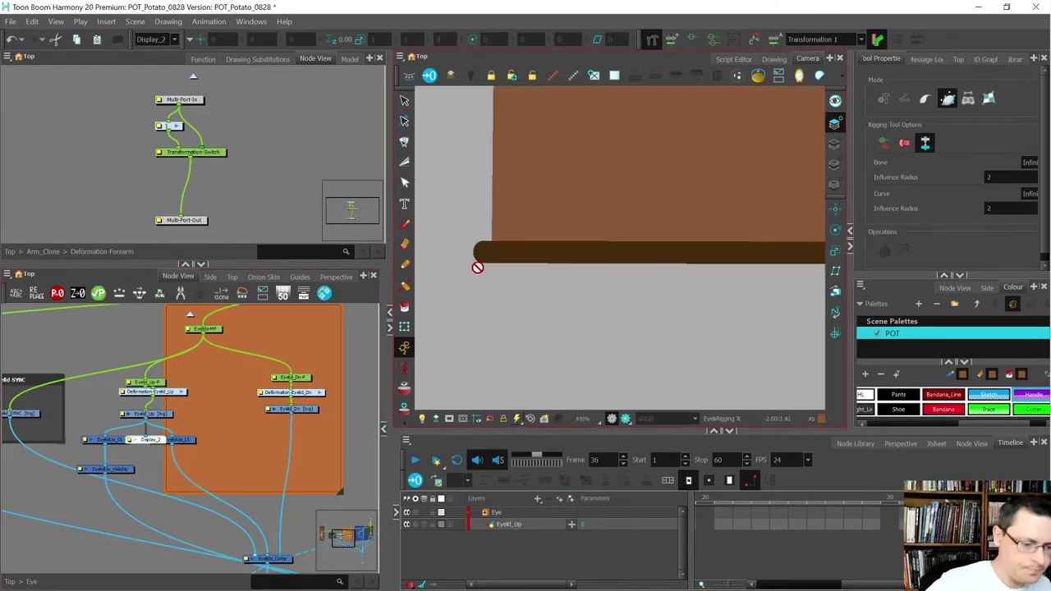
left_click(506, 249)
scroll(507, 249, "down", 2)
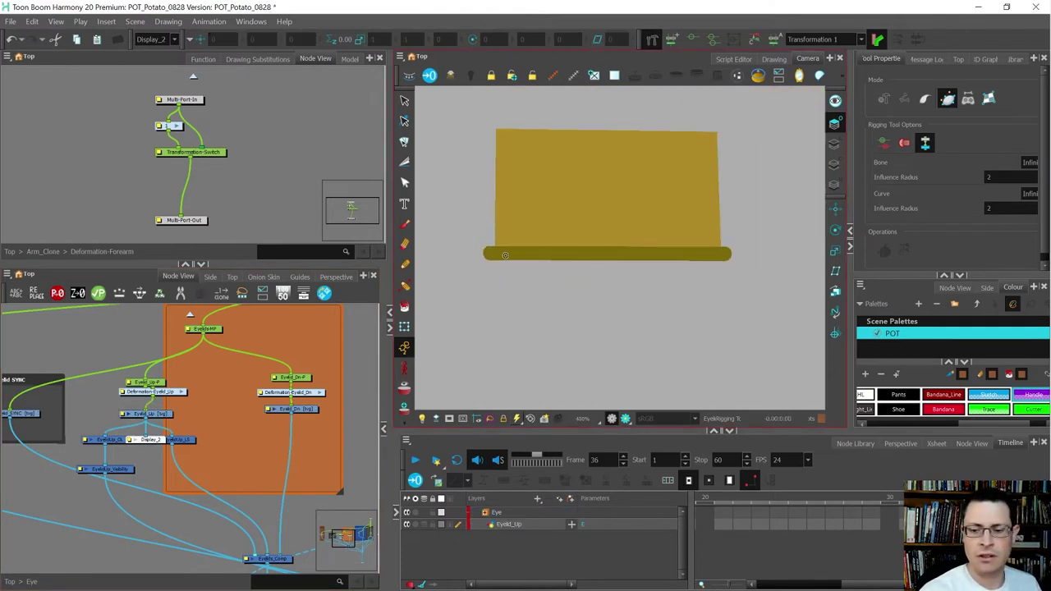
Draw a closed four-point deformation curve around the upper eyelid, starting and ending at the left end of its dark edge line
left_click(479, 253)
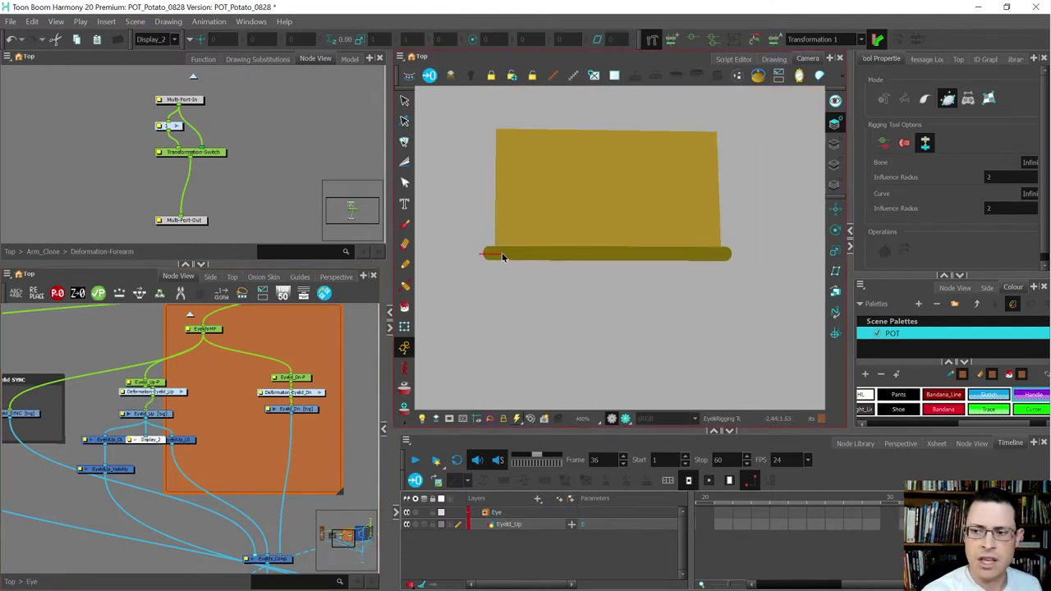
left_click(503, 255)
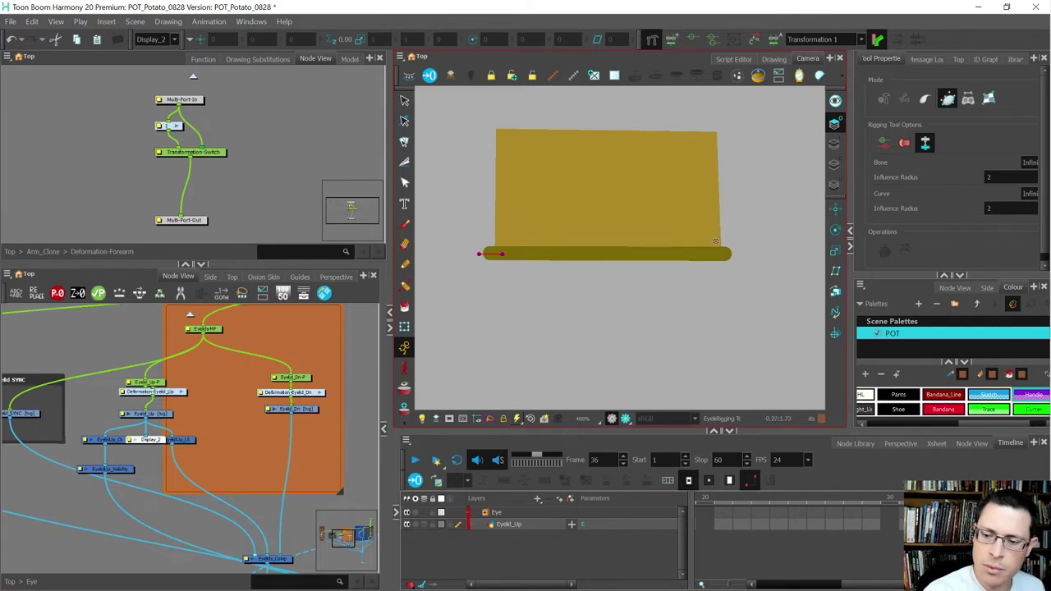
left_click(496, 129)
left_click_drag(715, 134, 665, 129)
left_click_drag(737, 255, 733, 215)
left_click_drag(479, 254, 483, 216)
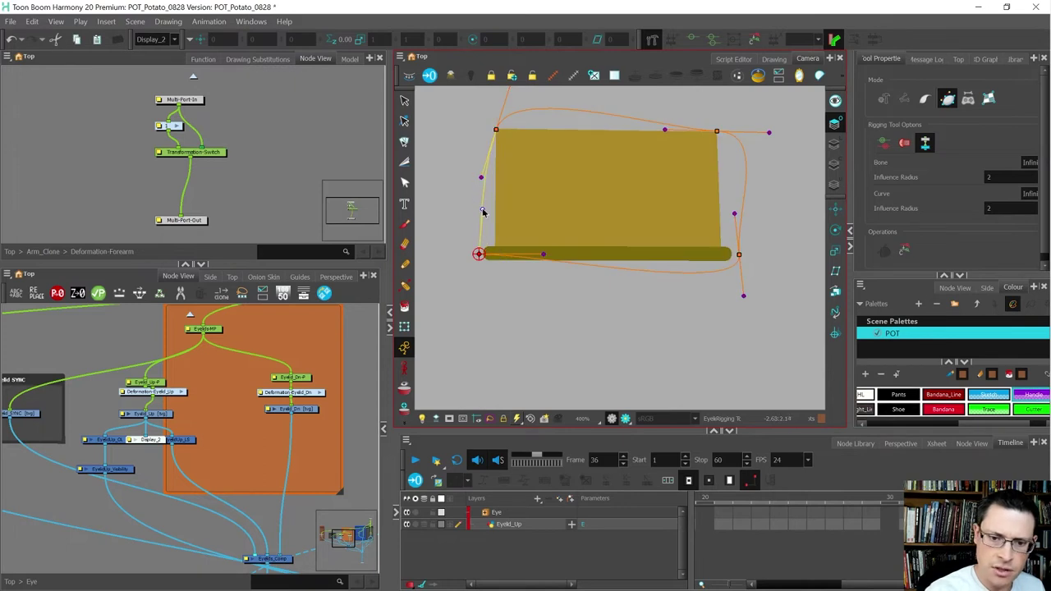
Adjust the deformation curve's corner handles so its top, right and bottom sides follow the upper eyelid's edges closely
left_click_drag(541, 167, 532, 233)
left_click_drag(500, 147, 542, 196)
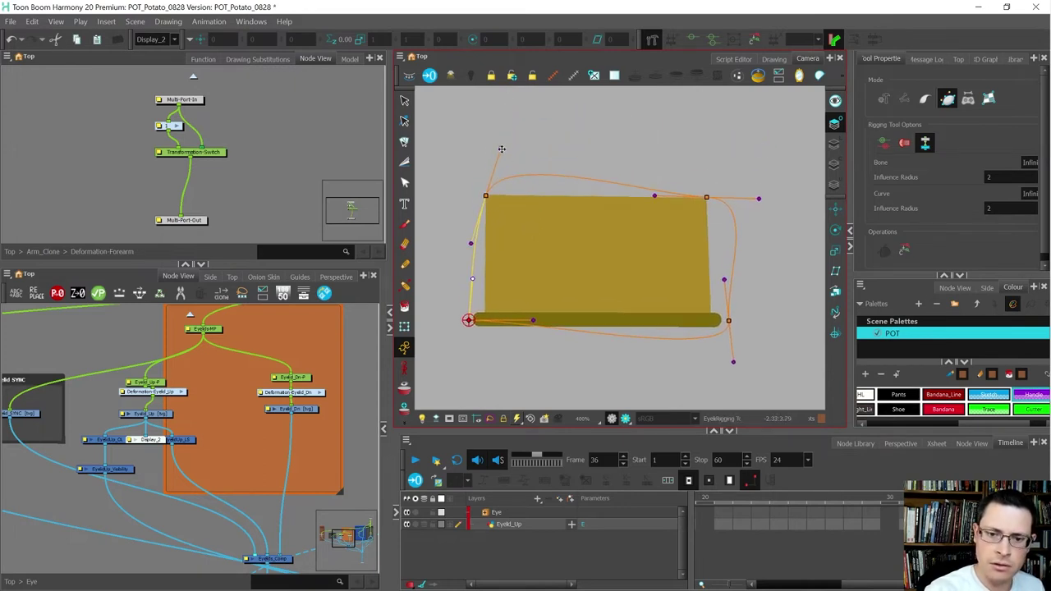
left_click_drag(758, 197, 722, 253)
left_click_drag(733, 361, 651, 320)
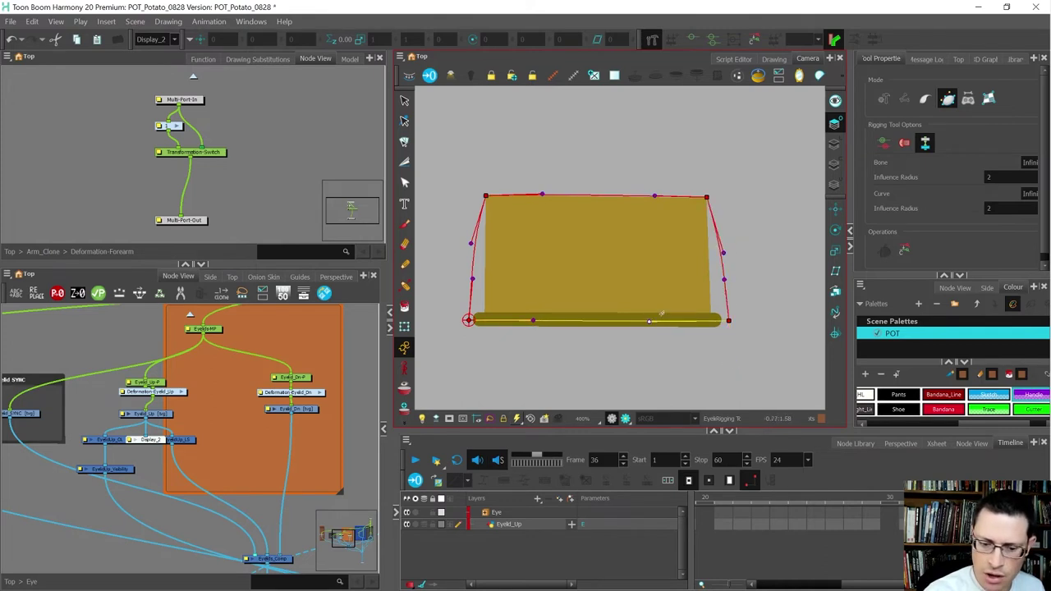
Connect Display_2 to the eyelids composite and adjust the upper deformer's lower-right corner point to match the lower eyelid's deformer
left_click_drag(251, 432, 227, 369)
left_click_drag(125, 376, 253, 514)
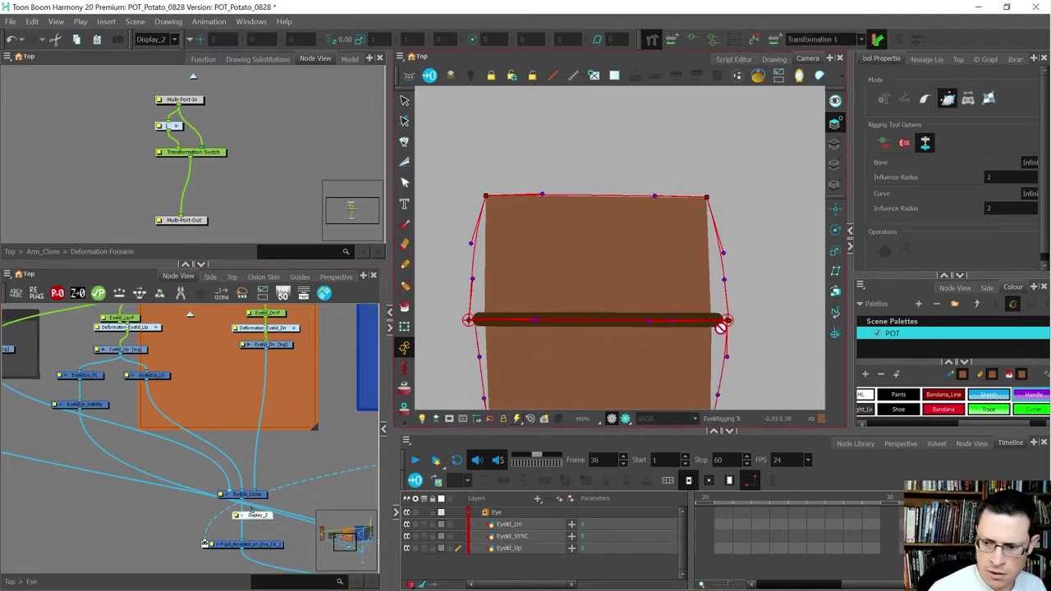
scroll(723, 324, "up", 3)
left_click(729, 321)
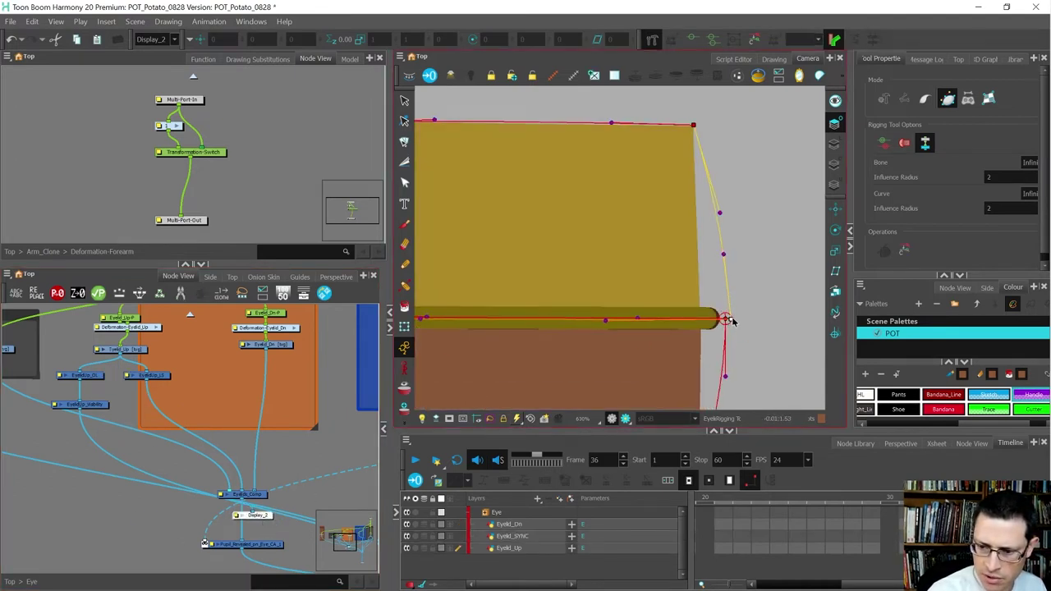
Fine-tune the lower-left corner and the bottom curve handles of the upper eyelid's deformer, and save the scene
scroll(713, 320, "down", 2)
scroll(459, 320, "up", 1)
left_click(459, 321)
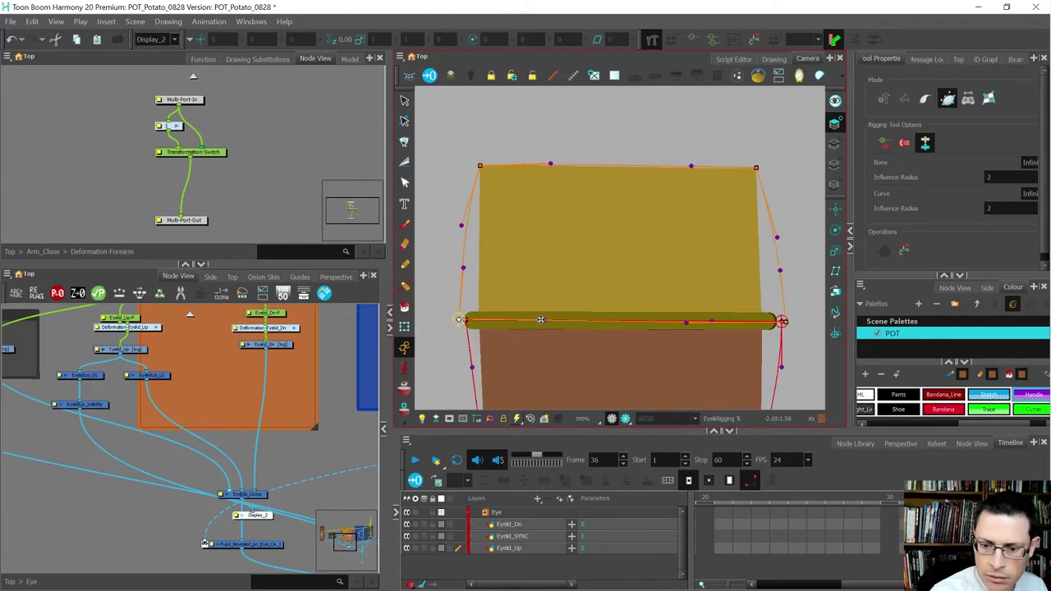
left_click(538, 320)
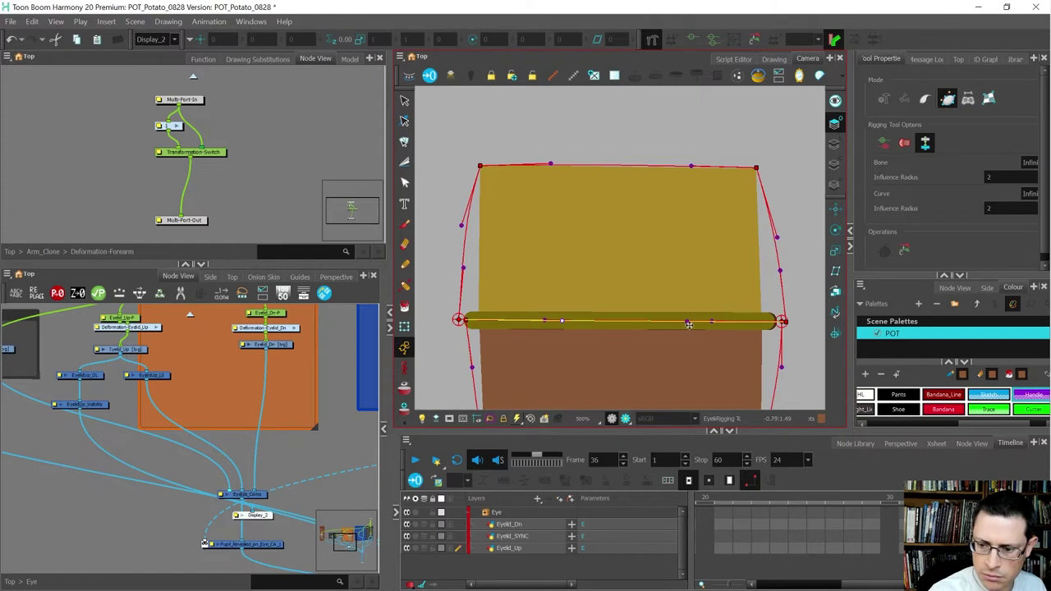
left_click_drag(688, 324, 687, 321)
scroll(188, 449, "down", 2)
key("ctrl+s")
Open the new Deformation-Eyelid_Up group and bring its Transformation-Switch into view
scroll(151, 374, "up", 3)
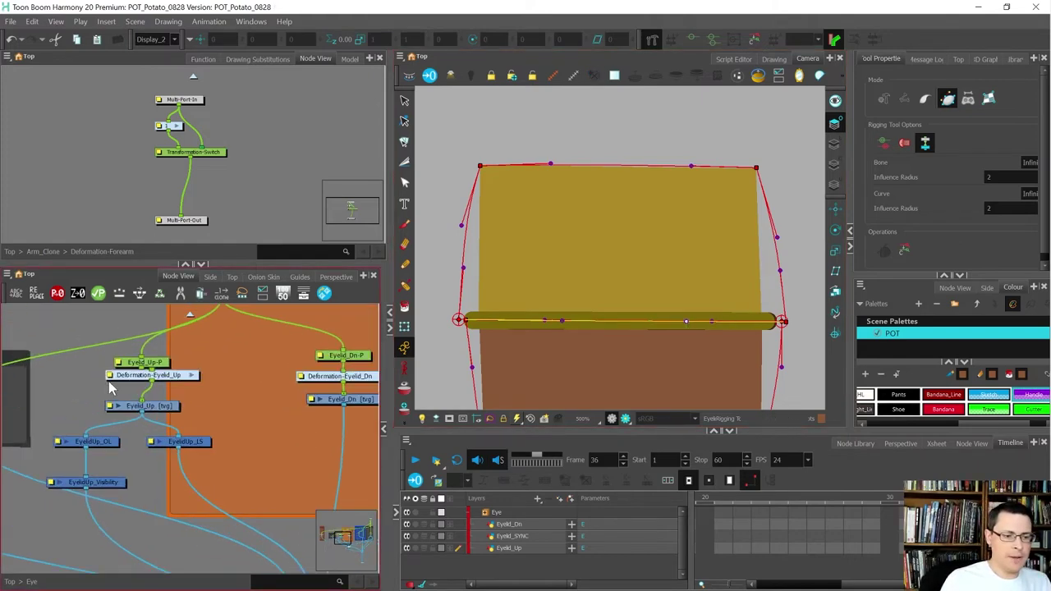
left_click(110, 376)
left_click(262, 414)
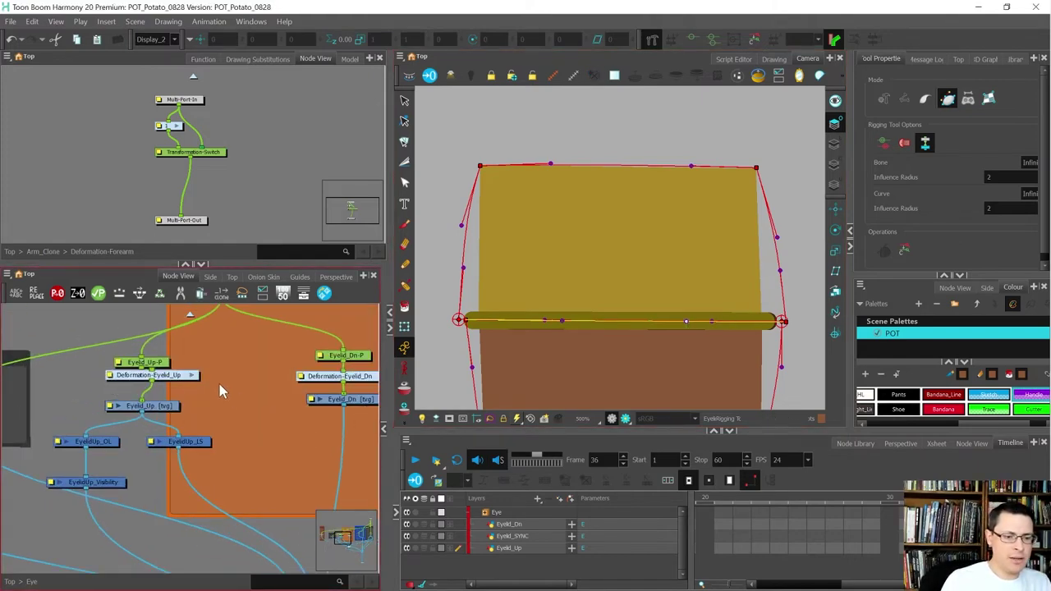
left_click(190, 376)
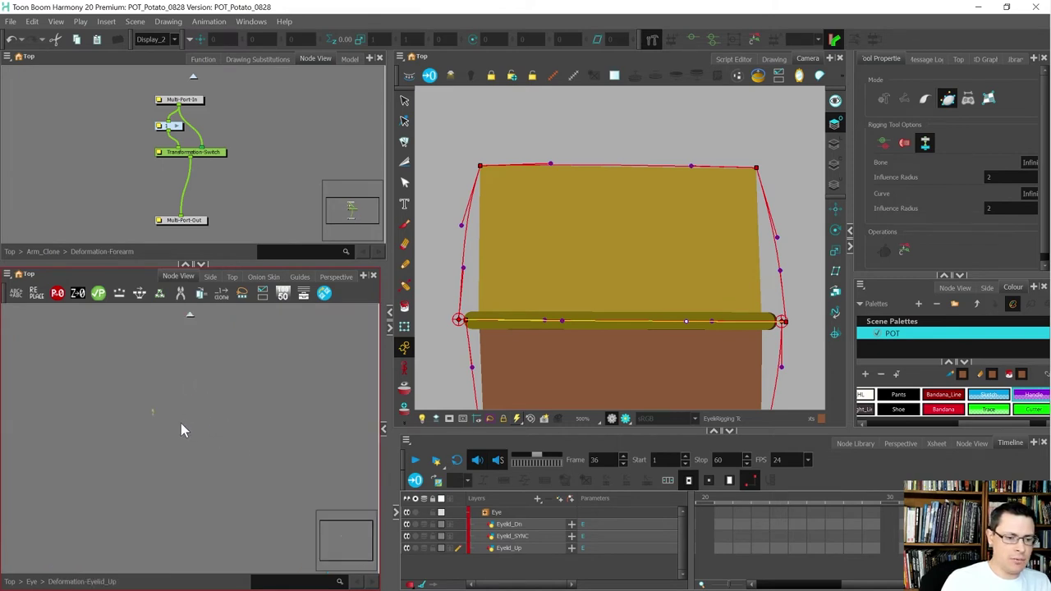
scroll(148, 406, "up", 6)
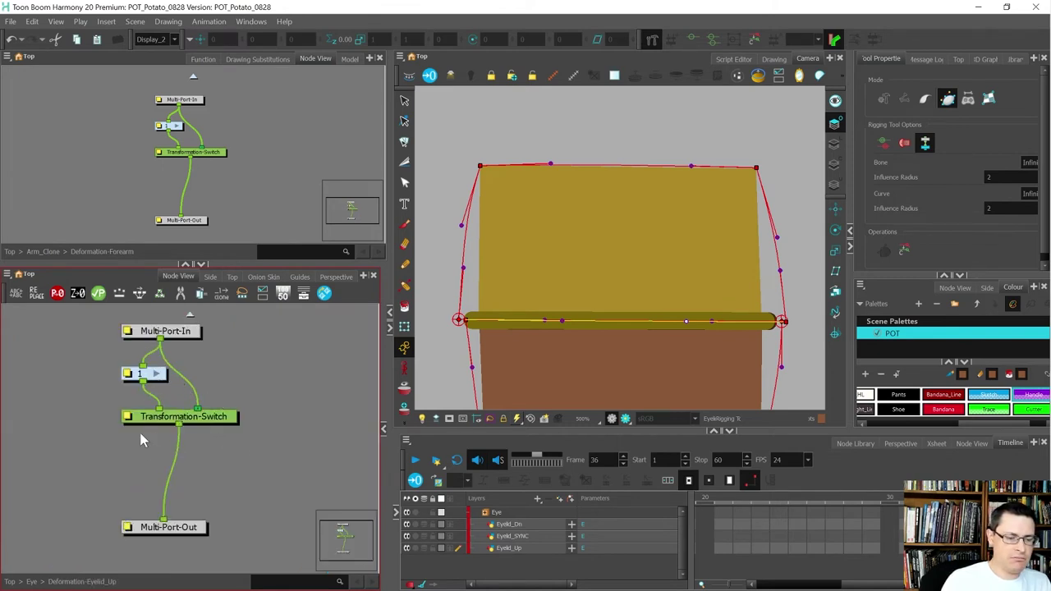
Return to the Eye group and align the Eyelid_Up-P and Deformation-Eyelid_Up nodes vertically within the upper eyelid's node chain
left_click(189, 315)
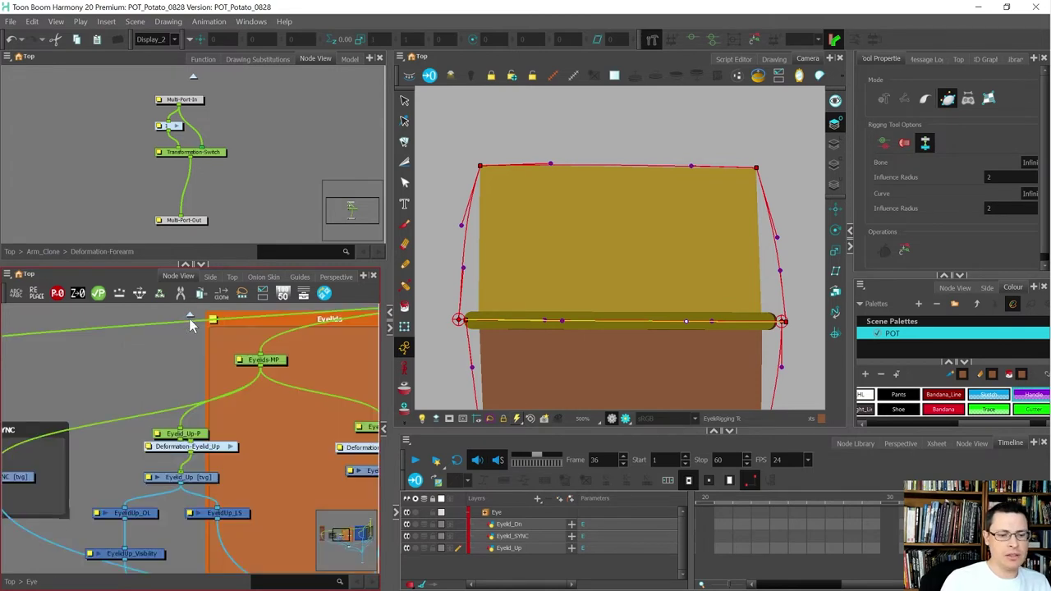
scroll(195, 443, "up", 2)
left_click(194, 442)
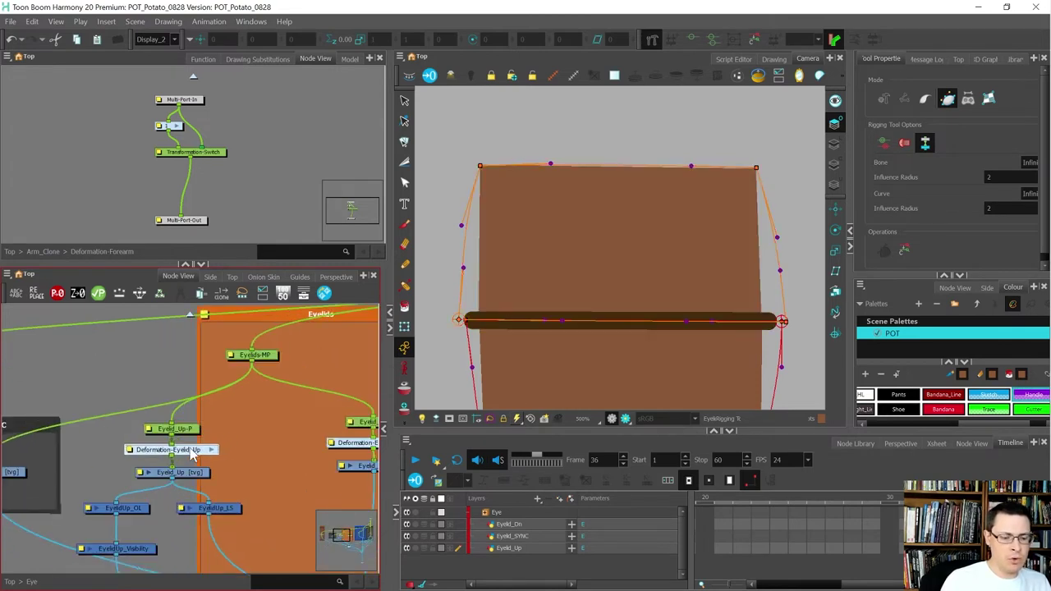
scroll(204, 432, "up", 2)
left_click(186, 429)
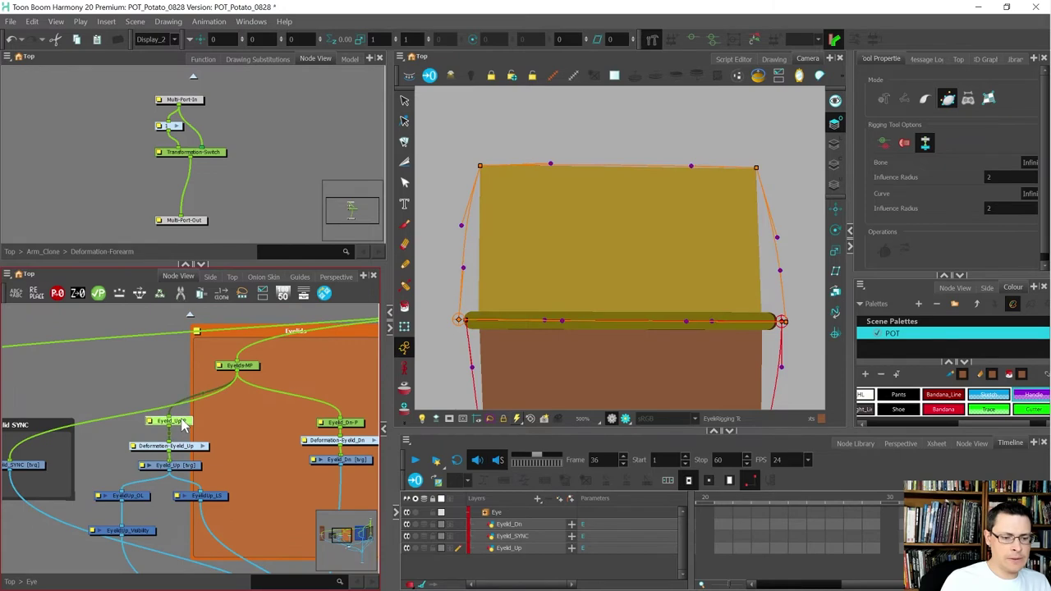
scroll(171, 466, "down", 1)
left_click(208, 449)
scroll(209, 449, "down", 2)
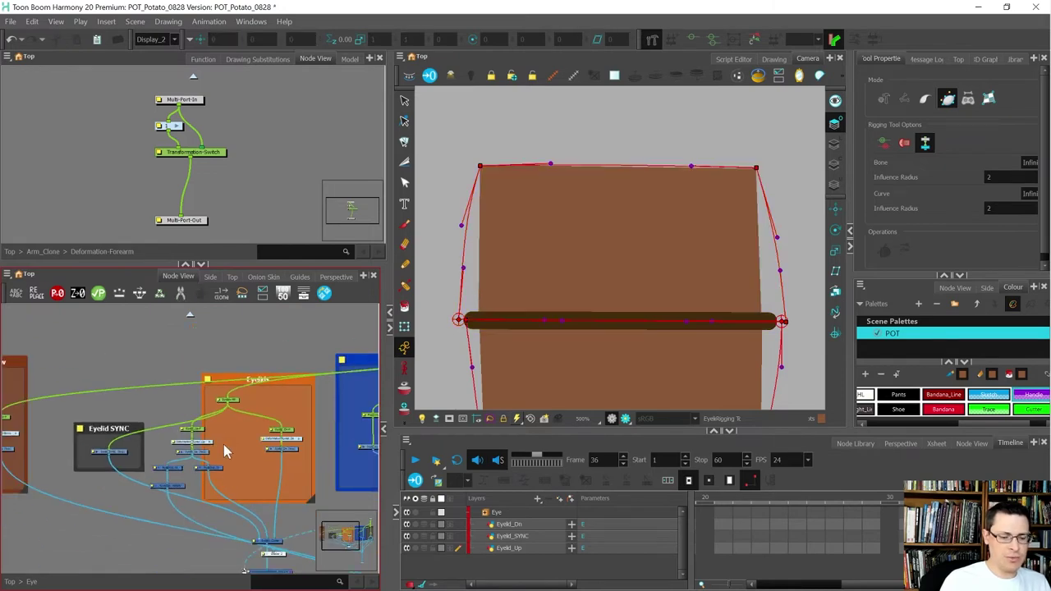
Enlarge the Eyelids backdrop to enclose the Eyelid SYNC backdrop, and centre the Eyelids-MP peg above its branches
left_click_drag(232, 384, 84, 370)
left_click_drag(162, 496, 312, 506)
left_click(326, 464)
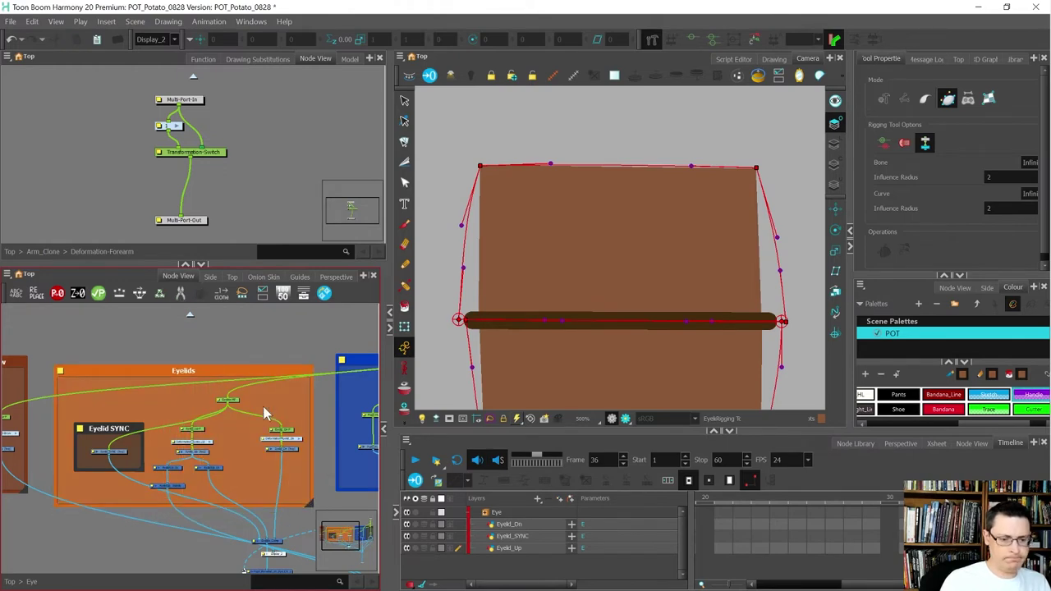
left_click_drag(223, 398, 189, 377)
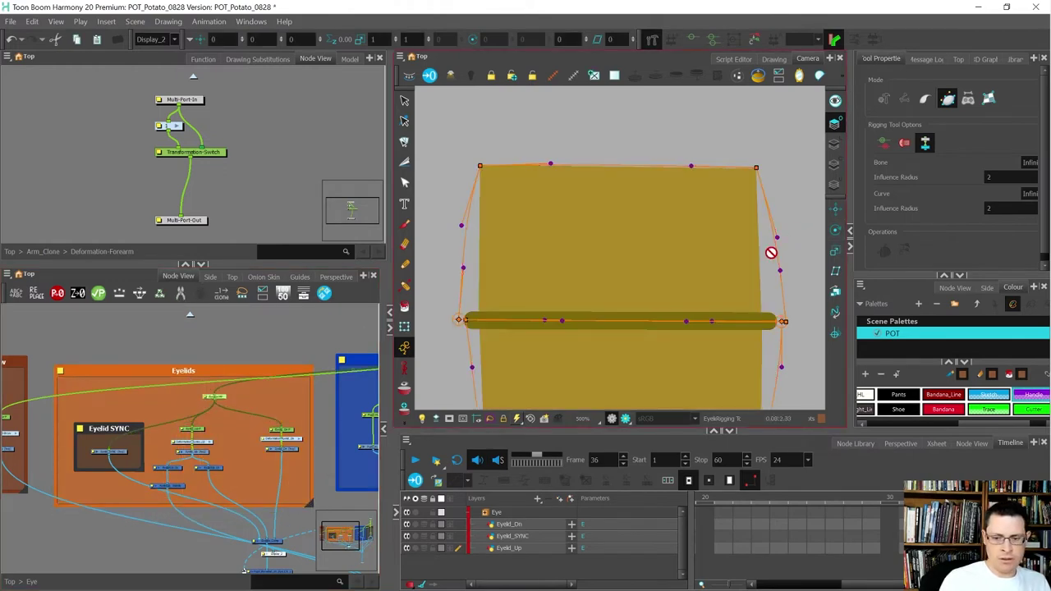
Select Eyelid_Up-P together with its drawing and place the peg's pivot at the middle of the lower eyelid's bottom edge
scroll(769, 251, "down", 3)
key("shift+t")
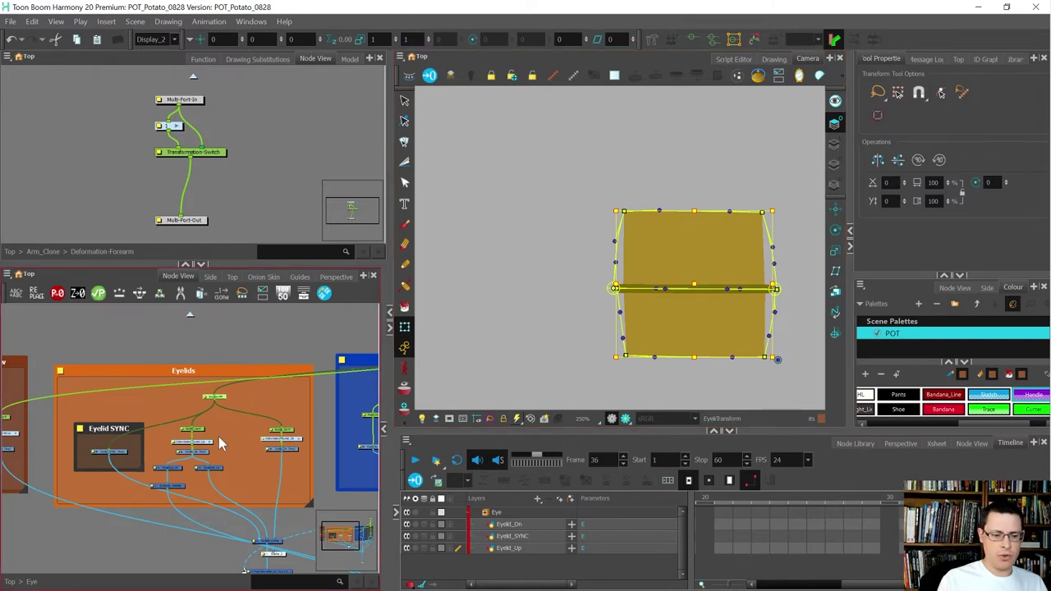
scroll(218, 444, "up", 1)
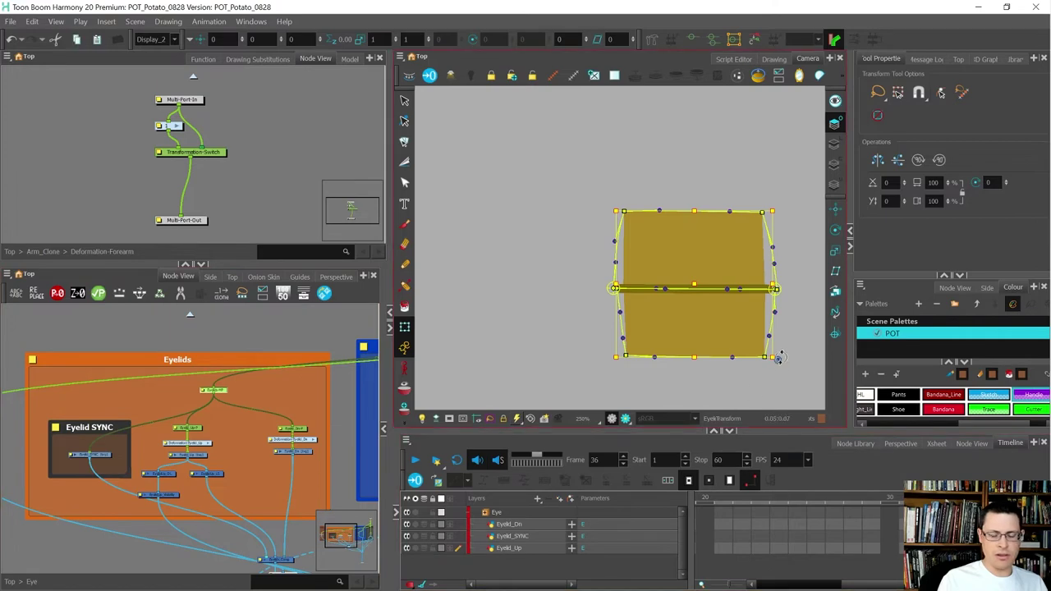
scroll(209, 459, "up", 1)
left_click(220, 442)
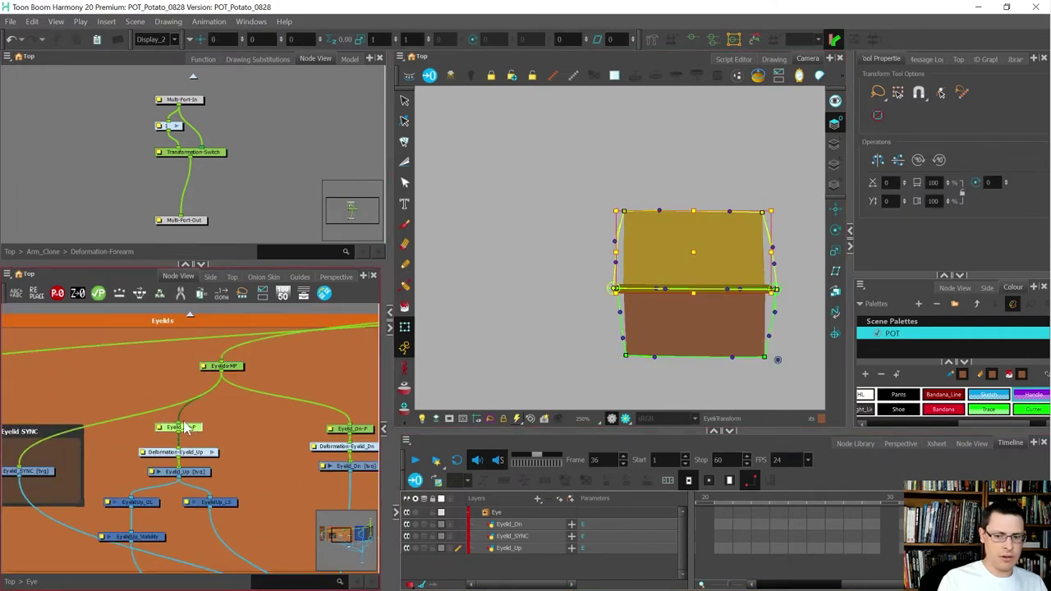
left_click(185, 473, "ctrl")
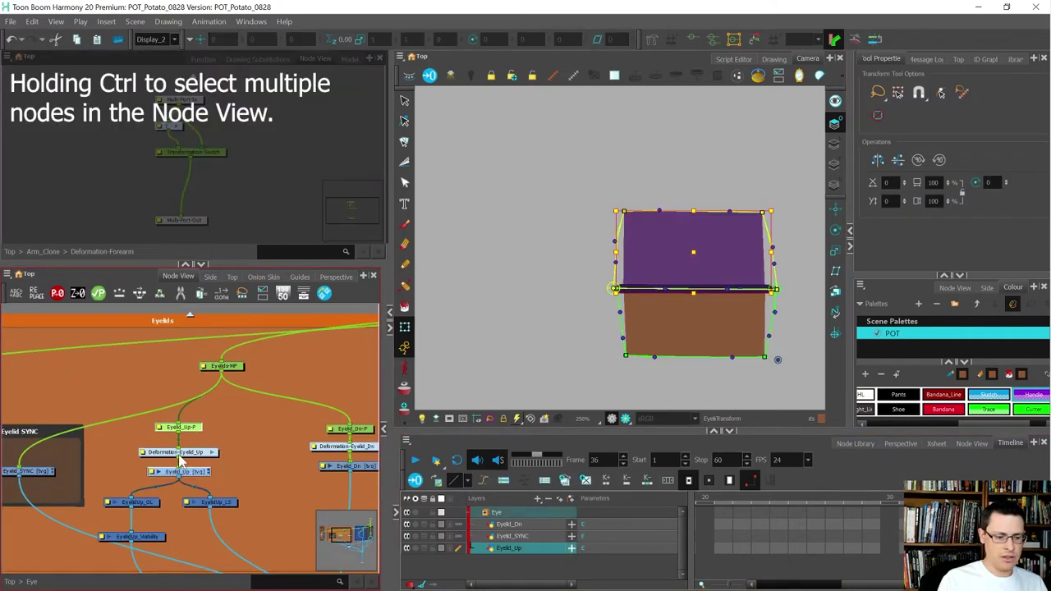
key("alt+3")
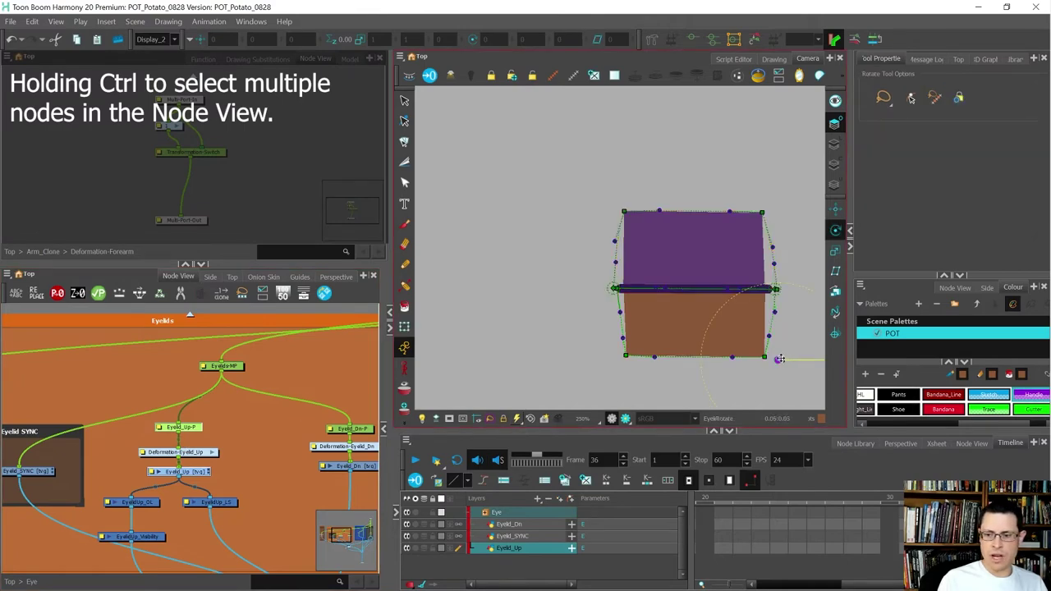
left_click_drag(780, 361, 689, 352)
scroll(692, 361, "up", 4)
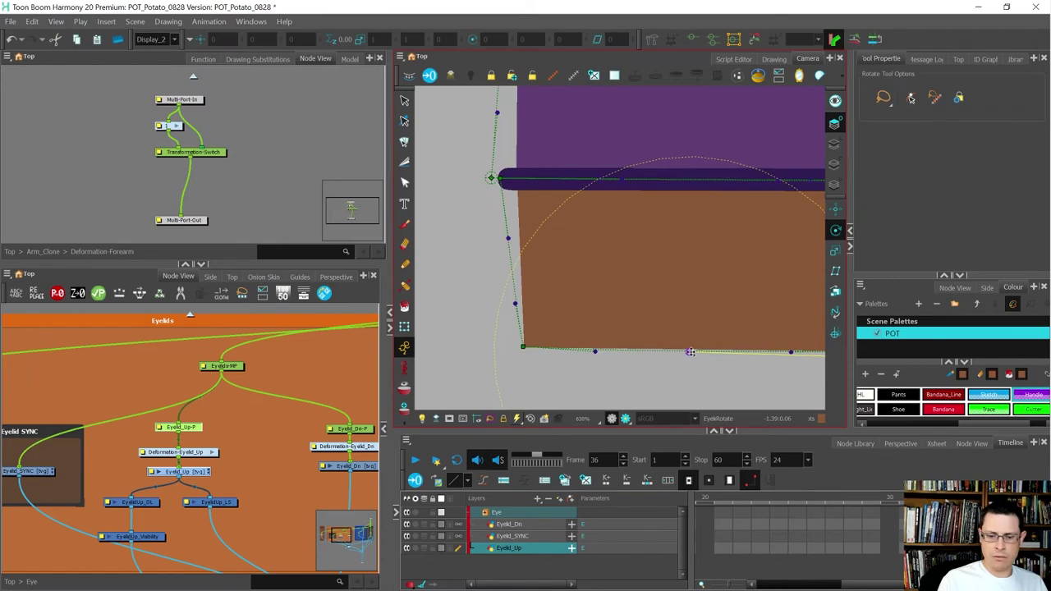
scroll(69, 503, "down", 4)
scroll(153, 496, "up", 3)
Select Eyelid_Dn-P with its drawing and place the peg's pivot at the middle of the lower eyelid's bottom edge
left_click(184, 478)
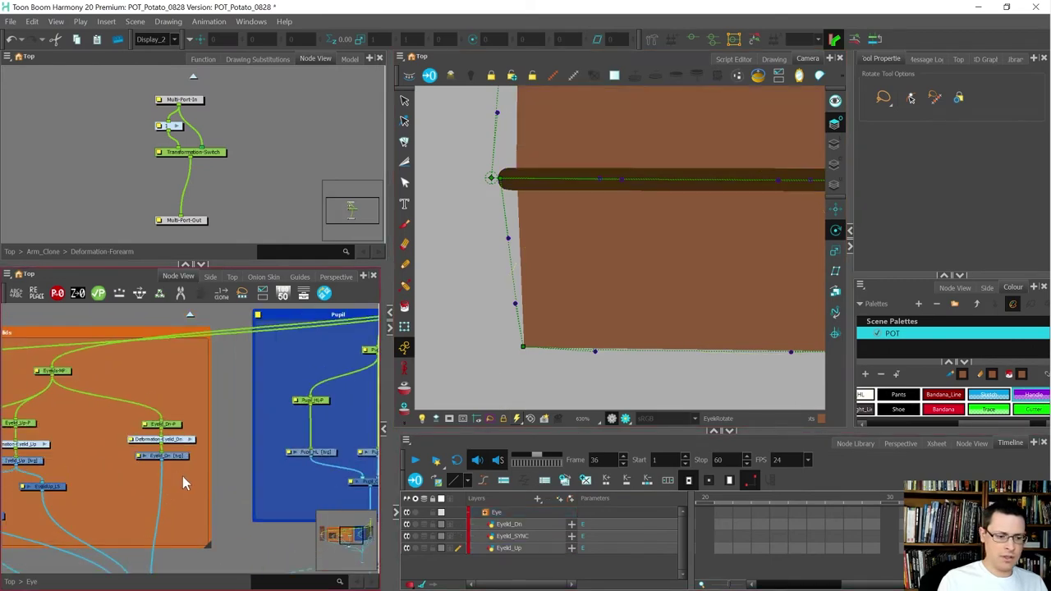
left_click(179, 426)
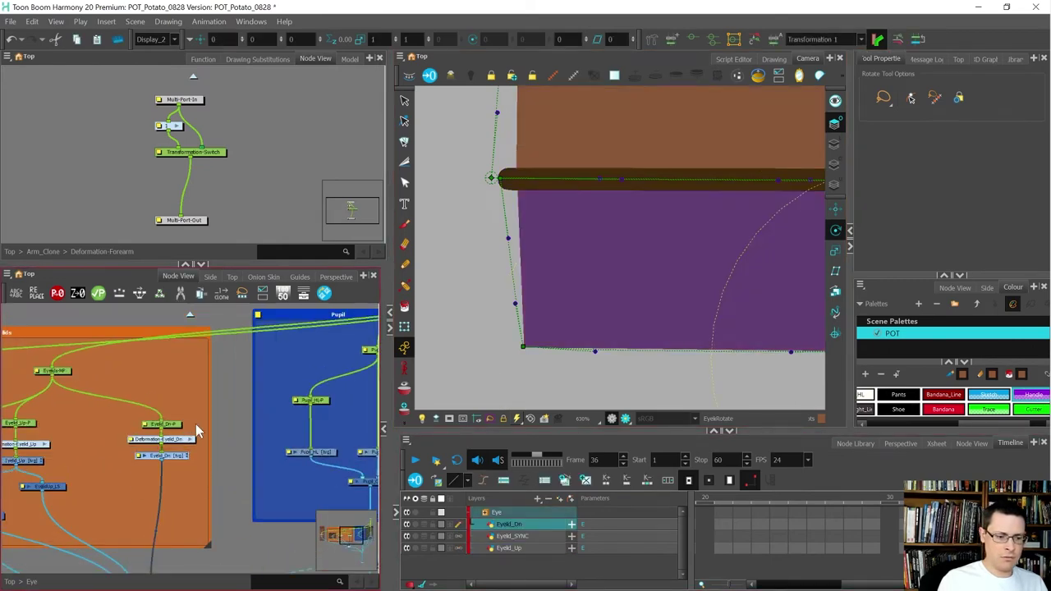
scroll(625, 279, "down", 7)
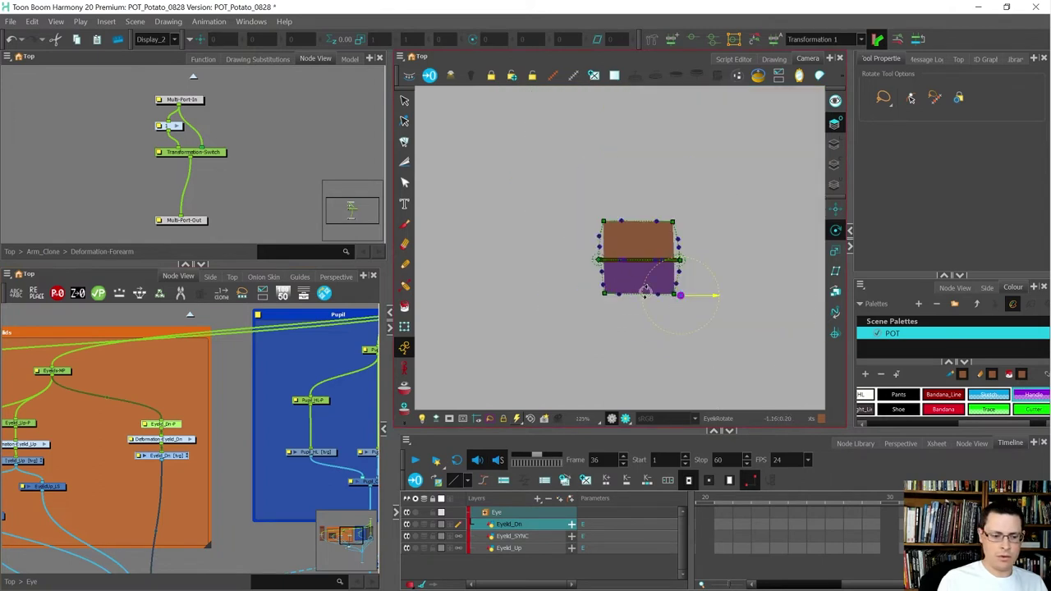
scroll(686, 305, "up", 3)
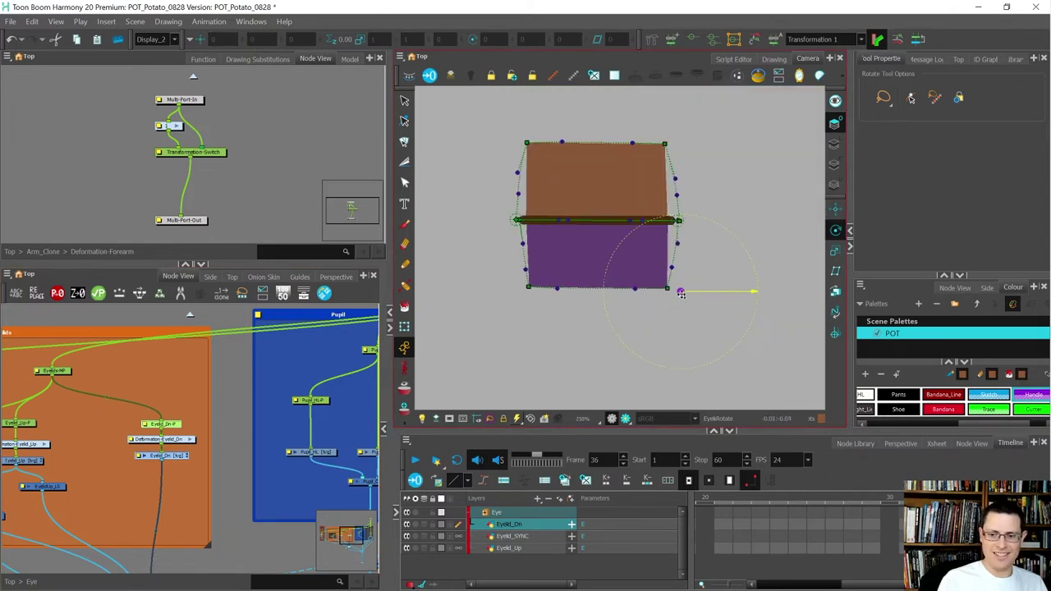
left_click_drag(681, 293, 594, 292)
scroll(592, 294, "up", 3)
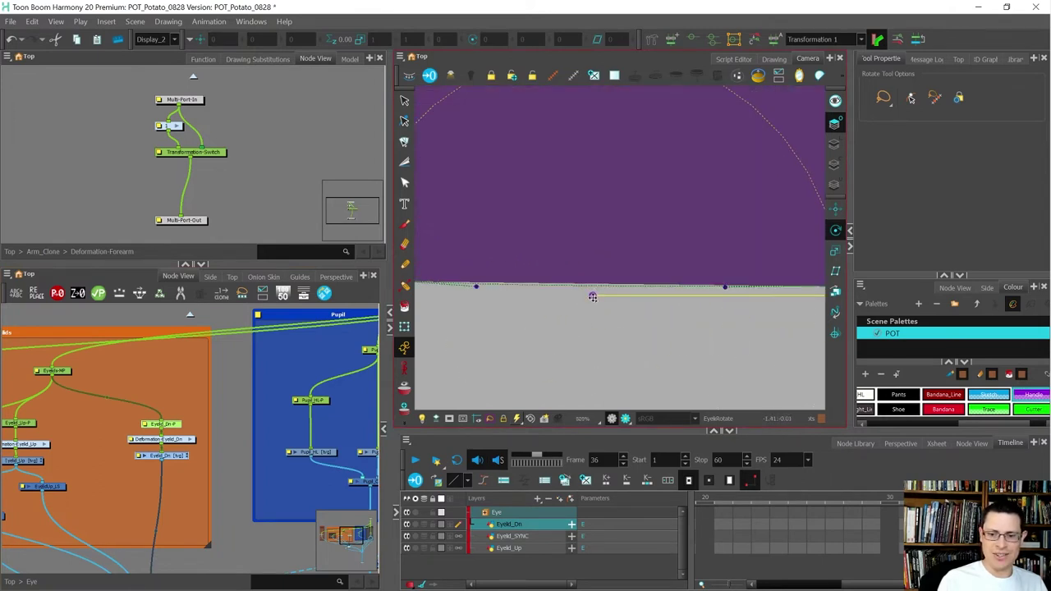
scroll(593, 293, "up", 2)
Select the upper eyelid's peg and drawing, and place the pivot at the middle of the upper eyelid's top edge
scroll(240, 452, "down", 4)
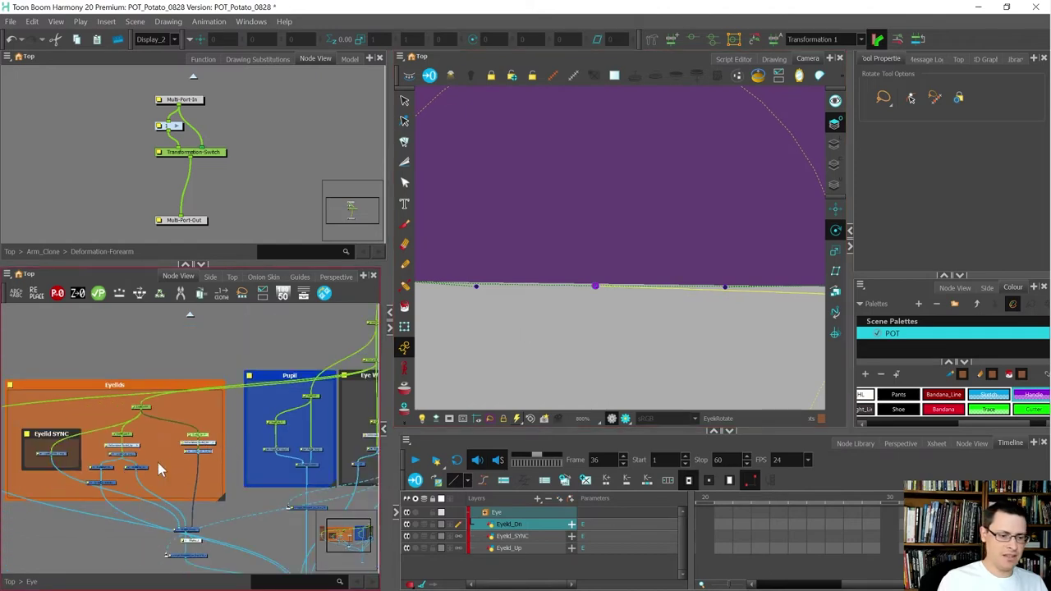
scroll(156, 463, "up", 5)
left_click_drag(150, 458, 90, 440)
left_click_drag(138, 407, 80, 387)
scroll(589, 322, "down", 3)
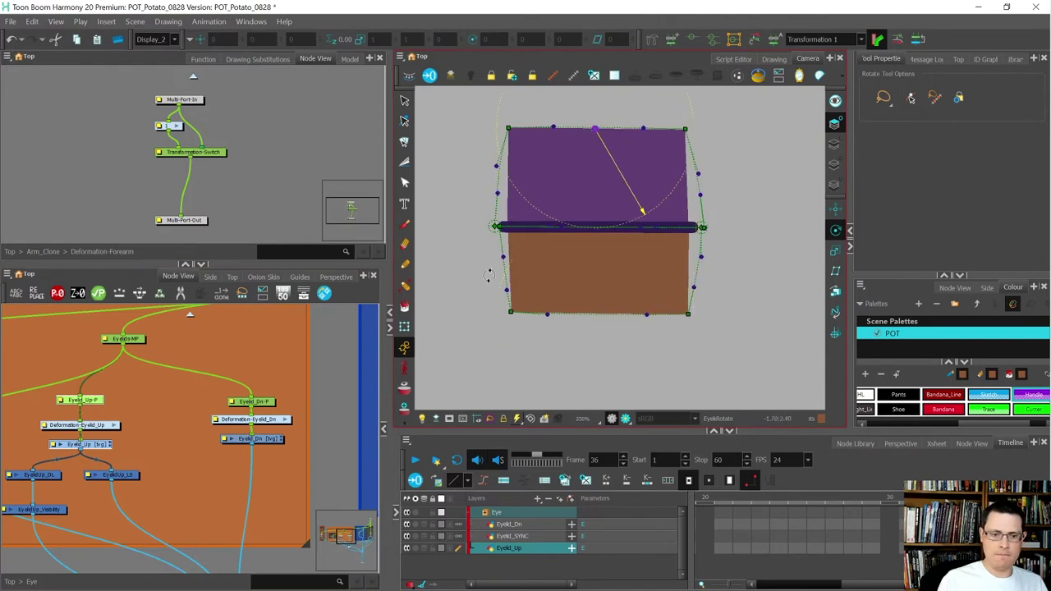
Place the Eyelids-MP pivot at the centre of the seam between both eyelids, and save the scene
left_click(128, 337)
scroll(733, 343, "down", 3)
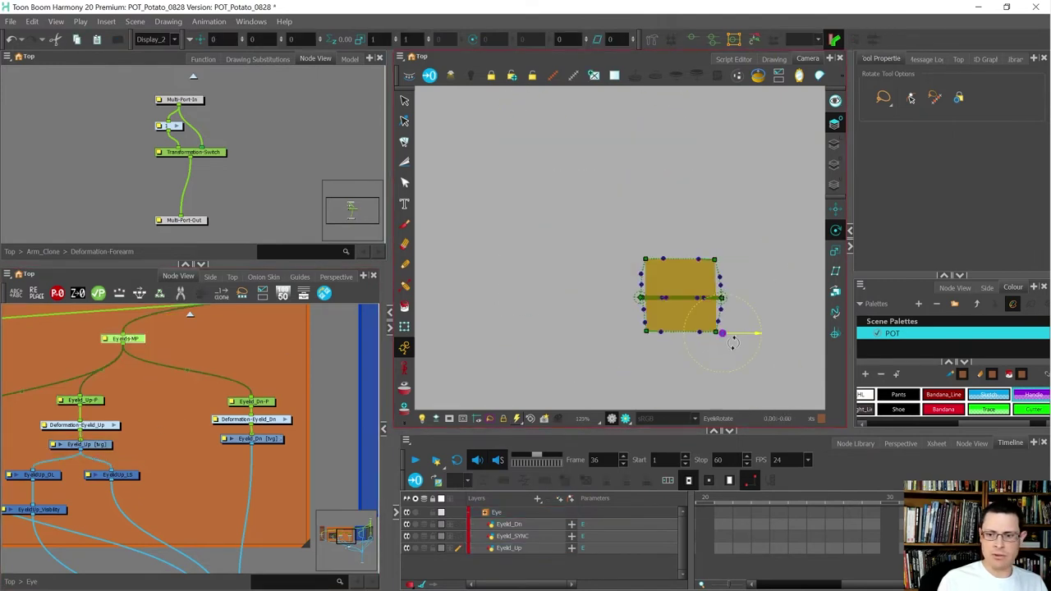
scroll(731, 341, "up", 1)
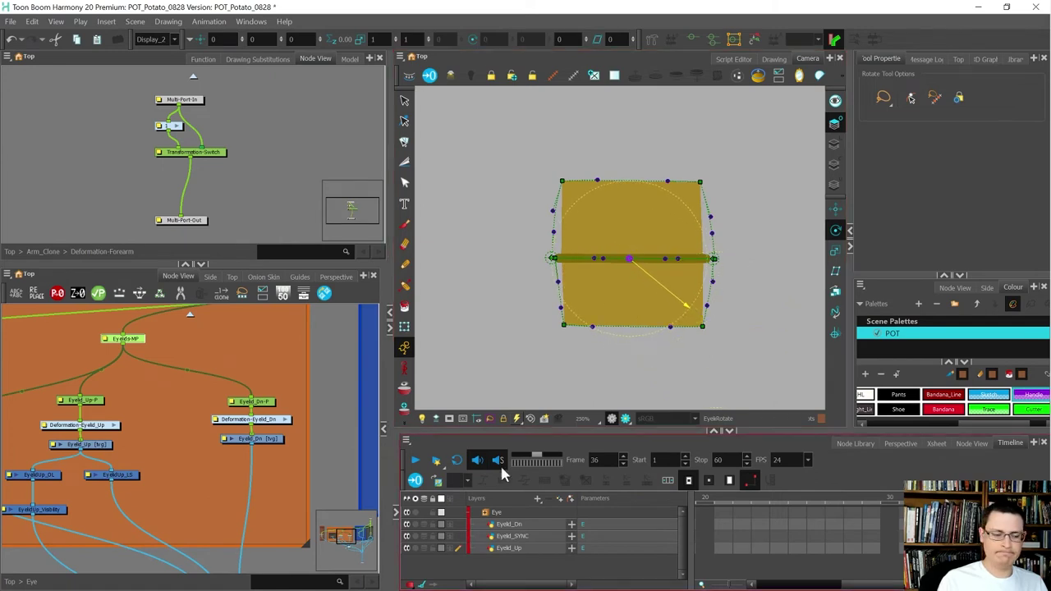
left_click(179, 422)
scroll(621, 255, "down", 1)
key("ctrl+s")
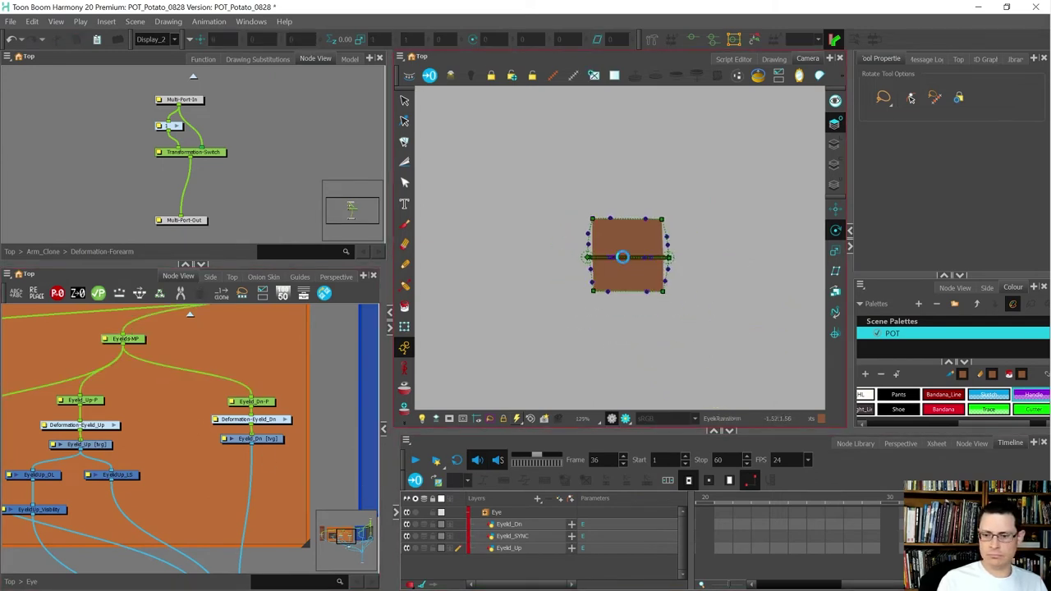
scroll(659, 284, "up", 1)
key("shift+t")
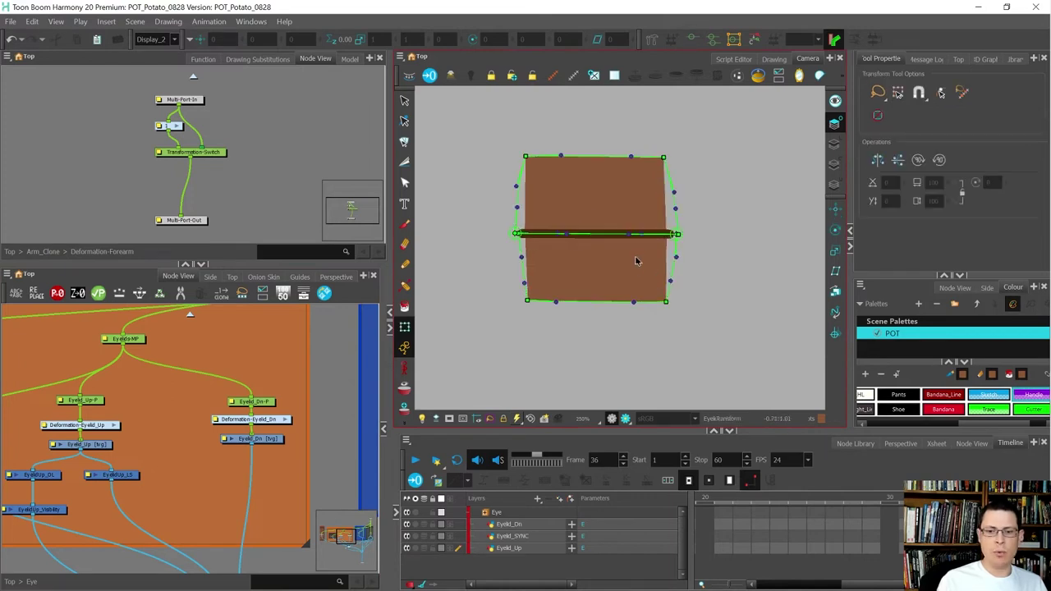
Check the drawing path and transformation name of the Transformation-Switch inside Deformation-Eyelid_Up
left_click(113, 427)
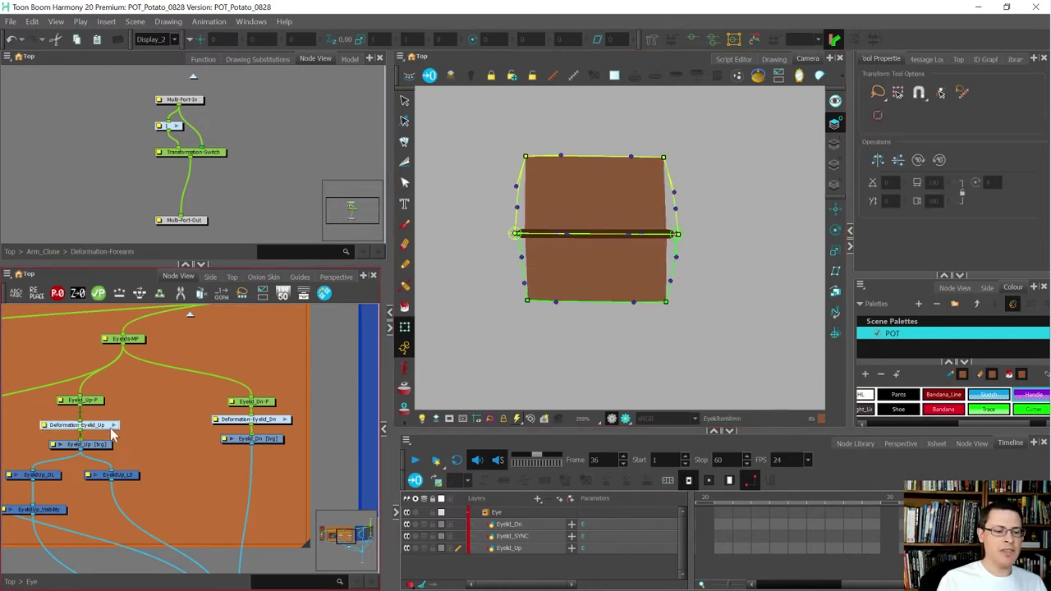
left_click(116, 425)
double_click(133, 420)
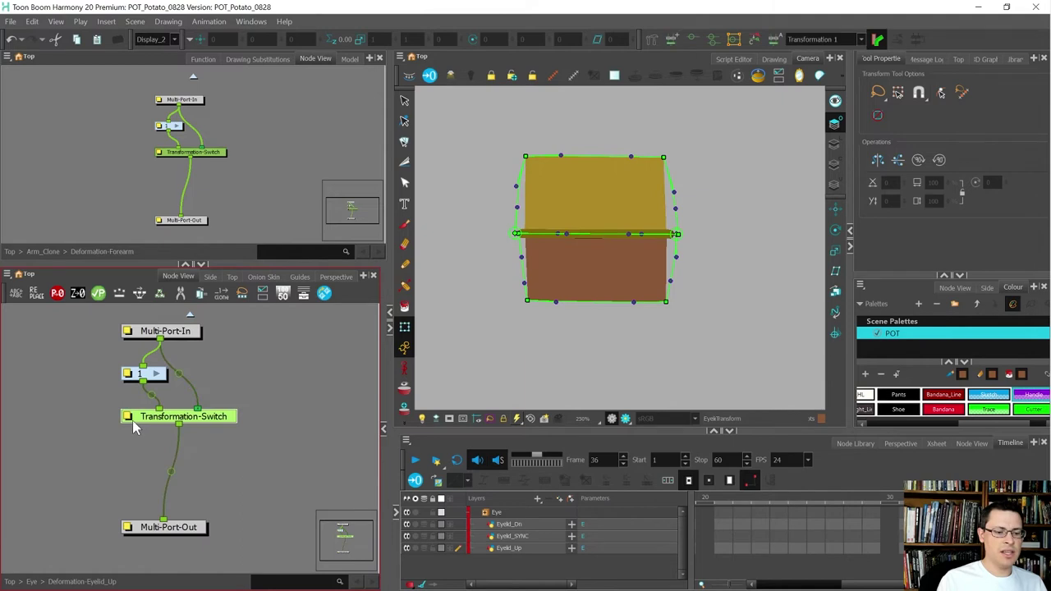
left_click(311, 440)
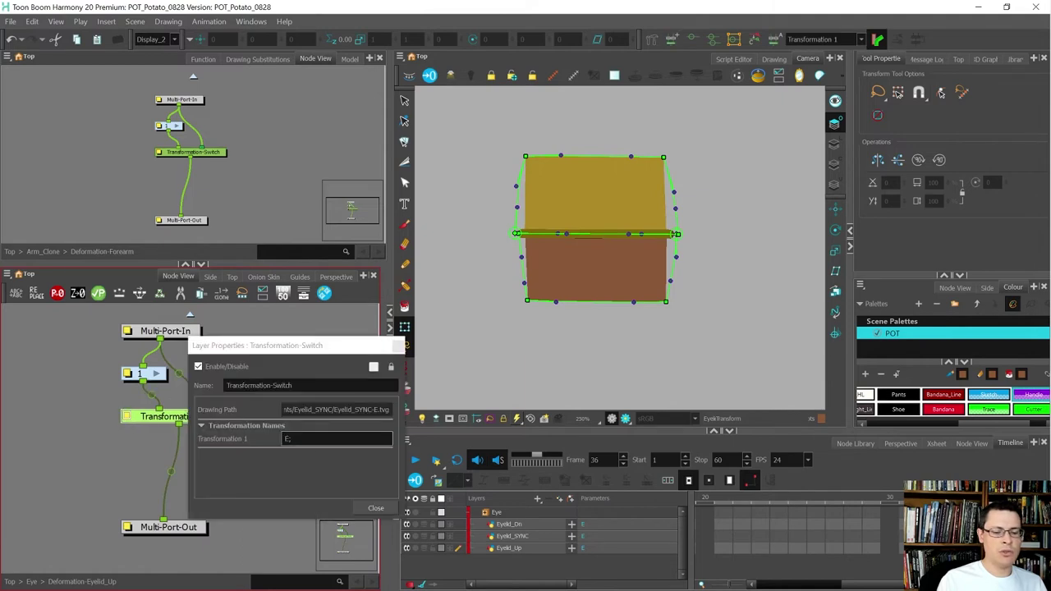
left_click(376, 509)
left_click(190, 314)
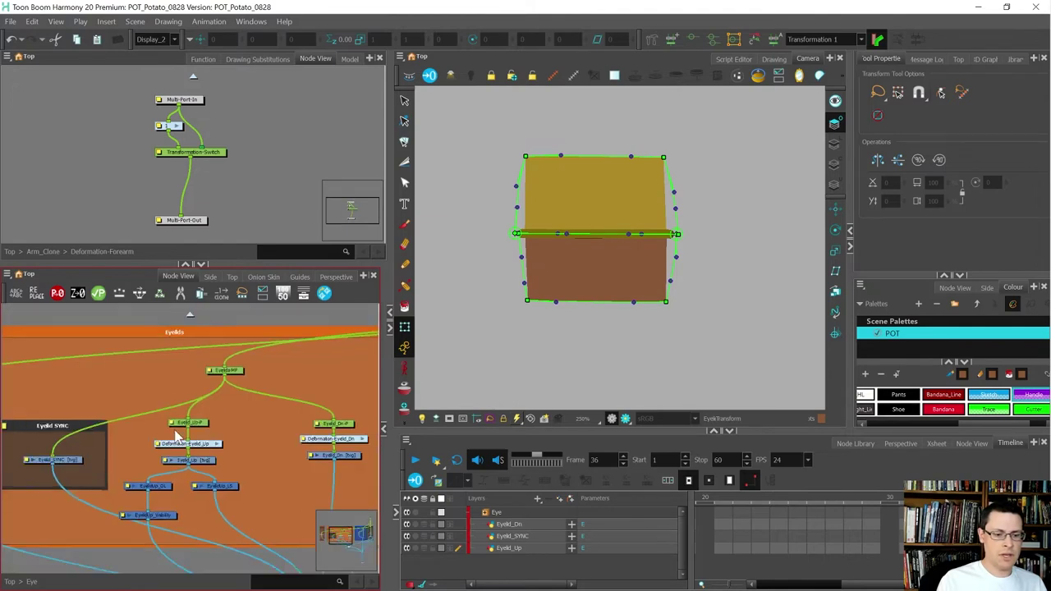
Check the Transformation-Switch properties inside Deformation-Eyelid_Dn for comparison with the upper eyelid's
scroll(175, 434, "down", 1)
scroll(309, 443, "up", 3)
left_click(303, 425)
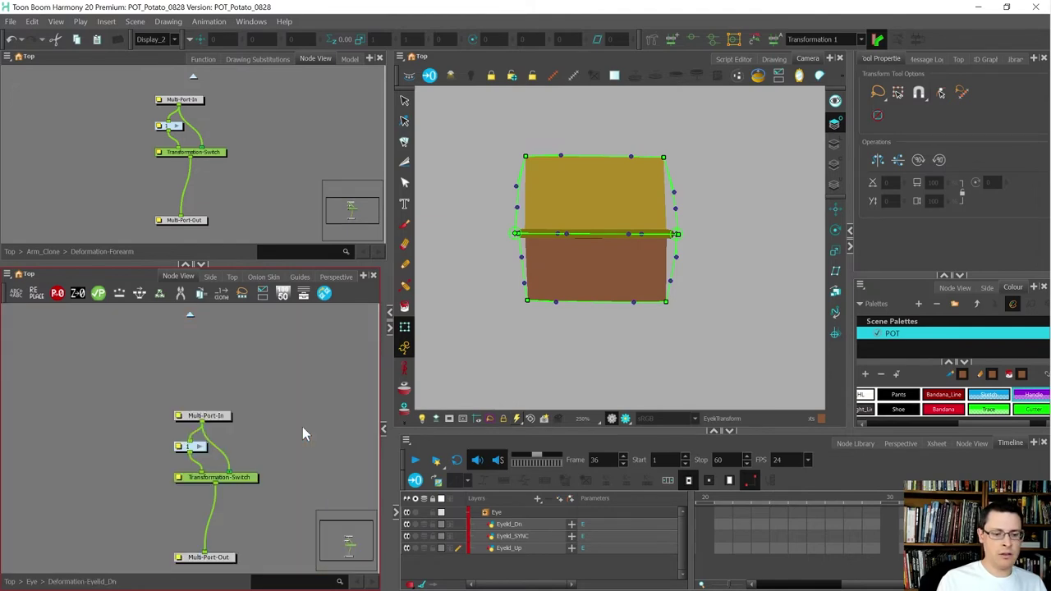
scroll(205, 464, "up", 2)
left_click(162, 486)
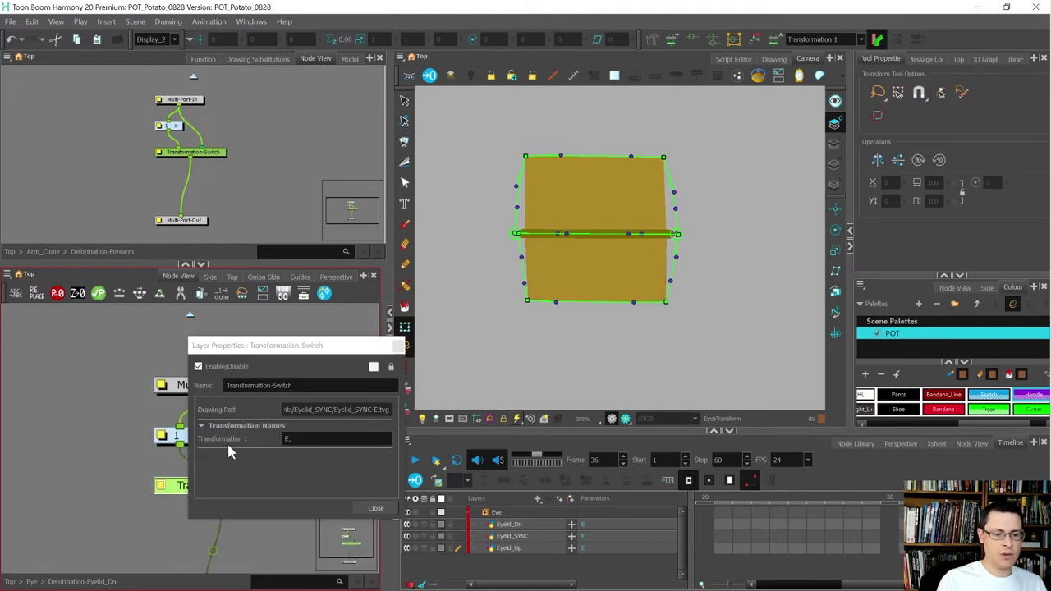
left_click(376, 508)
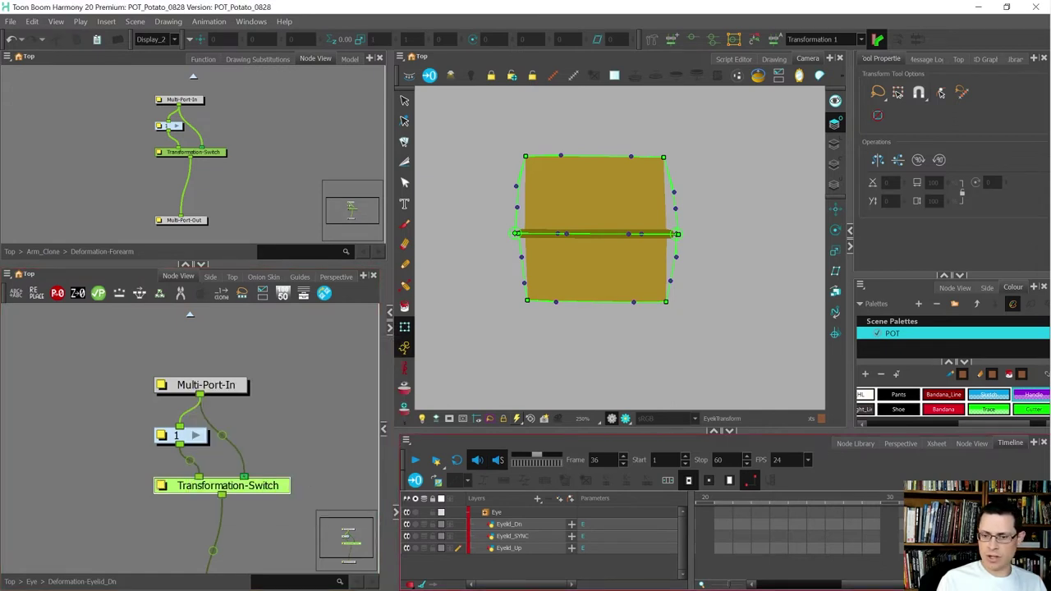
With the lower eyelid selected, step back to frame 32 and cycle the eyelid drawing substitutions, ending on drawing E
left_click(982, 524)
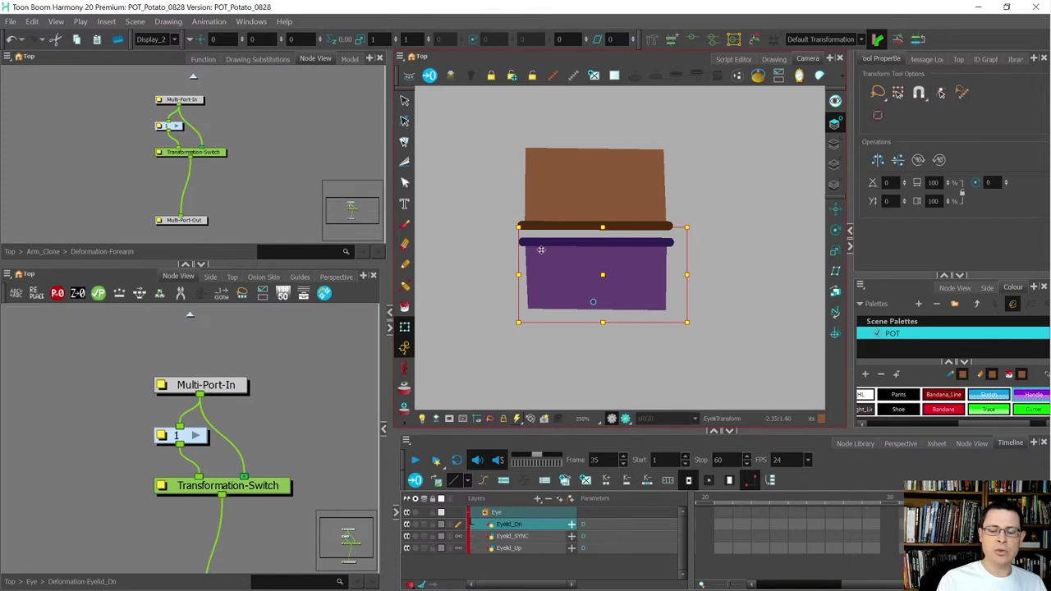
key("comma")
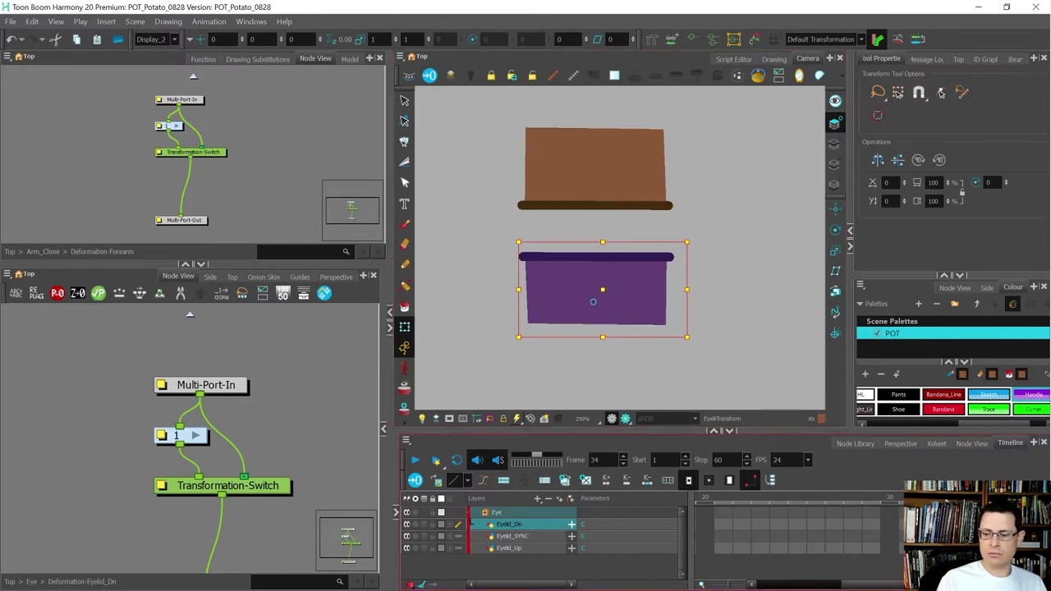
key("comma")
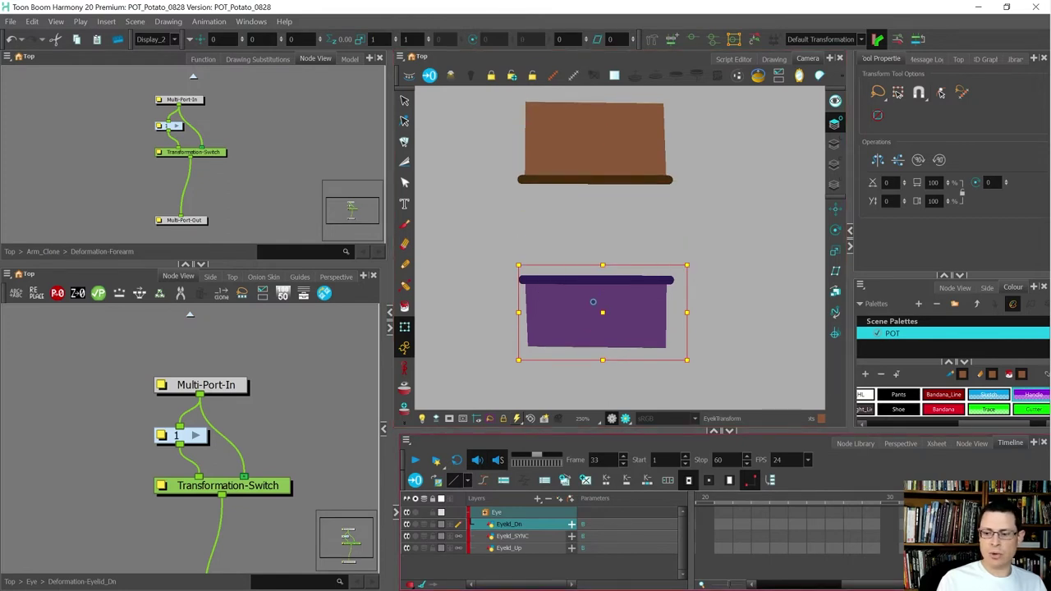
key("]")
key("]")
key("[")
key("[")
key("[")
key("[")
key("]")
key("]")
key("]")
key("]")
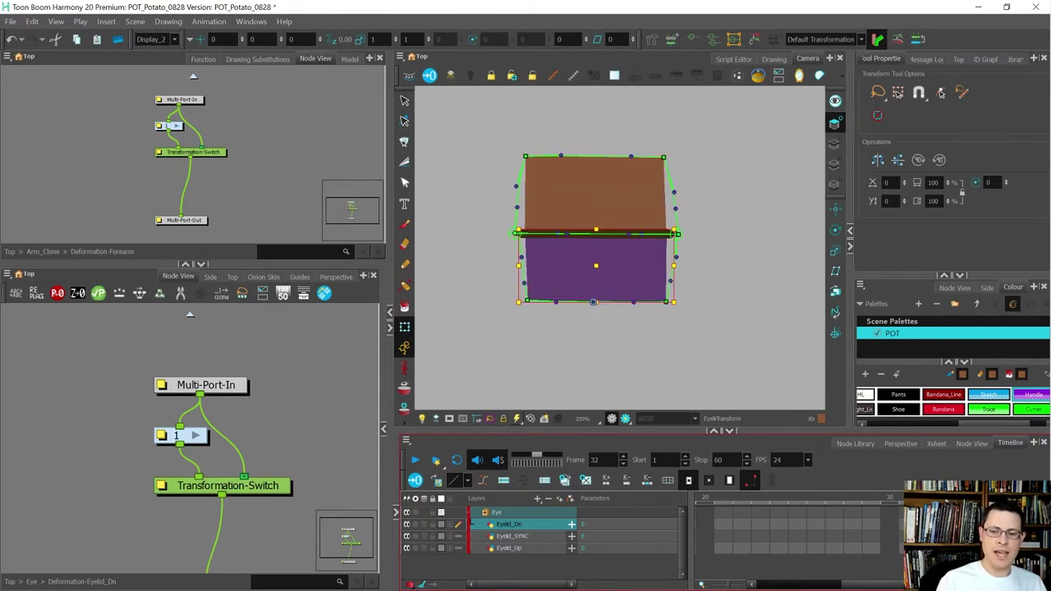
left_click(794, 354)
scroll(574, 229, "up", 2)
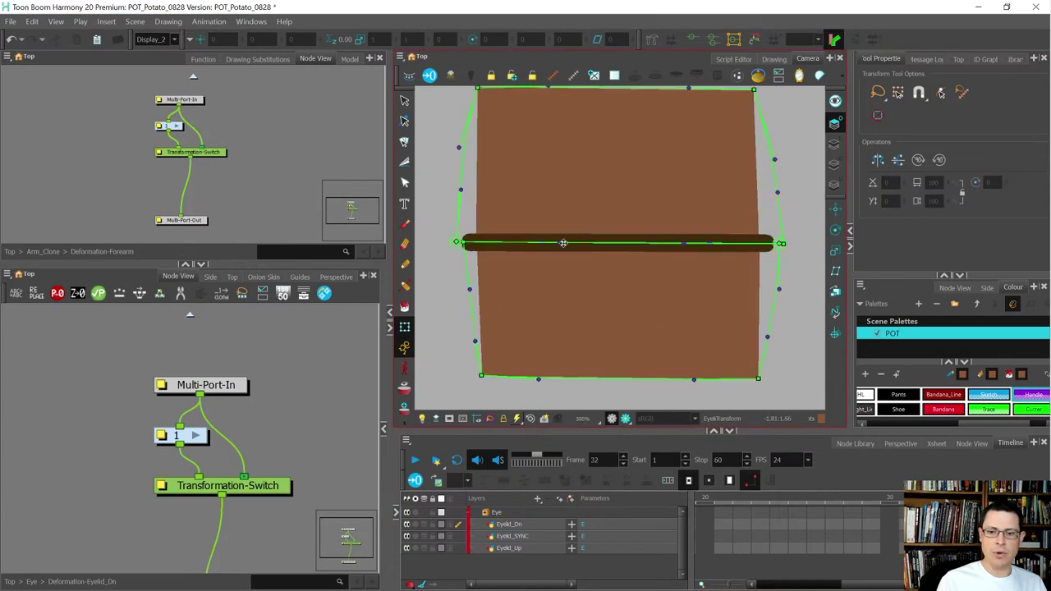
Try bending the lower eyelid by pulling its seam deformer points downward on frame 32, and undo the changes
left_click_drag(563, 243, 563, 316)
left_click_drag(707, 244, 711, 311)
left_click_drag(685, 242, 694, 311)
scroll(625, 261, "down", 3)
key("ctrl+z")
key("ctrl+z")
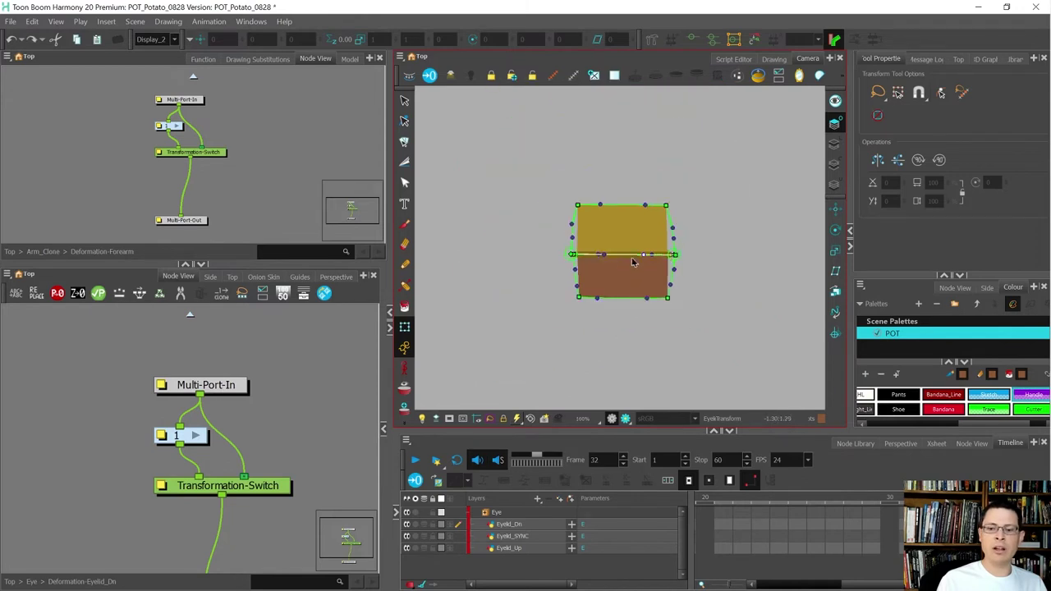
Check the layer properties of the lower eyelid's deformer group inside Deformation-Eyelid_Dn, and return to the Eye network
left_click(690, 261)
left_click(659, 272)
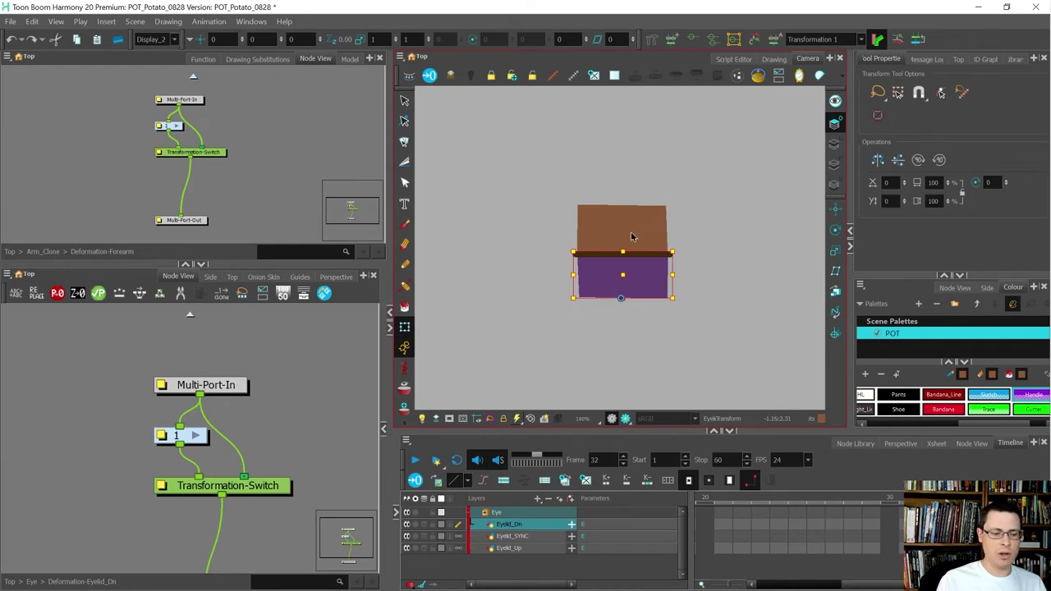
scroll(165, 435, "up", 1)
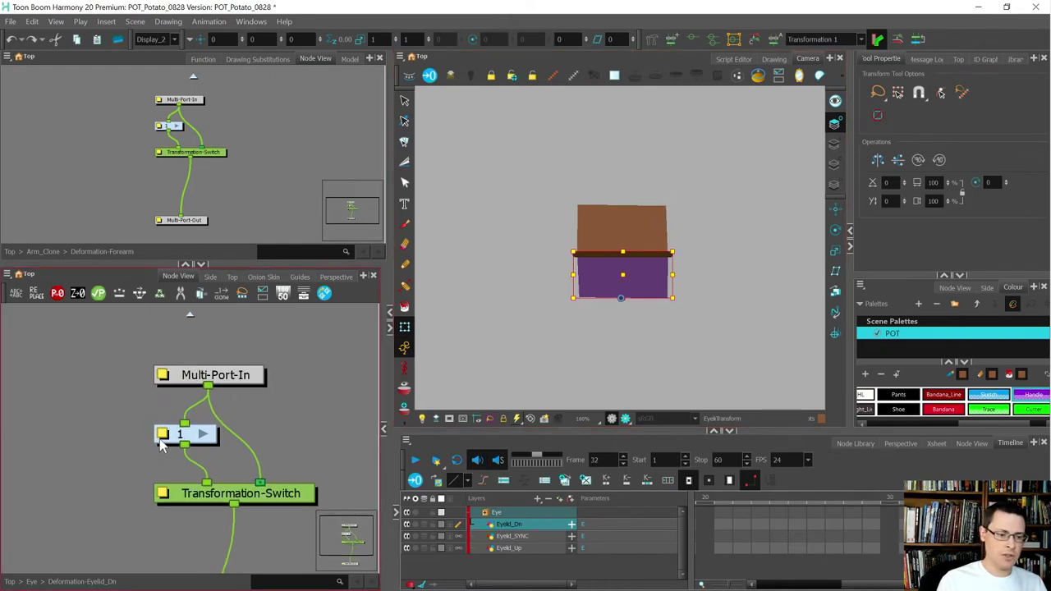
double_click(162, 437)
left_click(258, 386)
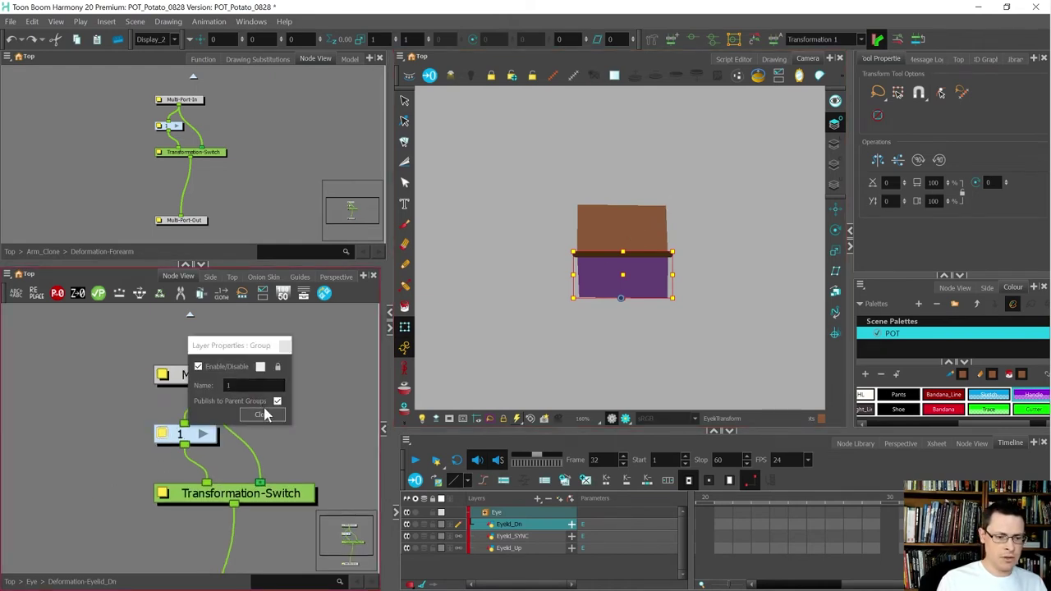
left_click(263, 414)
left_click(190, 316)
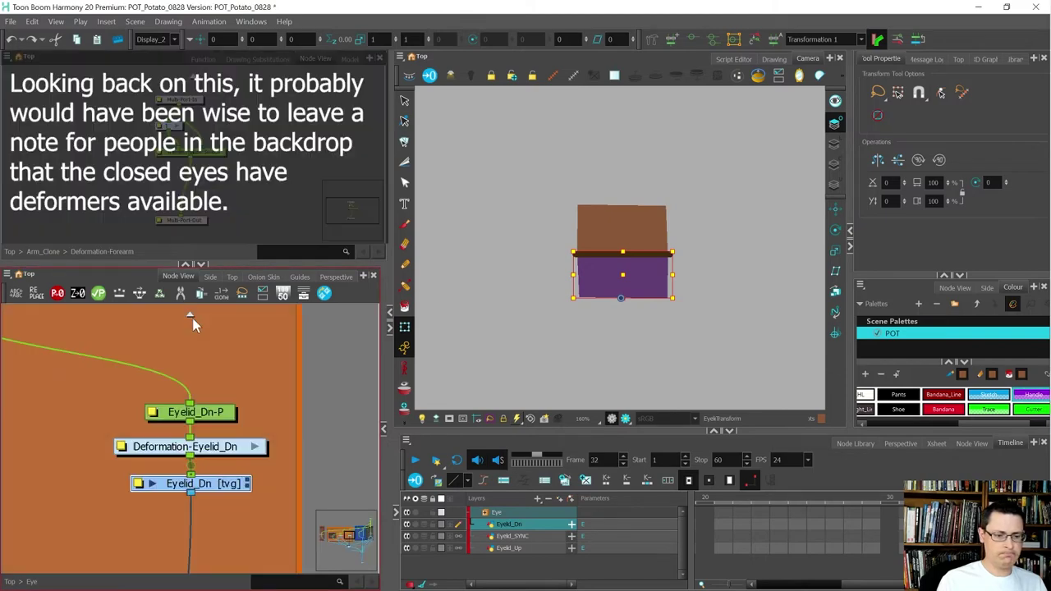
Return to frame 1 and switch the active display from Display_2 to Display to show the whole character
scroll(155, 367, "down", 4)
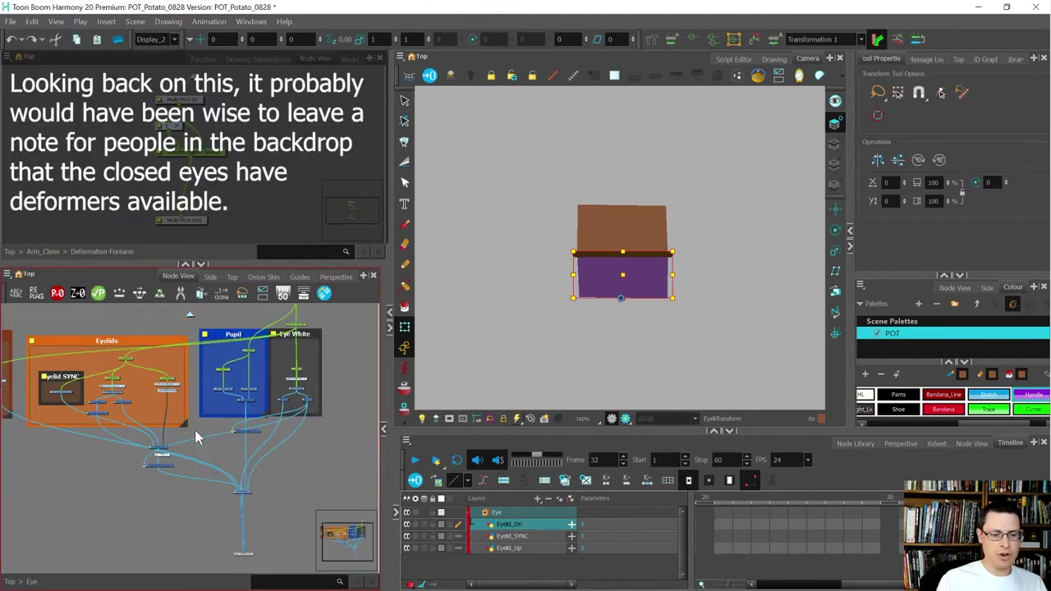
left_click(195, 437)
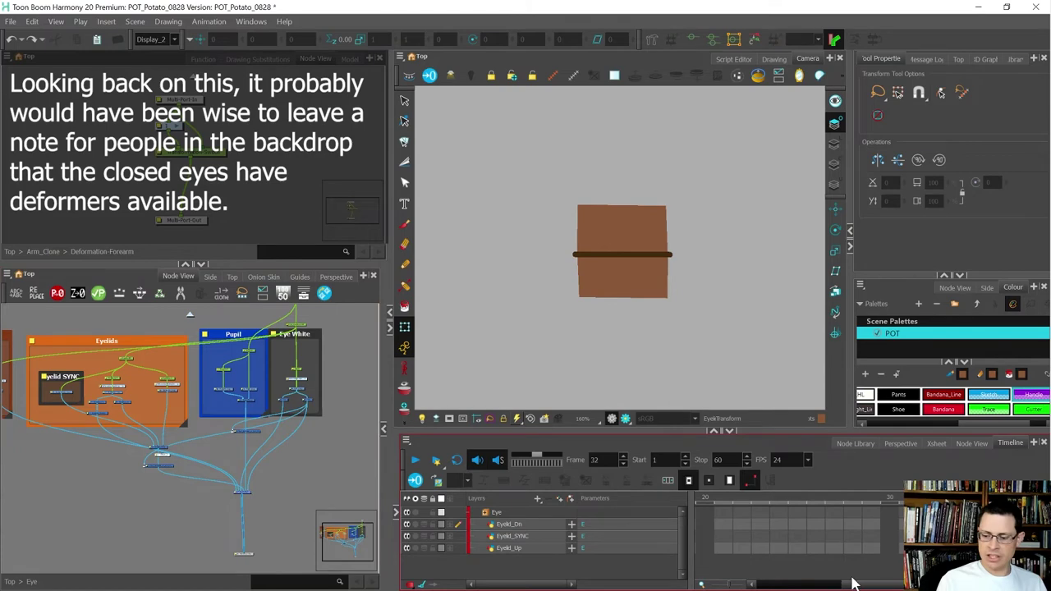
left_click_drag(861, 584, 772, 584)
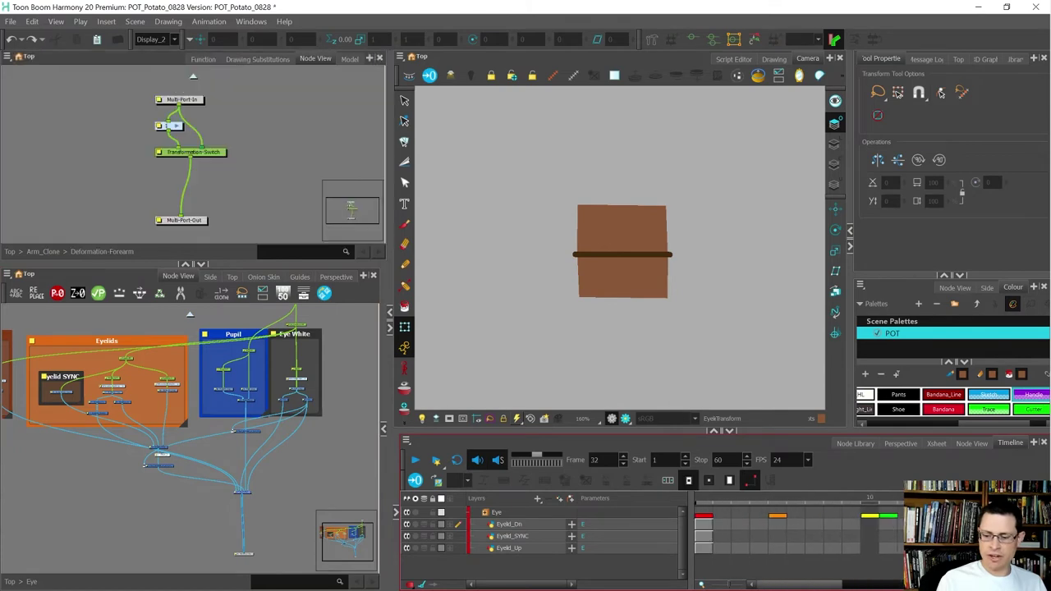
left_click(699, 498)
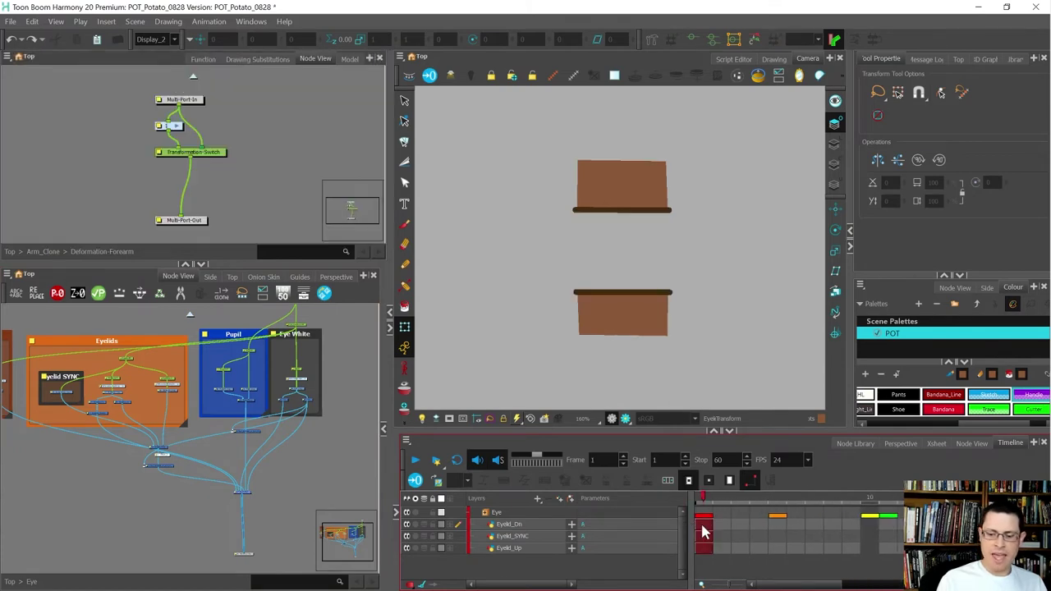
left_click(703, 527)
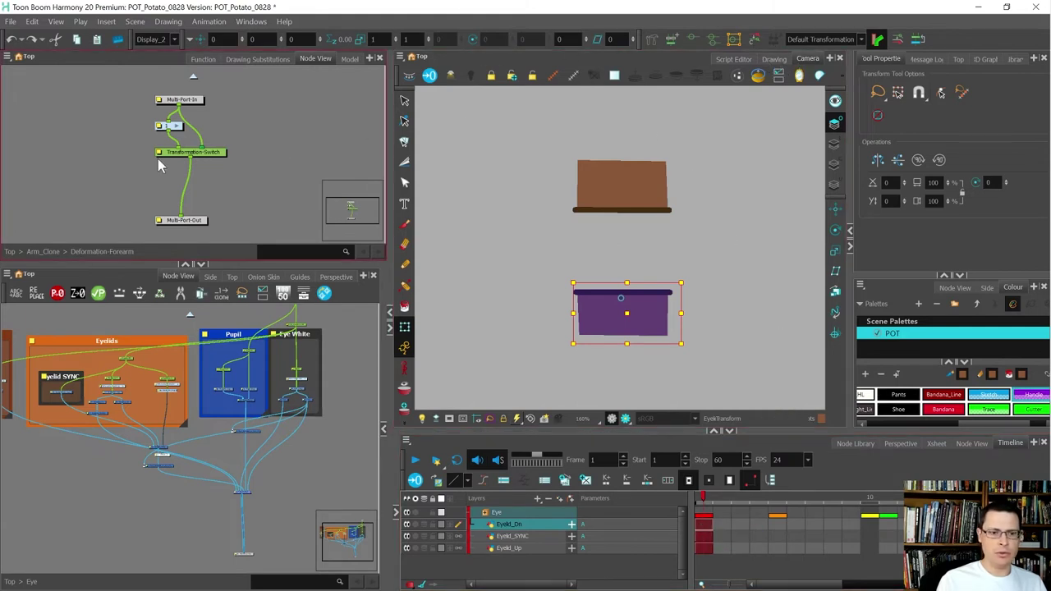
left_click(156, 39)
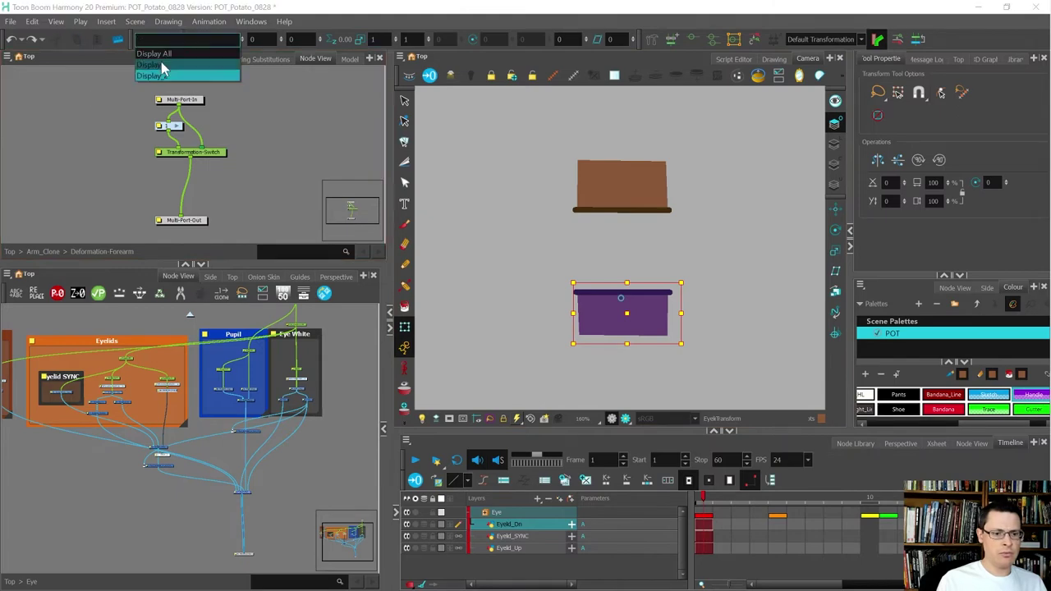
left_click(161, 62)
scroll(613, 231, "up", 5)
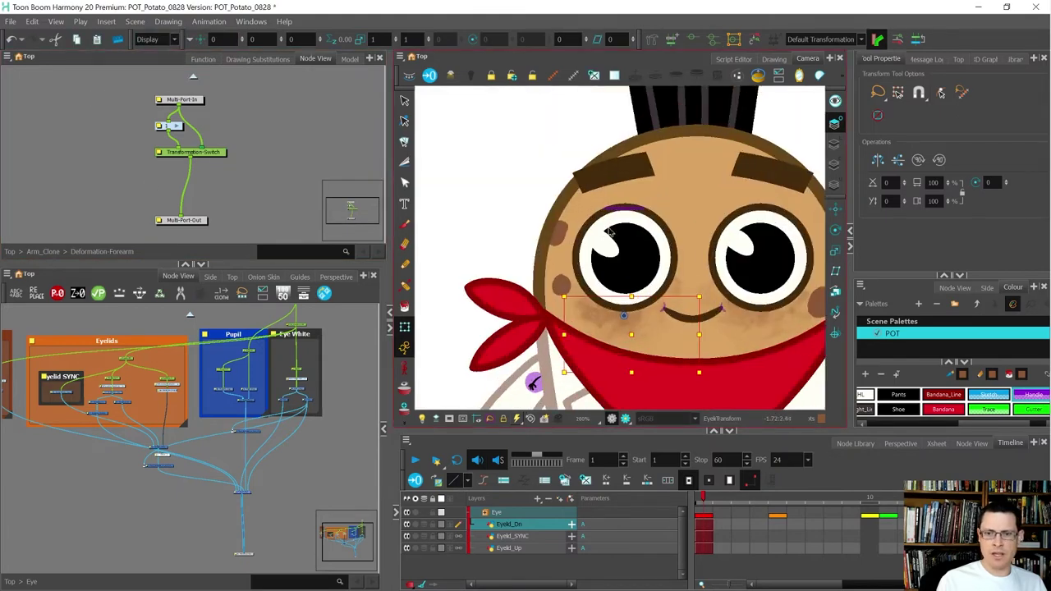
Preview the eye in render view to examine the purple upper-eyelid handle, and return to OpenGL view
left_click(639, 185)
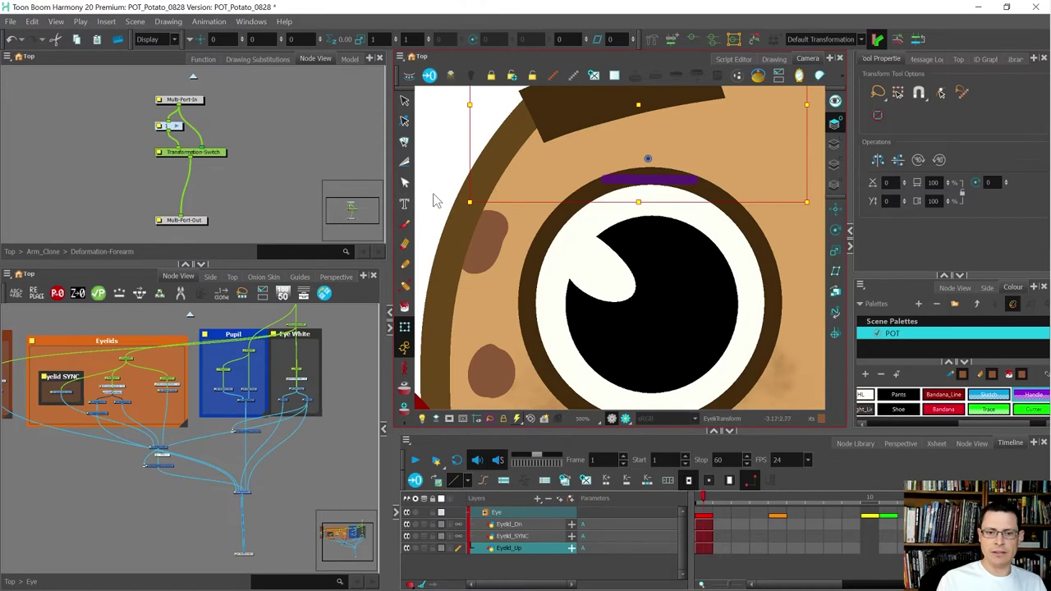
left_click(434, 204)
left_click(625, 419)
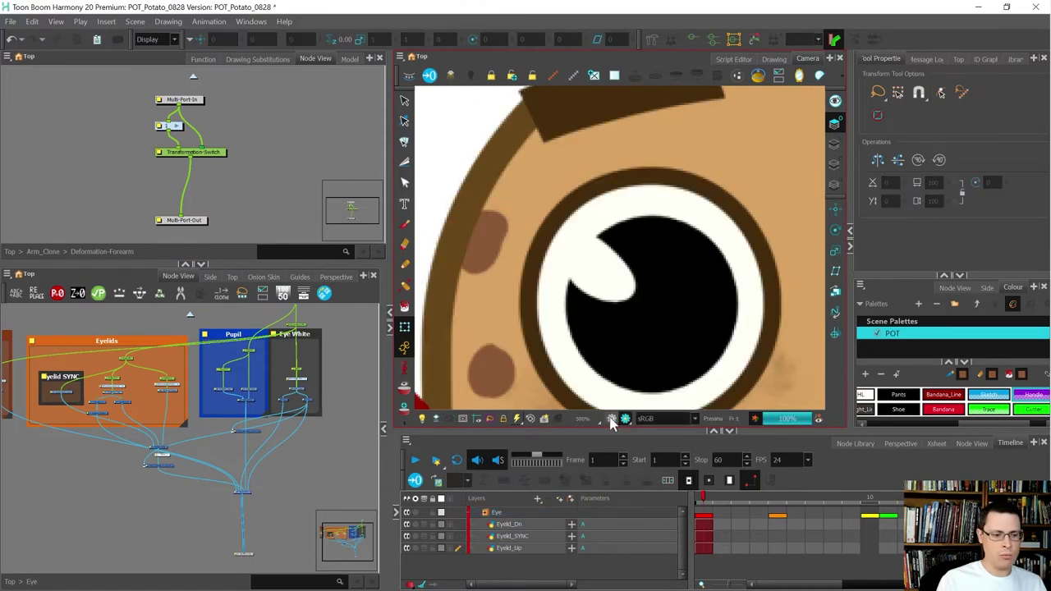
left_click(612, 418)
Check the OpenGL and soft render settings of the EyelidUp_Visibility node below EyelidUp_OL
scroll(72, 398, "up", 2)
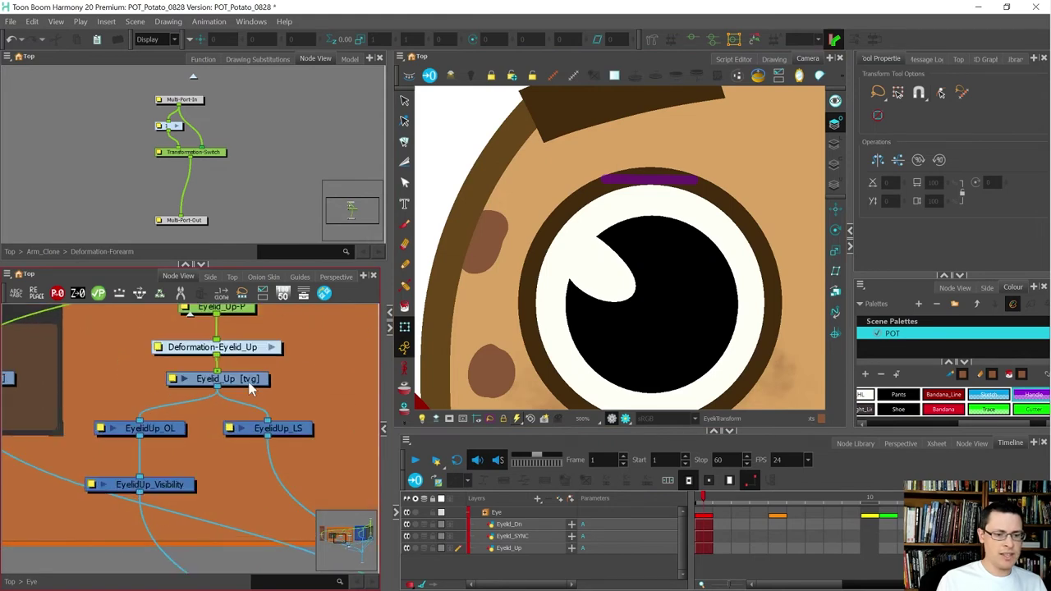
left_click(234, 379)
left_click(182, 431)
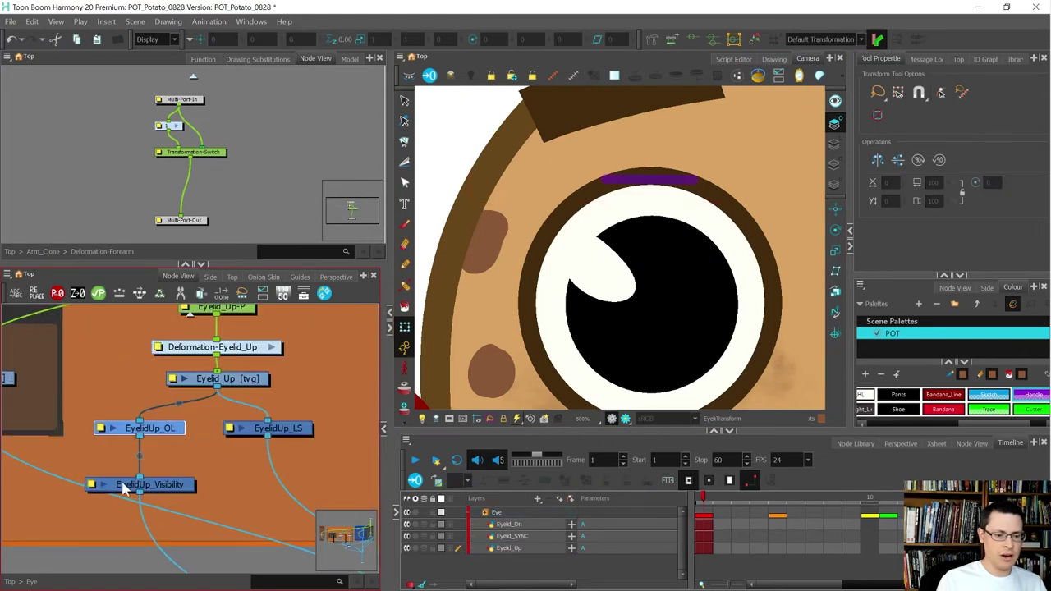
left_click(93, 485)
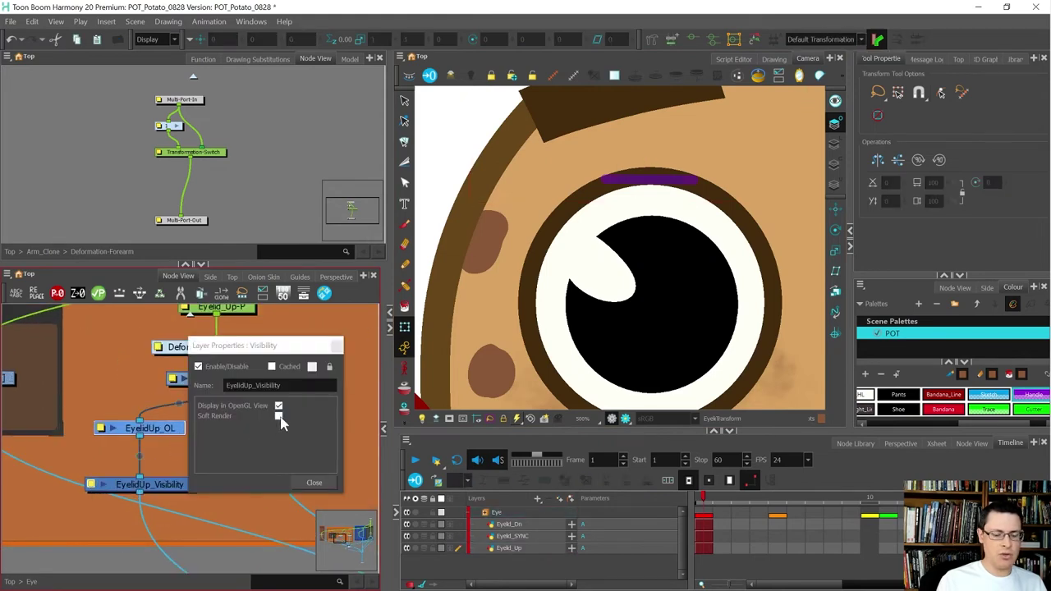
left_click(315, 482)
Select the upper eyelid by its purple handle and cycle the synced eyelid substitutions through a blink, ending on drawing A
scroll(683, 213, "down", 3)
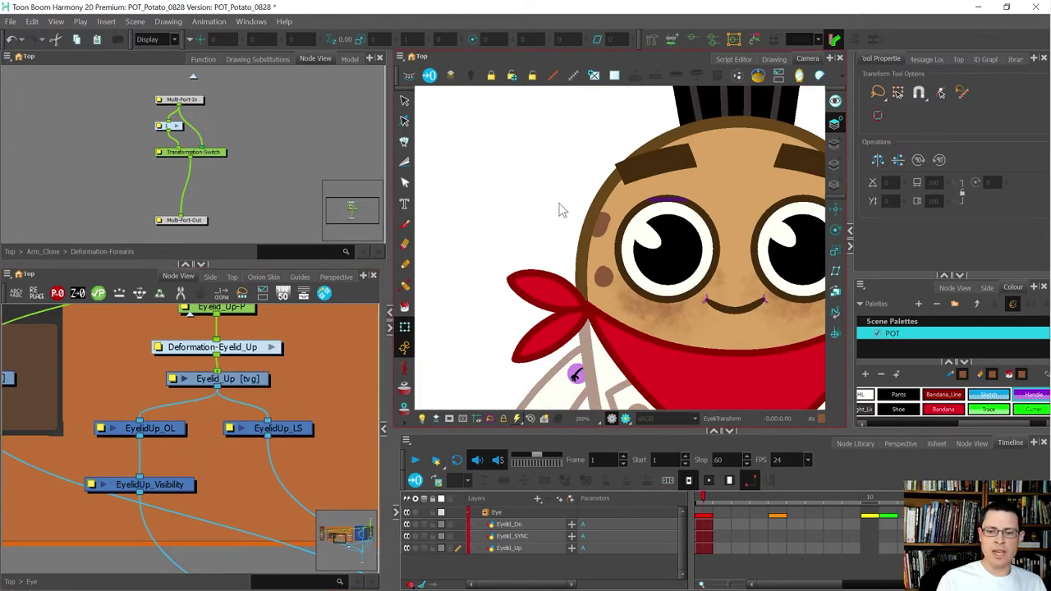
scroll(680, 202, "up", 1)
left_click(674, 205)
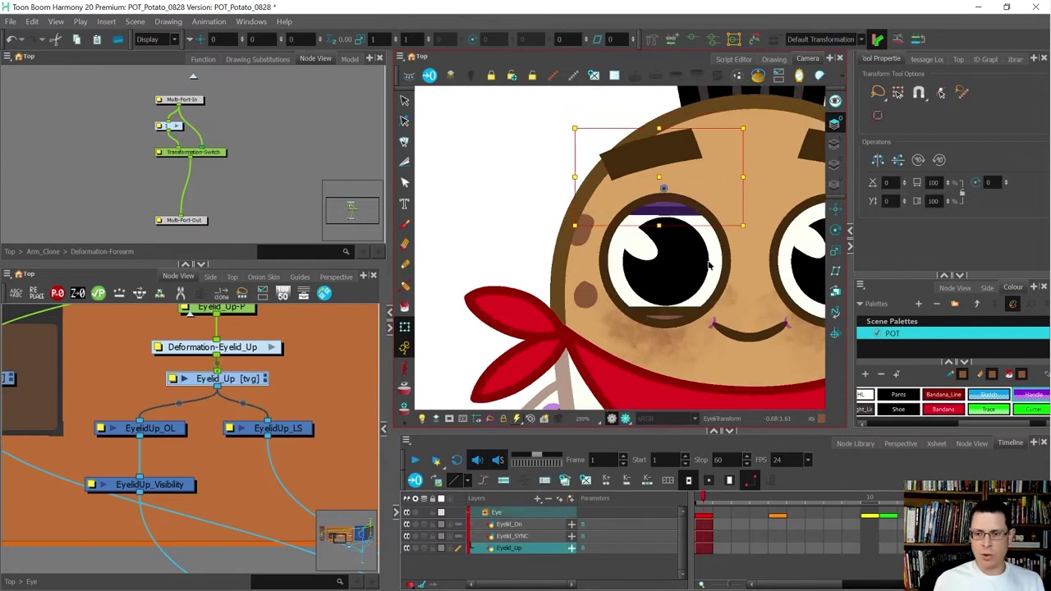
key("bracketright")
key("bracketright")
key("bracketright")
key("bracketleft")
key("bracketleft")
key("bracketleft")
key("bracketleft")
key("bracketright")
key("bracketright")
key("bracketright")
key("bracketright")
key("bracketleft")
key("bracketleft")
key("bracketleft")
key("bracketleft")
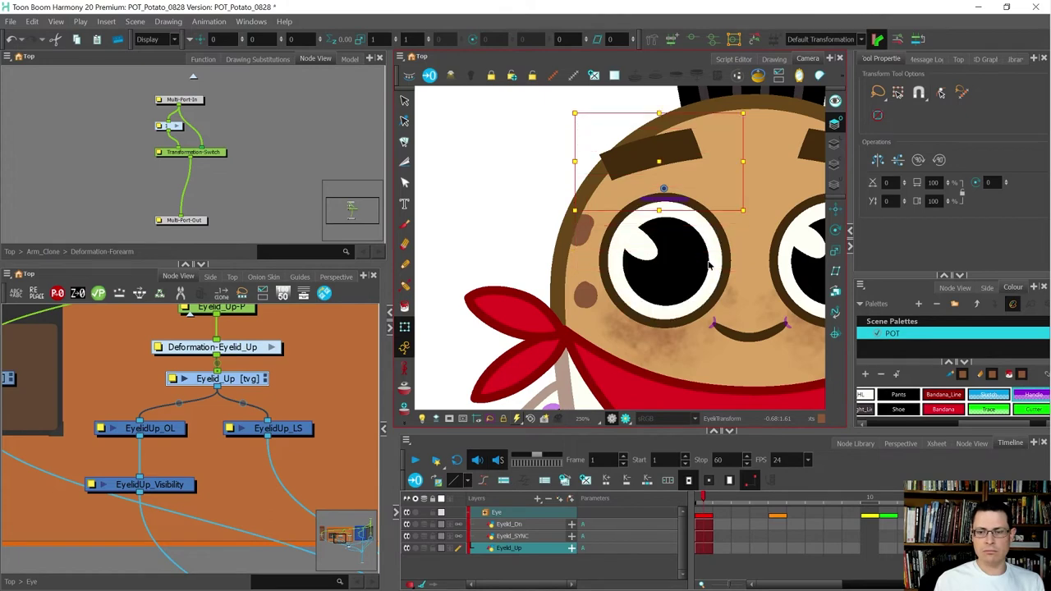
Add the note "Eyelids swap A has an OL purple selector handle to help you quickly swap through a blink cycle." to the Eyelids backdrop
scroll(218, 429, "down", 5)
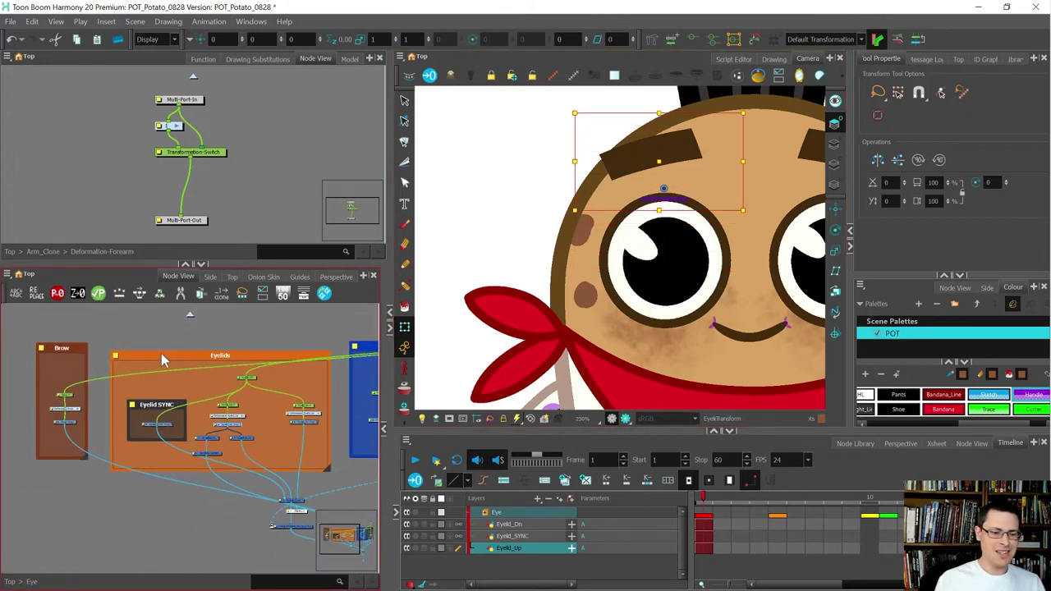
double_click(115, 362)
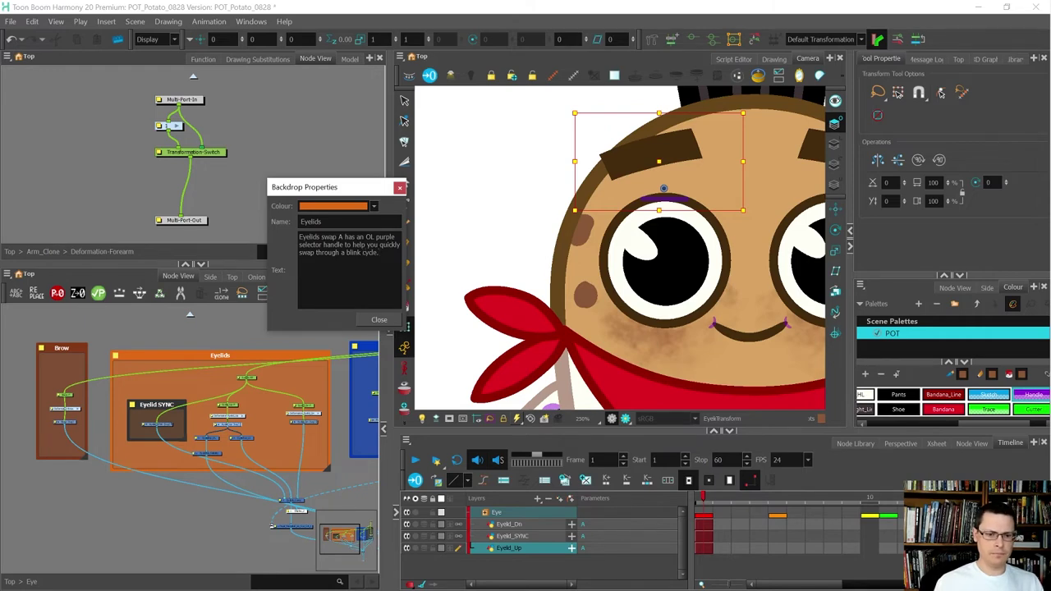
left_click(378, 319)
scroll(183, 360, "up", 3)
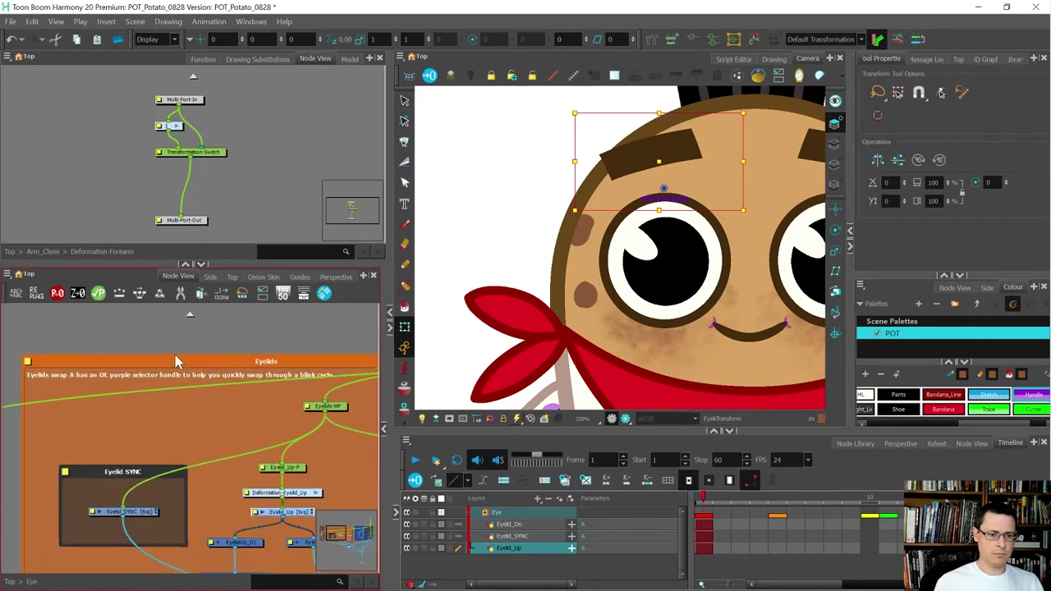
Centre the Eyelids-MP node above the two eyelid pegs inside the Eyelids backdrop, and save the scene
scroll(111, 374, "down", 4)
scroll(115, 376, "up", 3)
scroll(115, 378, "down", 3)
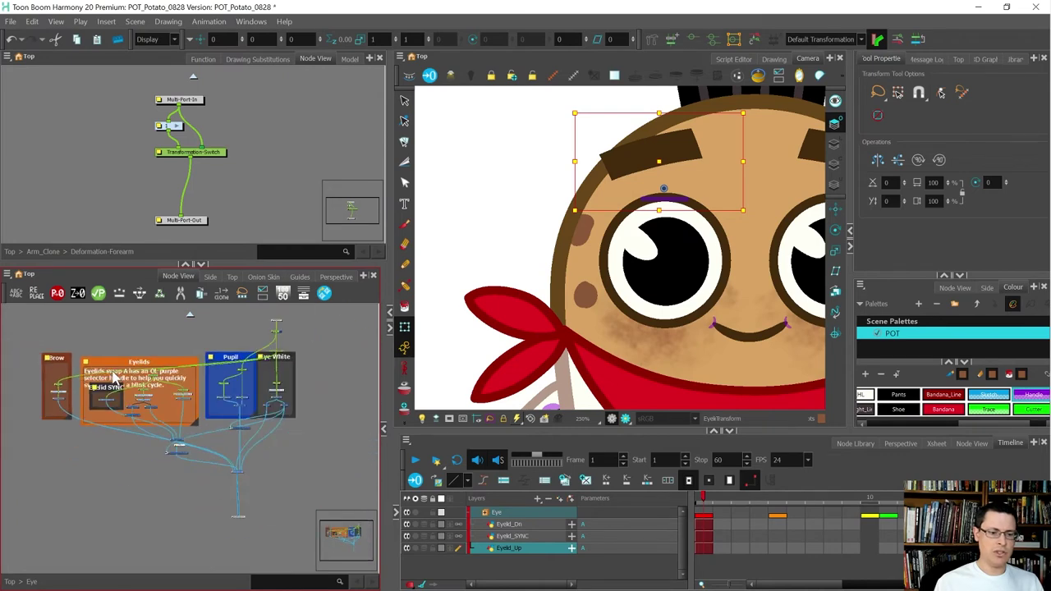
scroll(124, 382, "up", 3)
left_click(194, 377)
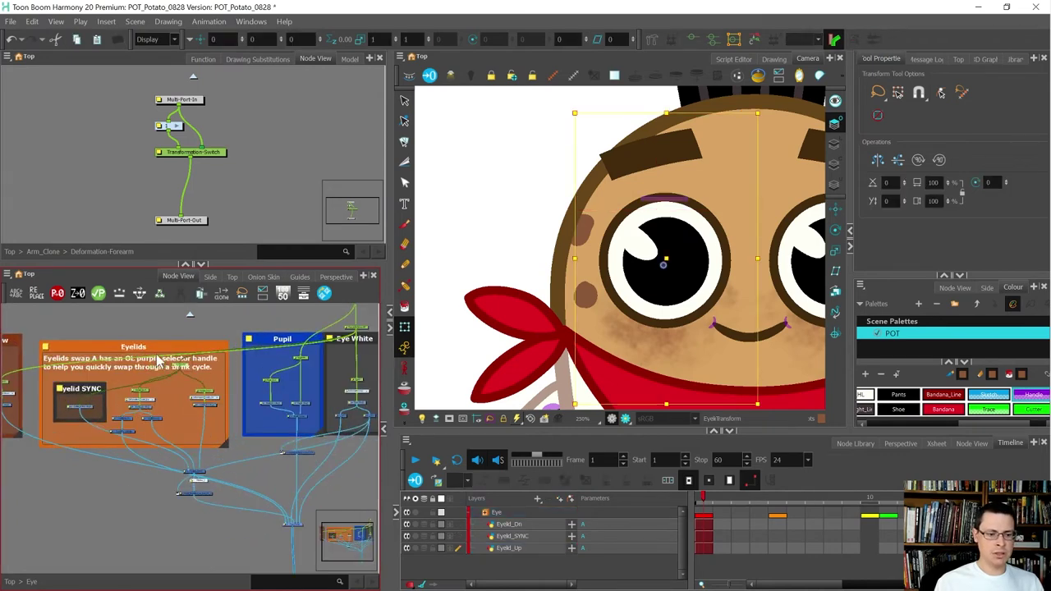
scroll(626, 273, "down", 1)
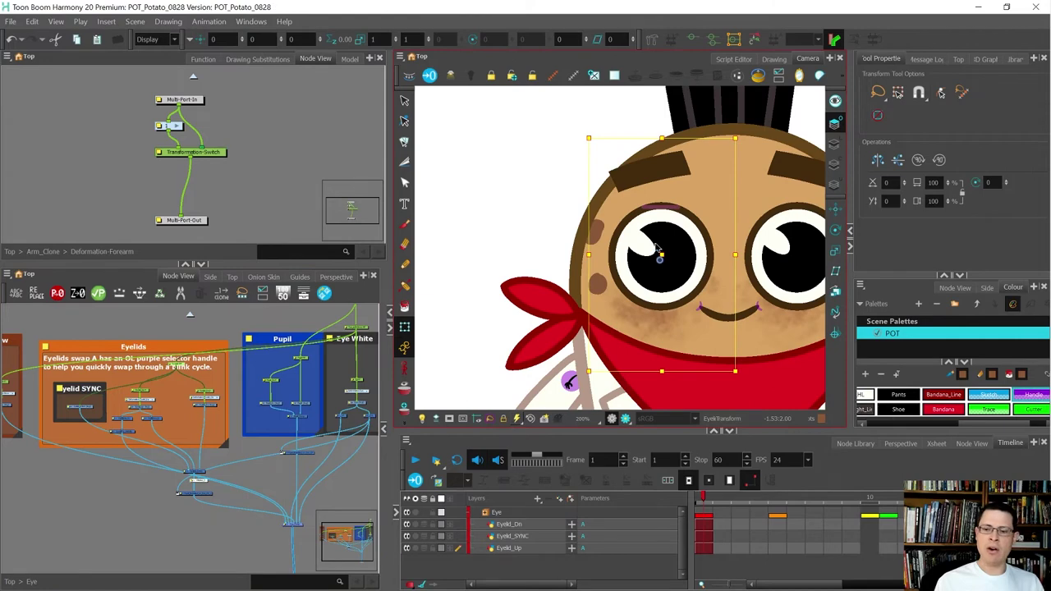
Pick the upper eyelid by its purple handle, step the eyelid drawings to D, and return them to drawing A
left_click(546, 233)
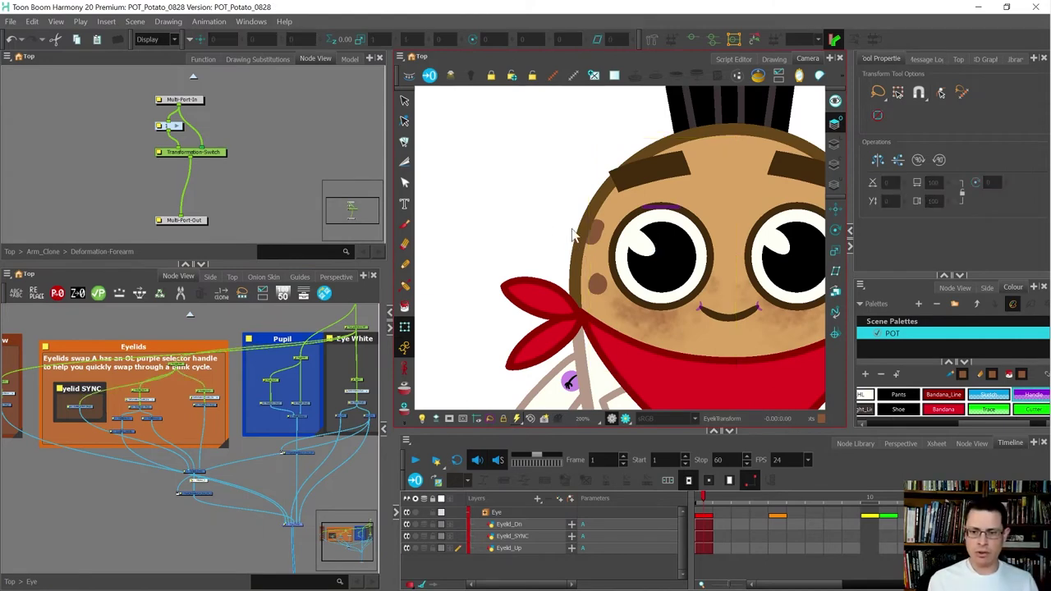
scroll(657, 212, "up", 4)
left_click(669, 205)
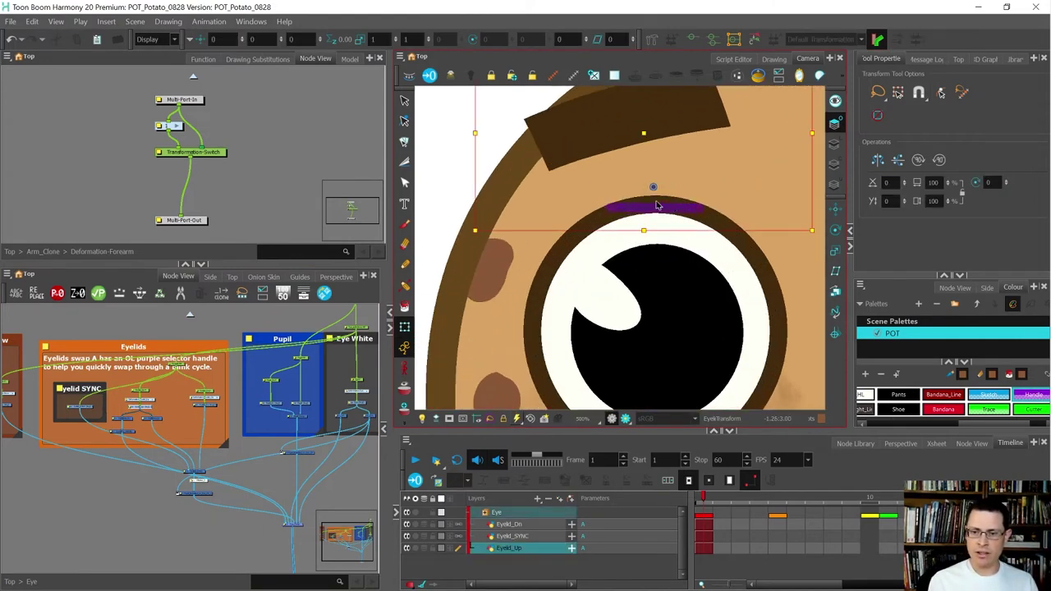
scroll(560, 179, "down", 4)
scroll(561, 179, "up", 1)
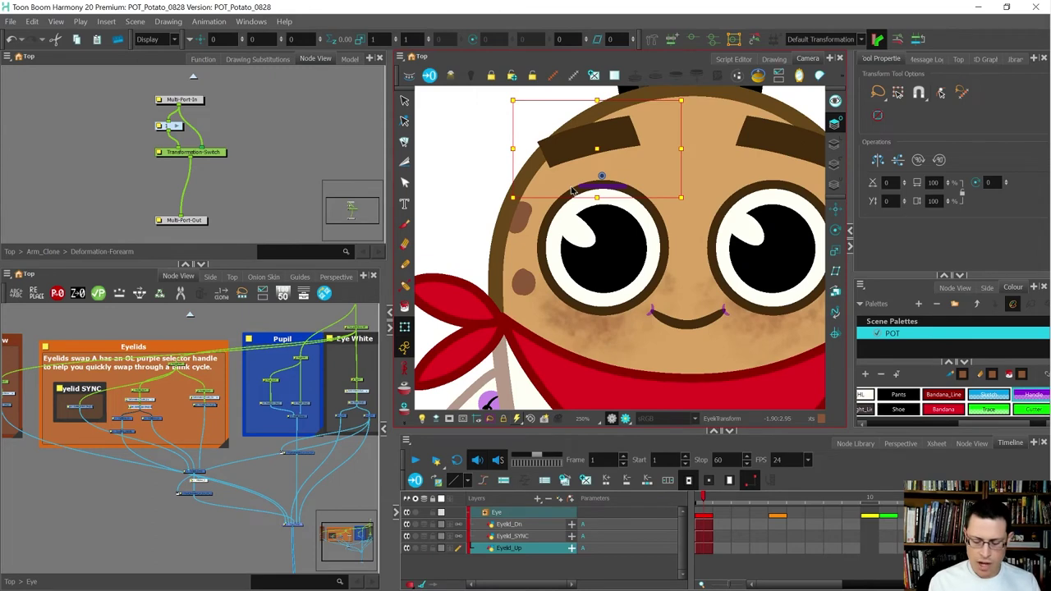
key("bracketright")
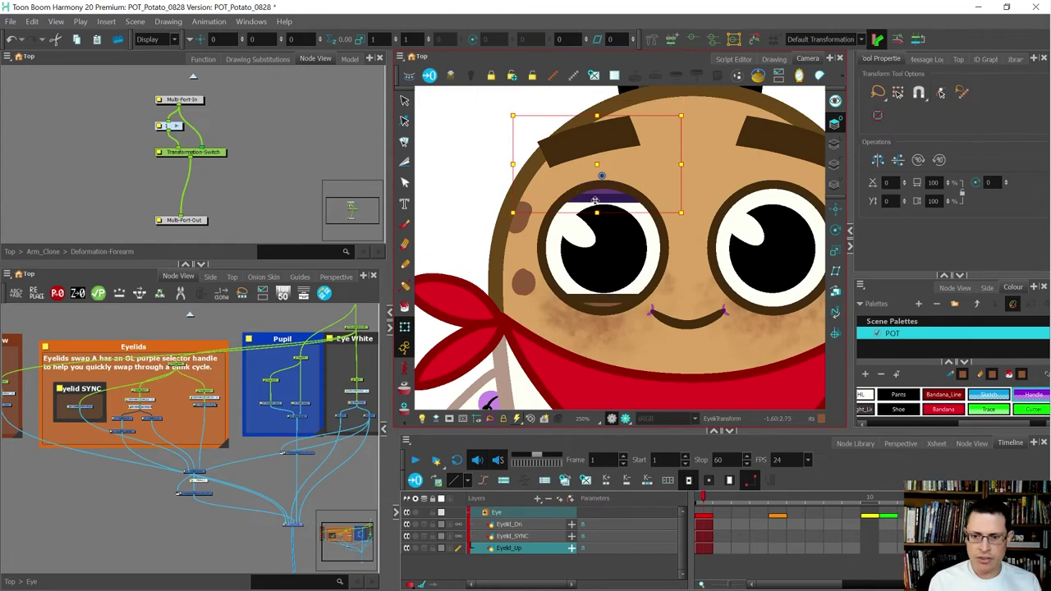
scroll(621, 209, "up", 2)
key("bracketright")
key("bracketright")
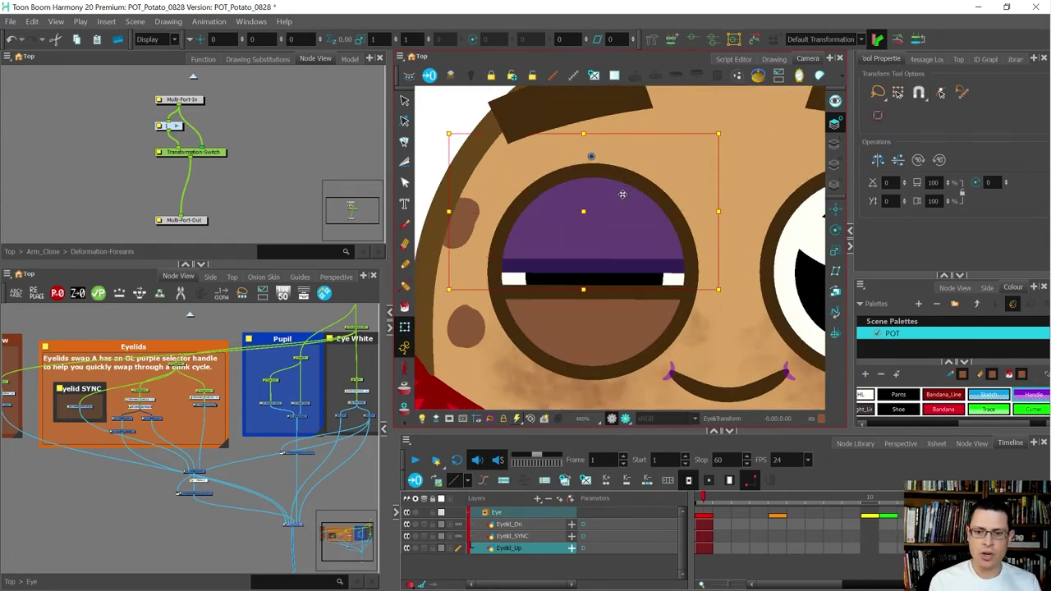
left_click_drag(622, 193, 615, 177)
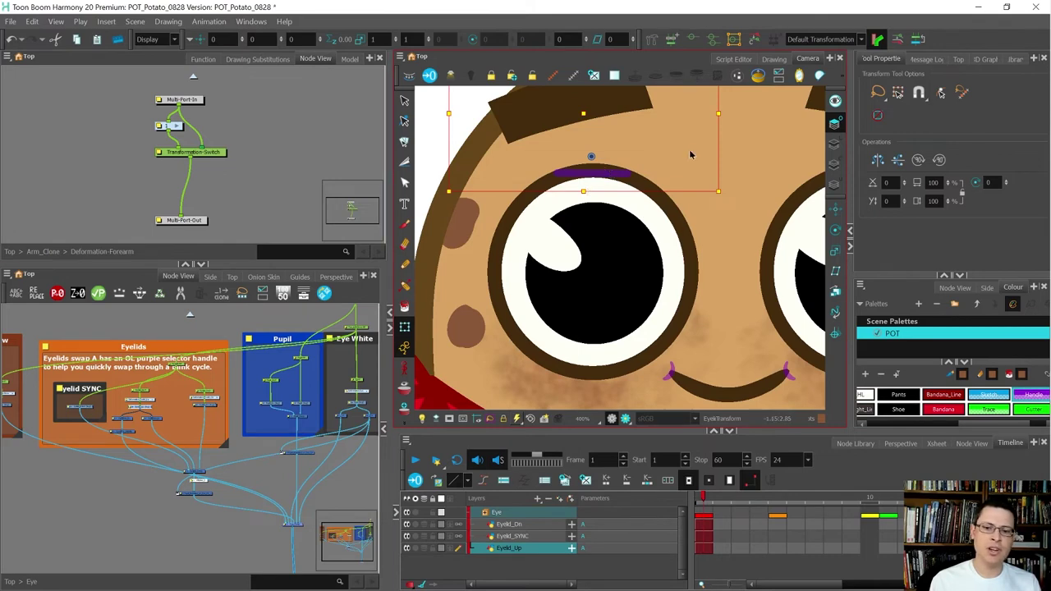
Try lowering the upper eyelid over the pupil on drawing A, and undo the move
left_click_drag(650, 162, 650, 245)
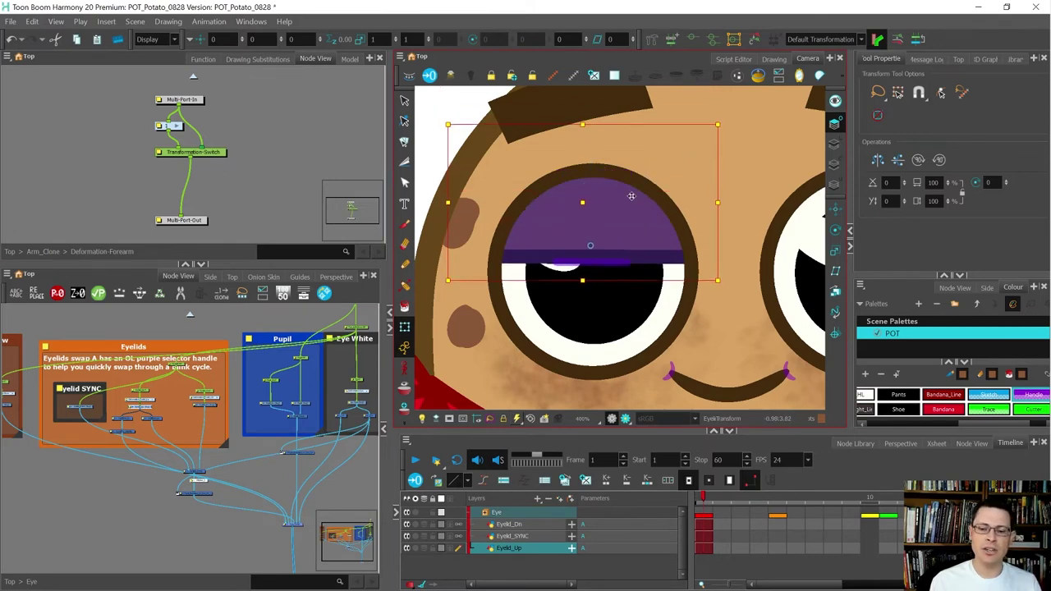
key("ctrl+z")
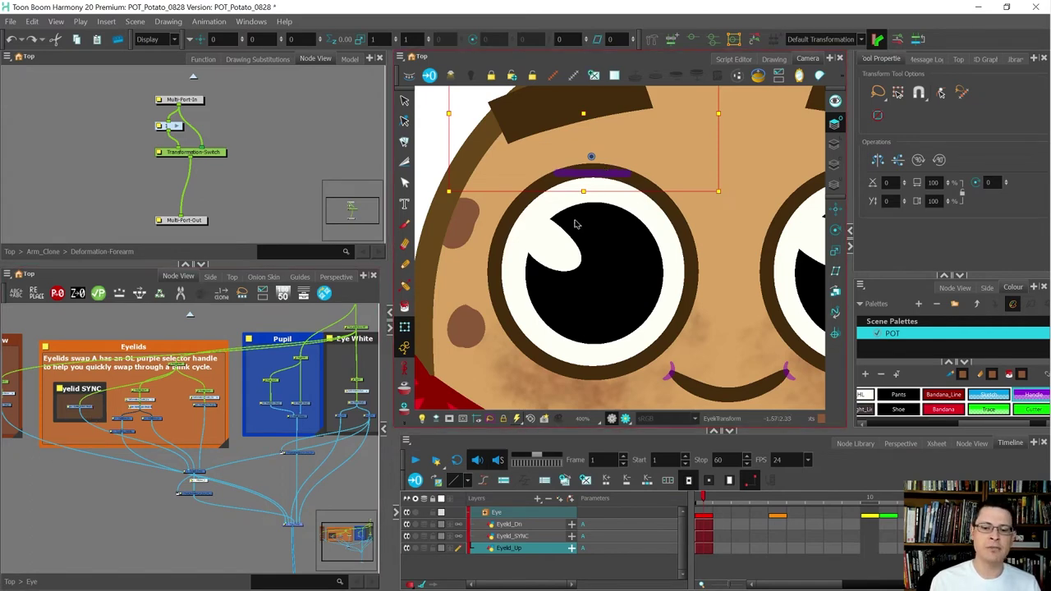
scroll(575, 224, "down", 4)
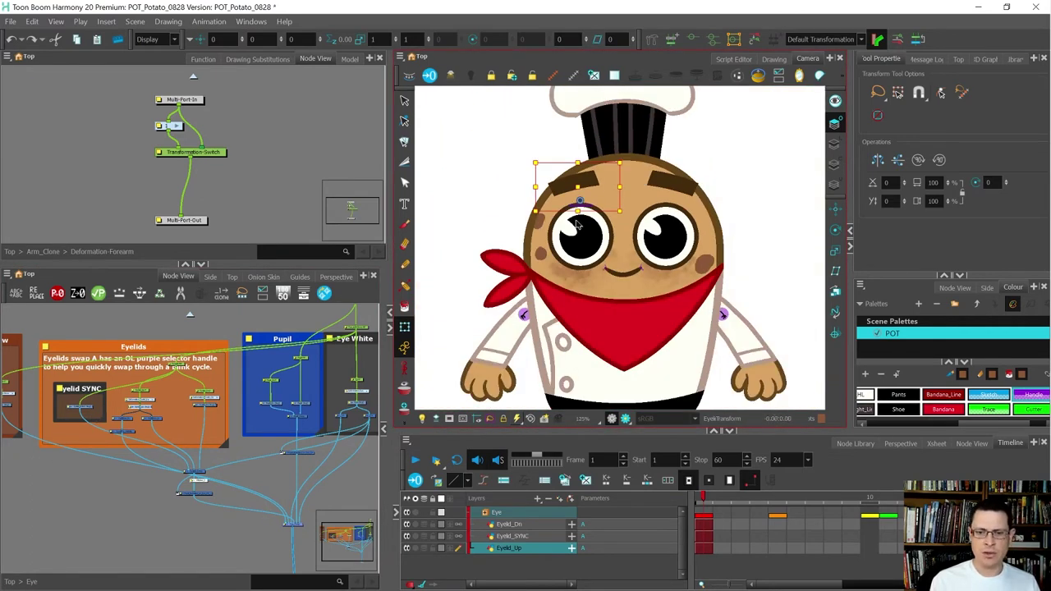
Delete the small node sitting between Eyelids_Comp and the cutter below it
scroll(614, 265, "up", 5)
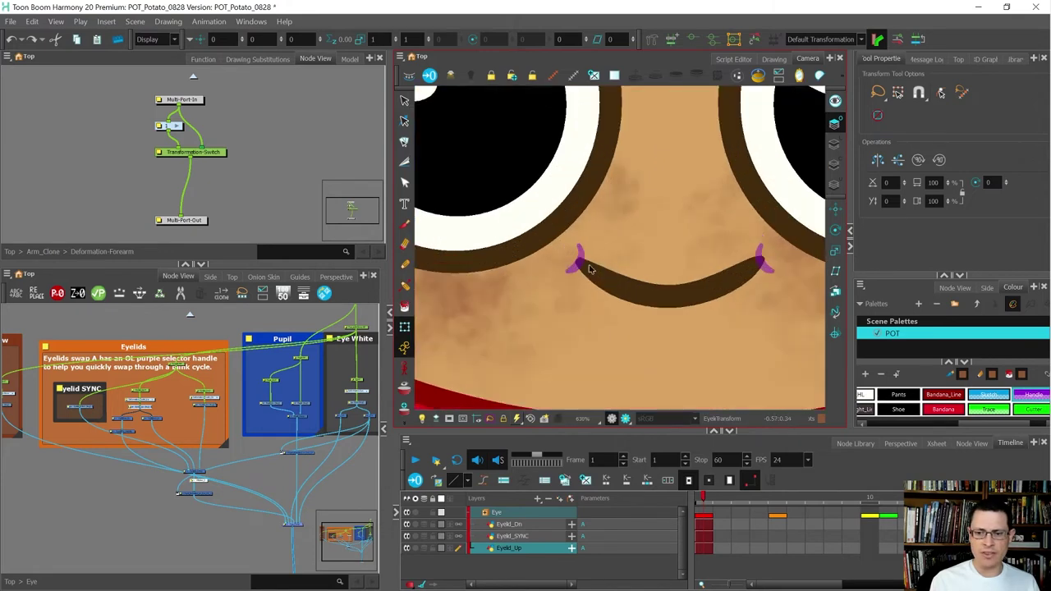
scroll(589, 269, "down", 5)
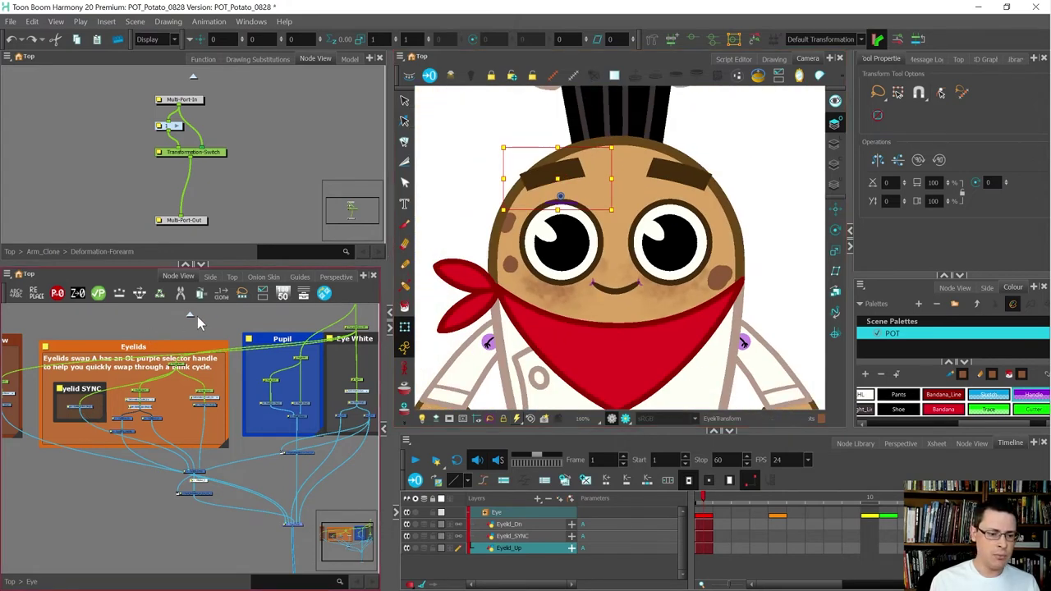
scroll(194, 493, "up", 3)
left_click(231, 481)
left_click(185, 457)
key("Delete")
scroll(79, 456, "down", 2)
scroll(128, 484, "up", 1)
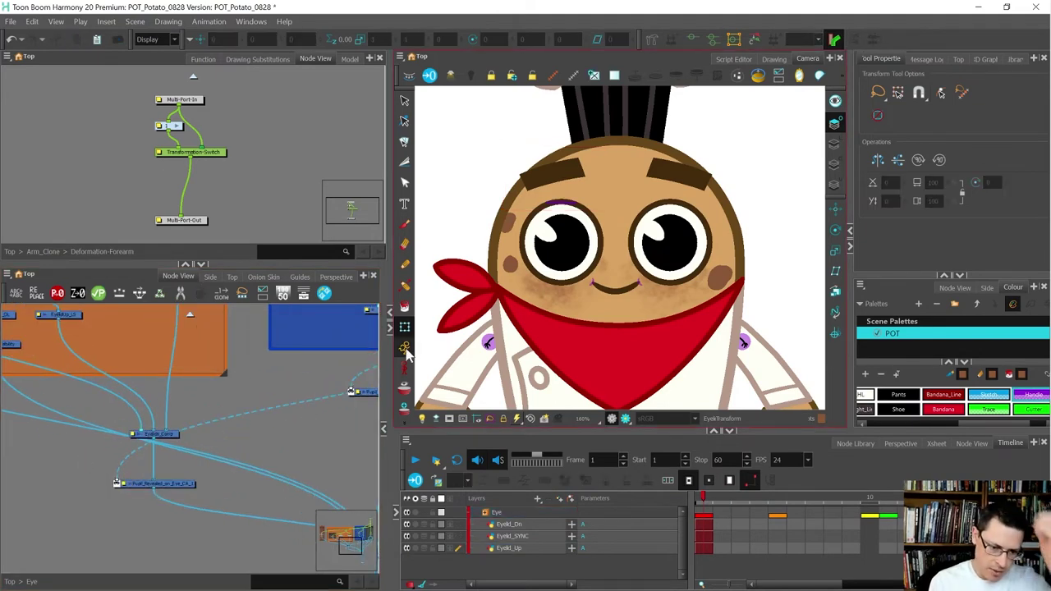
Widen the node network workspace and rename the cutter under Eyelids_Comp to Eyelids_Revealed_on_Eye_CA
left_click_drag(392, 345, 502, 345)
scroll(136, 450, "down", 4)
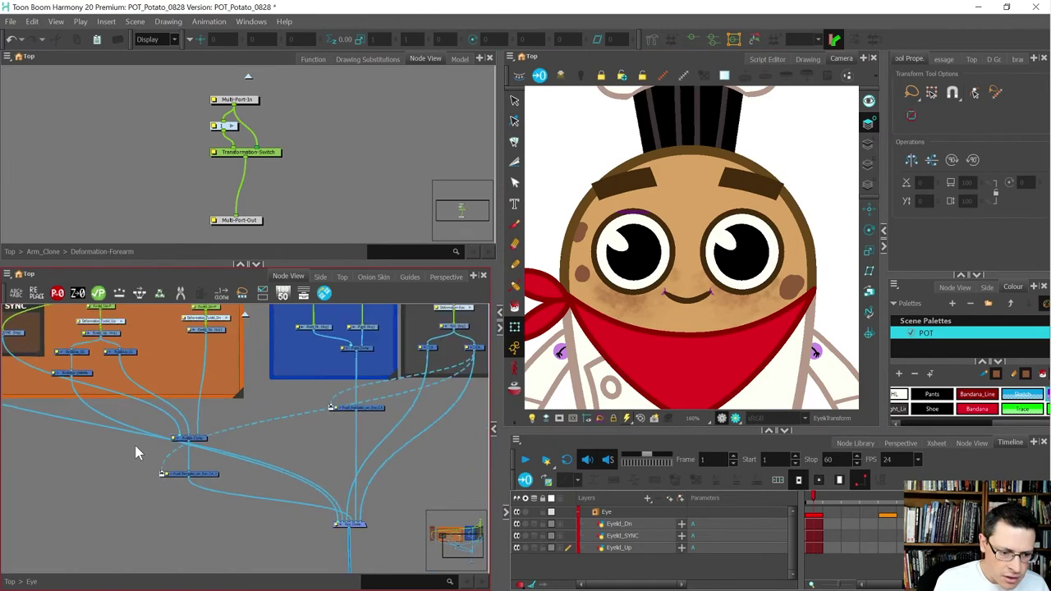
scroll(179, 480, "up", 4)
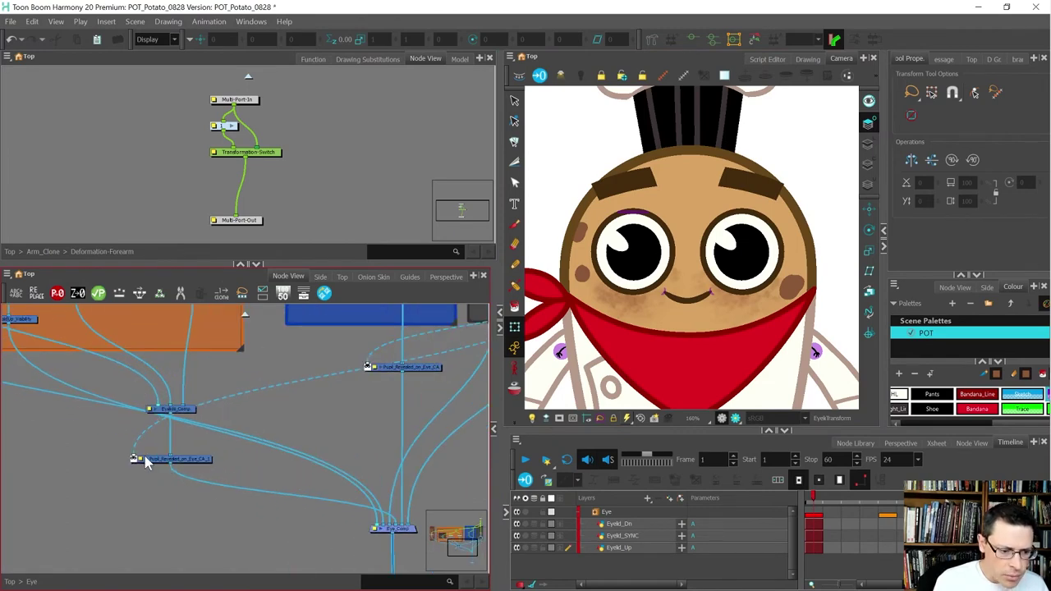
scroll(134, 468, "up", 2)
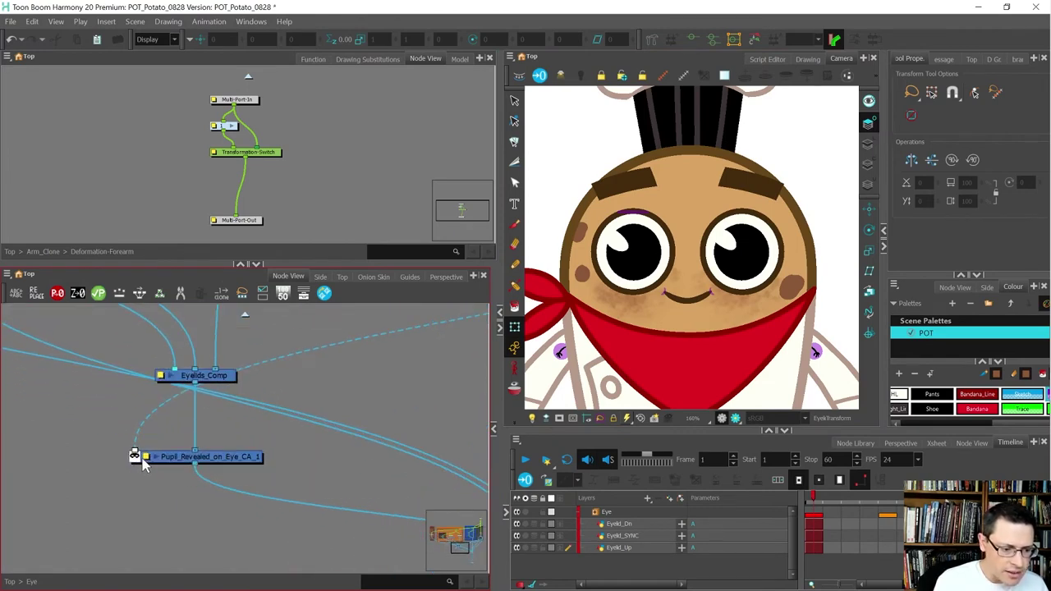
double_click(146, 459)
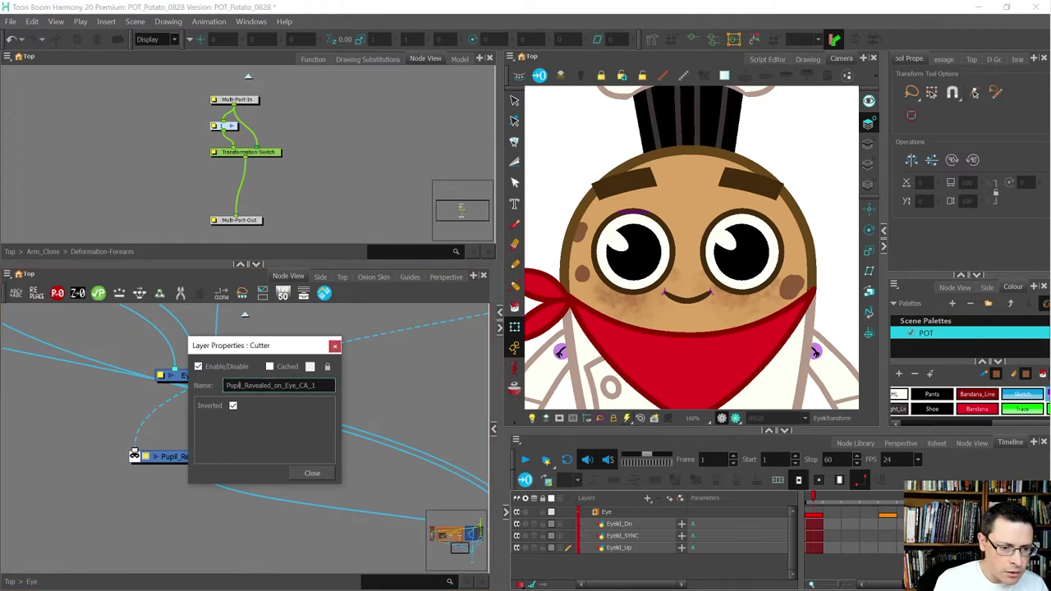
type("Eye")
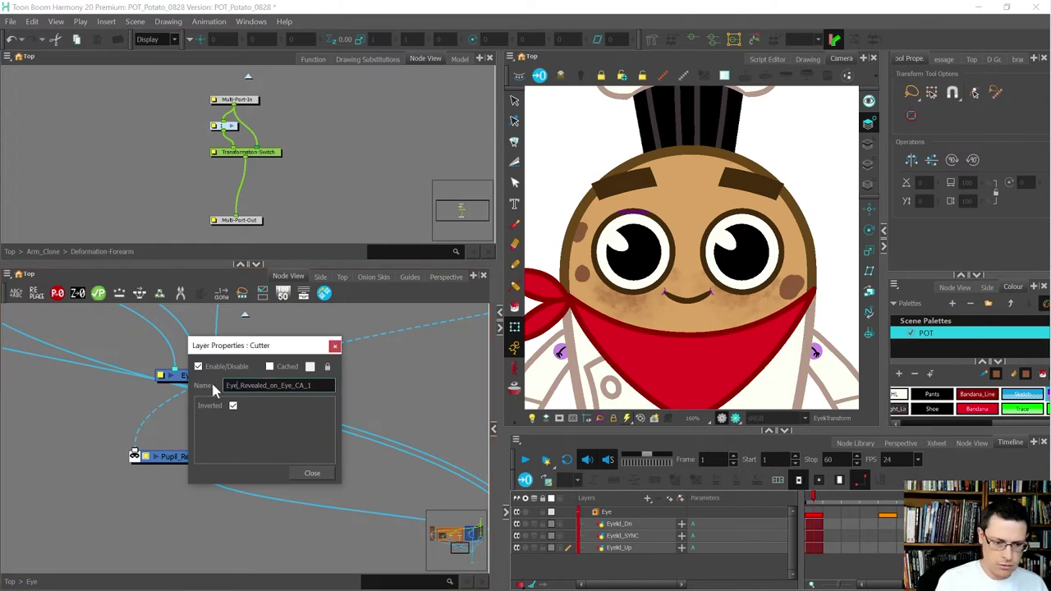
type("lids")
key("Return")
left_click(312, 473)
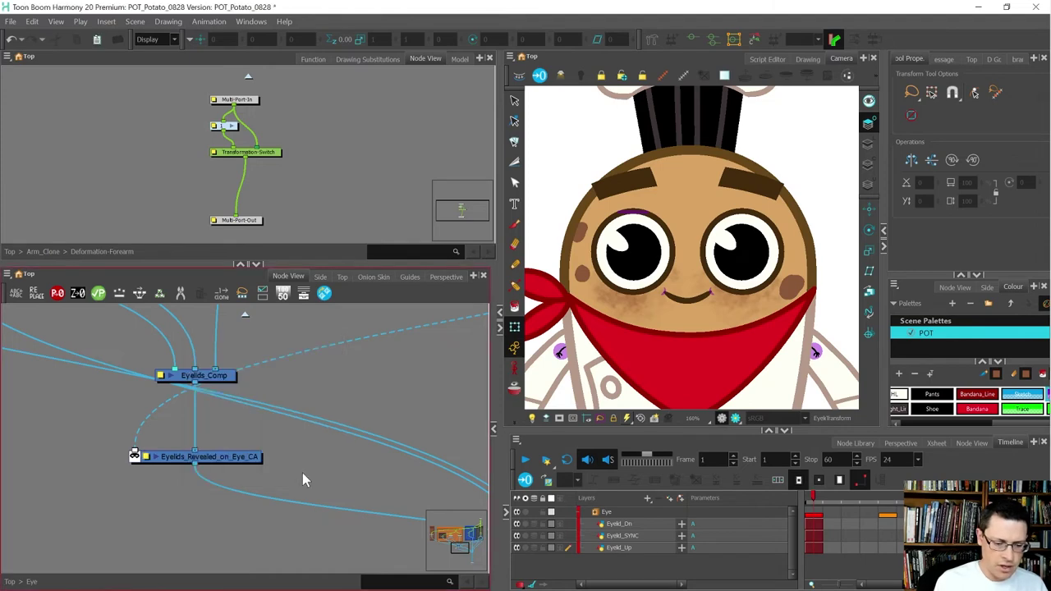
Space out the eyelid and pupil cutter nodes by shifting them slightly downward beneath their backdrops
scroll(98, 493, "down", 3)
scroll(107, 485, "up", 2)
left_click_drag(115, 474, 116, 487)
left_click_drag(243, 432, 233, 468)
left_click(310, 456)
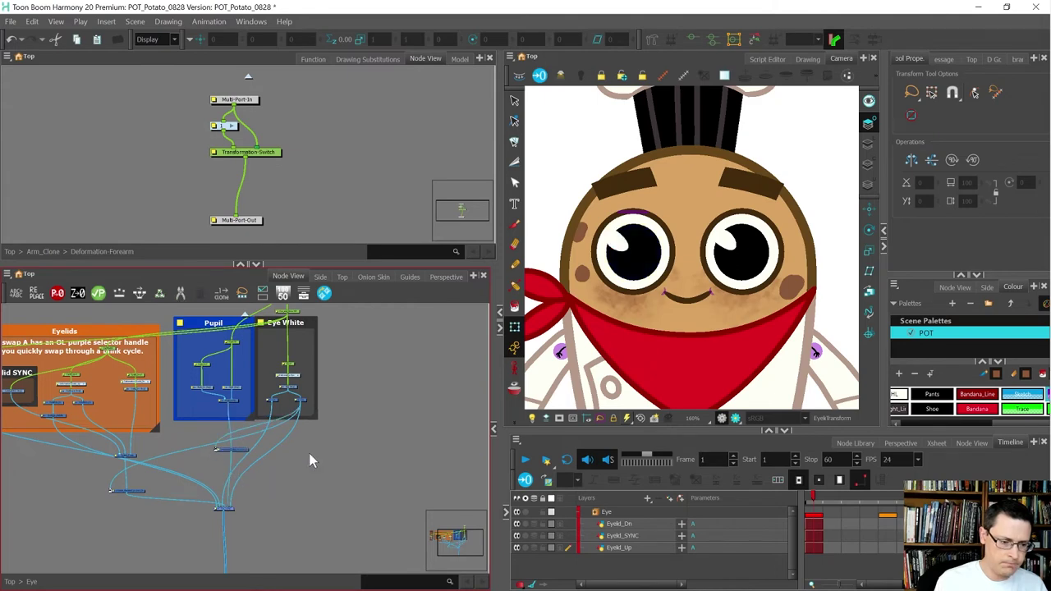
Add a waypoint on the Brow drawing's output cable and place it below the Brow backdrop so the cable runs clear of the eyelid nodes
scroll(309, 456, "down", 2)
scroll(88, 435, "up", 3)
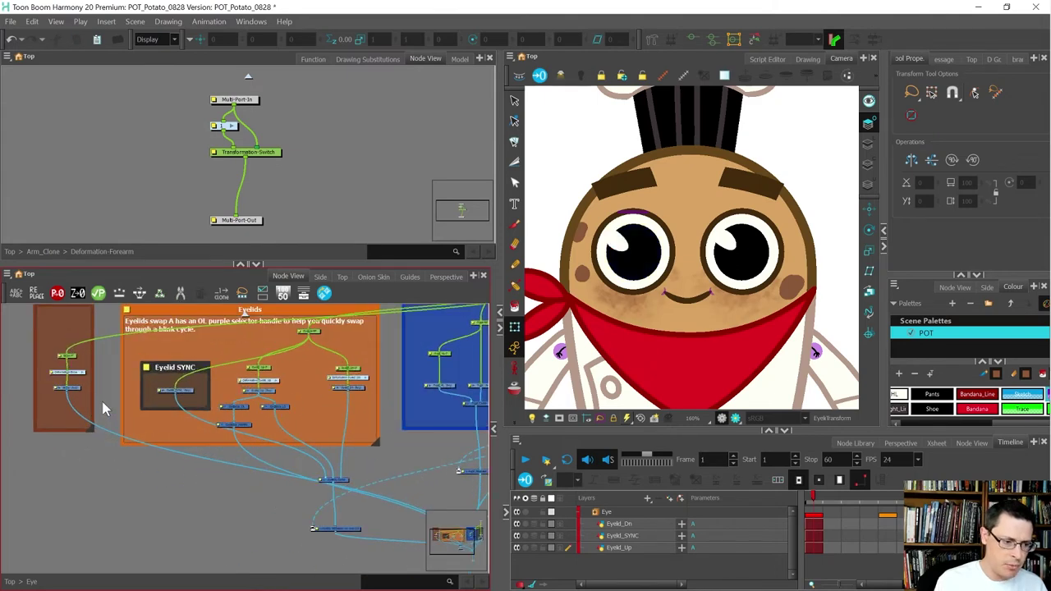
left_click(74, 389)
scroll(197, 463, "up", 2)
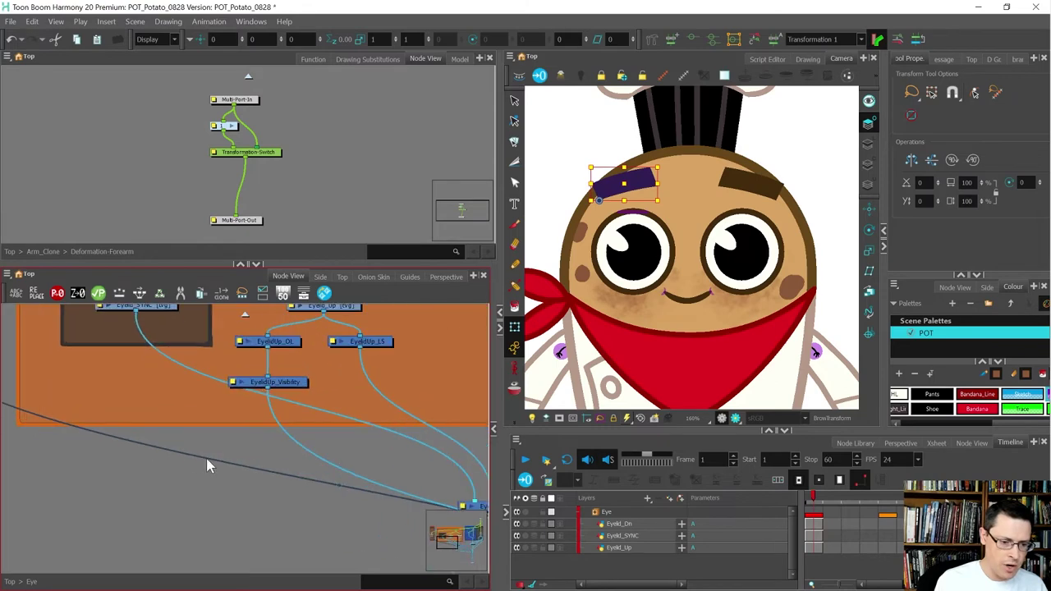
left_click(339, 489)
scroll(320, 478, "down", 2)
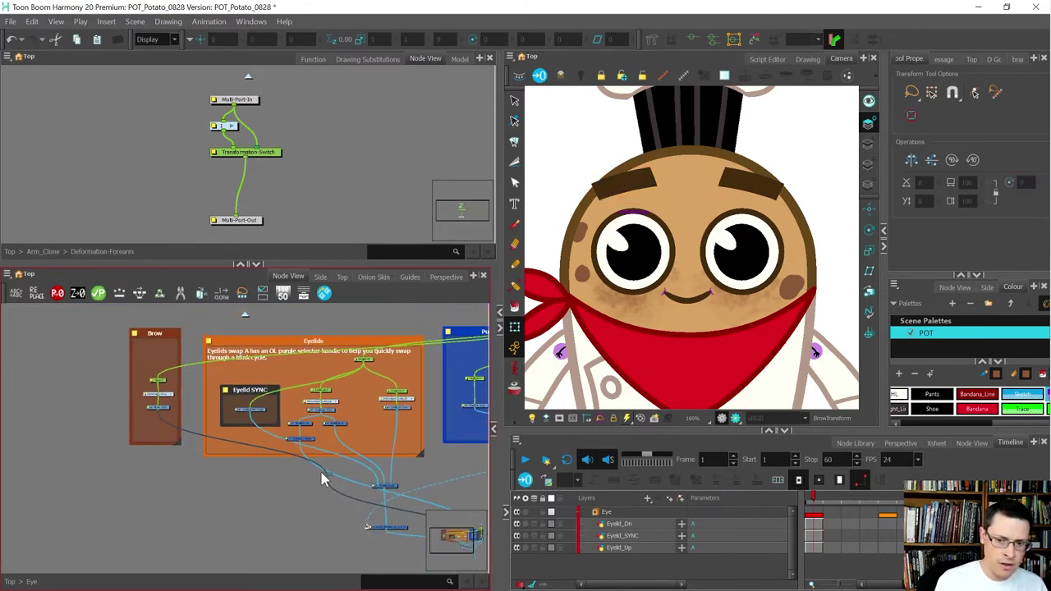
left_click_drag(344, 474, 176, 527)
left_click(180, 495)
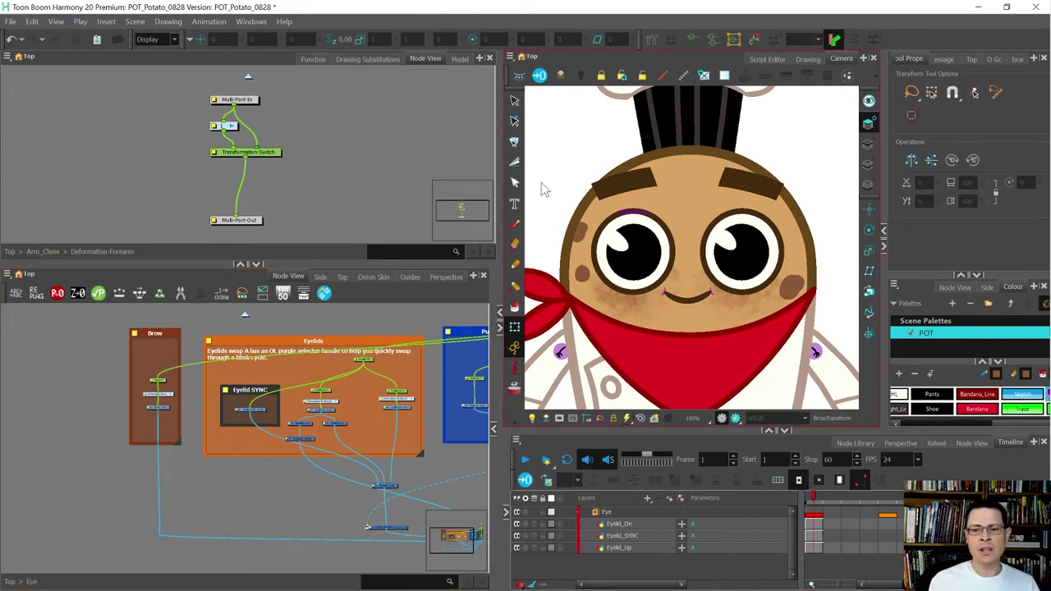
Select the brow above the handled eye, switch the timeline to Normal View Mode and centre it on the Brow layer
left_click(628, 184)
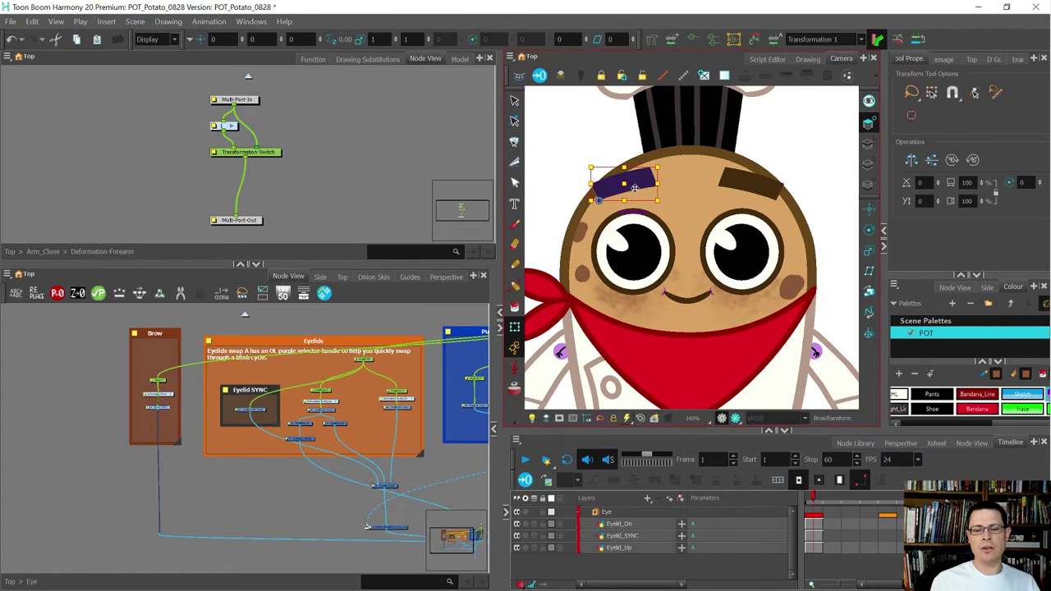
scroll(634, 188, "up", 2)
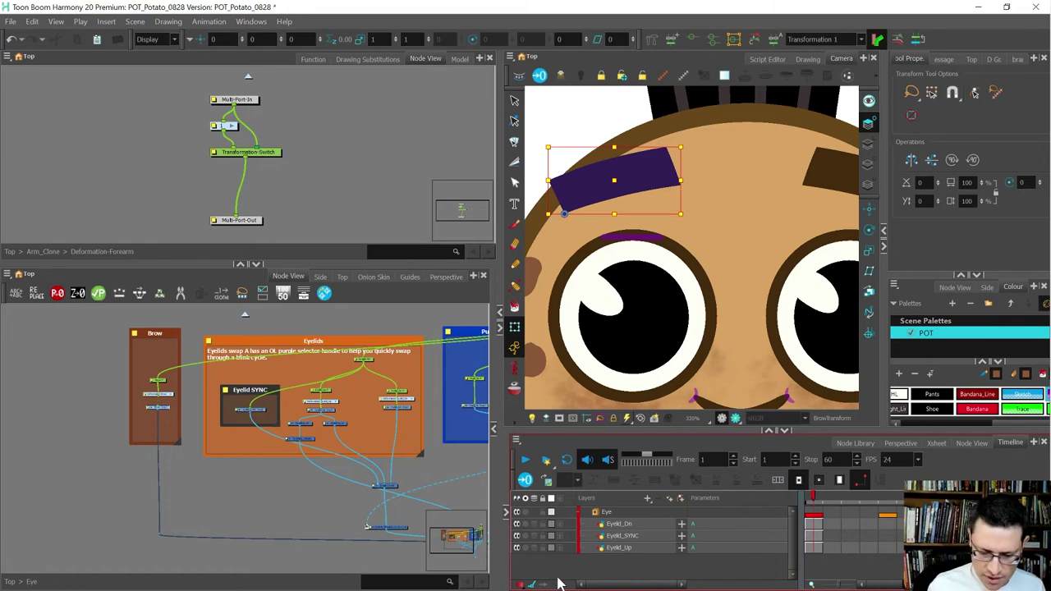
left_click(520, 585)
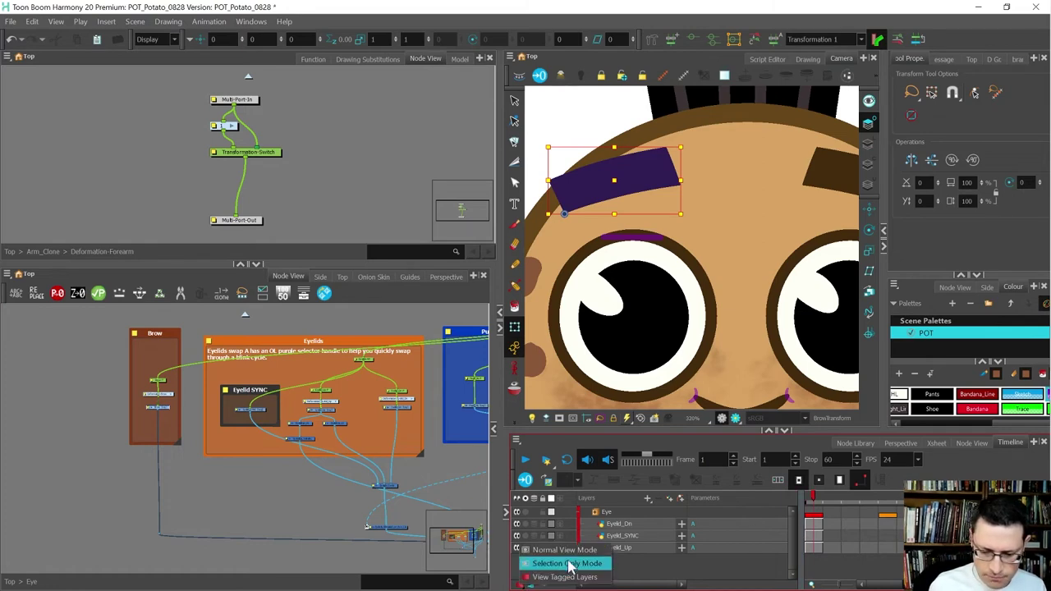
left_click(585, 557)
key("o")
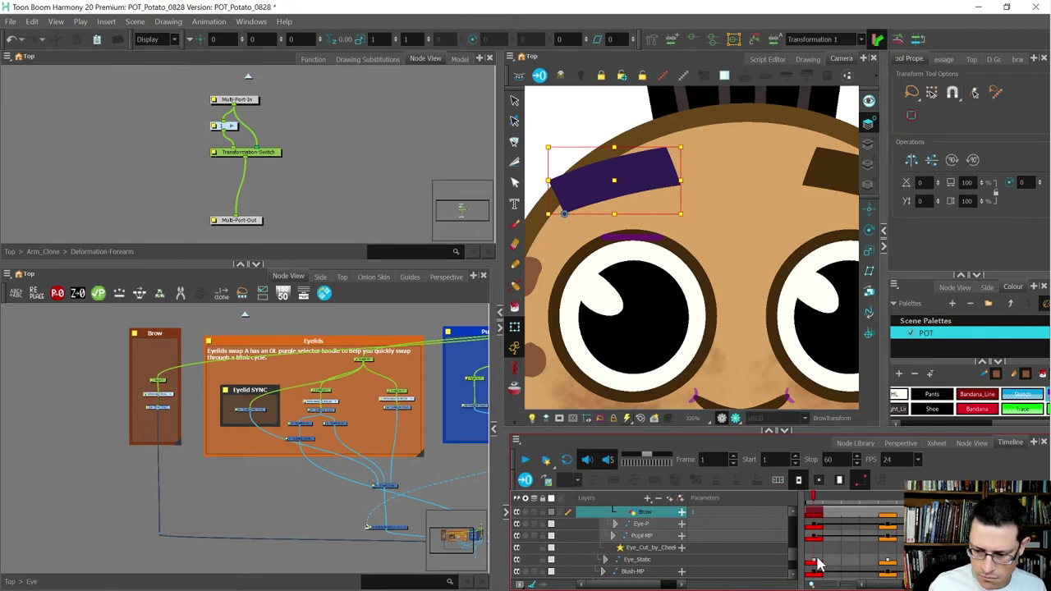
Collapse the timeline's layer hierarchy, select PTO_Scene-P, and go to frame 32 to show the closed-eye pose
left_click(815, 511)
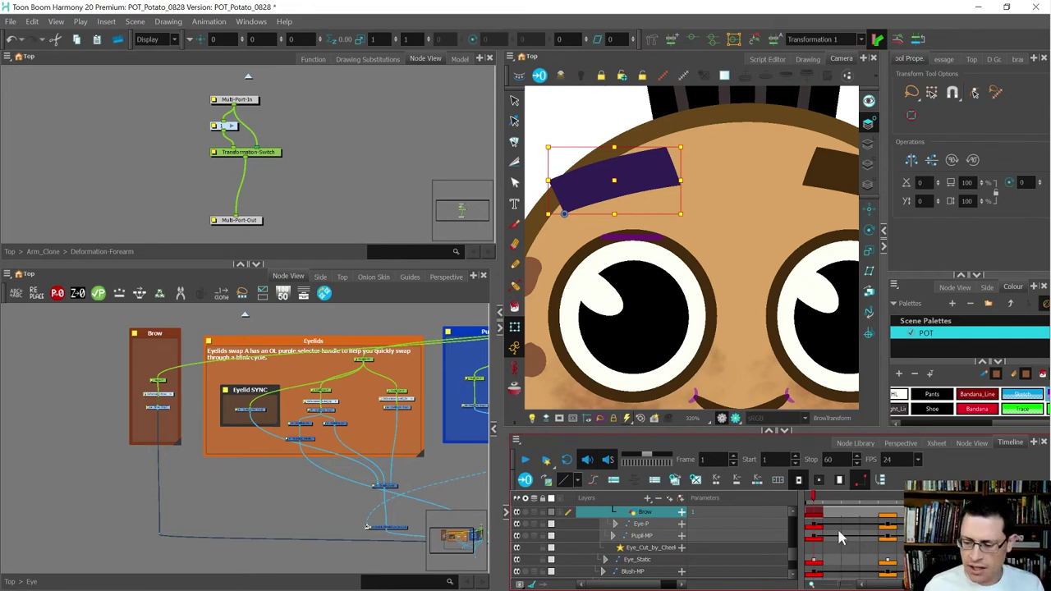
key("minus")
left_click(814, 559)
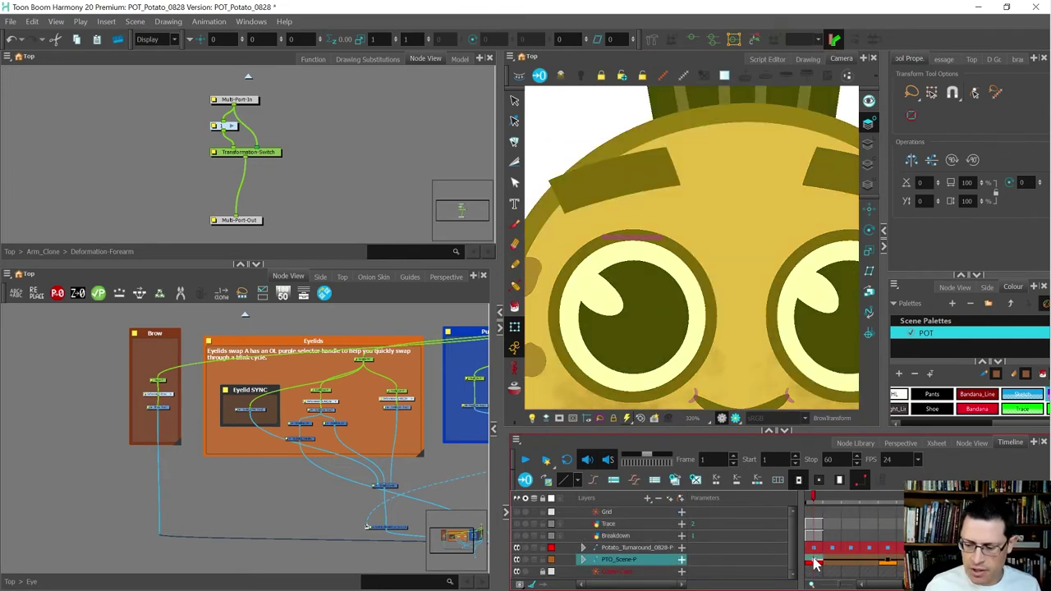
key("1")
key("1")
key("1")
scroll(854, 565, "up", 2)
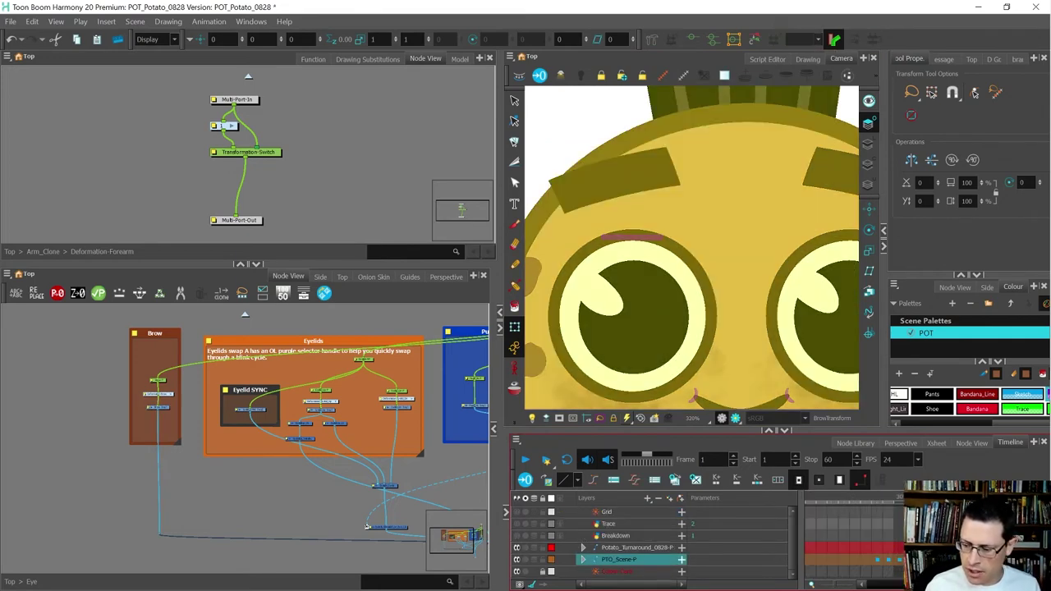
left_click(921, 498)
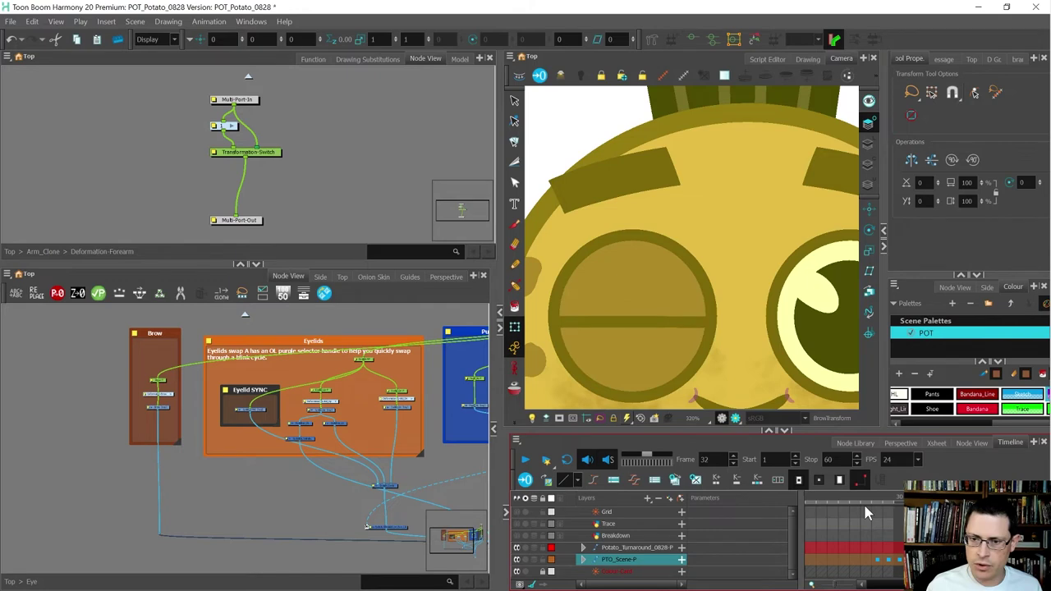
Select the brow over the closed eye and rotate its inner end down onto the upper eyelid
left_click(610, 179)
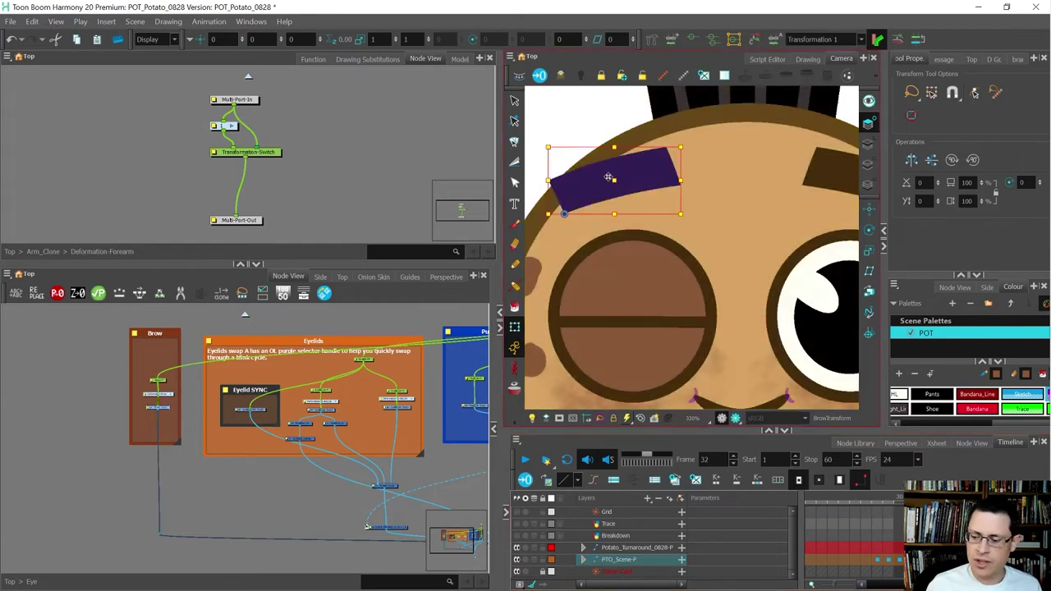
left_click_drag(738, 158, 723, 276)
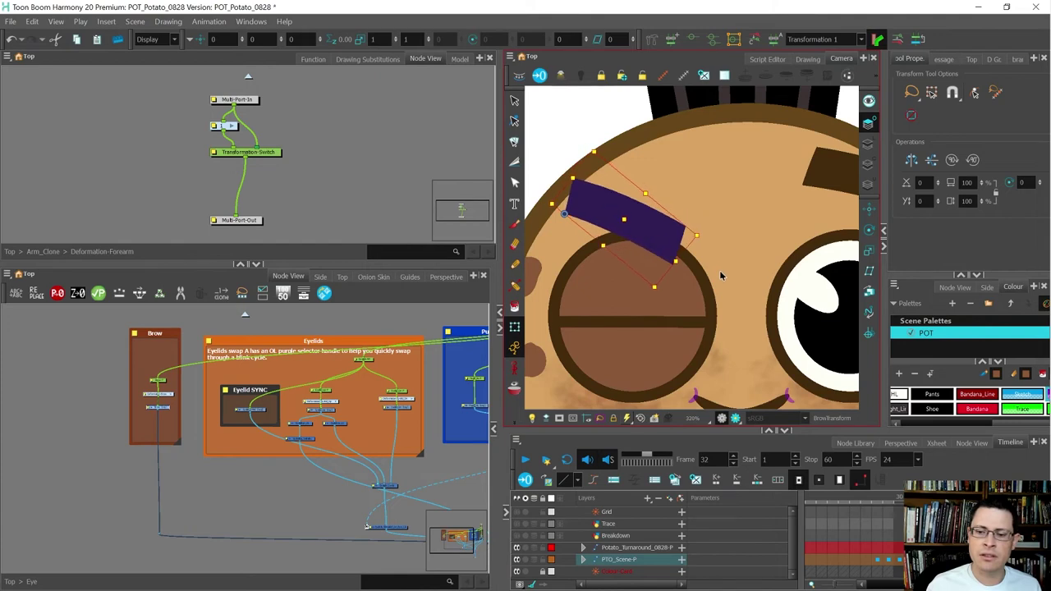
scroll(694, 188, "down", 2)
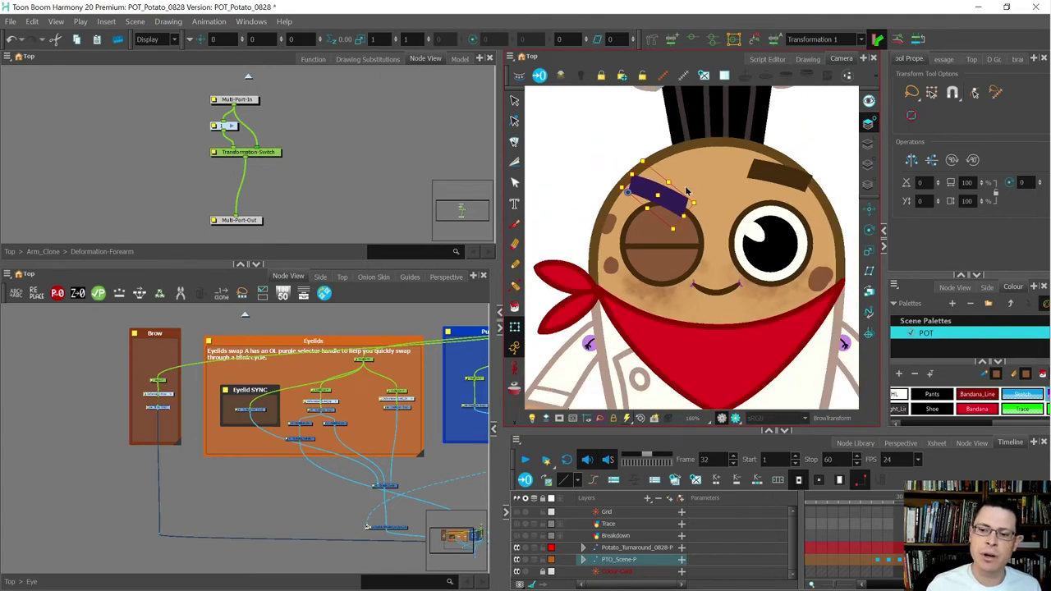
scroll(686, 191, "up", 2)
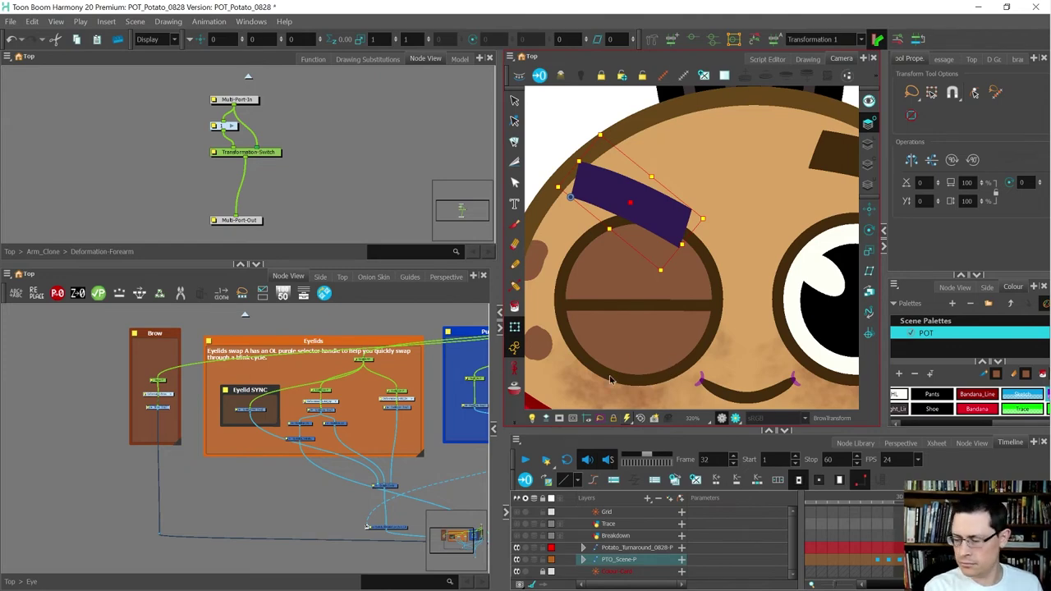
Lower the tilted brow slightly over the closed eye and adjust its shape with the side handle
left_click(169, 423)
left_click(166, 406)
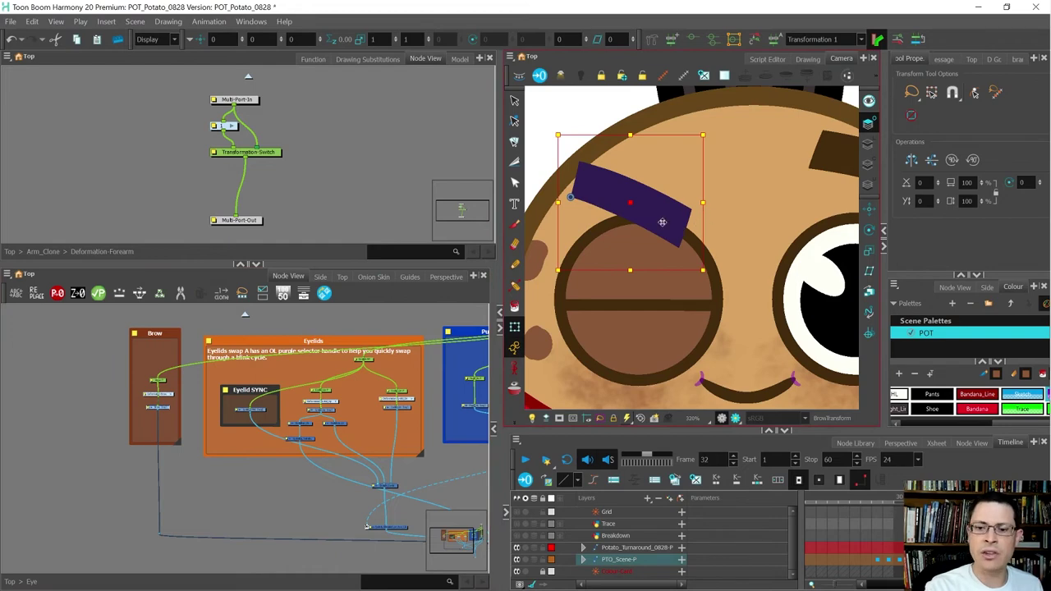
left_click_drag(634, 207, 631, 222)
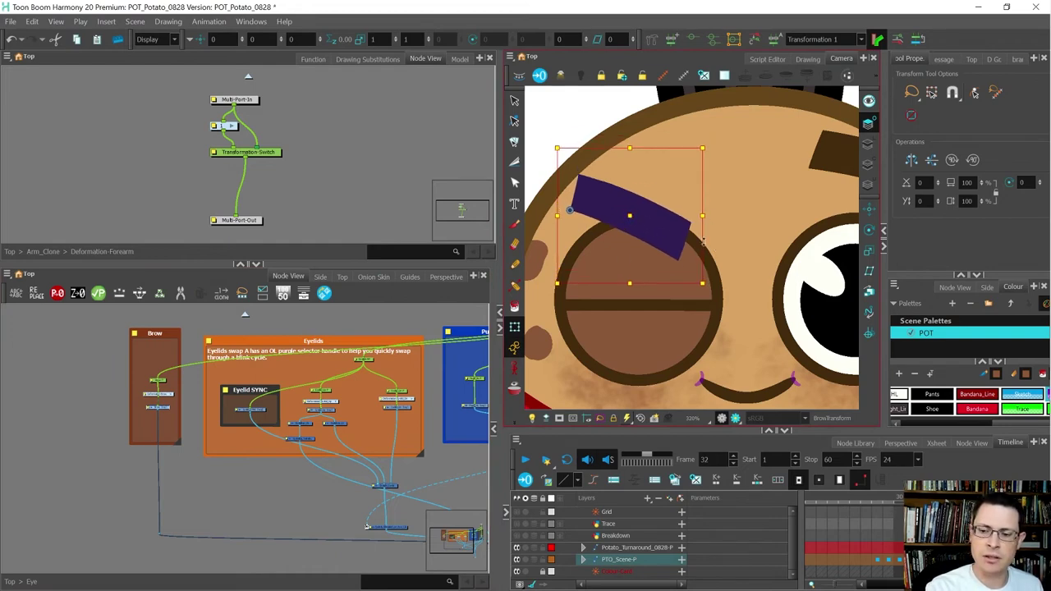
left_click_drag(700, 215, 724, 190)
scroll(727, 226, "down", 5)
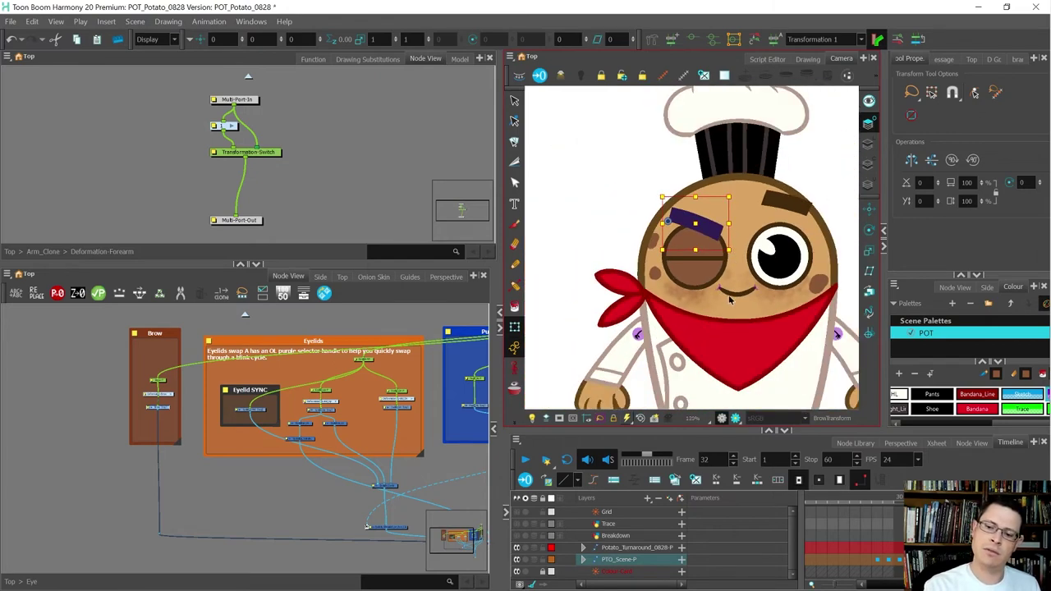
Select the peg of the brow over the closed eye, and set both its scale values to 1 and its skew to 0
left_click(620, 559)
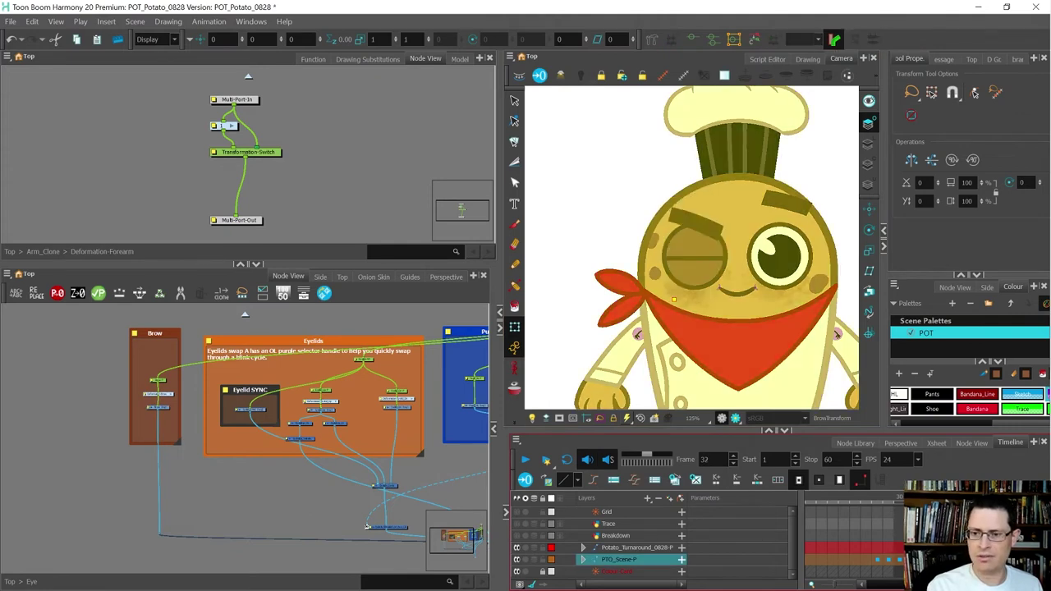
left_click(702, 228)
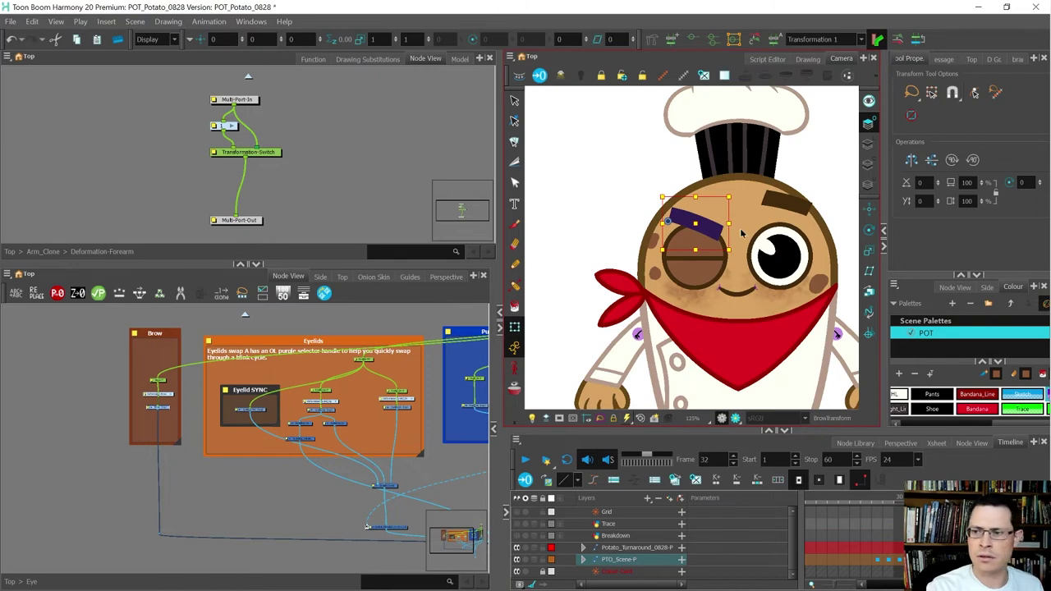
left_click(974, 93)
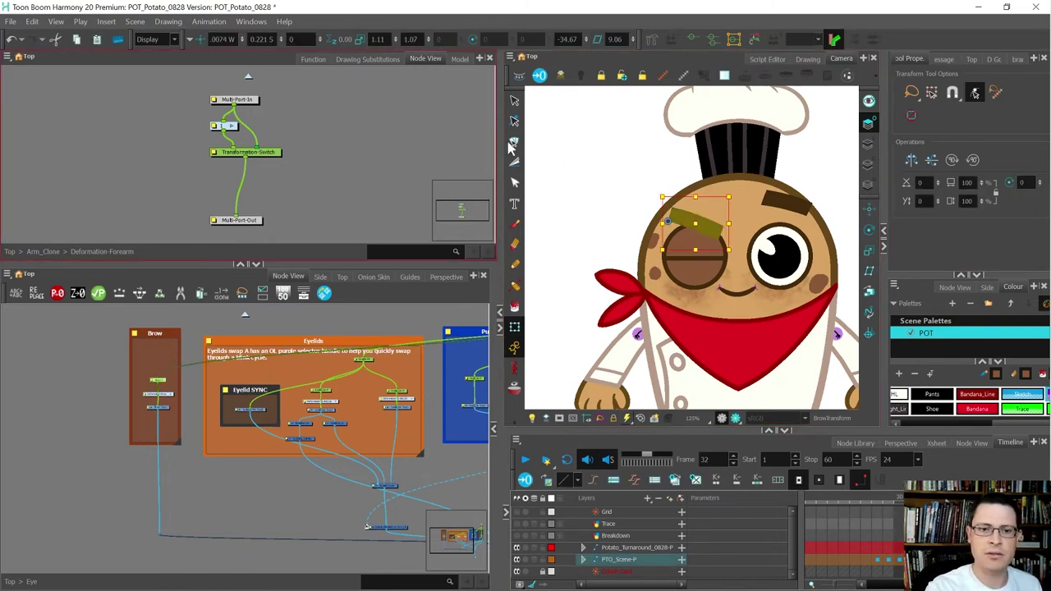
left_click(378, 39)
double_click(378, 39)
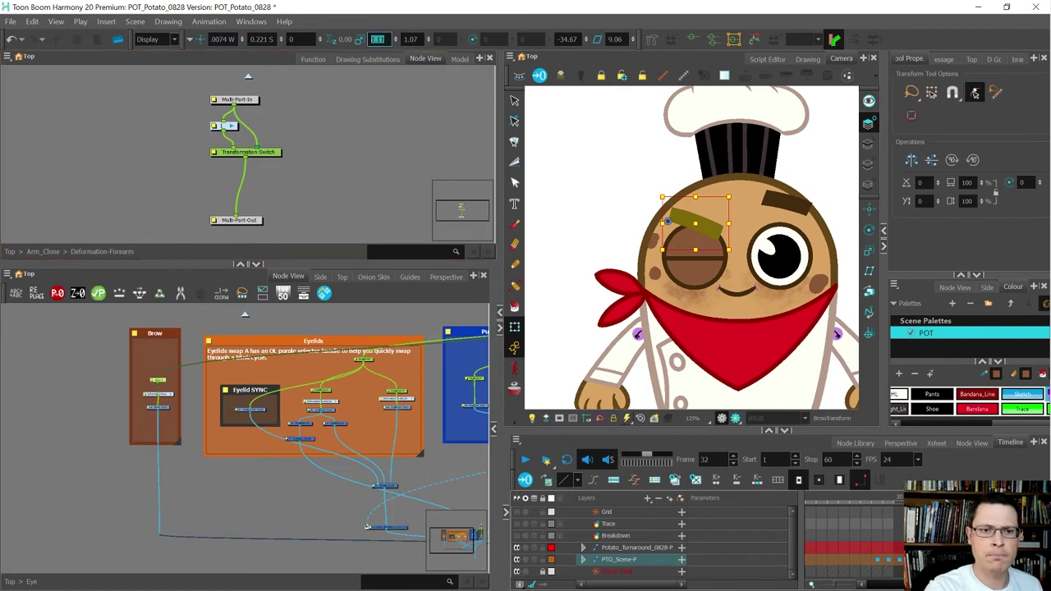
type("1")
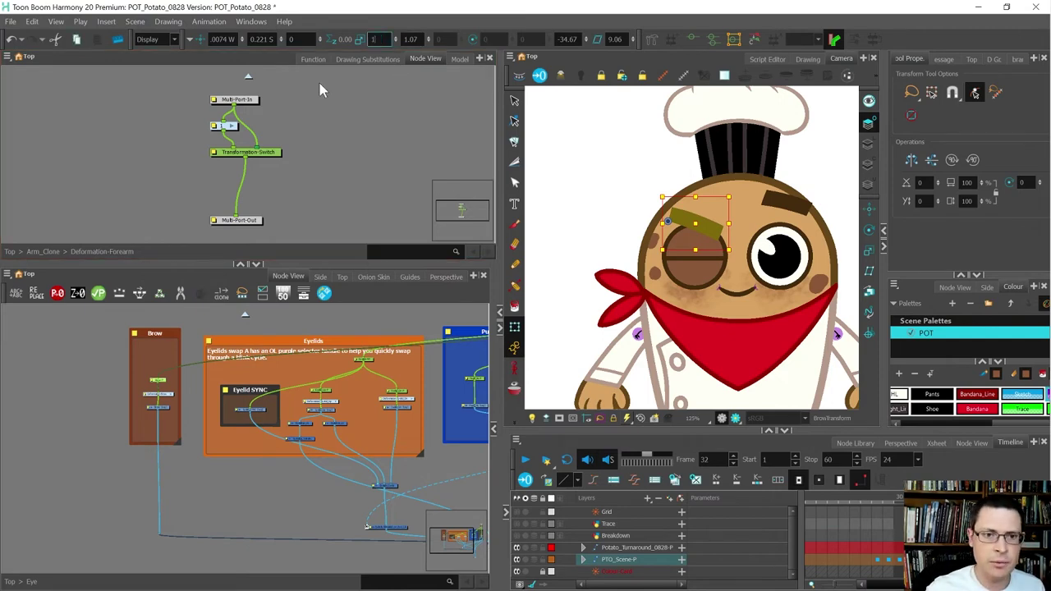
key("Tab")
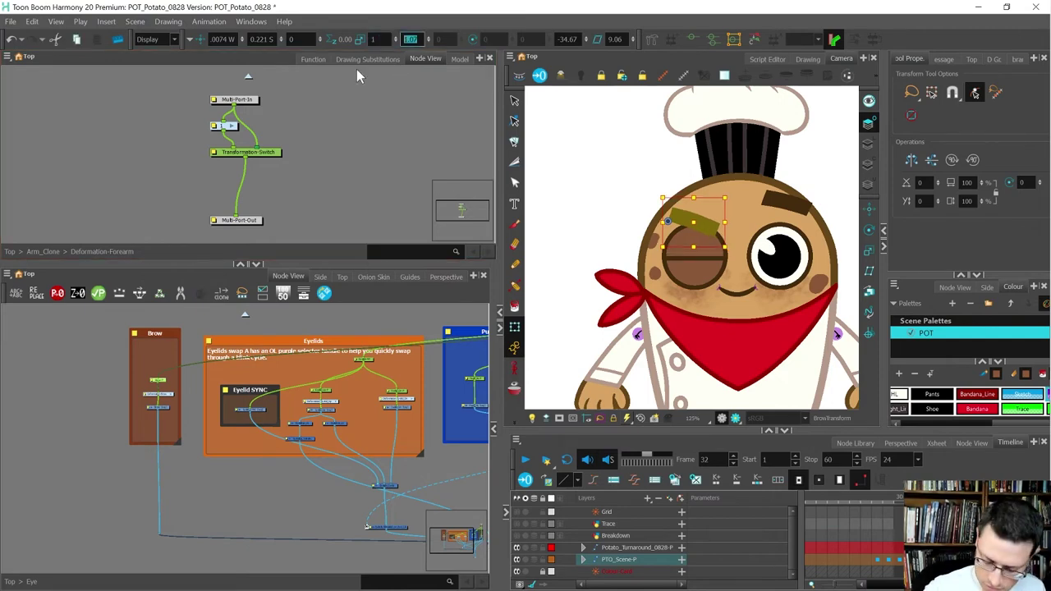
type("1")
key("Return")
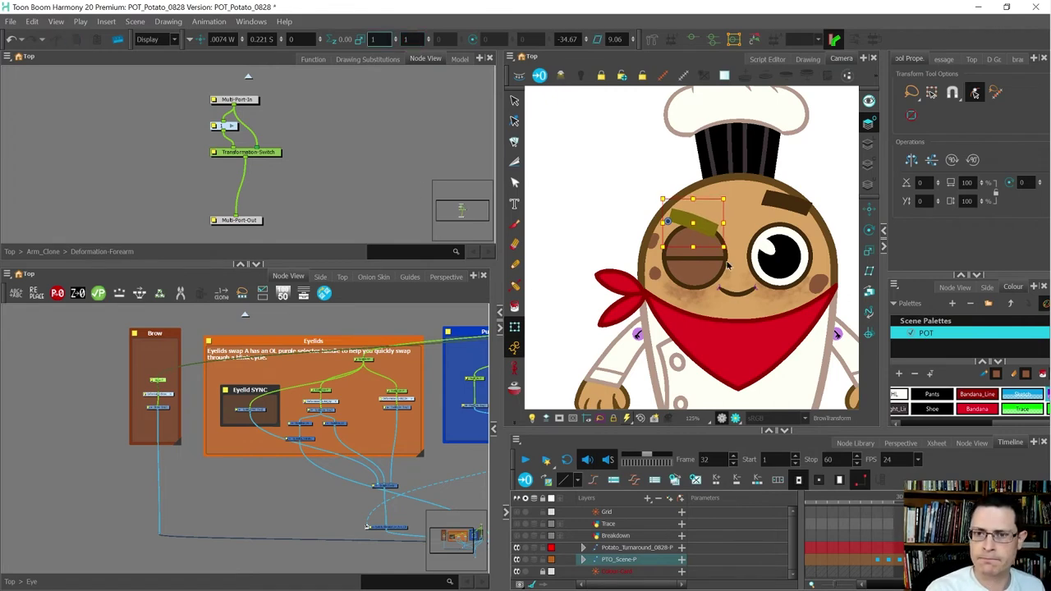
double_click(615, 39)
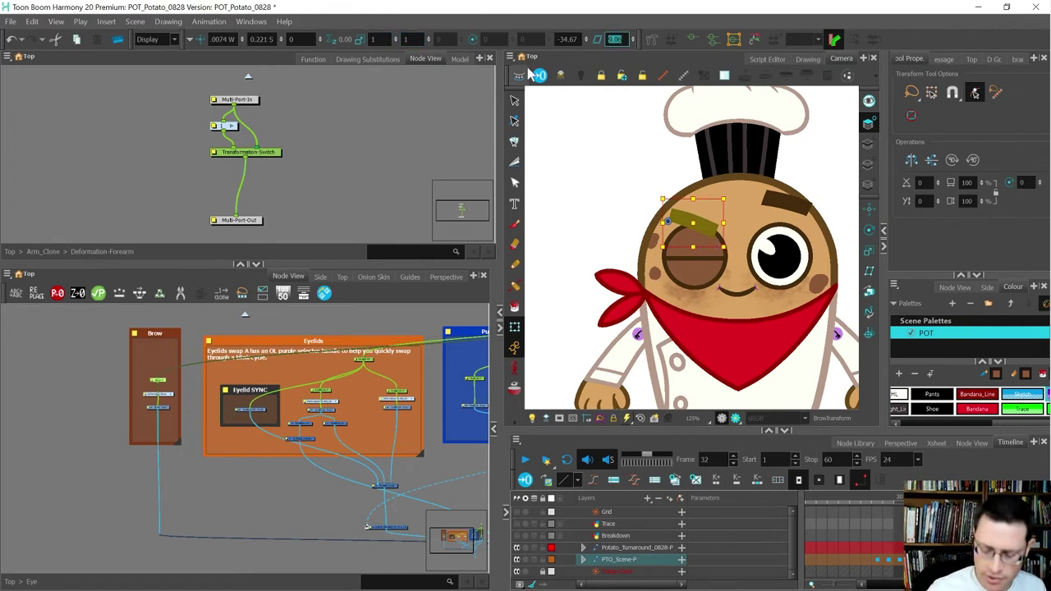
type("0")
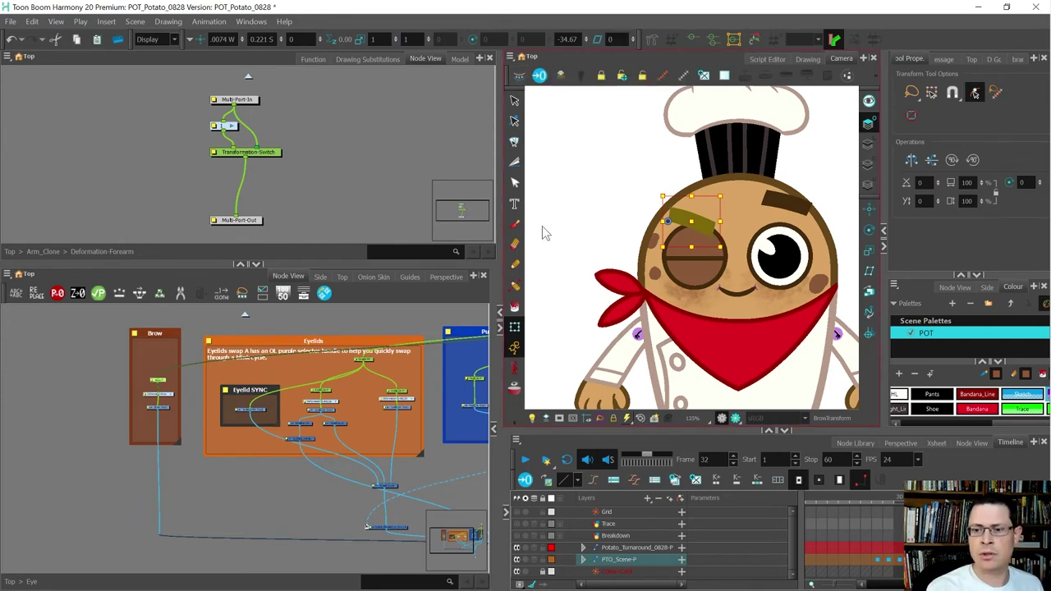
Flip repeatedly between frame 32 and the previous frame to compare the brow poses
key("comma")
key("period")
key("comma")
key("period")
key("comma")
key("period")
key("comma")
key("period")
key("comma")
key("period")
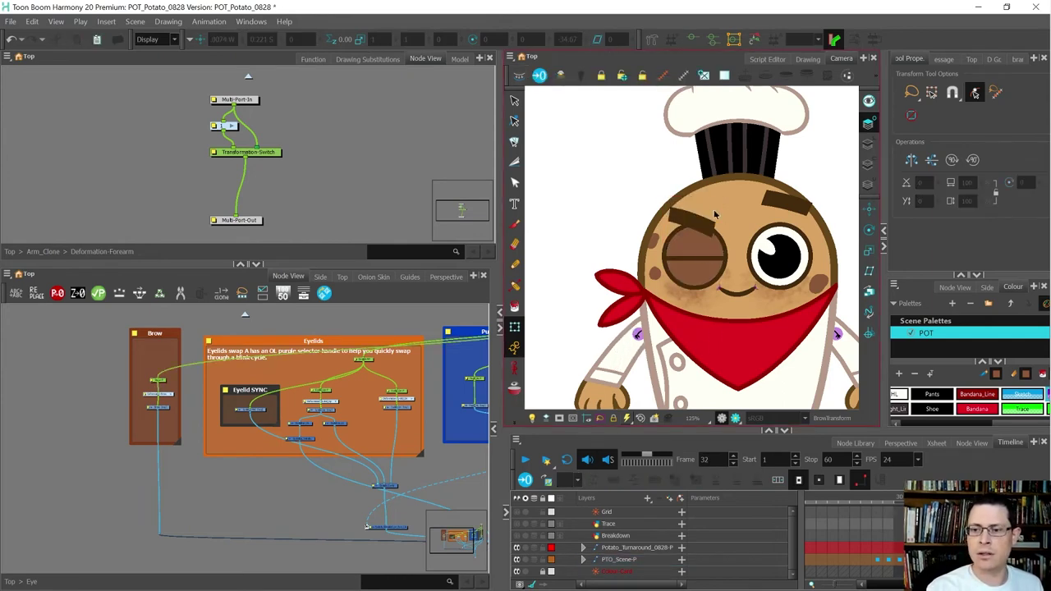
Inspect the brow over the closed eye and its nodes up close, and go to frame 33
left_click(708, 229)
scroll(716, 237, "up", 2)
left_click(687, 211)
scroll(703, 250, "up", 1)
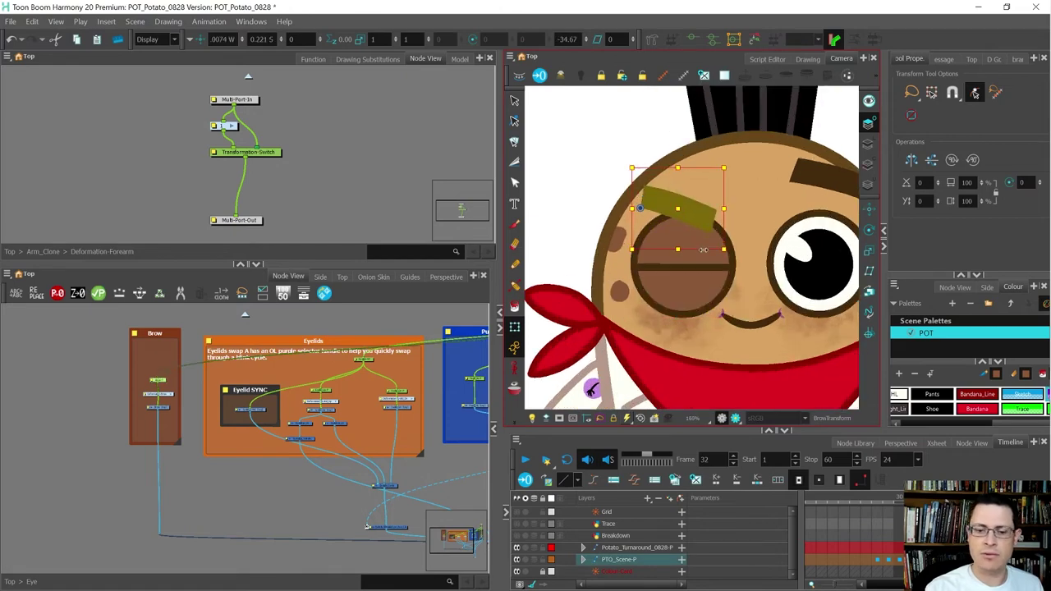
scroll(164, 406, "up", 5)
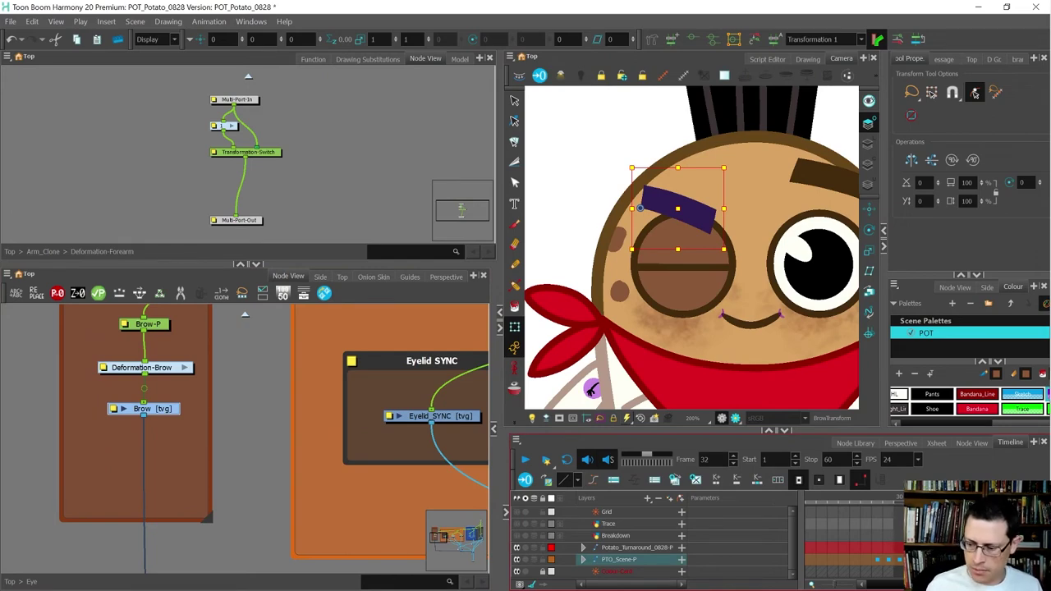
left_click(923, 560)
key("comma")
key("period")
key("period")
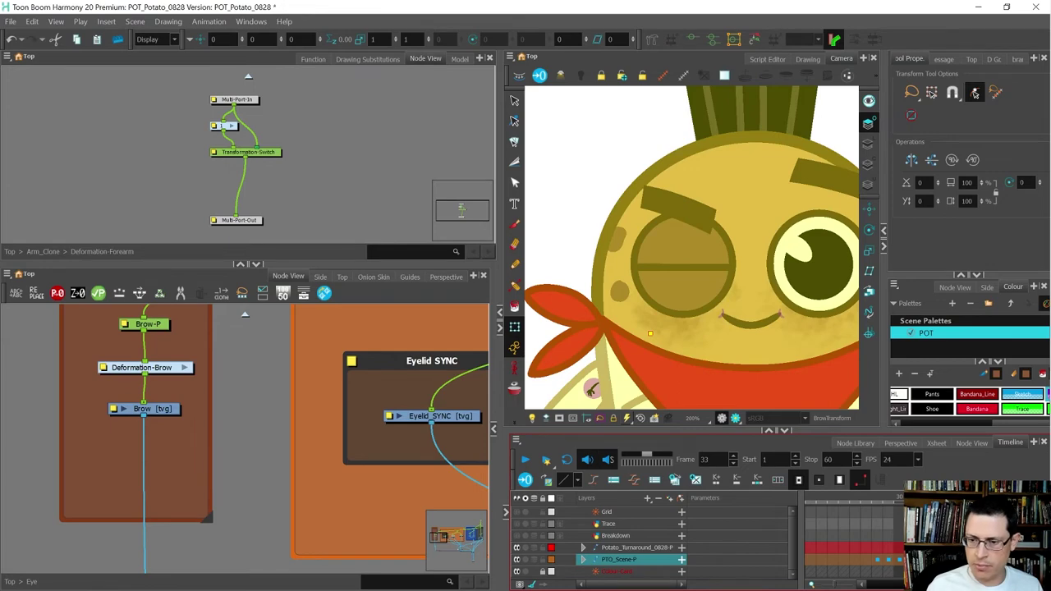
Turn off peg selection mode, select the Brow drawing over the closed eye, and centre the timeline on its layer
left_click(575, 208)
left_click(706, 224)
left_click(572, 245)
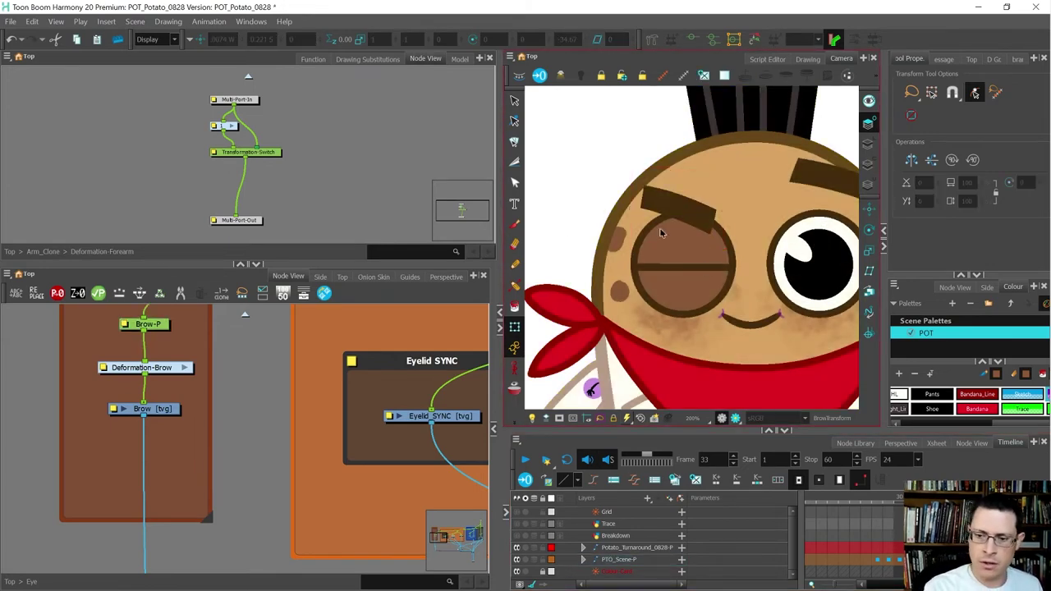
left_click(975, 93)
left_click(665, 202)
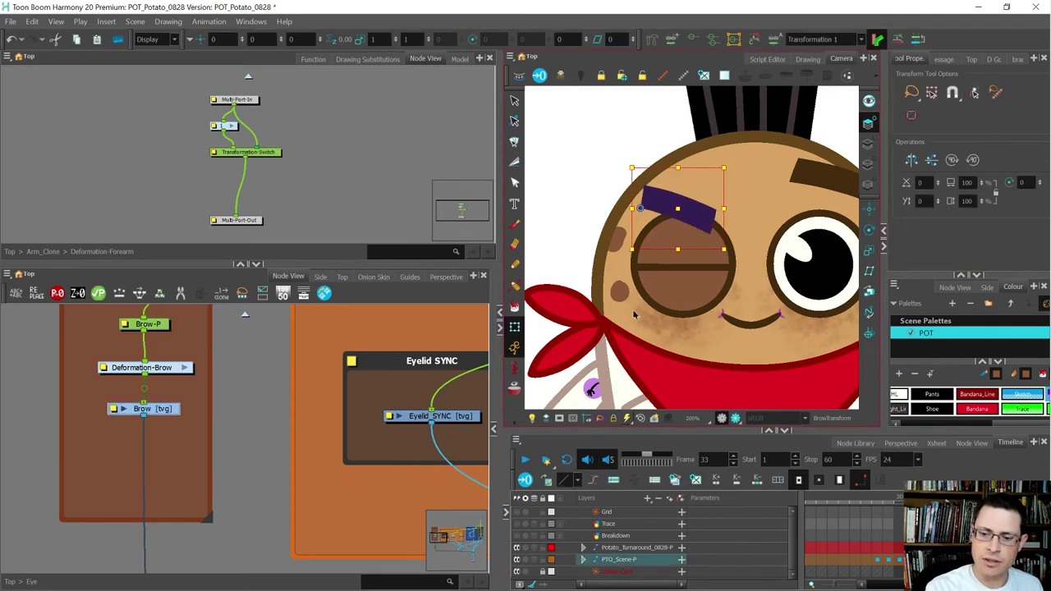
key("o")
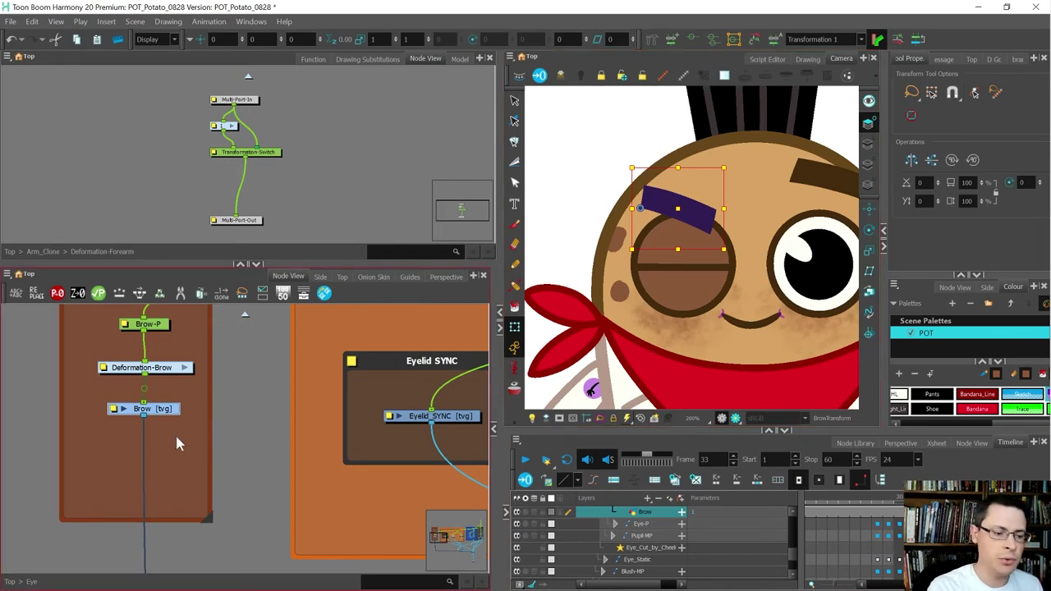
scroll(162, 423, "up", 2)
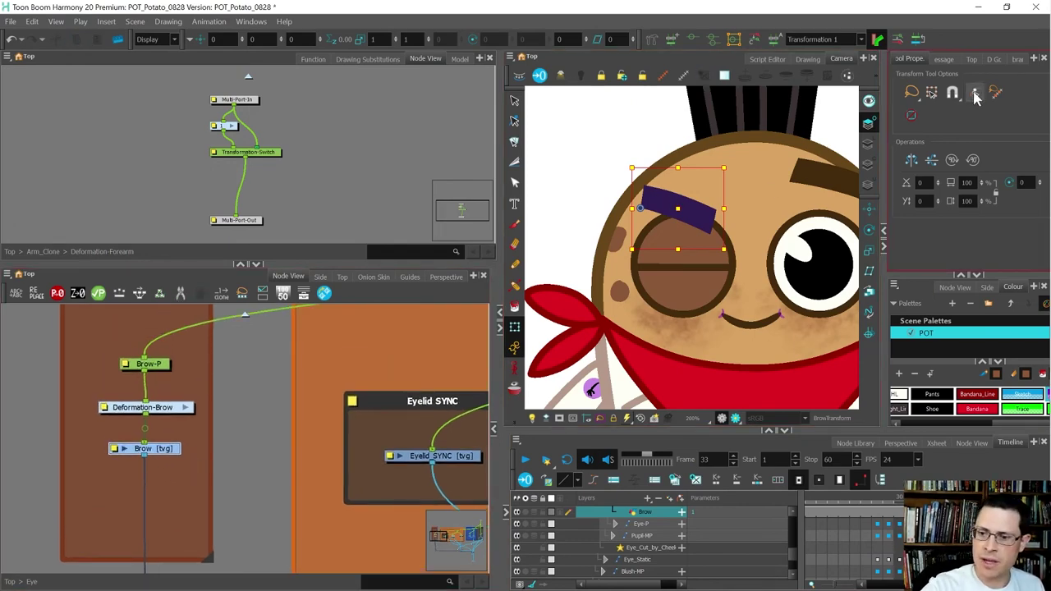
Display the drawing substitutions and select the Brow drawing node rather than its parent peg
left_click(559, 220)
left_click(683, 212)
left_click(663, 203)
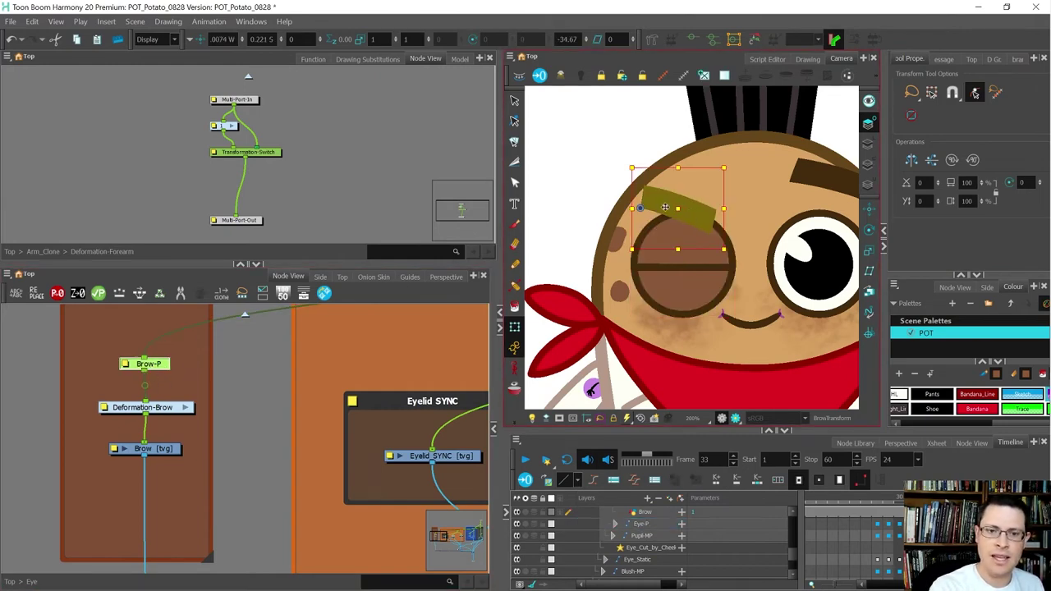
left_click(367, 61)
left_click(975, 95)
left_click(167, 449)
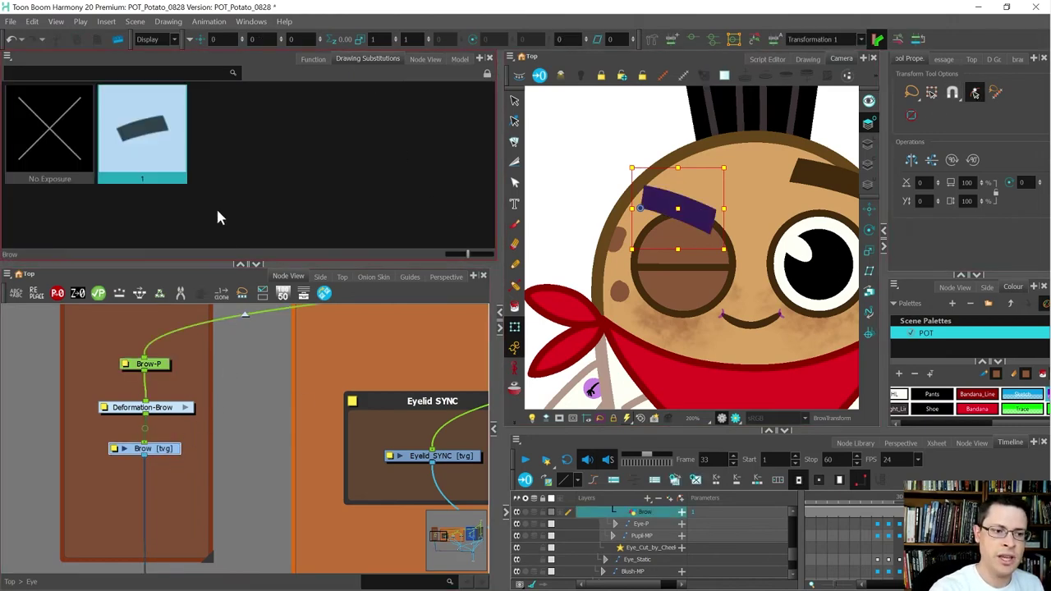
key("b")
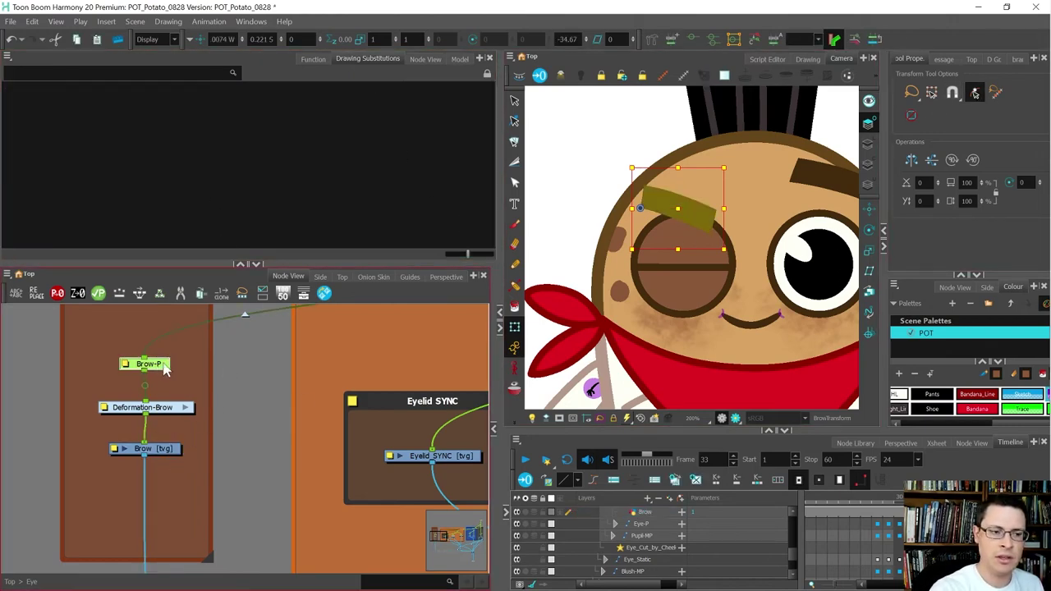
left_click(168, 449)
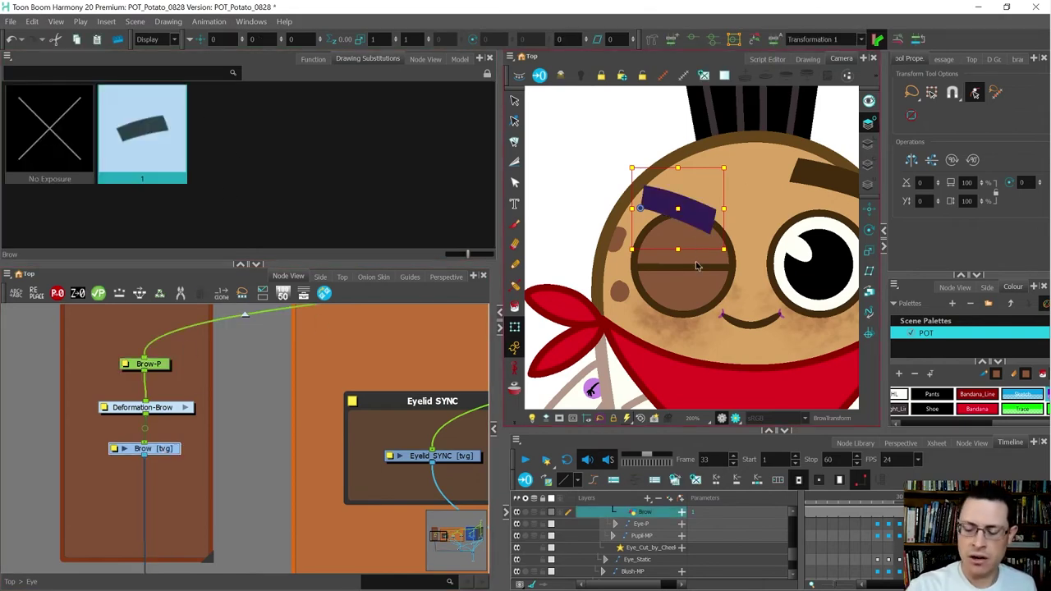
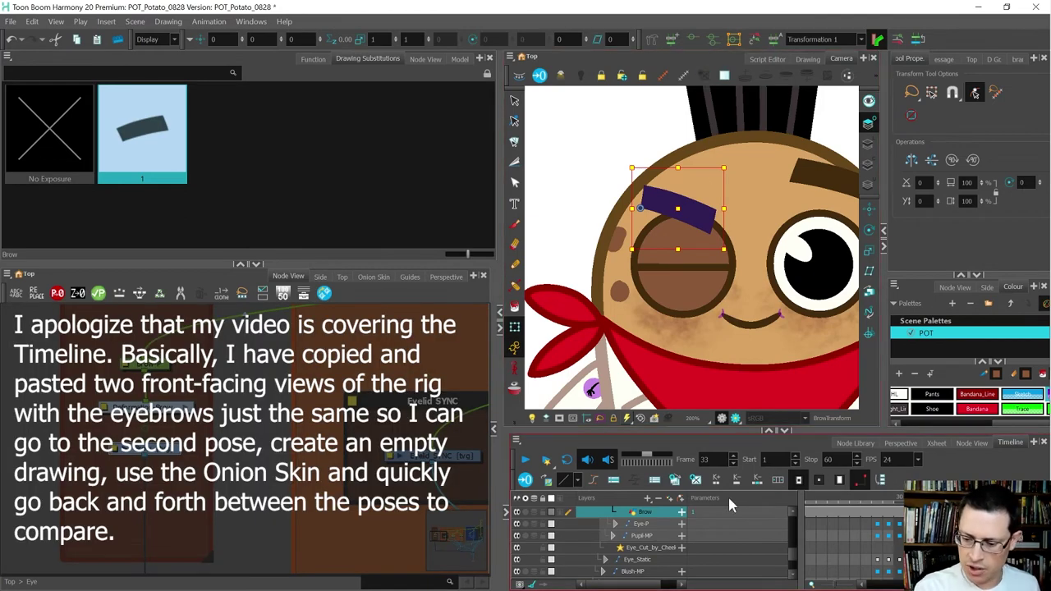
Create an empty drawing on the Brow layer at frame 33 and turn on the onion skin to reveal the previous brow
left_click(697, 480)
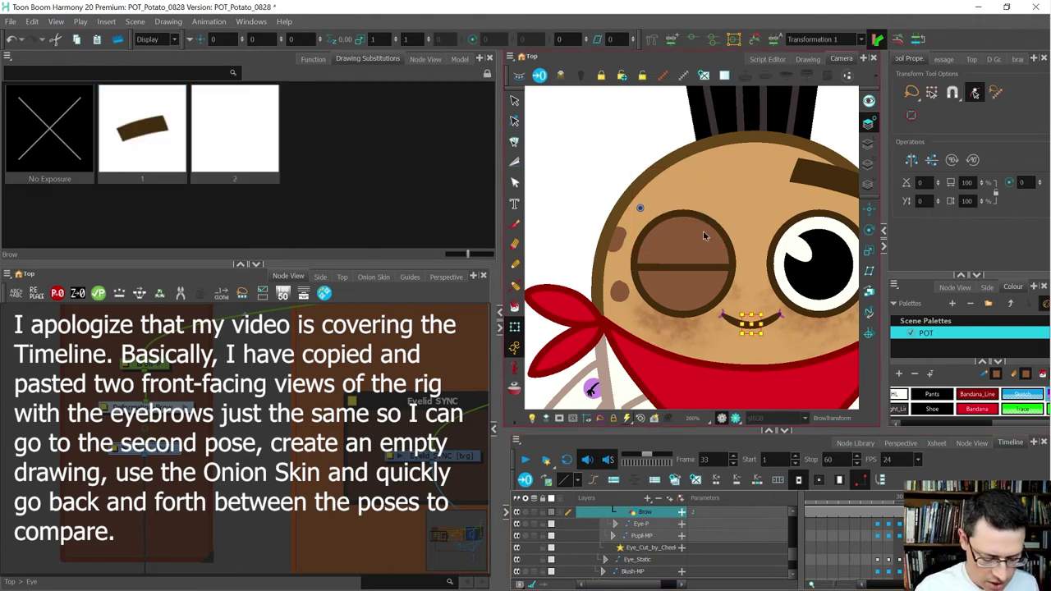
key("alt+o")
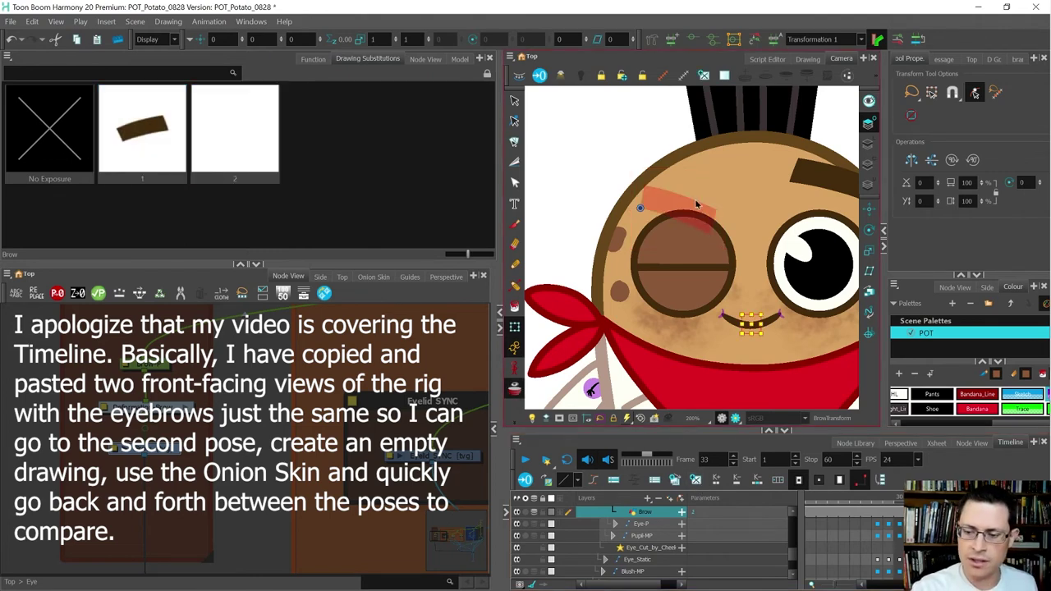
scroll(695, 198, "up", 5)
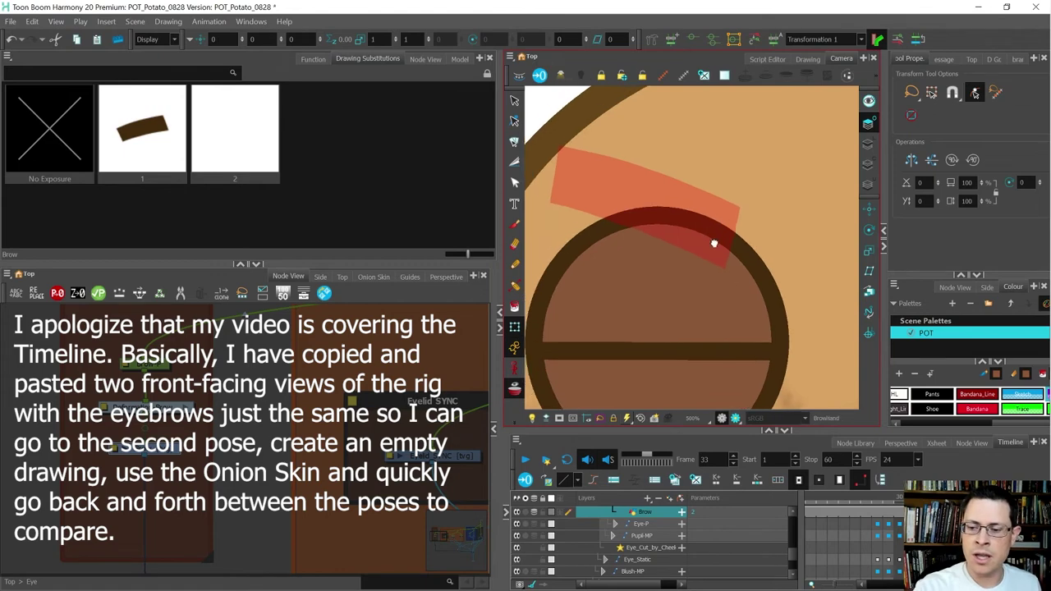
left_click_drag(714, 244, 736, 259)
key("alt+b")
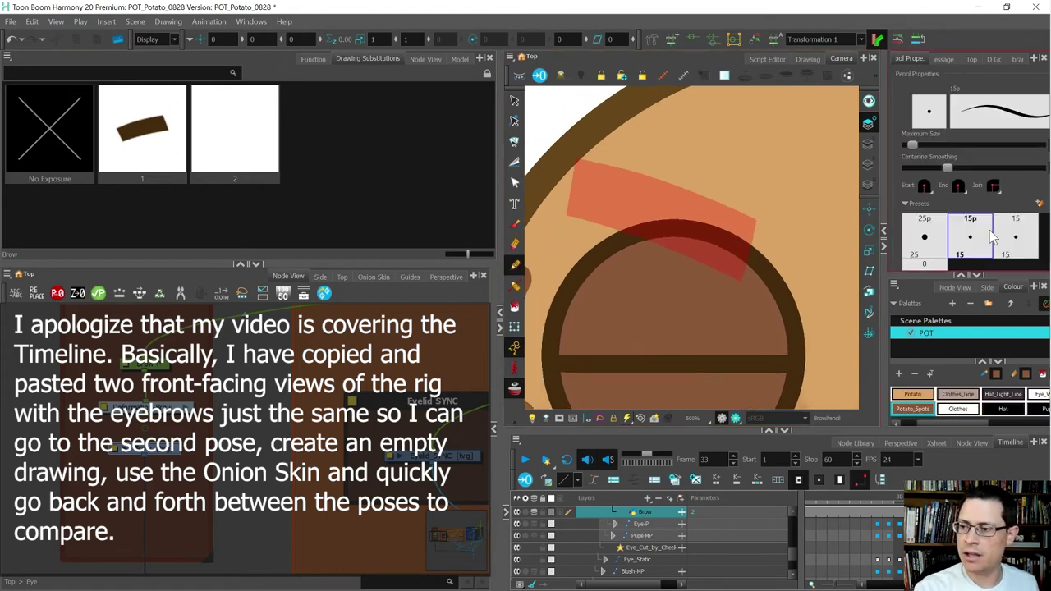
left_click_drag(740, 226, 734, 287)
key("ctrl+z")
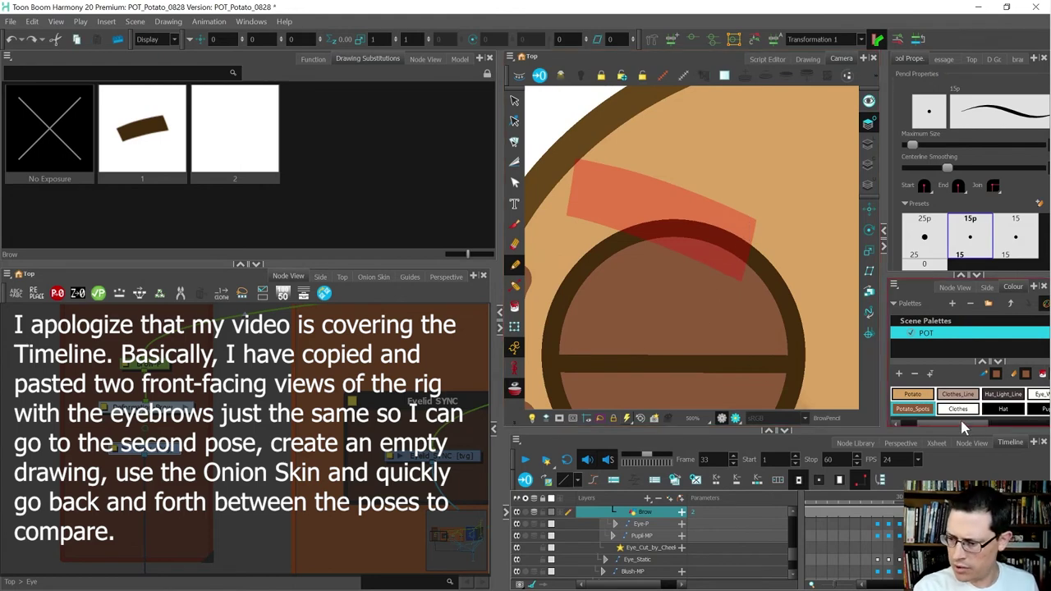
Sample the brow's colour on frame 32, and draw two strokes on frame 33: one along the onion-skinned brow's underside and one arching above it
key("comma")
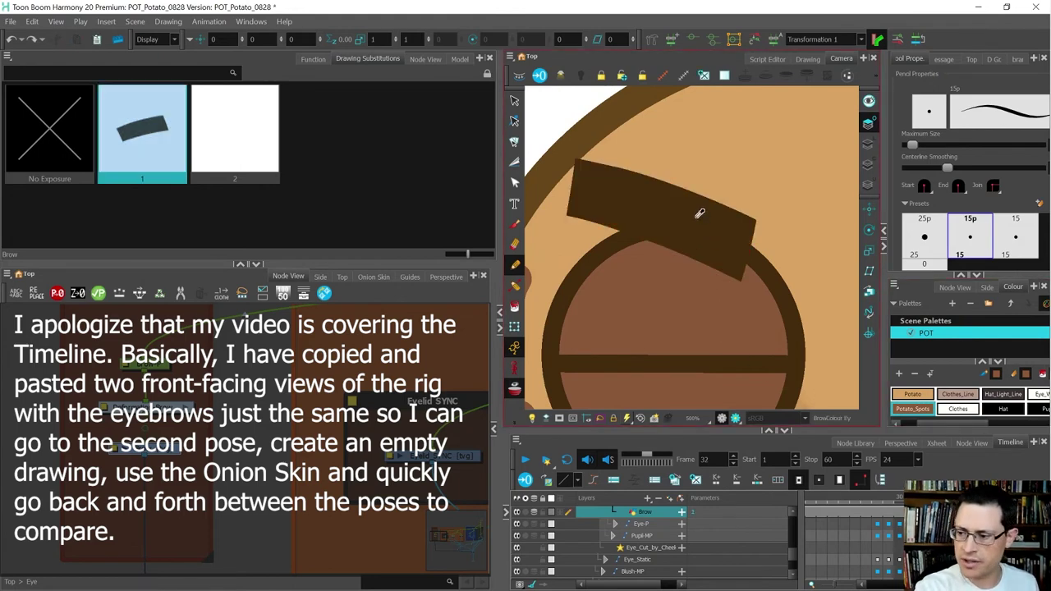
left_click(695, 218, "alt")
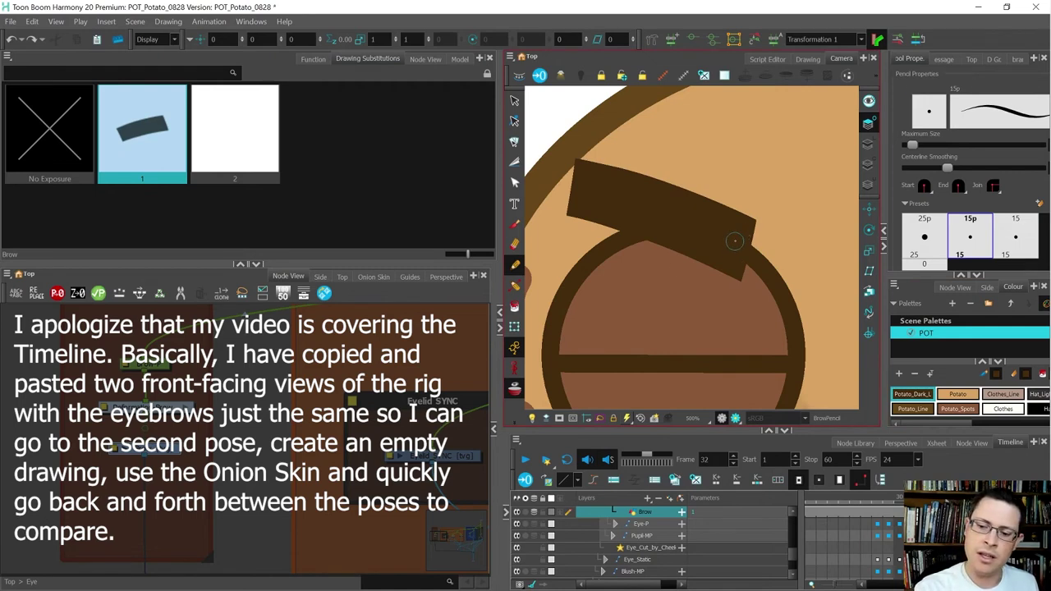
key("alt+v")
key("period")
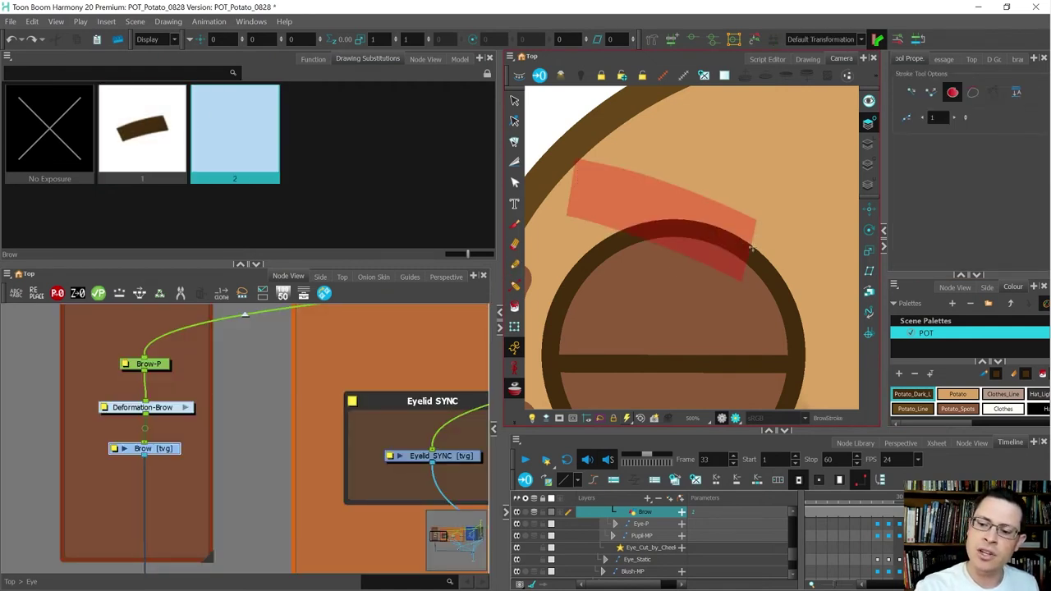
mouse_move(768, 220)
left_mouse_down()
mouse_move(754, 272)
mouse_move(723, 284)
mouse_move(532, 211)
left_mouse_up()
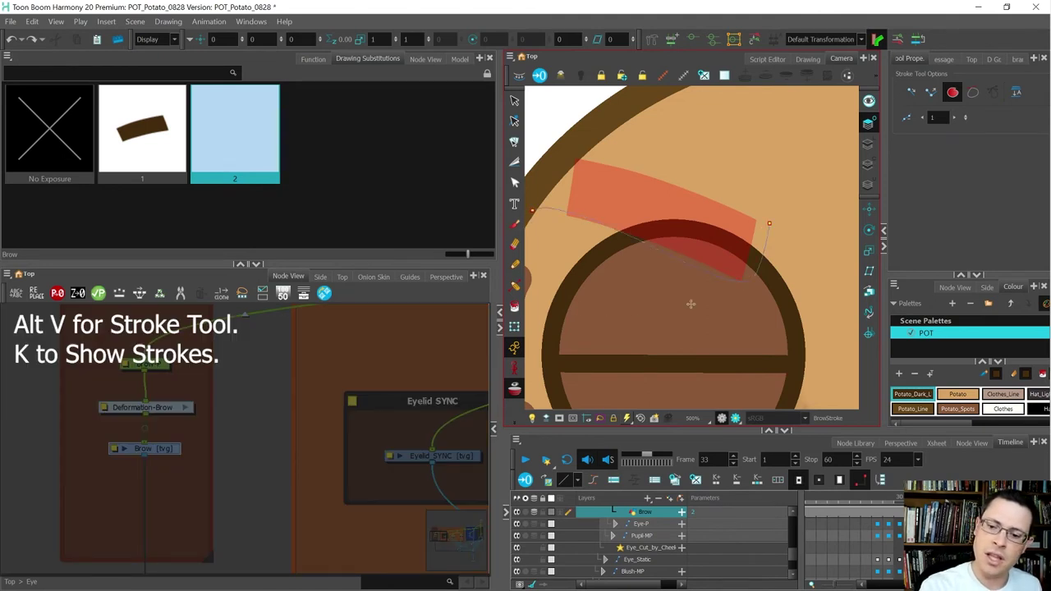
mouse_move(769, 224)
left_mouse_down()
mouse_move(597, 176)
mouse_move(549, 224)
mouse_move(575, 198)
left_mouse_up()
Adjust the curve of the upper brow stroke by moving its inner-end point and curve handle with the Contour Editor
key("alt+q")
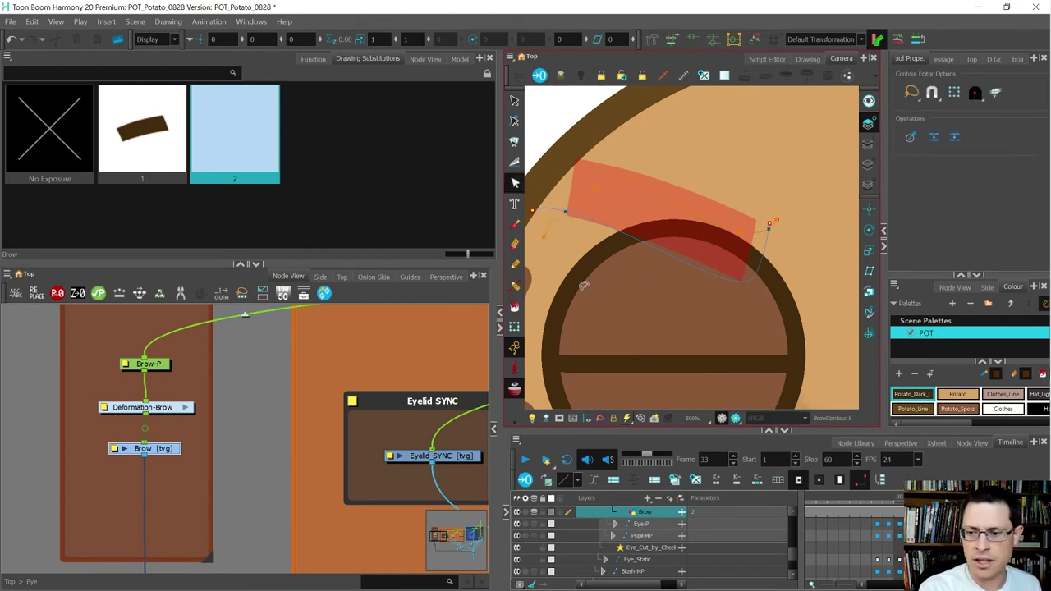
left_click_drag(742, 232, 741, 246)
left_click(744, 252)
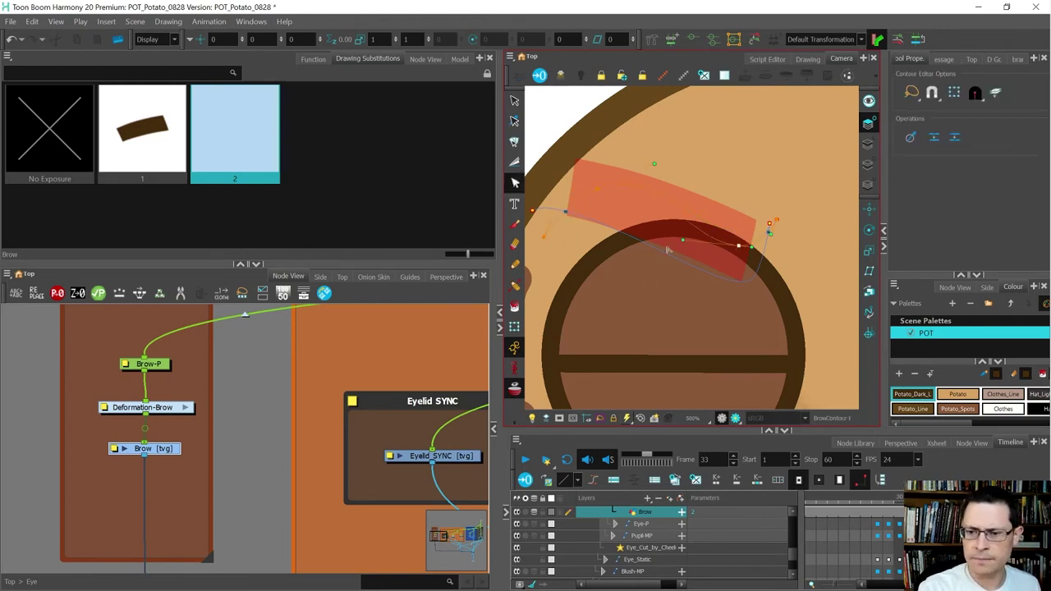
left_click_drag(655, 165, 663, 160)
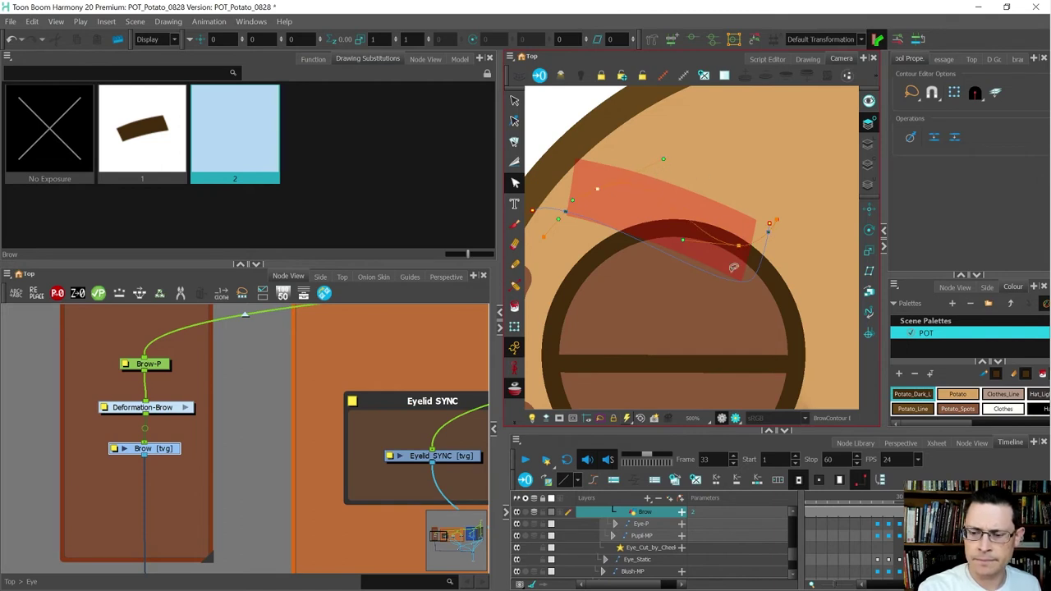
left_click(783, 249)
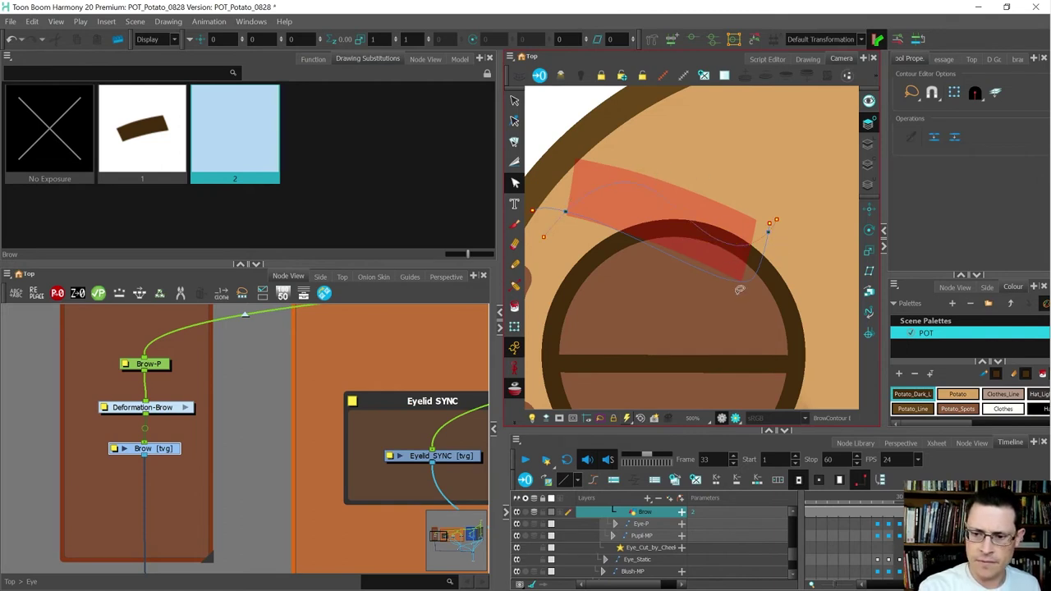
Fill the new brow shape on frame 33 with the sampled dark brown and compare it with the brow on frame 32
key("alt+i")
left_click(721, 263)
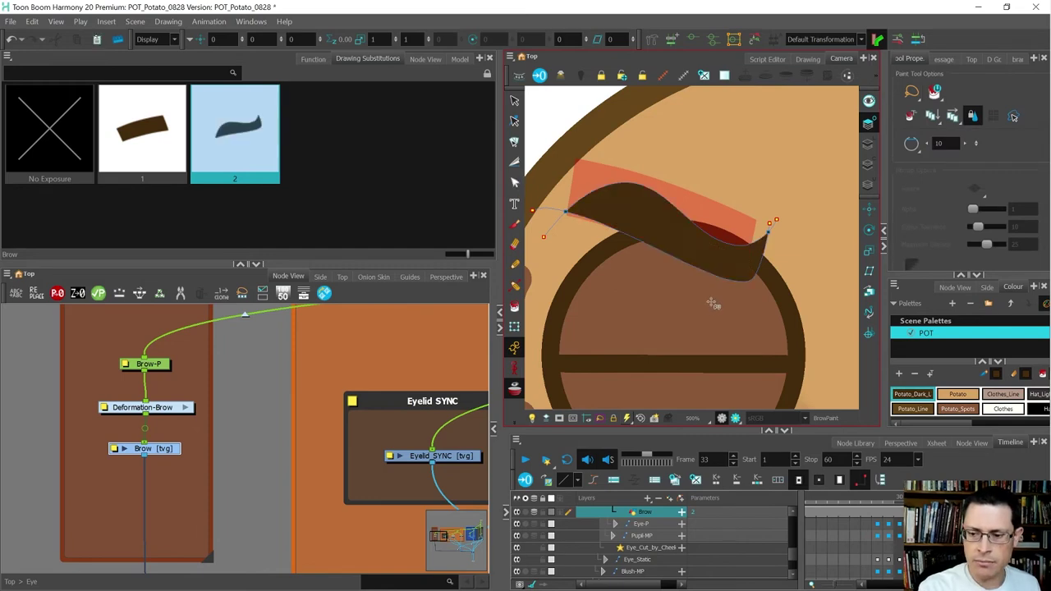
key("bracketleft")
key("bracketright")
key("bracketleft")
key("bracketright")
scroll(708, 234, "down", 3)
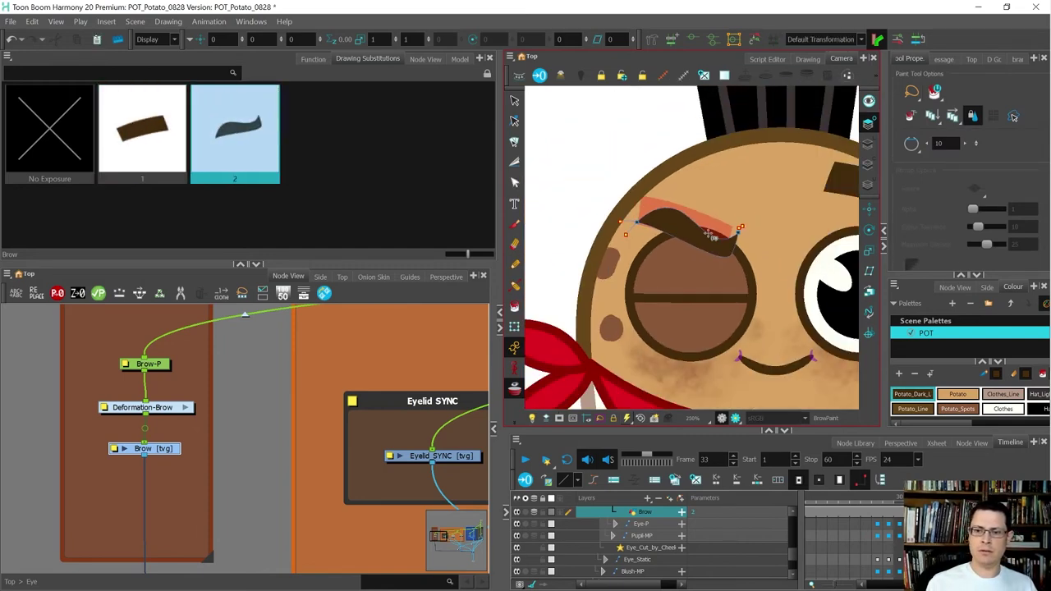
key("minus")
key("equal")
scroll(714, 238, "up", 4)
scroll(722, 238, "down", 3)
scroll(739, 238, "up", 1)
scroll(739, 238, "up", 2)
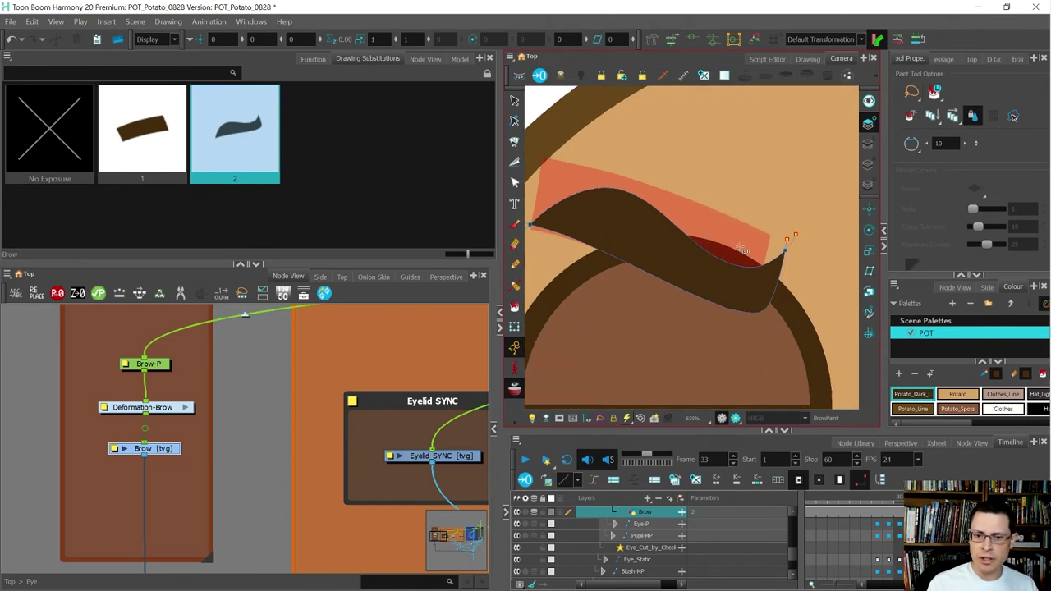
scroll(763, 234, "down", 1)
Select the whole new brow drawing and narrow it slightly from its inner side
key("alt+s")
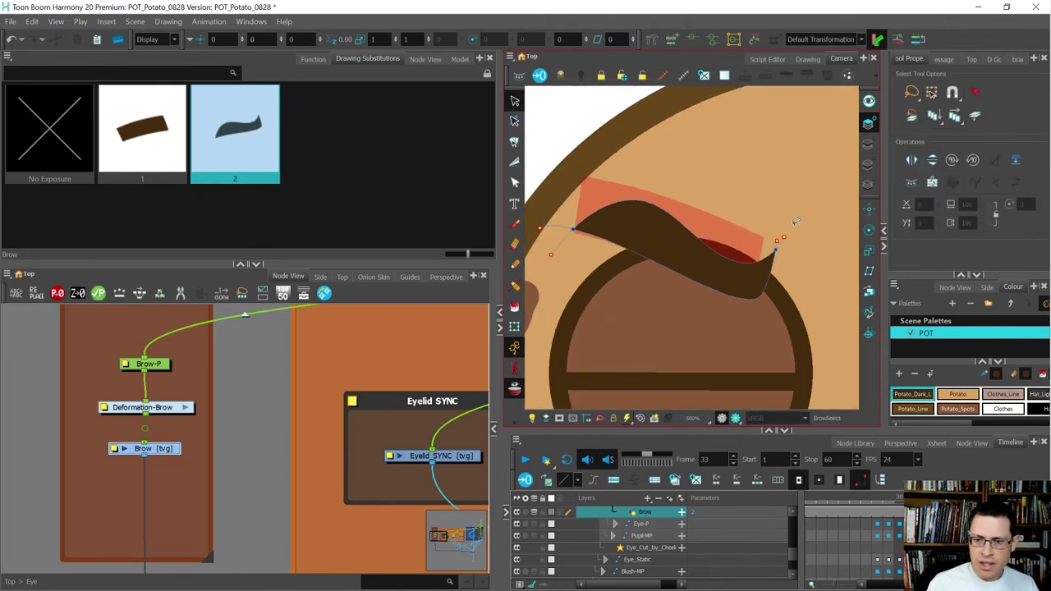
mouse_move(796, 222)
left_mouse_down()
mouse_move(607, 200)
mouse_move(499, 223)
mouse_move(564, 284)
mouse_move(759, 315)
left_mouse_up()
scroll(566, 229, "up", 1)
scroll(569, 228, "up", 3)
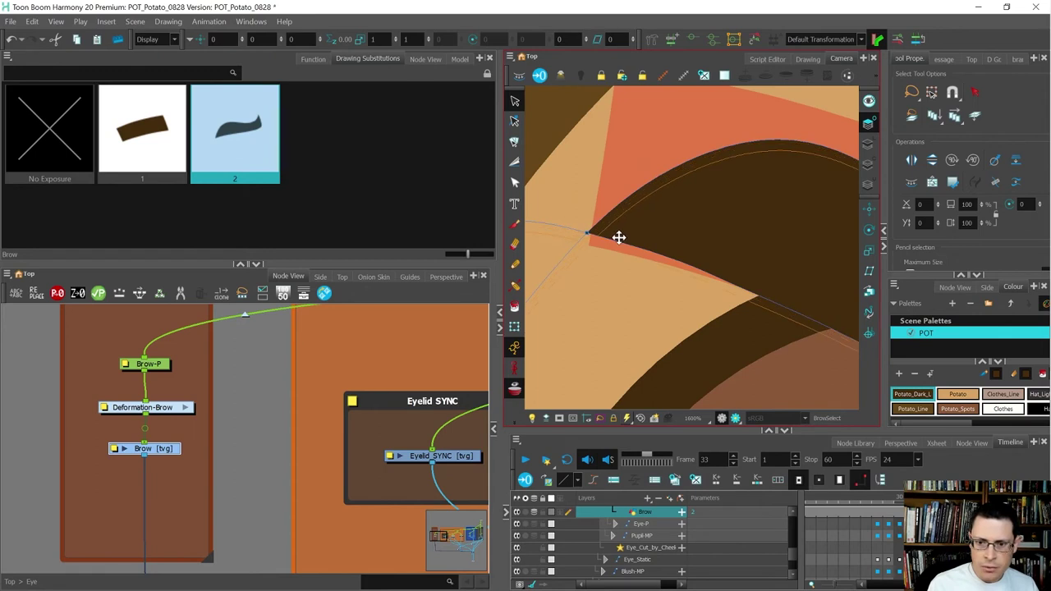
scroll(618, 238, "down", 3)
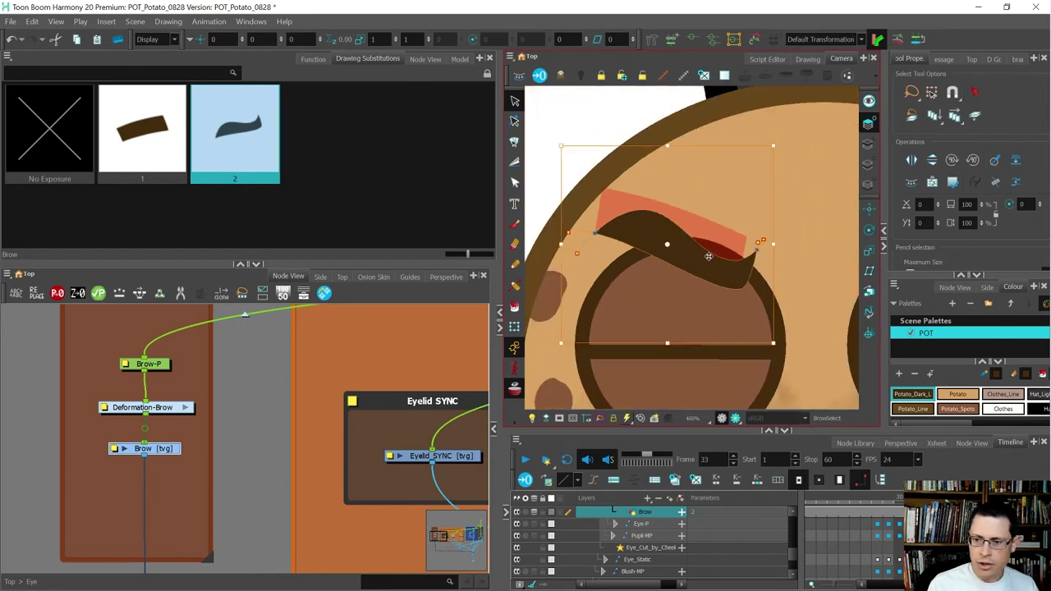
mouse_move(778, 240)
left_mouse_down()
mouse_move(765, 235)
mouse_move(766, 246)
mouse_move(770, 234)
left_mouse_up()
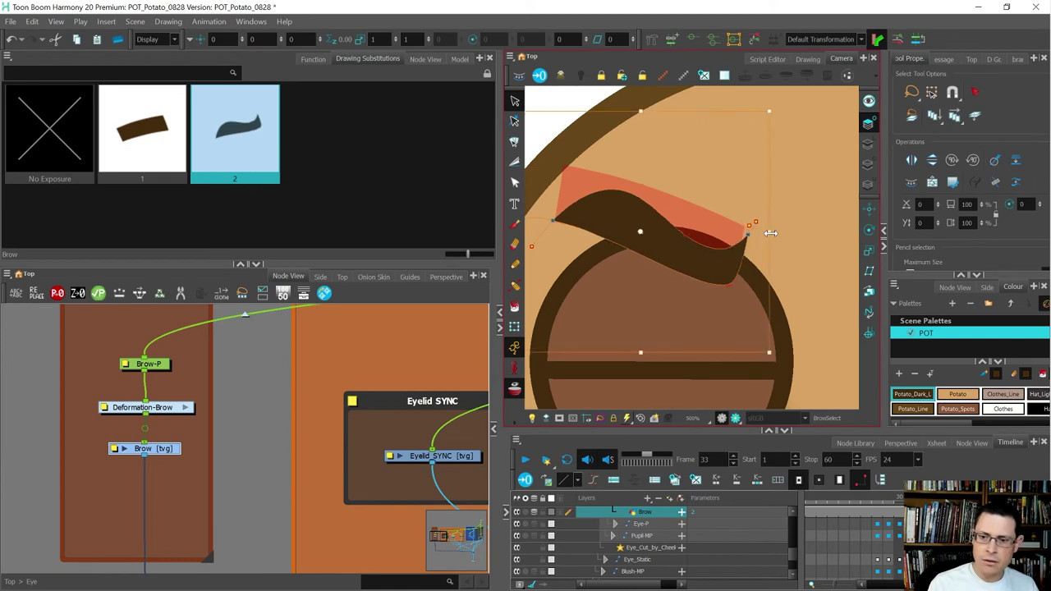
scroll(759, 246, "down", 3)
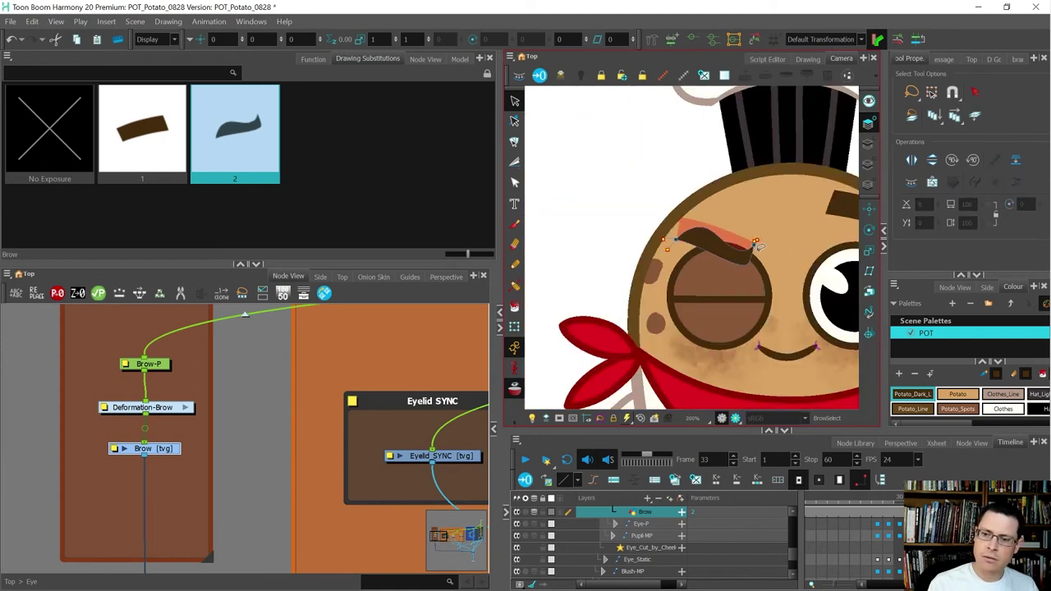
scroll(760, 247, "up", 2)
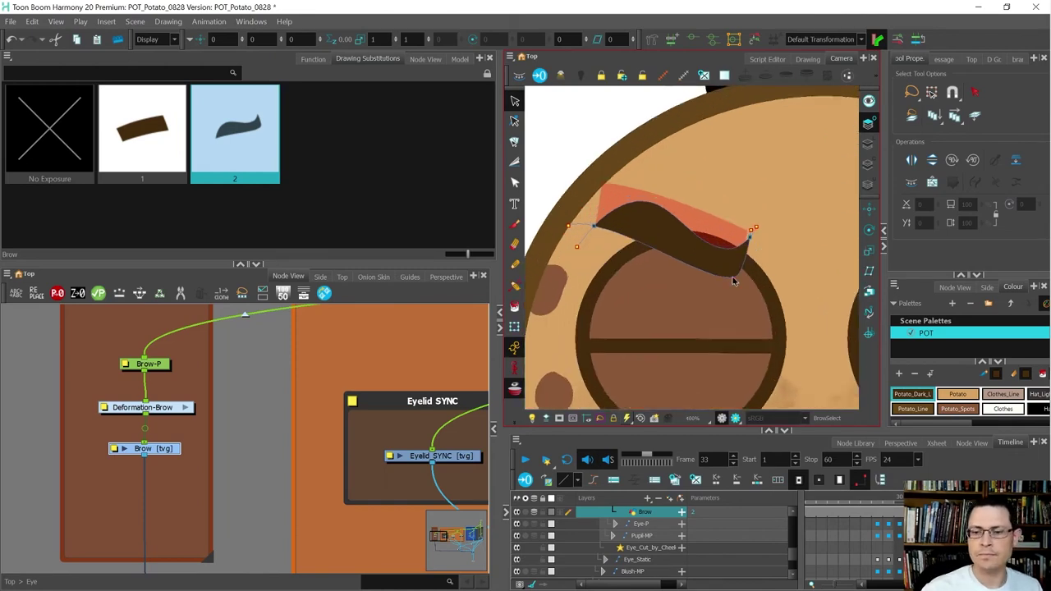
Simplify the brow's underside with the Contour Editor and raise the point near its outer end
key("alt+q")
left_click_drag(727, 249, 728, 245)
left_click(739, 278)
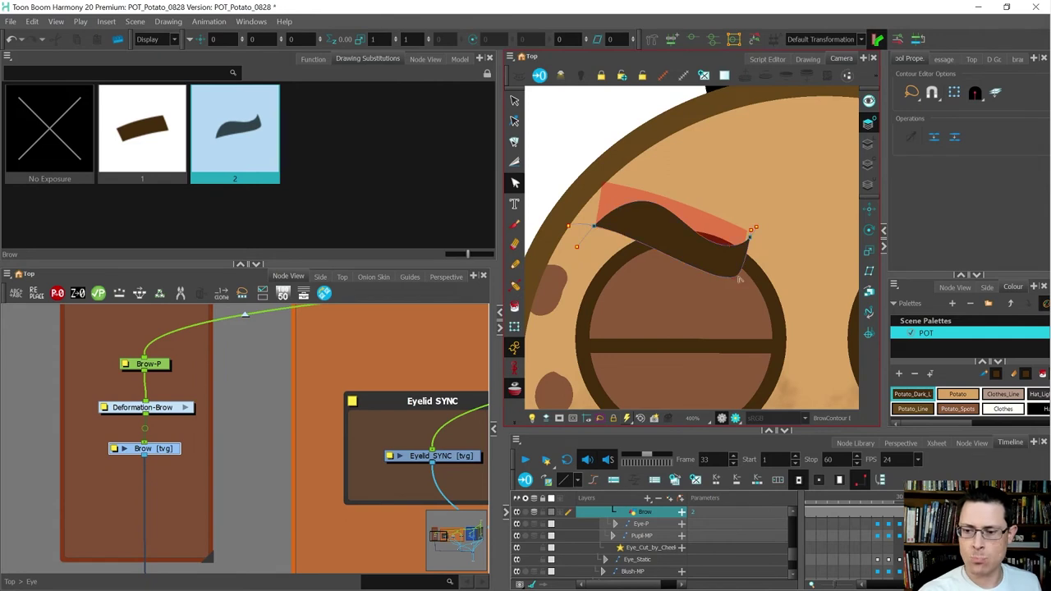
left_click(645, 244)
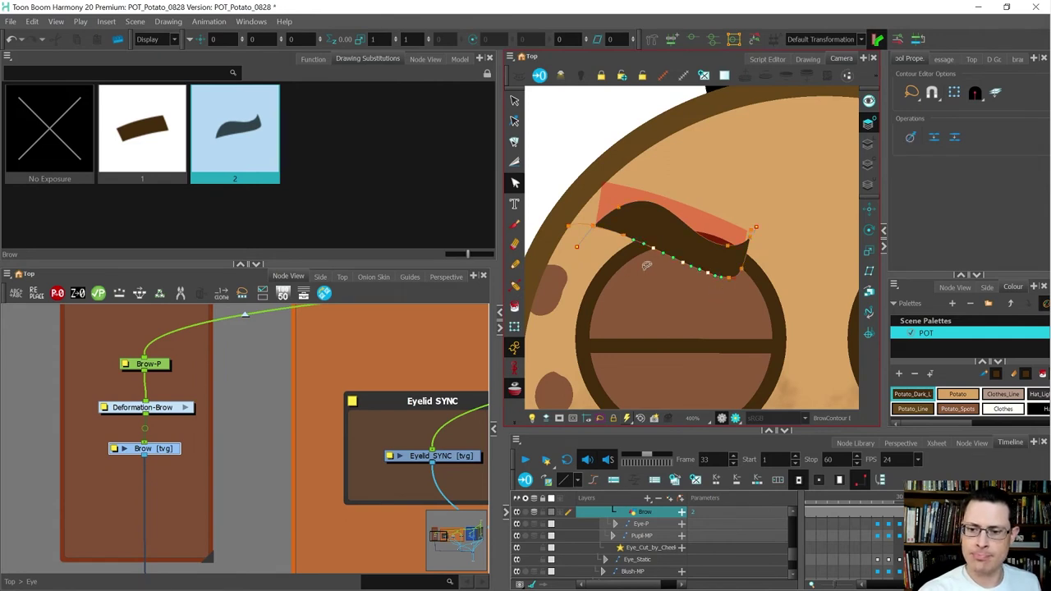
left_click_drag(630, 243, 642, 237)
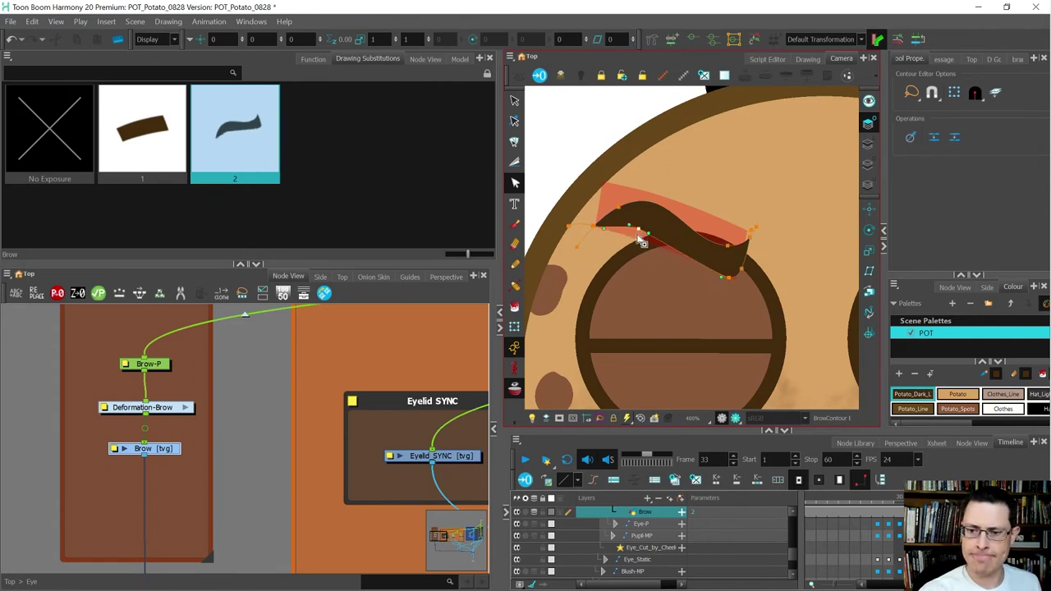
Thicken the brow's inner half by reshaping its lower corner, and smooth the curve of the underside at the outer tip
left_click_drag(721, 278, 667, 268)
left_click_drag(729, 277, 744, 268)
key("bracketleft")
key("bracketright")
key("bracketleft")
key("bracketright")
left_click(637, 238)
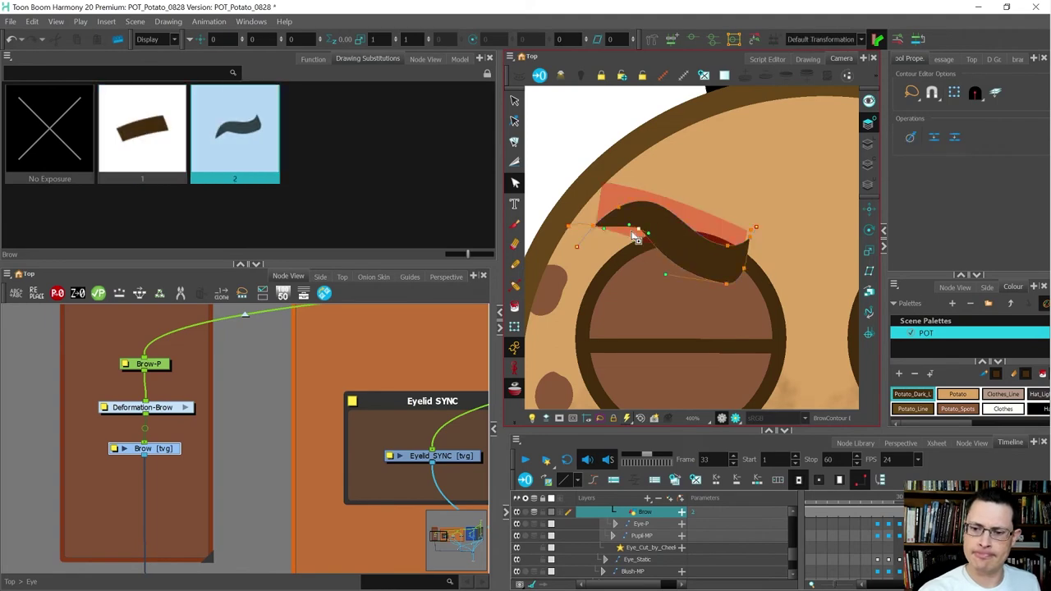
left_click_drag(606, 229, 608, 225)
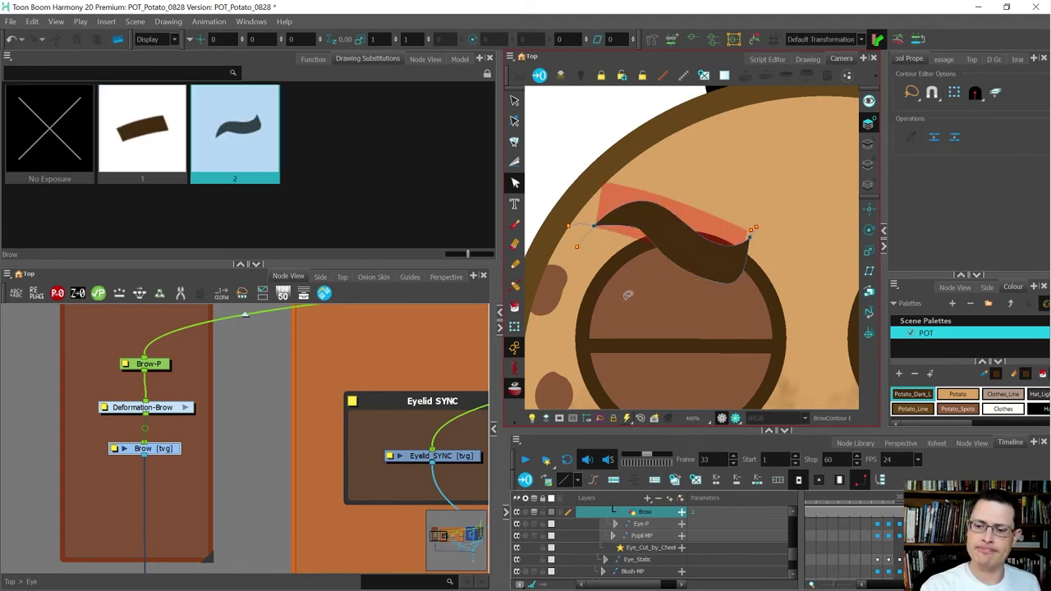
Reshape the brow's upper edge near the outer tip and compare the curve with the brow on frame 32
scroll(629, 297, "down", 4)
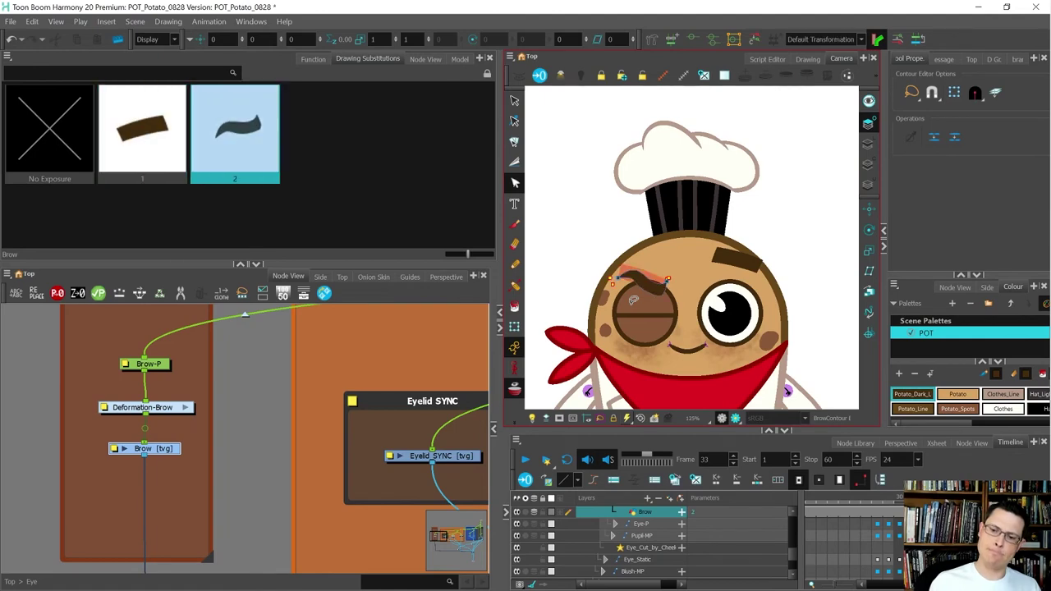
scroll(635, 297, "up", 3)
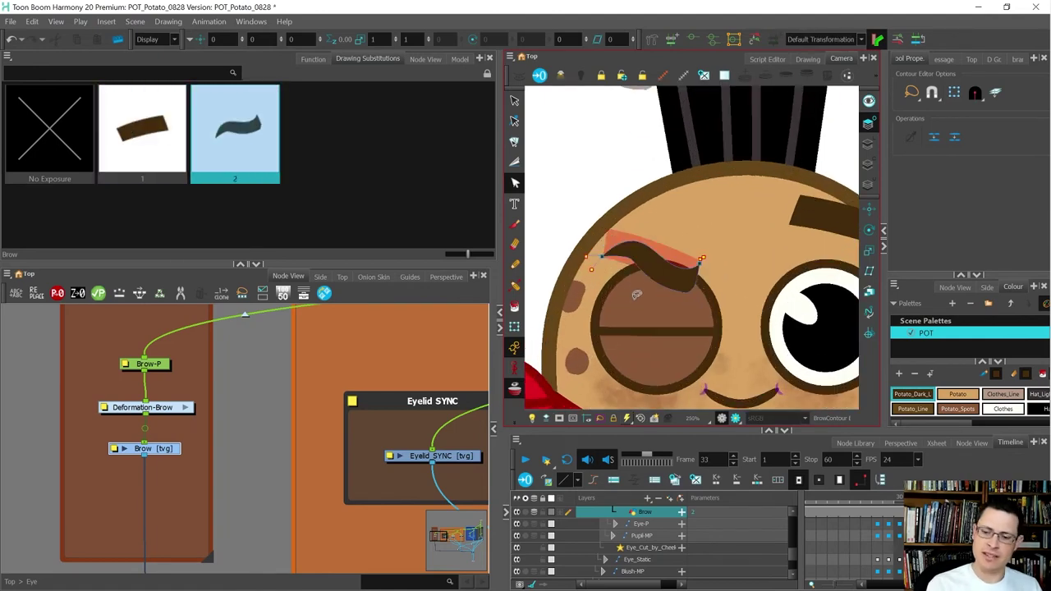
scroll(636, 295, "up", 2)
left_click(617, 220)
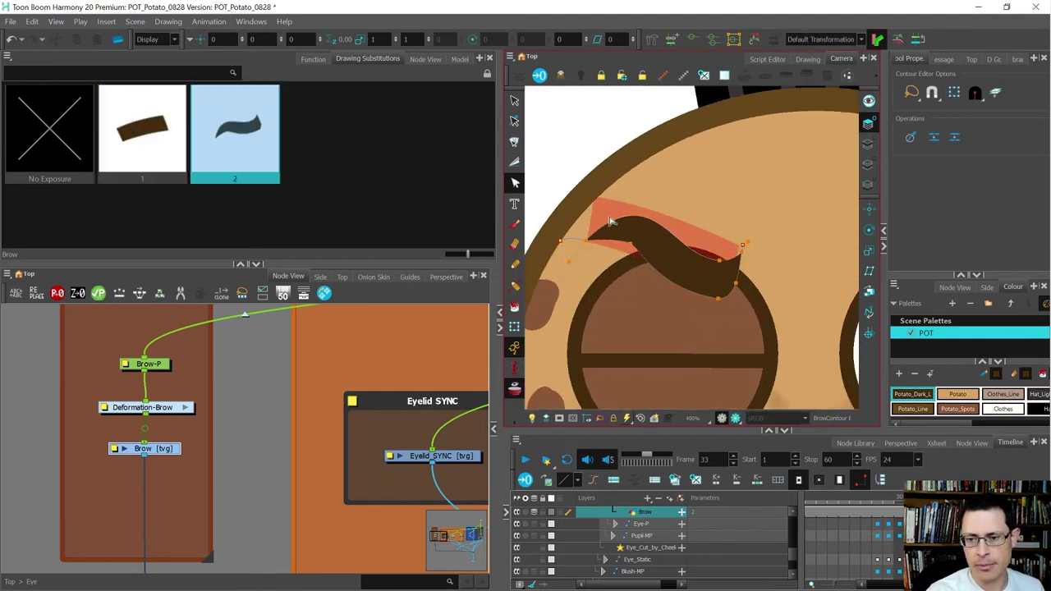
left_click_drag(639, 214, 618, 223)
left_click_drag(663, 188, 651, 199)
left_click(724, 194)
key("bracketleft")
key("bracketright")
key("bracketleft")
key("bracketright")
Adjust the underside curve of the brow's outer half, comparing each change with the brow on frame 32
mouse_move(630, 287)
left_mouse_down()
mouse_move(609, 257)
mouse_move(620, 263)
left_mouse_up()
left_click(757, 216)
key("bracketleft")
key("bracketright")
key("bracketleft")
key("bracketright")
mouse_move(627, 279)
left_mouse_down()
mouse_move(634, 269)
mouse_move(600, 240)
left_mouse_up()
left_click(631, 257)
key("bracketleft")
key("bracketright")
key("bracketleft")
key("bracketright")
Move the lower corner at the brow's inner end and check it against frame 32
mouse_move(743, 291)
left_mouse_down()
mouse_move(720, 300)
mouse_move(737, 287)
left_mouse_up()
left_click(748, 286)
left_click(758, 266)
key("bracketleft")
key("bracketright")
key("bracketleft")
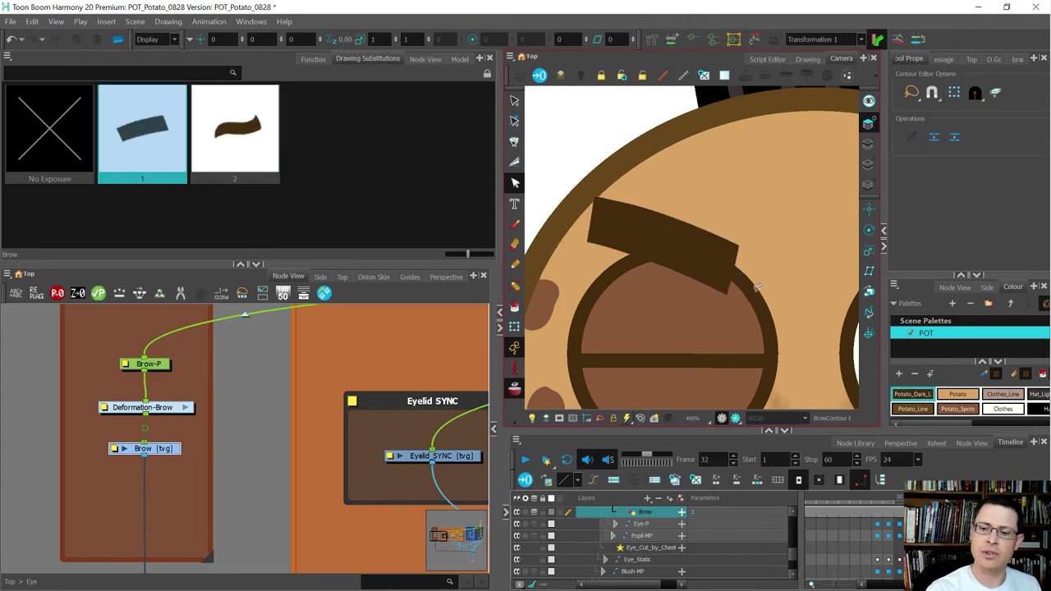
key("bracketright")
key("bracketleft")
key("bracketright")
Refine the contour of the brow's inner end and review the swap between frames 32 and 33 on the whole face
left_click(740, 250)
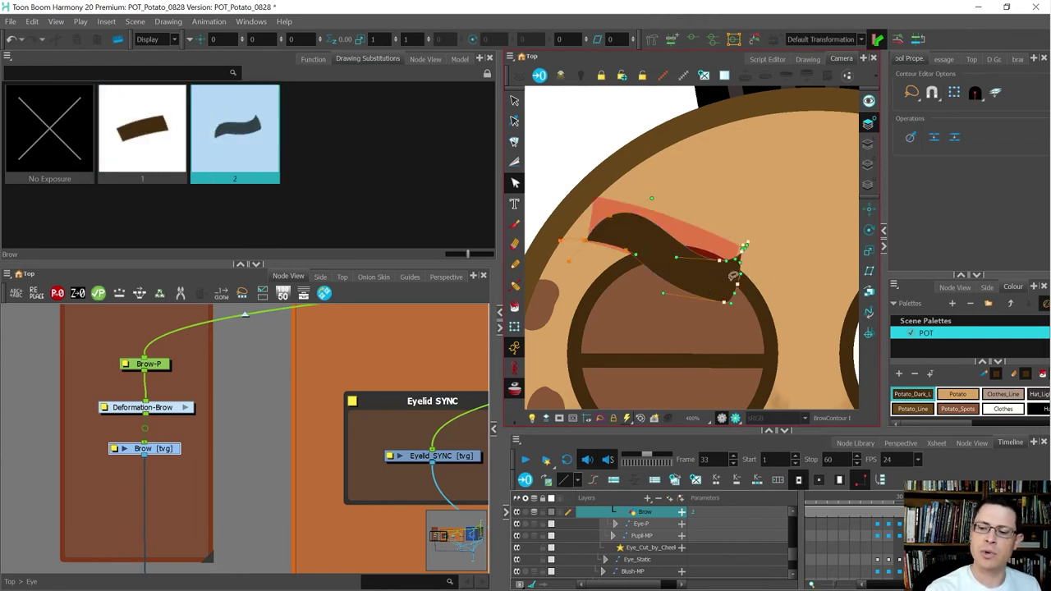
mouse_move(727, 310)
left_mouse_down()
mouse_move(721, 302)
mouse_move(719, 318)
left_mouse_up()
key("bracketleft")
key("bracketright")
key("bracketleft")
key("bracketright")
key("bracketleft")
key("bracketright")
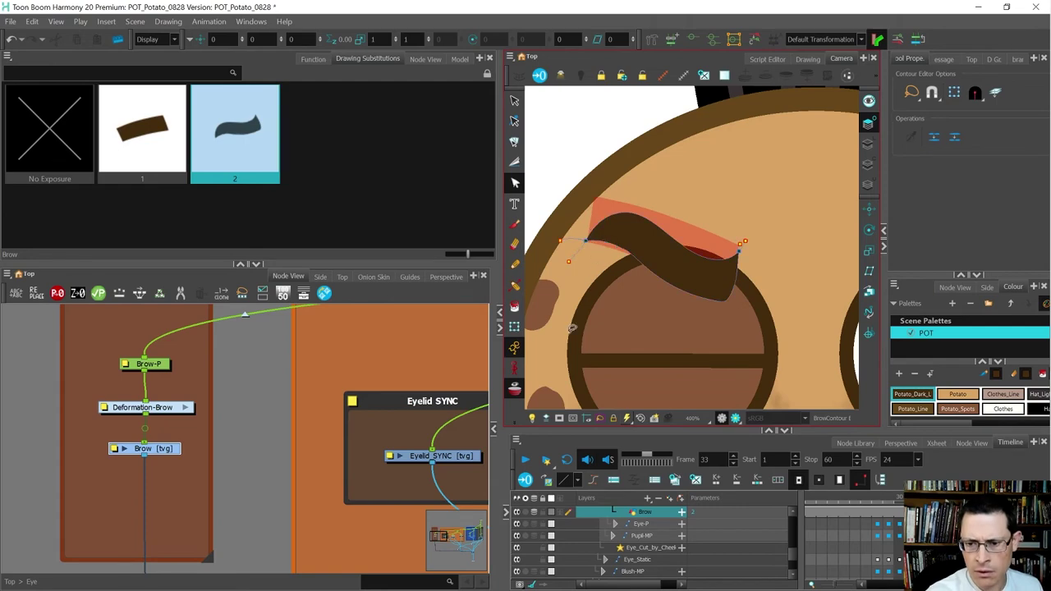
key("bracketleft")
key("bracketright")
scroll(606, 238, "down", 3)
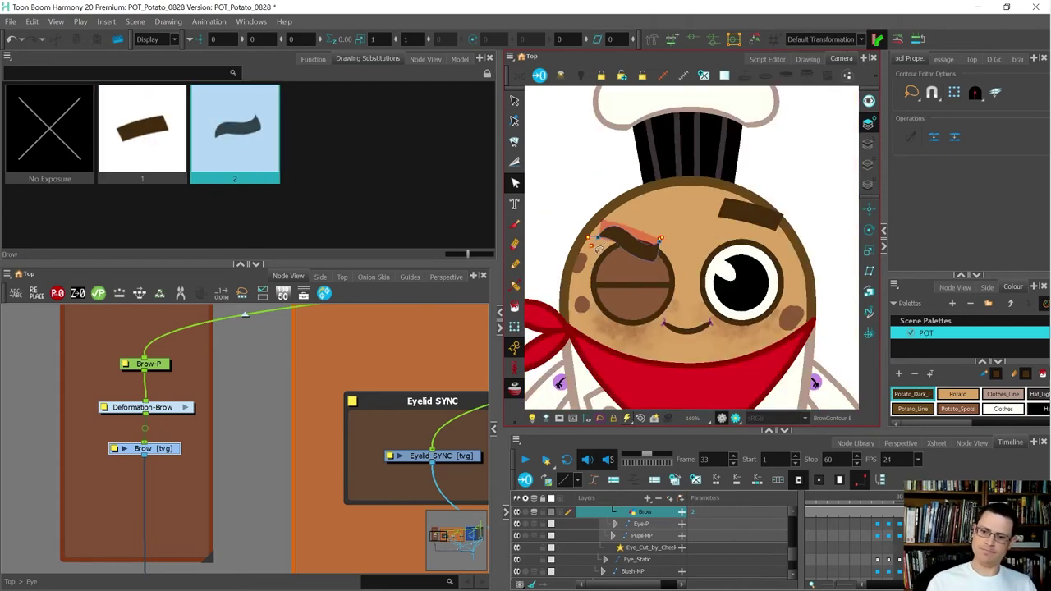
key("bracketleft")
key("bracketright")
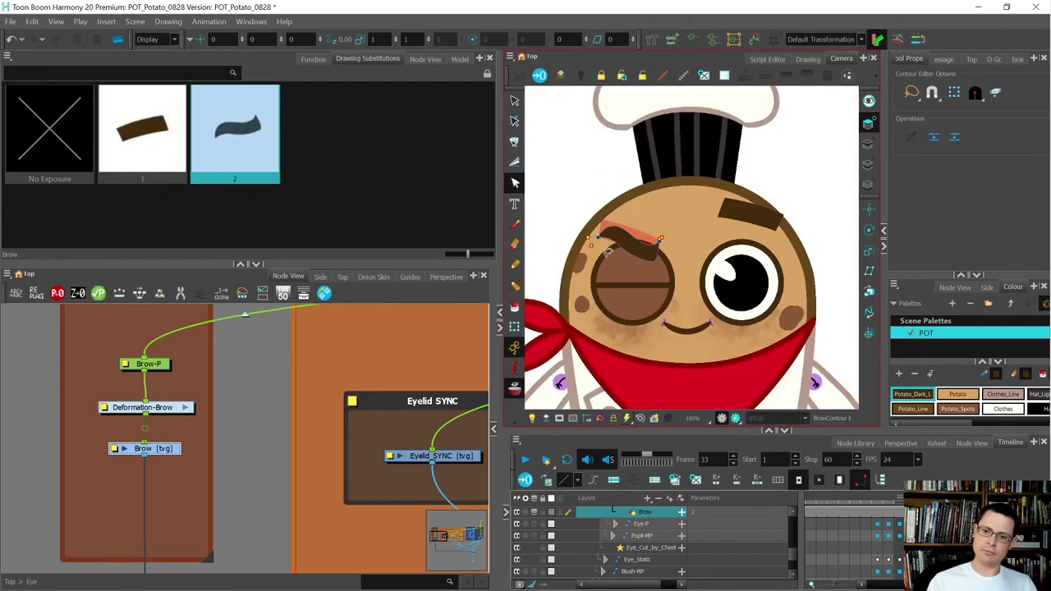
scroll(624, 252, "up", 2)
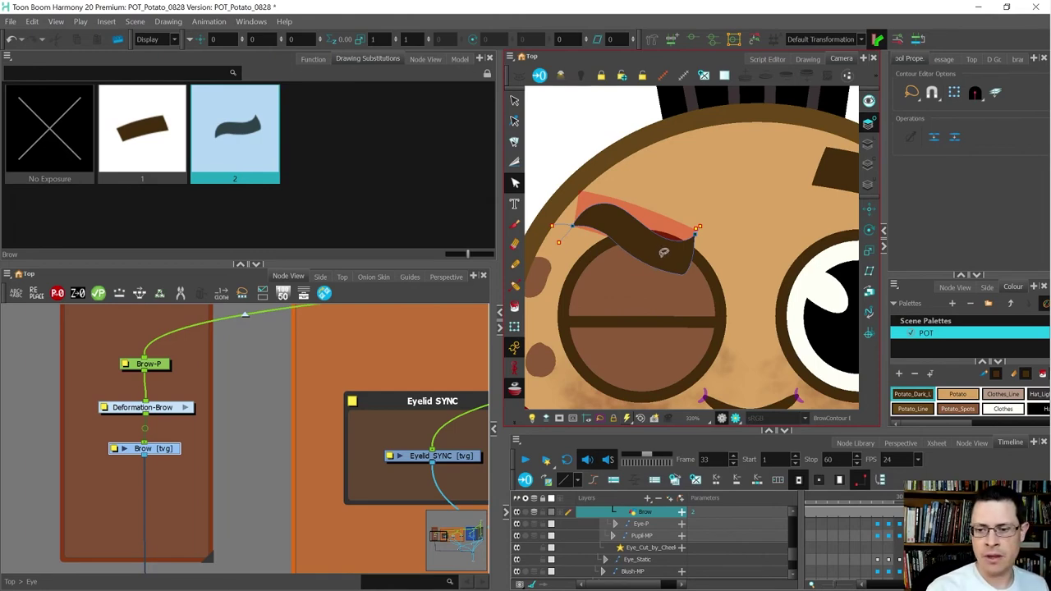
Draw a high arching stroke above the brow joining its two ends, and raise the top of the arch
key("alt+v")
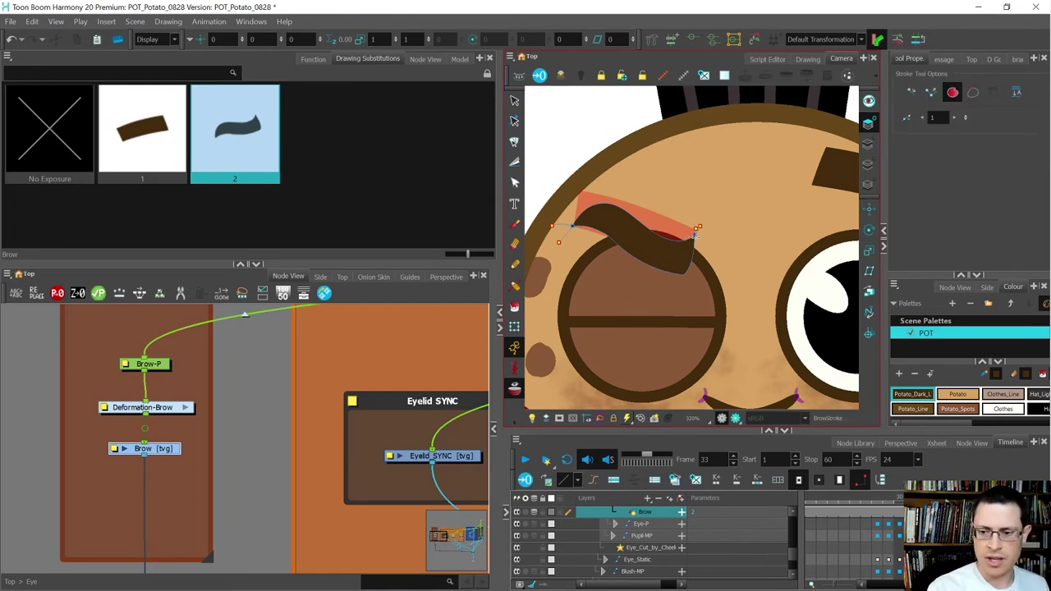
scroll(692, 238, "up", 1)
mouse_move(687, 245)
left_mouse_down()
mouse_move(756, 251)
mouse_move(743, 253)
left_mouse_up()
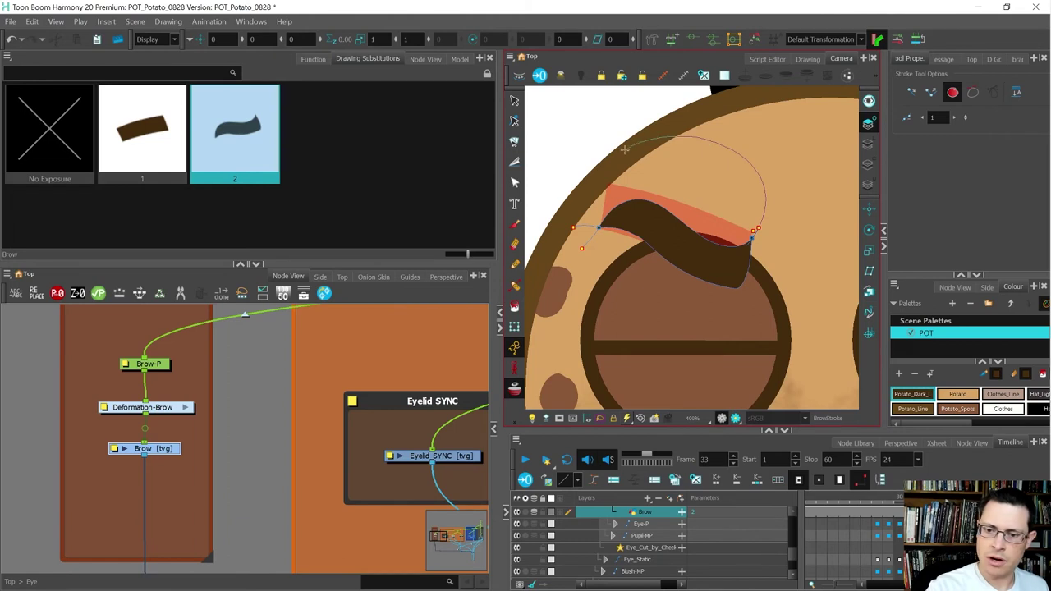
left_click_drag(598, 223, 601, 226)
key("alt+q")
left_click_drag(680, 136, 687, 118)
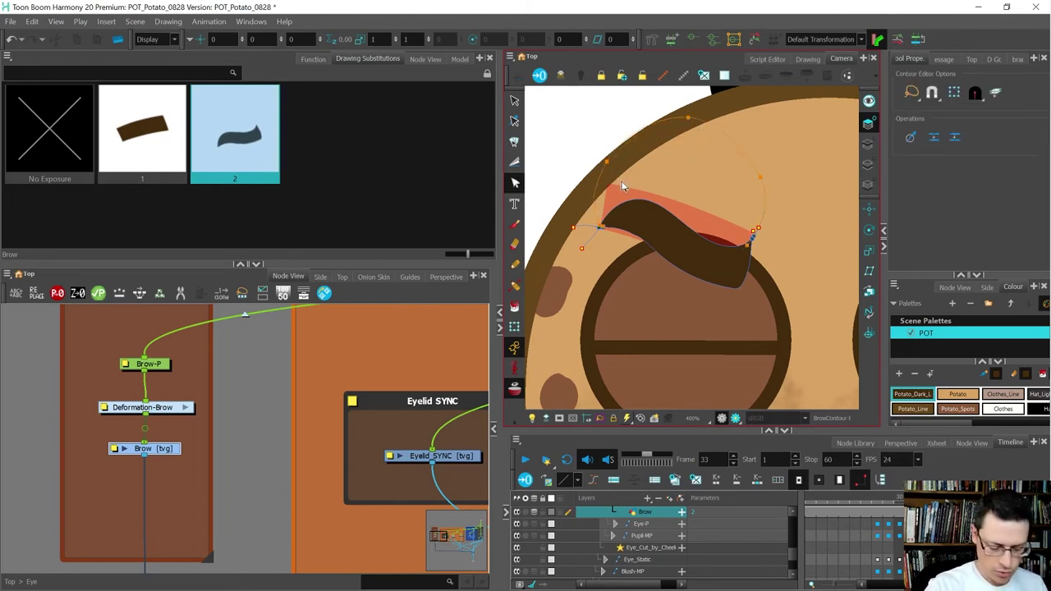
Fill the area between the arching stroke and the brow with the green Trace colour
key("alt+i")
left_click_drag(936, 423, 1032, 423)
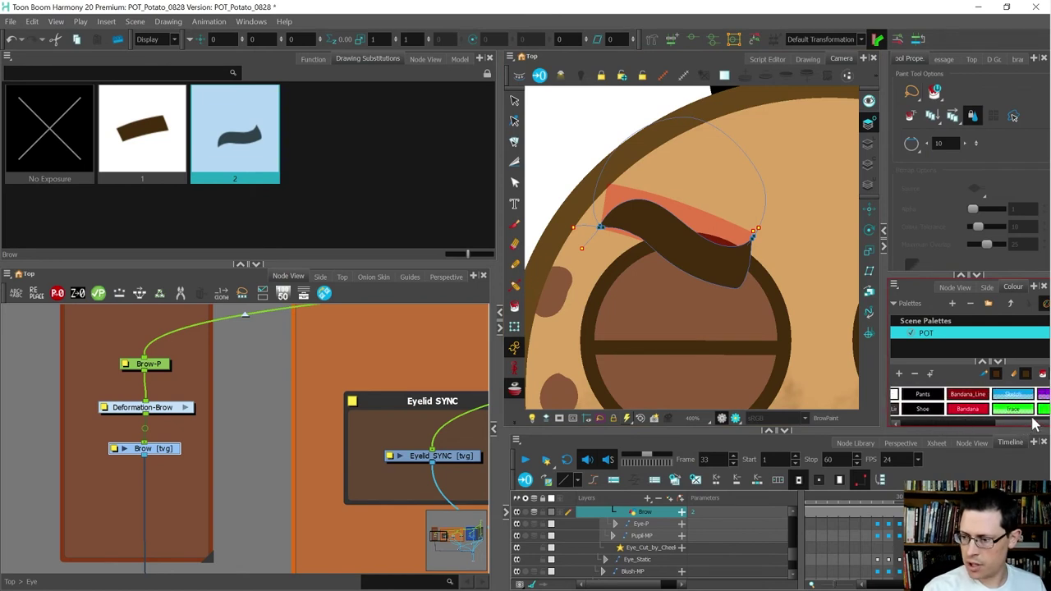
left_click(1014, 408)
left_click(691, 191)
Move the green fill from the brow's line art to the Underlay art layer by cutting and pasting it
key("alt+s")
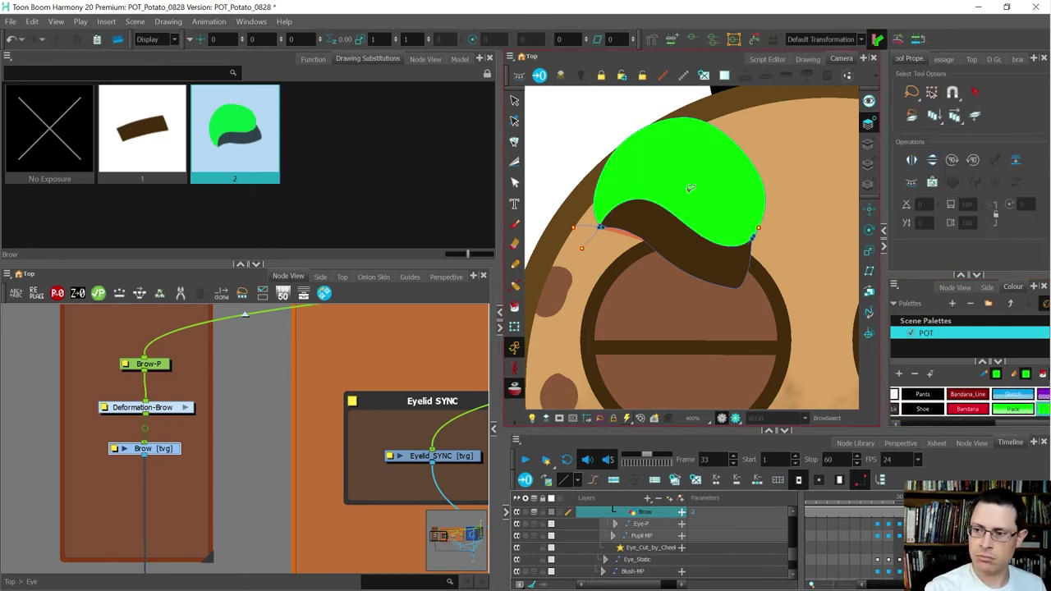
left_click(691, 189)
key("ctrl+x")
left_click(869, 186)
key("ctrl+v")
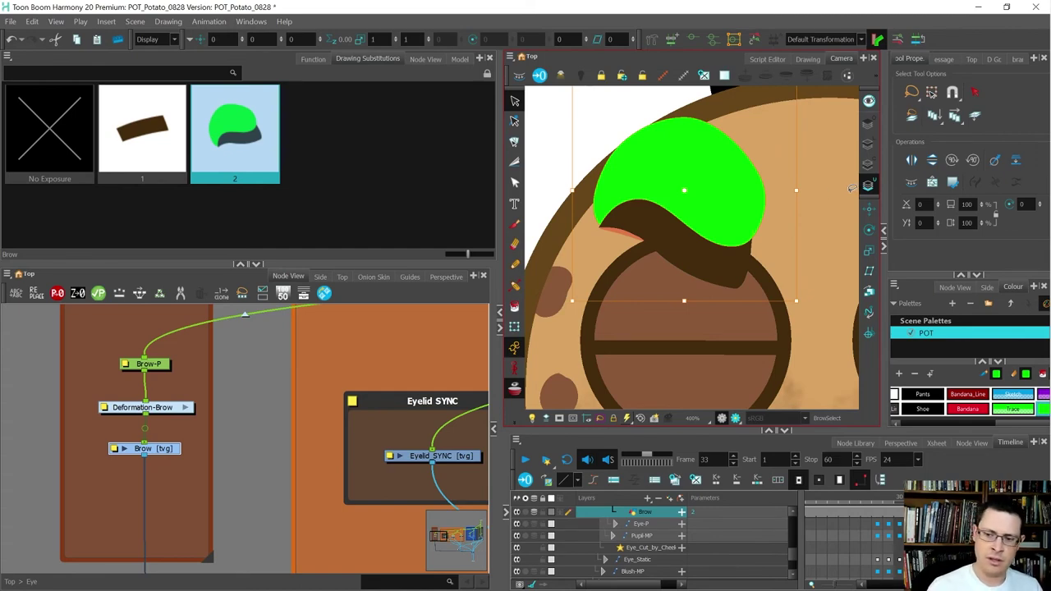
Locate the Brow drawing in the Eye group's network, and open the Abbreviated_Isolate_Layers group in a second node view
scroll(696, 202, "down", 1)
scroll(115, 456, "down", 2)
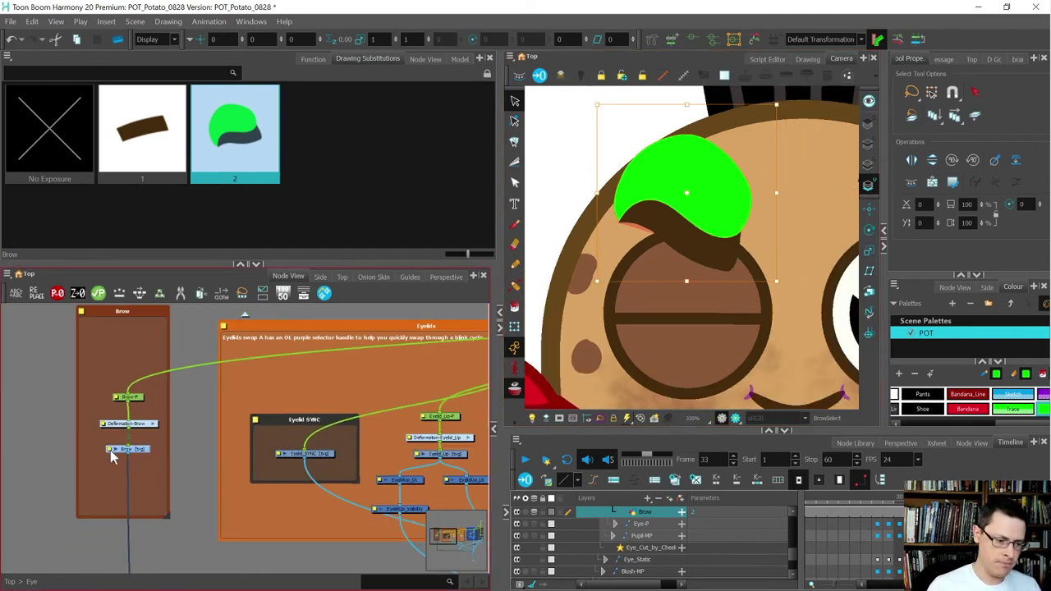
scroll(115, 461, "up", 2)
left_click(115, 461)
left_click(167, 435)
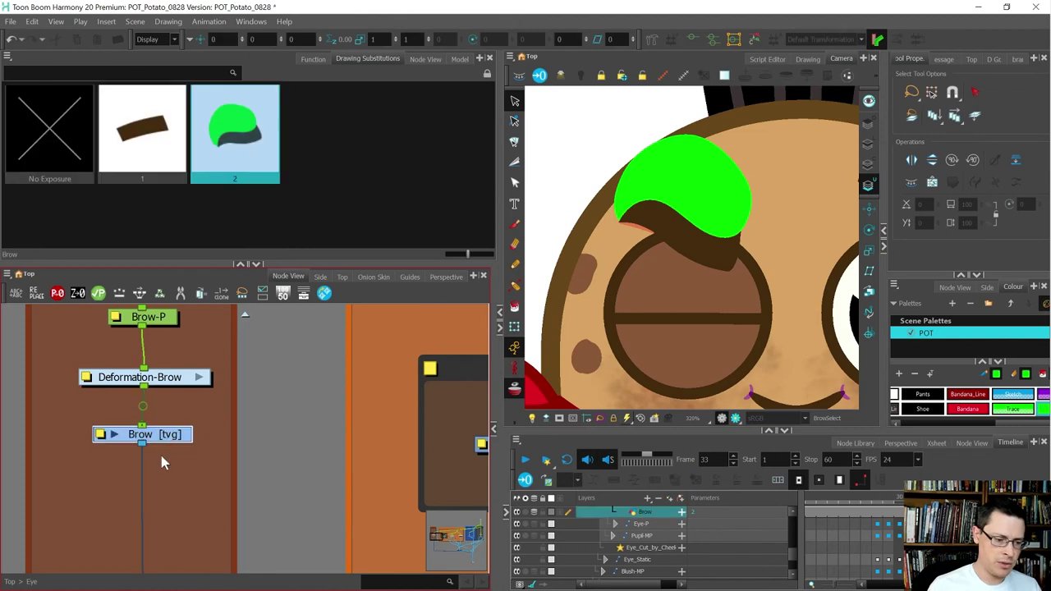
left_click(424, 59)
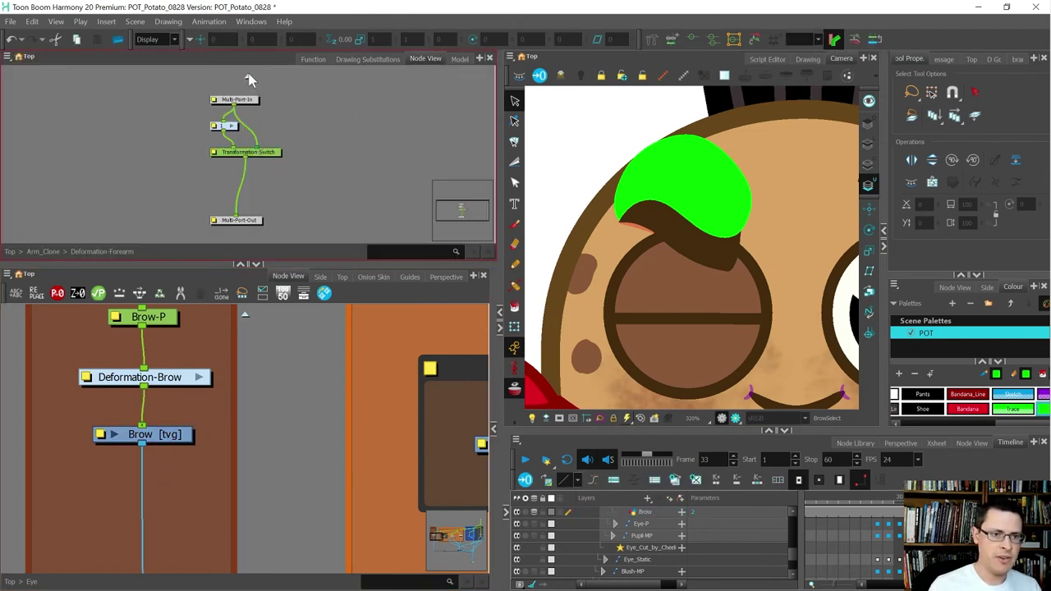
left_click(249, 78)
left_click(248, 79)
scroll(177, 123, "down", 4)
scroll(174, 133, "down", 1)
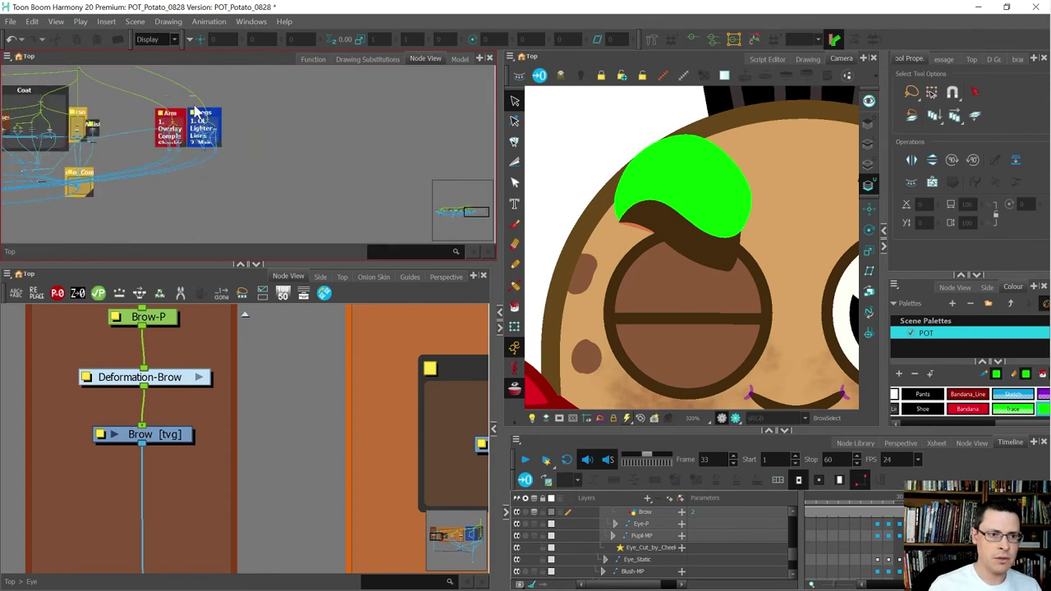
scroll(201, 92, "up", 10)
scroll(236, 131, "up", 2)
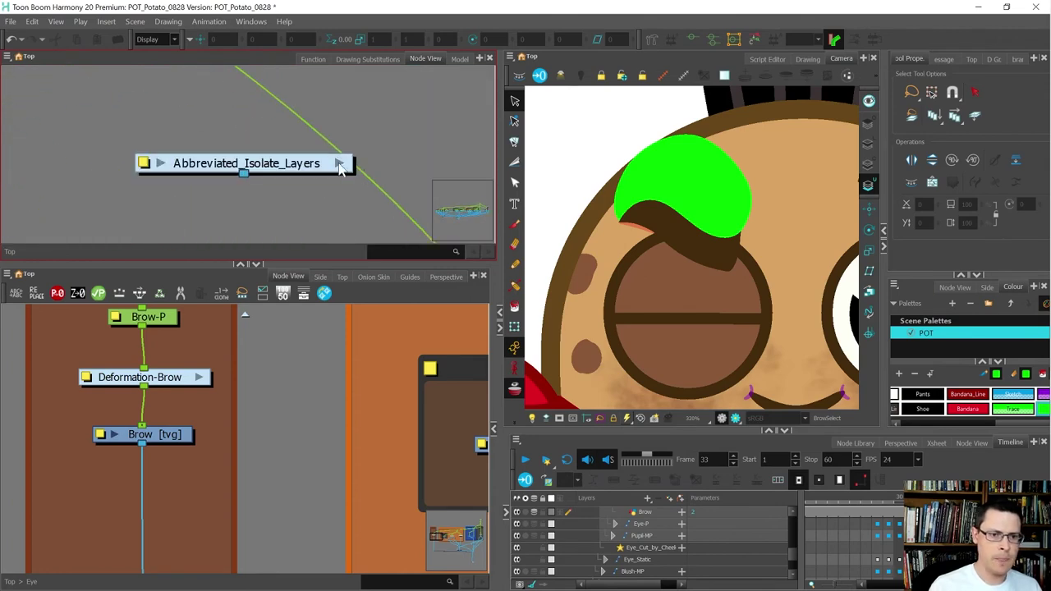
left_click(338, 163)
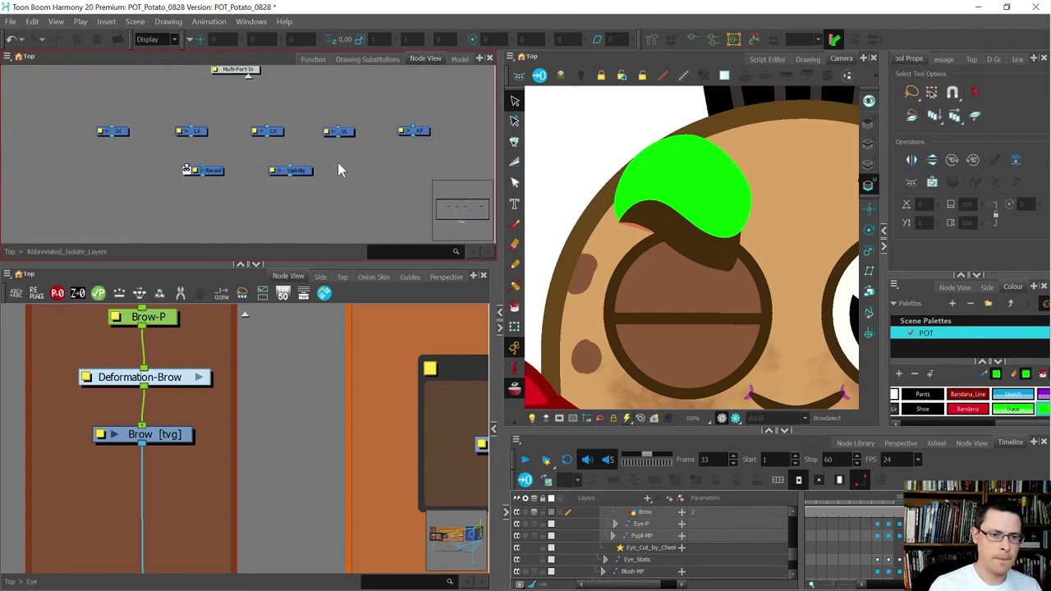
Copy the LA and UL nodes into the Eye group's network, with the line art node on the Brow drawing's output cable
left_click(188, 132)
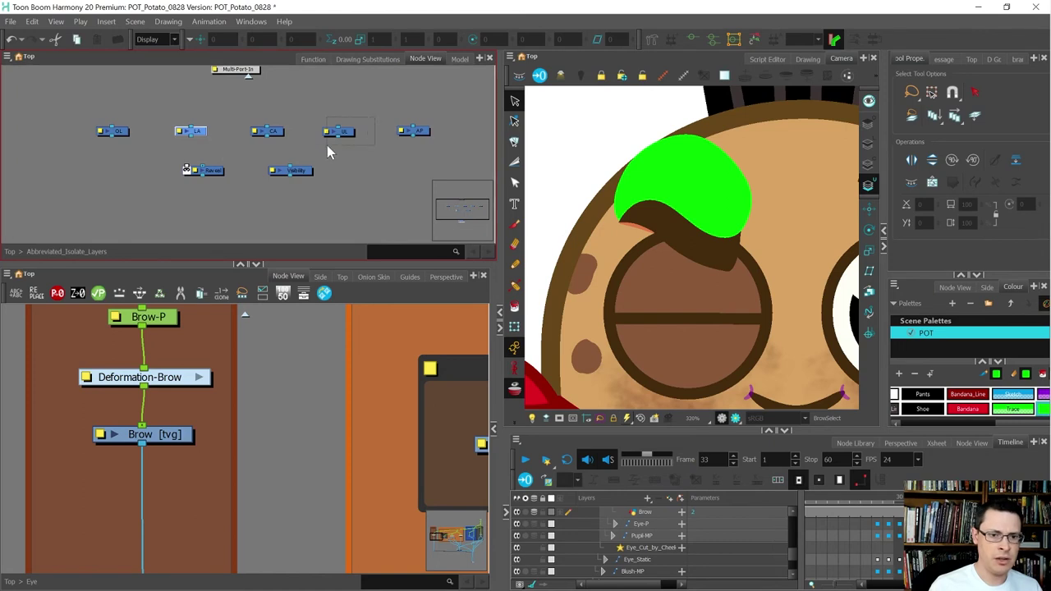
left_click(139, 470)
key("ctrl+v")
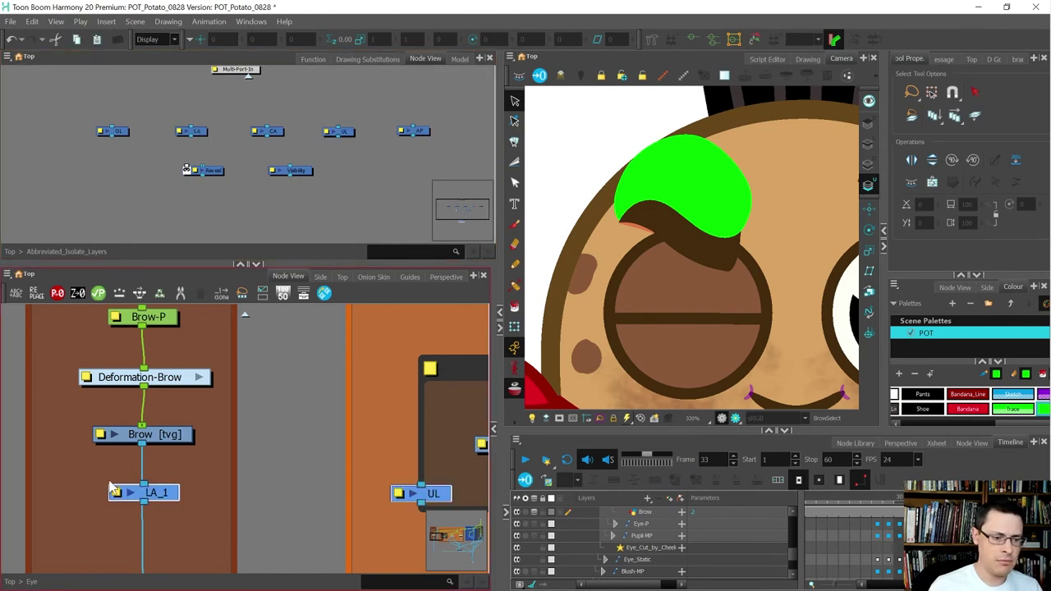
Add the prefix Brow_ to the names of both pasted art layer nodes
scroll(175, 376, "down", 3)
scroll(185, 435, "up", 1)
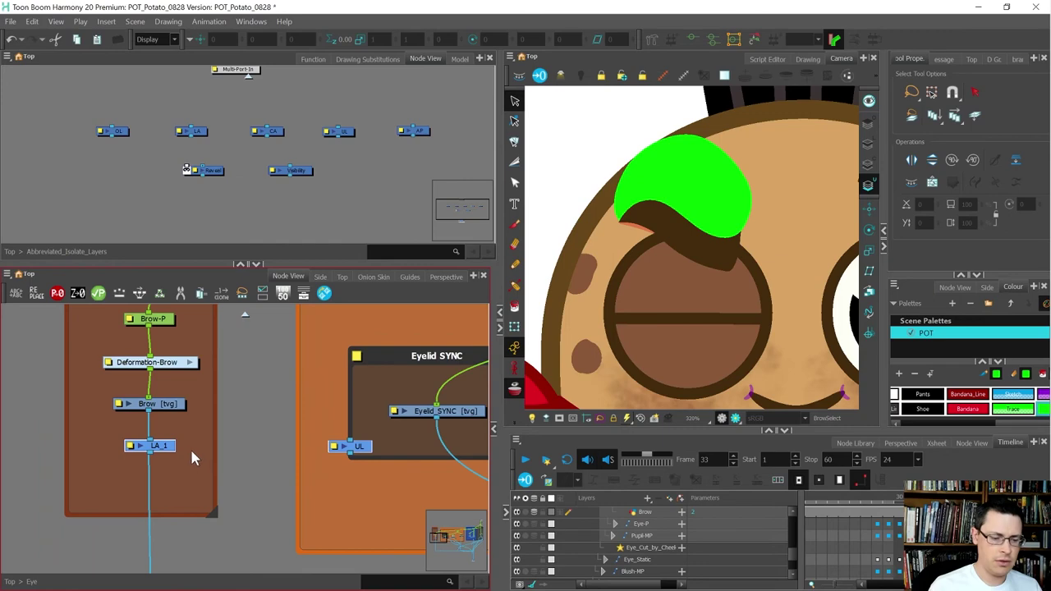
scroll(186, 422, "down", 3)
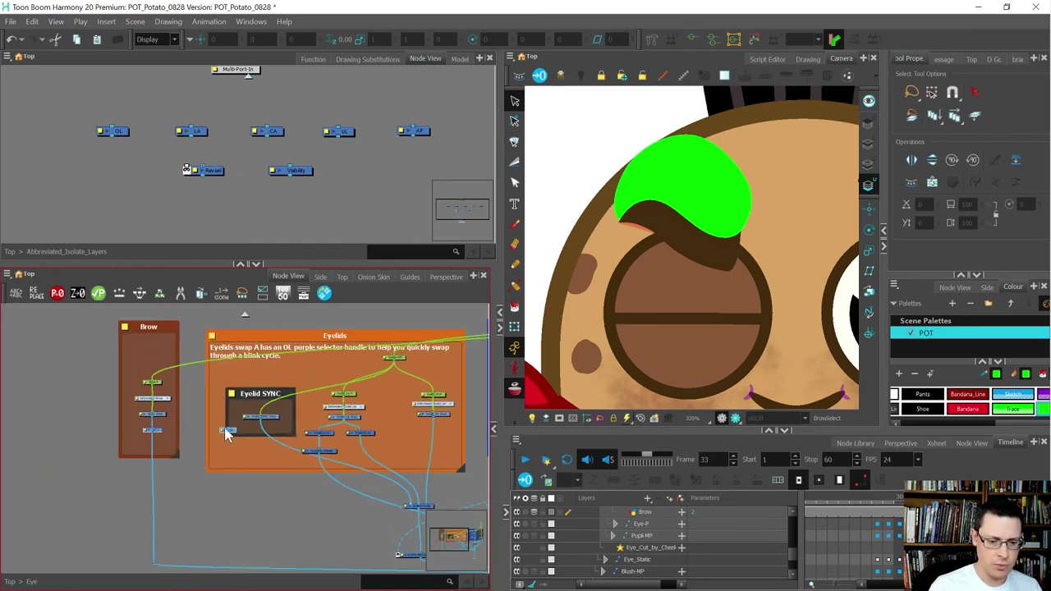
scroll(207, 429, "up", 2)
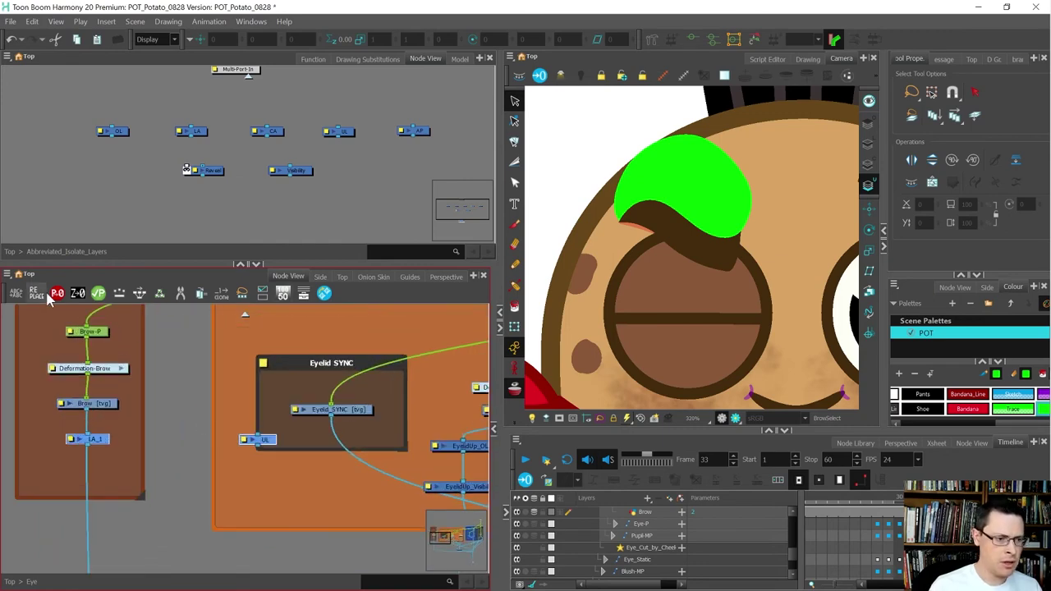
left_click(15, 294)
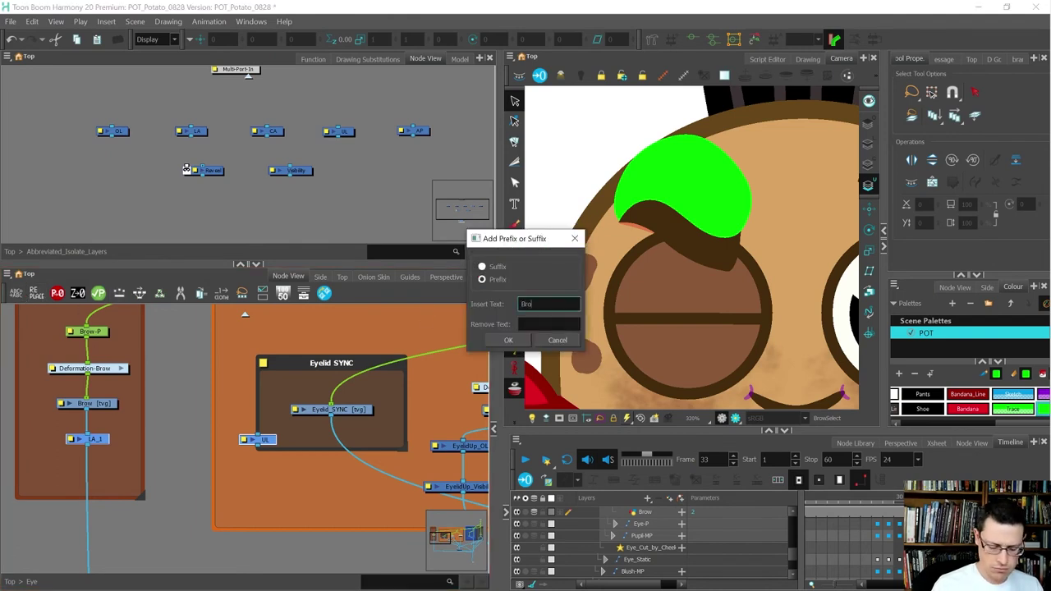
left_click(509, 340)
Strip the suffix text _1 from the names of the selected art layer nodes
left_click(16, 296)
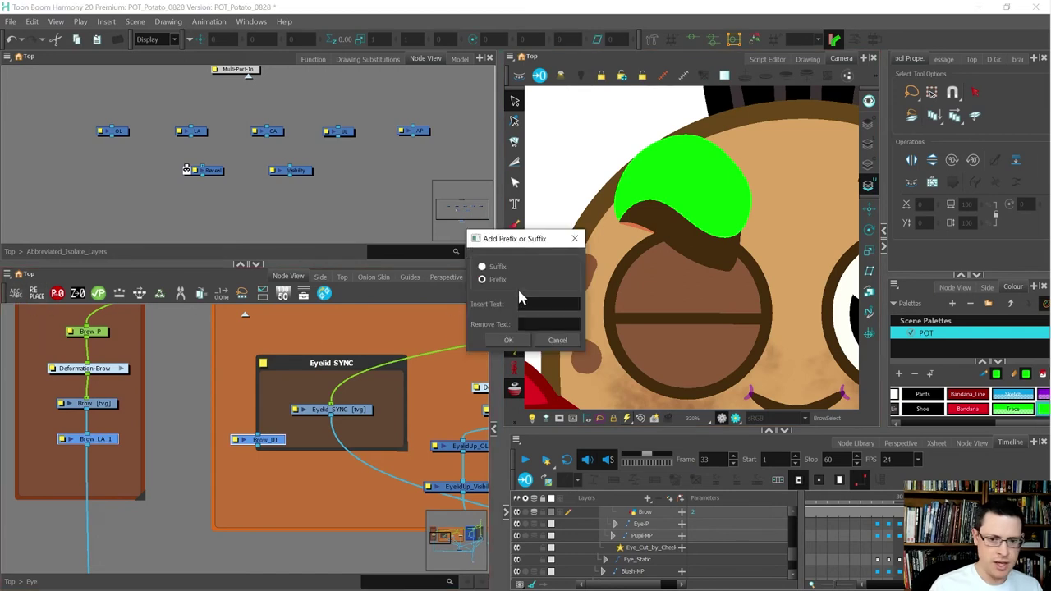
left_click(482, 267)
left_click(522, 326)
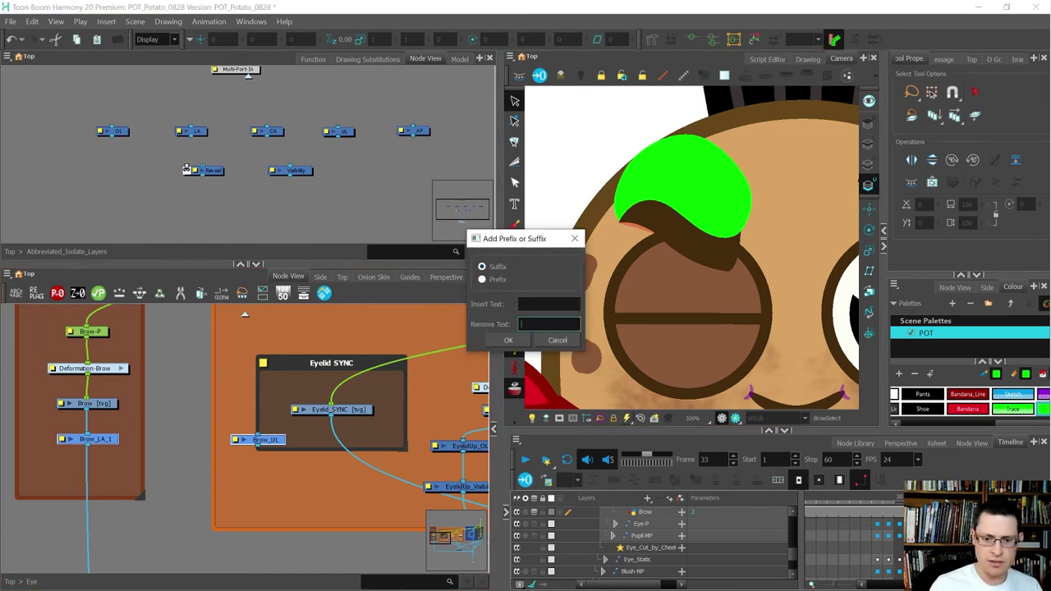
type("_1")
key("Return")
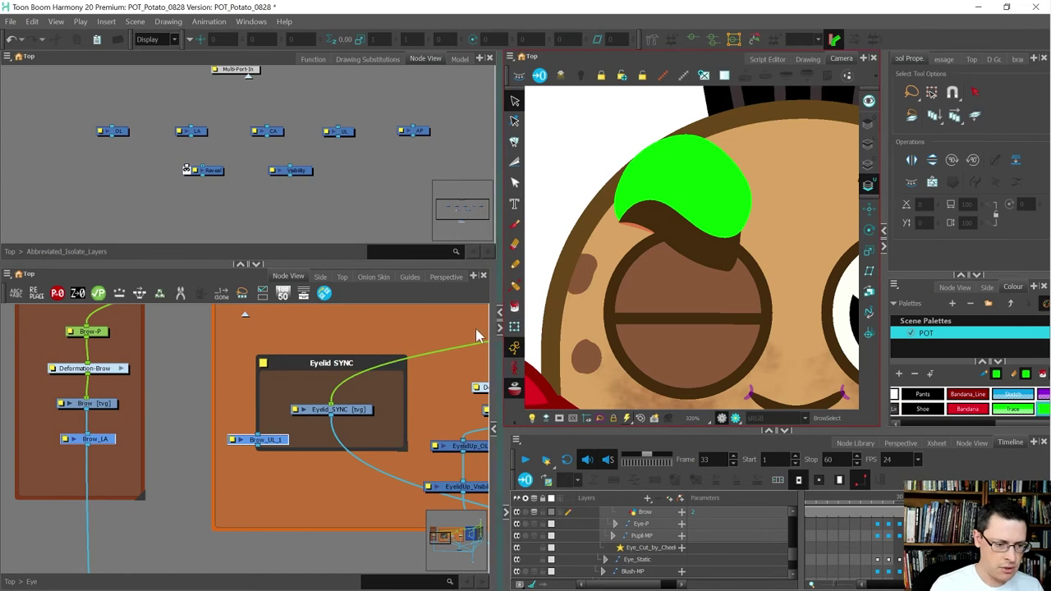
Move the pasted underlay node out of the Eyelids backdrop towards the Brow backdrop and rename it Brow_UL
left_click(267, 439)
left_click_drag(271, 439, 197, 442)
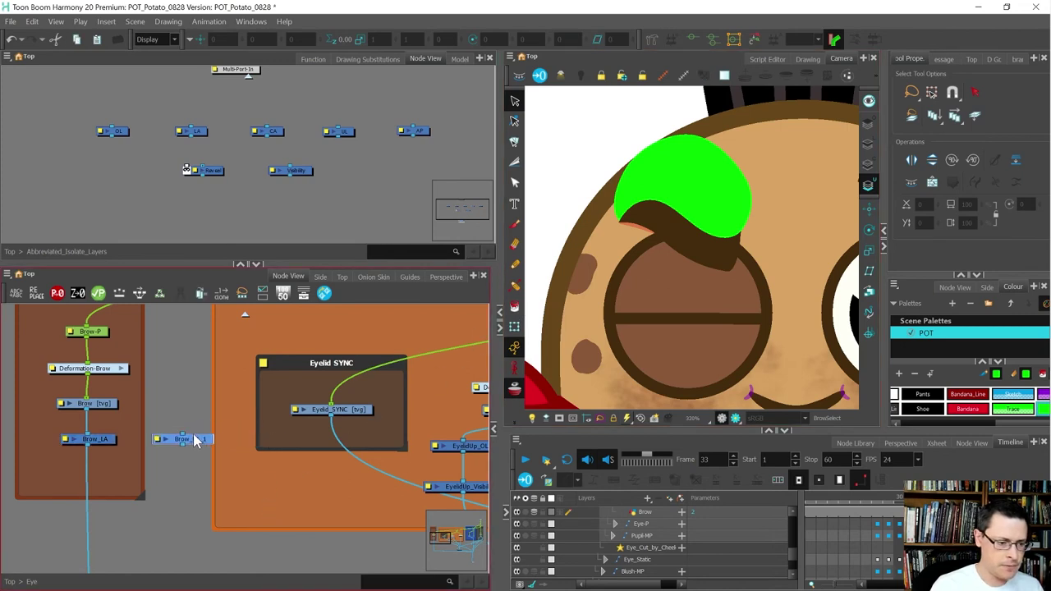
double_click(156, 440)
left_click(279, 385)
key("BackSpace")
key("BackSpace")
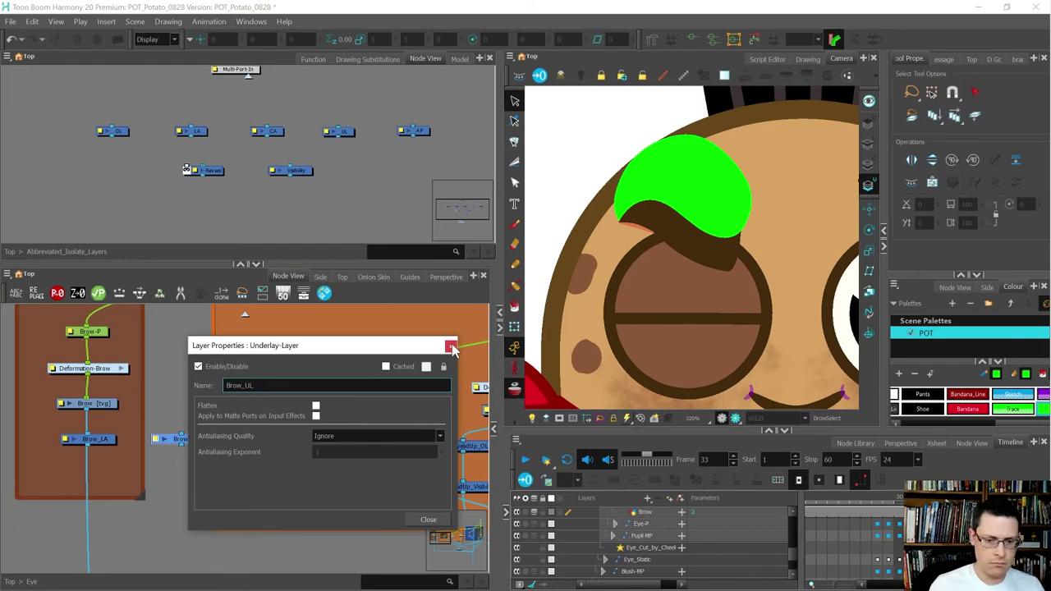
left_click(451, 346)
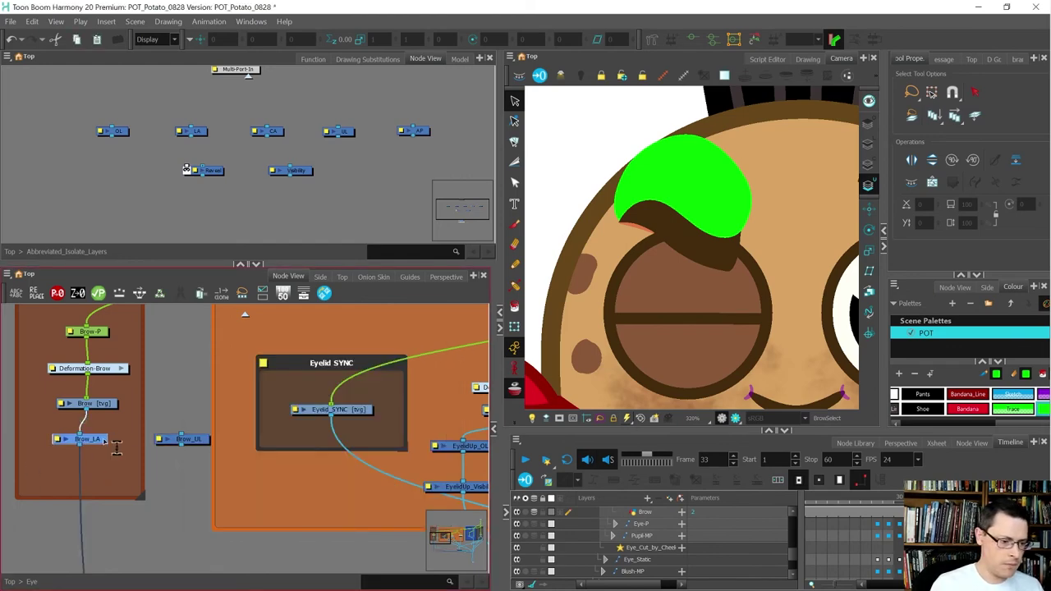
Place Brow_LA and Brow_UL side by side below the Brow drawing and connect the drawing's output to Brow_UL
left_click_drag(102, 441, 66, 453)
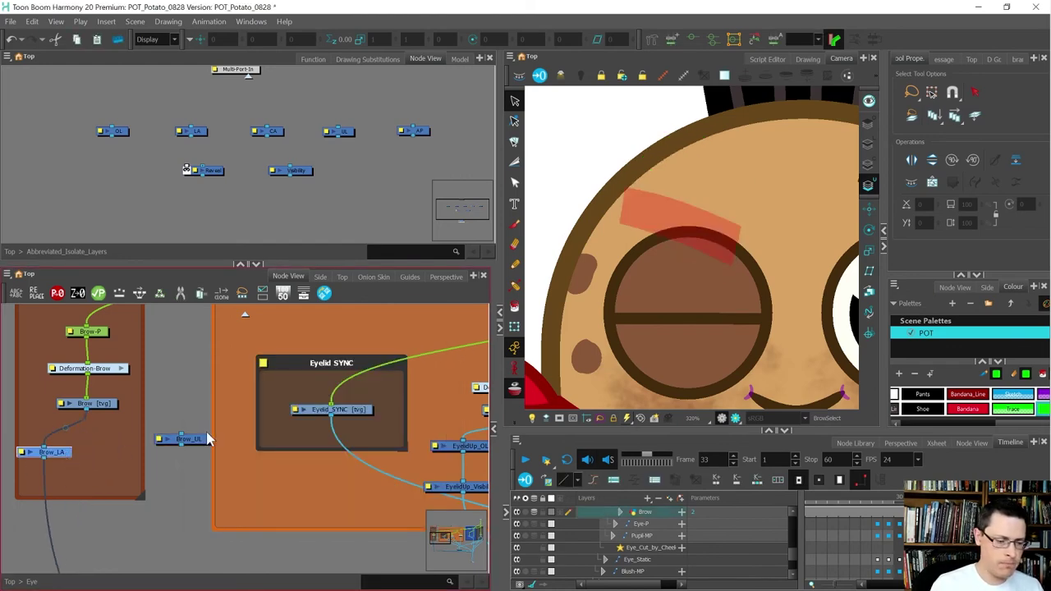
left_click_drag(195, 441, 155, 457)
left_click_drag(87, 409, 138, 450)
Add a composite node on the output cable below Eye_Comp
scroll(107, 417, "down", 5)
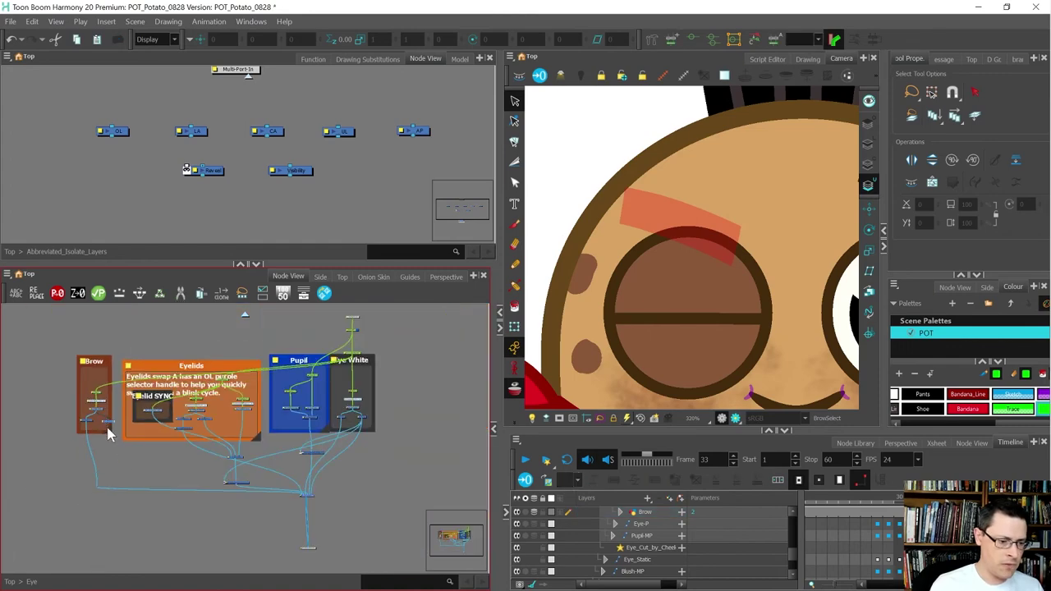
scroll(324, 524, "up", 5)
left_click_drag(313, 490, 209, 429)
scroll(394, 424, "down", 5)
scroll(362, 426, "up", 4)
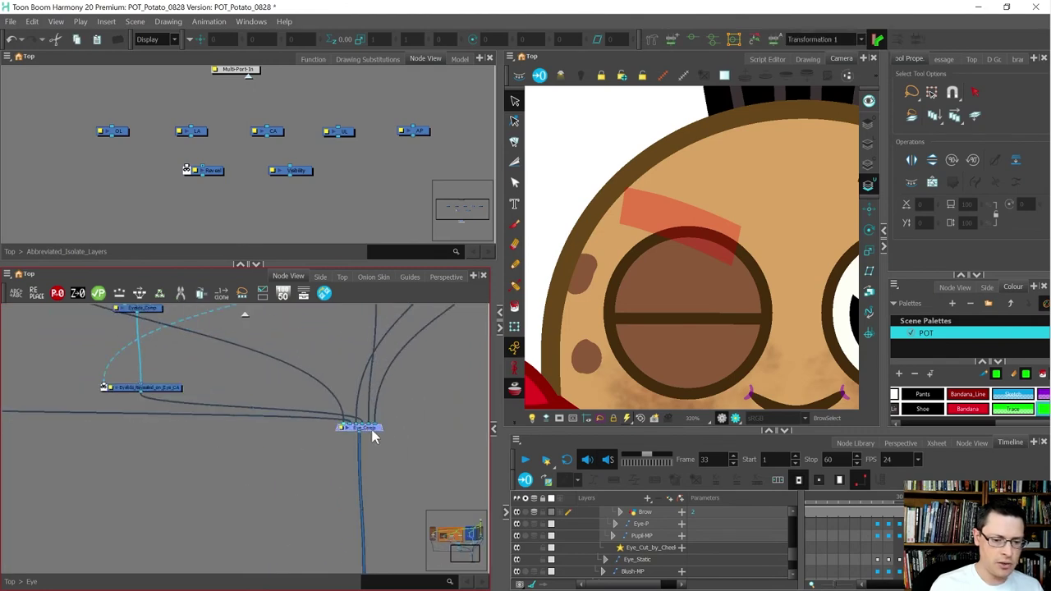
scroll(318, 481, "down", 4)
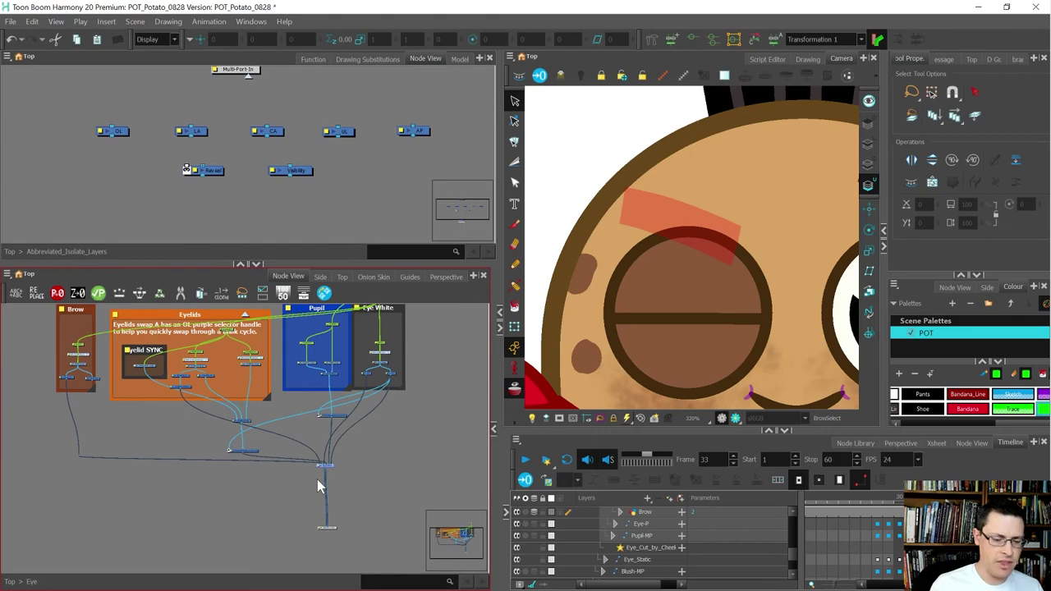
scroll(328, 473, "up", 4)
key("ctrl+h")
scroll(325, 516, "up", 1)
left_click(332, 528)
left_click(299, 523)
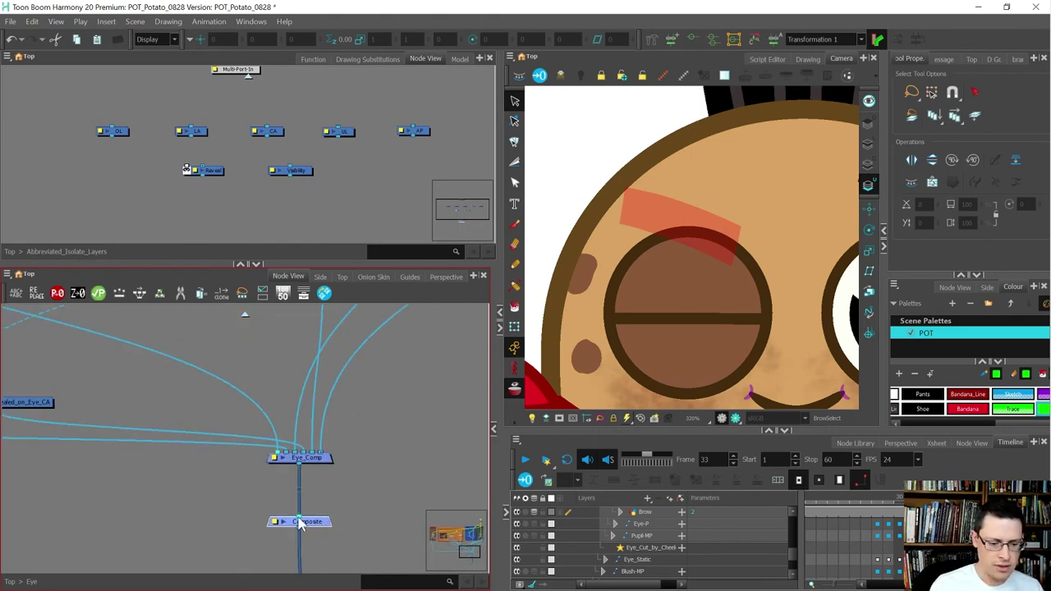
Rename the new composite node as Eye_and_Brow_Comp
double_click(277, 523)
double_click(227, 385)
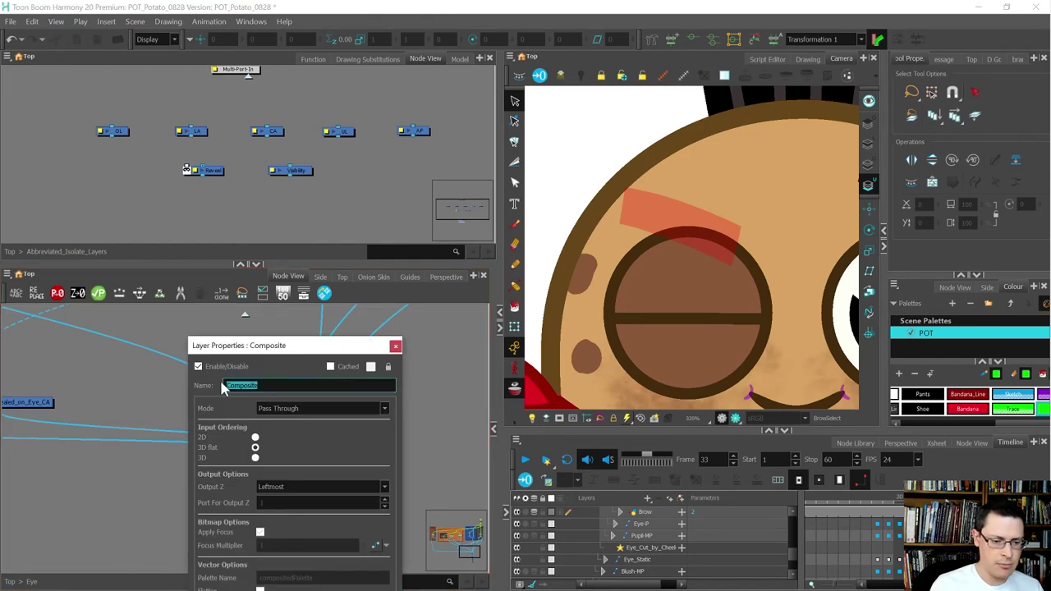
type("Eye_a")
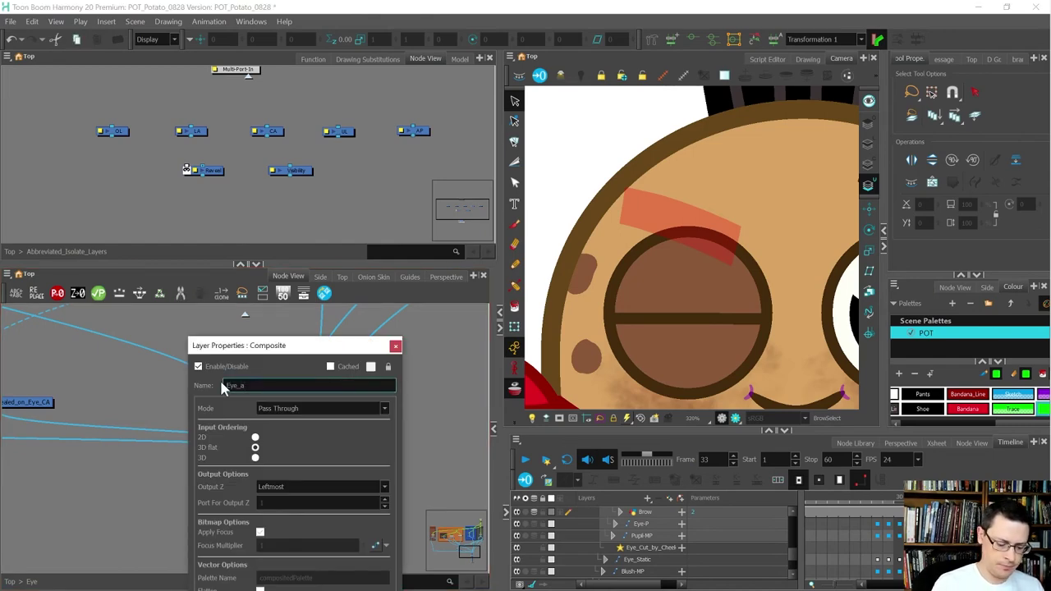
type("_nd")
key("BackSpace")
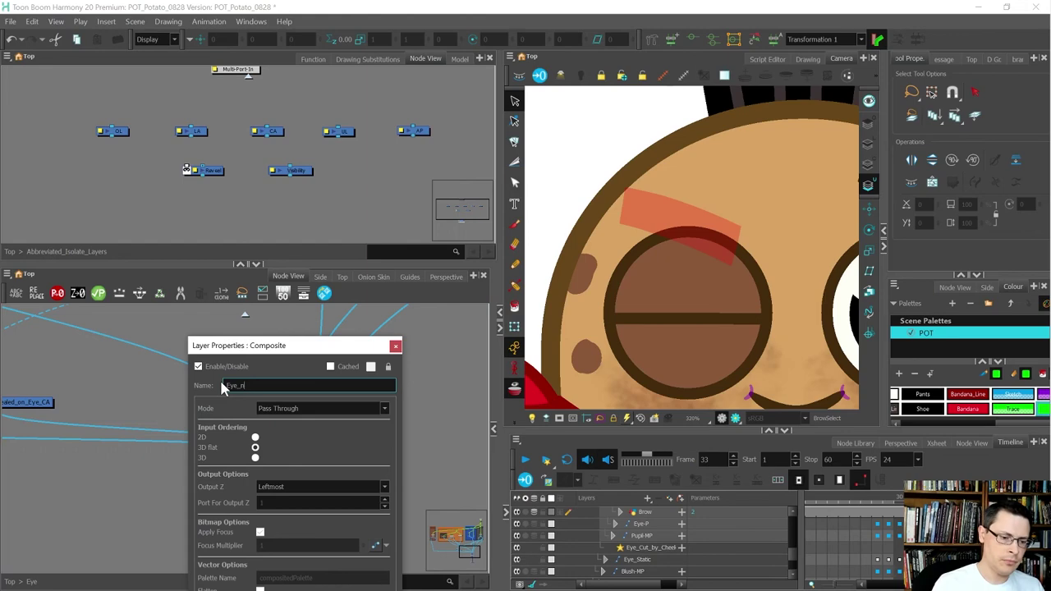
type("d_Brow_Comp")
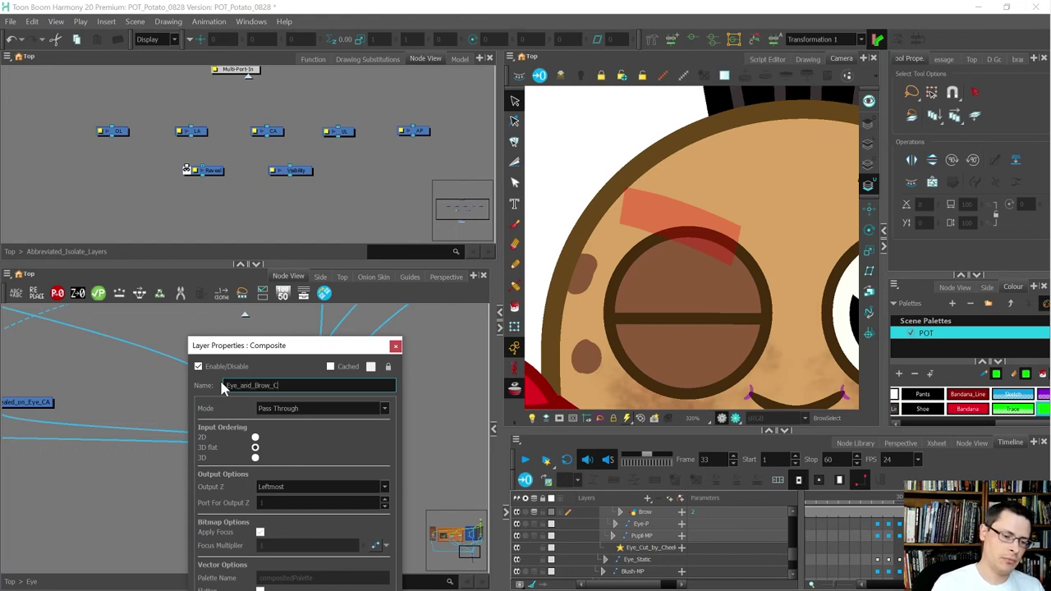
left_click(395, 346)
Add a Cutter node and insert it on the cable between Eye_Comp and Eye_and_Brow_Comp
left_click_drag(310, 521, 312, 533)
key("Tab")
type("cut")
key("Return")
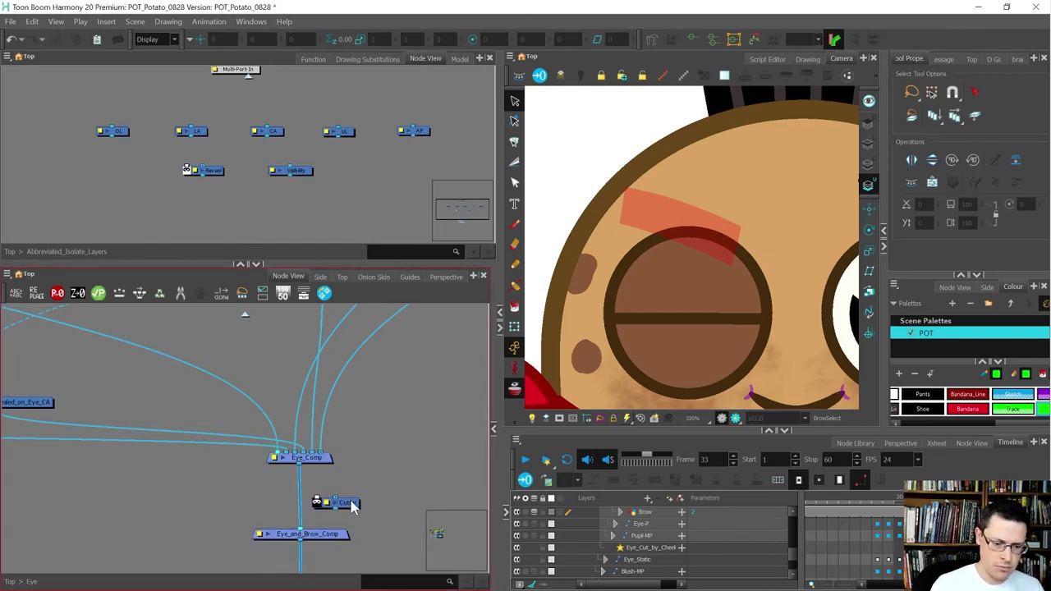
left_click_drag(349, 502, 319, 504)
Rename the new cutter node as Eye_Cut_by_Brow
double_click(287, 501)
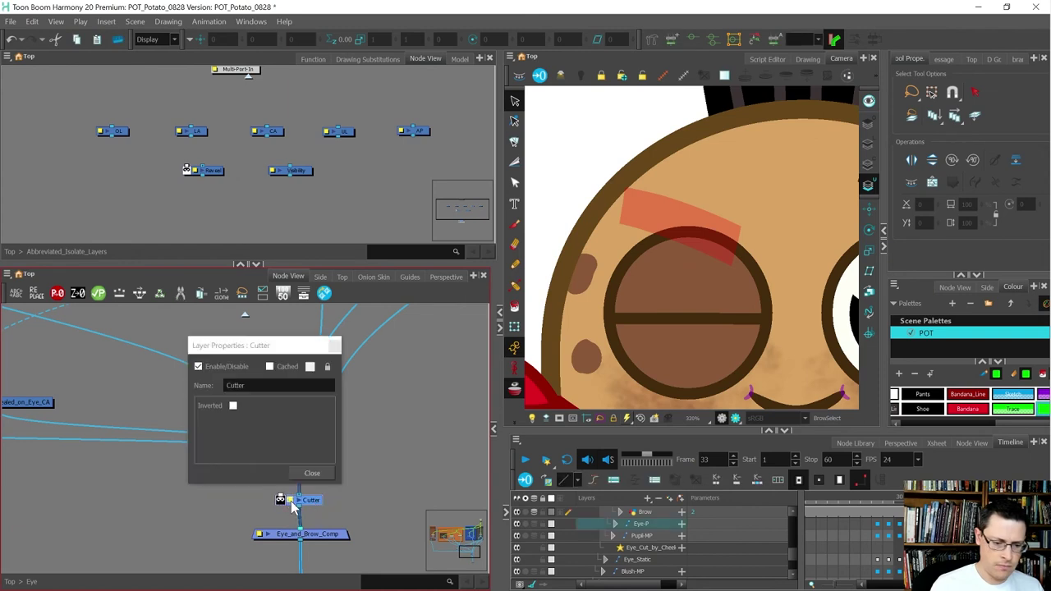
left_click_drag(274, 385, 211, 385)
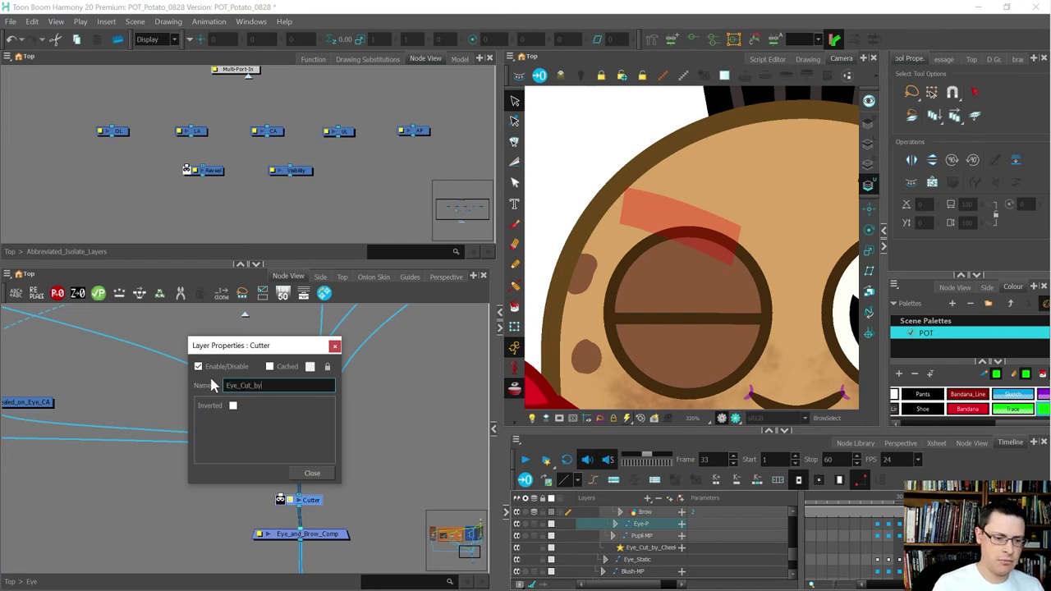
type("Eye_Cut_by_Brow")
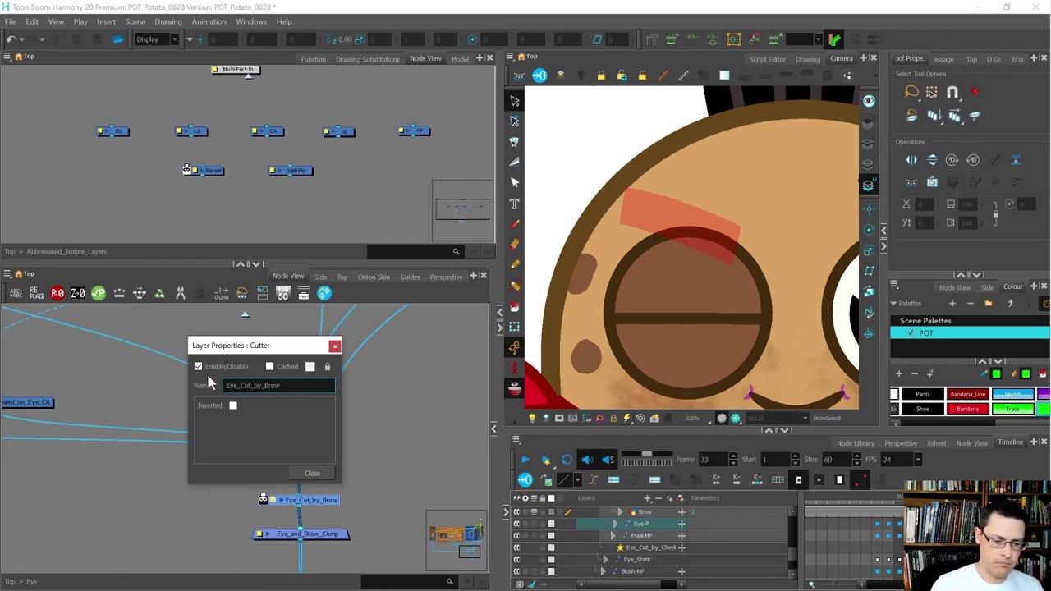
left_click(314, 473)
Connect Brow_UL to the matte port of Eye_Cut_by_Brow, and reroute the Brow_LA cable from Eye_Comp to Eye_and_Brow_Comp
left_click_drag(263, 499, 127, 366)
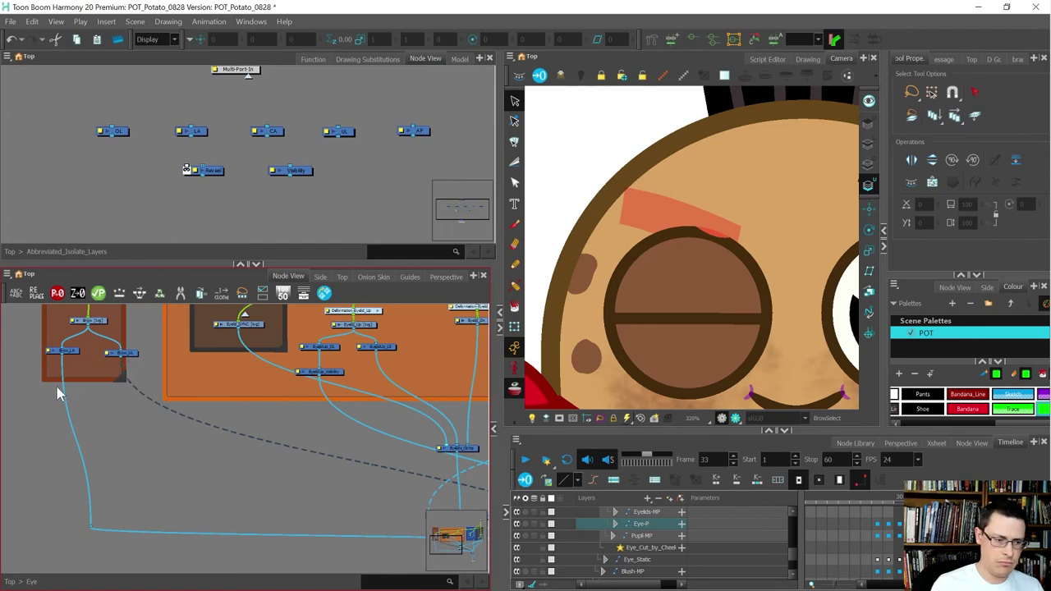
scroll(57, 387, "down", 2)
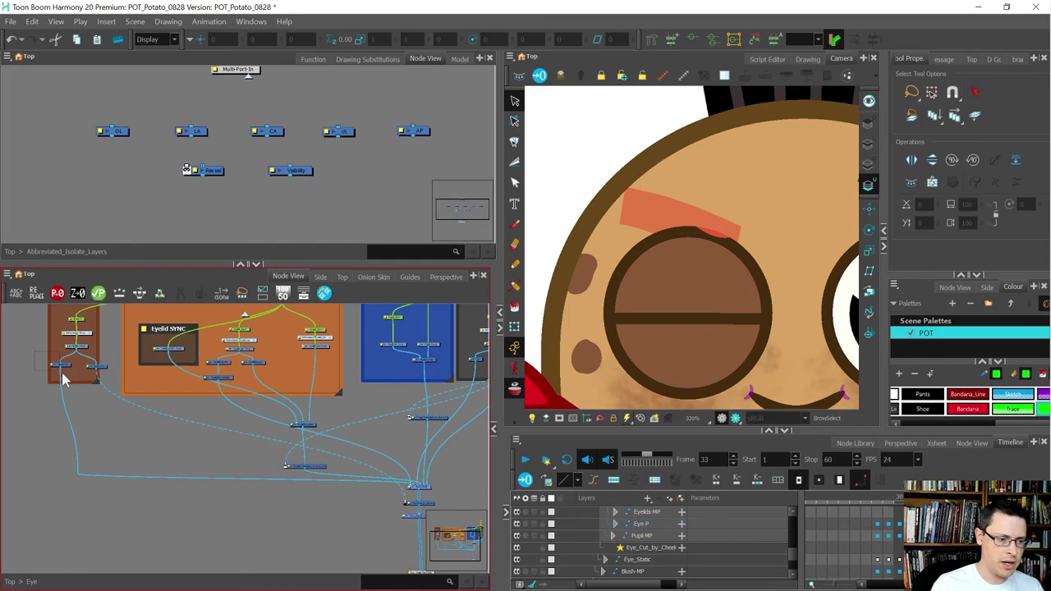
scroll(410, 515, "up", 4)
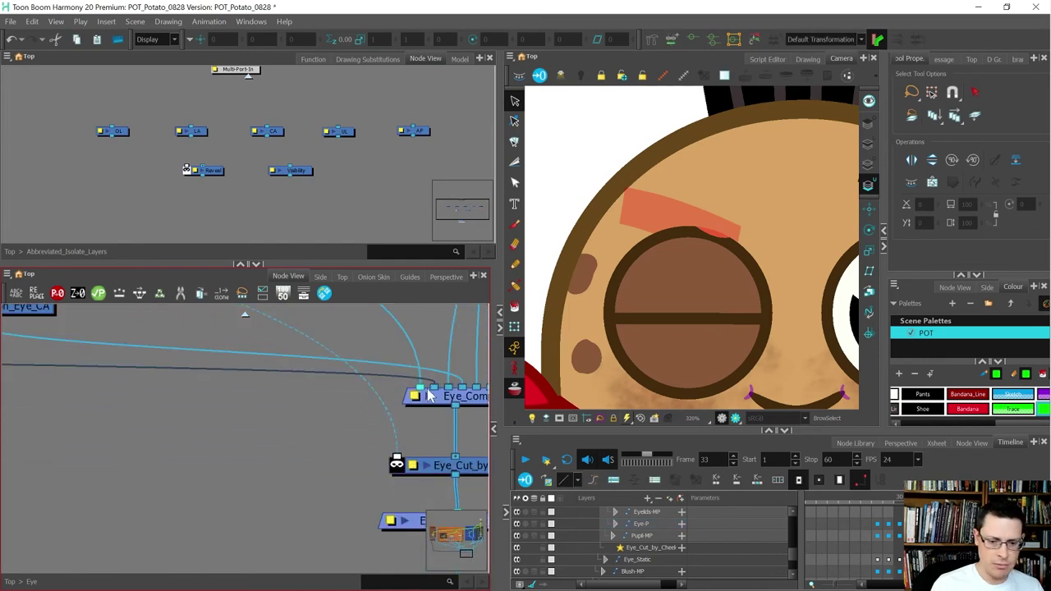
left_click_drag(435, 394, 431, 512)
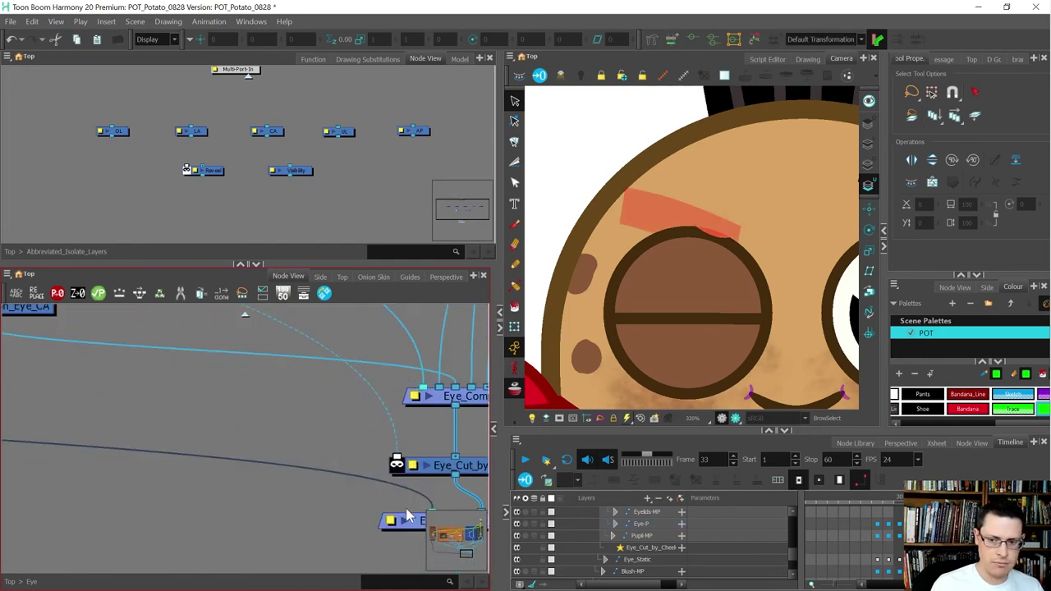
Move the Eye_and_Brow_Comp composite and the group's output node farther below Eye_Cut_by_Brow in the network
scroll(230, 426, "down", 4)
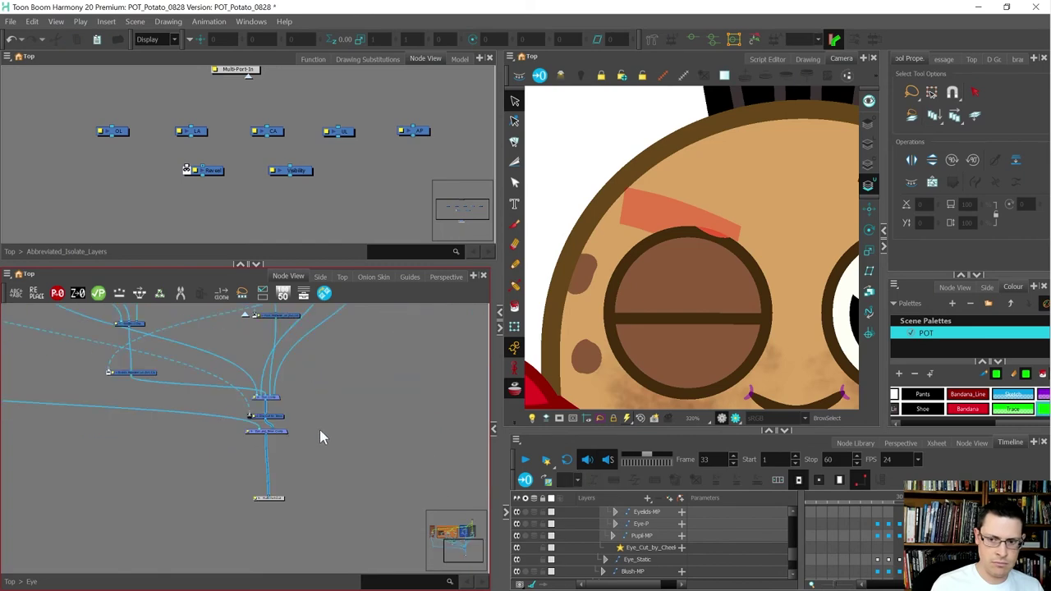
left_click_drag(306, 431, 217, 516)
left_click_drag(330, 449, 326, 463)
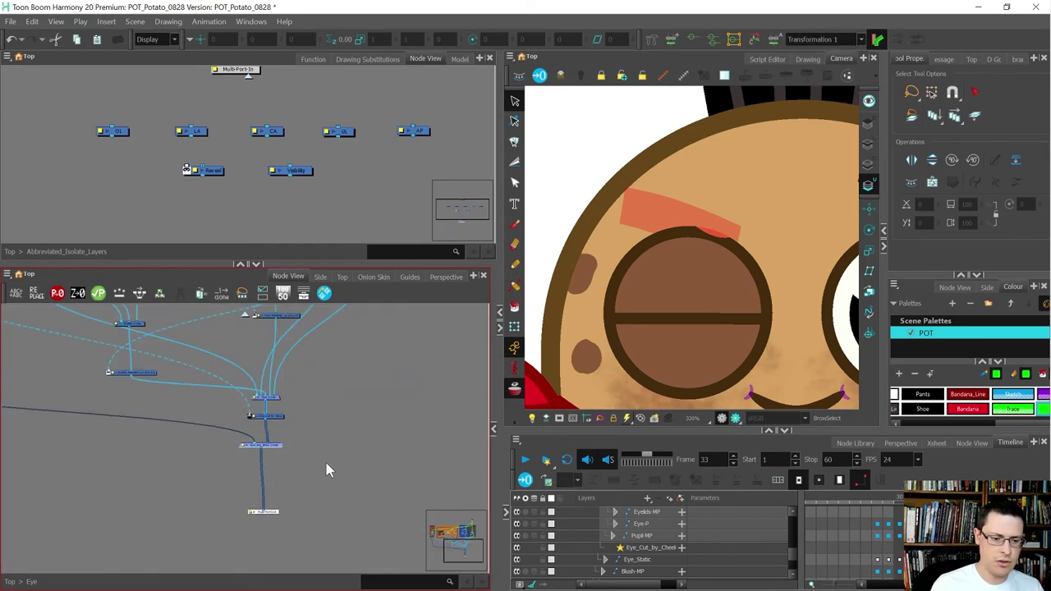
Open the Brow drawing node in the Drawing view and frame its artwork
scroll(208, 410, "up", 10)
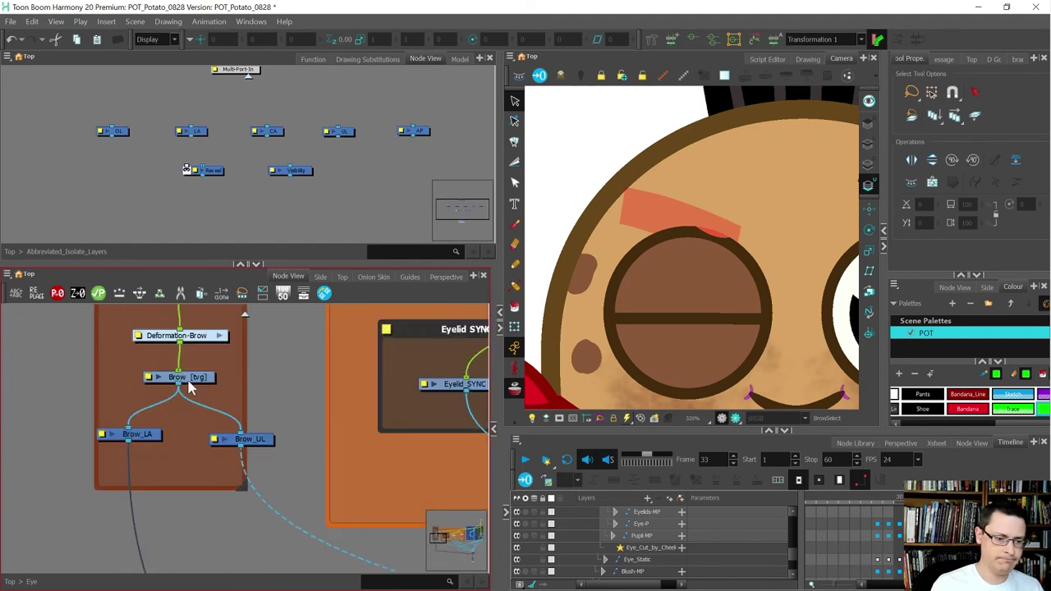
left_click(192, 384)
left_click(808, 58)
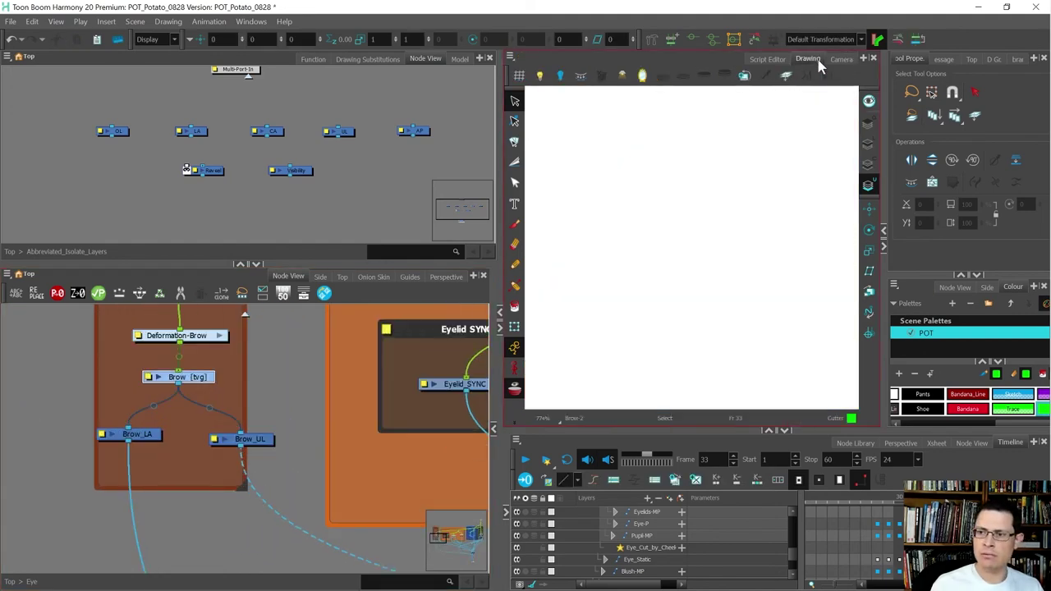
scroll(718, 223, "down", 6)
scroll(622, 200, "up", 5)
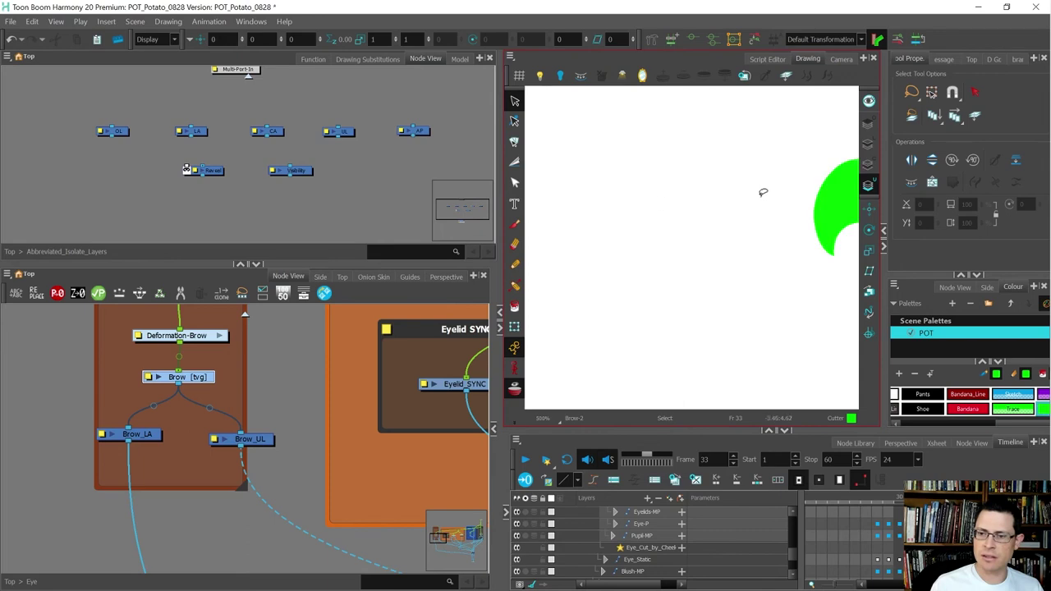
scroll(711, 207, "down", 3)
Cut the wavy brow artwork from the overlay art layer and paste it into the line art layer
left_click(866, 162)
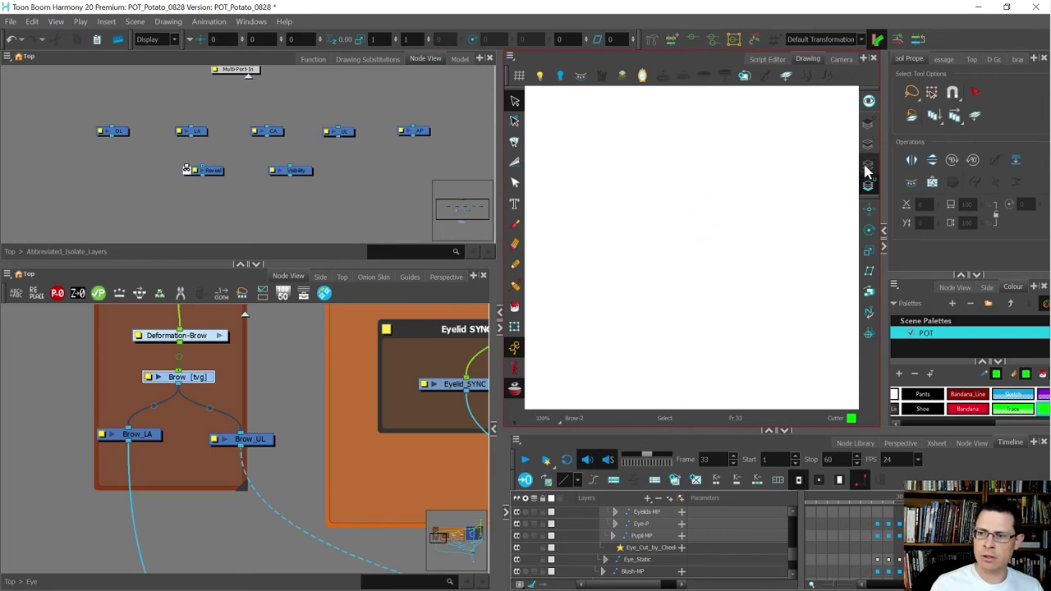
left_click(868, 123)
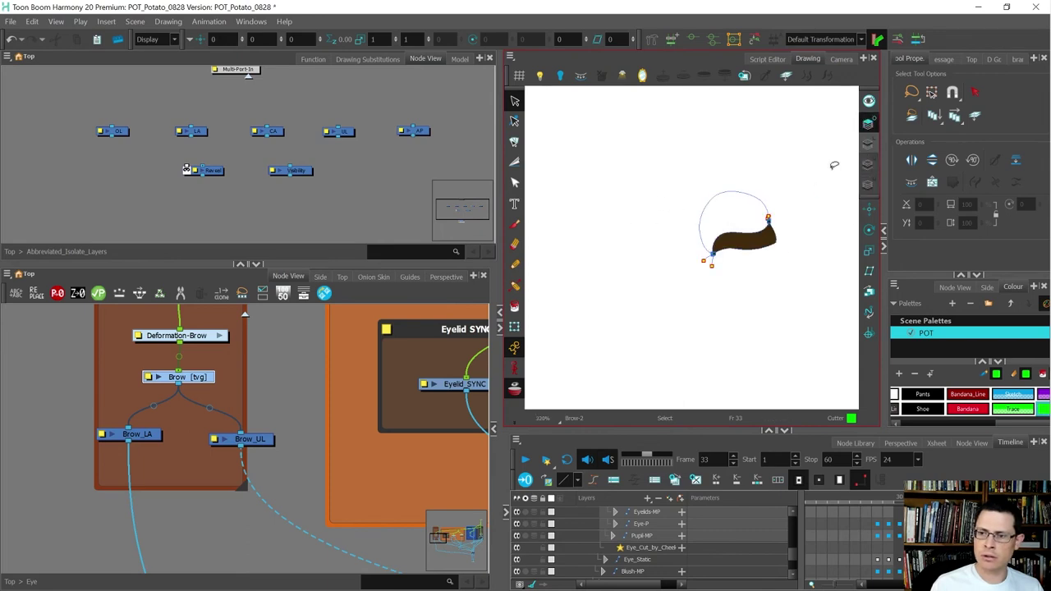
mouse_move(806, 206)
left_mouse_down()
mouse_move(721, 358)
mouse_move(796, 210)
left_mouse_up()
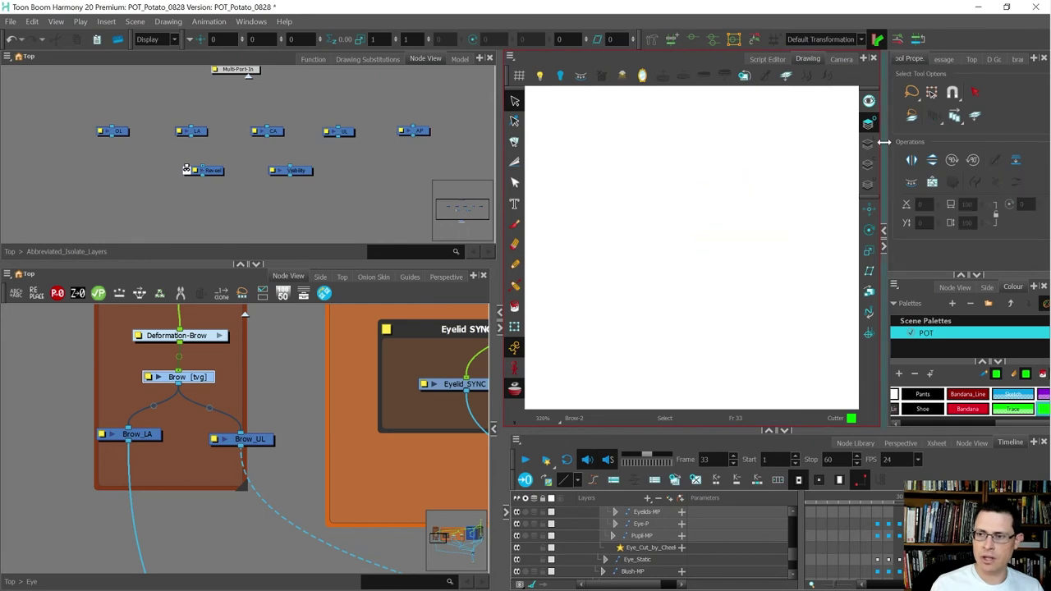
left_click(869, 144)
key("ctrl+v")
left_click(768, 315)
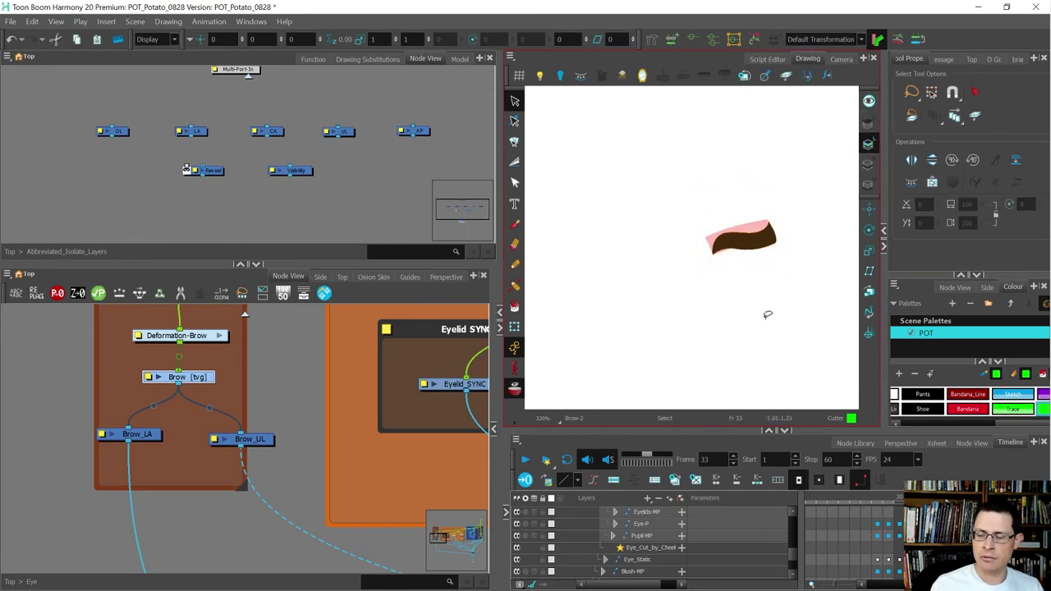
Show the brow in the Camera view at frame 32 with onion skin turned off
key("shift+t")
left_click(841, 60)
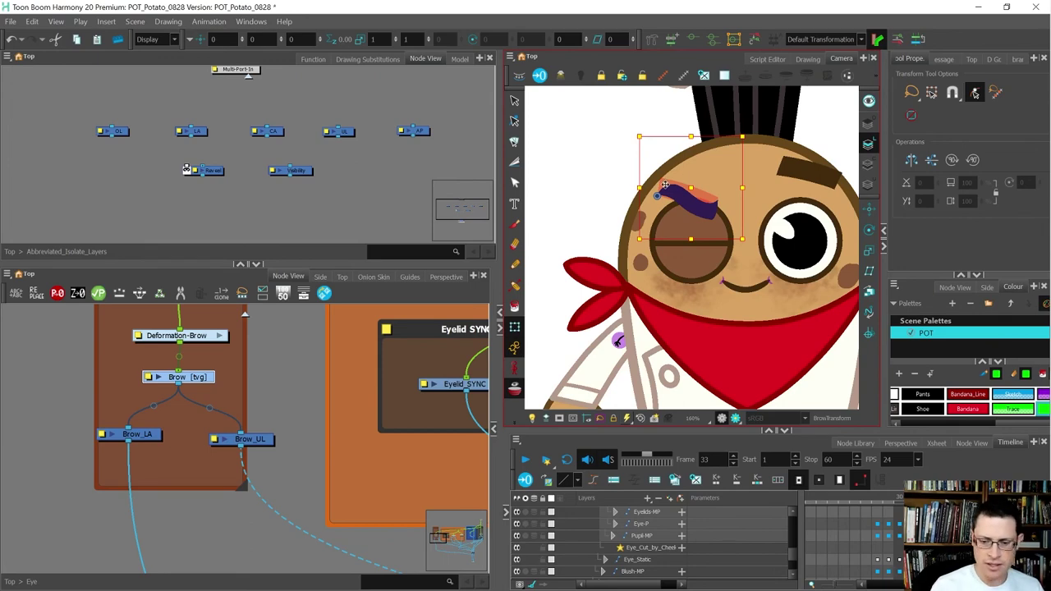
key("alt+o")
scroll(665, 184, "up", 2)
mouse_move(666, 188)
left_mouse_down()
mouse_move(677, 235)
mouse_move(680, 202)
left_mouse_up()
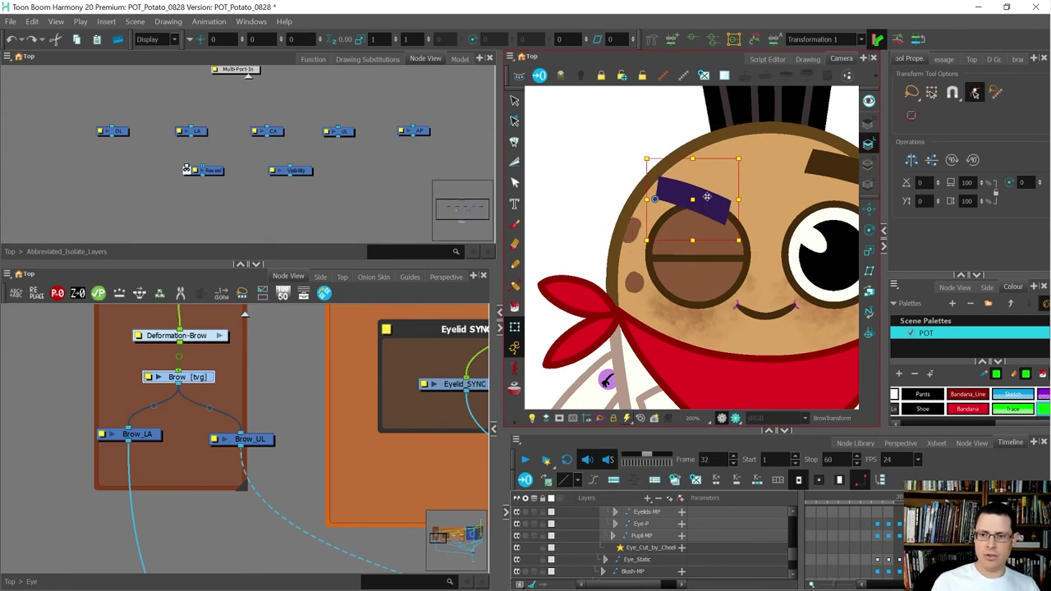
Draw a curved stroke above the frame 32 brow connecting its two upper corners, and widen its arc with the Contour Editor
scroll(708, 196, "up", 2)
key("alt+v")
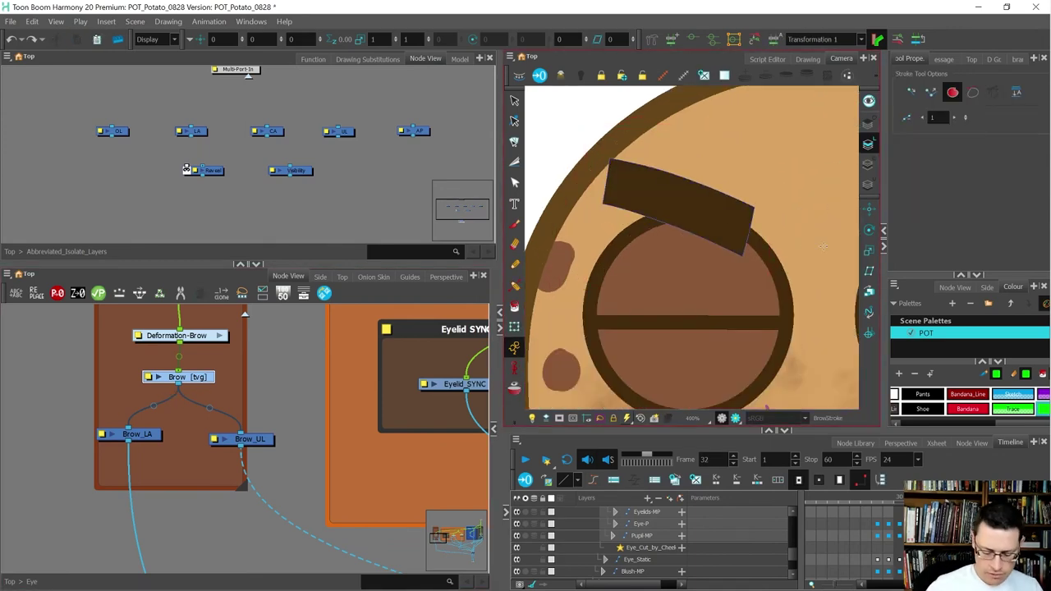
left_click_drag(755, 236, 744, 285)
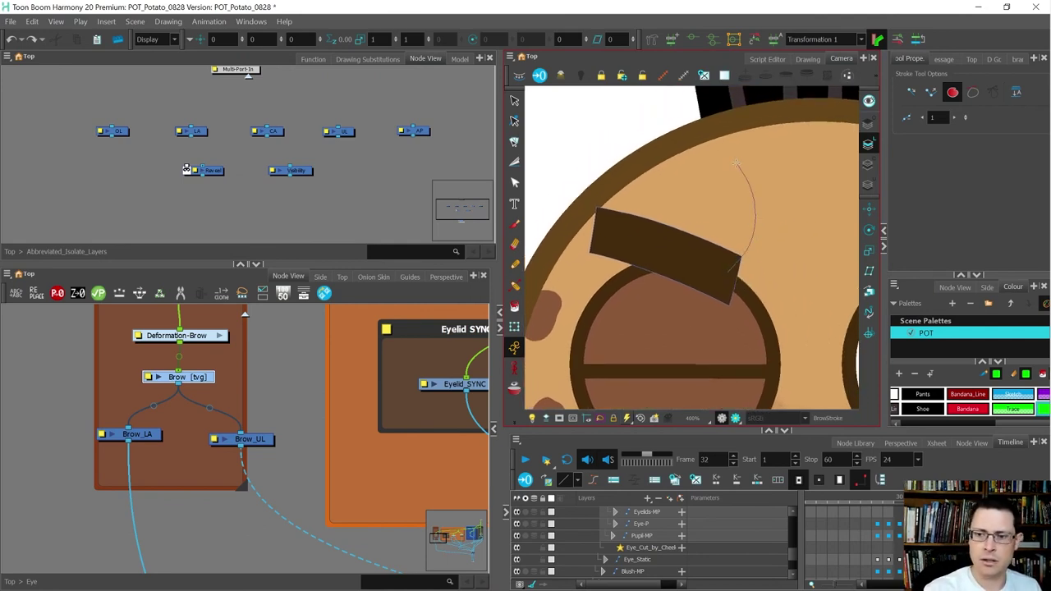
key("alt+q")
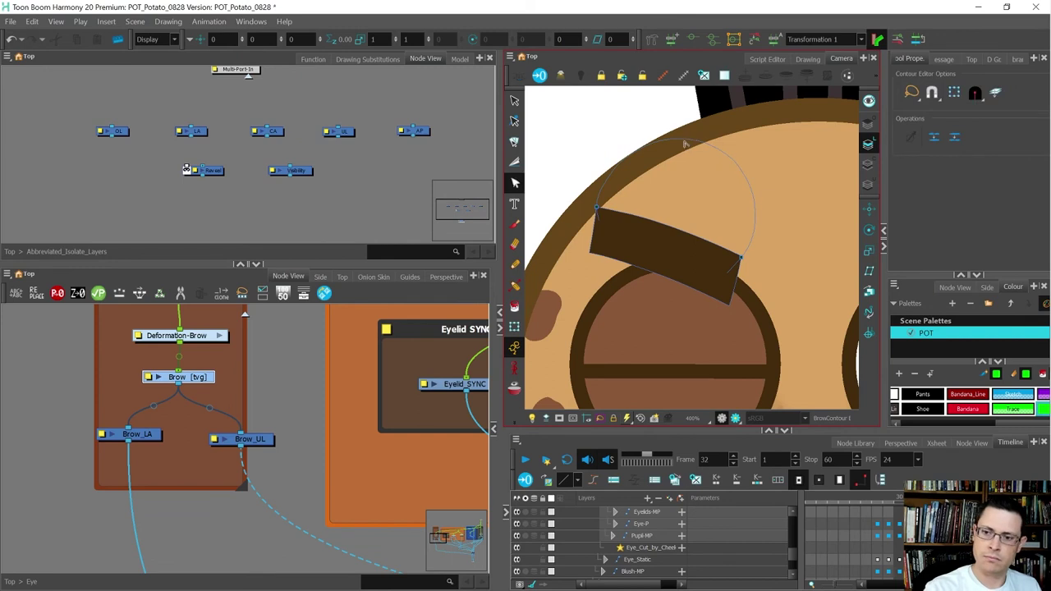
left_click_drag(607, 153, 606, 156)
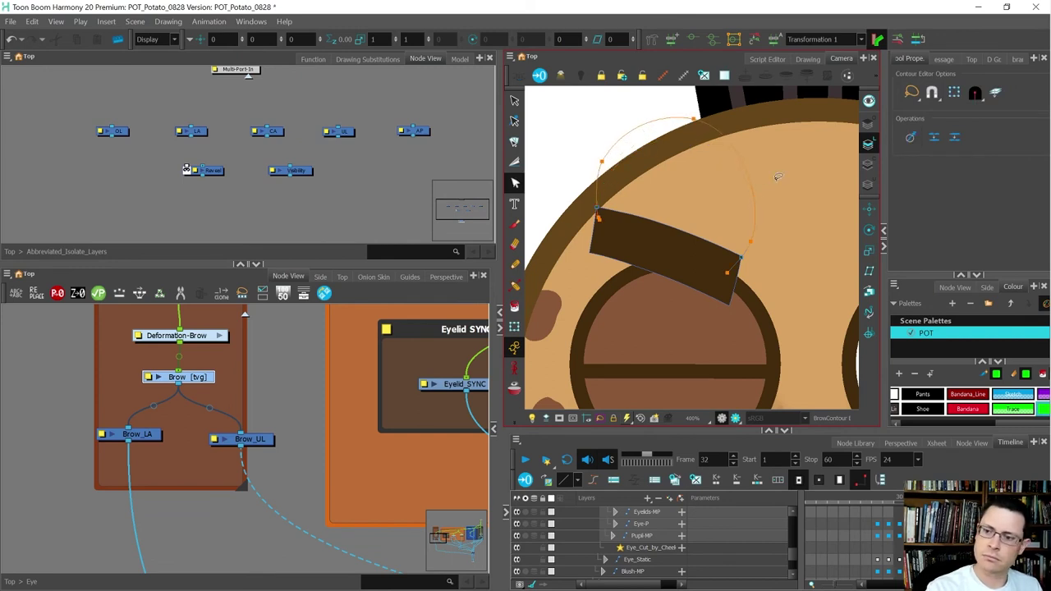
Activate the underlay art layer and examine the whole brow over the closed eyelid
key("alt+s")
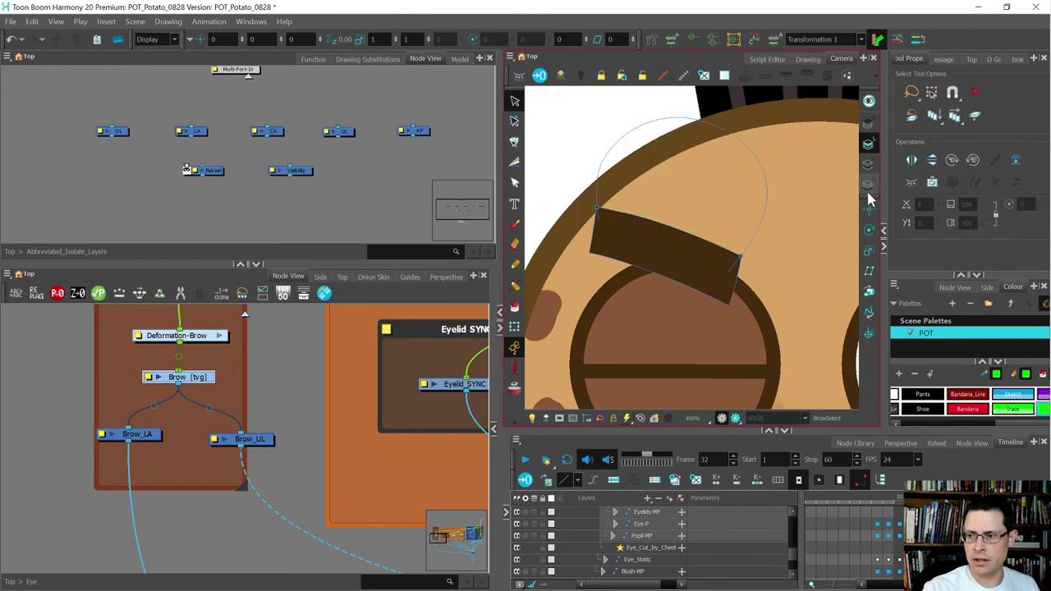
left_click(720, 271)
key("shift+t")
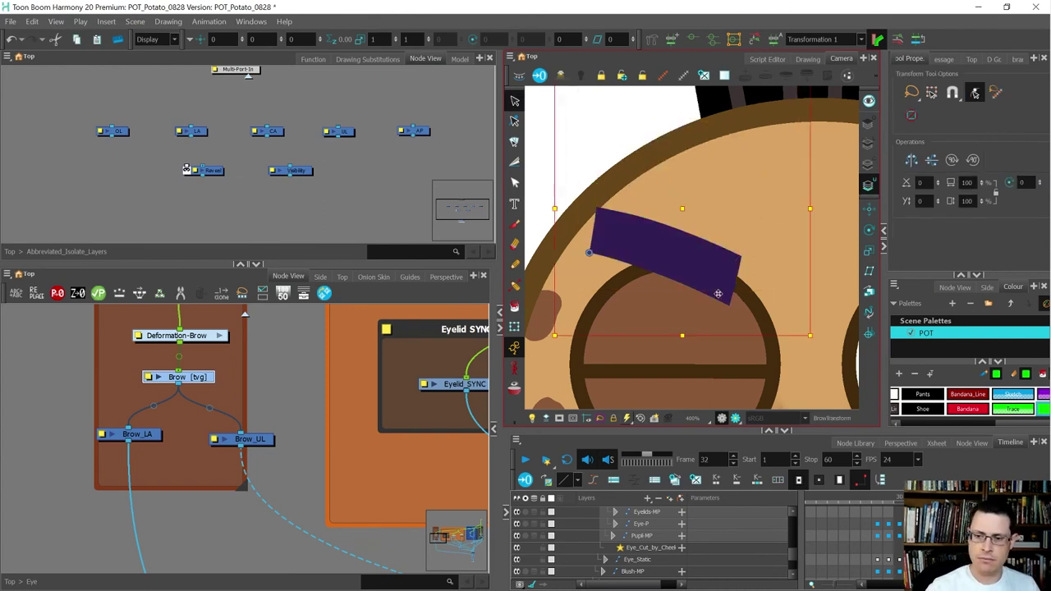
scroll(717, 293, "down", 4)
left_click_drag(718, 293, 719, 325)
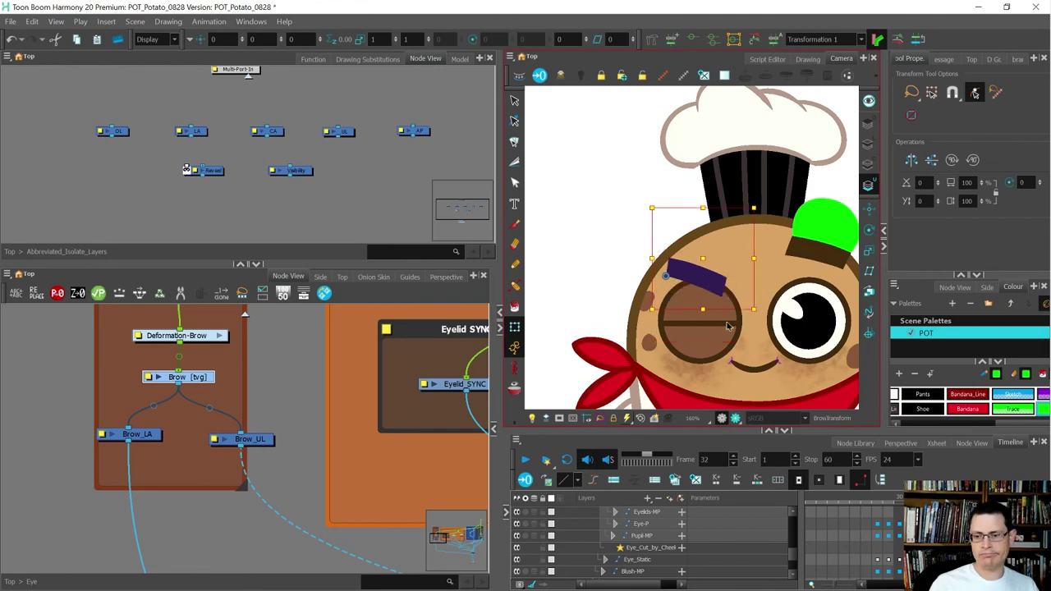
left_click_drag(719, 326, 730, 299)
scroll(718, 288, "down", 1)
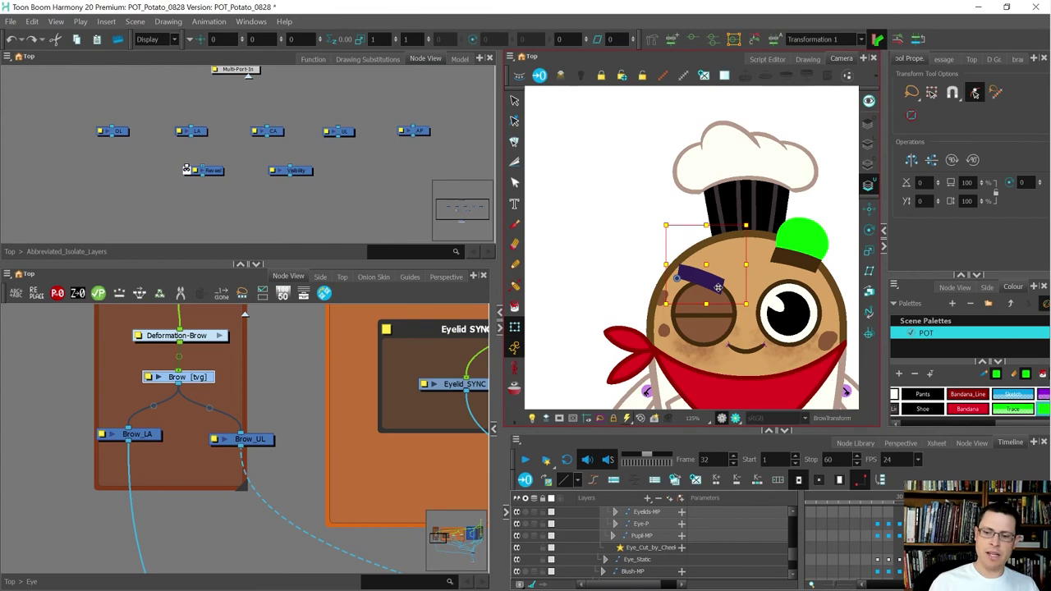
Go to frame 1, select the brow above the open eye and display its wavy drawing
left_click(136, 440)
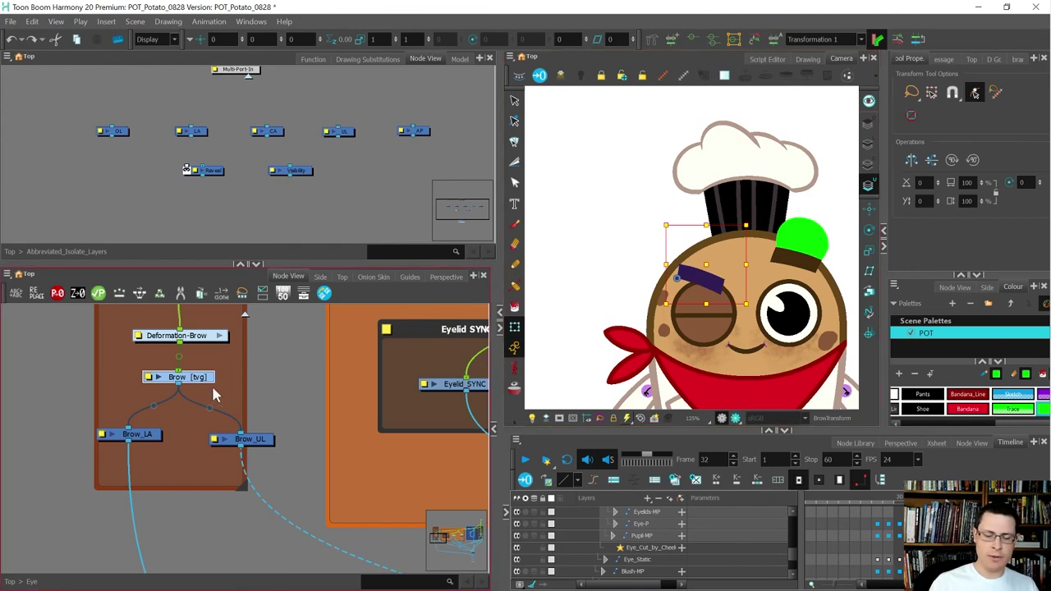
scroll(219, 387, "down", 3)
scroll(236, 378, "up", 5)
left_click_drag(252, 375, 116, 363)
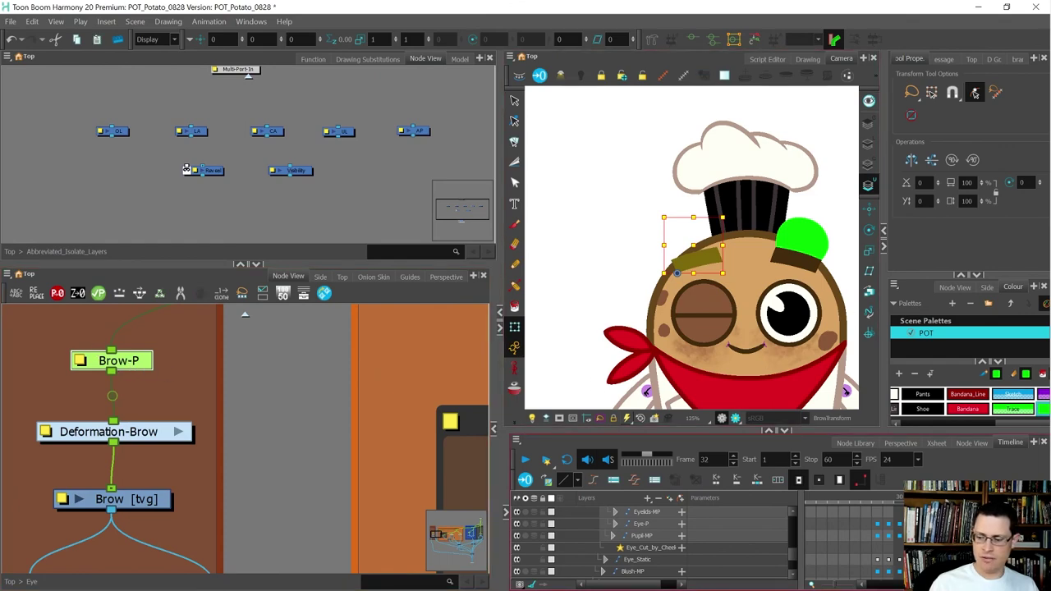
left_click_drag(944, 585, 907, 585)
left_click_drag(821, 498, 797, 499)
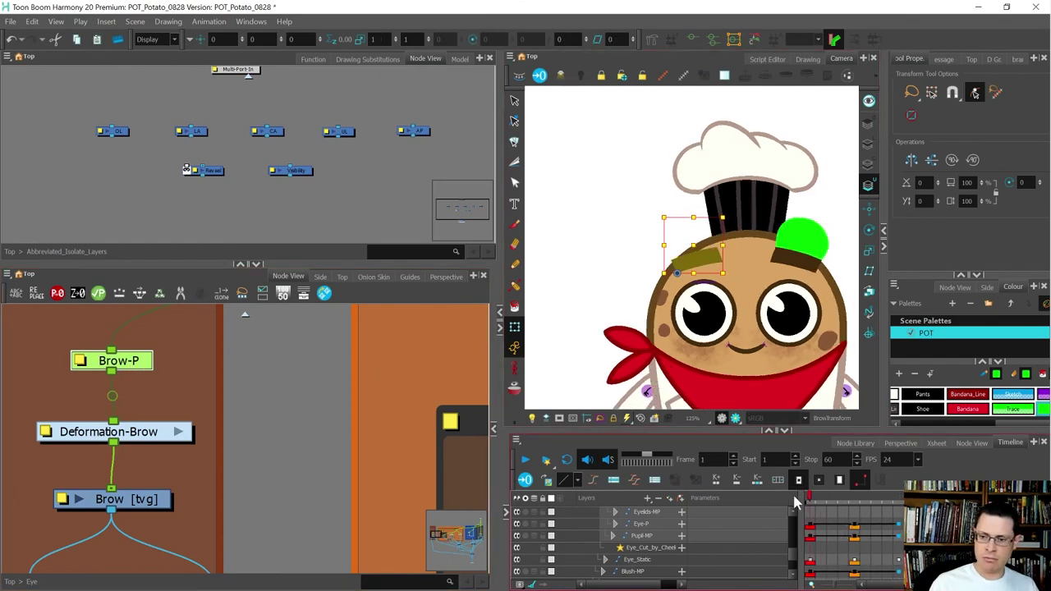
left_click(695, 254)
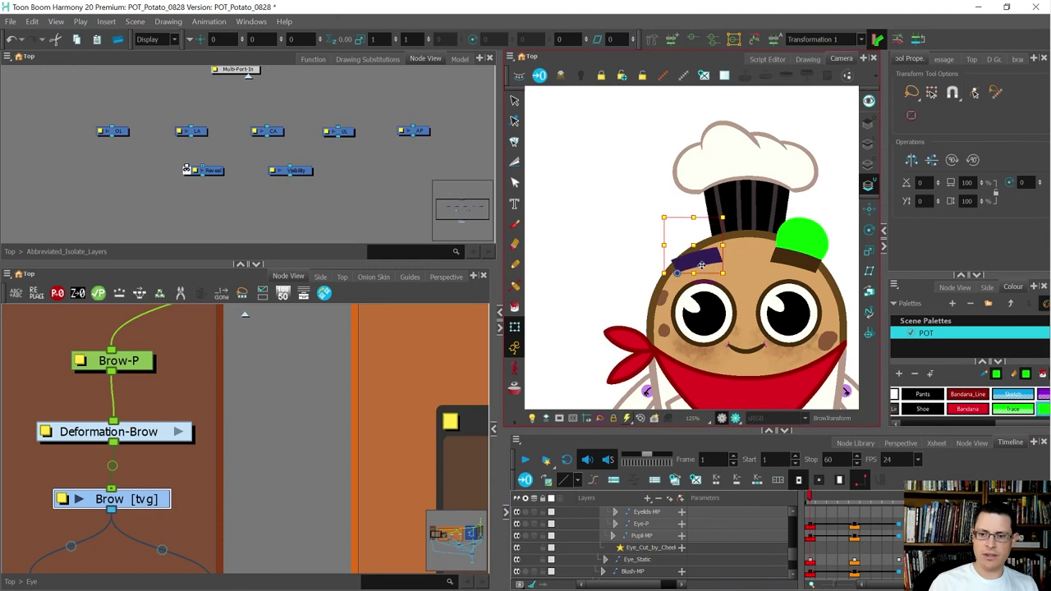
scroll(702, 264, "up", 4)
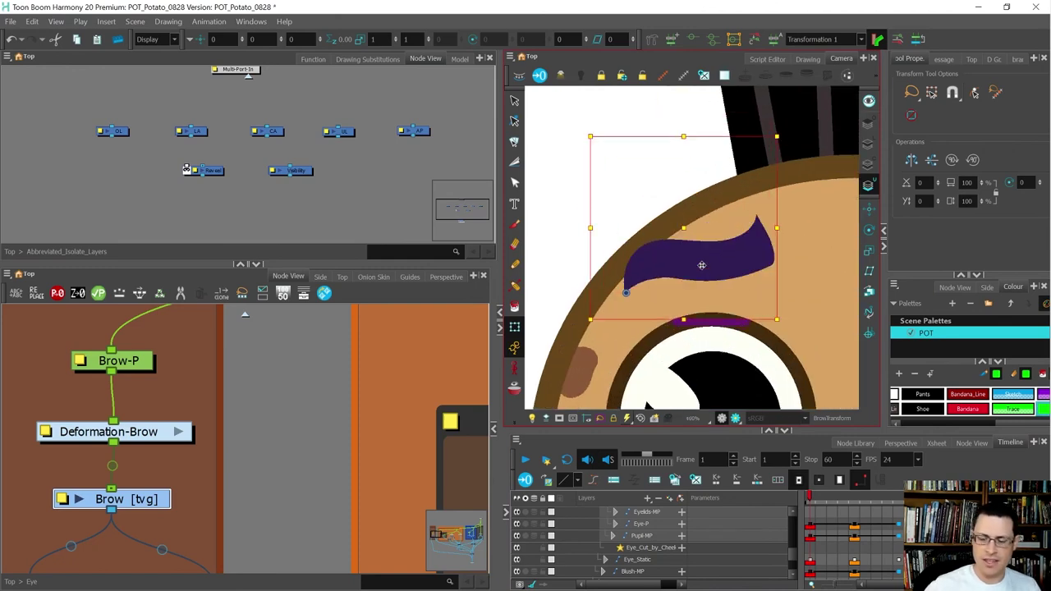
On the line art layer, sharpen the wavy brow's upper outer corner and smooth its upper edge with the Contour Editor
key("alt+q")
left_click(639, 256)
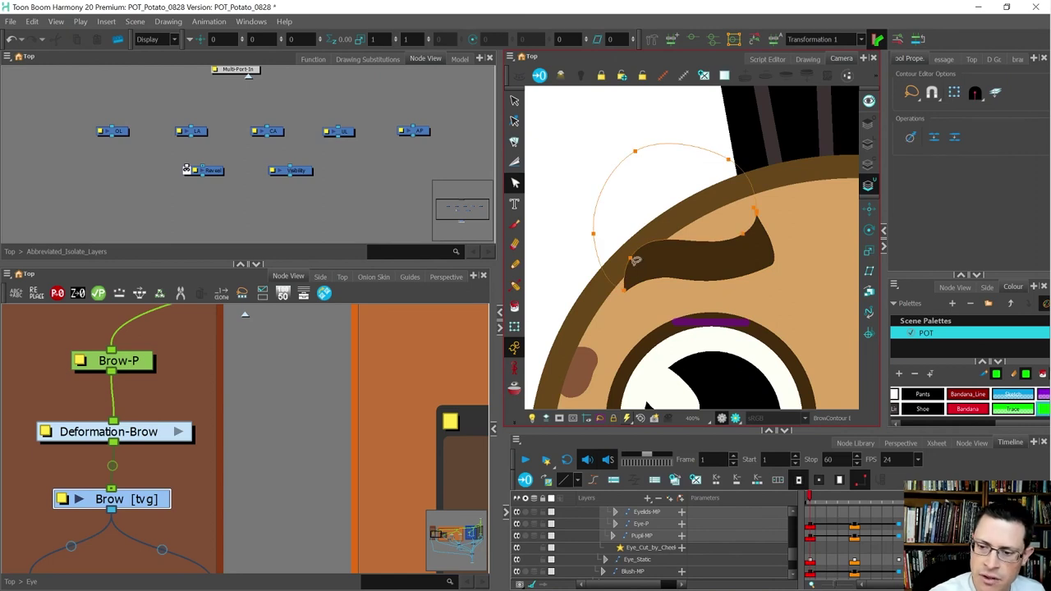
left_click(870, 144)
left_click(633, 257)
left_click_drag(631, 260, 627, 248)
left_click(627, 249, "alt")
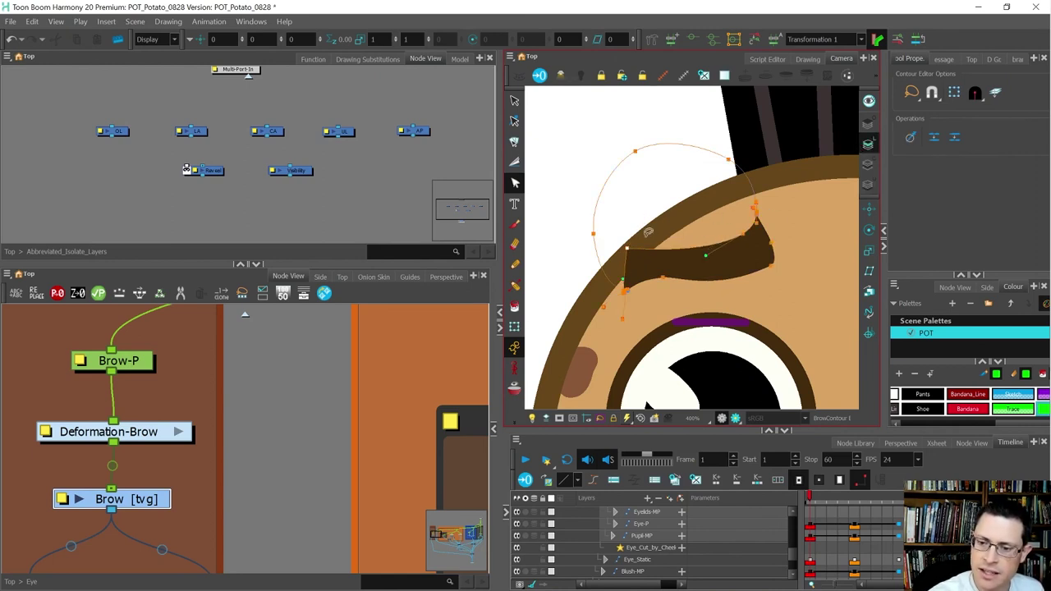
left_click_drag(709, 256, 661, 285)
left_click(662, 282)
left_click(661, 328)
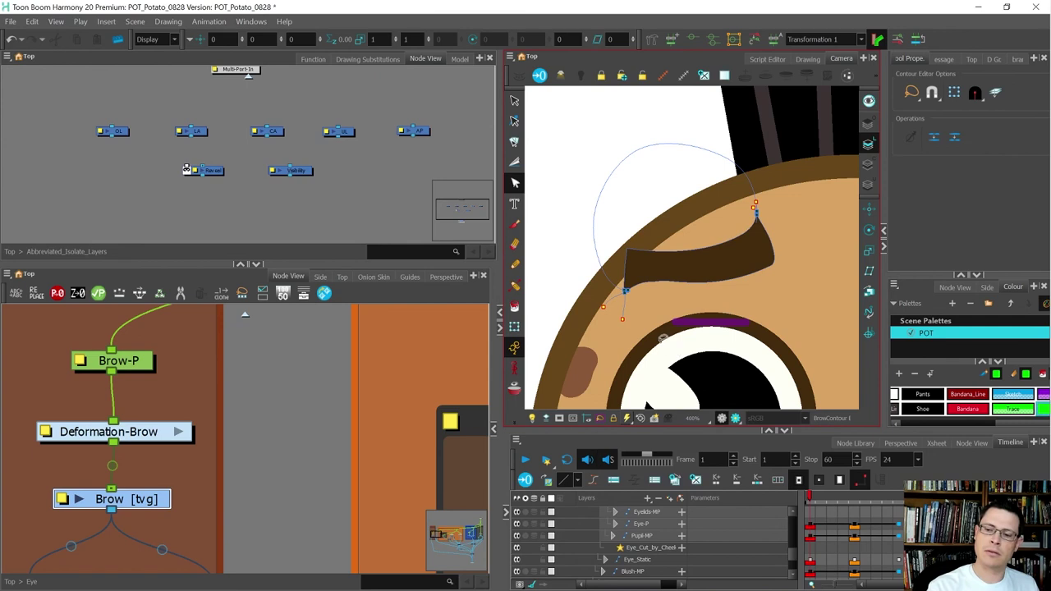
Delete the extra contour point on the brow's inner end and make that end a straight edge
key("shift+t")
key("alt+q")
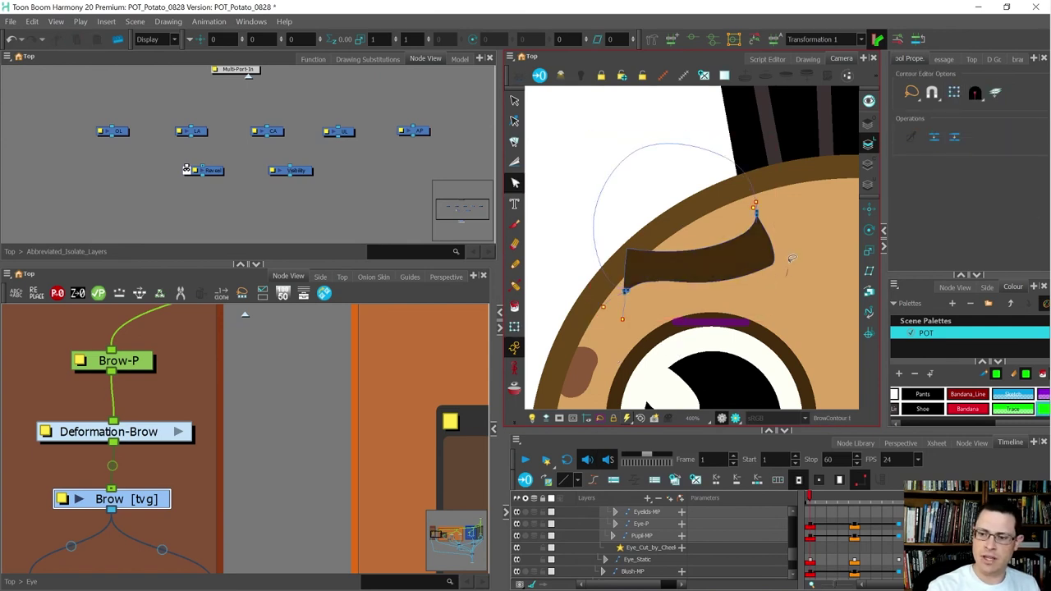
left_click(770, 266, "alt")
left_click(771, 244)
key("Delete")
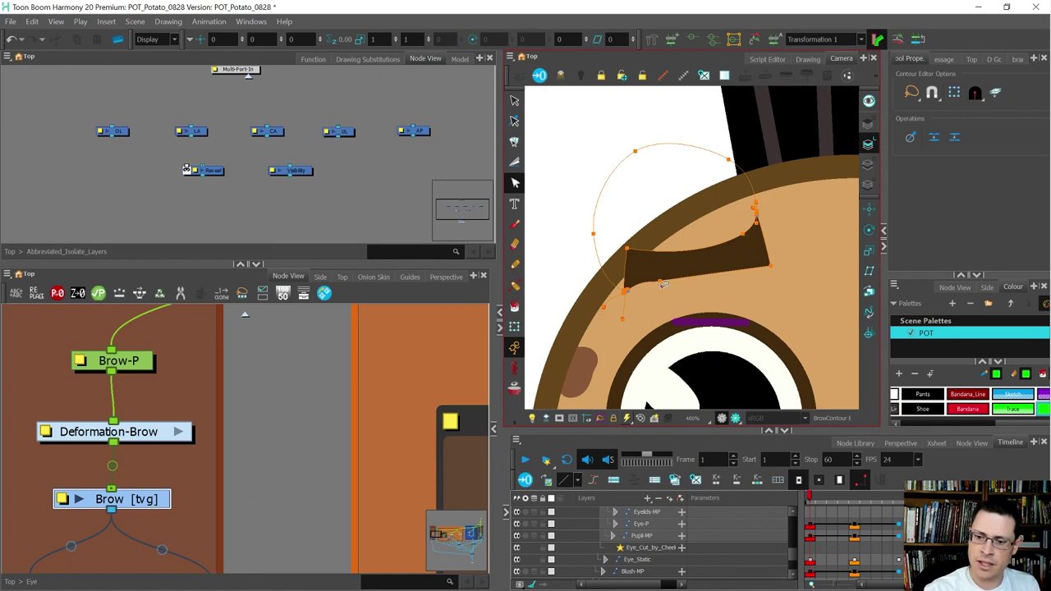
Reshape the curves of the brow's lower and upper edges by adjusting their Bezier handles
mouse_move(660, 280)
left_mouse_down()
mouse_move(703, 285)
mouse_move(642, 280)
left_mouse_up()
mouse_move(742, 280)
left_mouse_down()
mouse_move(731, 280)
mouse_move(761, 287)
left_mouse_up()
left_click_drag(646, 282, 644, 287)
left_click_drag(743, 235, 738, 240)
left_click_drag(689, 267, 686, 261)
left_click(778, 246)
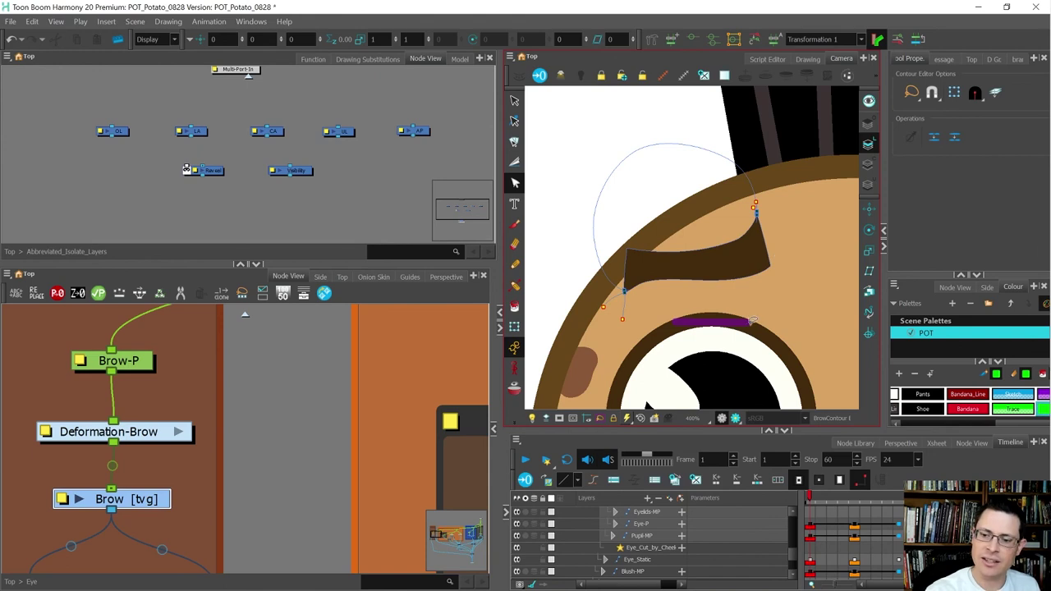
Flip back and forth between the reshaped brow and its neighbouring drawing substitution to compare their shapes
key("shift+t")
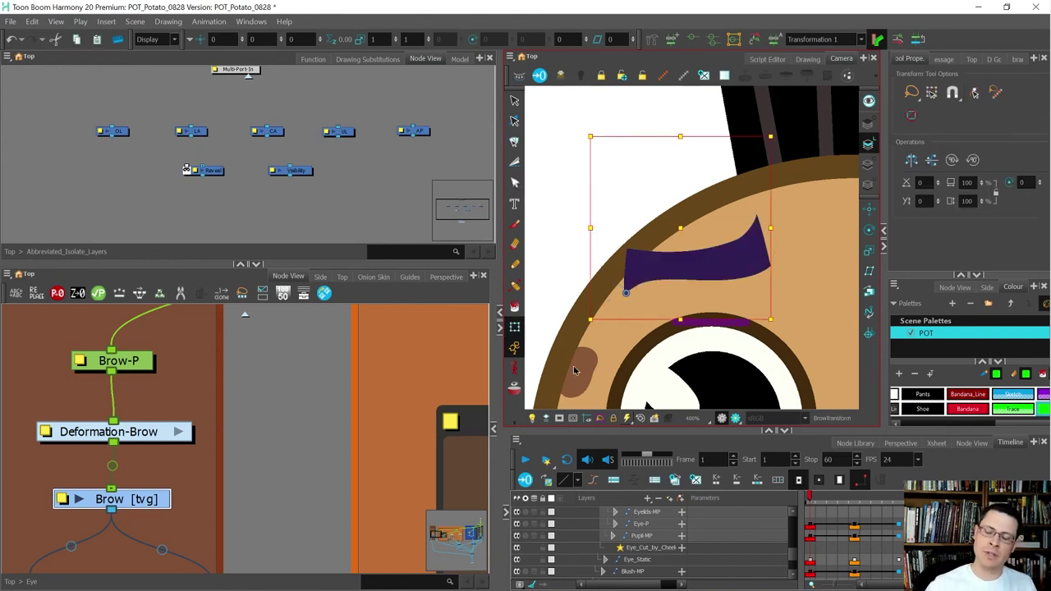
key("bracketleft")
key("bracketright")
key("bracketleft")
key("bracketright")
key("bracketleft")
key("bracketright")
Delete the arc-shaped stroke above the brow from the line art layer, keeping the brown brow shape
key("alt+q")
left_click(626, 293)
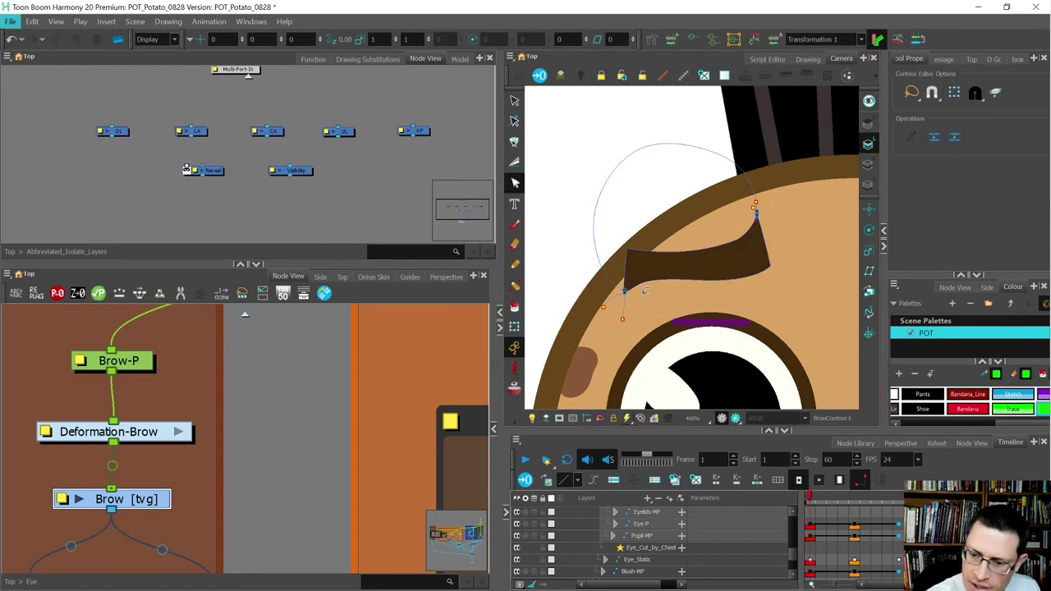
scroll(626, 294, "up", 3)
key("alt+s")
left_click(637, 318)
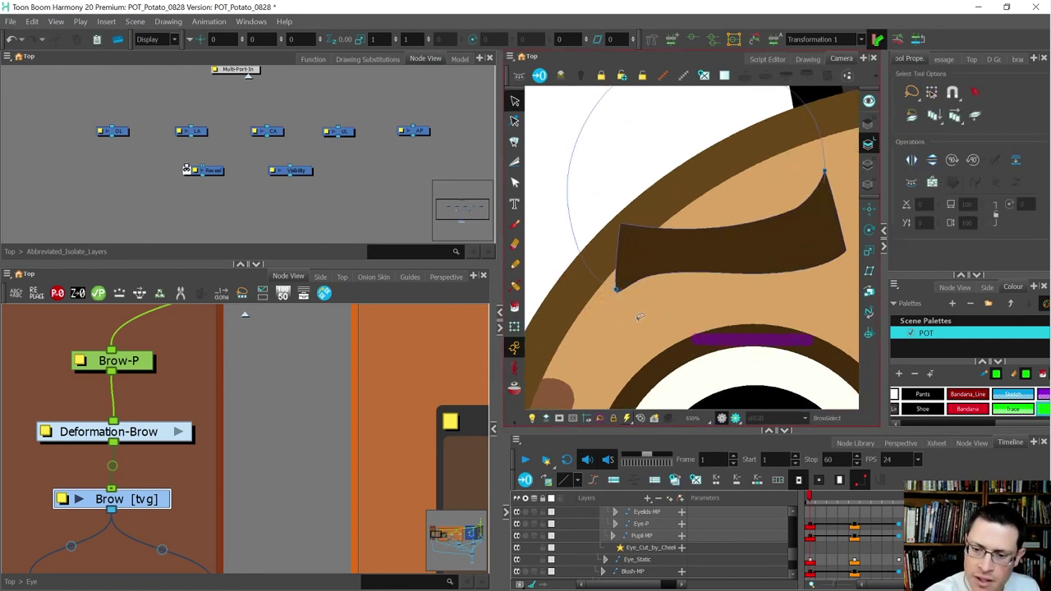
key("alt+q")
left_click(621, 295)
left_click(605, 314)
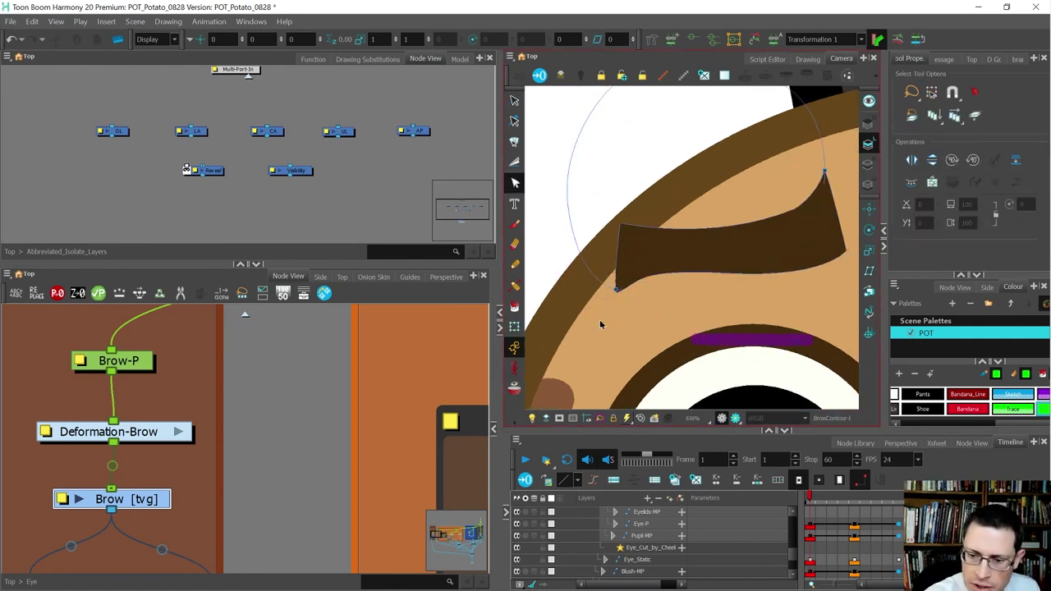
key("alt+s")
key("Delete")
key("alt+q")
key("alt+q")
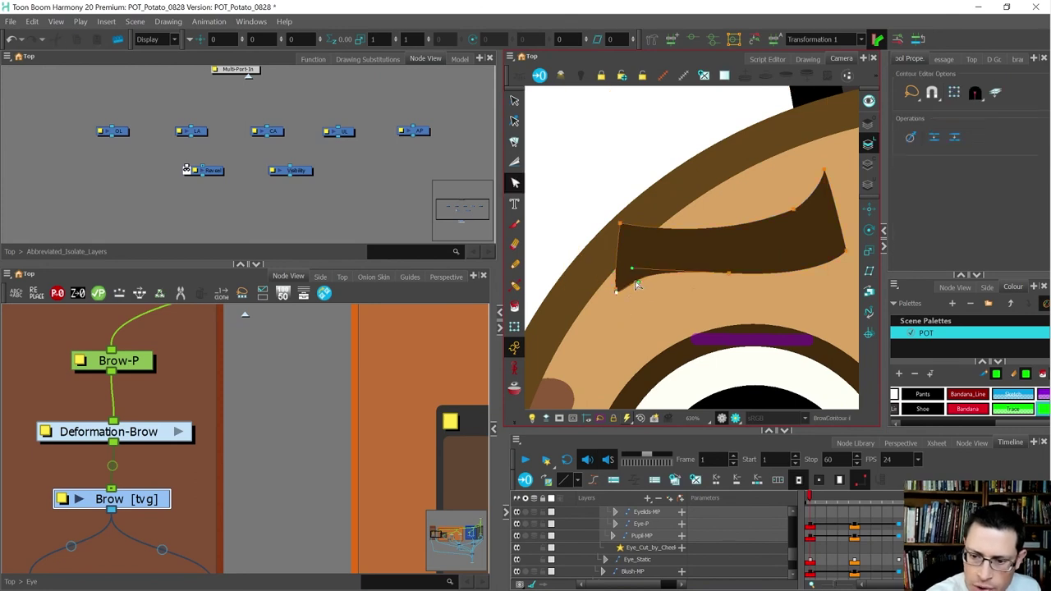
Raise the brow's upper edge slightly and compare the shape with the neighbouring drawing substitution
mouse_move(602, 202)
left_mouse_down()
mouse_move(787, 145)
mouse_move(835, 228)
mouse_move(591, 210)
mouse_move(622, 215)
left_mouse_up()
left_click(597, 190)
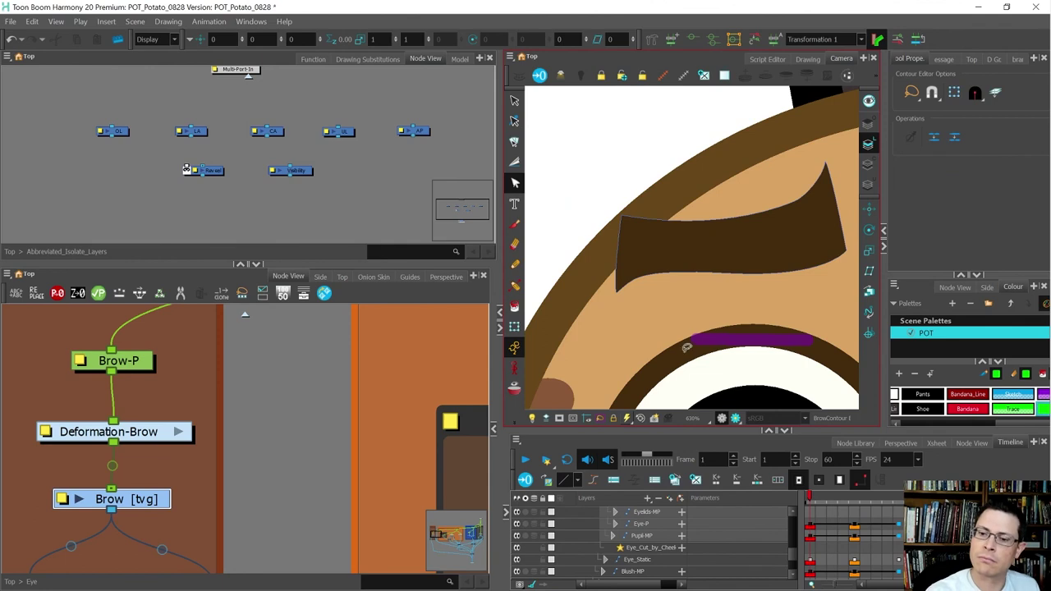
key("bracketright")
key("bracketleft")
key("bracketright")
key("bracketleft")
key("bracketright")
key("bracketleft")
key("bracketright")
key("bracketleft")
Lower the inner tip of the brow's upper edge slightly and recheck it against the neighbouring drawing
left_click_drag(821, 149, 837, 148)
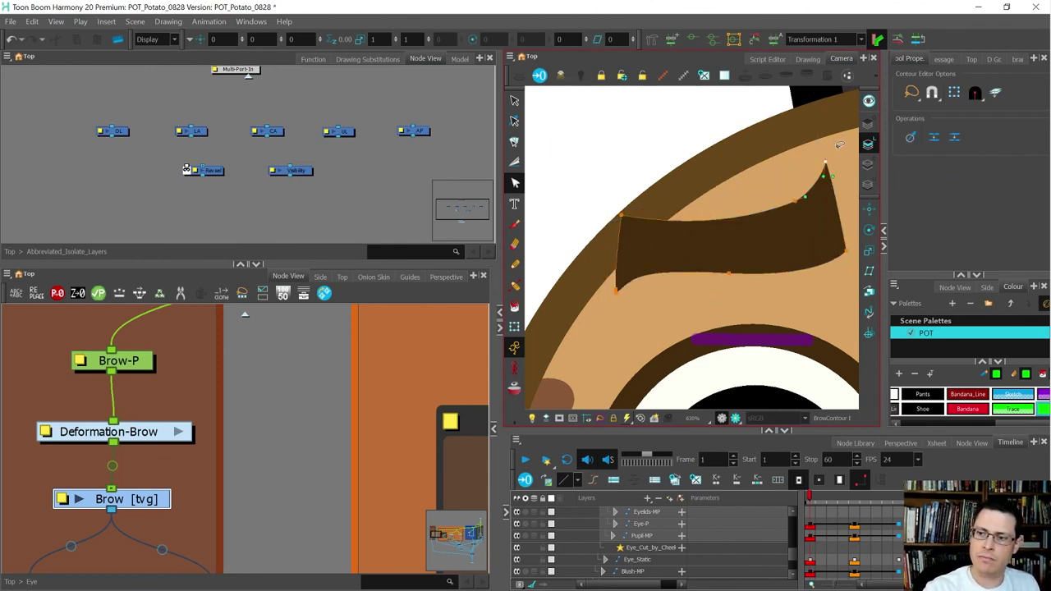
left_click(811, 194)
key("bracketright")
key("bracketleft")
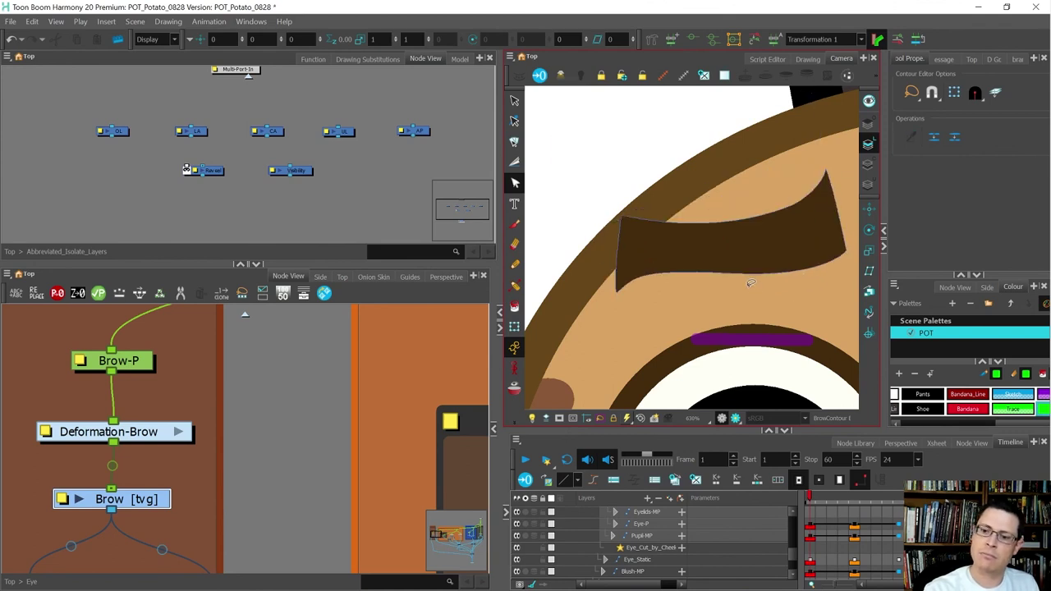
Lower the middle of the brow's bottom edge and compare it with the neighbouring drawing and the whole character
left_click(820, 281)
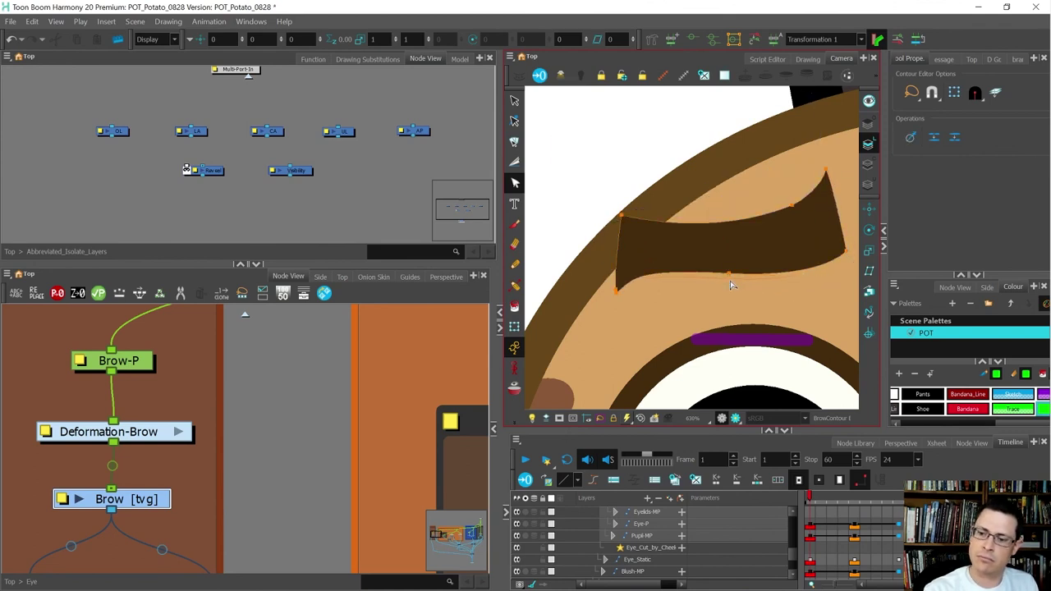
left_click_drag(732, 284, 731, 294)
key("bracketright")
key("bracketleft")
key("bracketright")
key("bracketleft")
key("bracketright")
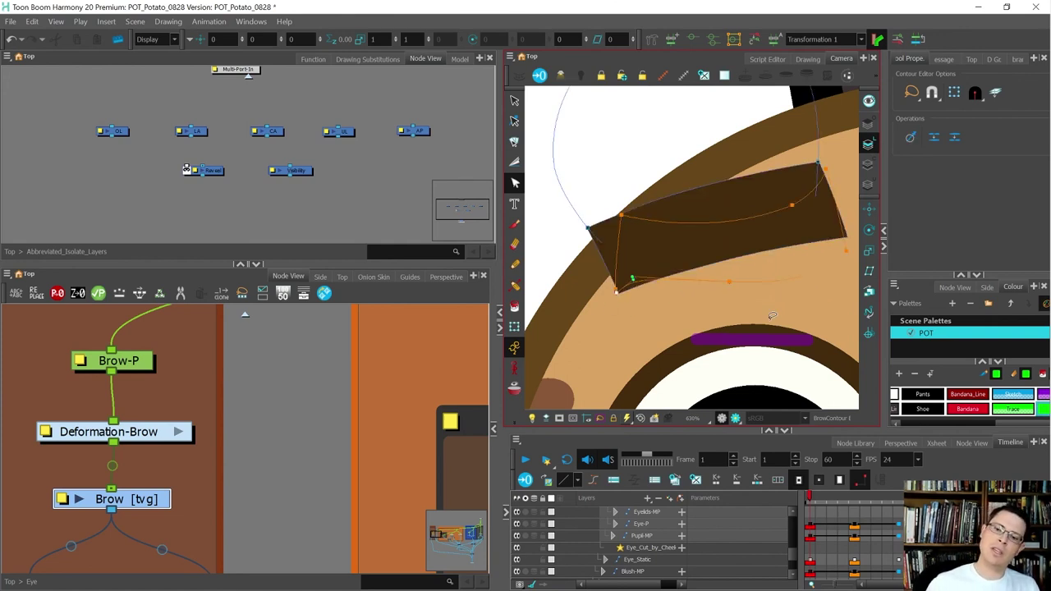
scroll(675, 241, "down", 7)
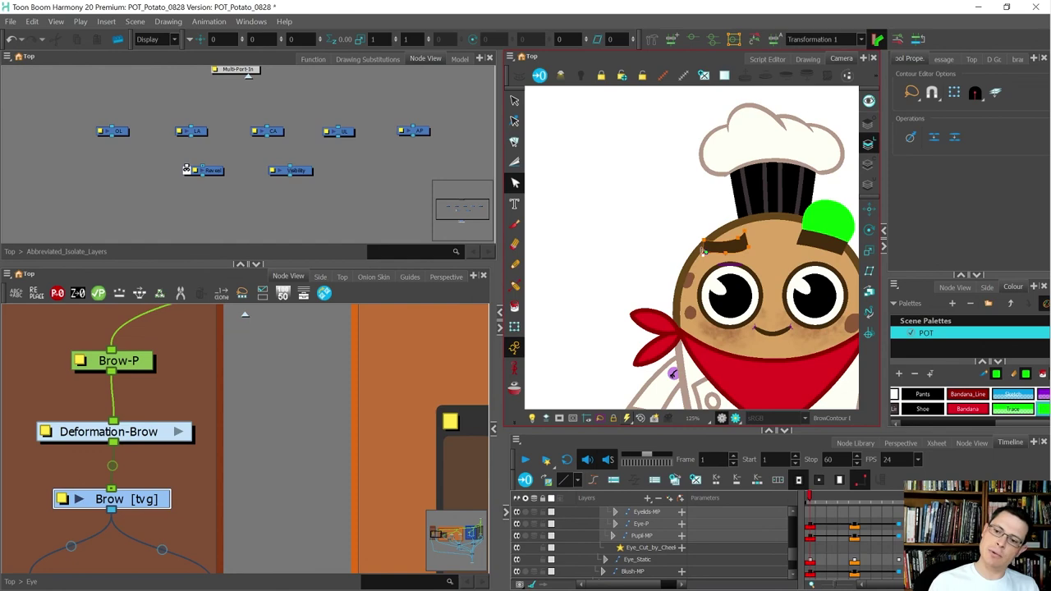
scroll(703, 251, "up", 3)
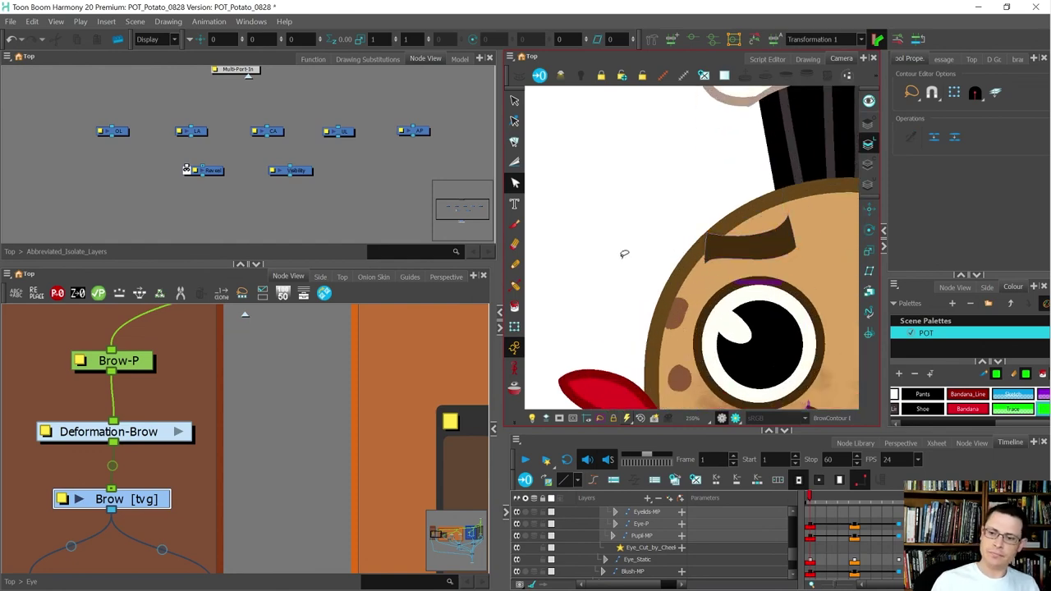
scroll(624, 254, "down", 3)
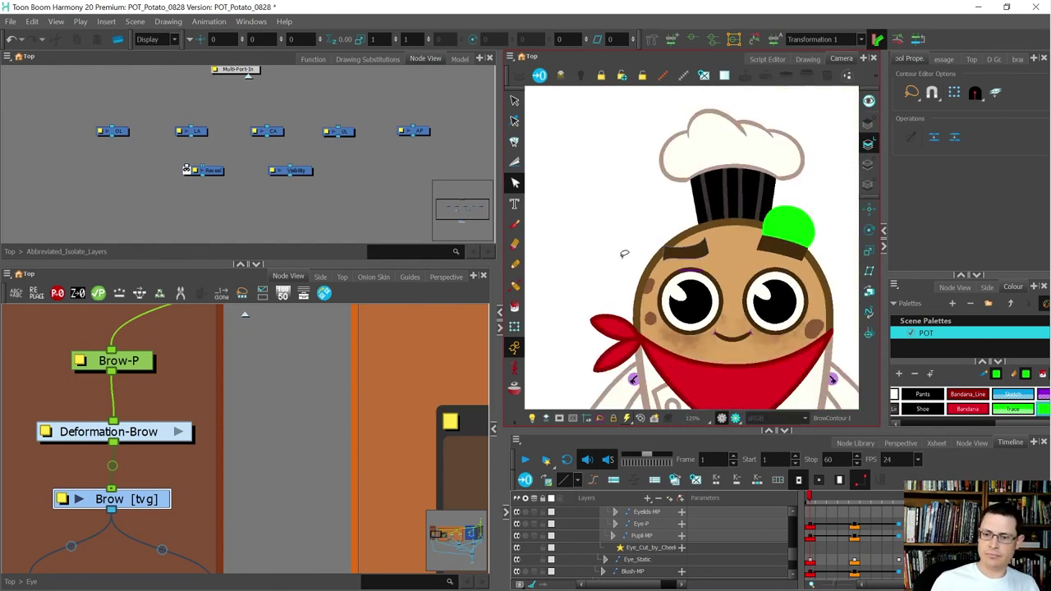
scroll(671, 274, "up", 4)
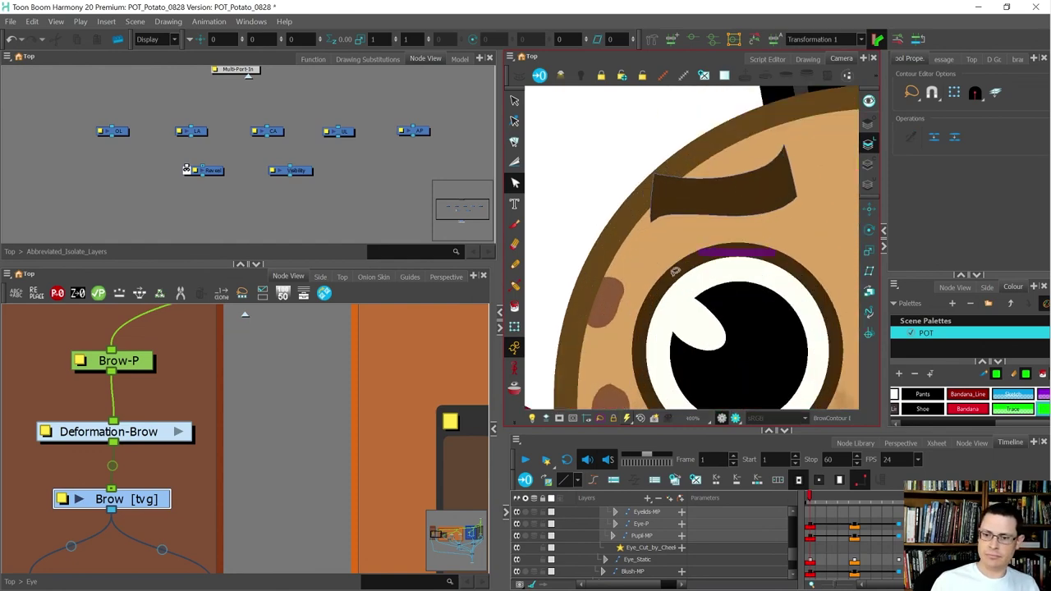
Move the upper corner of the brow's outer end slightly up and inward, then compare it with the neighbouring drawing
mouse_move(639, 222)
left_mouse_down()
mouse_move(680, 214)
mouse_move(664, 212)
left_mouse_up()
left_click_drag(654, 174, 658, 168)
key("bracketright")
key("bracketleft")
key("bracketright")
key("bracketleft")
key("bracketright")
key("bracketleft")
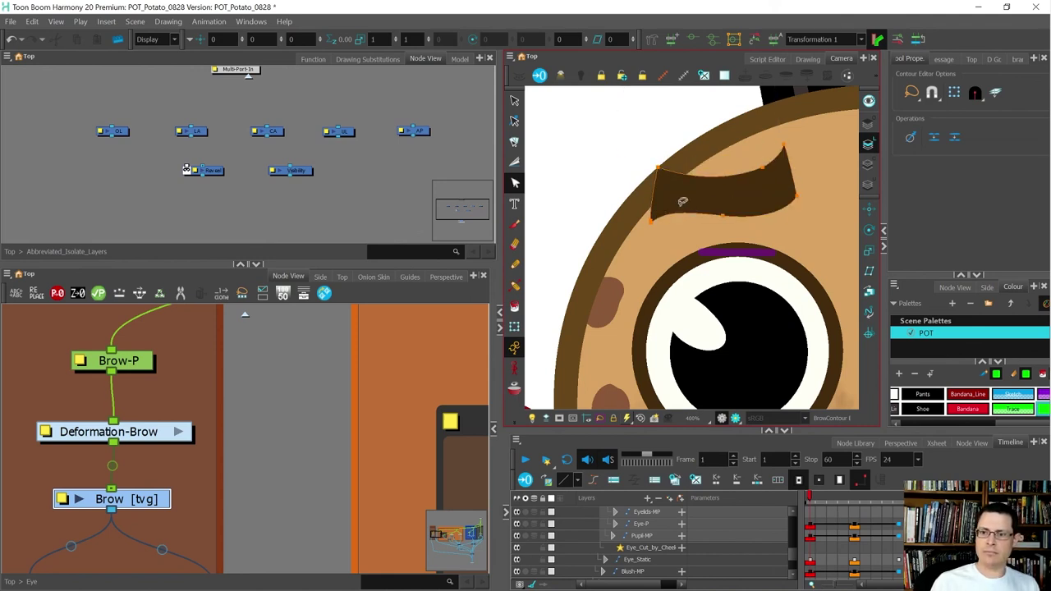
Fine-tune the middle contour points of the brow's lower and upper edges, checking the shape against the whole face
left_click(734, 225)
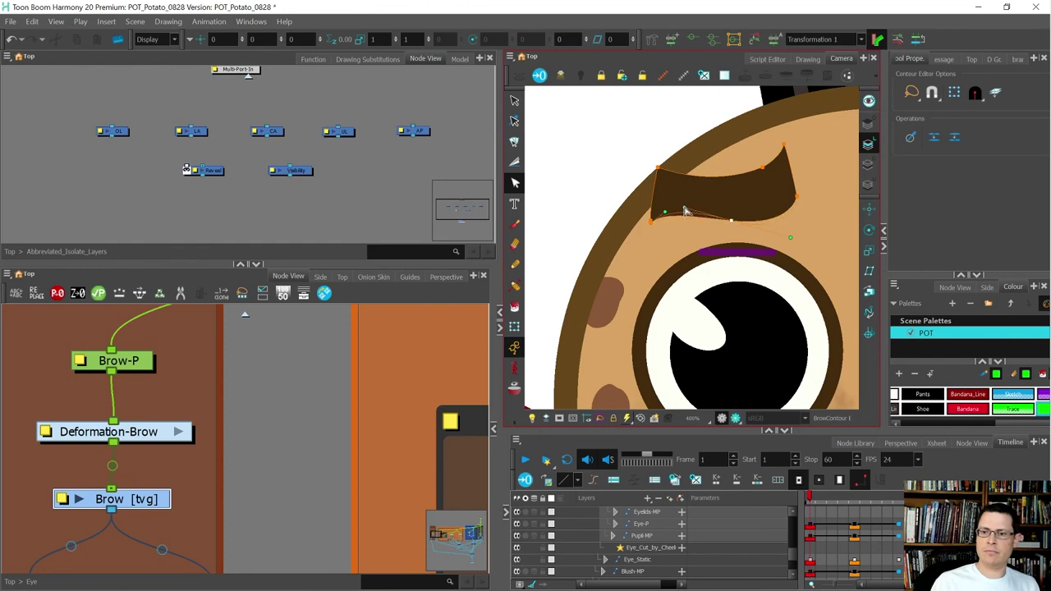
scroll(657, 197, "down", 5)
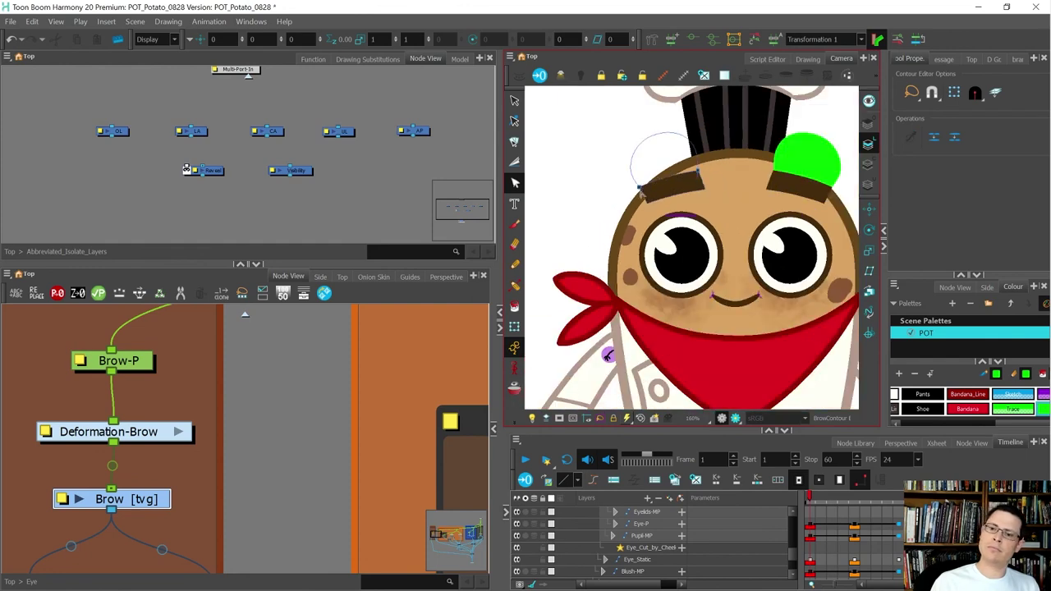
scroll(688, 187, "up", 3)
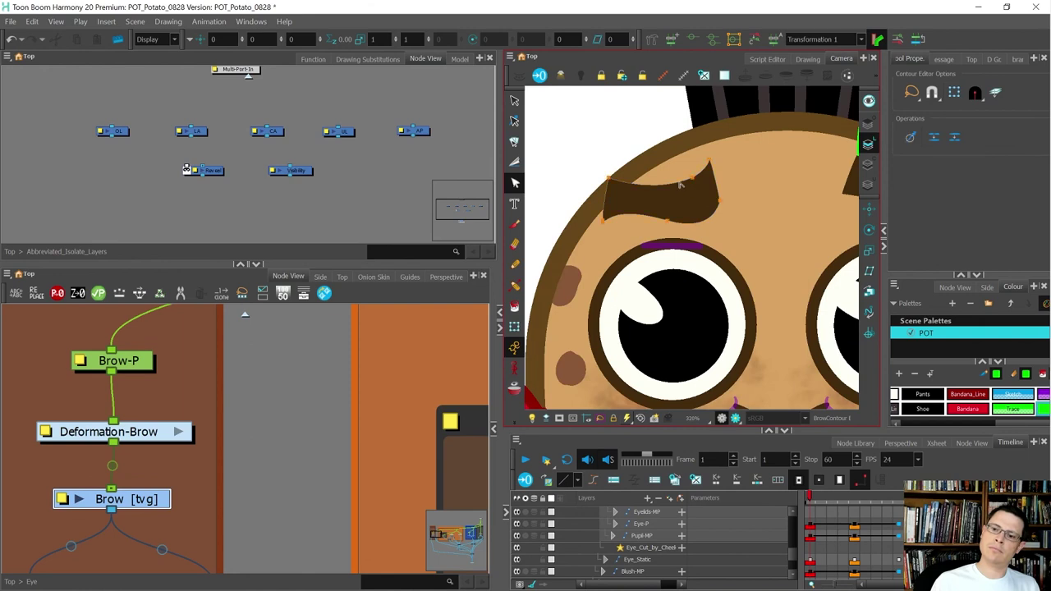
left_click(691, 179)
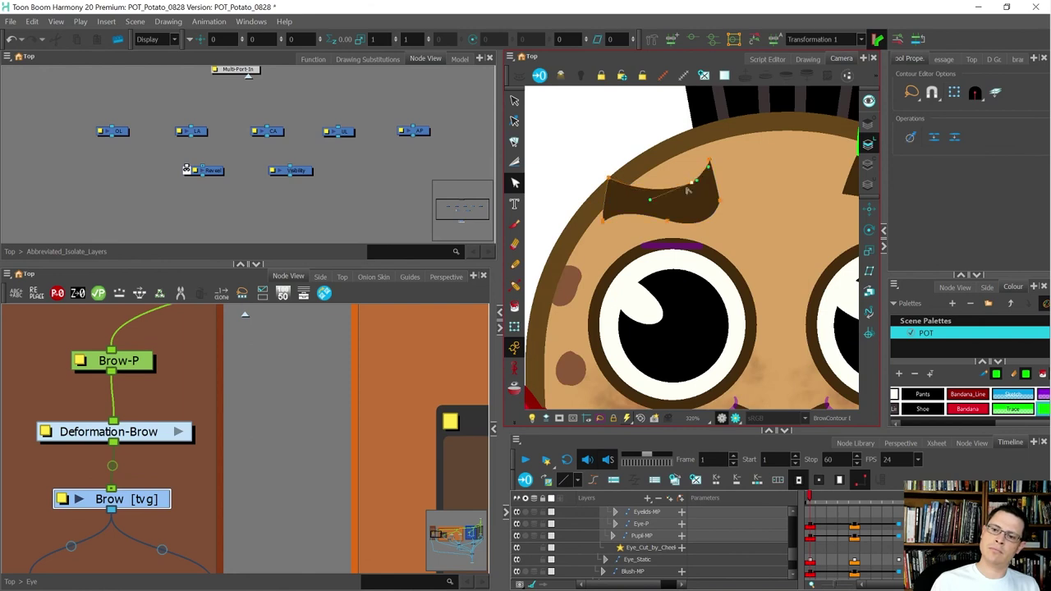
scroll(615, 146, "down", 4)
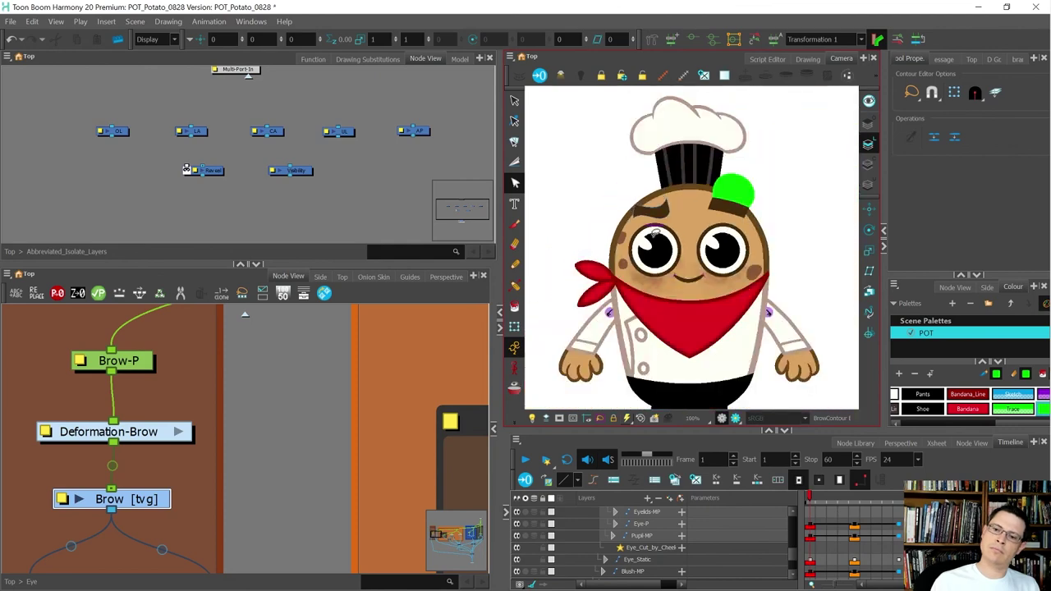
scroll(654, 233, "up", 4)
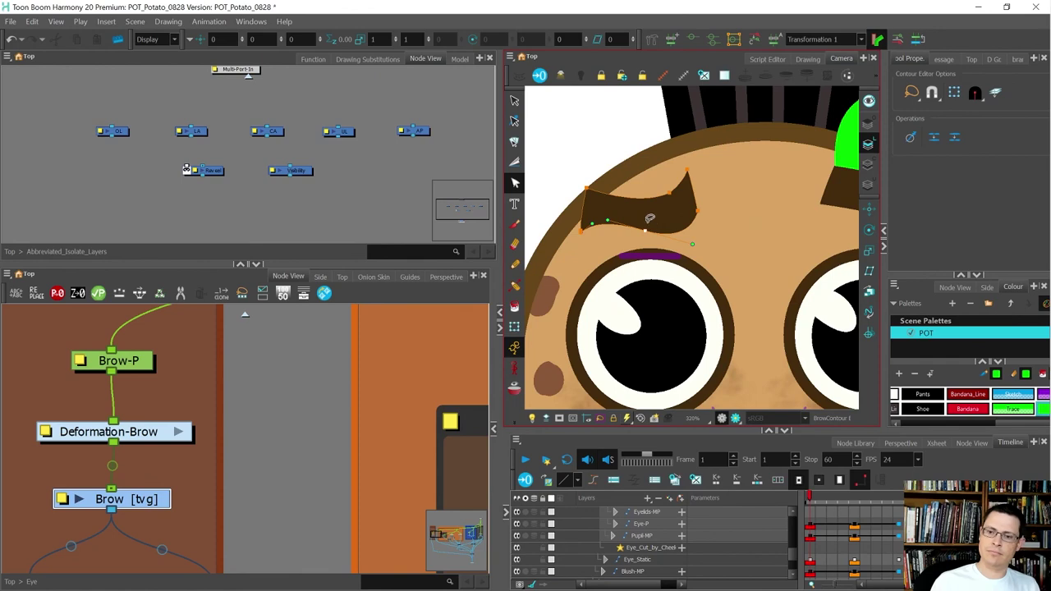
left_click_drag(646, 231, 640, 232)
left_click(628, 148)
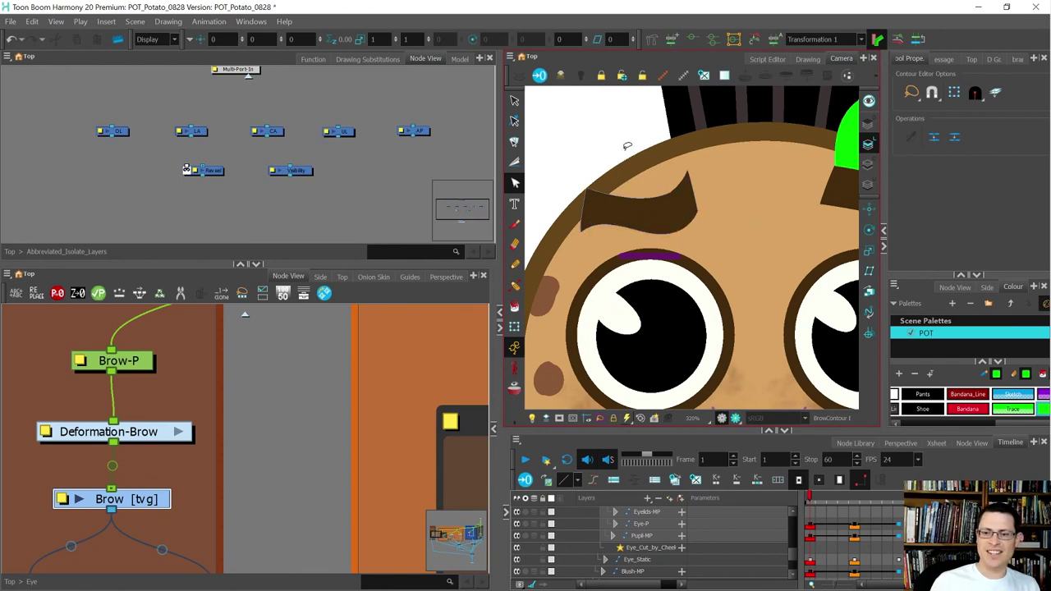
scroll(641, 209, "down", 4)
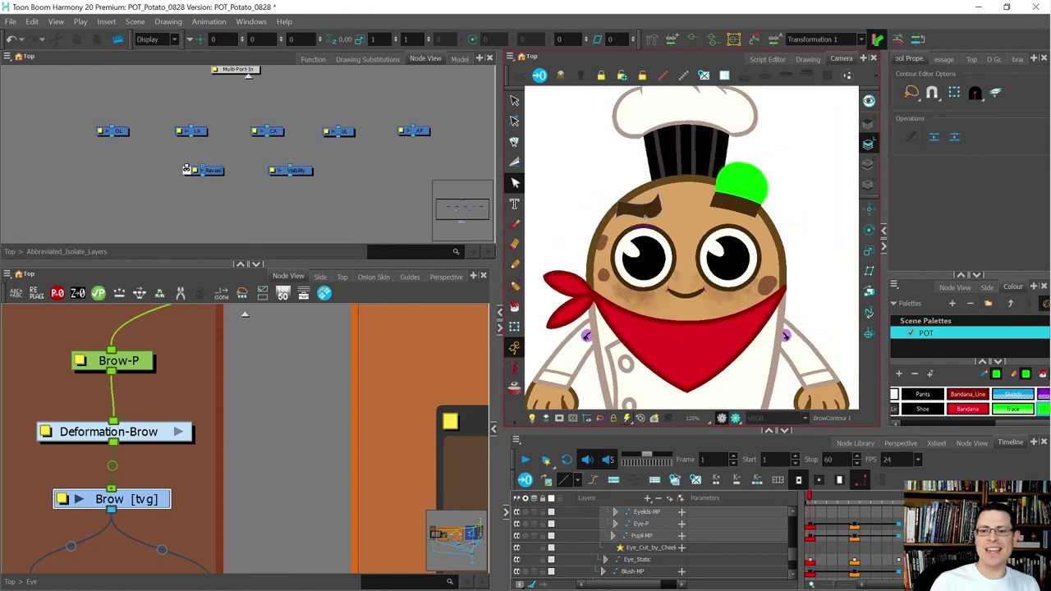
Try moving the brow down over the eye to test how the matte cuts it, and undo the move
key("shift+t")
left_click(648, 209)
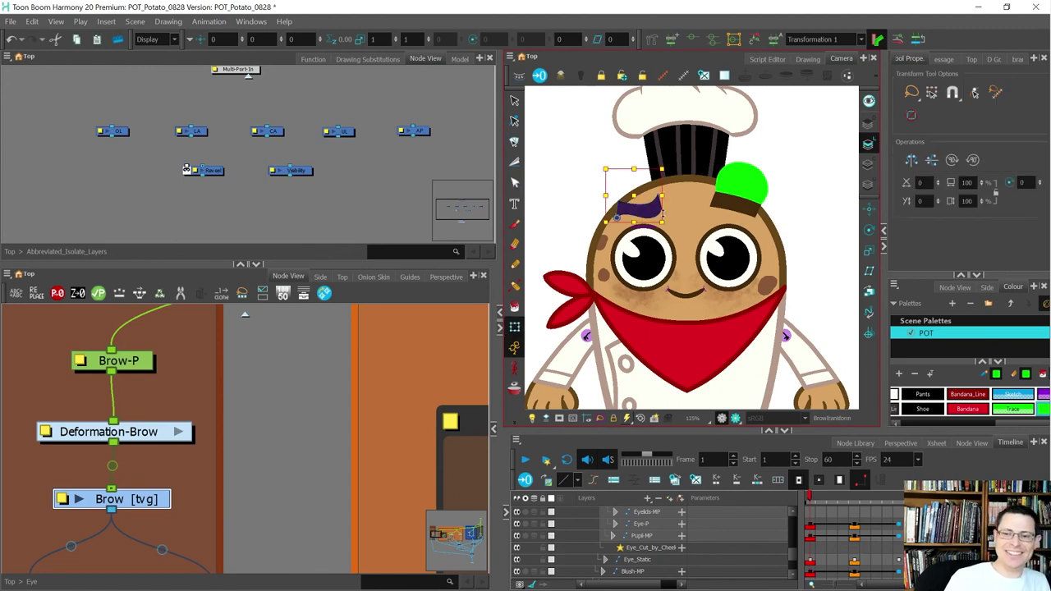
left_click_drag(686, 215, 692, 250)
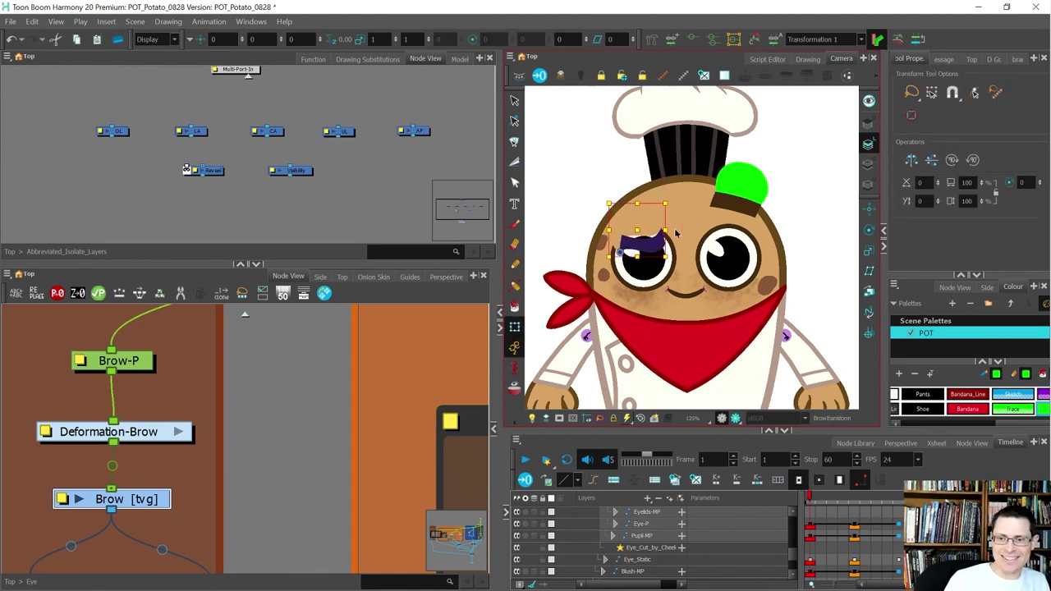
scroll(655, 219, "up", 3)
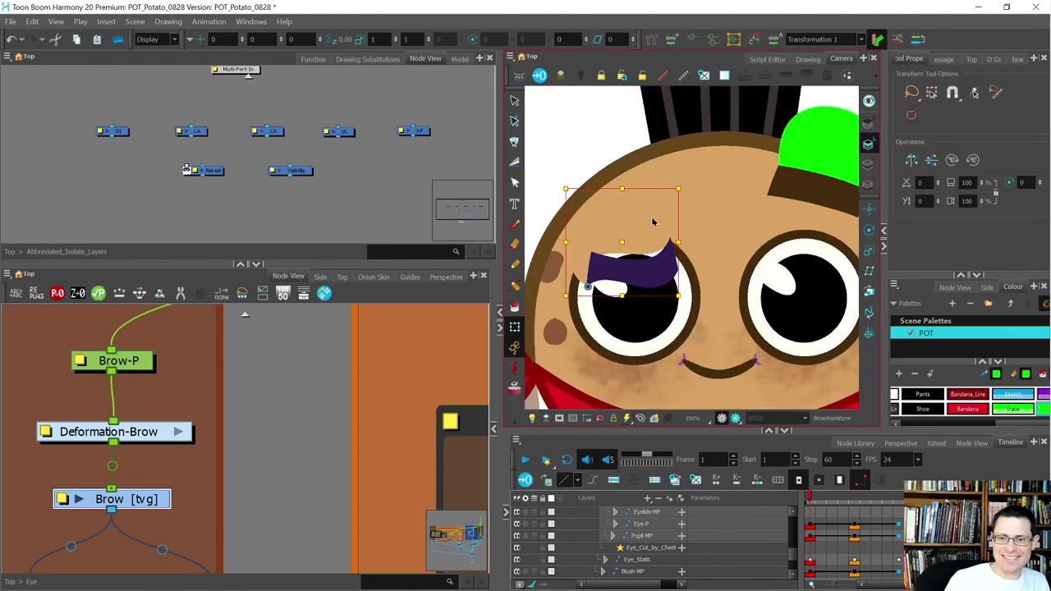
key("ctrl+z")
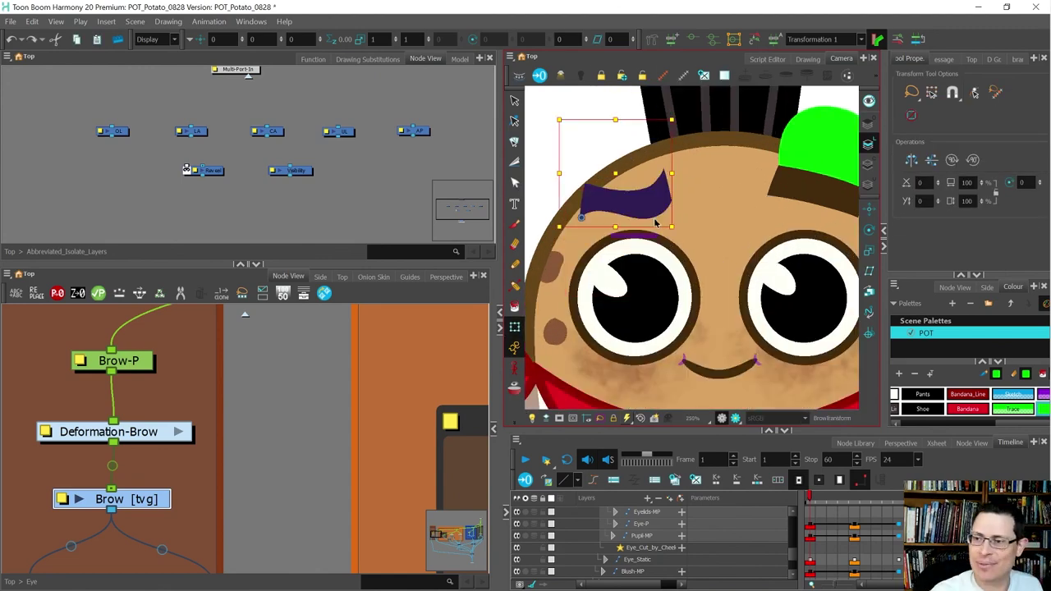
On the underlay layer, tuck the matte's contour point into the brow's inner tip and remove the stray point beside it
left_click(869, 185)
key("alt+q")
left_click(622, 145)
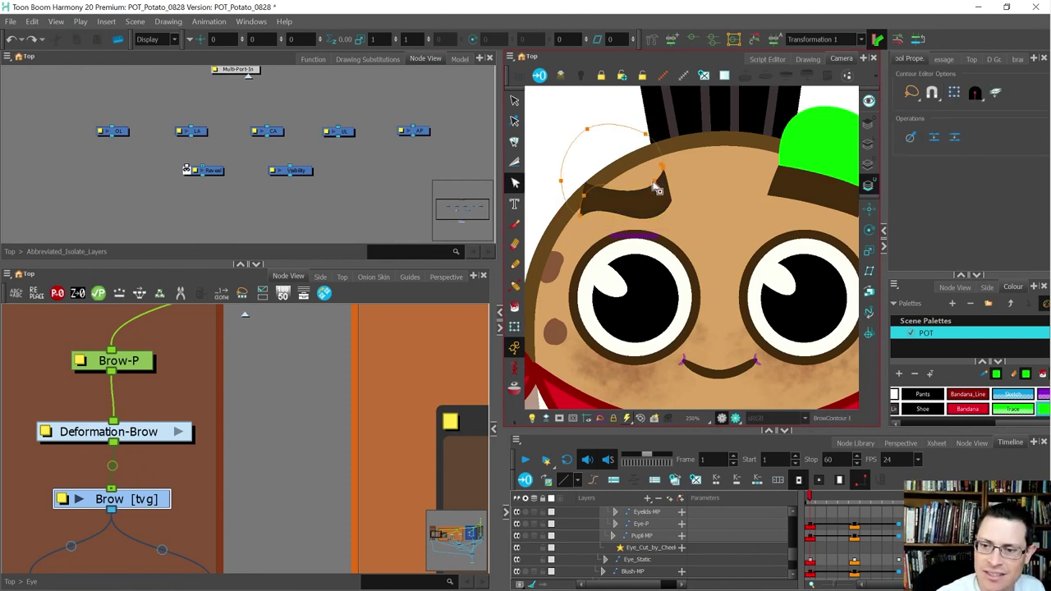
scroll(659, 197, "up", 3)
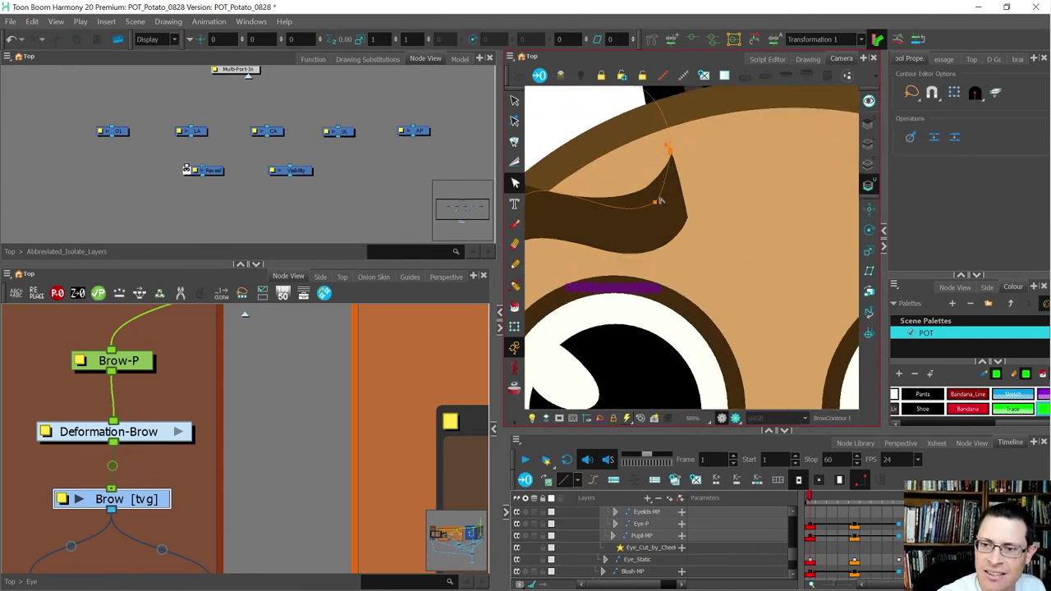
scroll(672, 156, "up", 4)
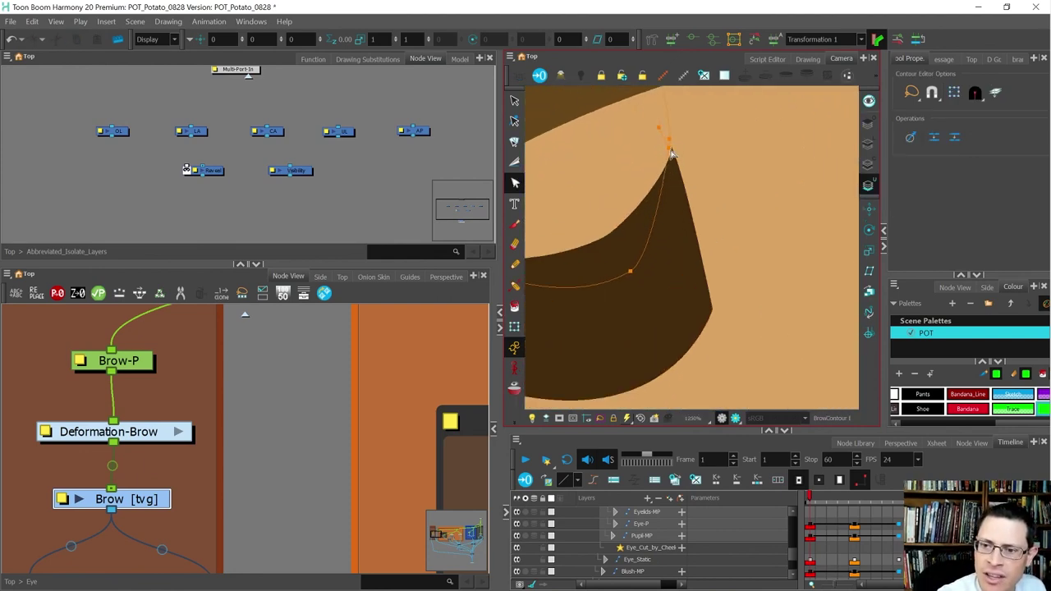
left_click_drag(669, 149, 672, 161)
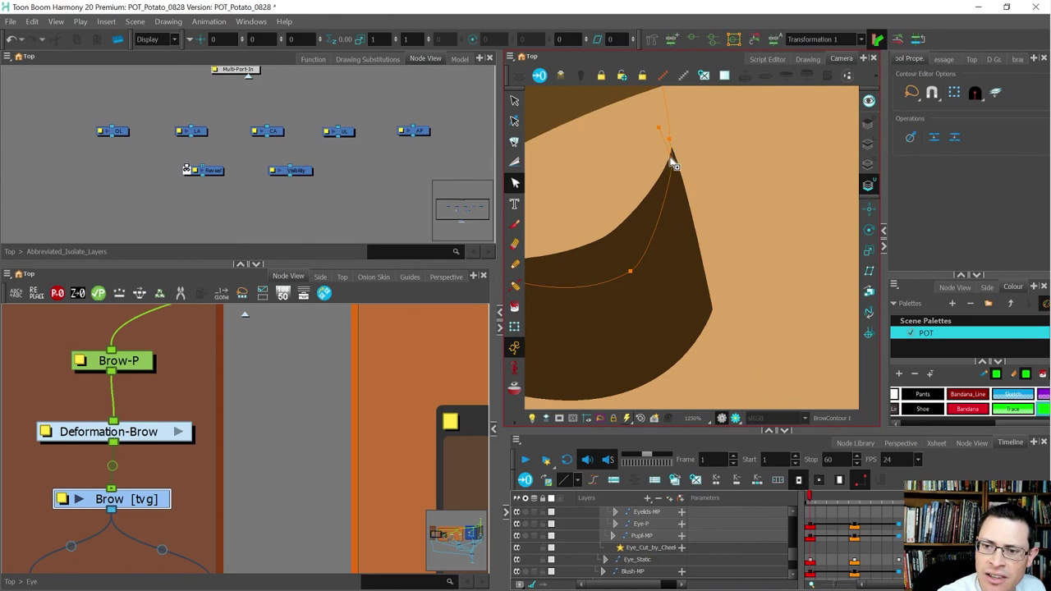
left_click(658, 128)
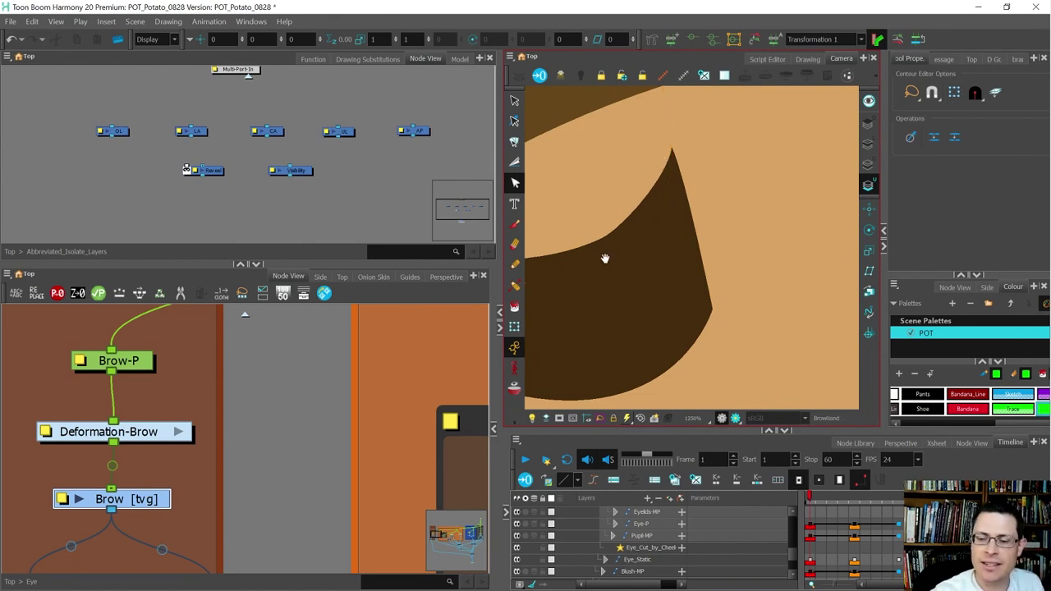
scroll(608, 254, "down", 4)
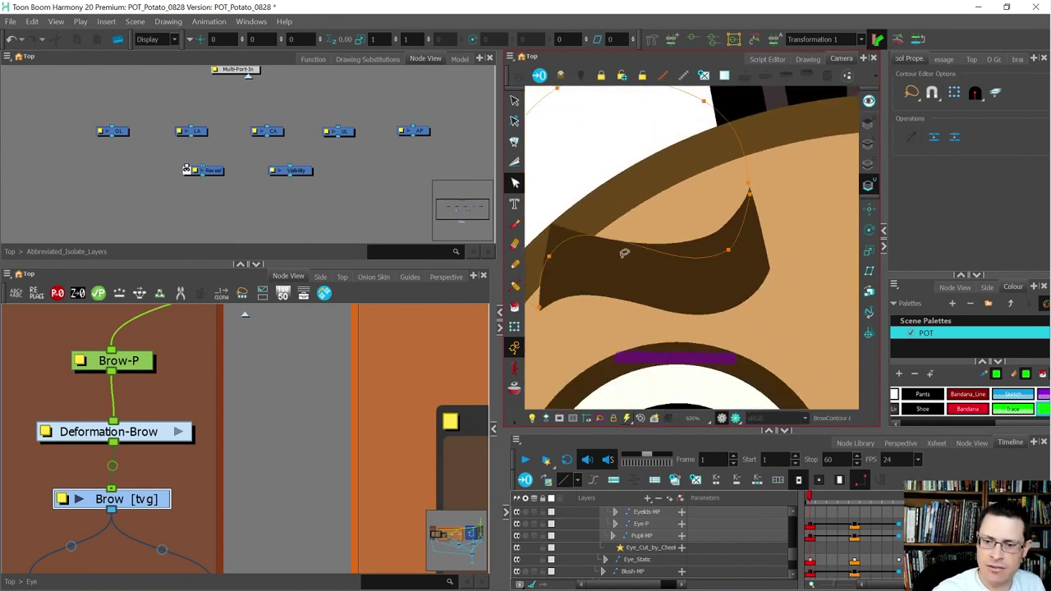
Remove the matte's extra contour point near the brow's outer end and reshape its lower edge to stay inside the brow
left_click_drag(566, 271, 621, 261)
left_click(596, 297)
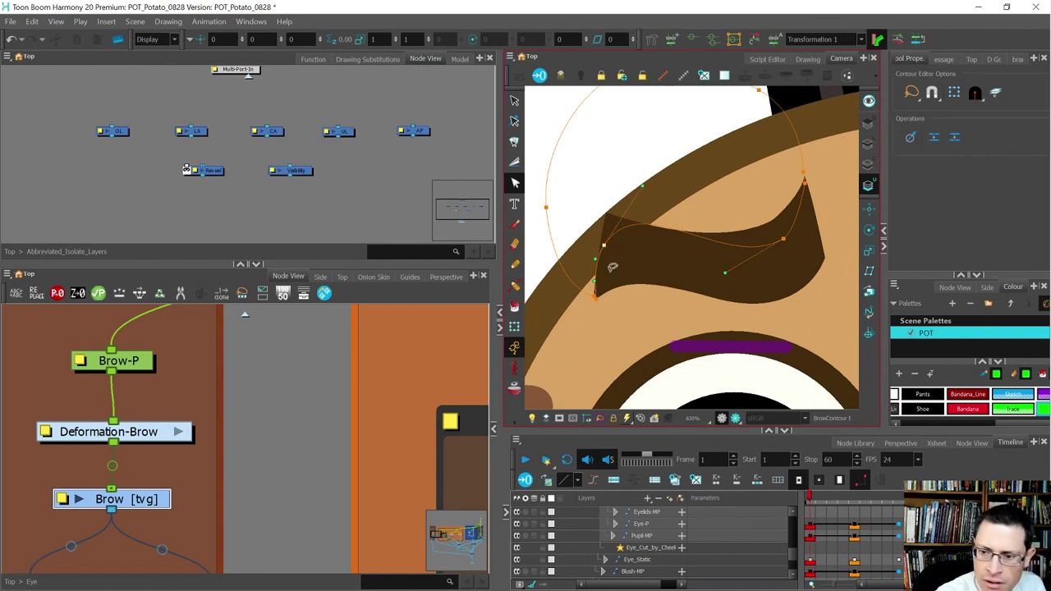
left_click_drag(599, 295, 748, 274)
left_click(596, 296)
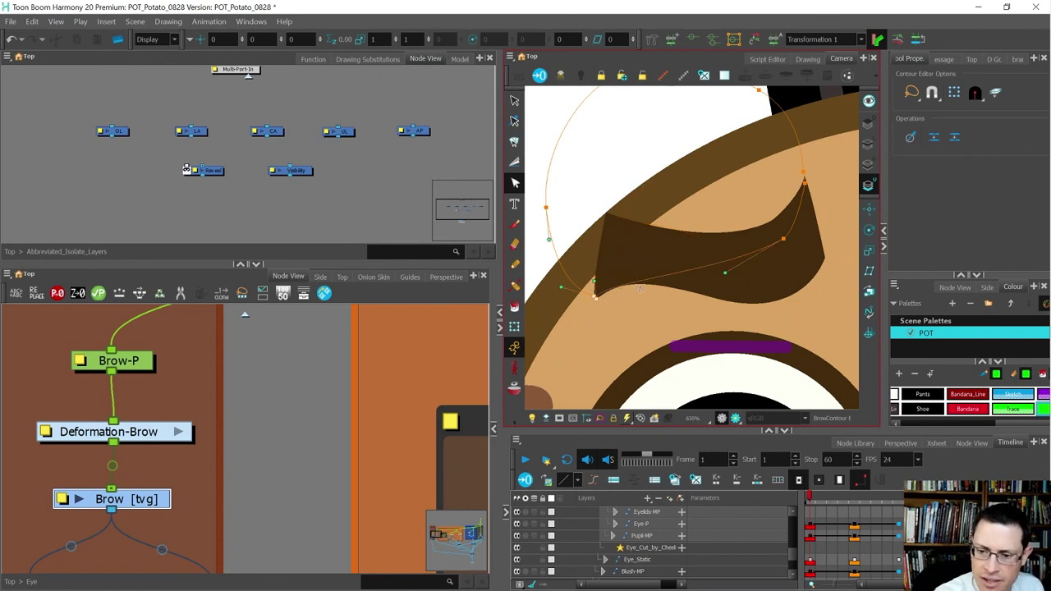
left_click_drag(596, 288, 629, 252)
left_click(545, 241)
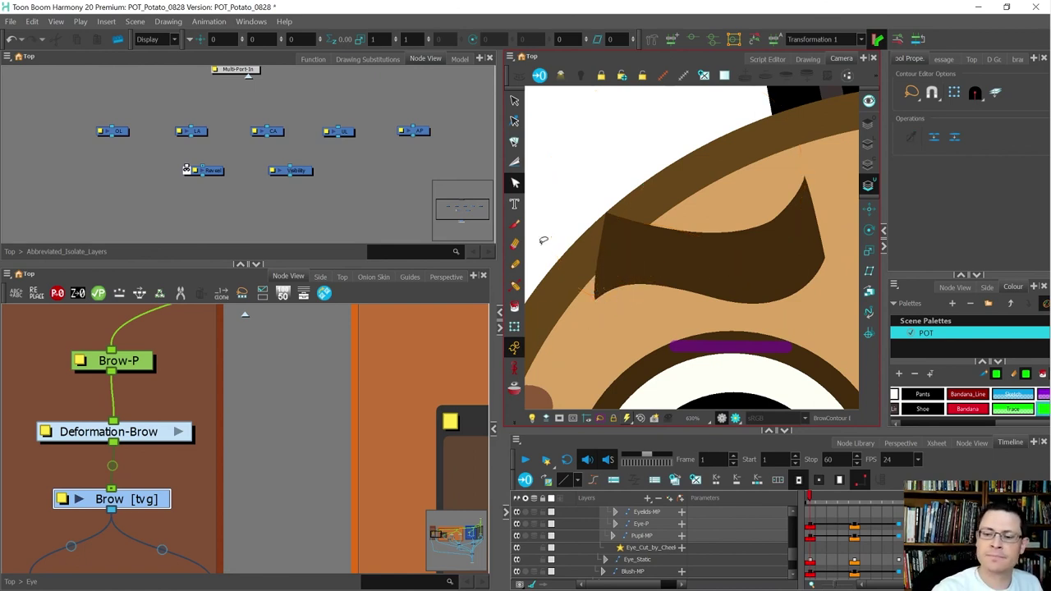
Save the scene and switch the selected brow to its straight drawing substitution
key("shift+t")
scroll(547, 239, "down", 5)
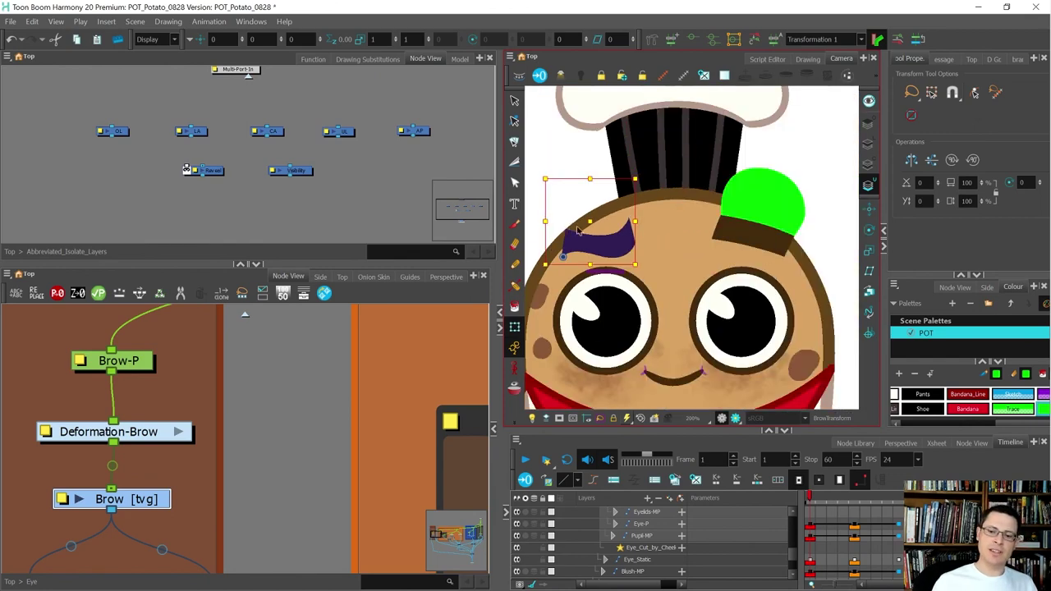
scroll(577, 229, "down", 1)
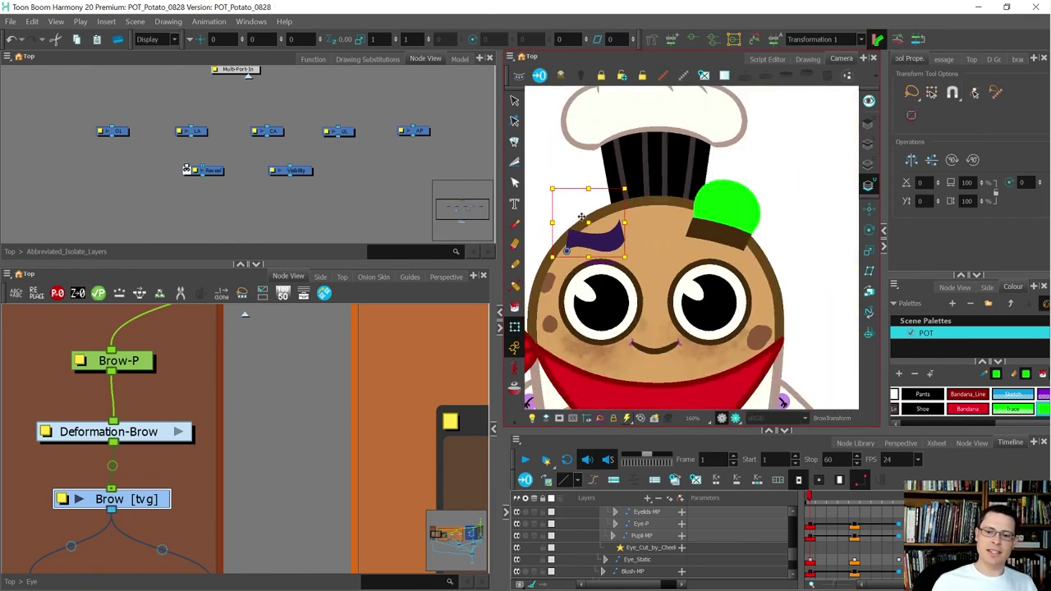
left_click(576, 211)
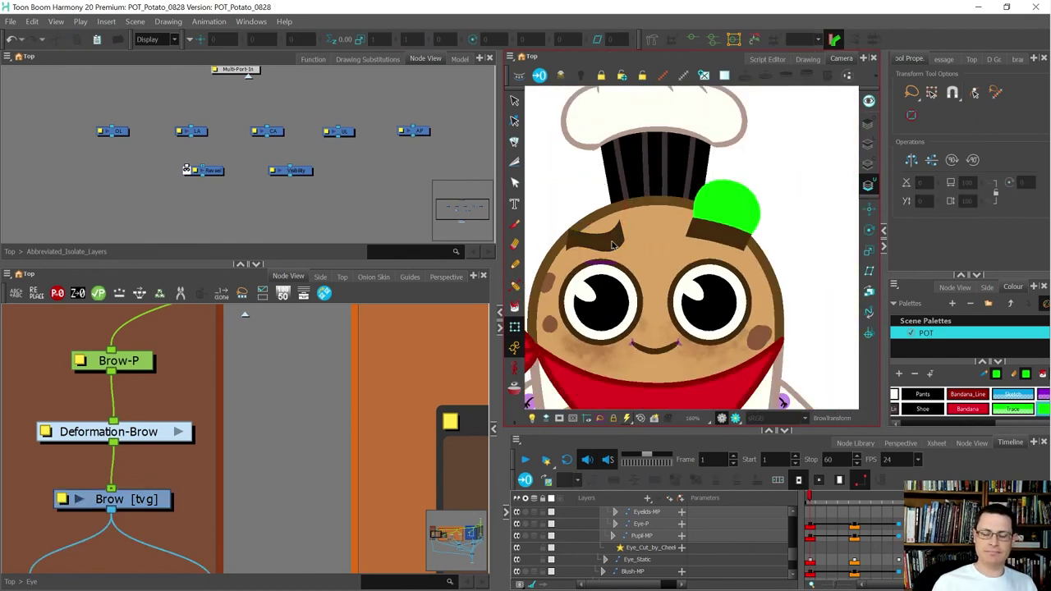
left_click(612, 244)
key("[")
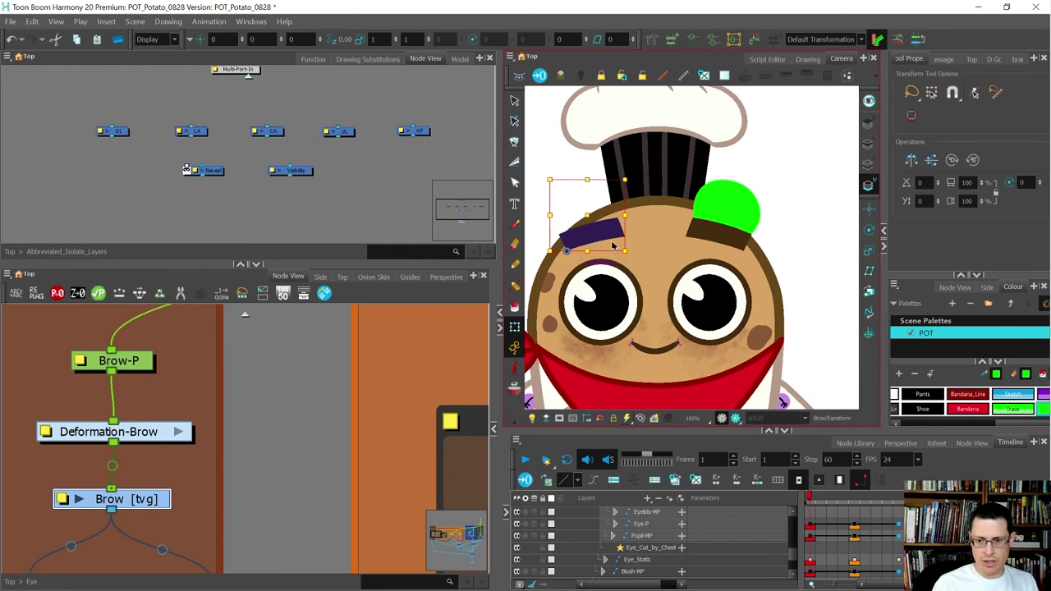
View the whole character and step back and forth through the head-turn frames with the brow selected to check its shape
left_click(567, 184)
scroll(619, 220, "down", 4)
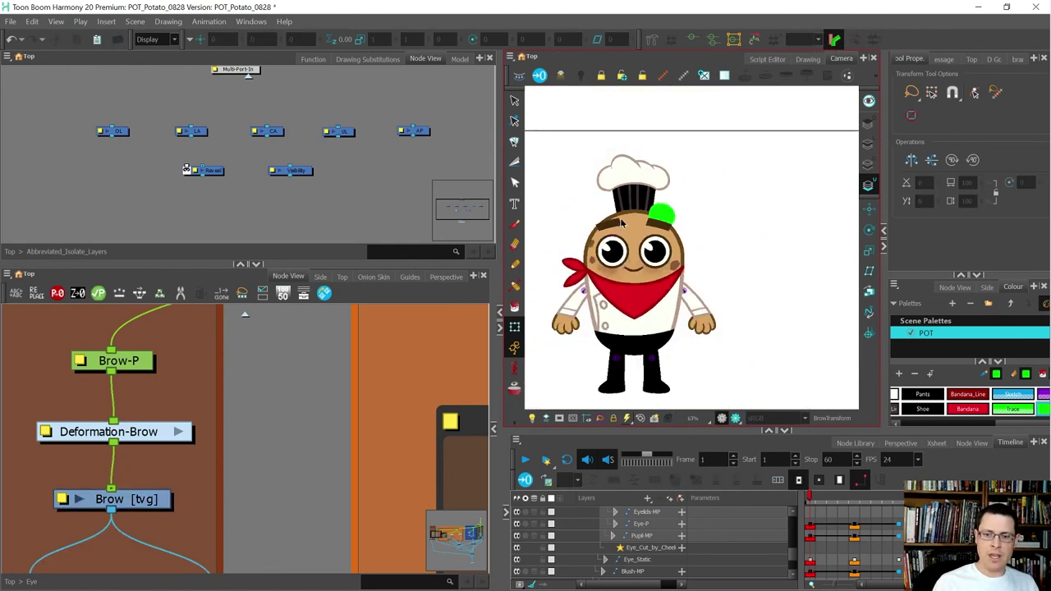
left_click(617, 223)
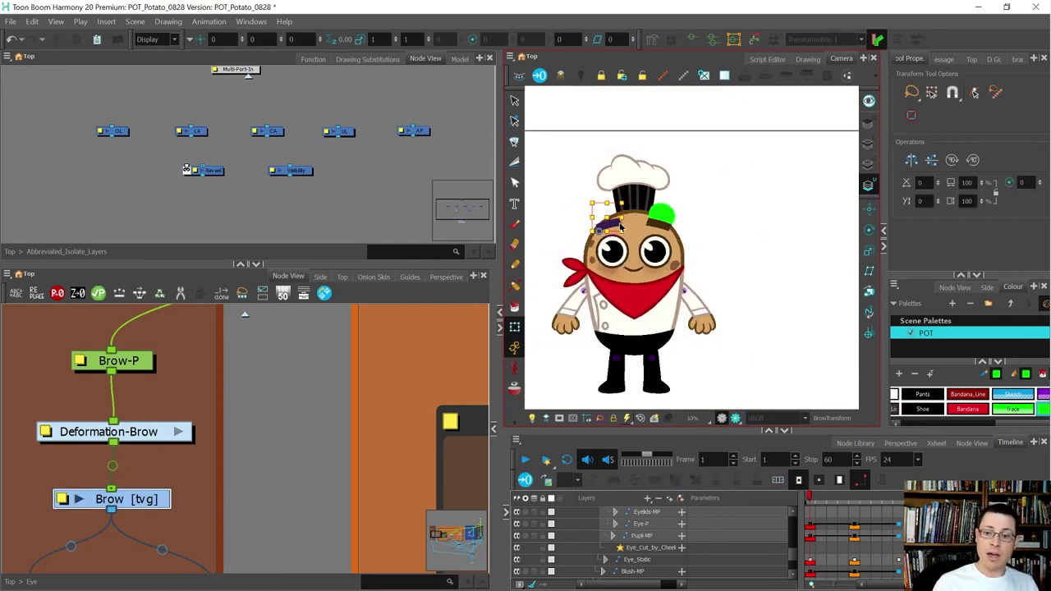
key(".")
key(".")
key(".")
key(".")
key(".")
key(".")
key(".")
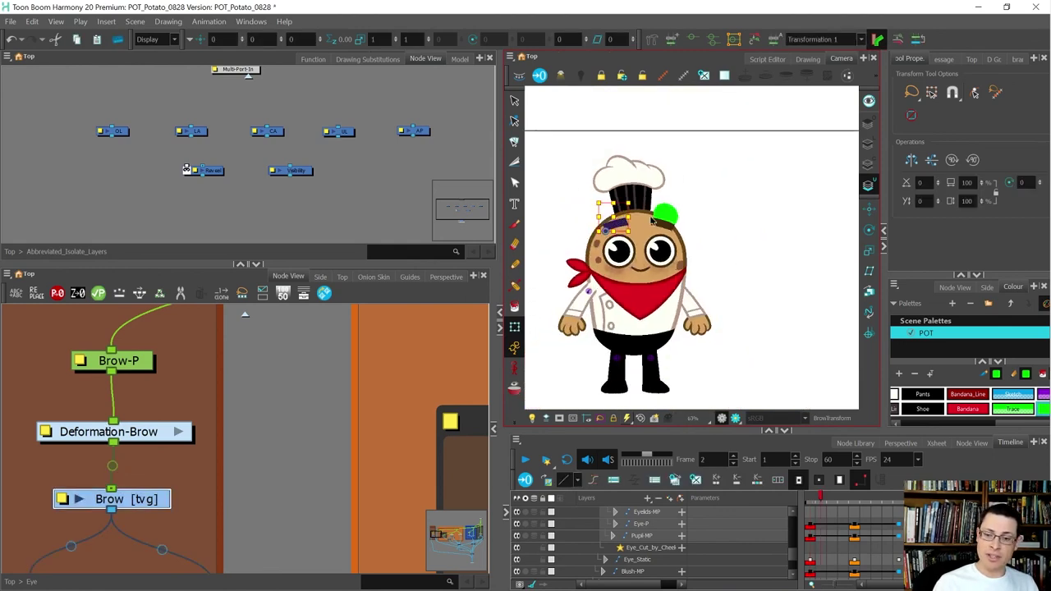
key("comma")
key("comma")
key("comma")
key("comma")
key("comma")
key("comma")
key("comma")
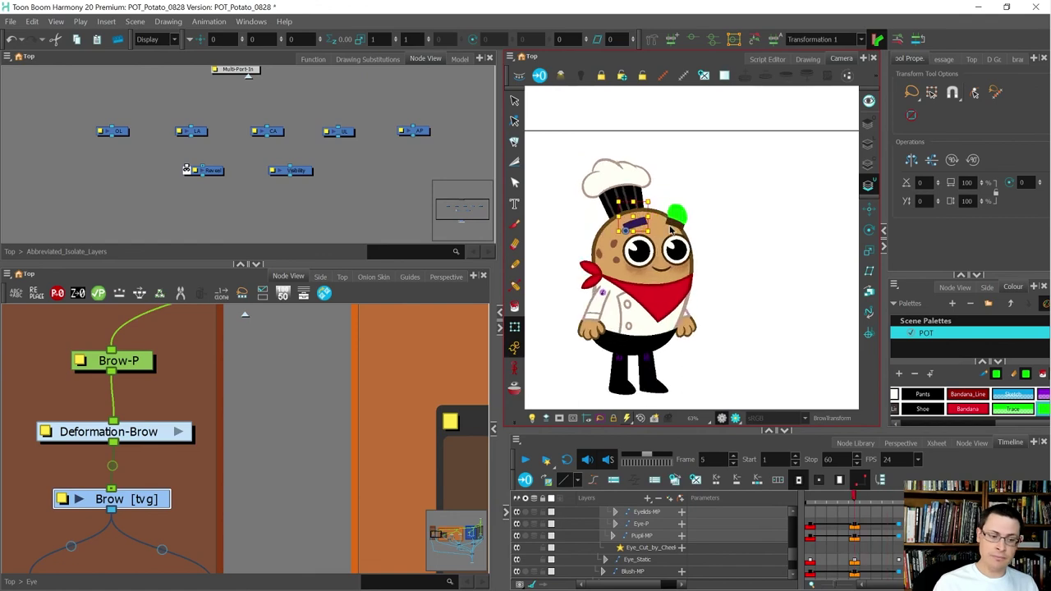
Inside the Eye group, enlarge the Brow backdrop so it encloses both drawing nodes beneath the brow layer
scroll(273, 473, "down", 4)
scroll(238, 391, "down", 4)
scroll(252, 434, "up", 5)
left_click(207, 454)
left_click(264, 449)
left_click_drag(265, 450, 254, 457)
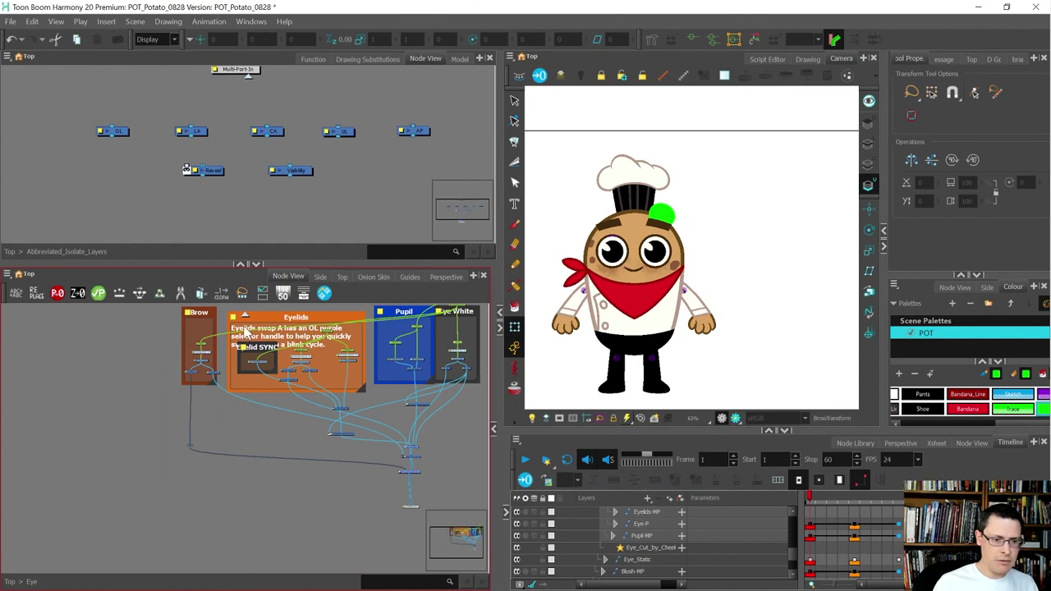
scroll(195, 325, "up", 2)
left_click_drag(206, 317, 190, 318)
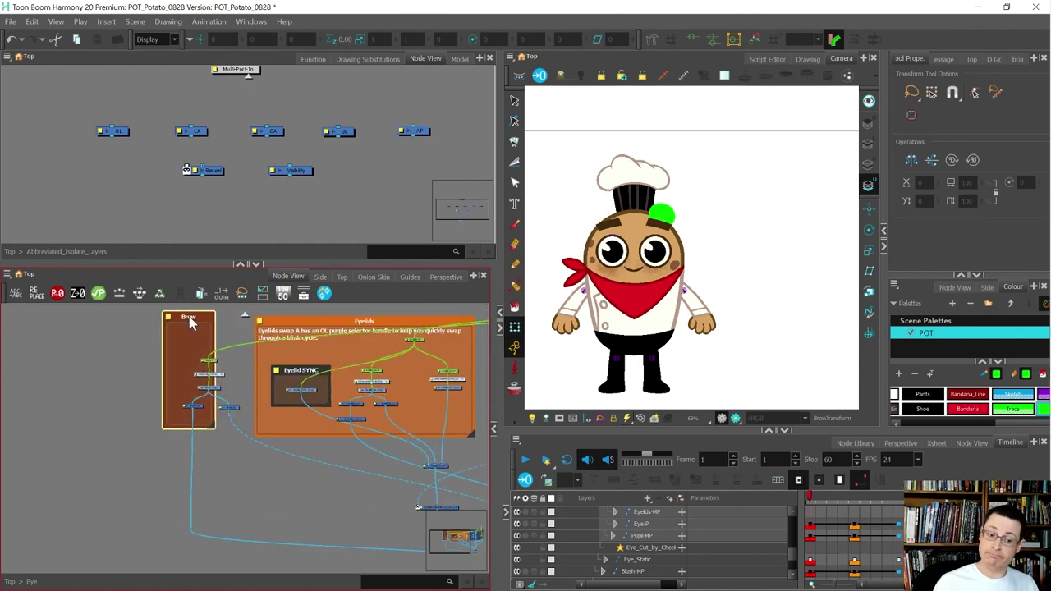
left_click_drag(211, 435, 246, 434)
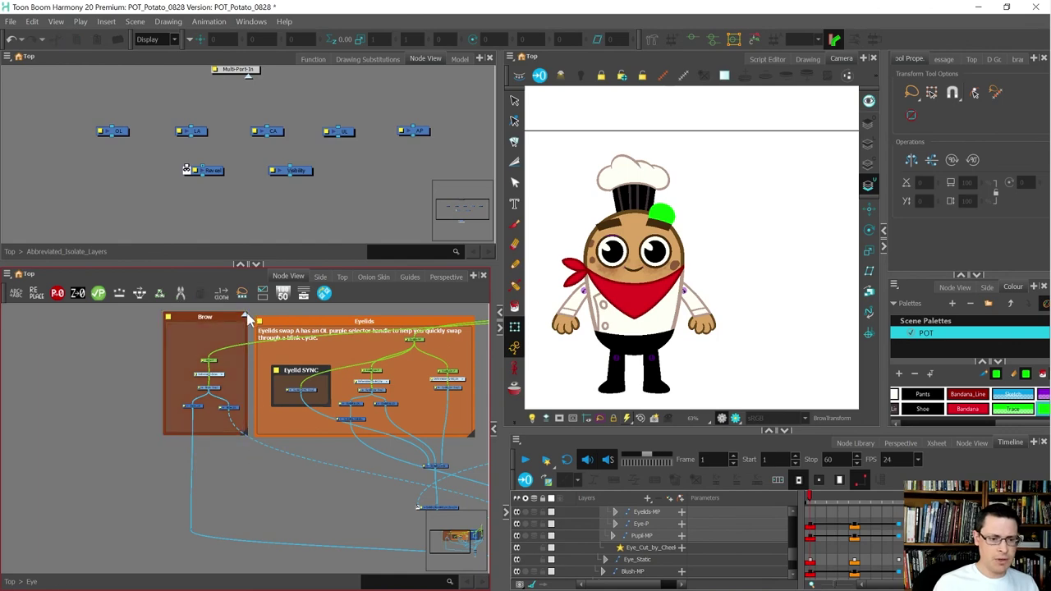
Leave the Eye group and rename the cloned eye group under the Eye_Static peg to Eye_Clone_PREVIOUS
key("shift+e")
scroll(170, 366, "down", 4)
scroll(198, 395, "up", 6)
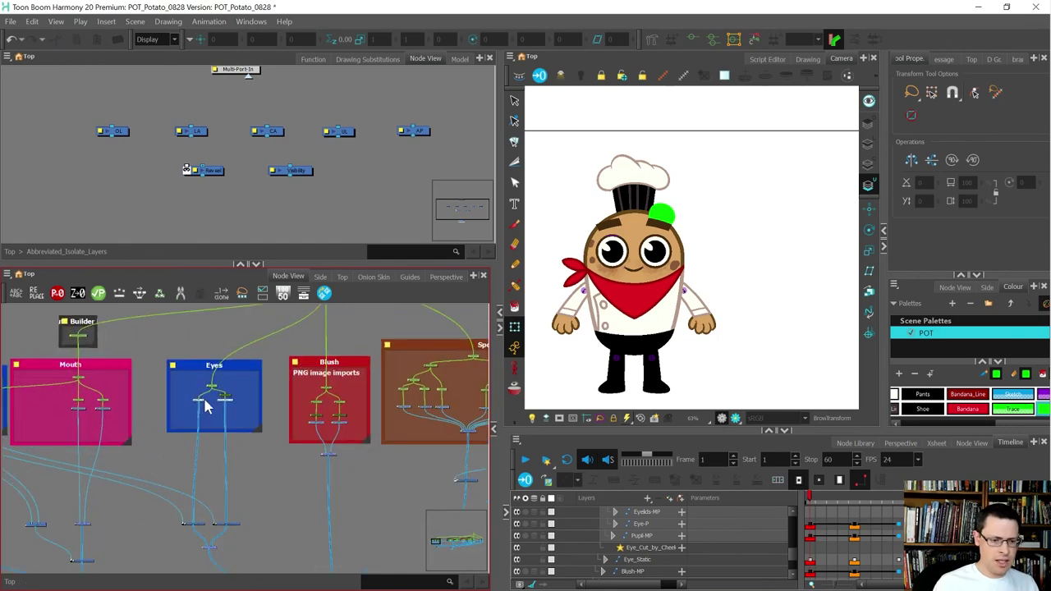
left_click(276, 402)
scroll(276, 407, "up", 3)
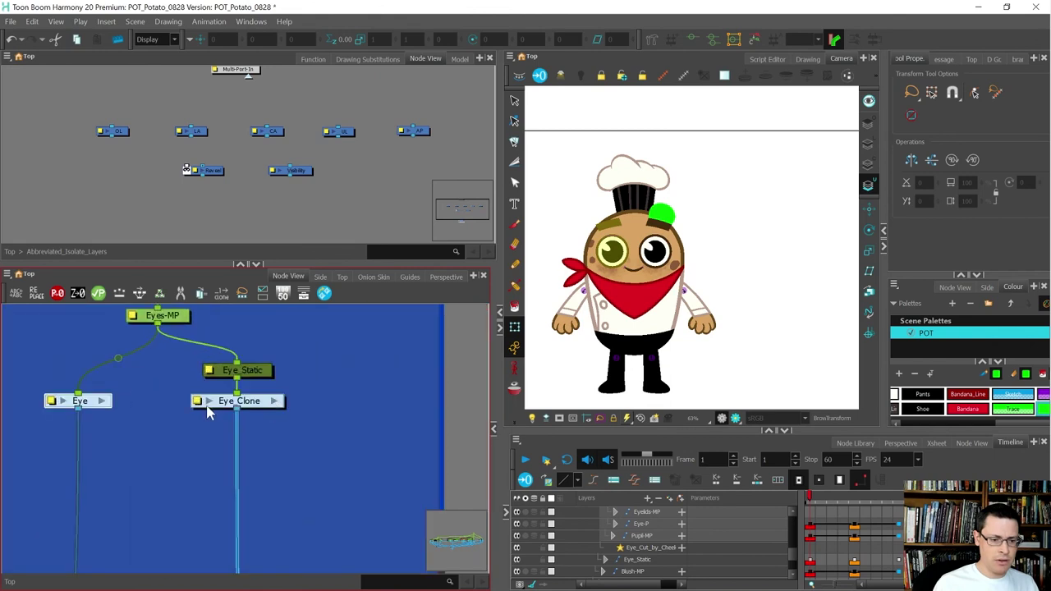
left_click(203, 401)
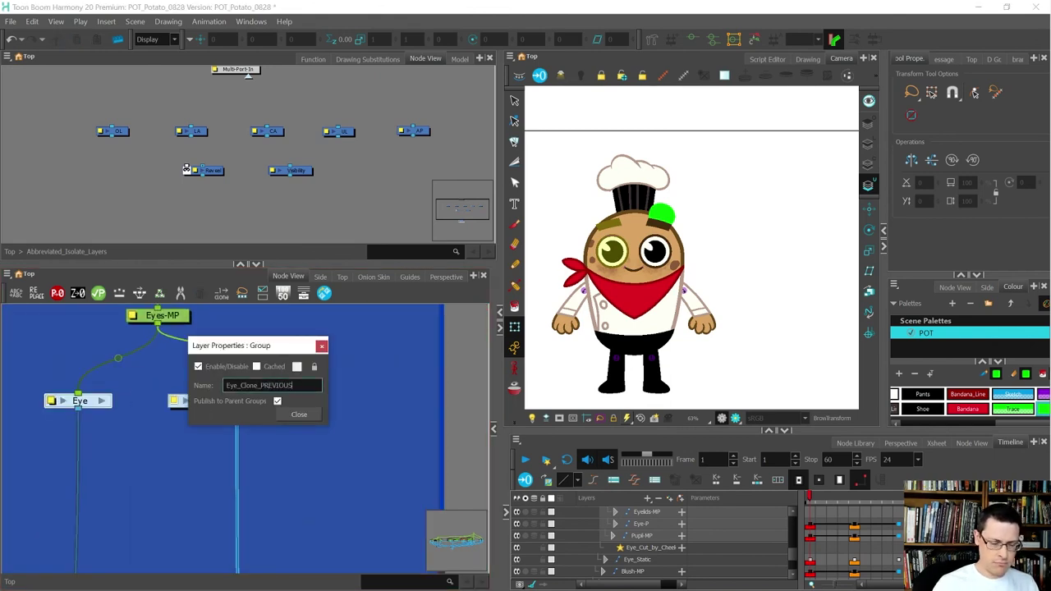
left_click(299, 413)
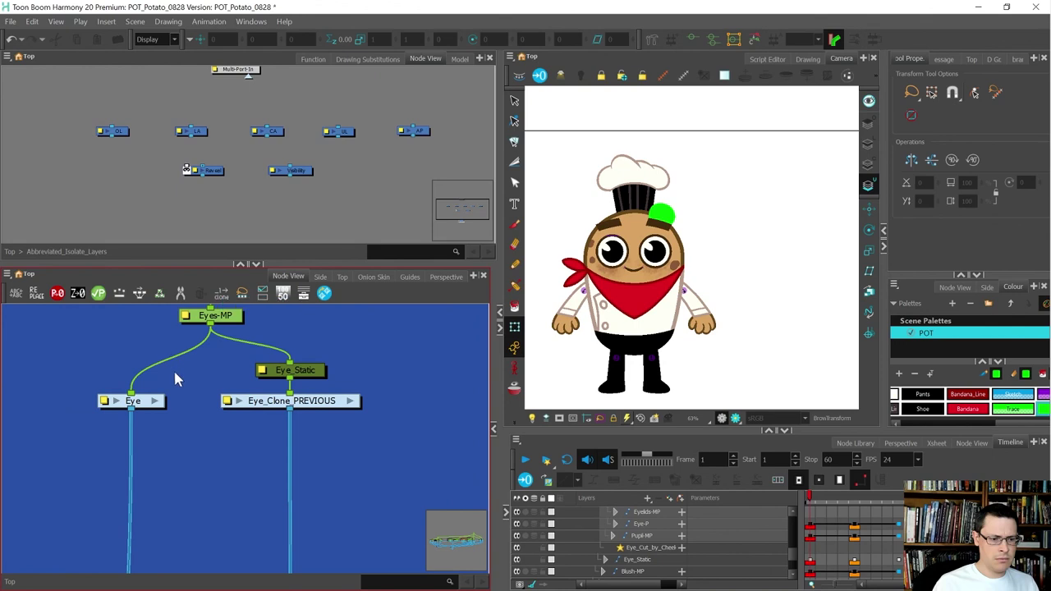
Make a clone of the Eye group, name it Eye_Clone, and connect it under the Eye_Static peg
left_click_drag(120, 435, 150, 351)
left_click(209, 293)
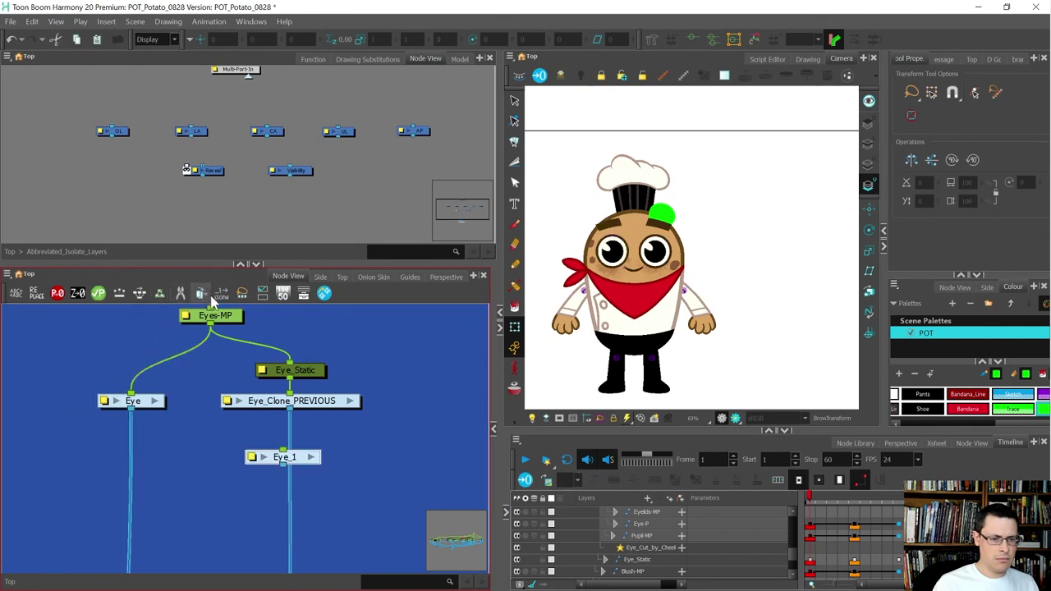
scroll(291, 451, "down", 2)
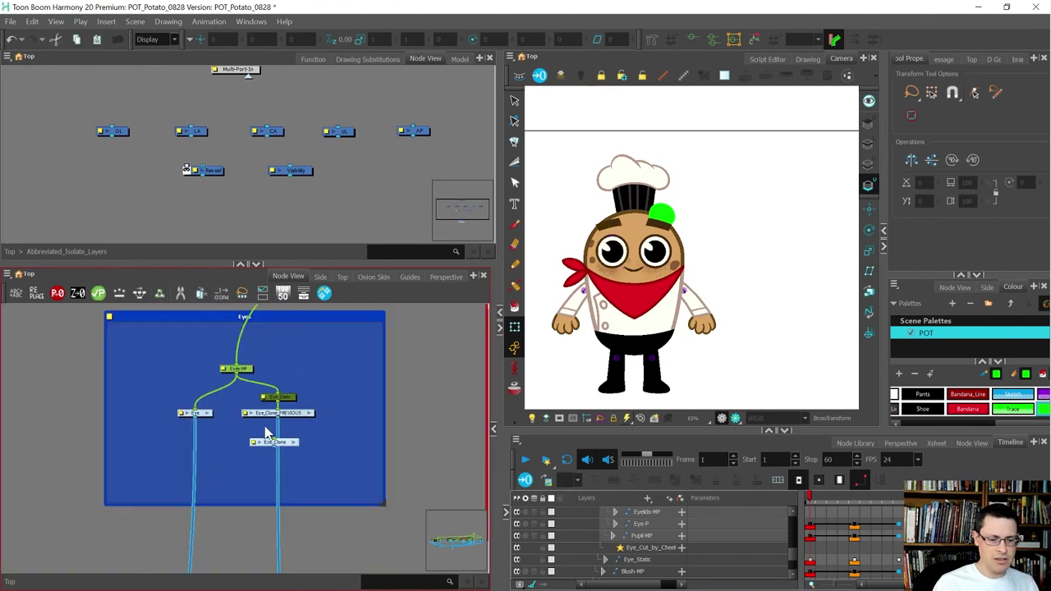
left_click_drag(276, 403, 245, 452)
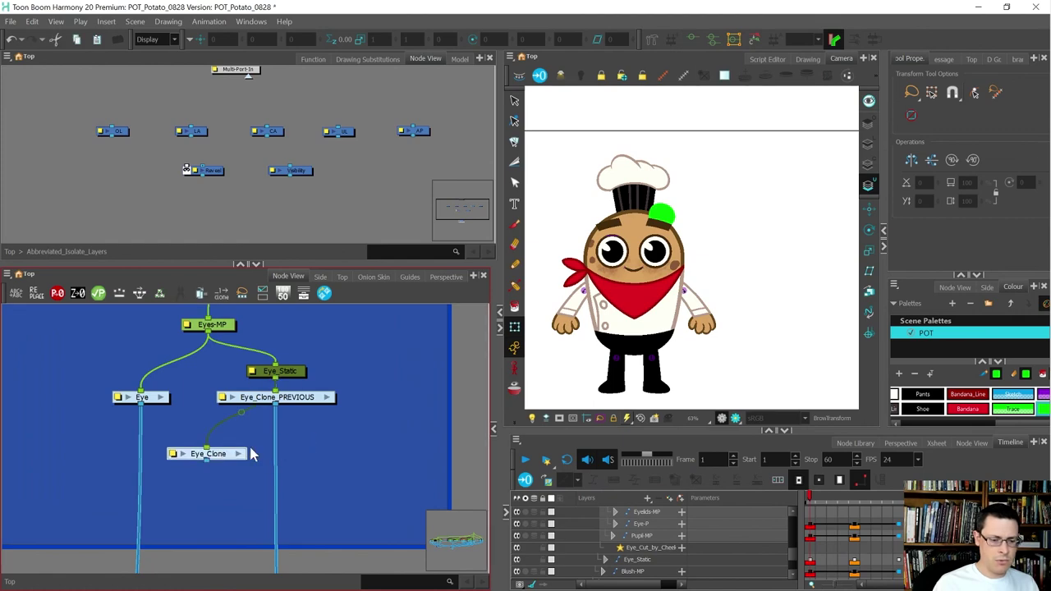
Connect Eye_Clone's output to the Eye_Cut_by_Cheeks_CA_Clone cutter and route Eye_Clone_PREVIOUS directly into Eyes_Comp
scroll(221, 398, "down", 5)
scroll(218, 404, "up", 3)
left_click_drag(216, 401, 252, 514)
scroll(226, 409, "down", 5)
scroll(234, 493, "up", 5)
scroll(253, 514, "down", 3)
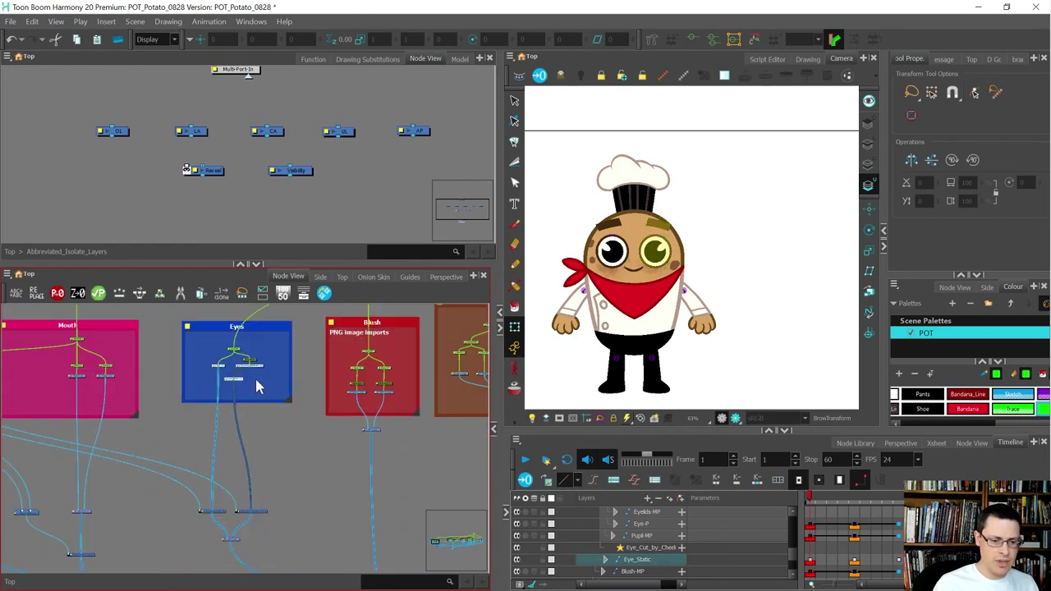
scroll(253, 376, "up", 3)
scroll(297, 402, "down", 3)
scroll(277, 519, "up", 4)
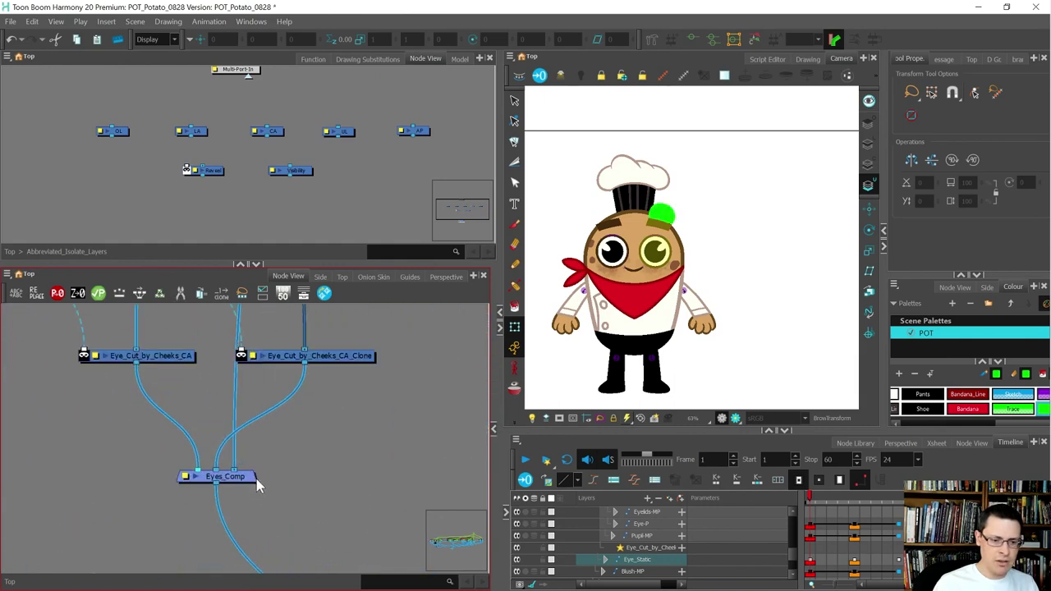
scroll(257, 460, "down", 3)
scroll(264, 431, "up", 5)
Select Eye_Clone and Eye_Clone_PREVIOUS, centre the timeline on them, and expand both groups to show their Eye-MP pegs
left_click_drag(312, 455, 218, 396)
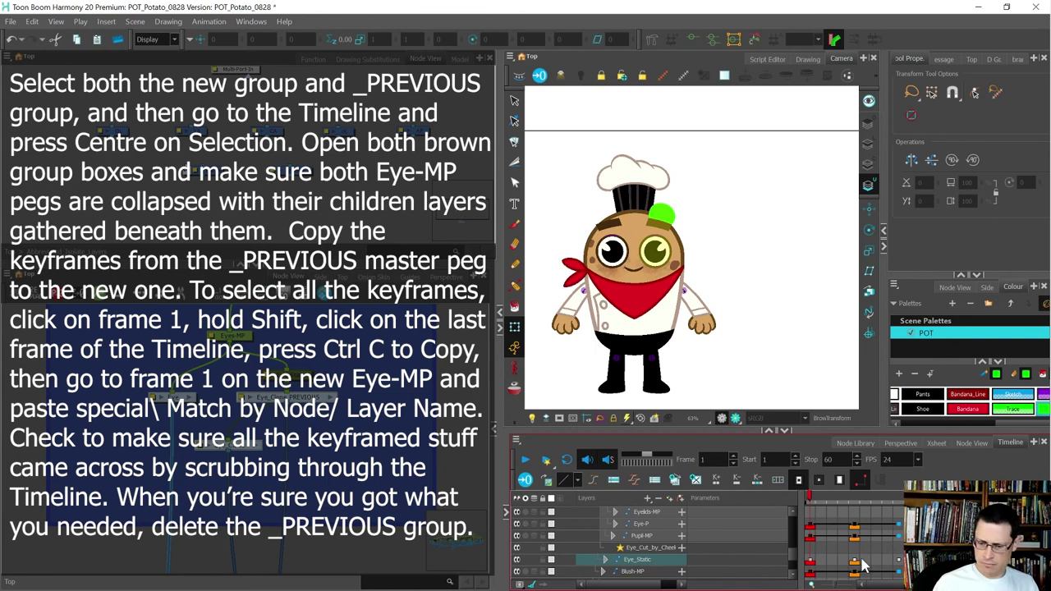
key("o")
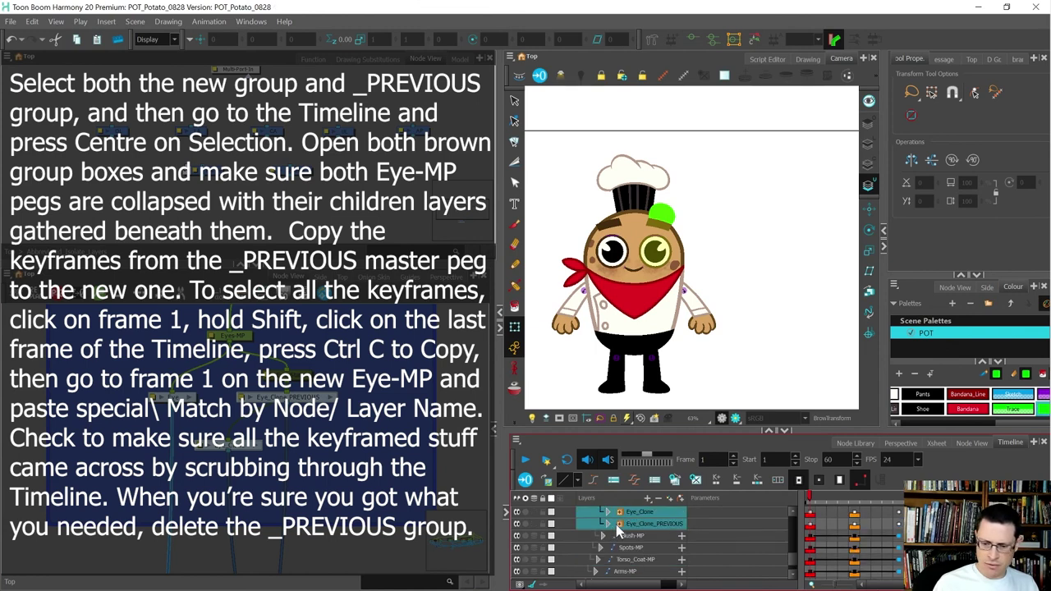
left_click(619, 525)
left_click(621, 513)
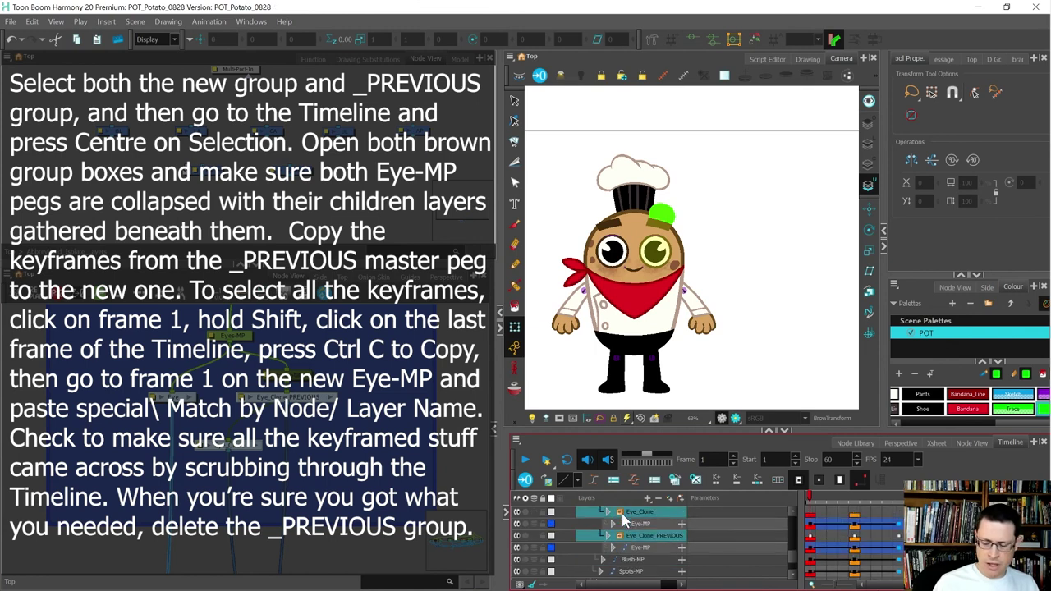
Copy all frames of Eye_Clone_PREVIOUS's Eye-MP and paste them special onto frame 1 of Eye_Clone's Eye-MP, matched by node/layer name
left_click(811, 549)
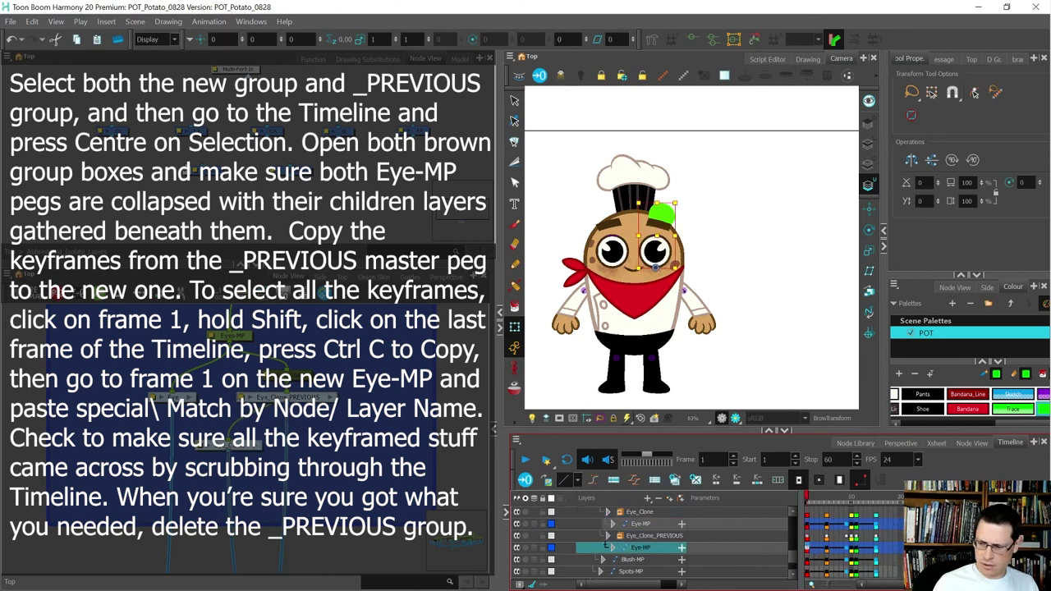
left_click(977, 548, "shift")
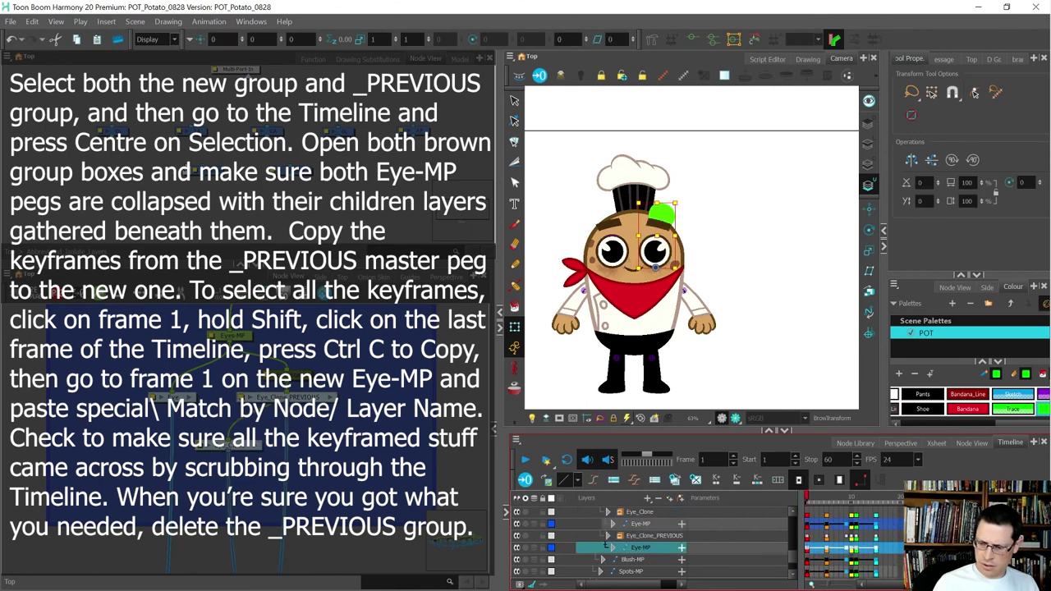
left_click(808, 524)
right_click(808, 524)
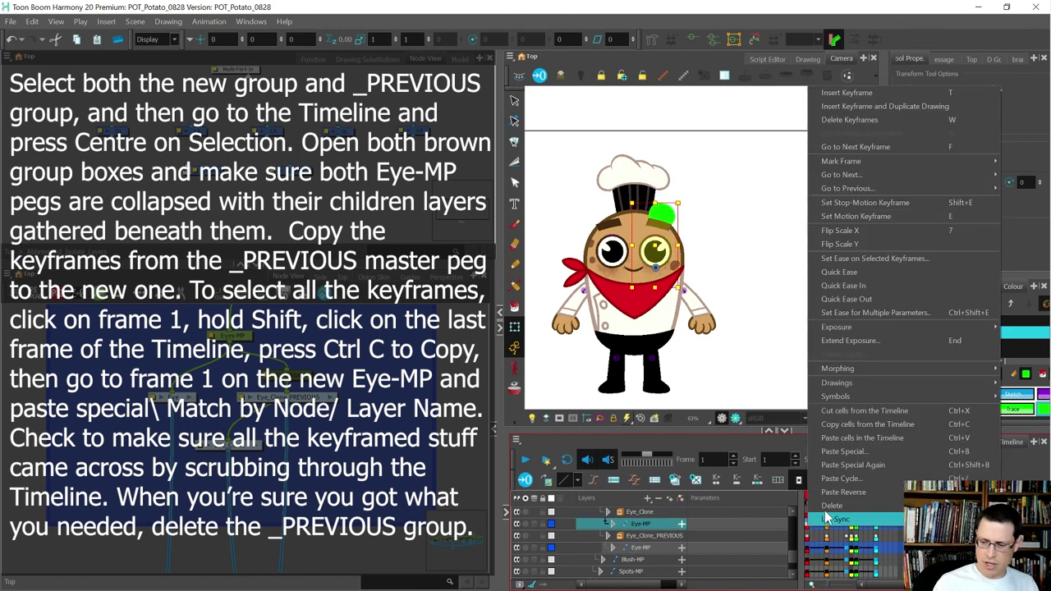
left_click(841, 452)
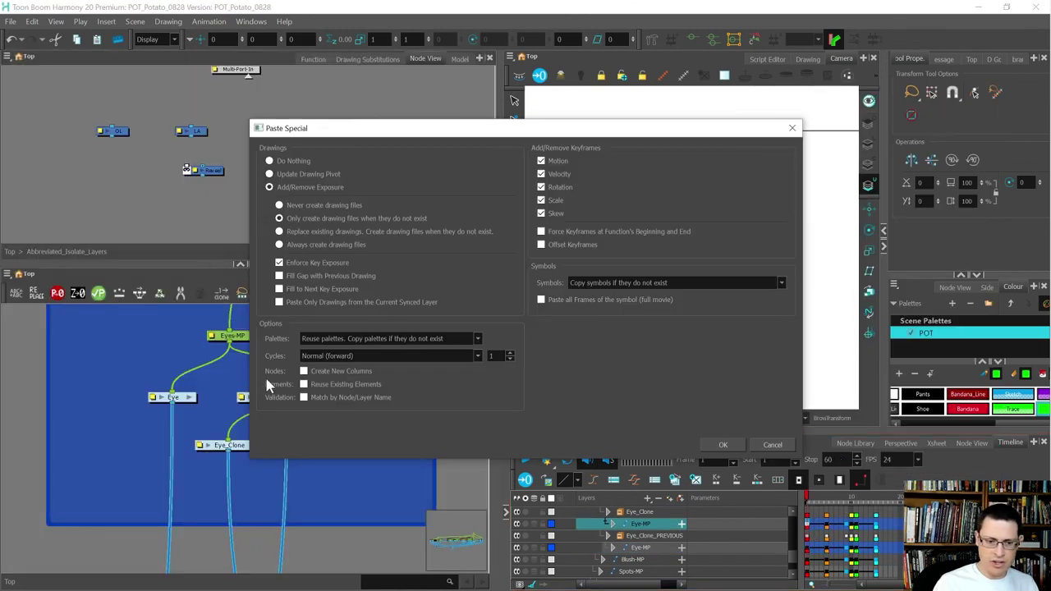
left_click(718, 445)
Disconnect Eye_Clone_PREVIOUS's output and step through the frames to check the keyframes pasted onto Eye_Clone
scroll(649, 245, "up", 3)
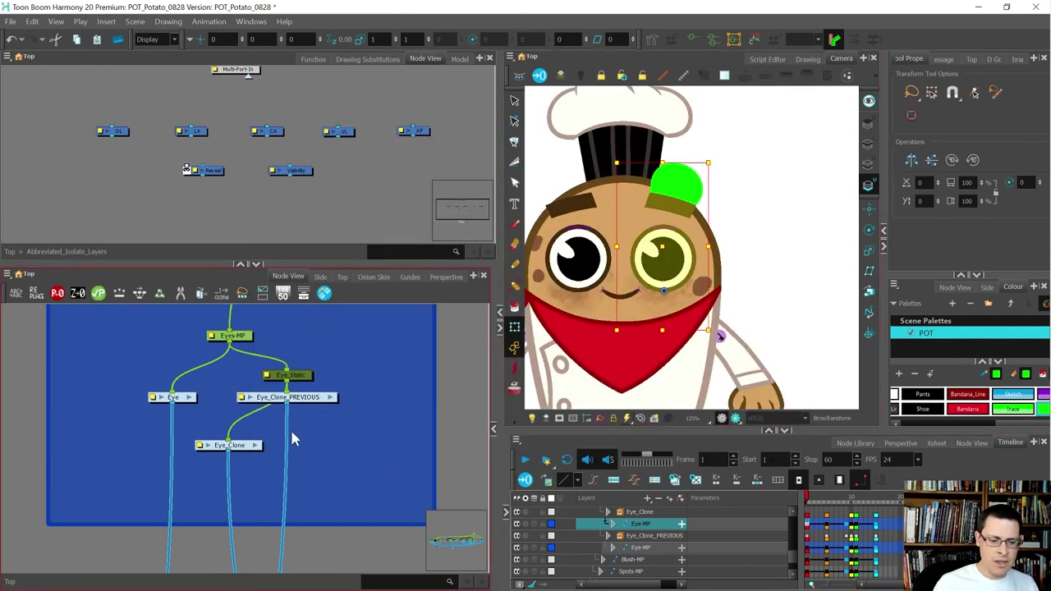
left_click_drag(288, 443, 321, 444)
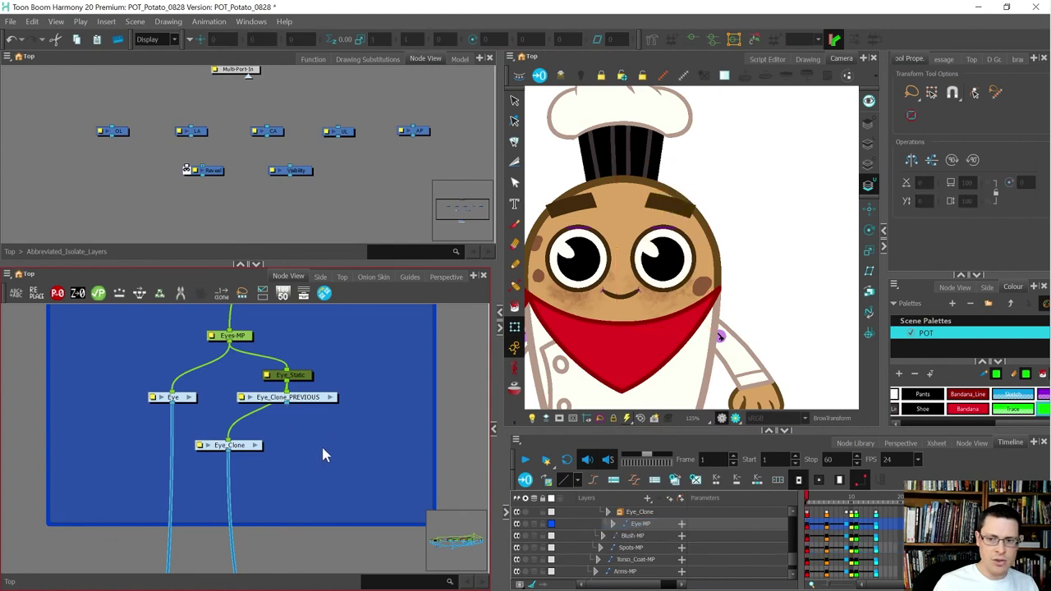
key("period")
key("period")
key("period")
key("period")
key("period")
key("period")
key("period")
key("period")
key("period")
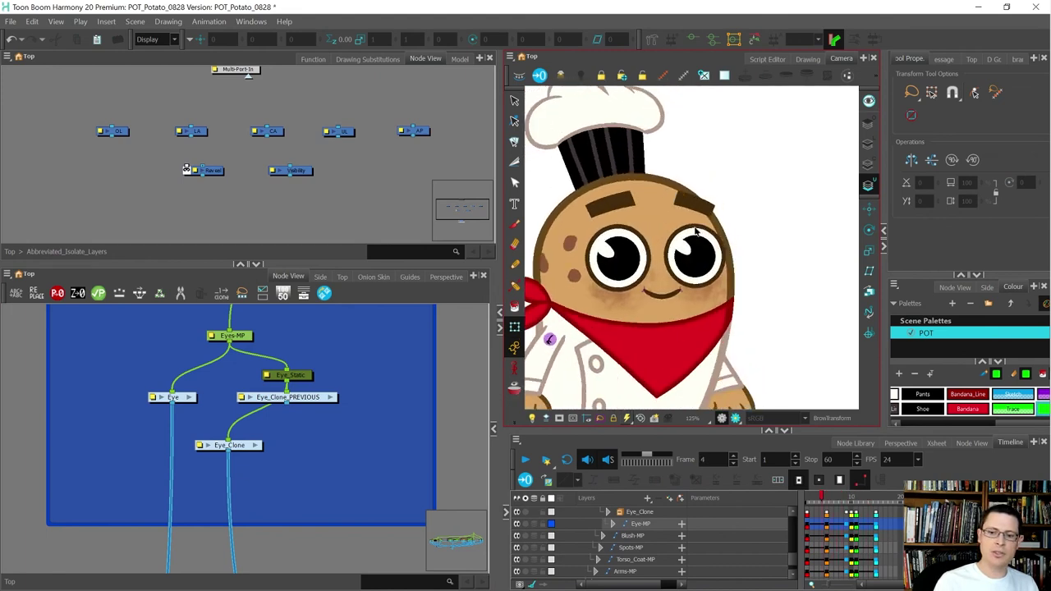
Delete the Eye_Clone_PREVIOUS group and move Eye_Clone into its place directly below the Eye_Static peg
left_click(274, 483)
left_click(295, 399)
key("Delete")
left_click_drag(279, 415, 263, 440)
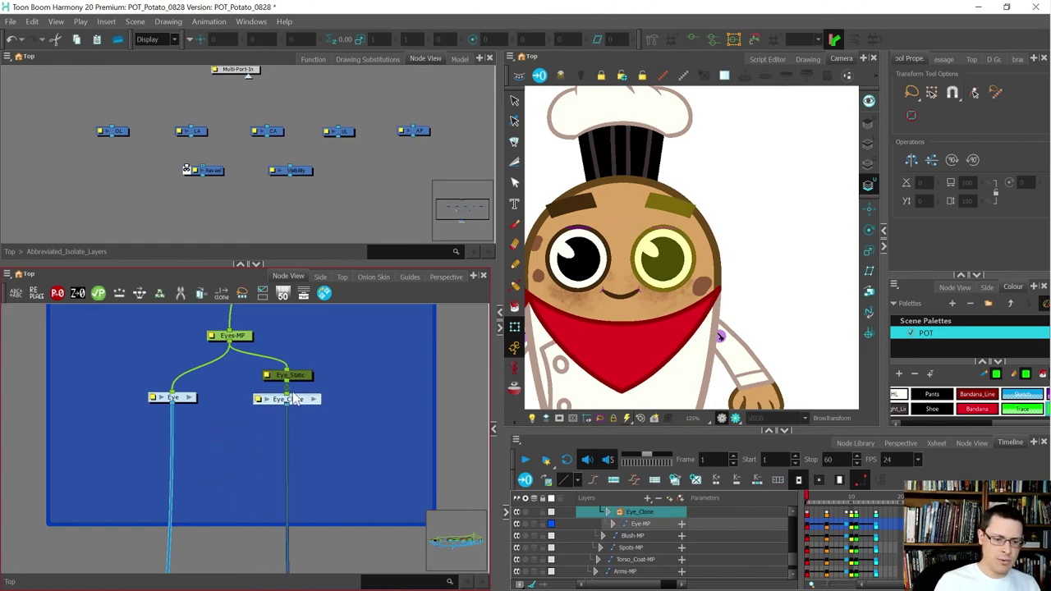